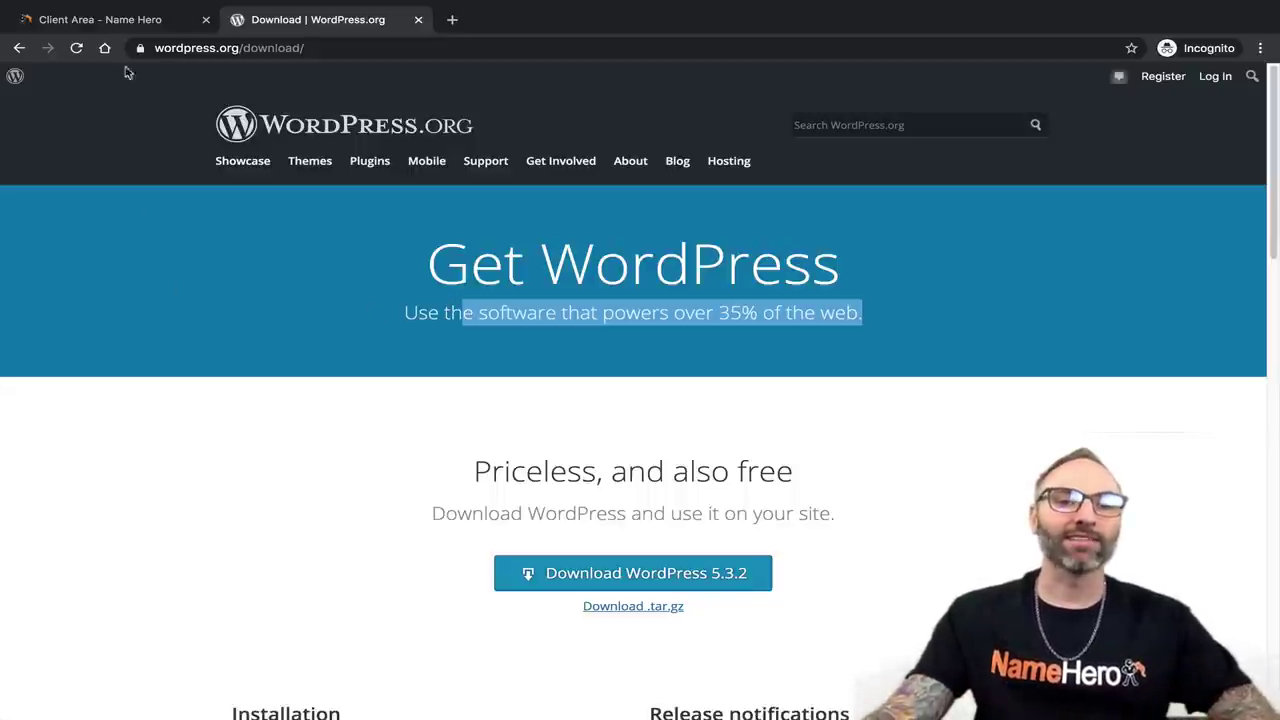
Leave the WordPress 5.3.2 download page and return to the NameHero client area tab.
left_click(110, 20)
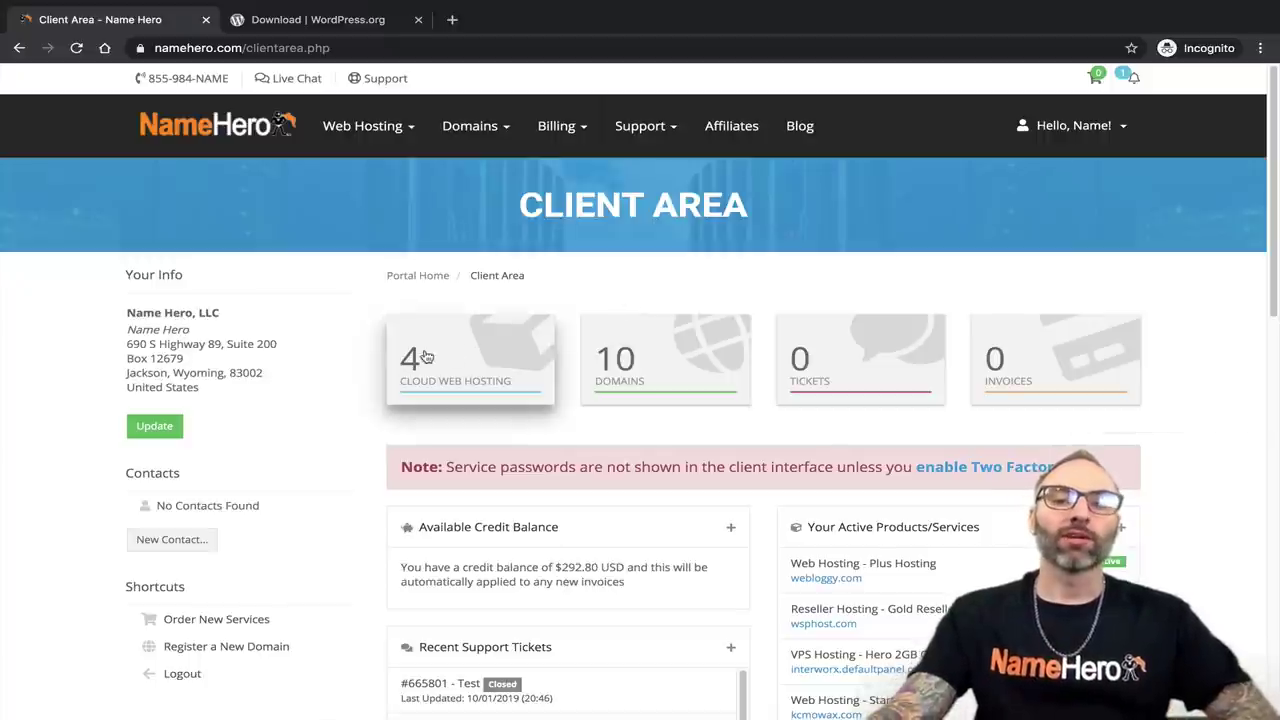
Open the webloggy.com Plus Hosting plan under Cloud Web Hosting and log in to its cPanel.
left_click(466, 377)
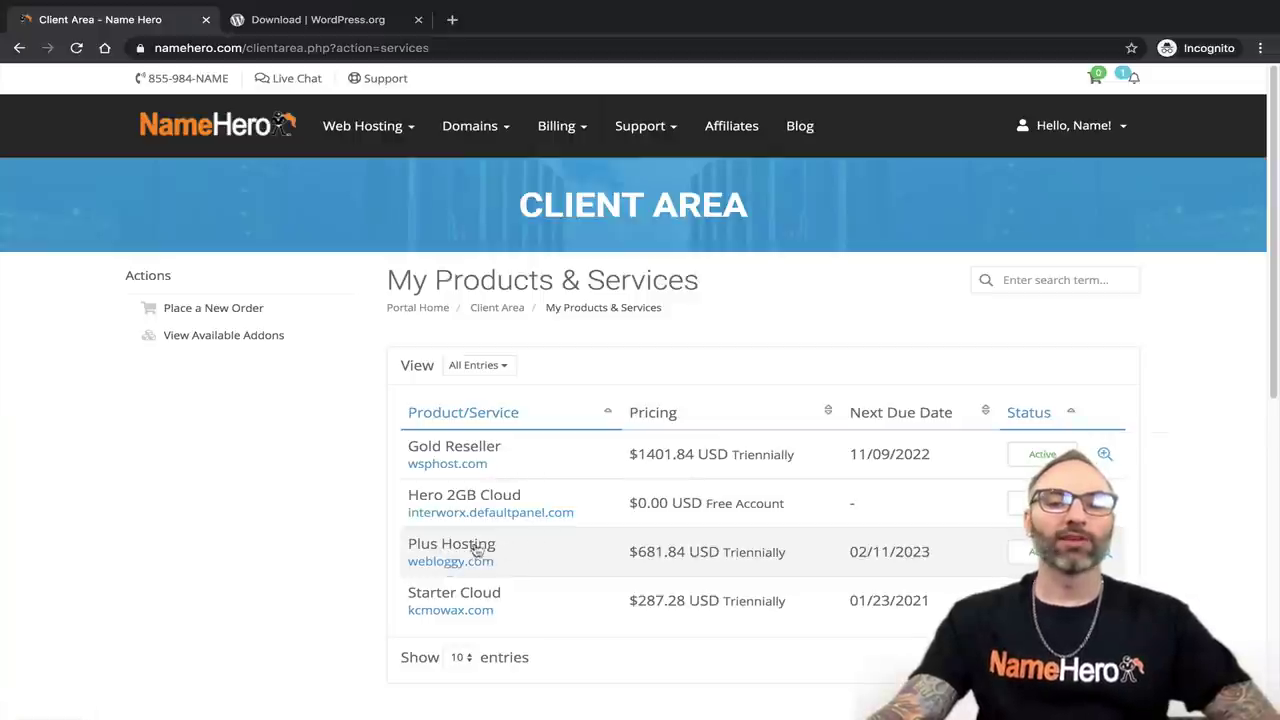
left_click(472, 551)
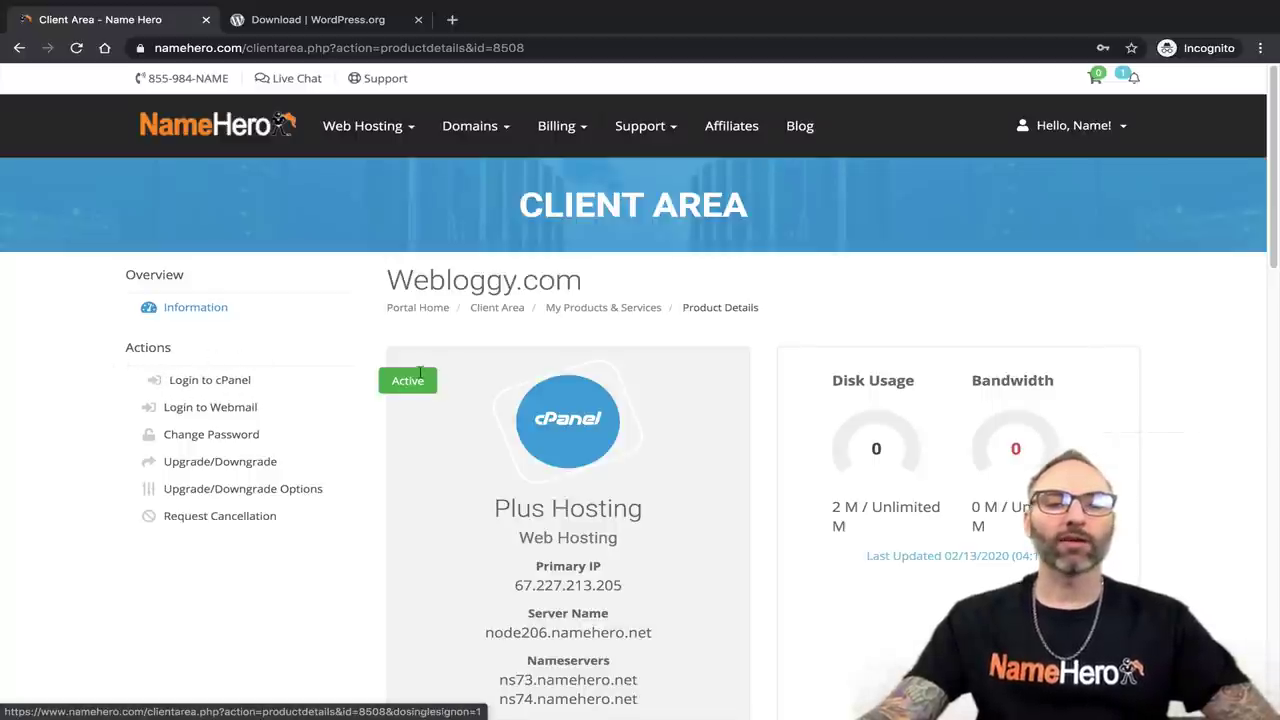
scroll(497, 347, "down", 3)
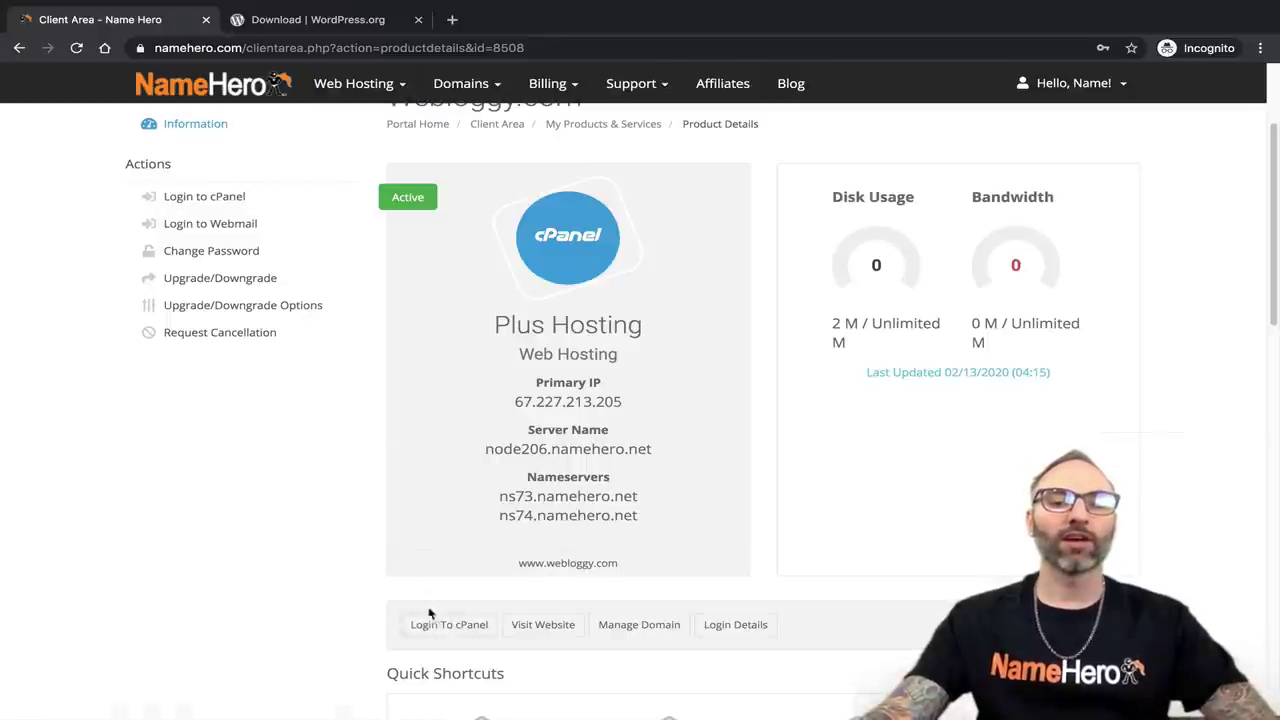
left_click(425, 627)
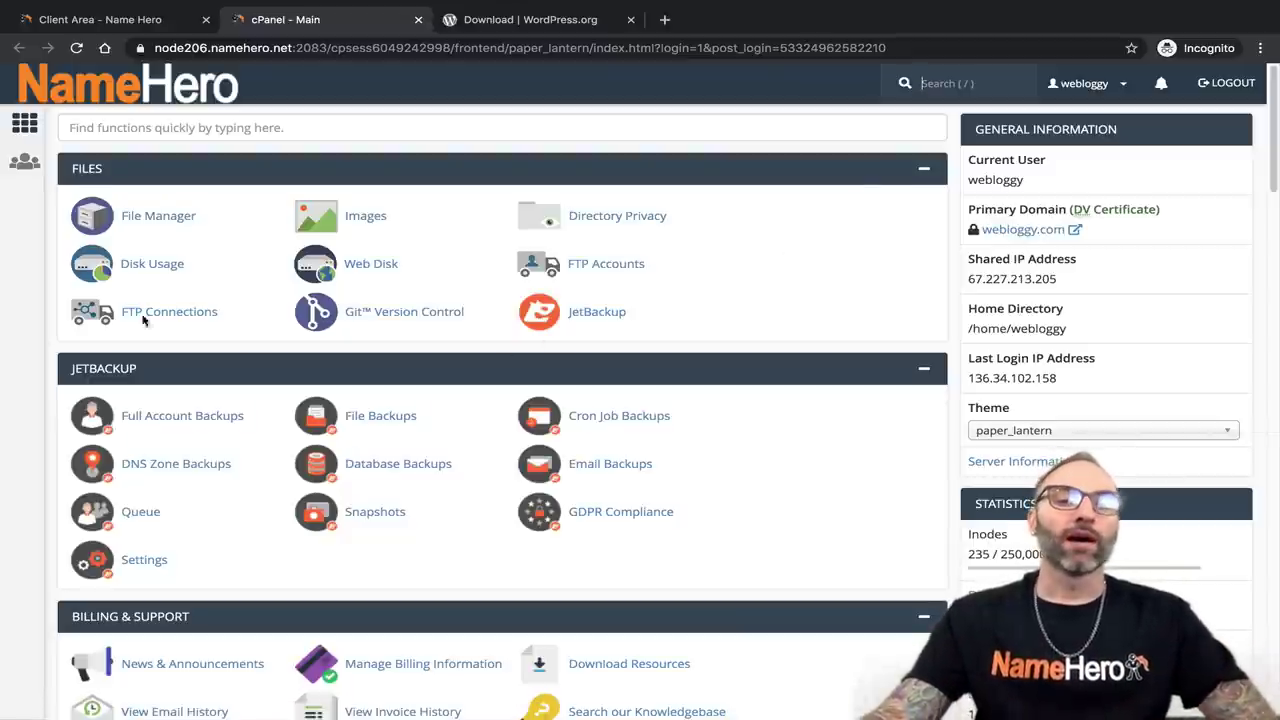
Find Softaculous Apps Installer on the cPanel home page and launch WordPress.
scroll(180, 295, "down", 4)
scroll(371, 280, "down", 15)
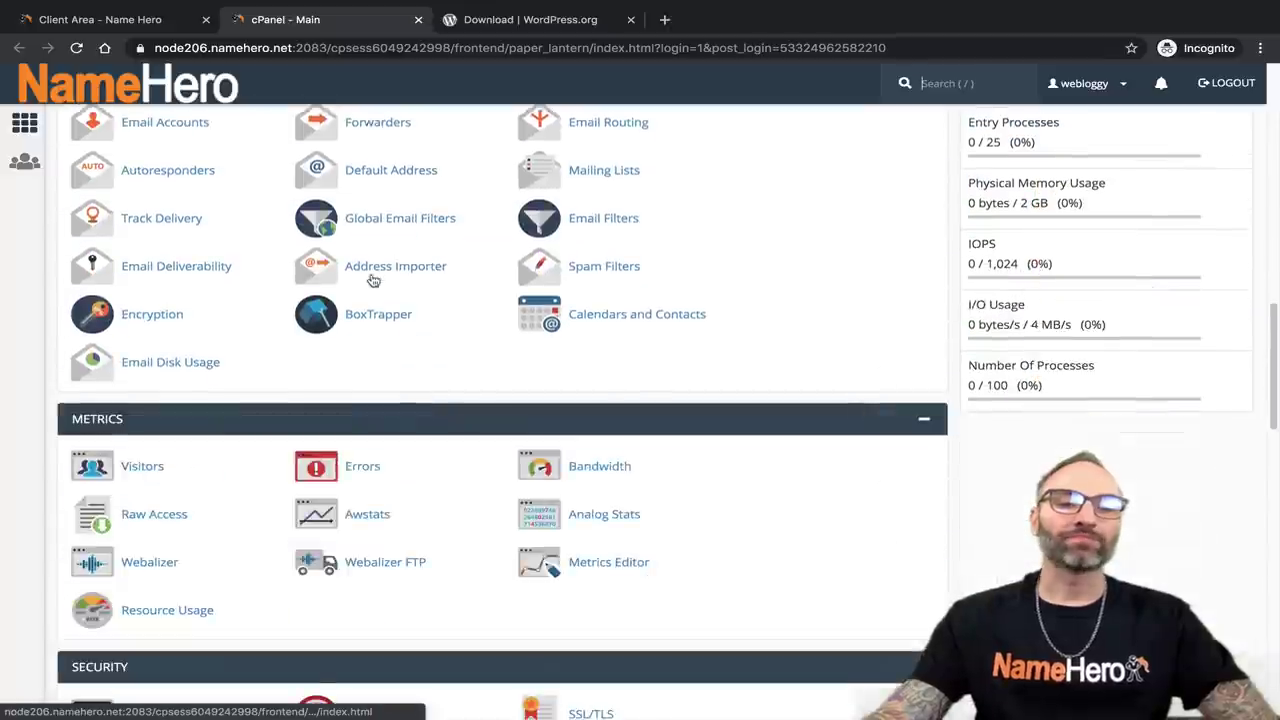
scroll(371, 280, "down", 7)
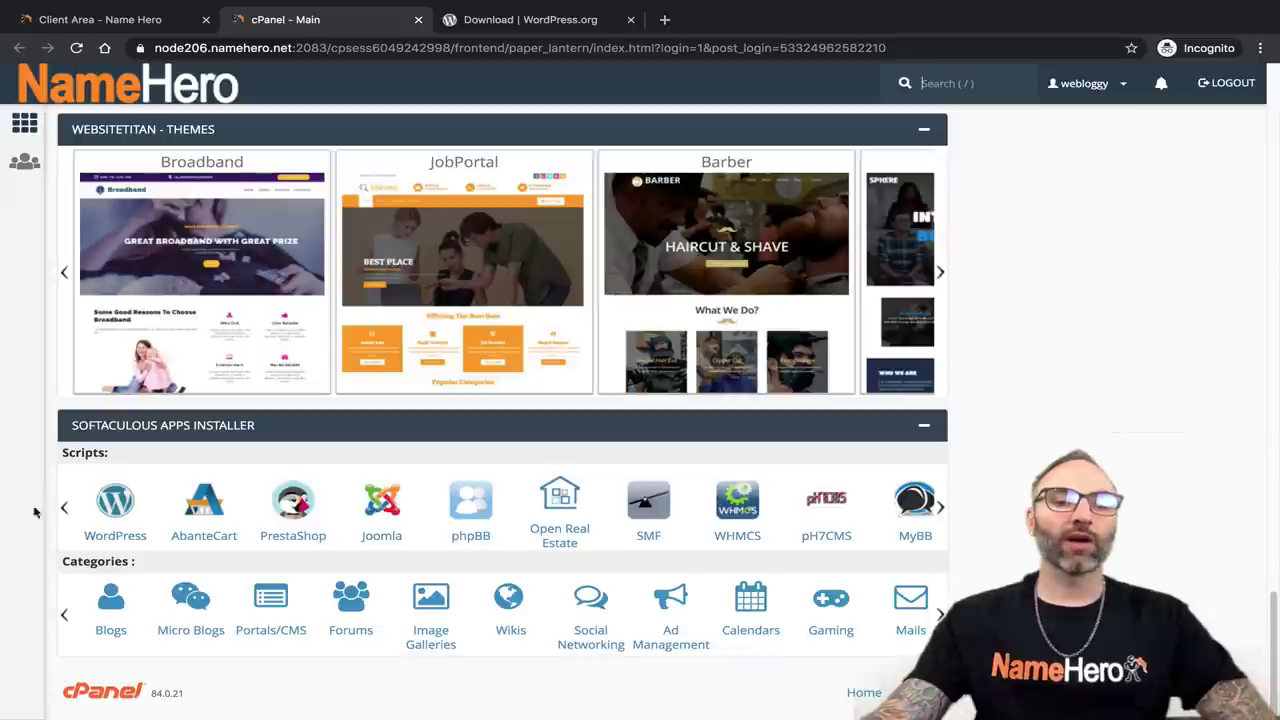
scroll(128, 512, "up", 10)
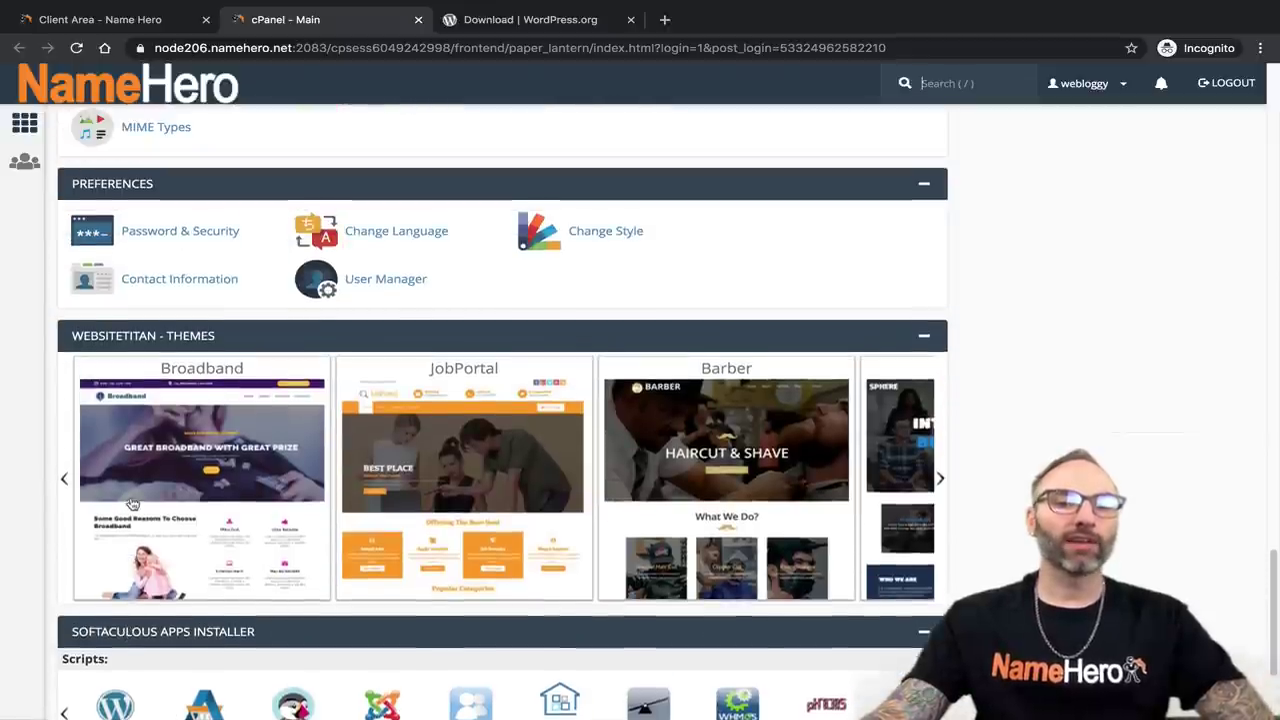
scroll(134, 493, "up", 1)
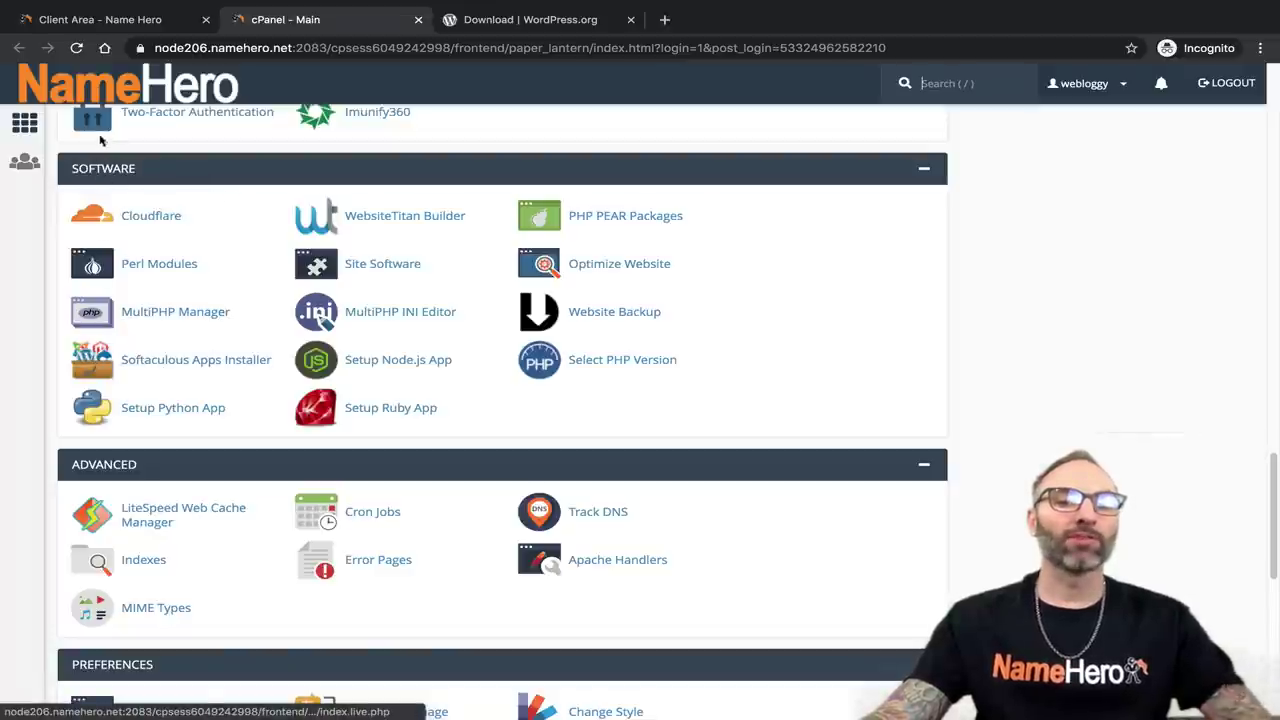
scroll(149, 374, "down", 8)
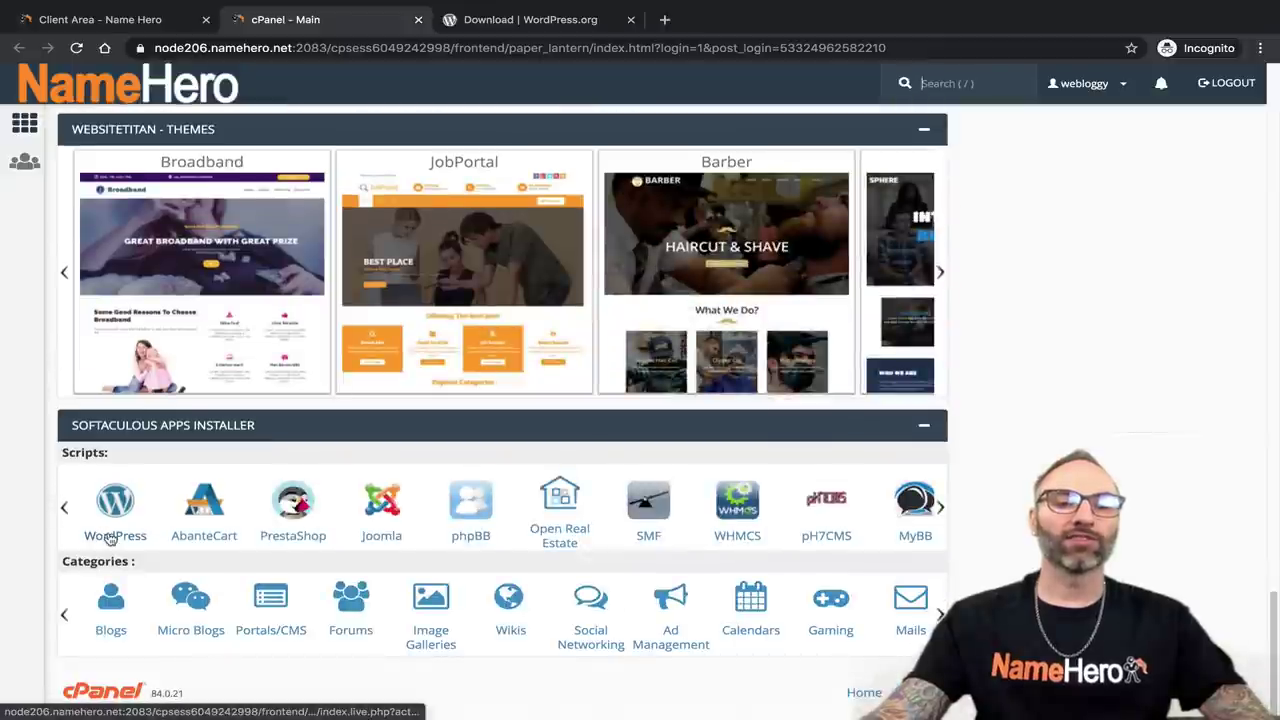
left_click(114, 530)
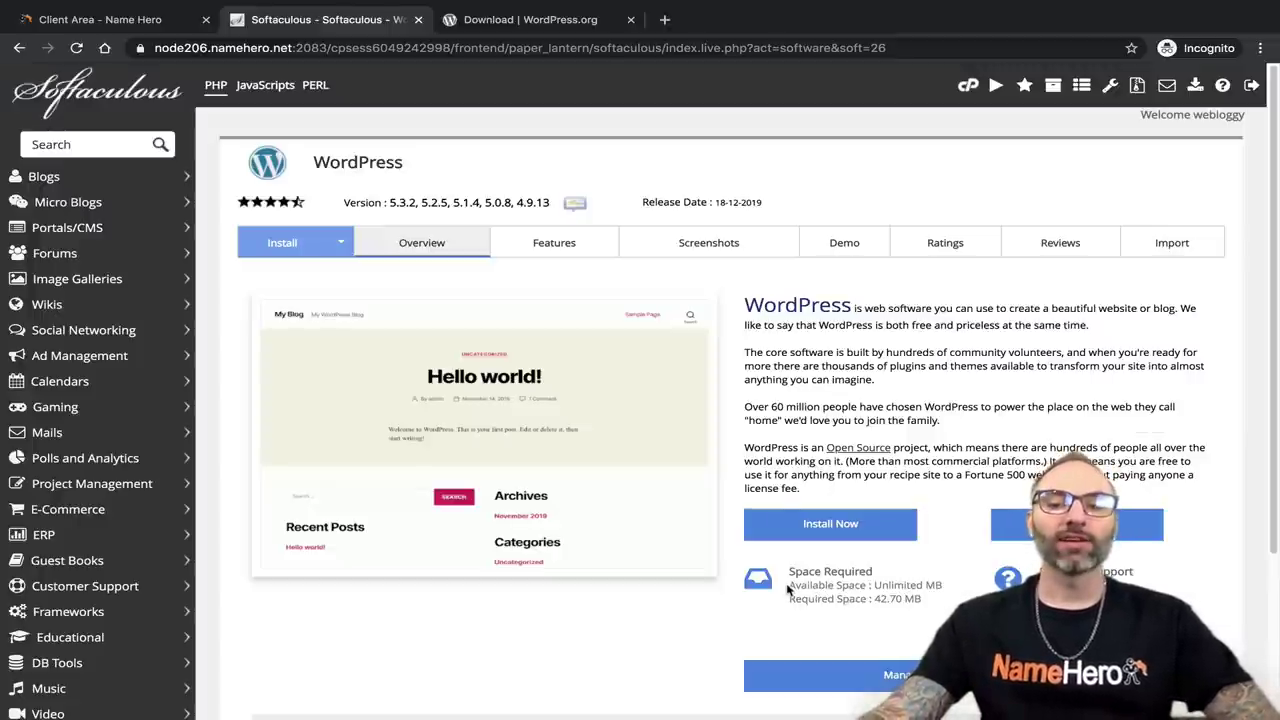
Compare available disk space with the 42.70 MB WordPress needs, then open the install form.
left_click_drag(788, 588, 945, 585)
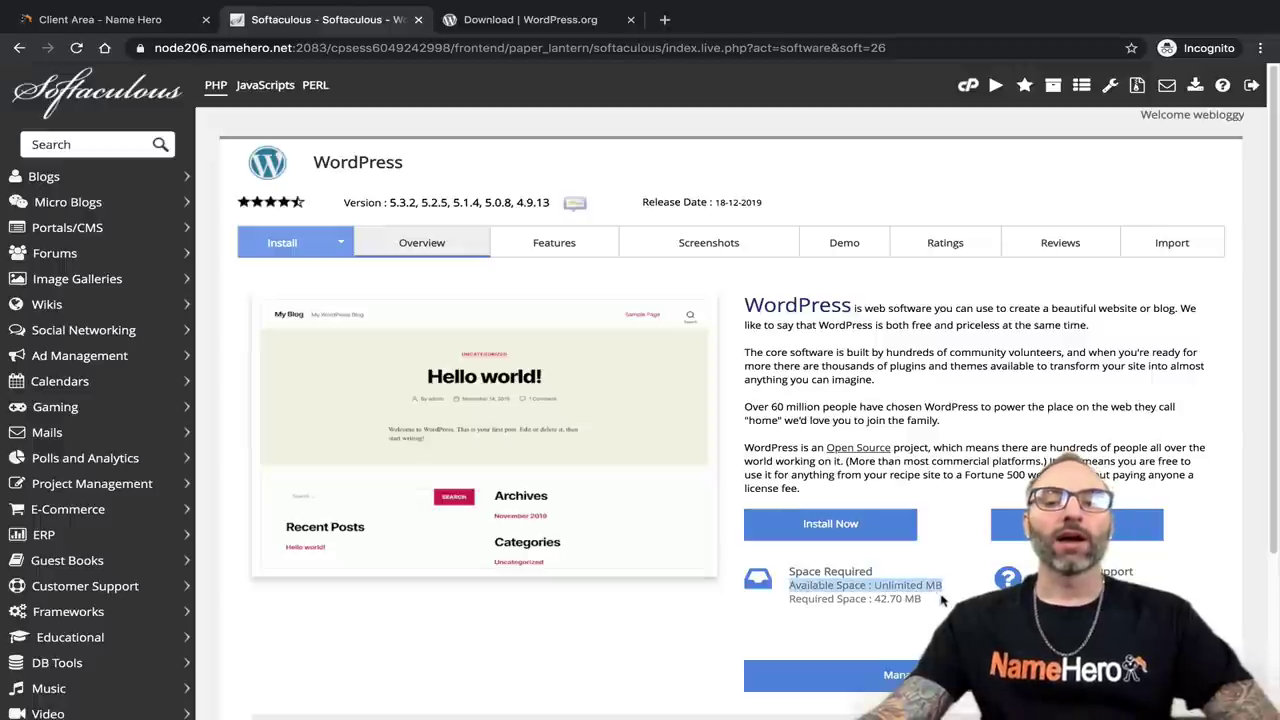
left_click_drag(789, 598, 790, 600)
left_click(793, 601)
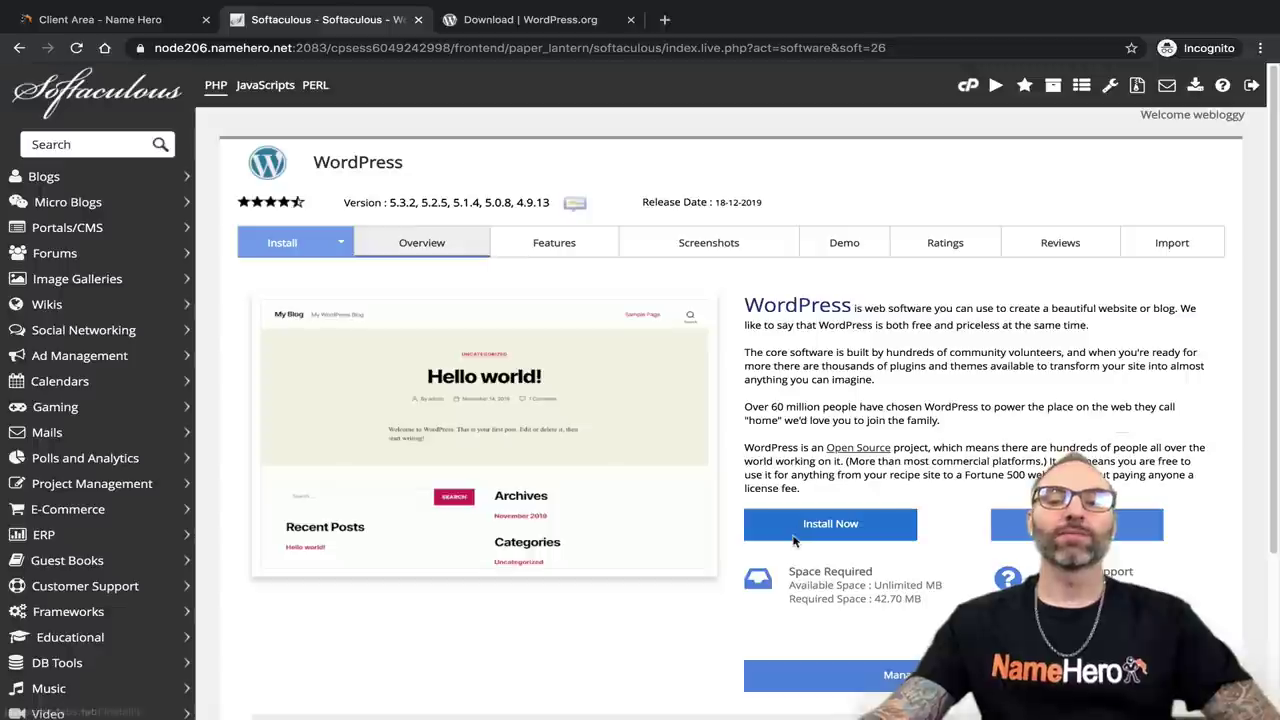
left_click(790, 528)
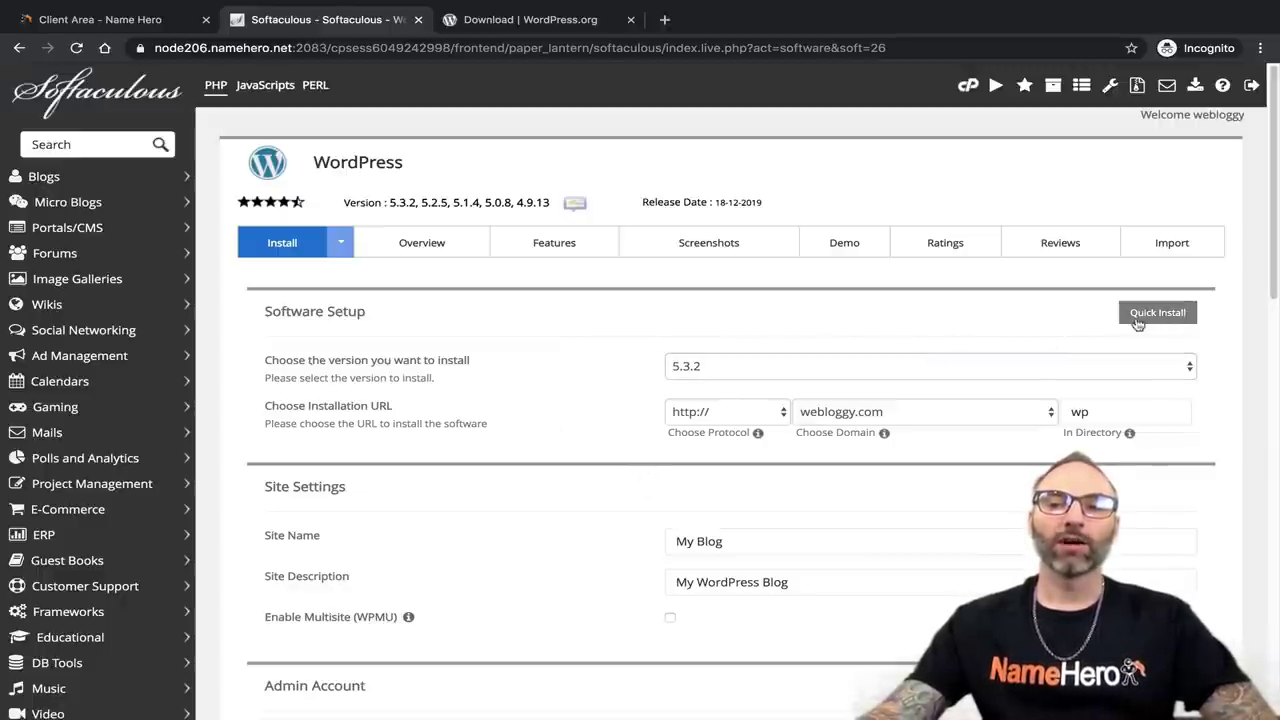
Switch to Quick Install and review the admin account fields, focusing Admin Username.
left_click(1151, 320)
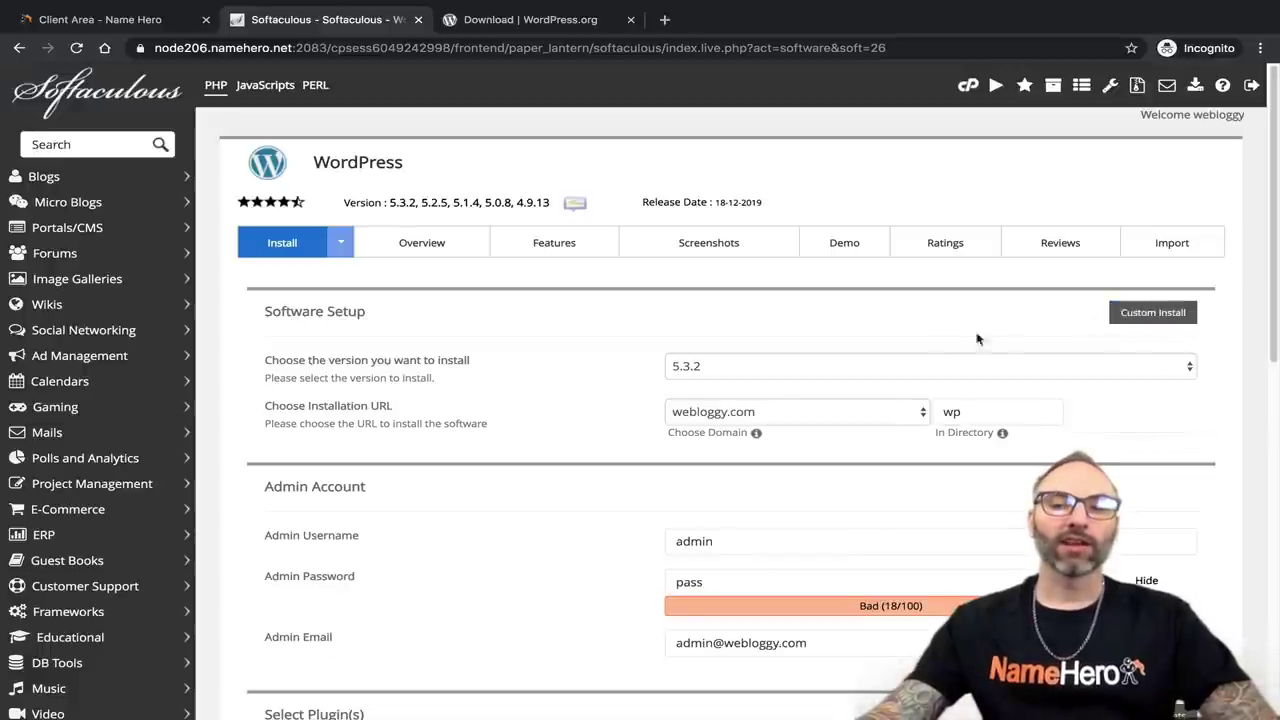
scroll(784, 423, "down", 1)
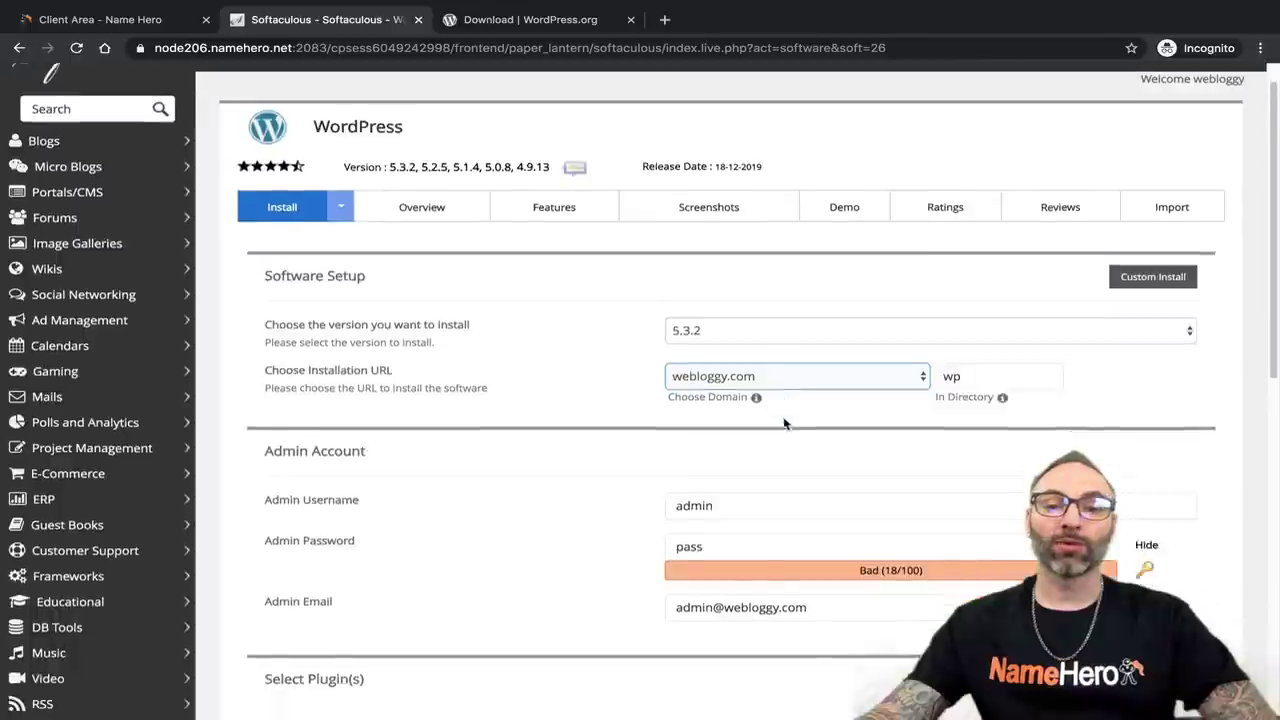
scroll(784, 423, "down", 6)
scroll(800, 428, "up", 3)
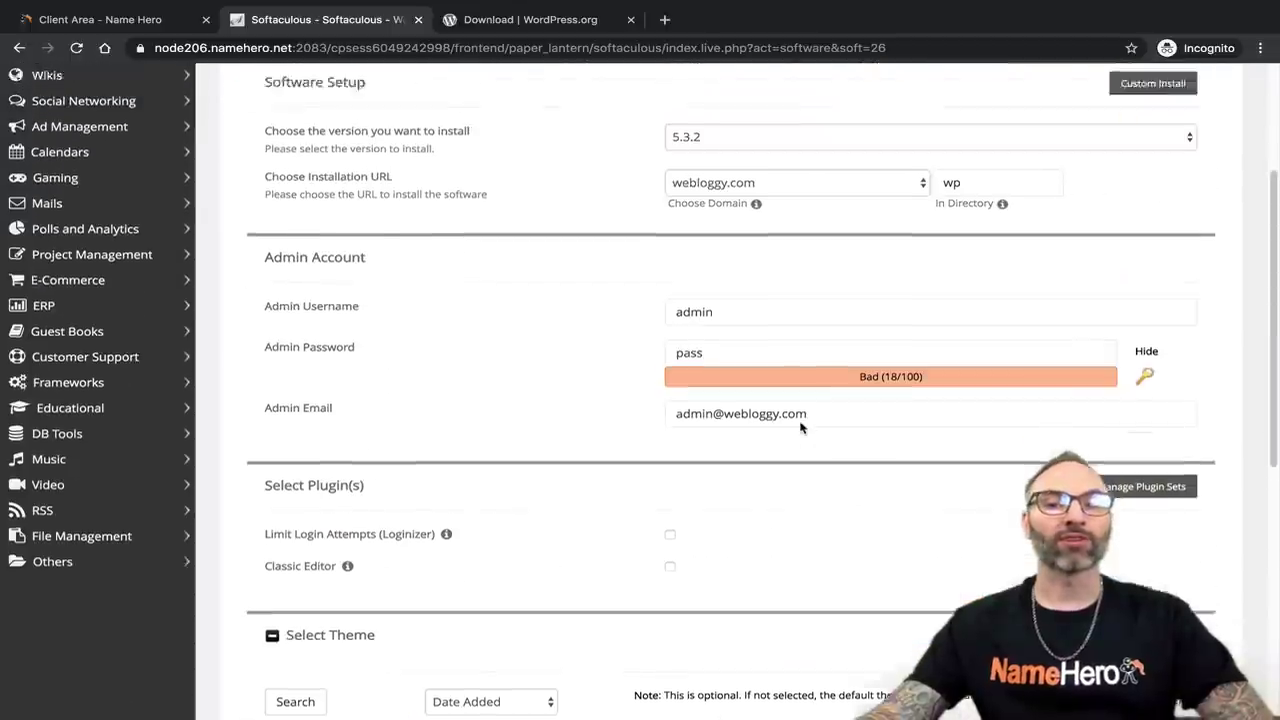
scroll(800, 428, "up", 2)
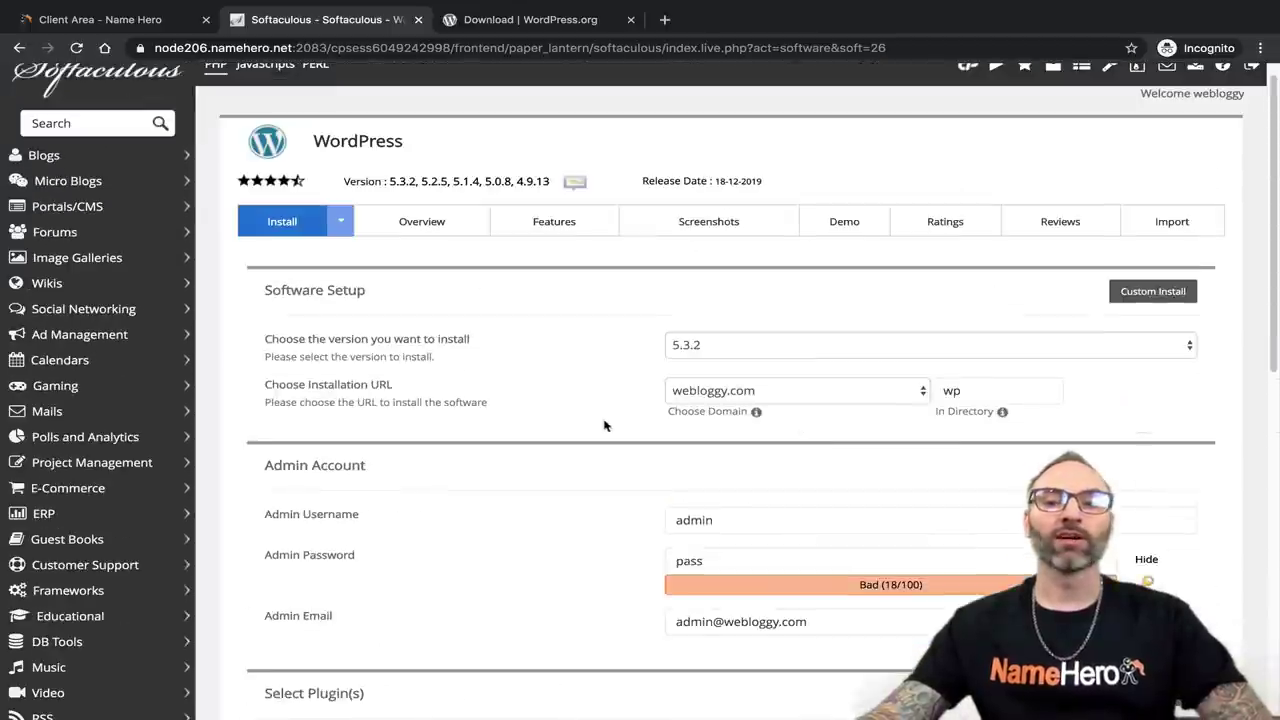
left_click(675, 519)
scroll(680, 512, "down", 3)
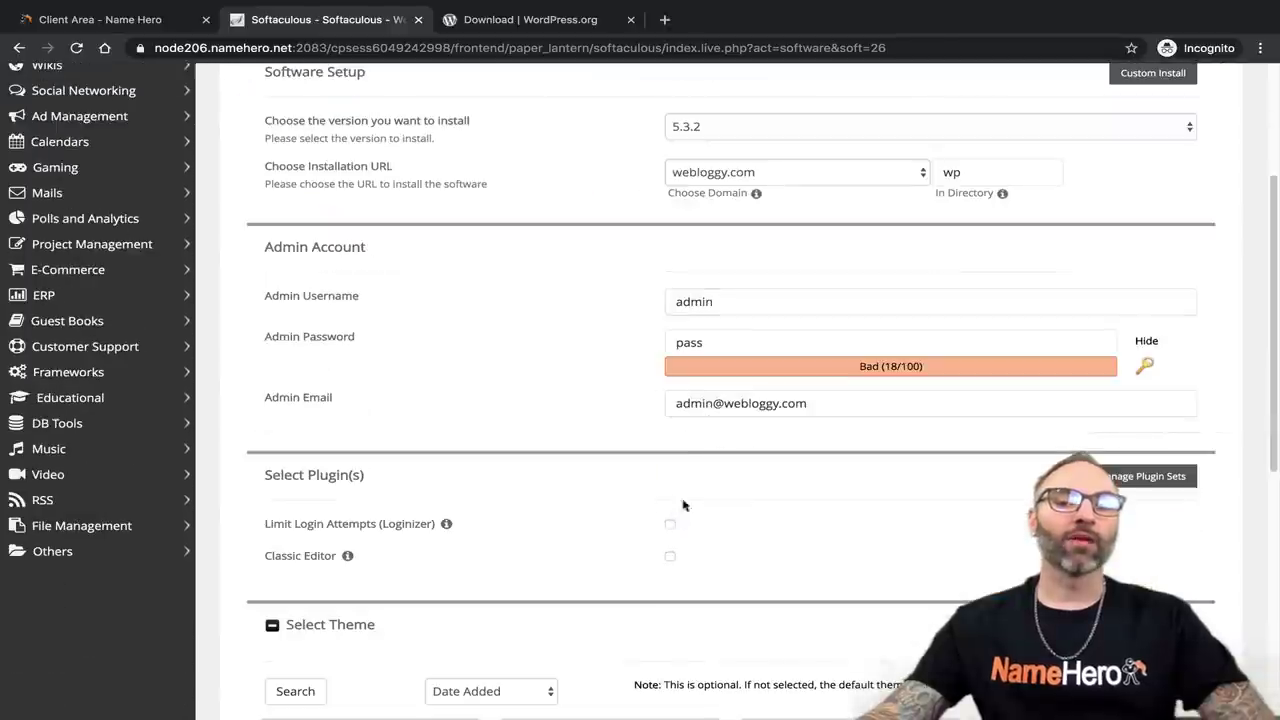
scroll(684, 505, "up", 3)
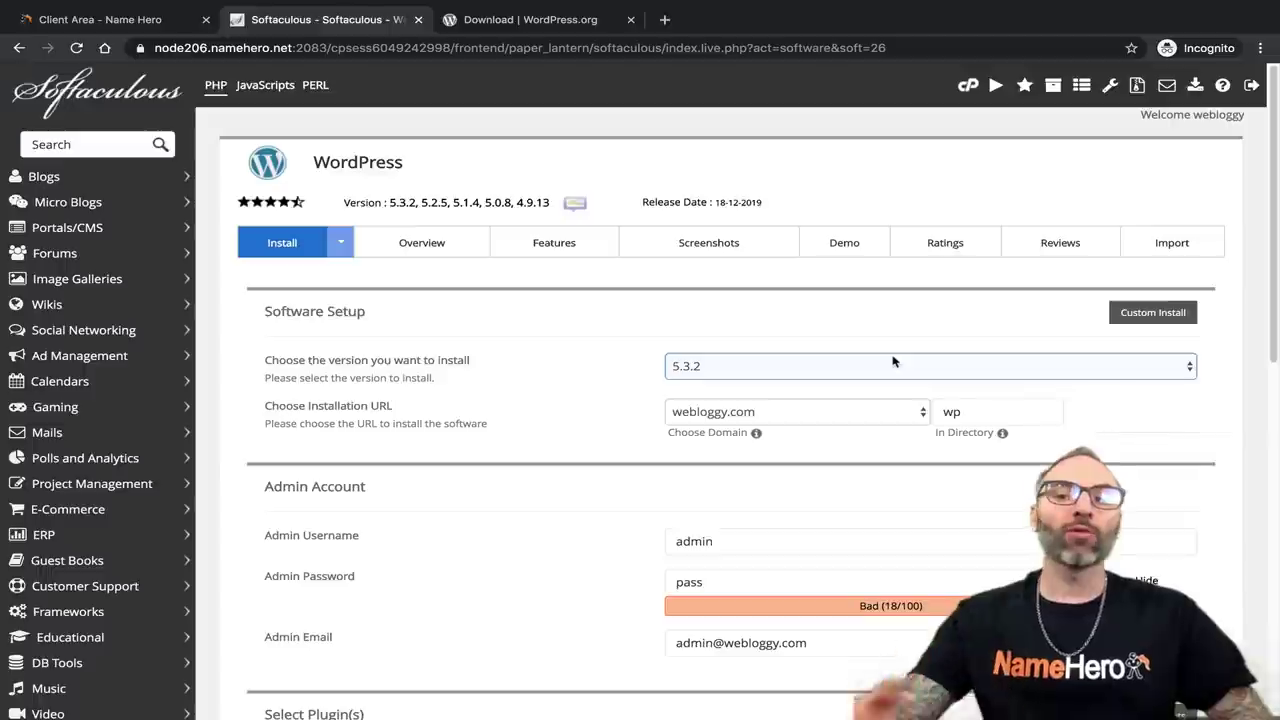
Toggle back to Custom Install and list the WordPress versions available to install.
left_click(1153, 312)
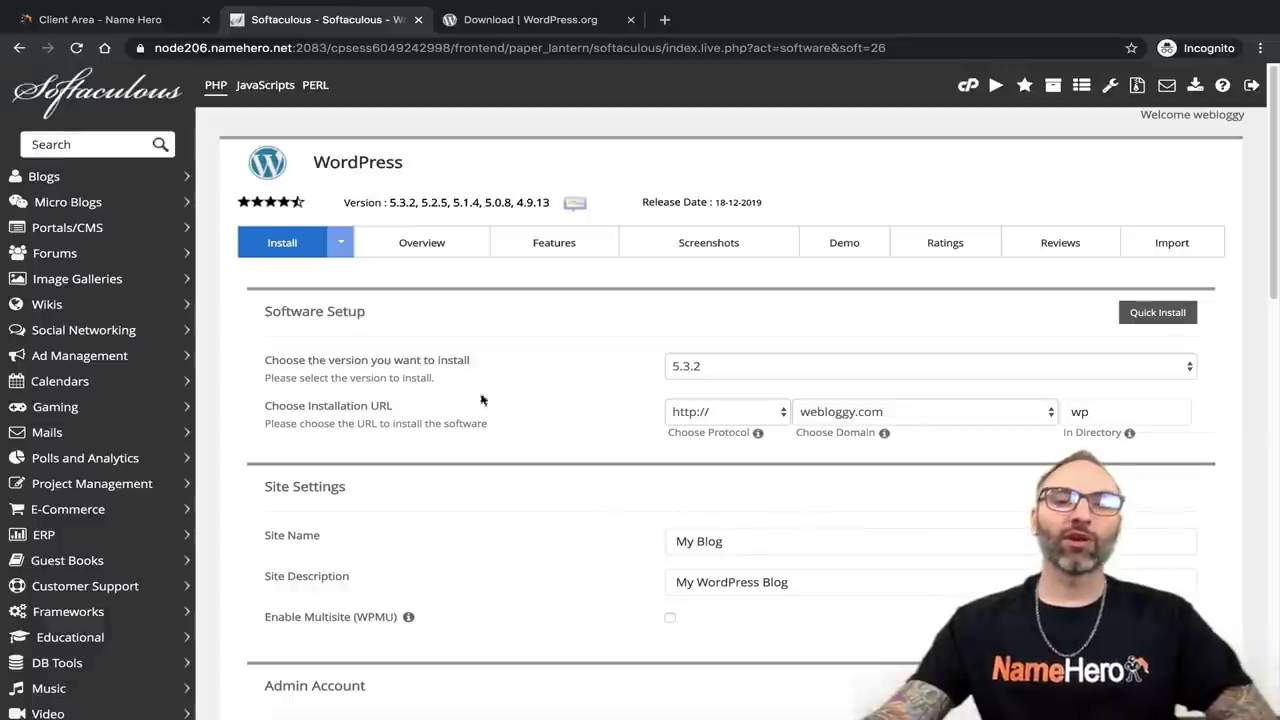
left_click(1157, 312)
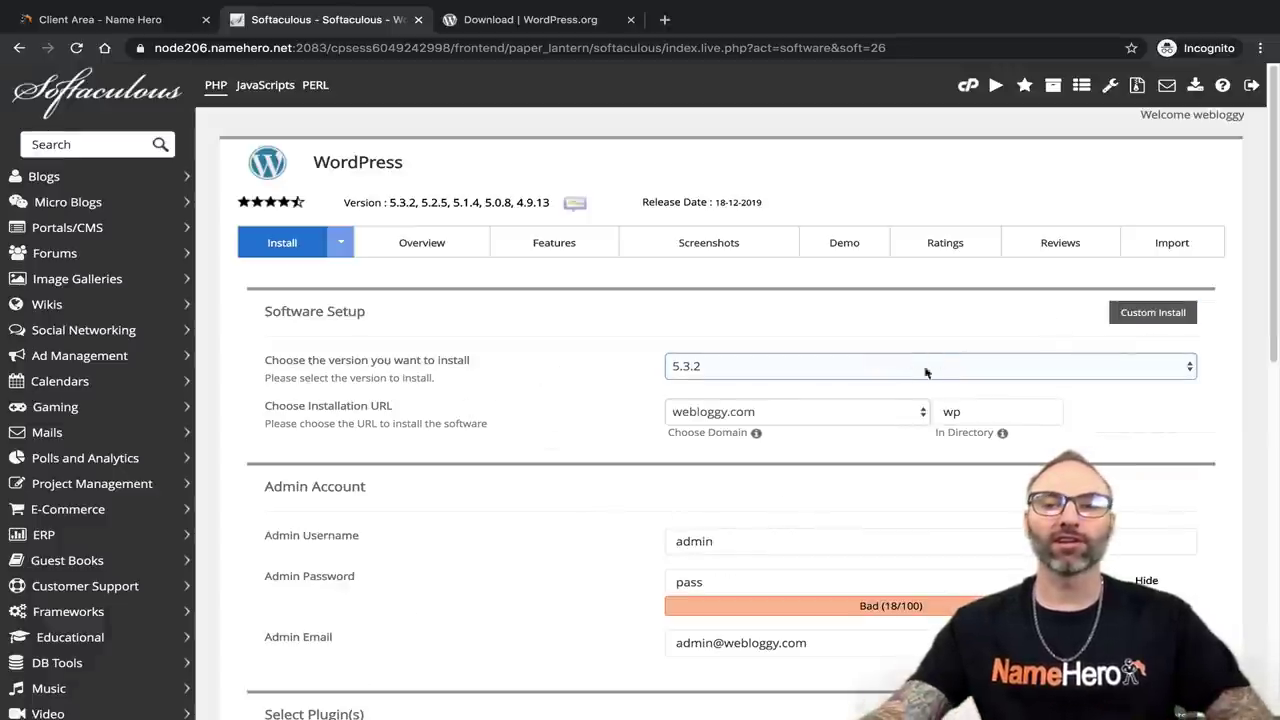
left_click(1168, 316)
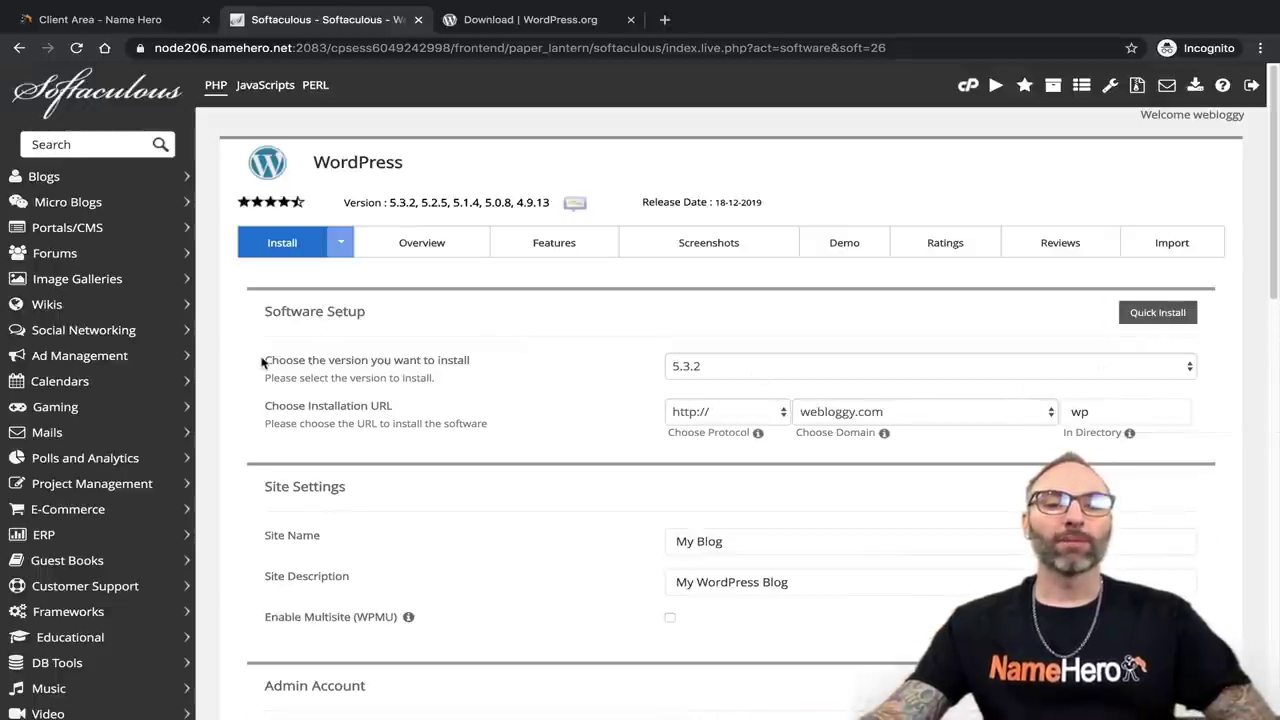
left_click(712, 372)
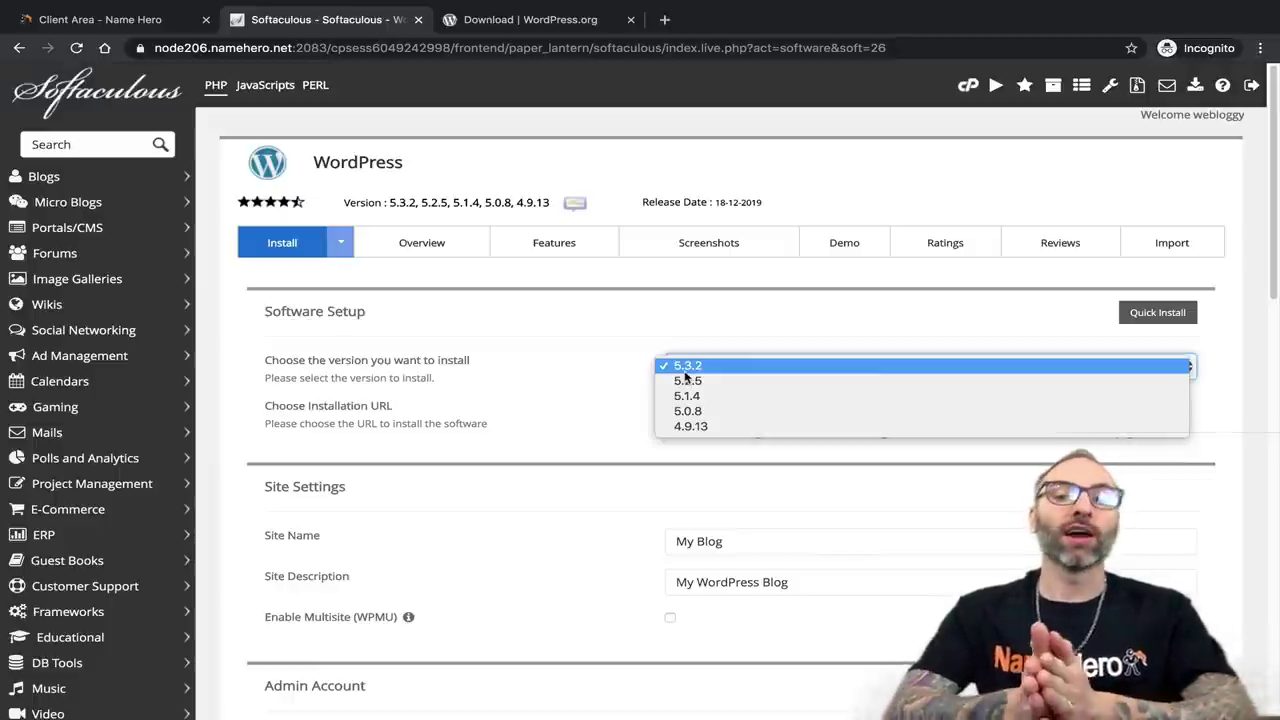
Keep WordPress 5.3.2 and show the protocol choices for the installation URL.
left_click(760, 333)
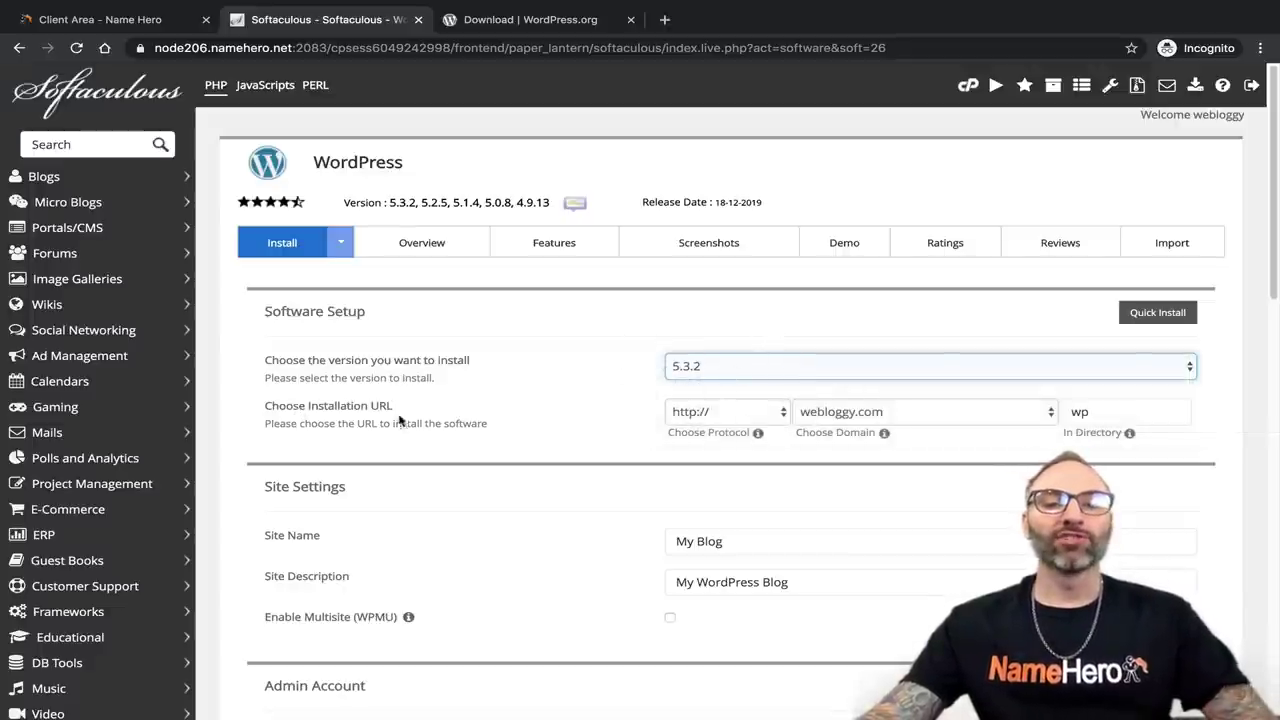
left_click(728, 411)
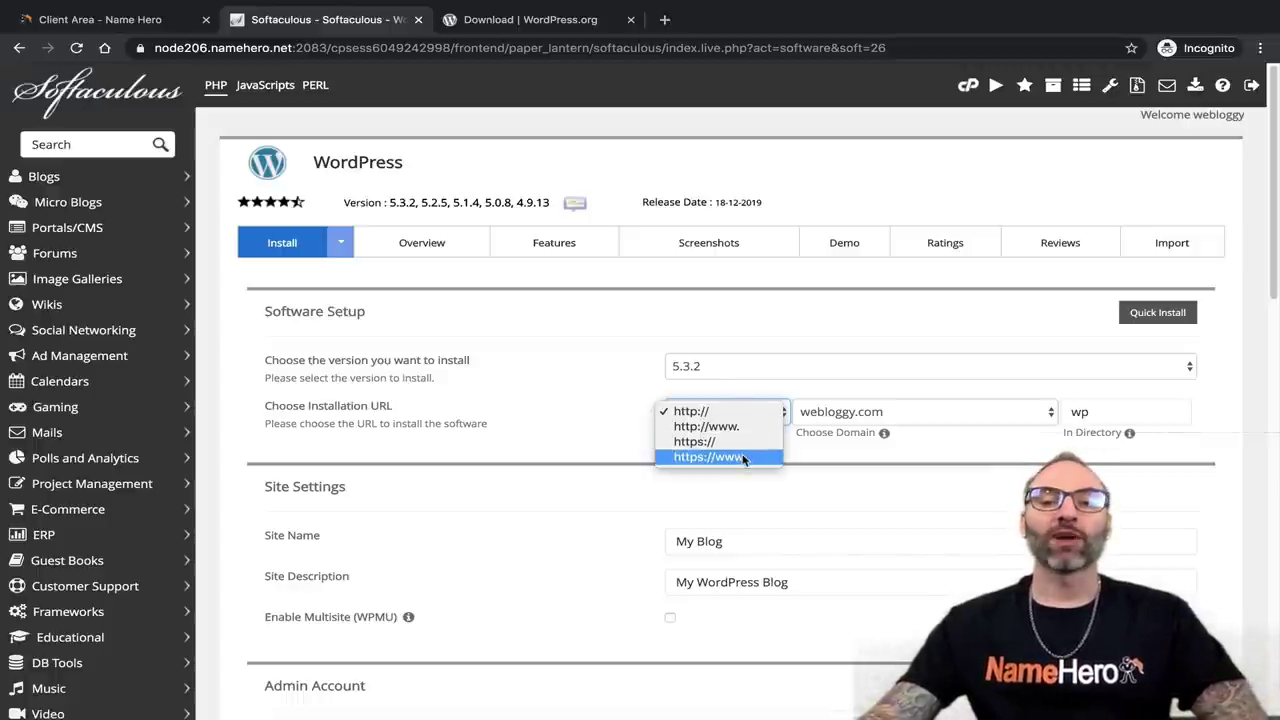
left_click(744, 459)
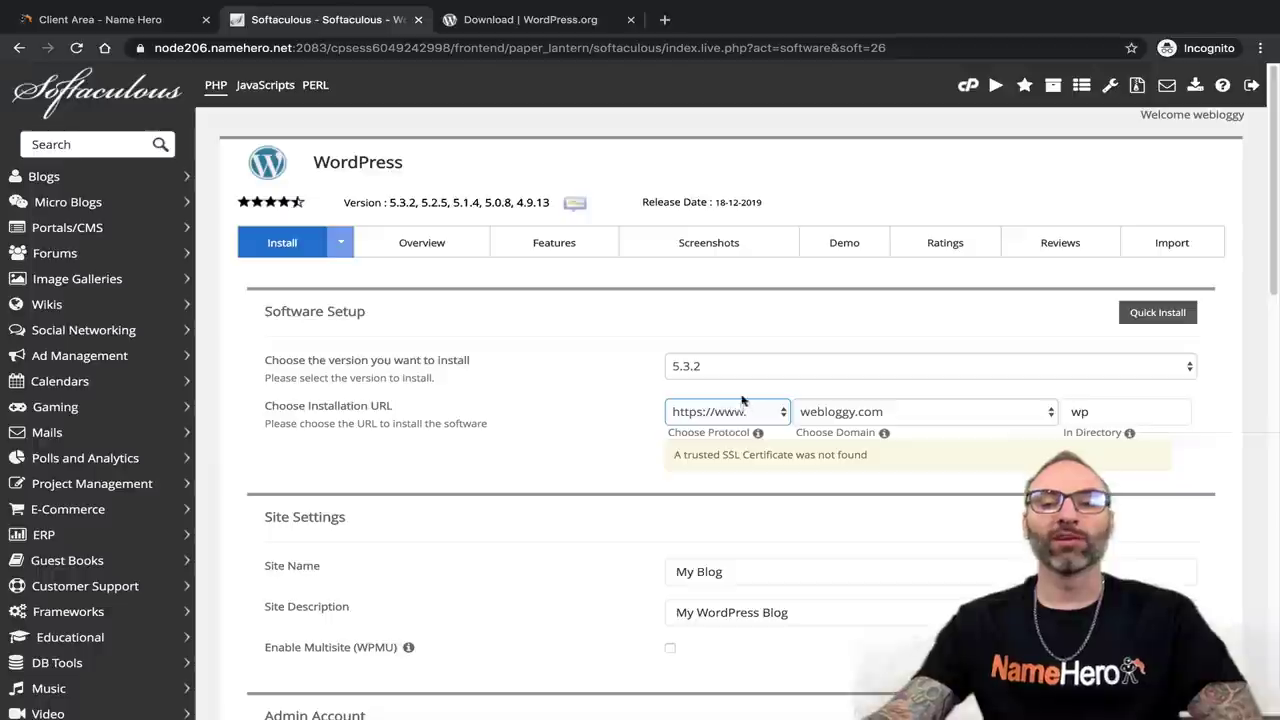
left_click(865, 414)
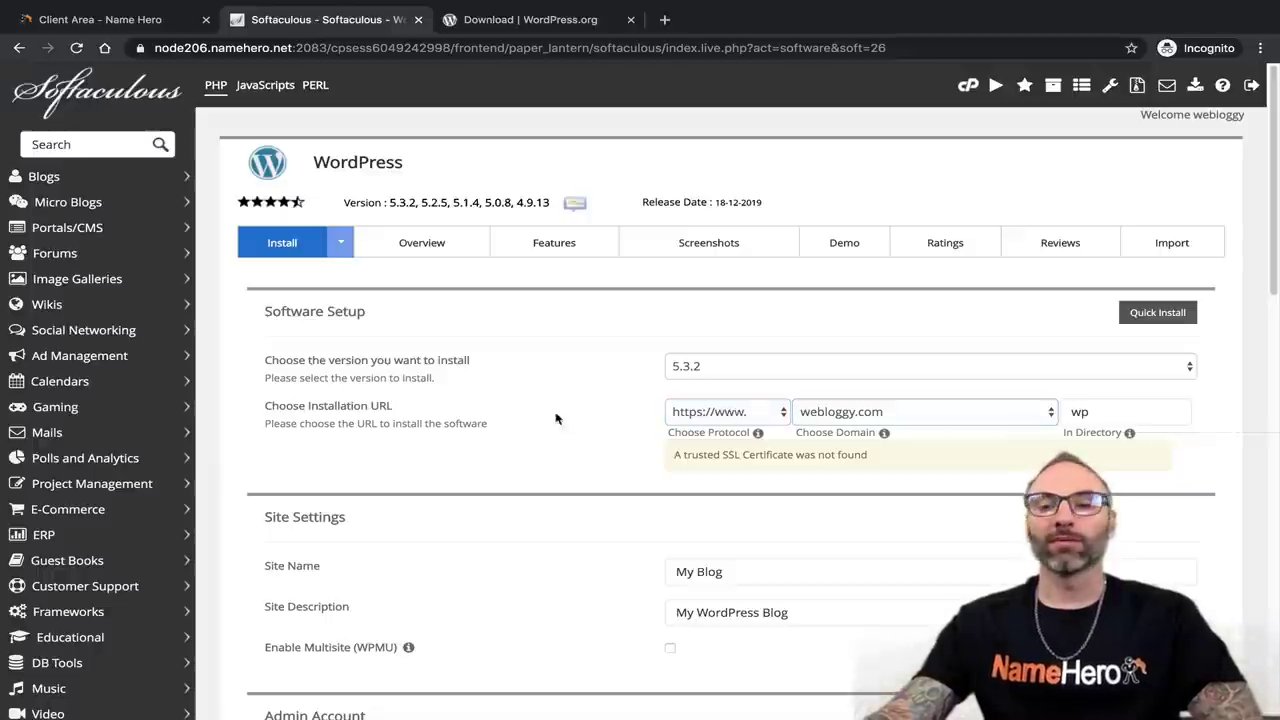
left_click(978, 412)
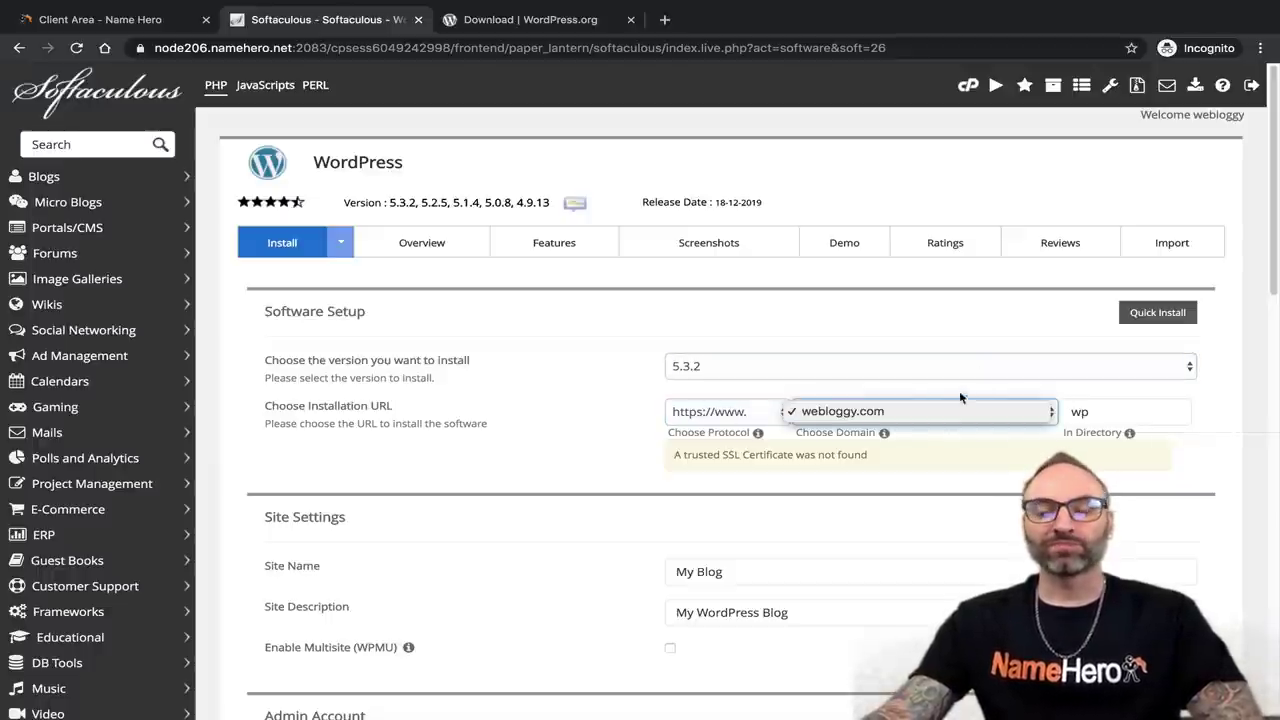
left_click(929, 388)
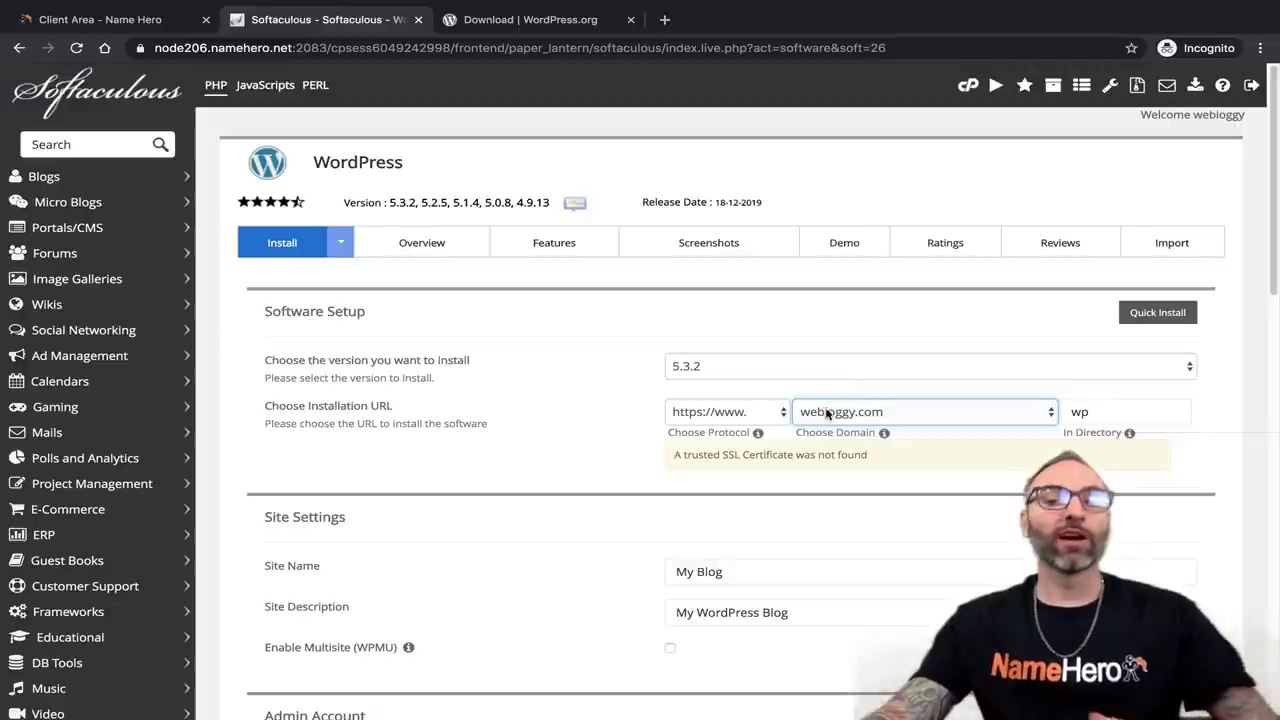
left_click(919, 408)
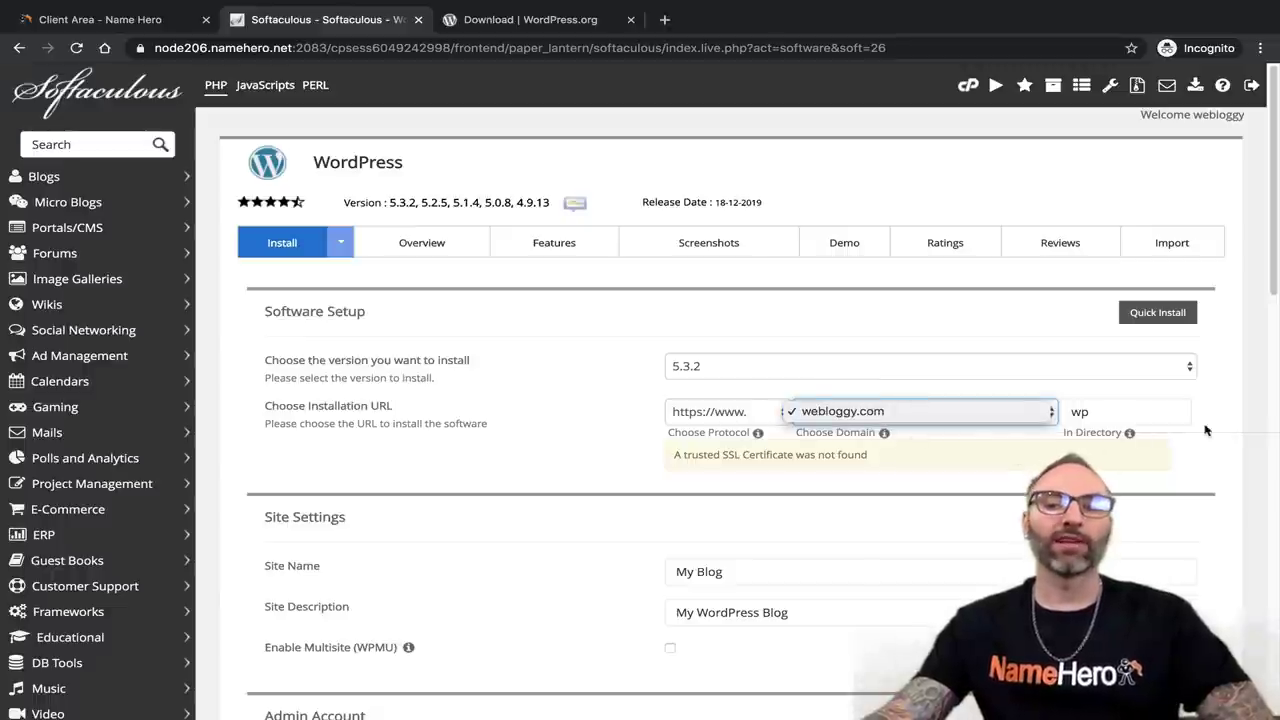
left_click(1112, 412)
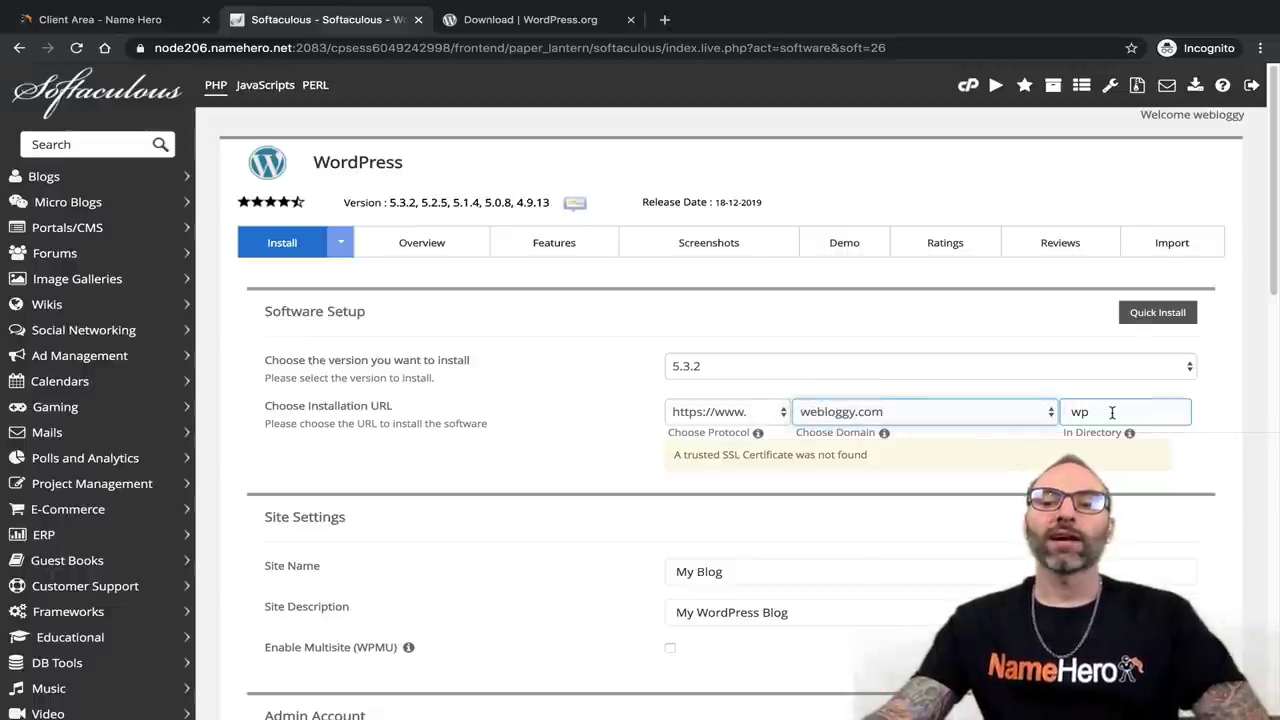
left_click_drag(1062, 432, 1124, 433)
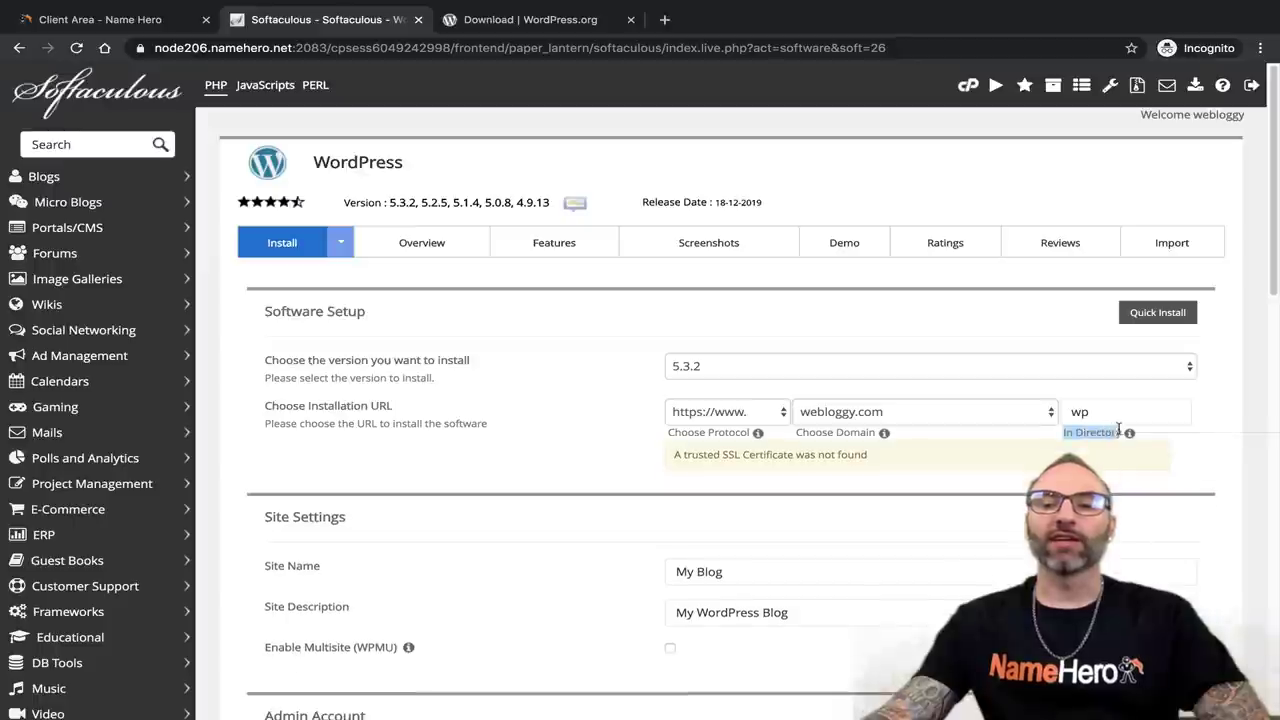
left_click(1123, 410)
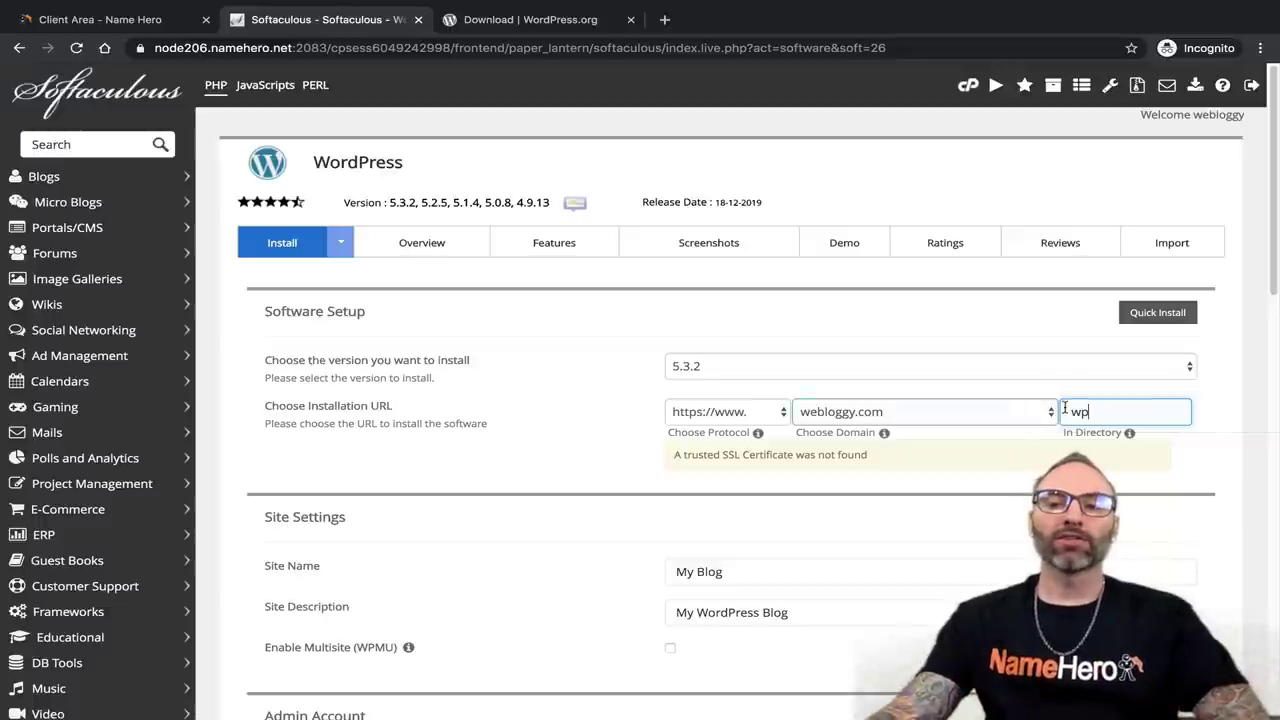
left_click_drag(1066, 410, 1094, 410)
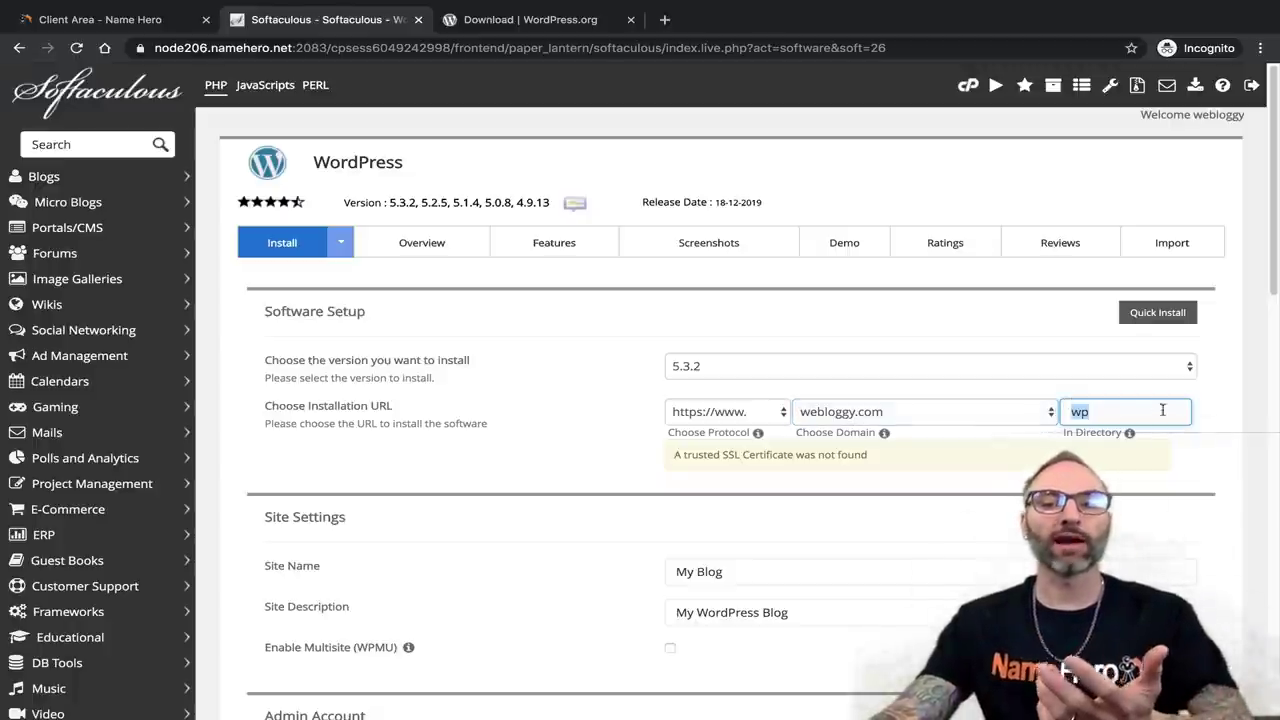
left_click(1102, 409)
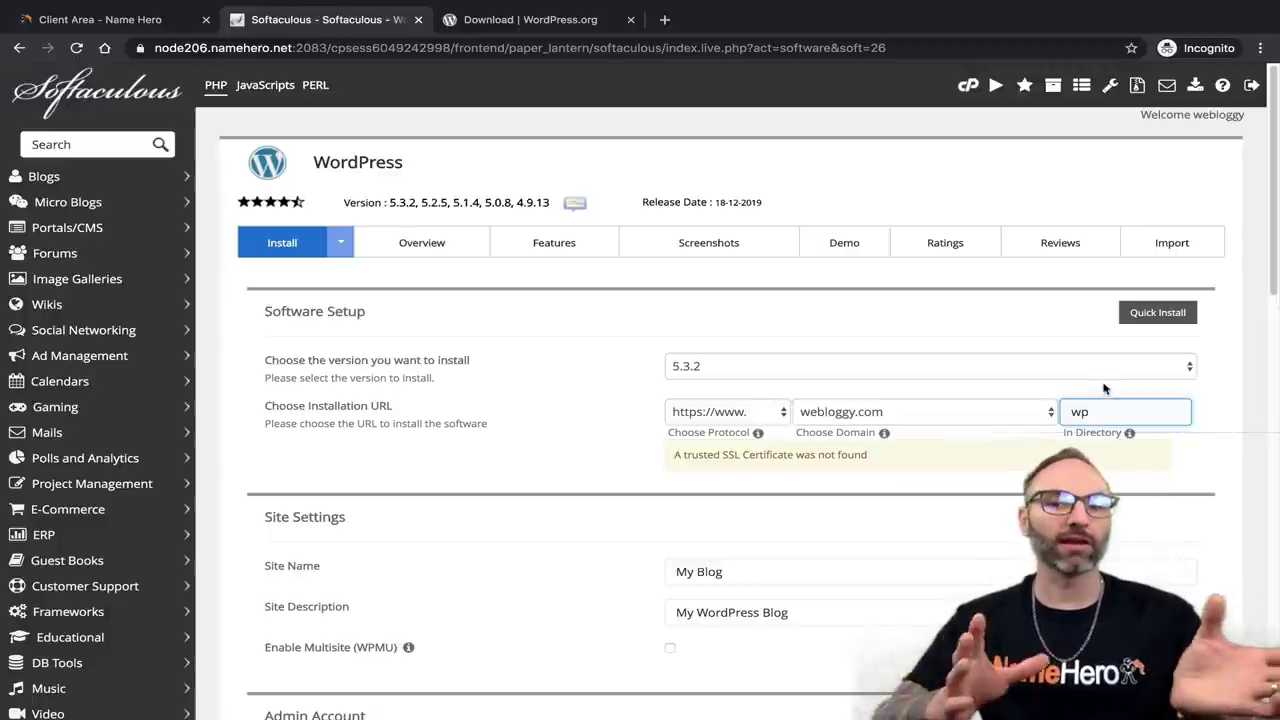
Clear 'wp' from the install directory so WordPress installs at the root, then switch to the client area.
key("BackSpace")
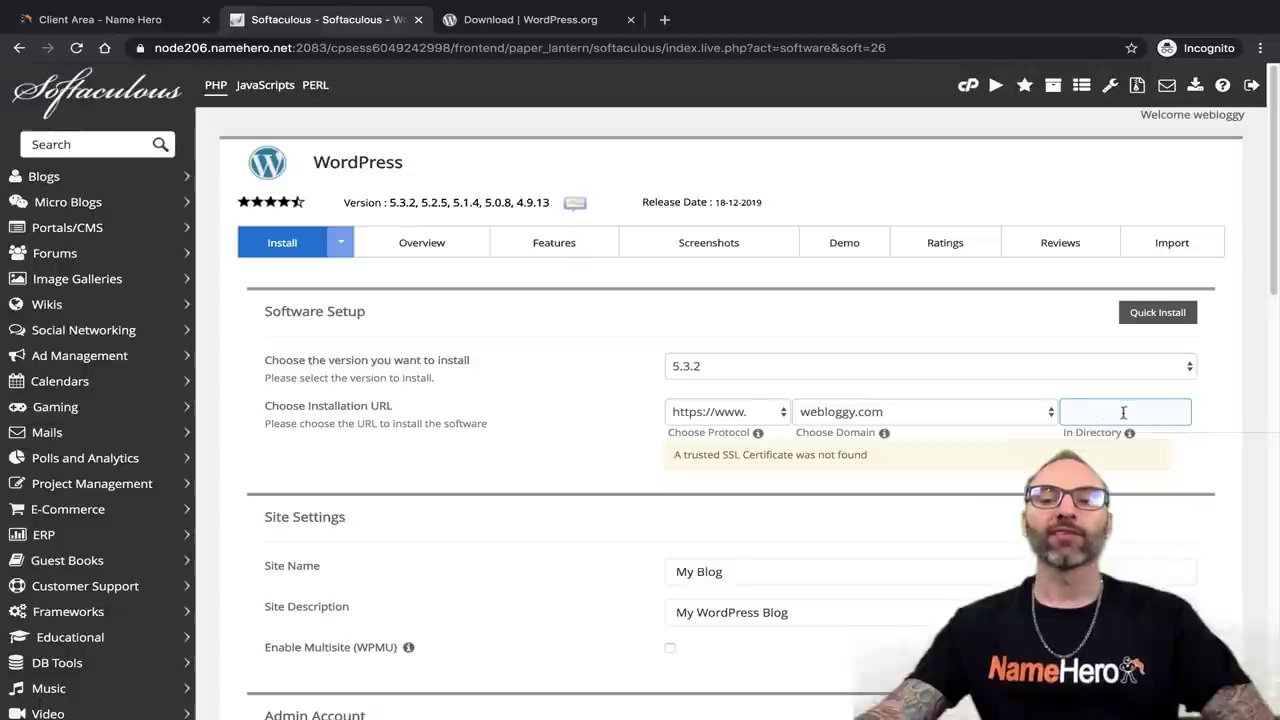
left_click(1149, 396)
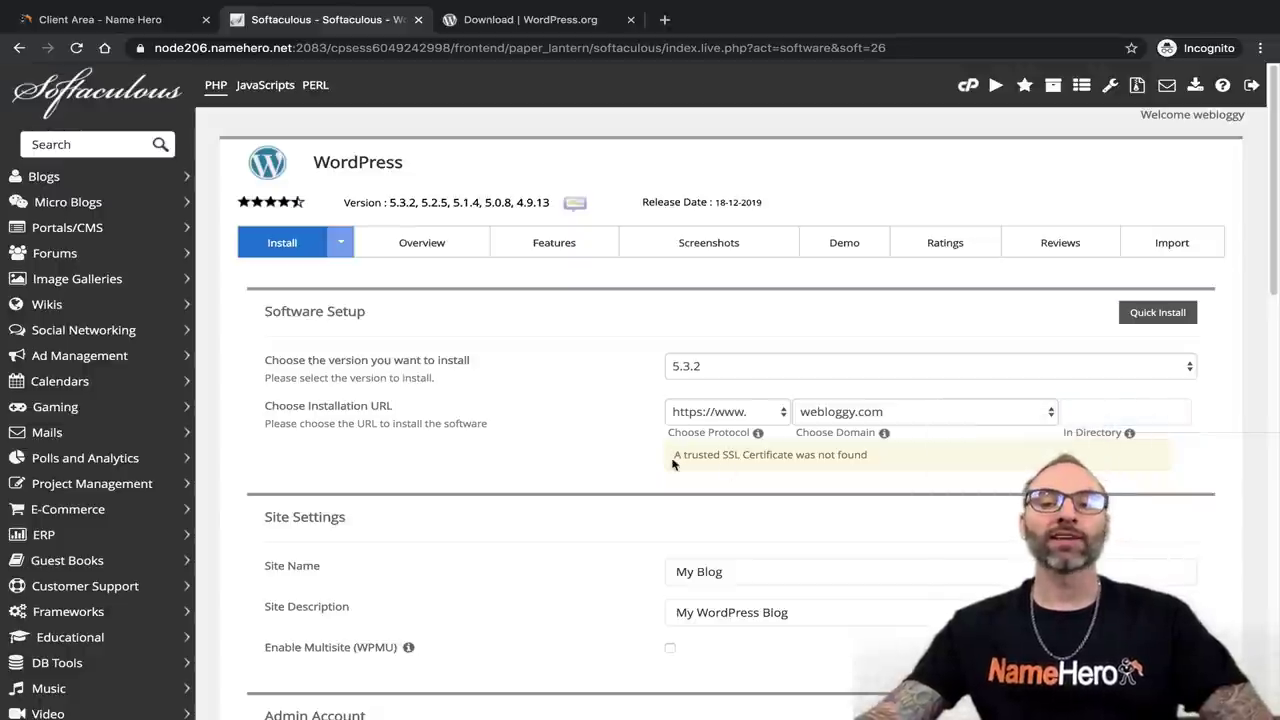
left_click_drag(675, 456, 670, 458)
left_click(875, 460)
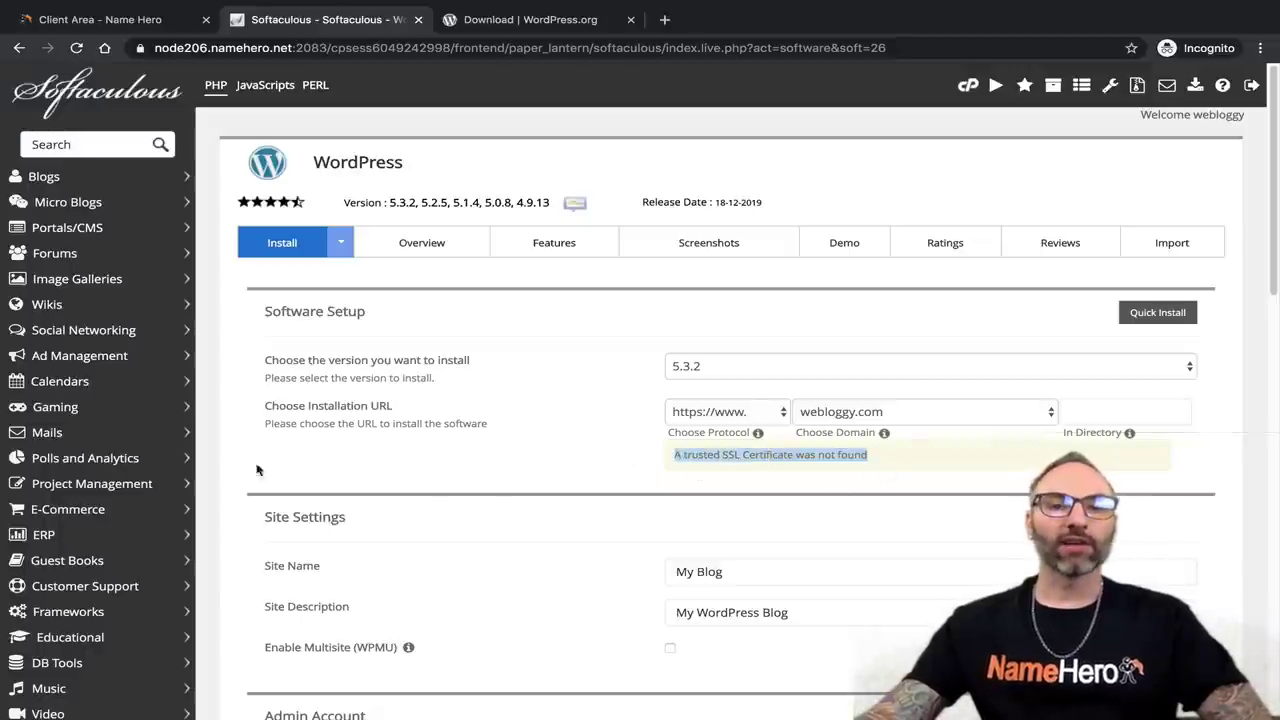
left_click(118, 22)
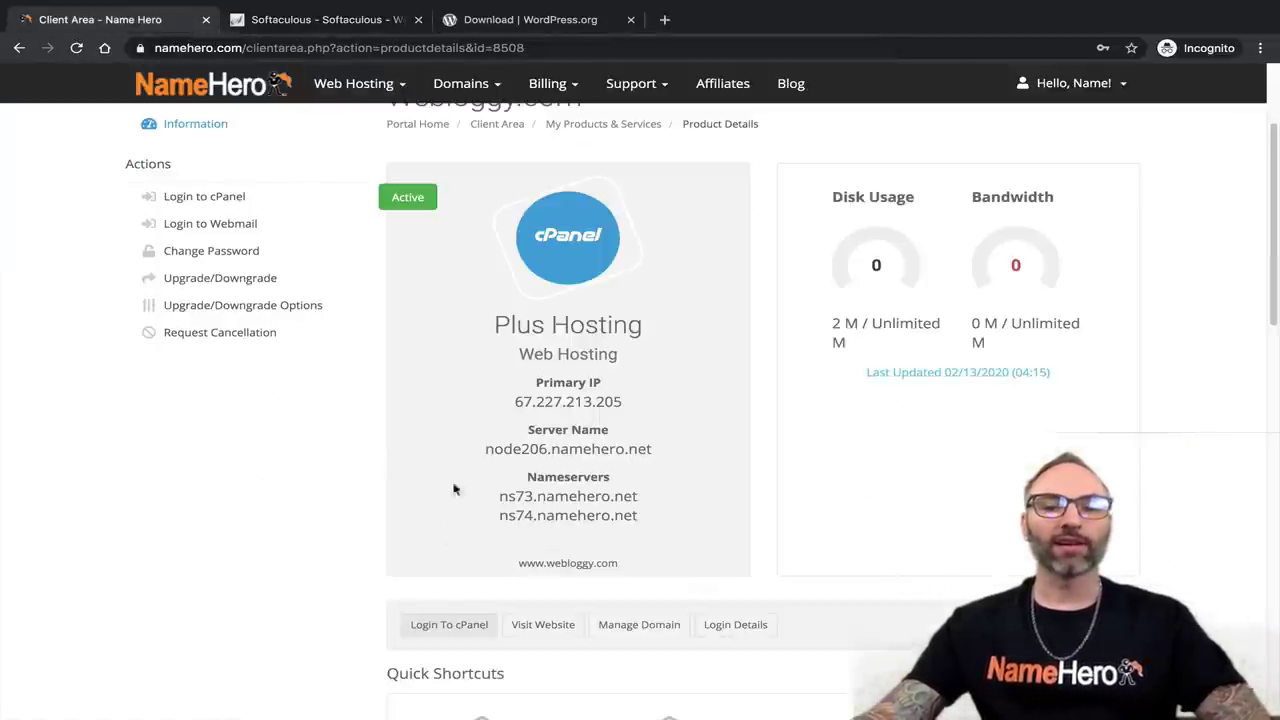
left_click(540, 627)
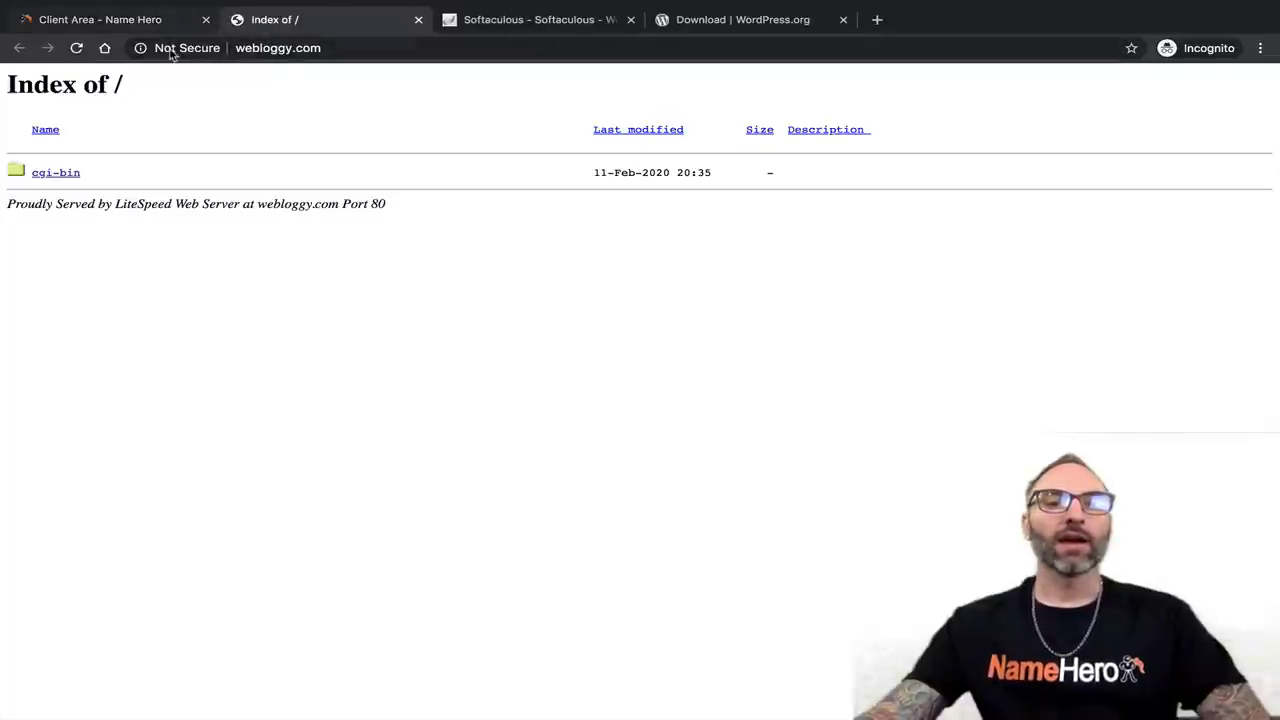
left_click(238, 50)
left_click(238, 52)
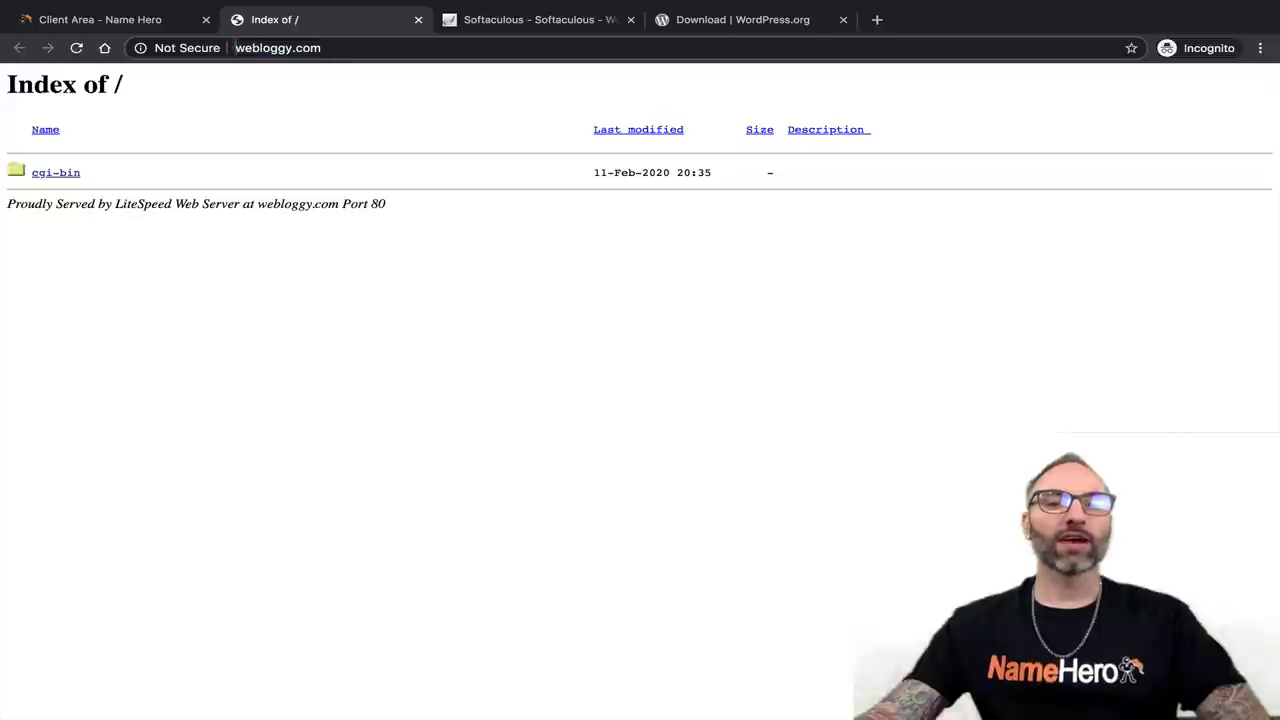
type("https://")
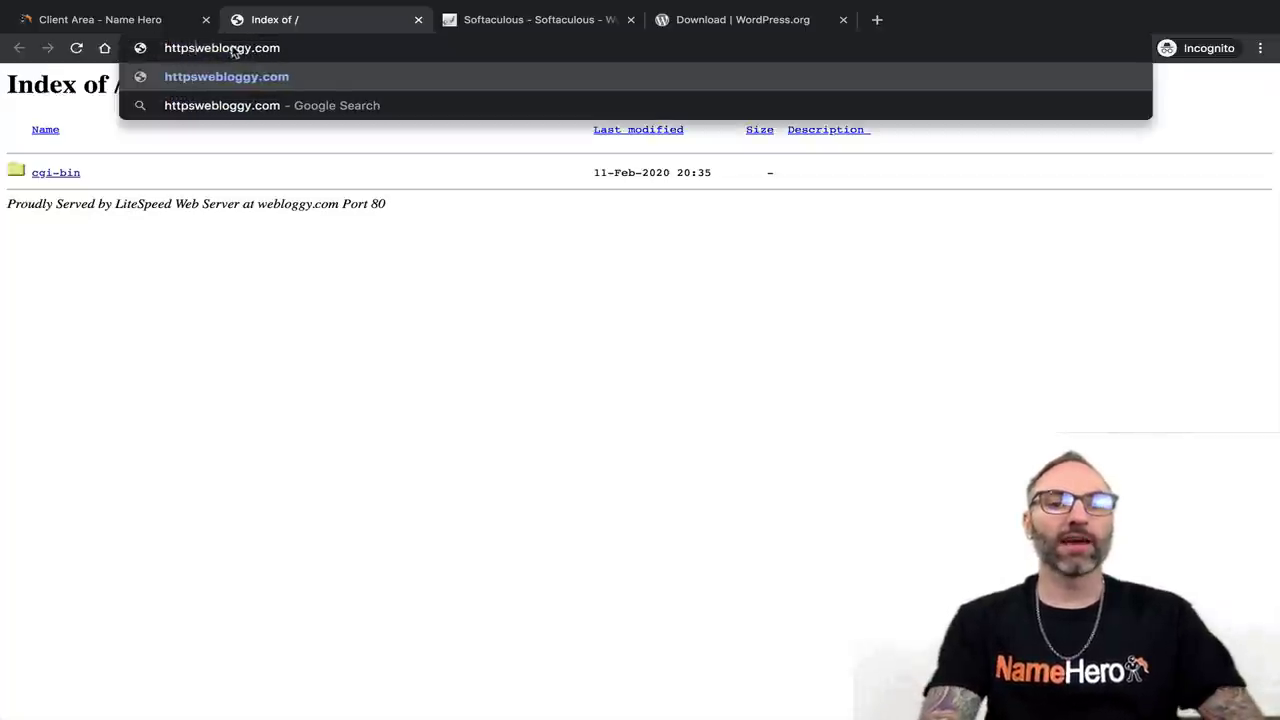
key("Return")
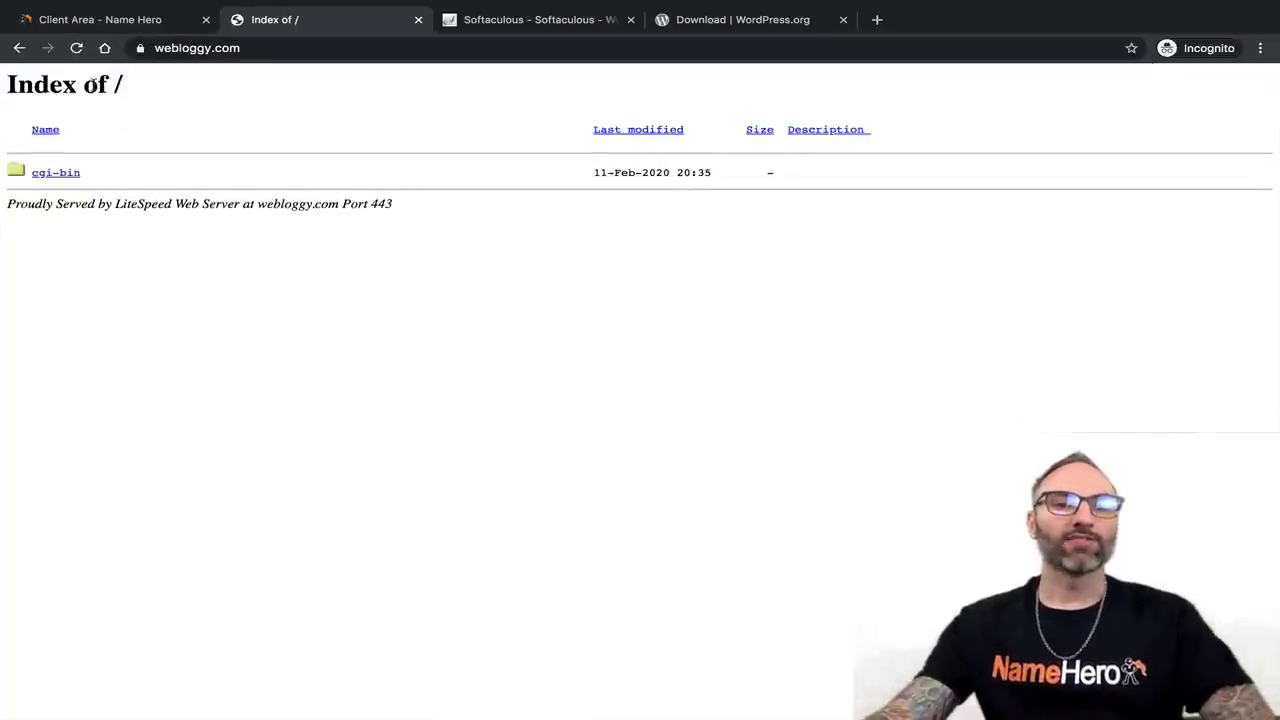
left_click(143, 49)
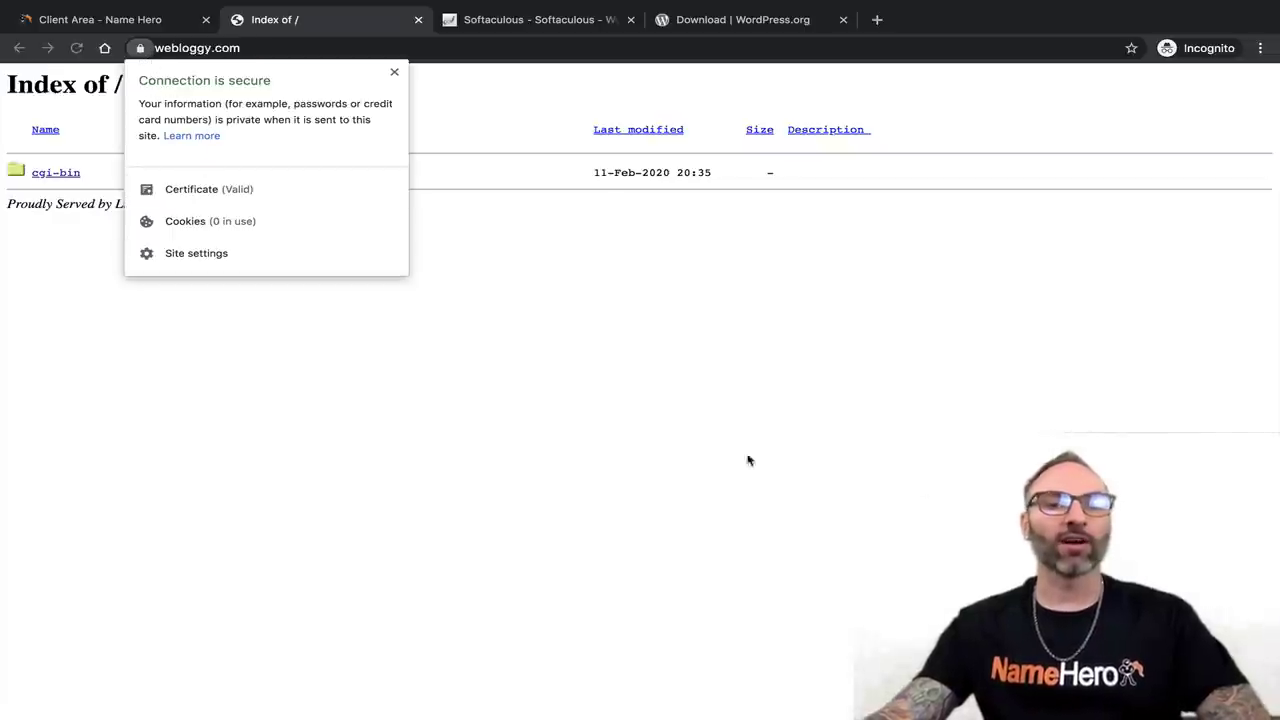
left_click(524, 320)
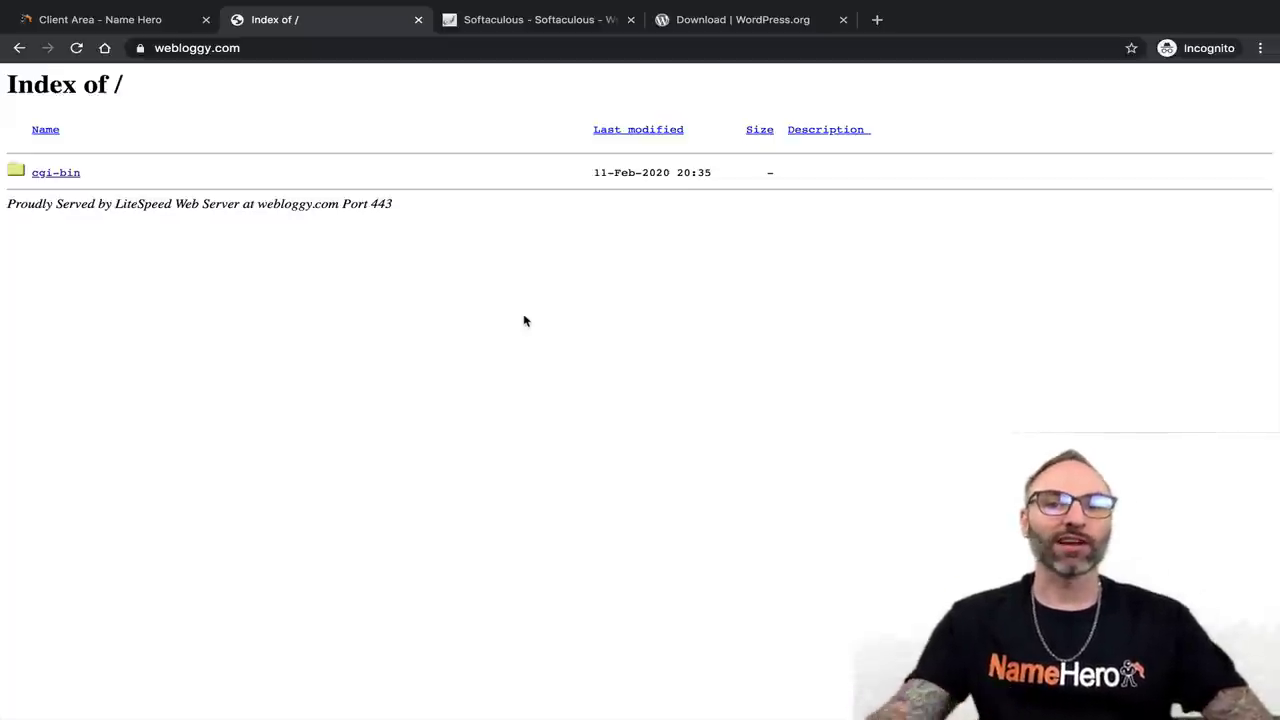
Recheck the site's certificate status, then return to the Softaculous WordPress install form.
left_click(566, 18)
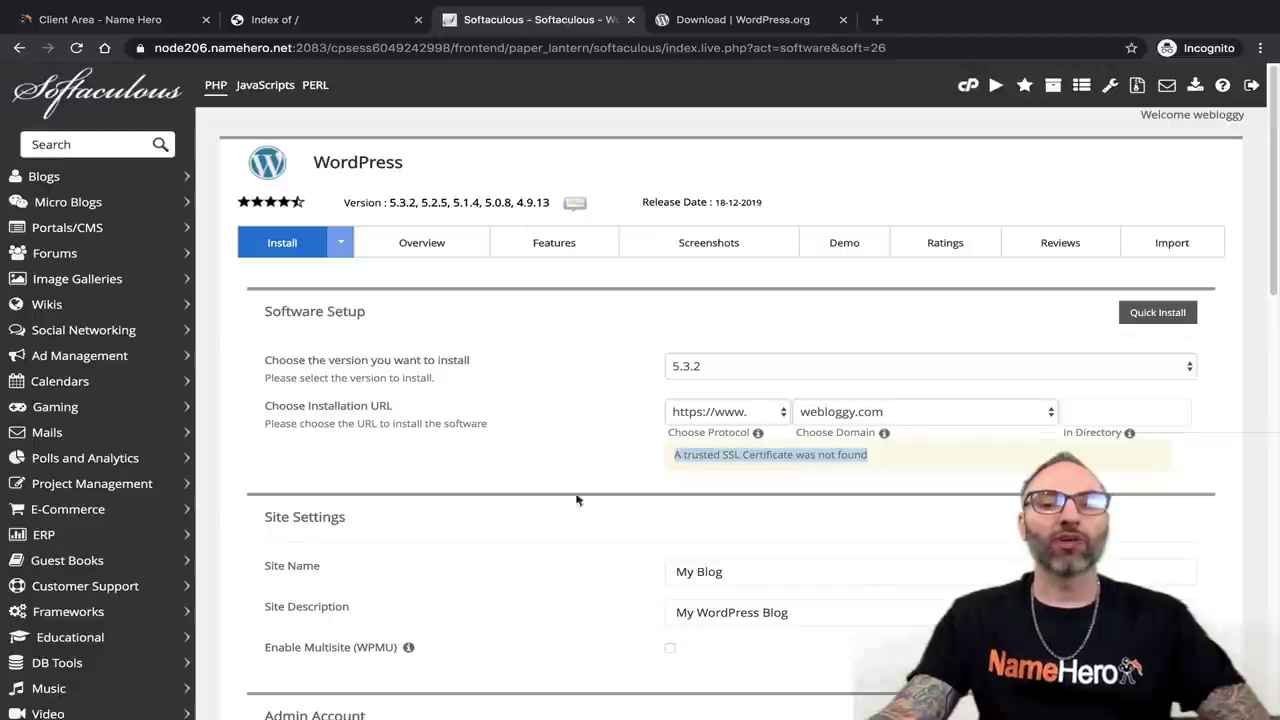
left_click(270, 18)
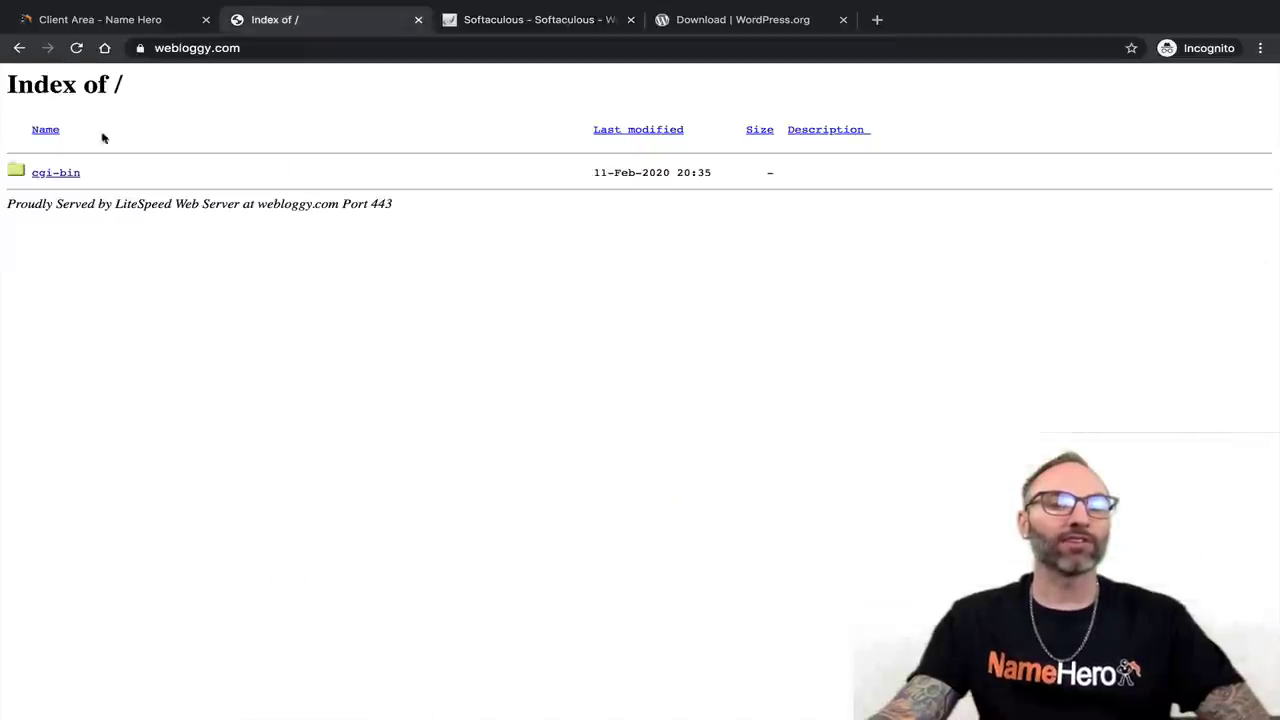
left_click(140, 48)
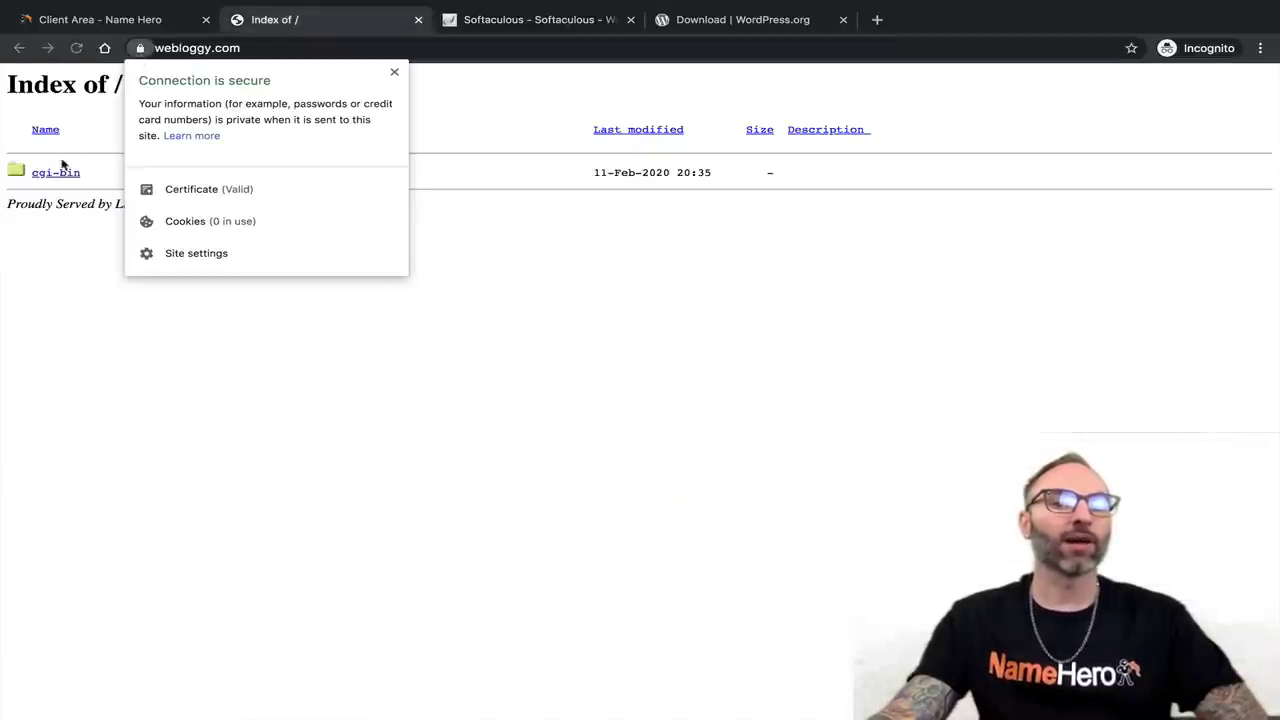
left_click(62, 165)
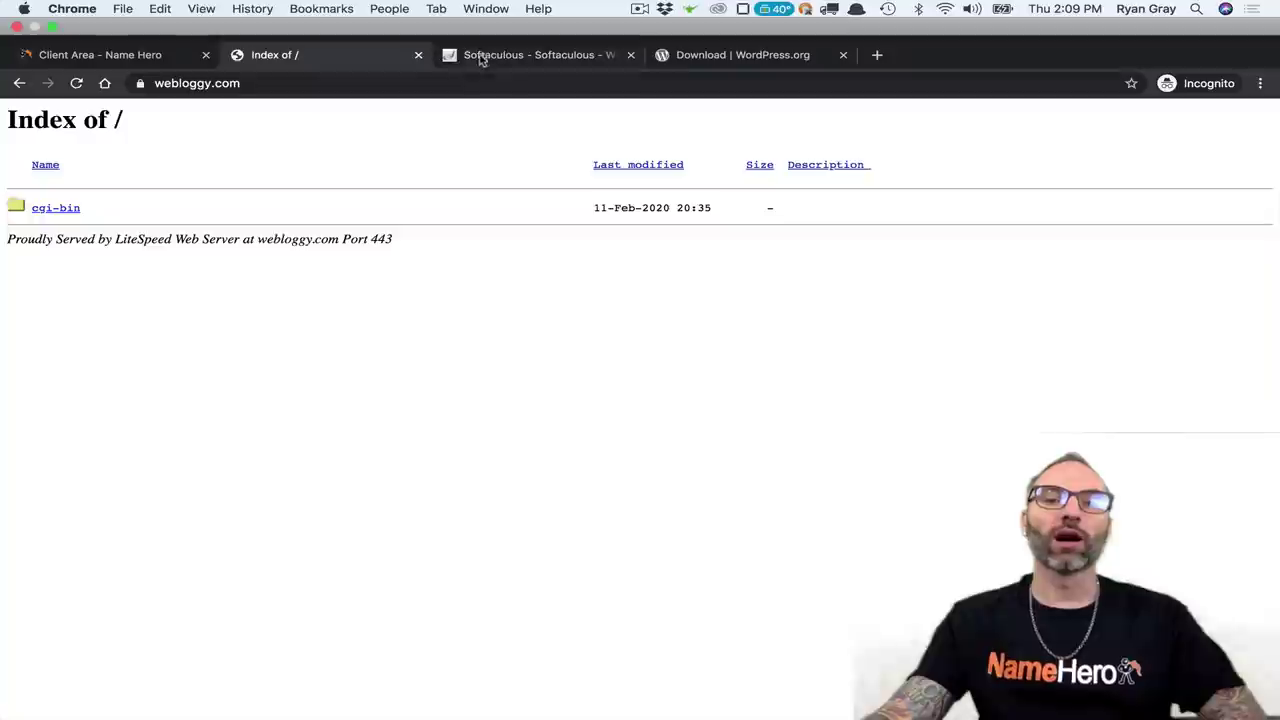
left_click(480, 55)
left_click(750, 491)
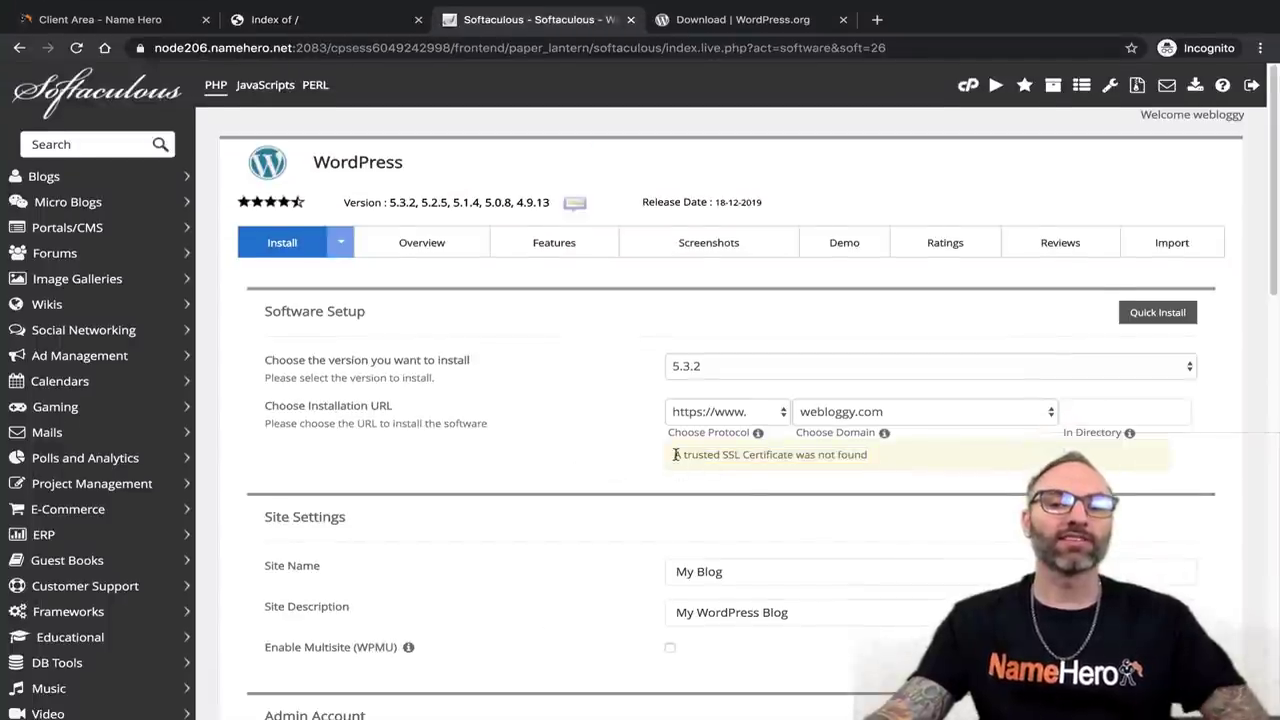
left_click_drag(676, 456, 674, 466)
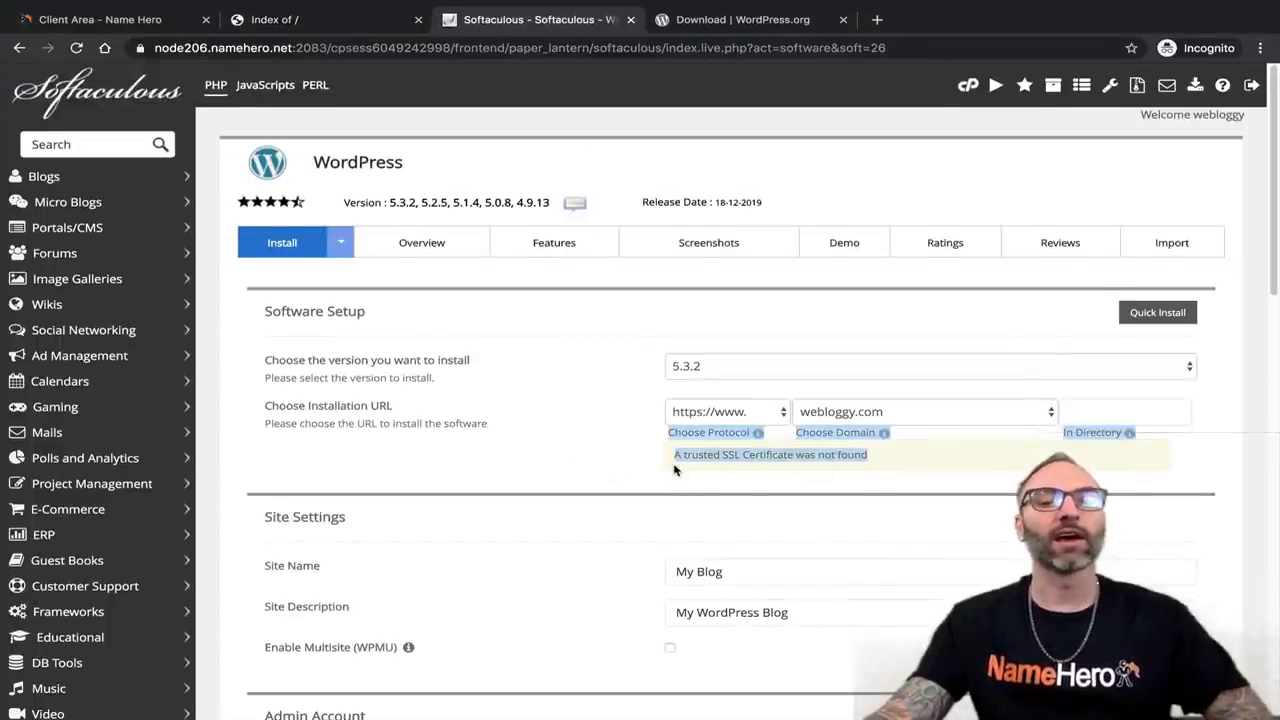
left_click(674, 466)
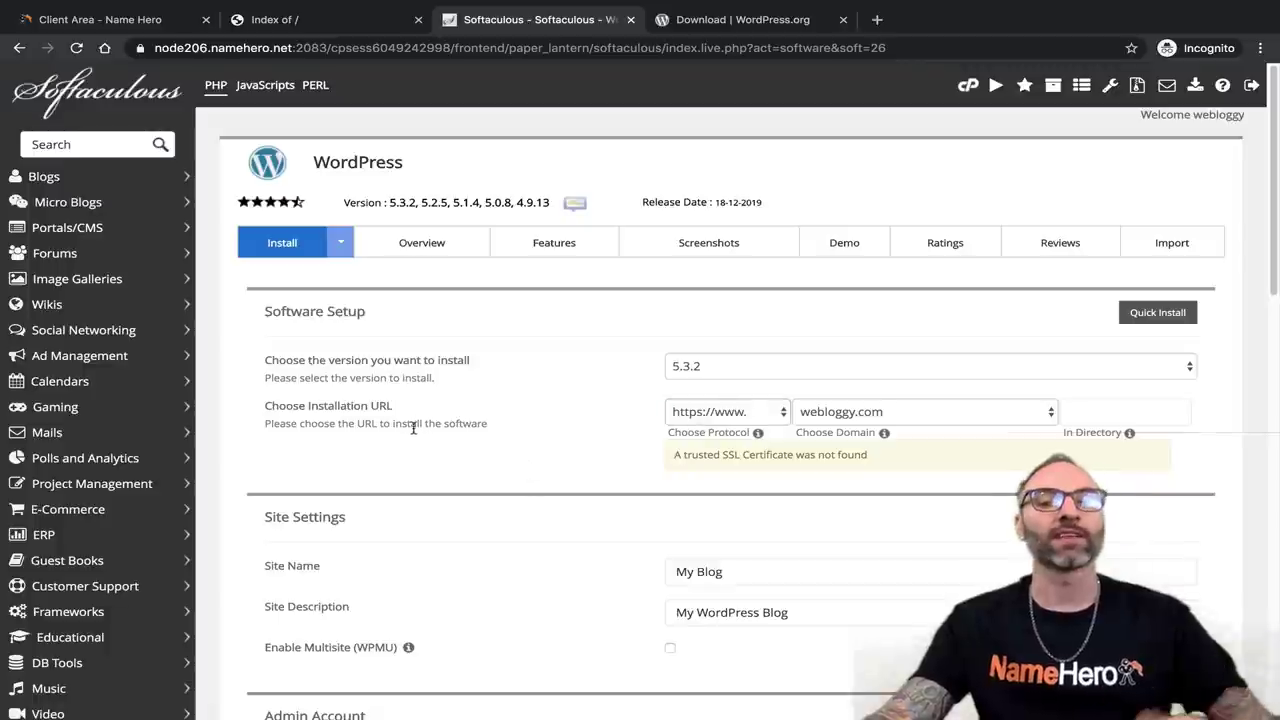
scroll(860, 470, "down", 3)
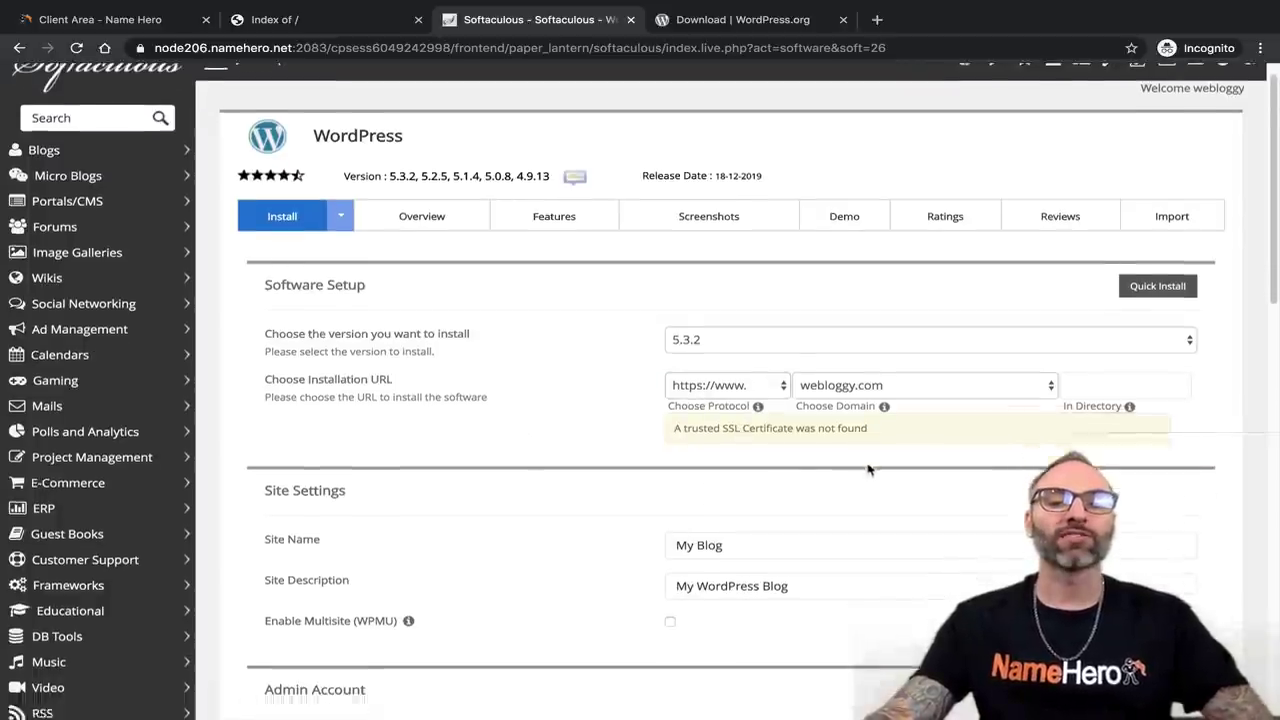
left_click(881, 459)
scroll(881, 459, "down", 2)
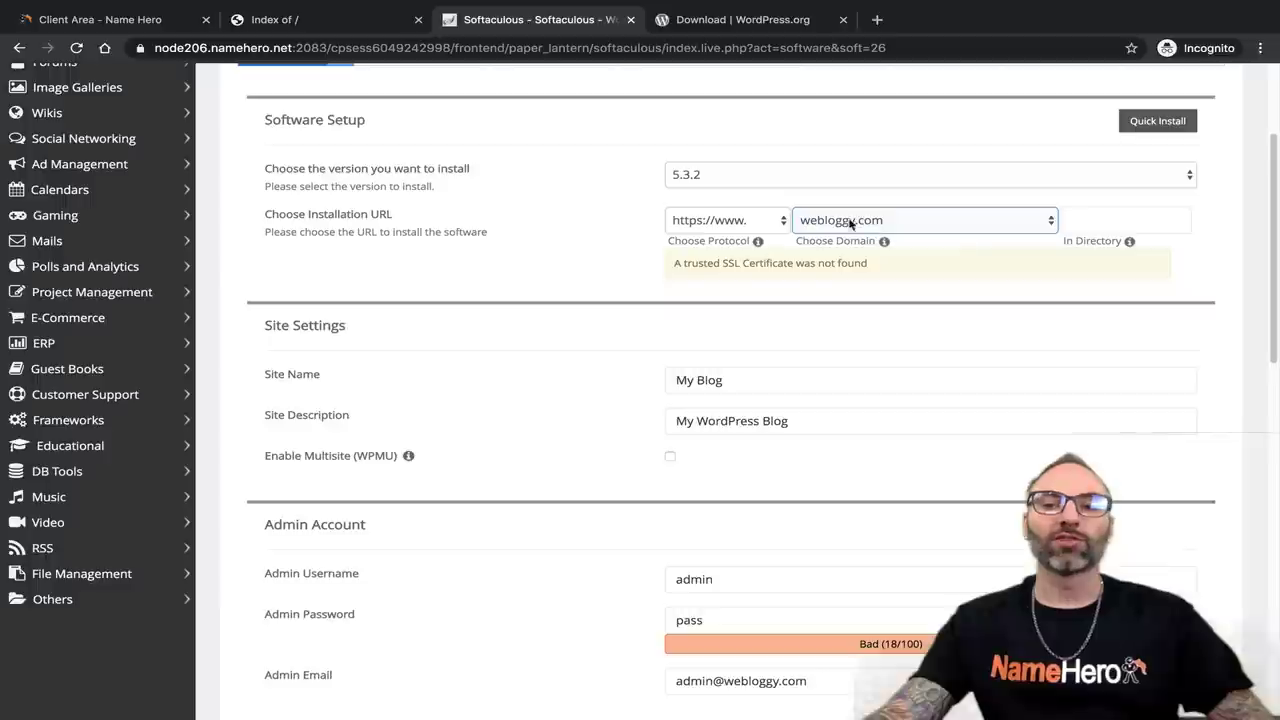
left_click(1111, 218)
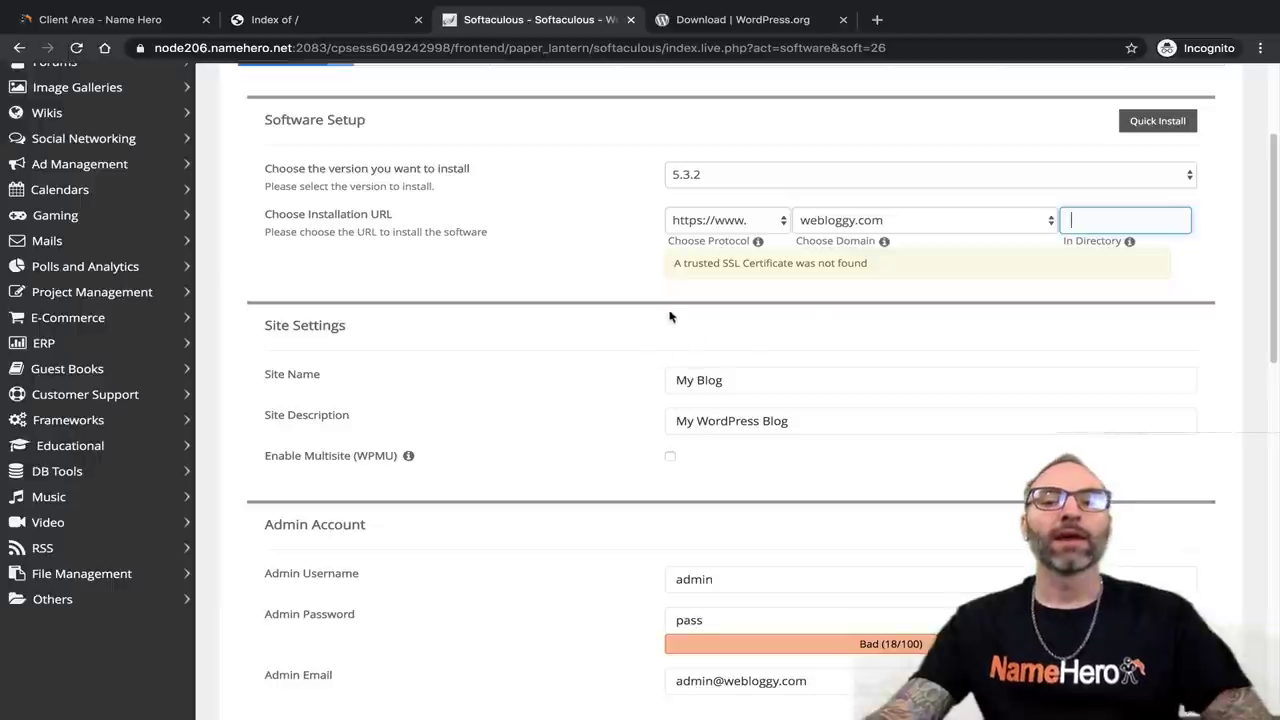
left_click_drag(676, 264, 890, 268)
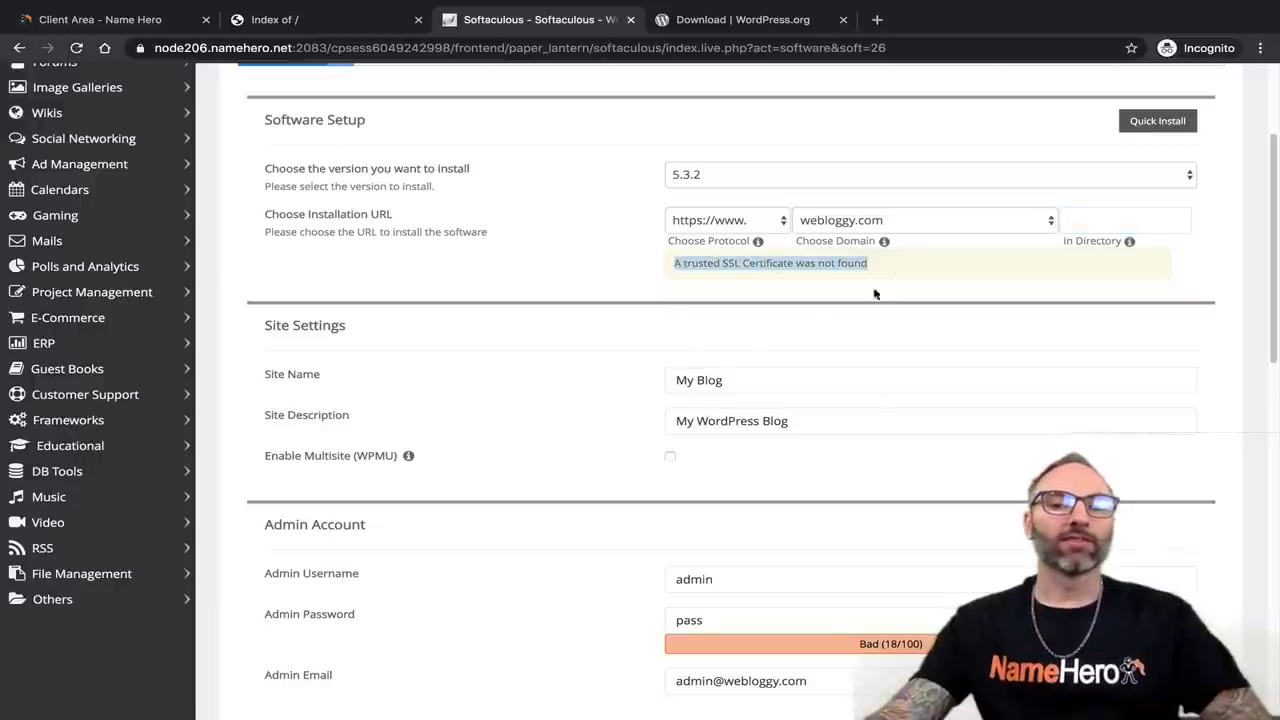
scroll(832, 342, "down", 1)
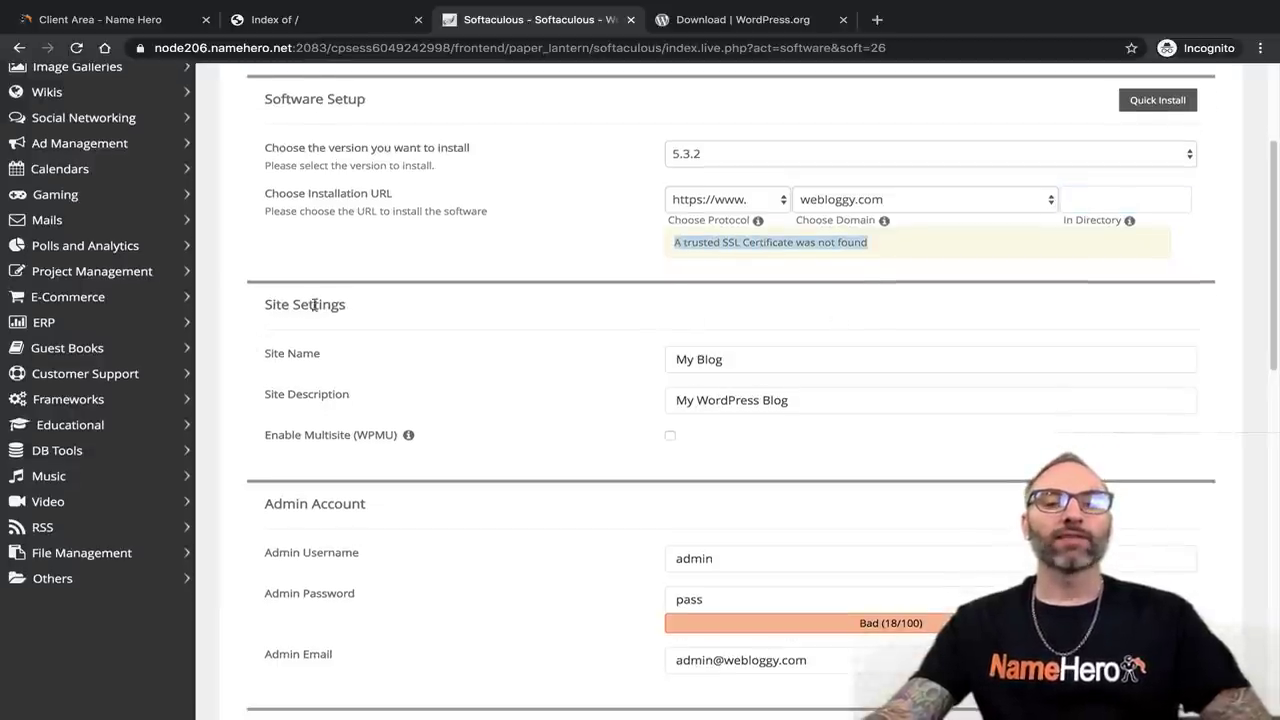
Replace the default Site Name 'My Blog' with 'We Bloggy'.
left_click(718, 361)
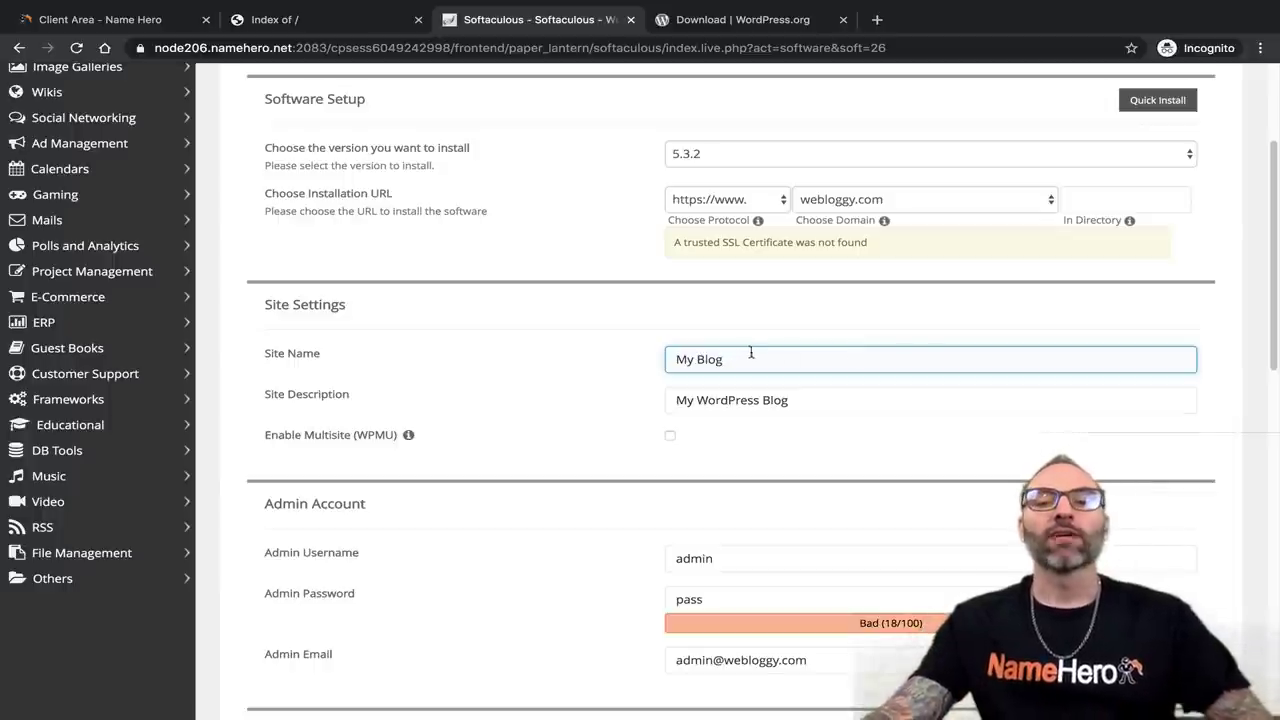
left_click_drag(751, 352, 640, 346)
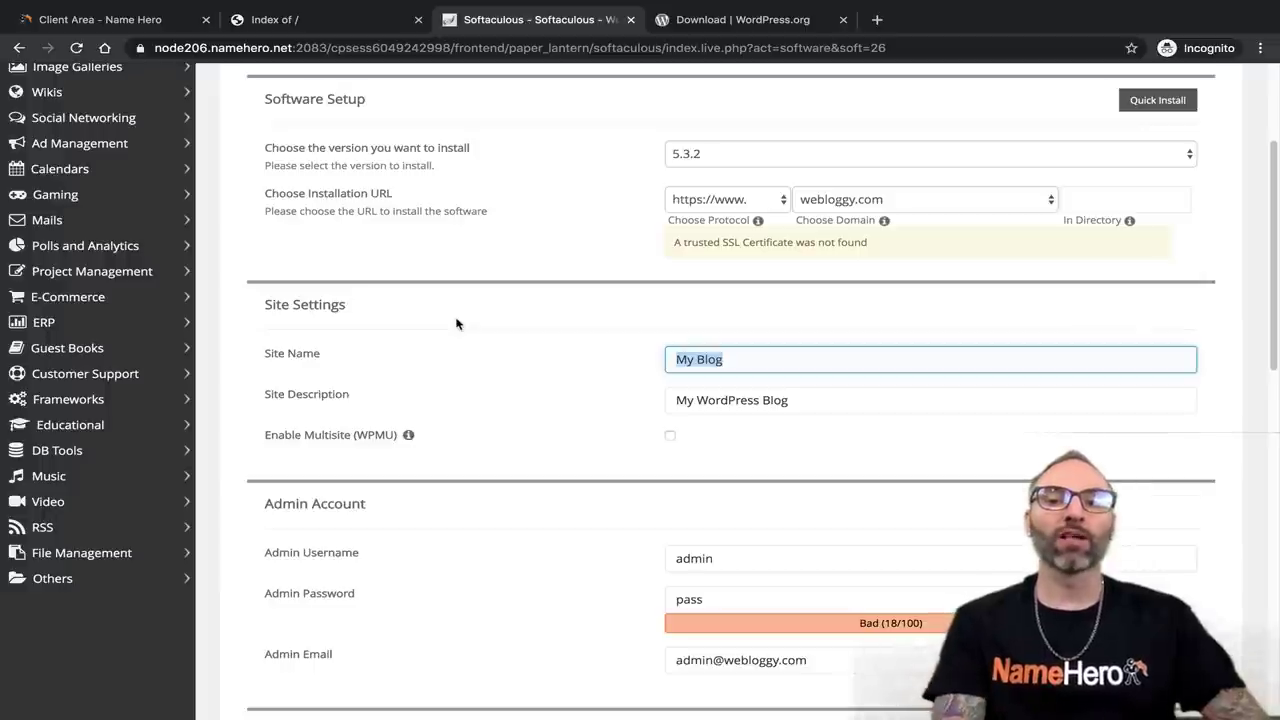
type("we B")
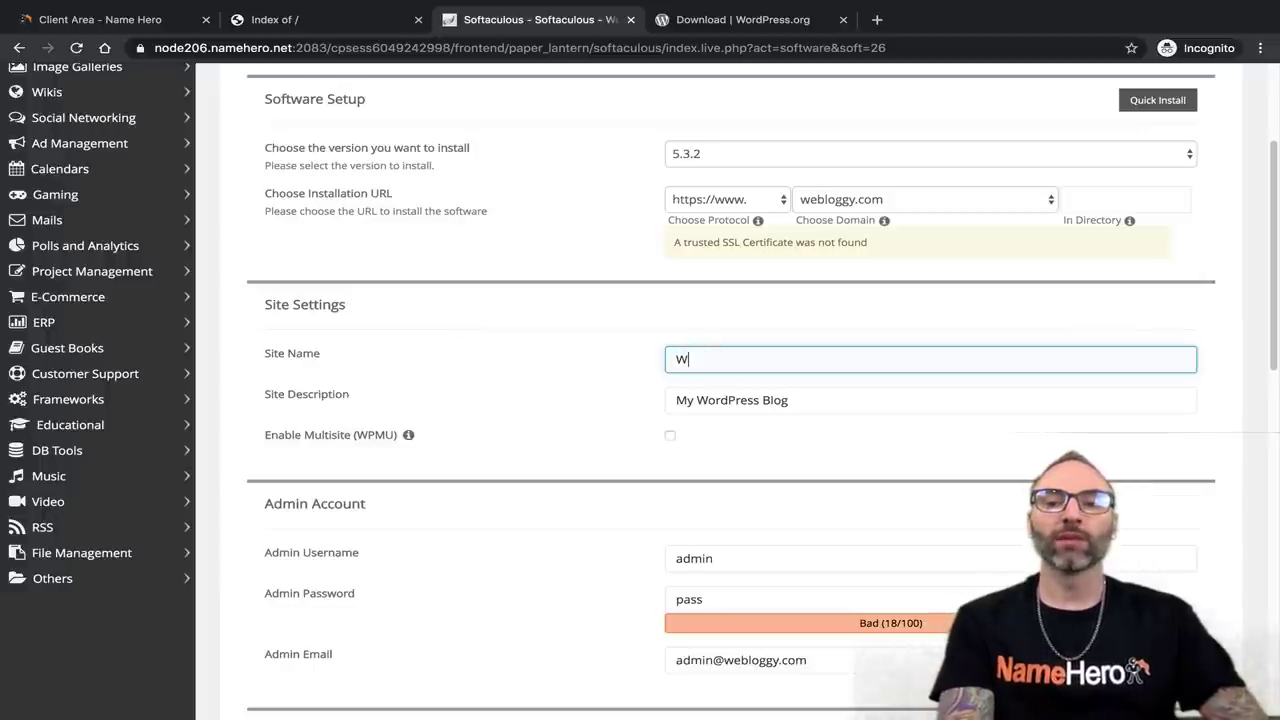
type("loggy")
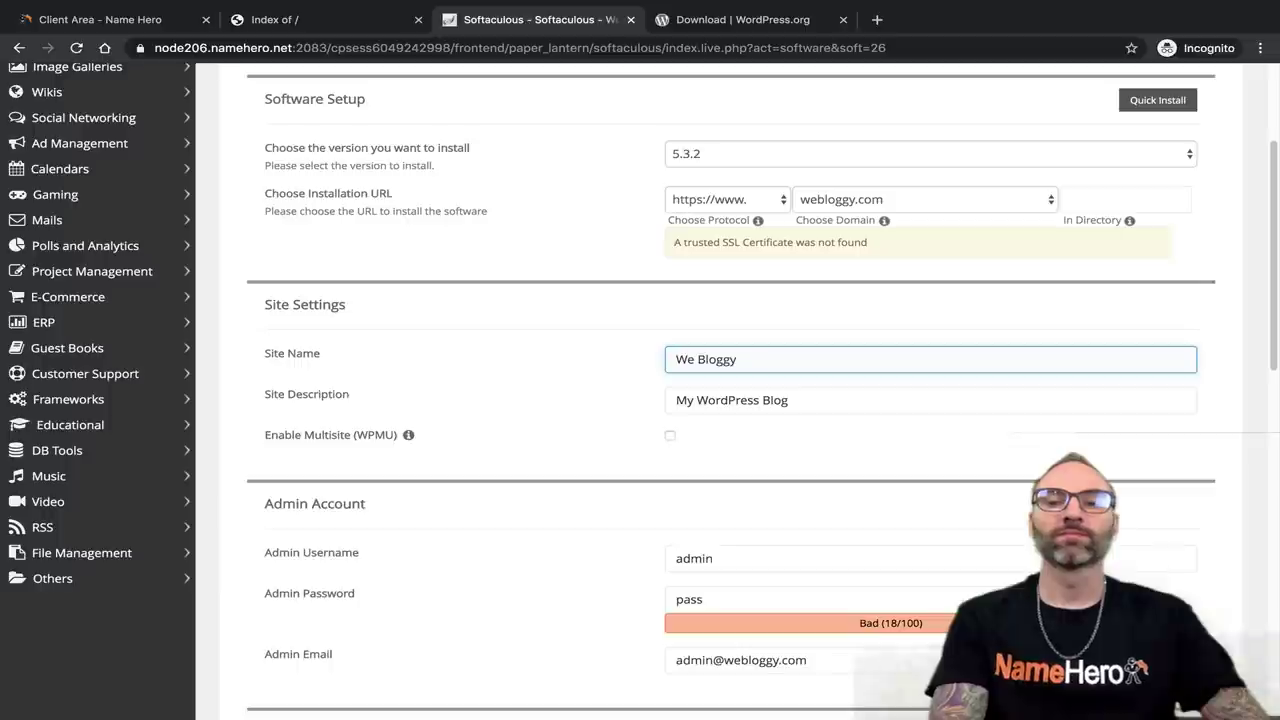
Replace the Site Description 'My WordPress Blog' with 'I'm blogging this'.
left_click(812, 402)
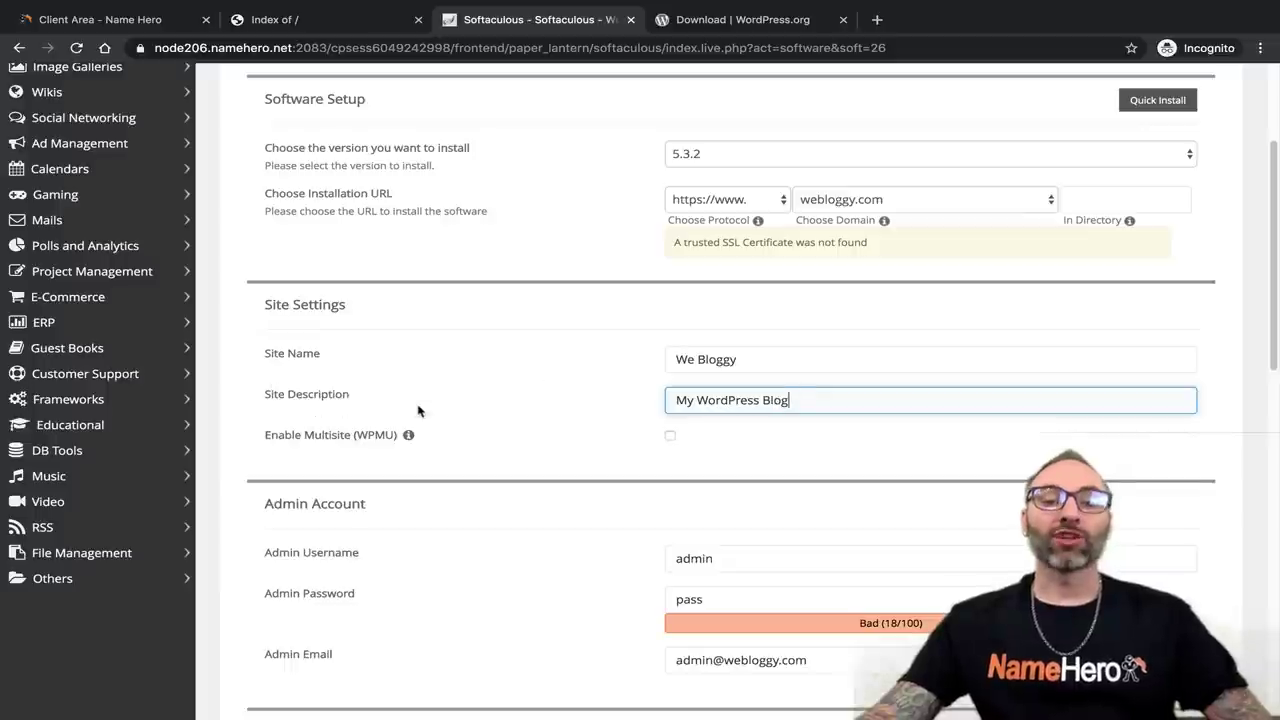
triple_click(692, 389)
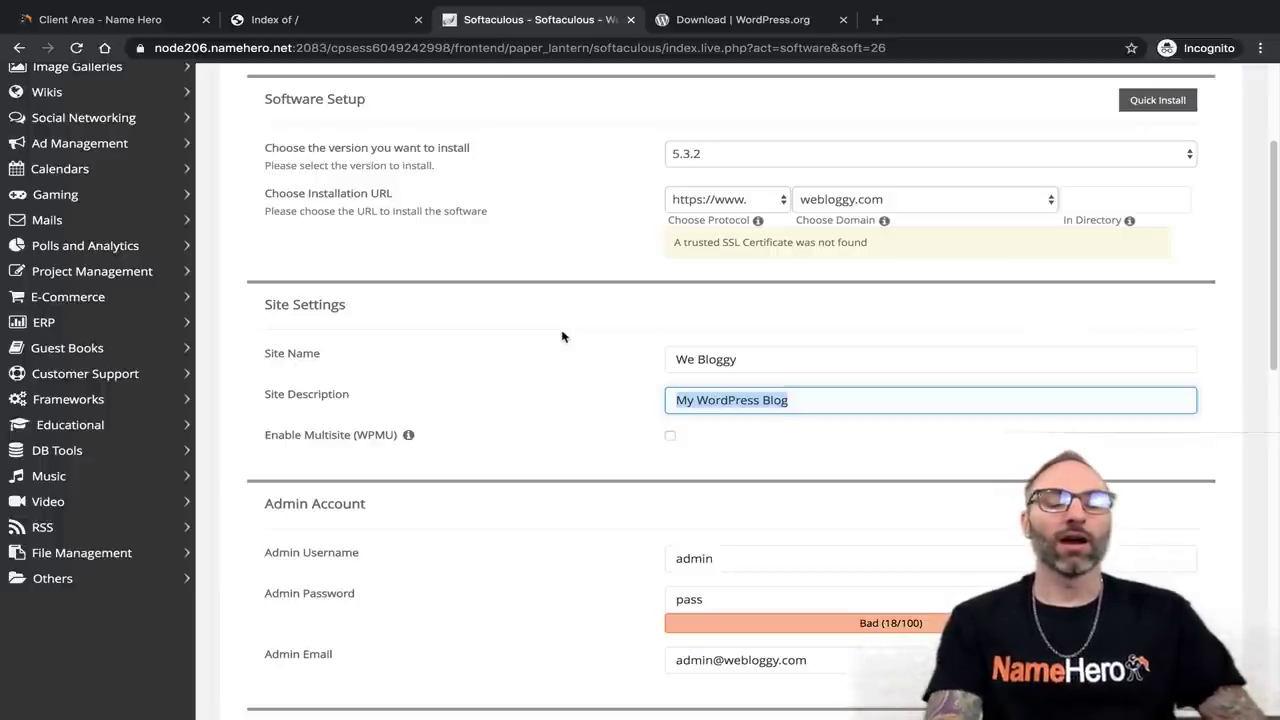
type("O")
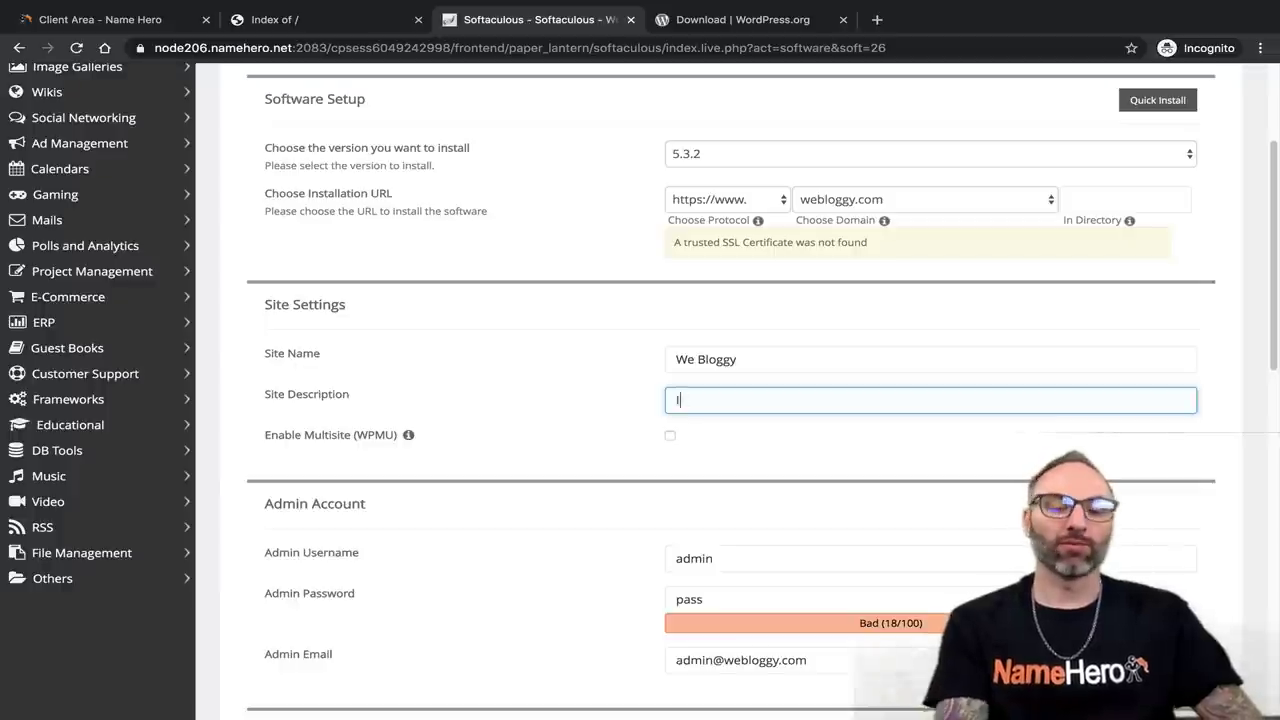
type("'m bloggin")
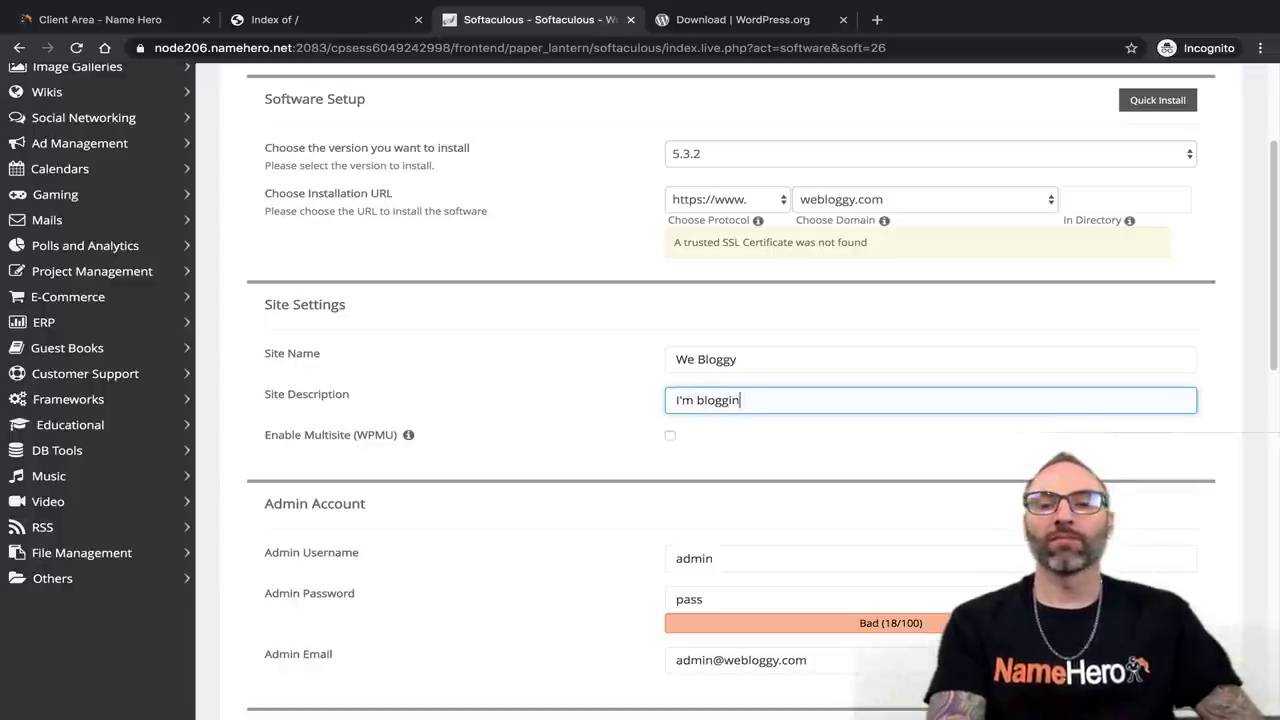
type("g thius")
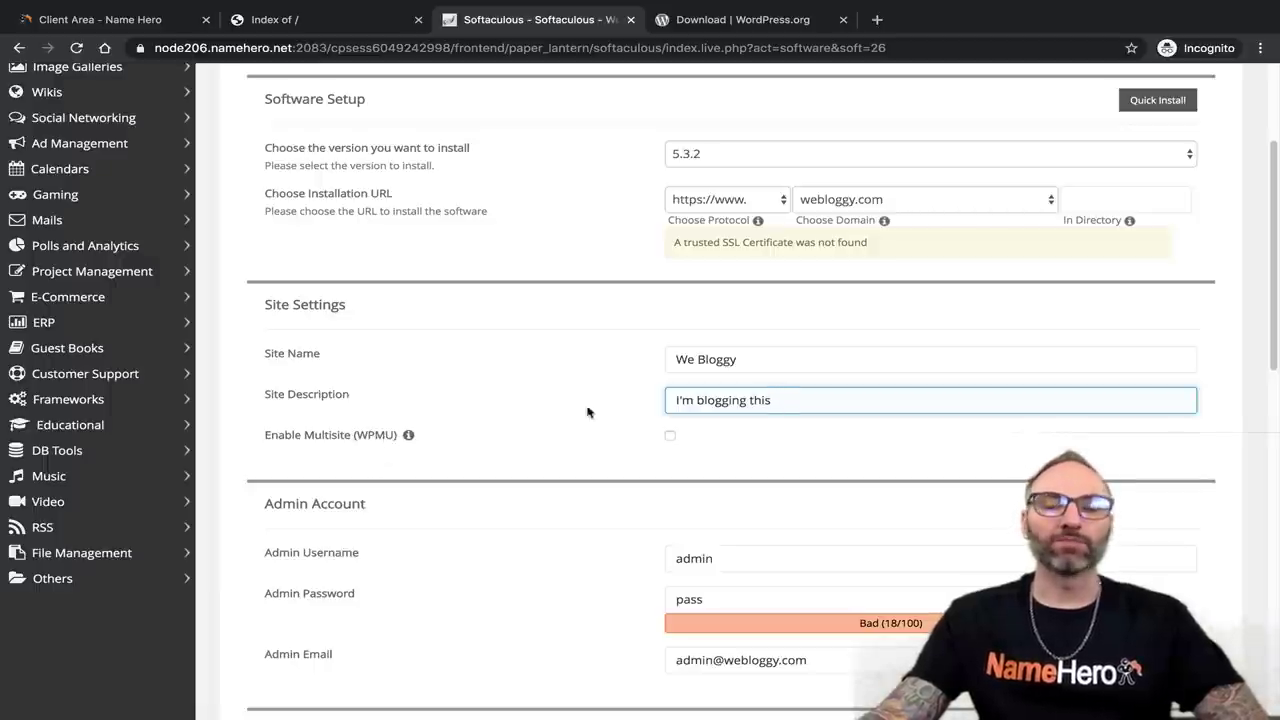
left_click(750, 462)
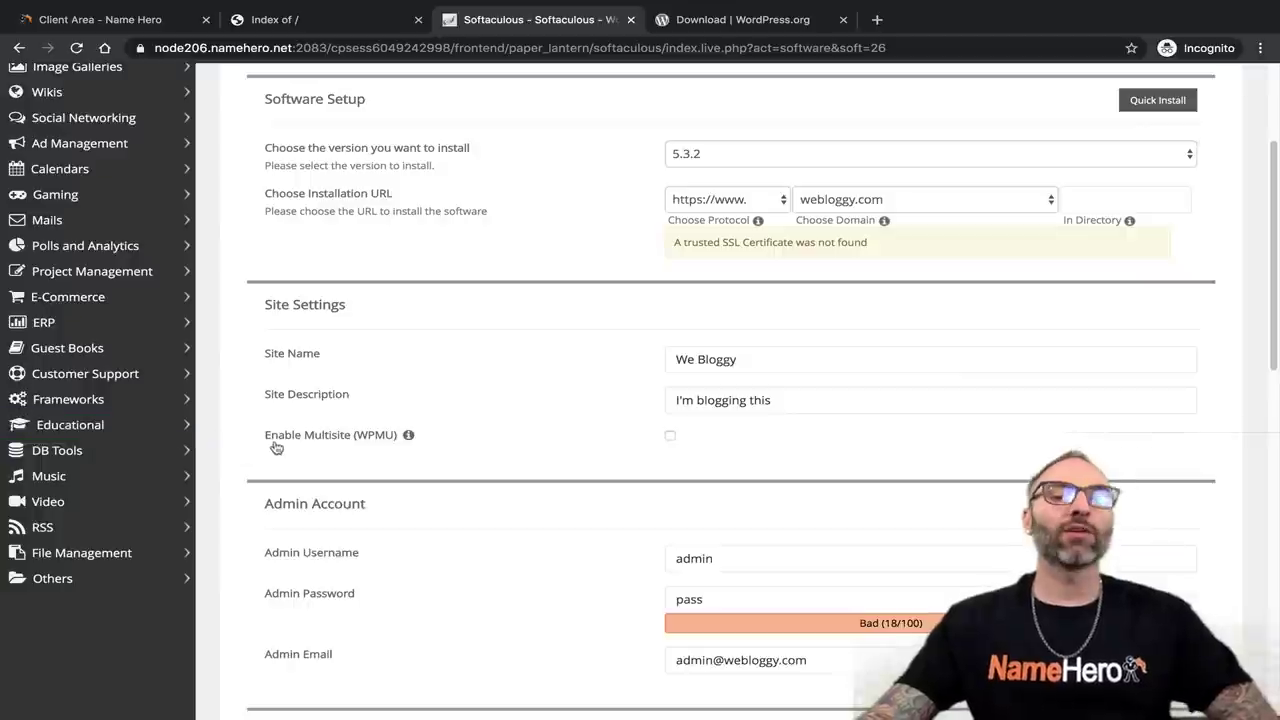
mouse_move(408, 435)
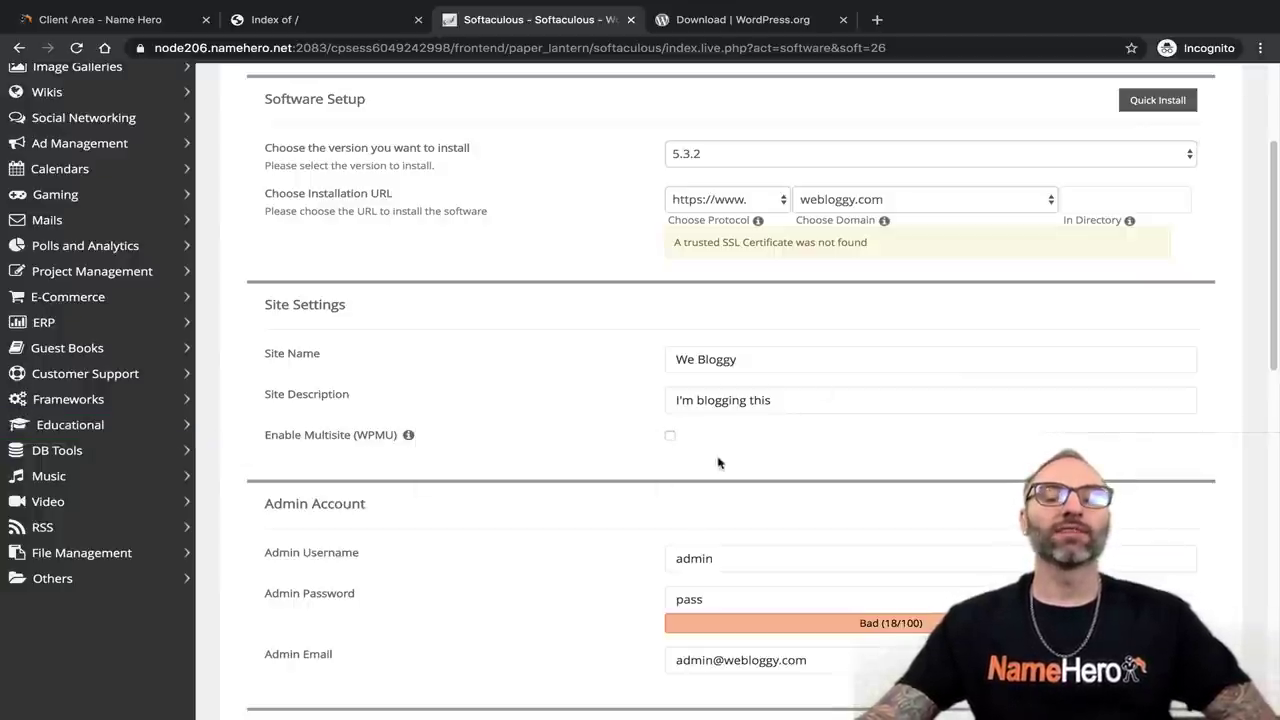
left_click(704, 401)
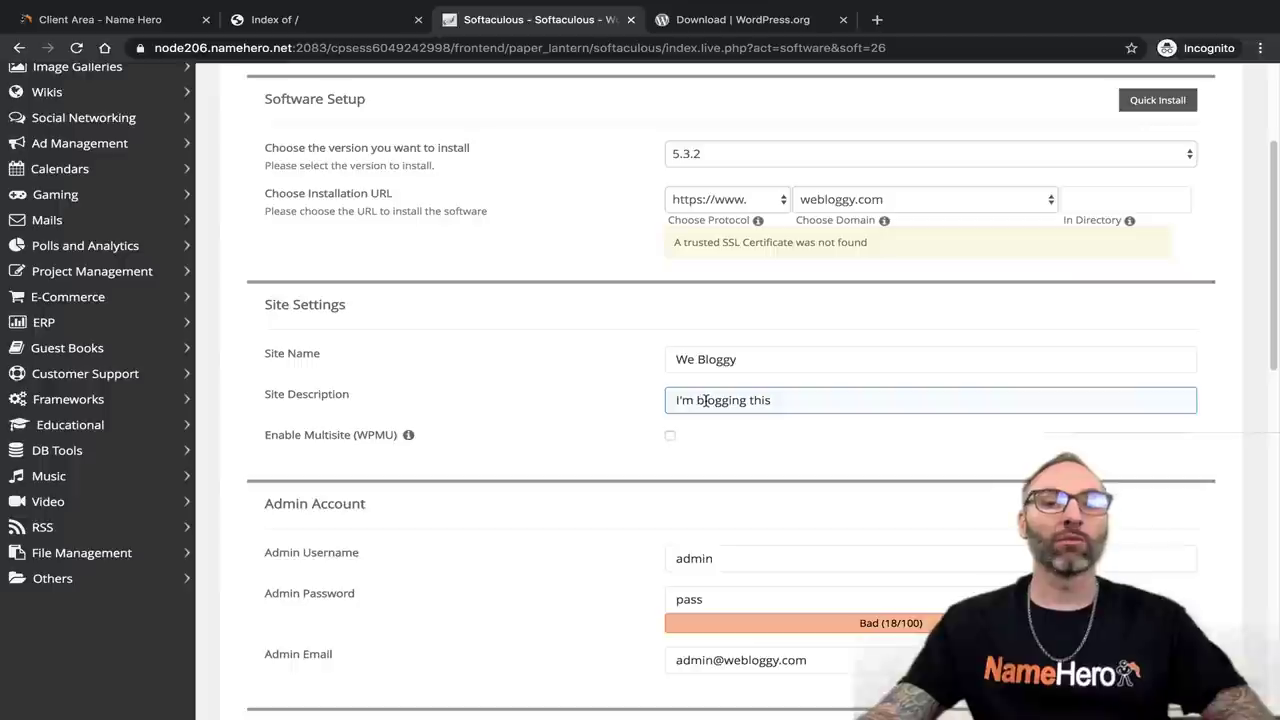
left_click(686, 414)
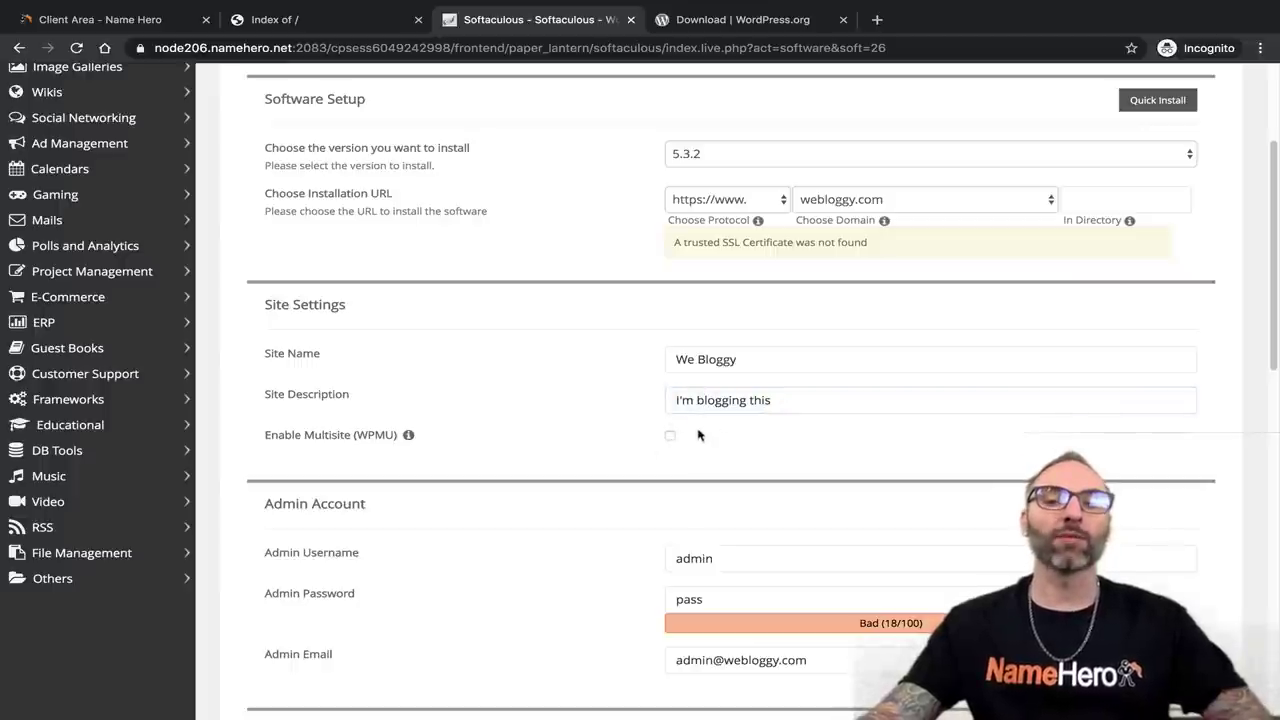
scroll(725, 440, "down", 1)
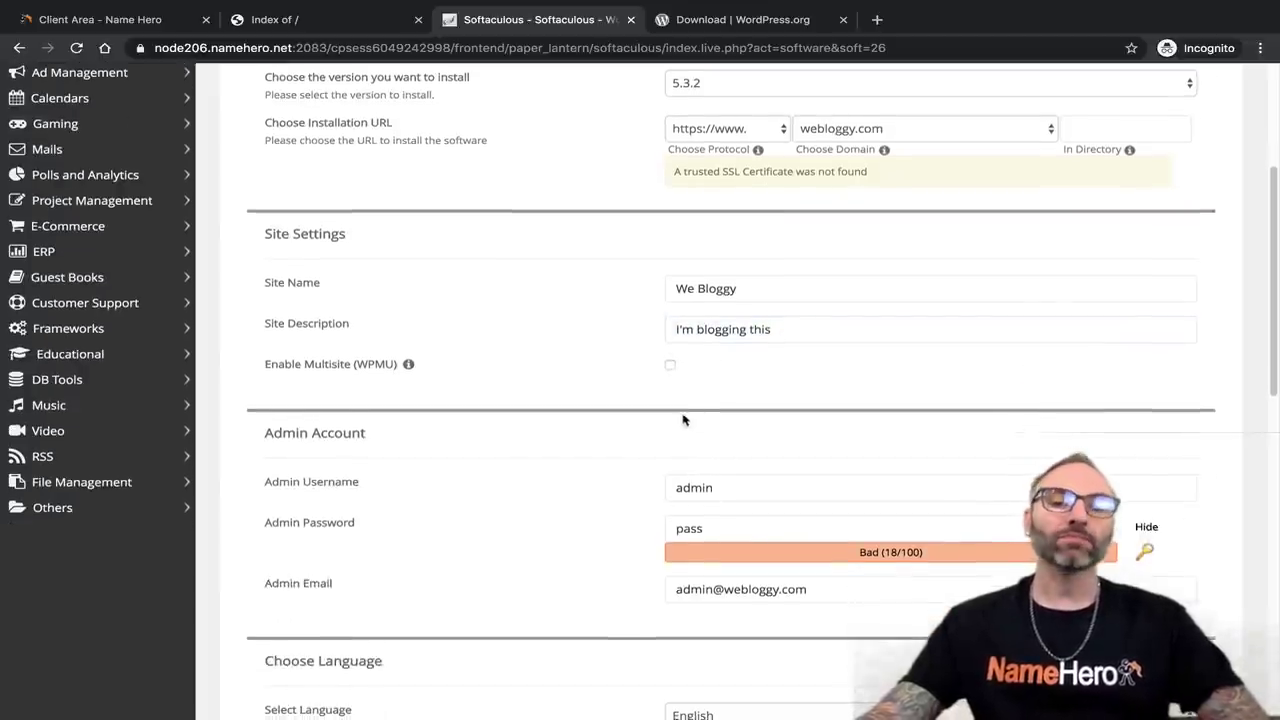
scroll(688, 410, "down", 1)
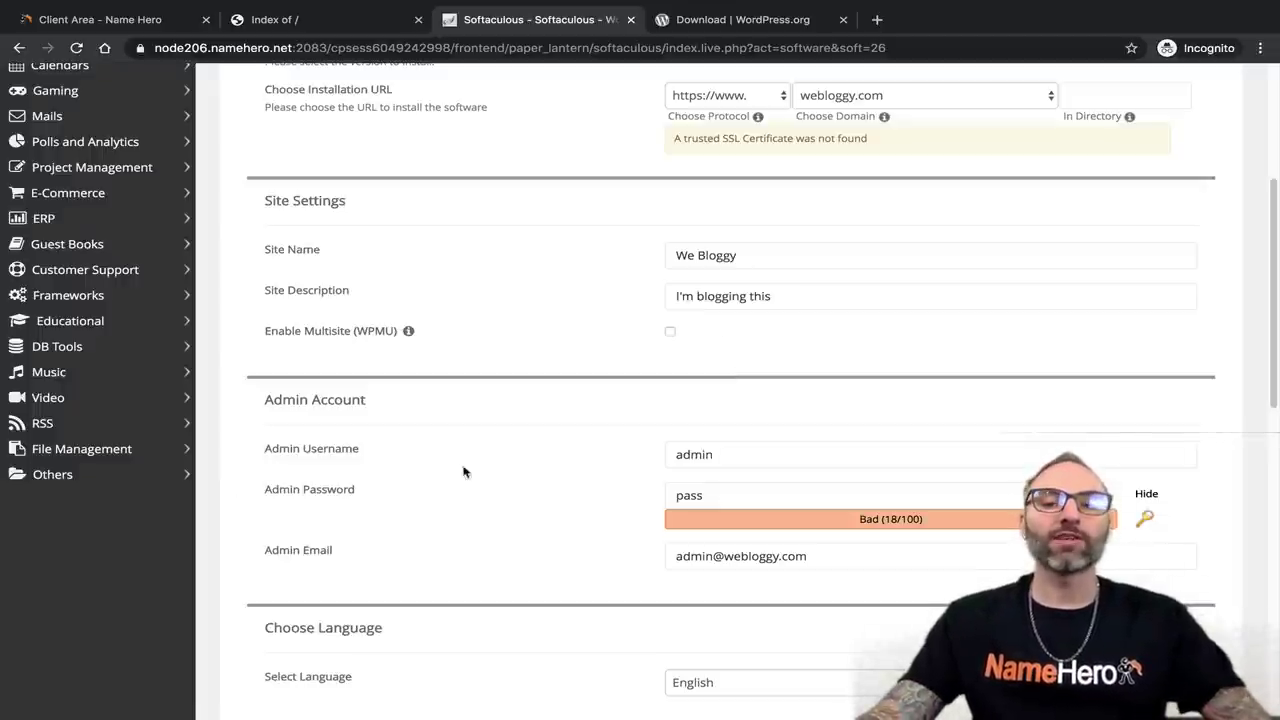
left_click(680, 454)
left_click_drag(678, 454, 672, 450)
left_click(695, 490)
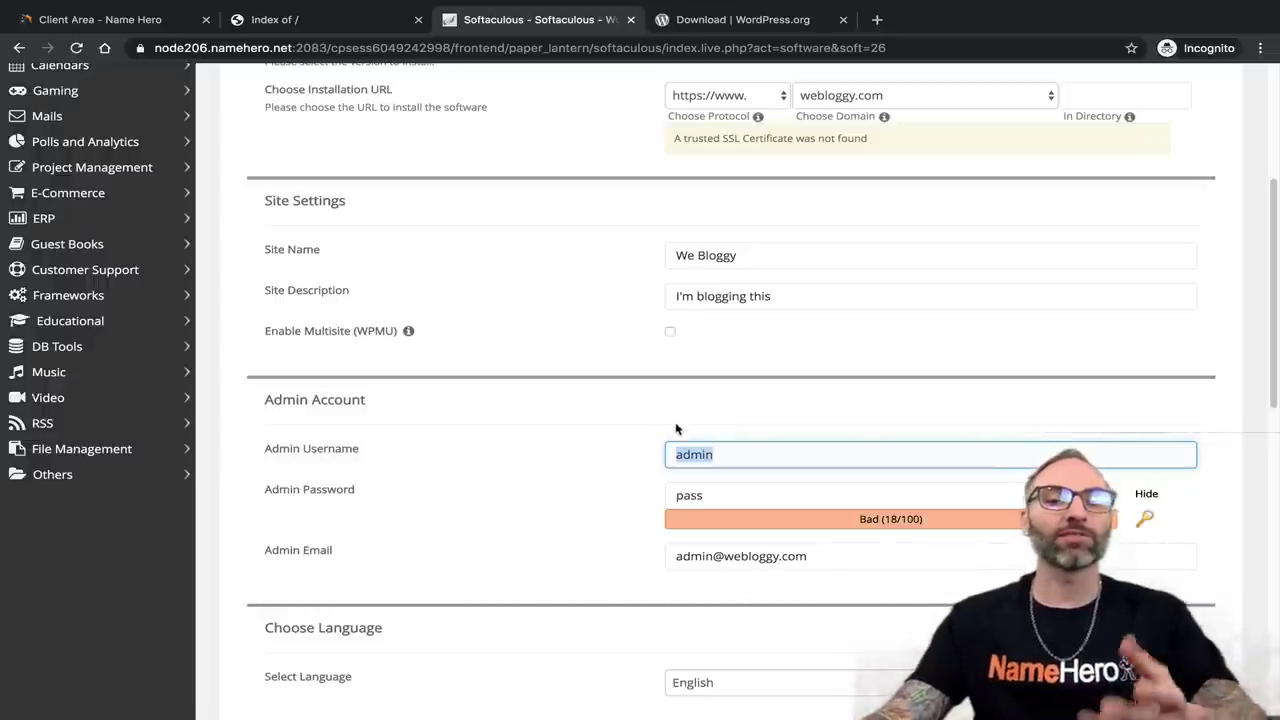
Replace the default 'admin' username with a custom admin username, correcting its typos.
left_click(721, 453)
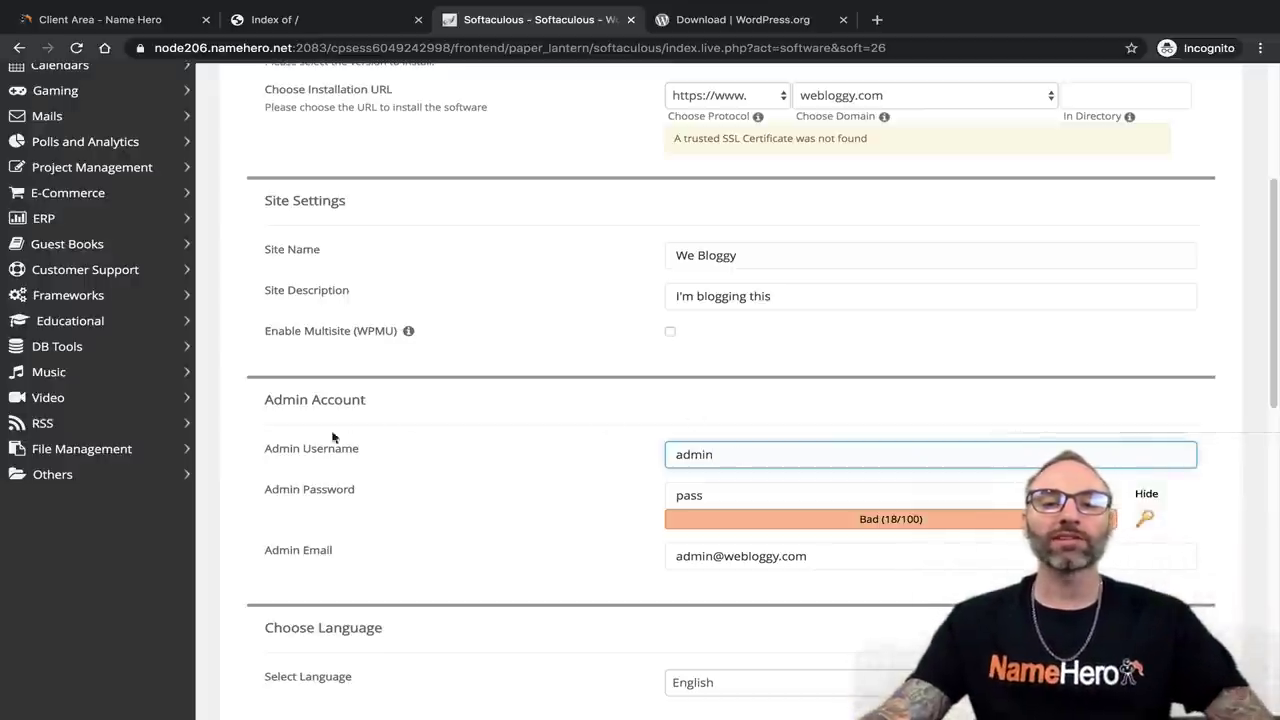
left_click_drag(717, 454, 660, 455)
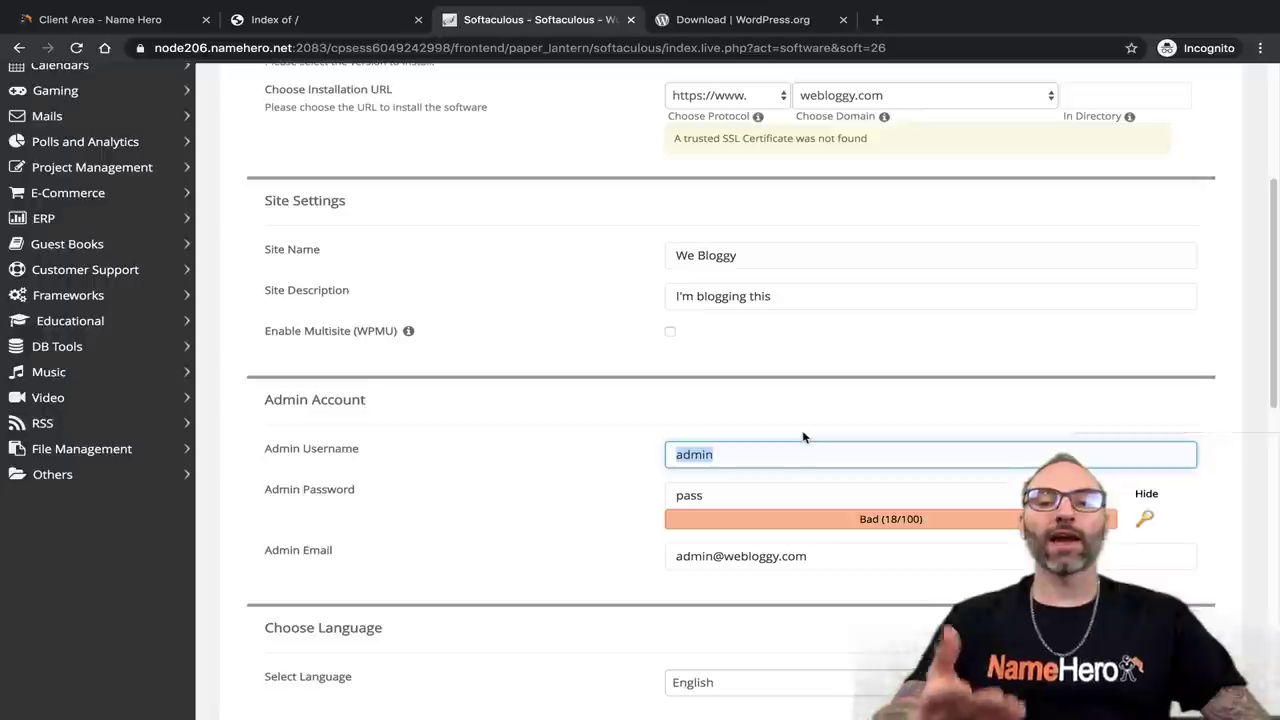
key("BackSpace")
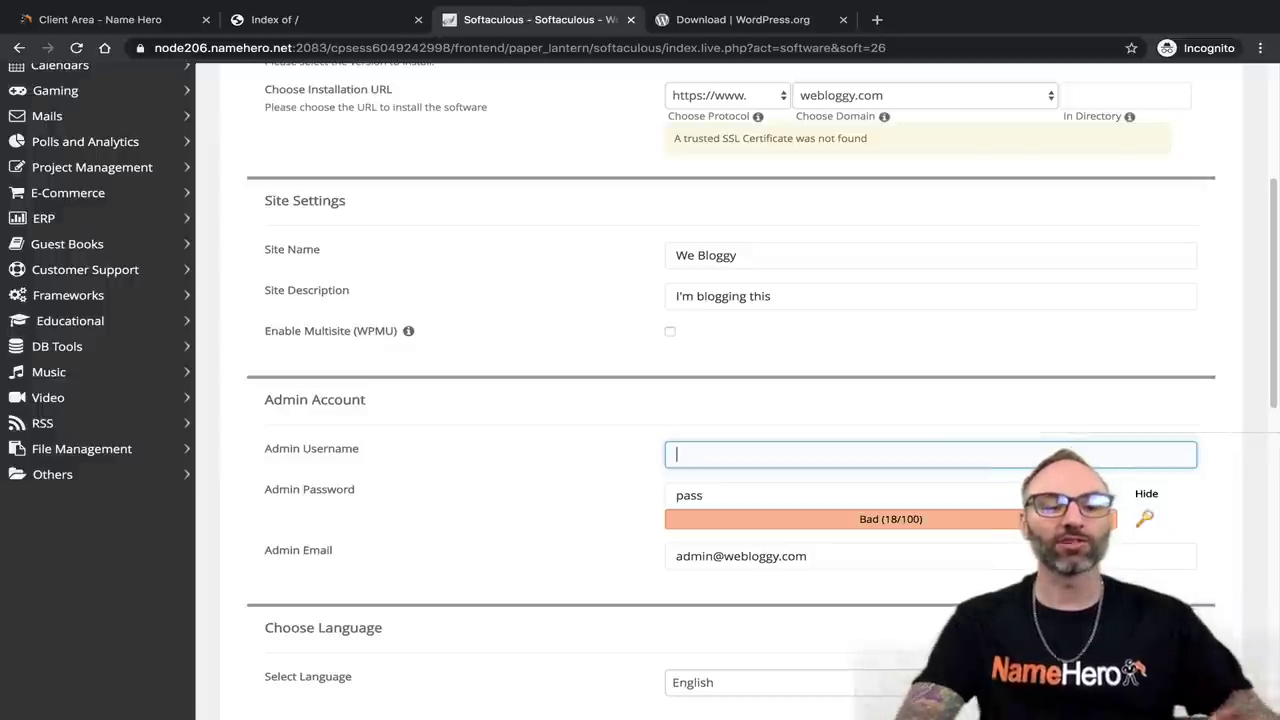
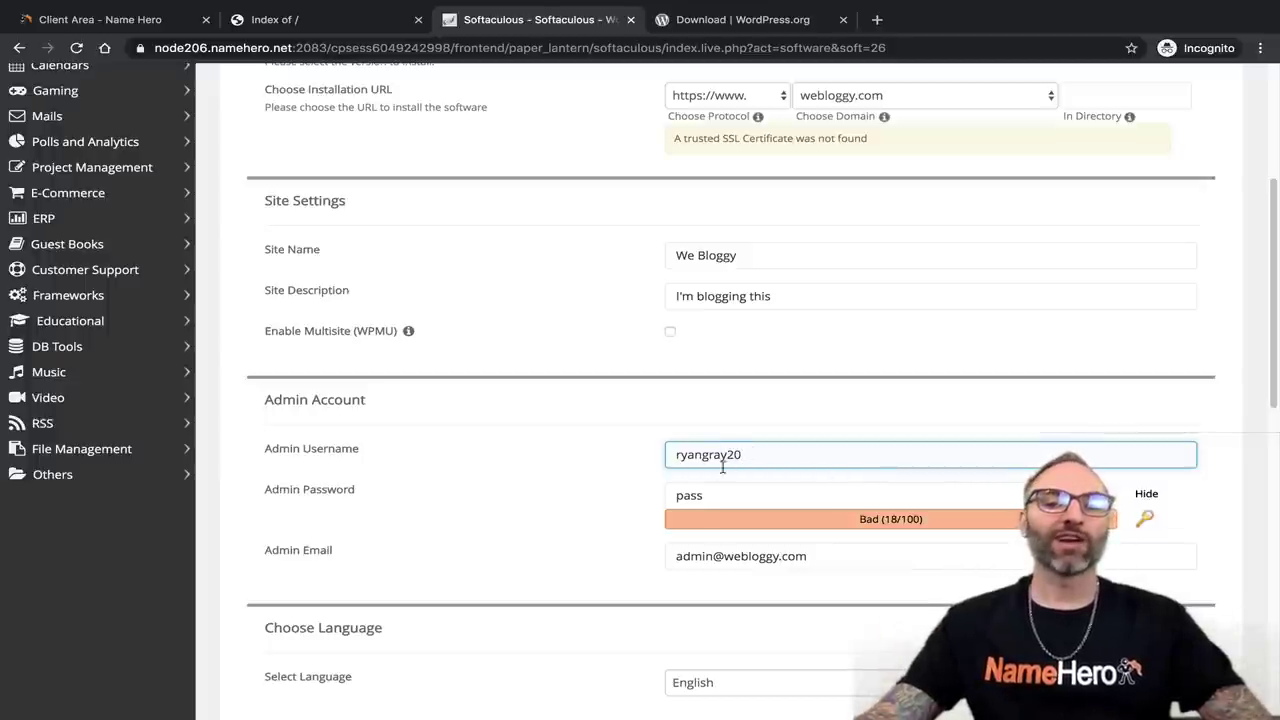
left_click_drag(750, 454, 664, 454)
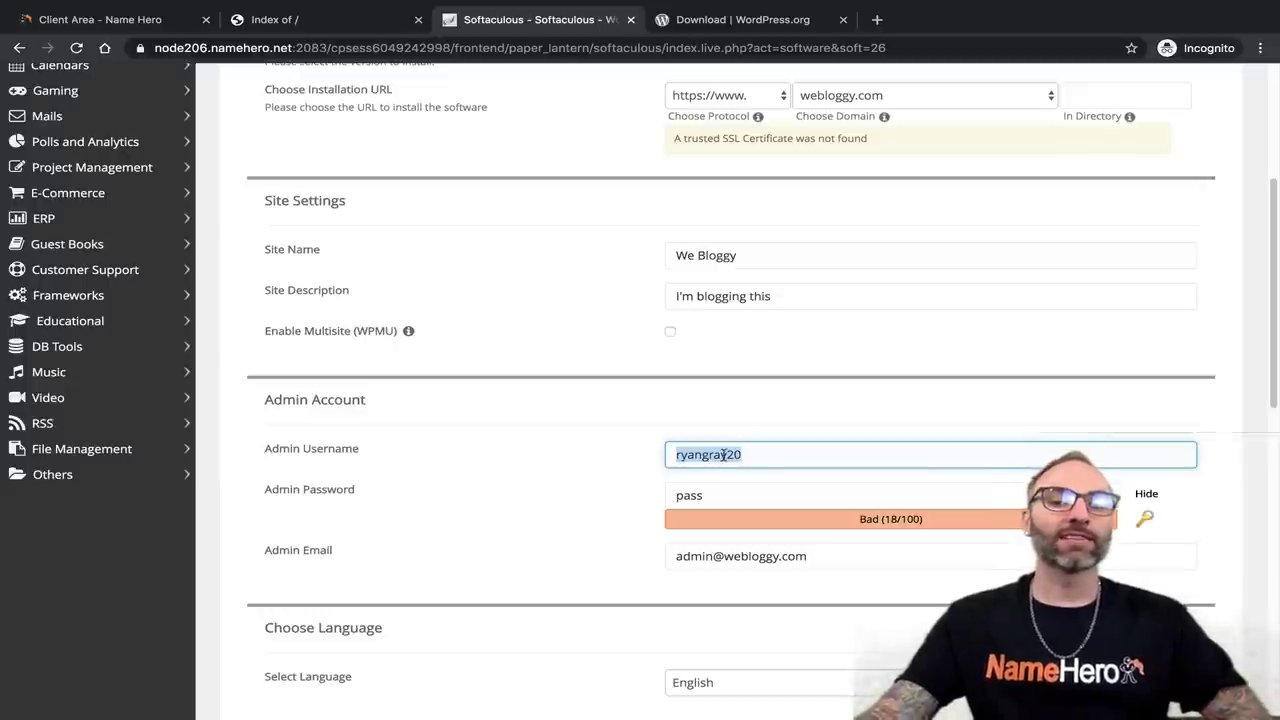
left_click(741, 453)
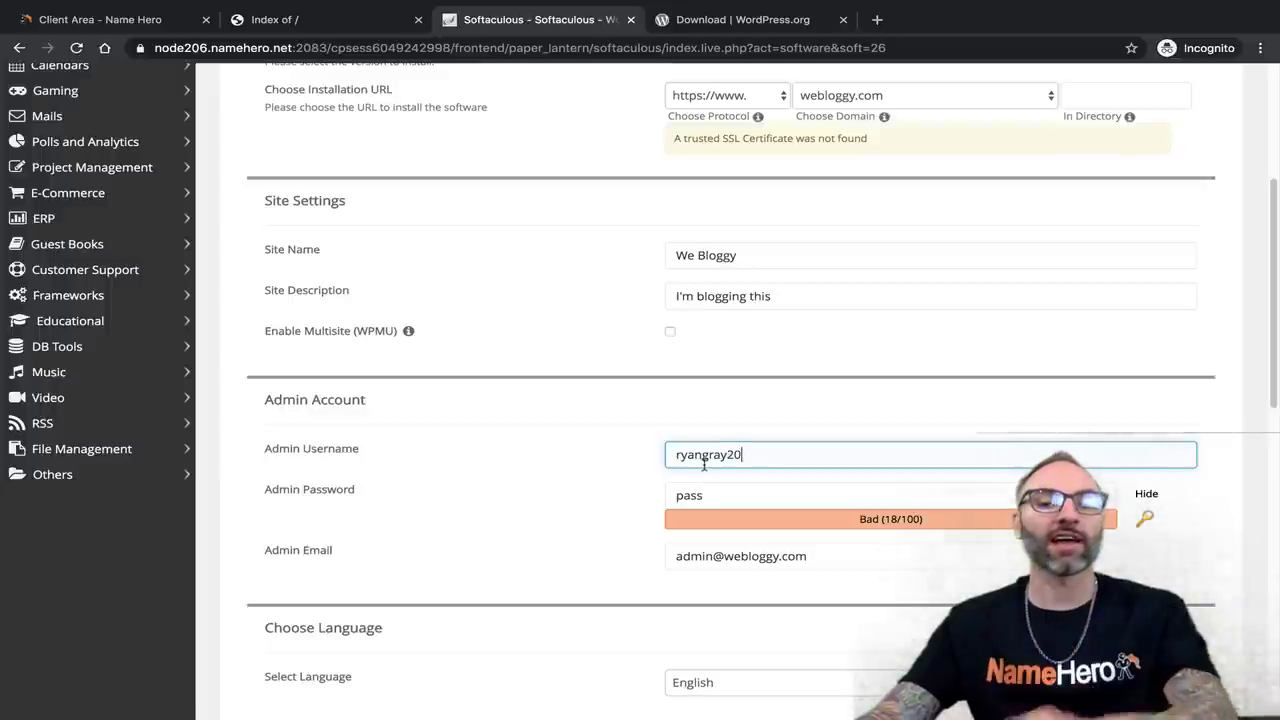
key("BackSpace")
key("BackSpace")
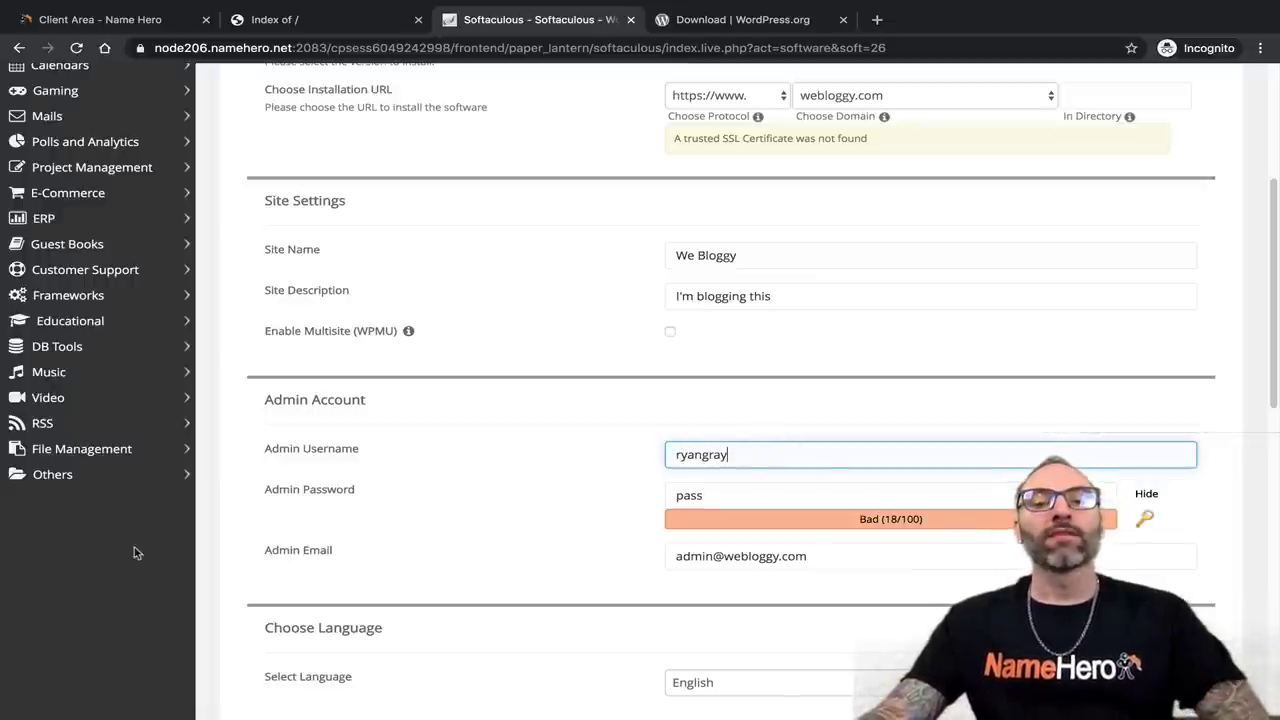
Regenerate the random admin password repeatedly with the key icon.
left_click(1143, 518)
left_click(1143, 518)
left_click(1144, 519)
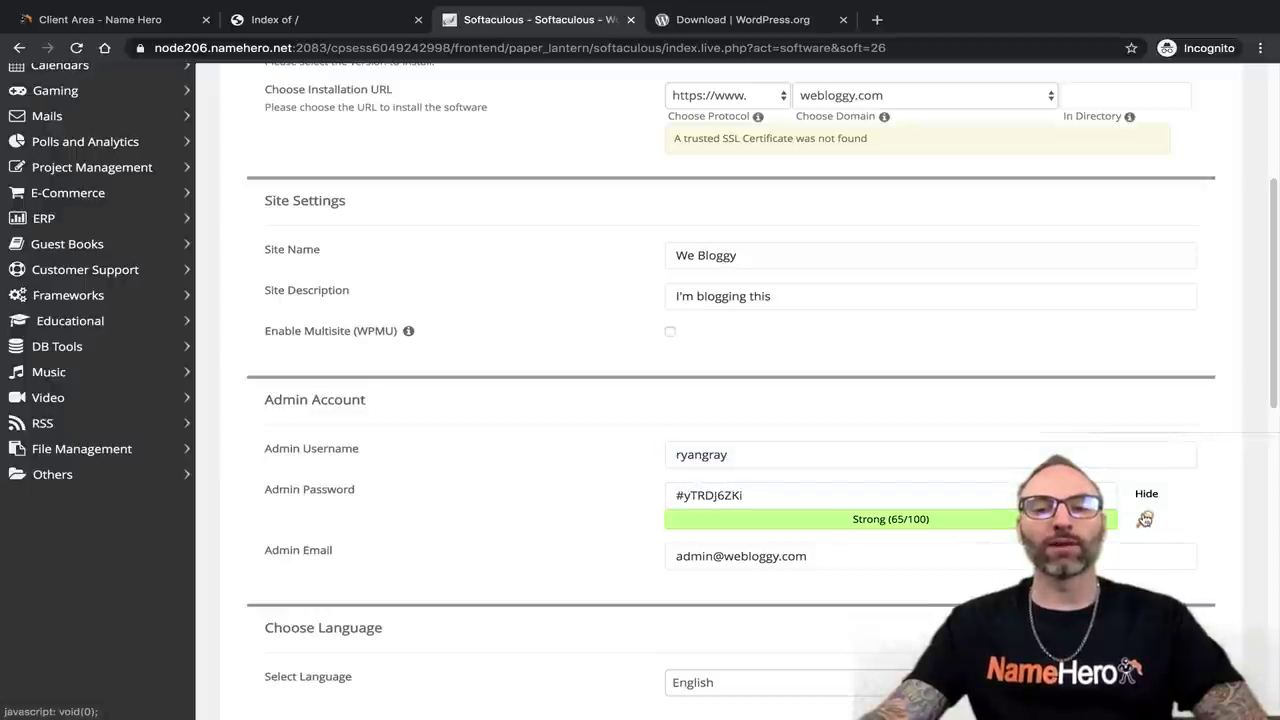
left_click(1144, 519)
left_click(1144, 519)
left_click(1144, 519)
left_click(1144, 519)
left_click(1144, 519)
left_click(1140, 520)
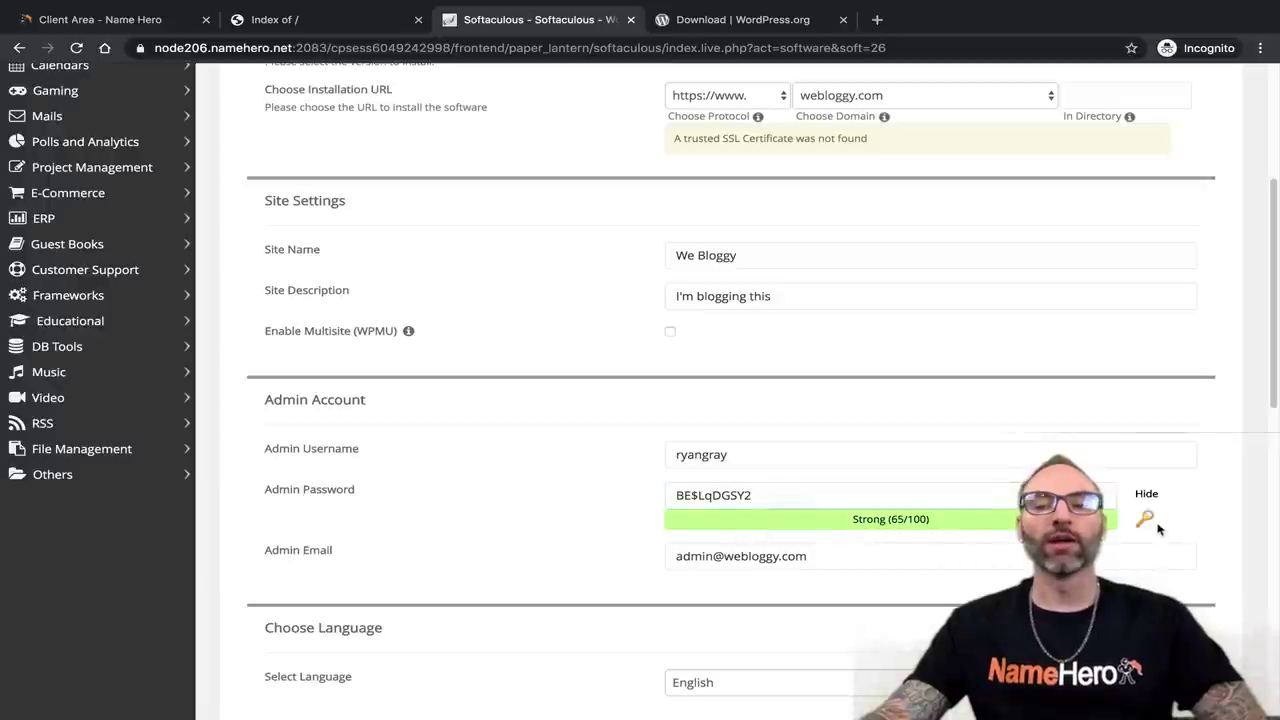
left_click(1144, 519)
left_click(1144, 519)
left_click(1144, 519)
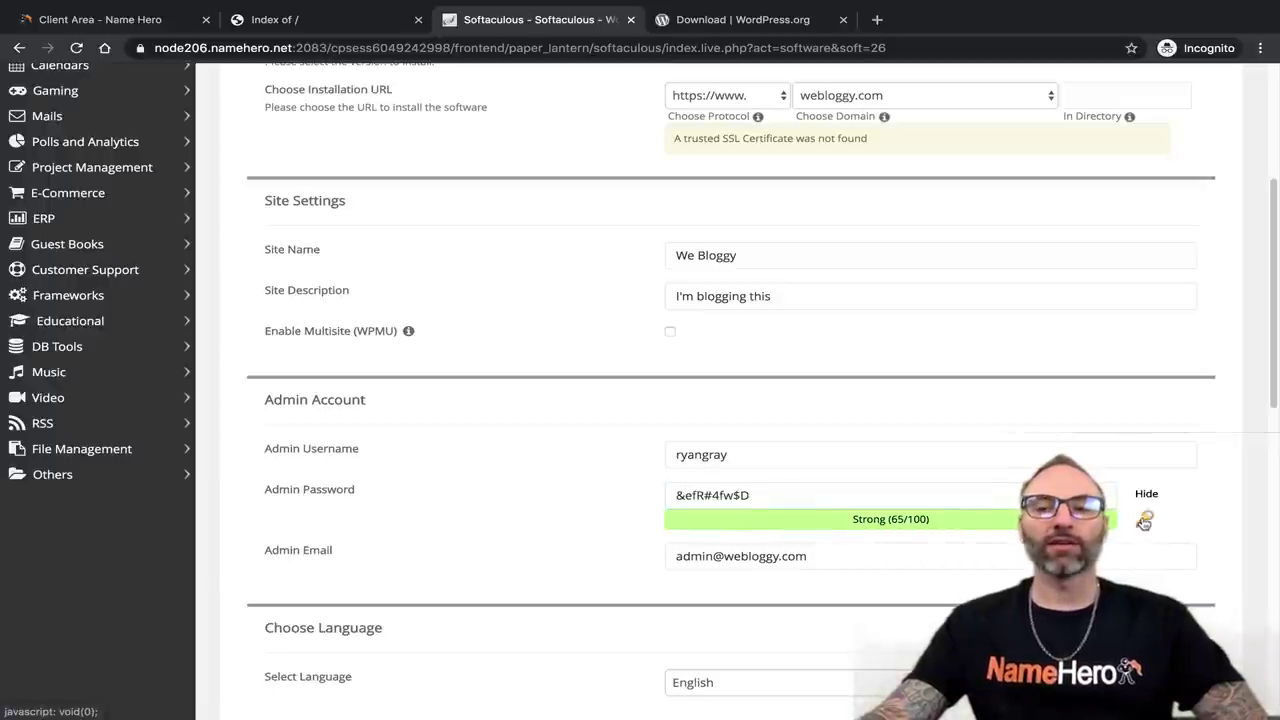
left_click(1144, 519)
left_click(1144, 519)
left_click(1144, 519)
left_click(1145, 518)
left_click(1145, 518)
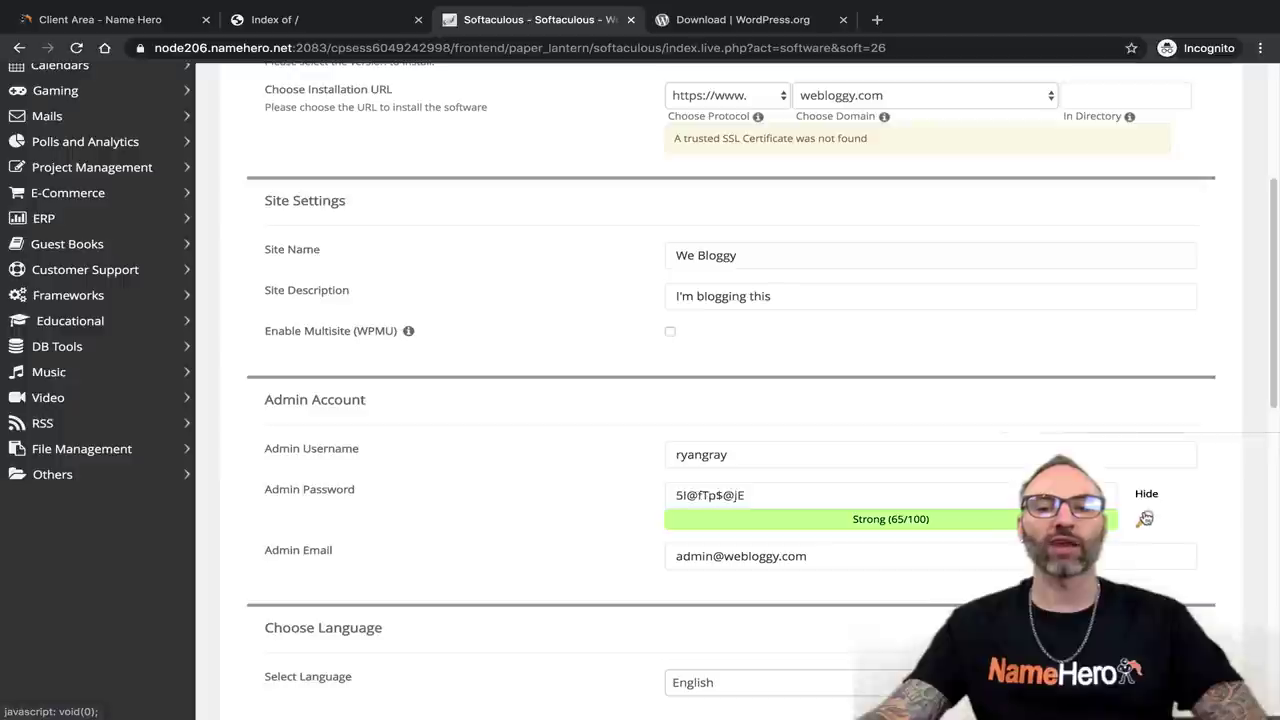
left_click(1145, 518)
left_click(1145, 518)
left_click(1145, 518)
left_click(1145, 518)
Lengthen the admin password by pasting a copy onto its end, then trim the tail.
left_click(686, 464)
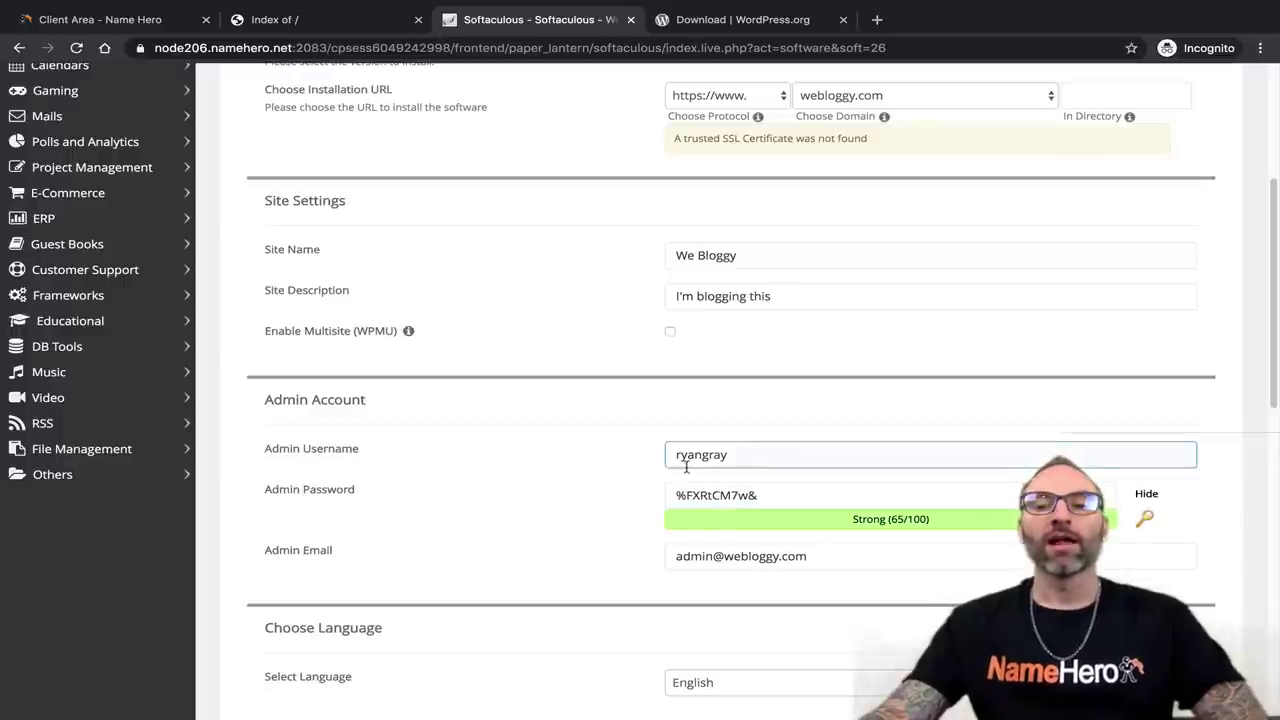
left_click(788, 503)
left_click_drag(852, 519, 940, 517)
left_click(831, 488)
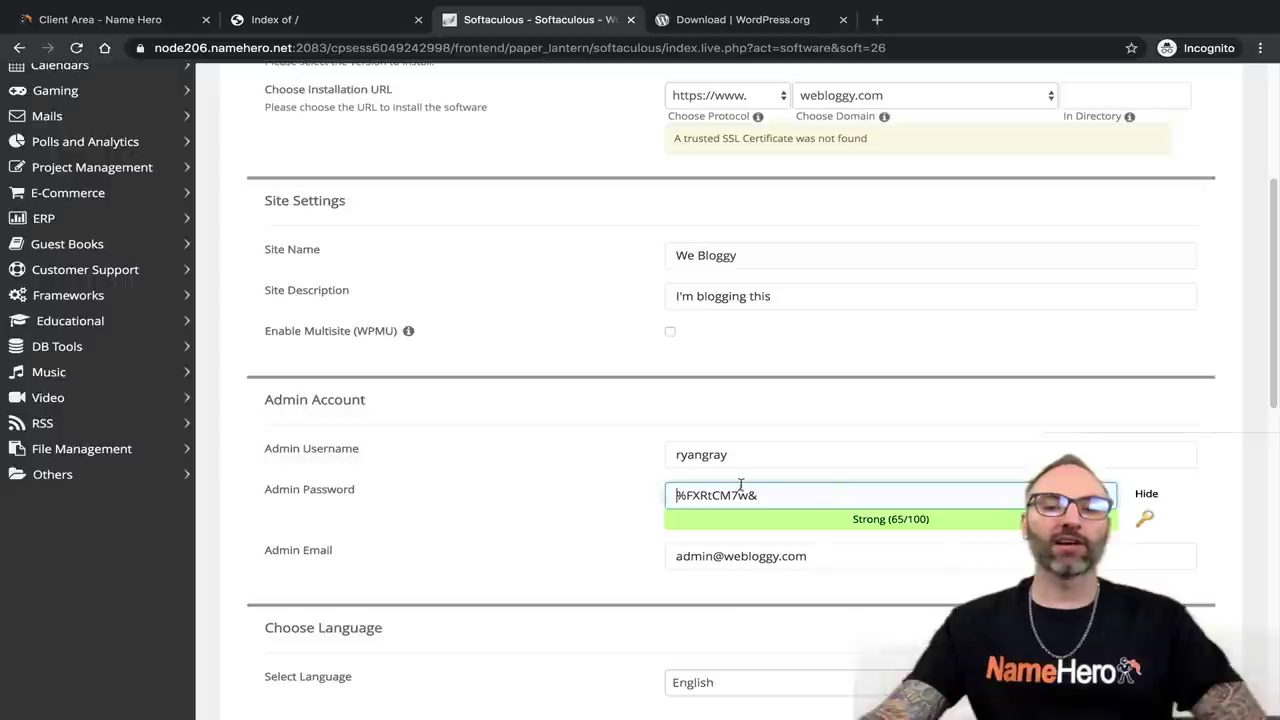
left_click_drag(758, 495, 640, 497)
key("ctrl+c")
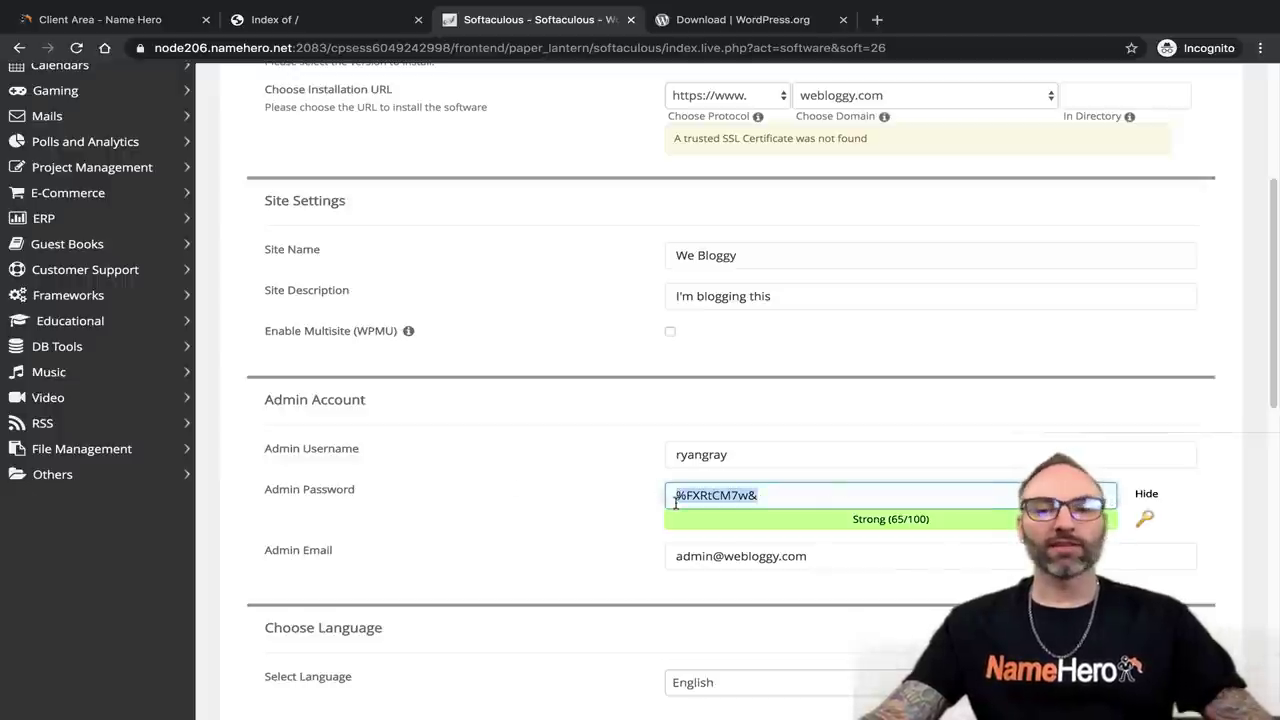
left_click(768, 496)
key("ctrl+v")
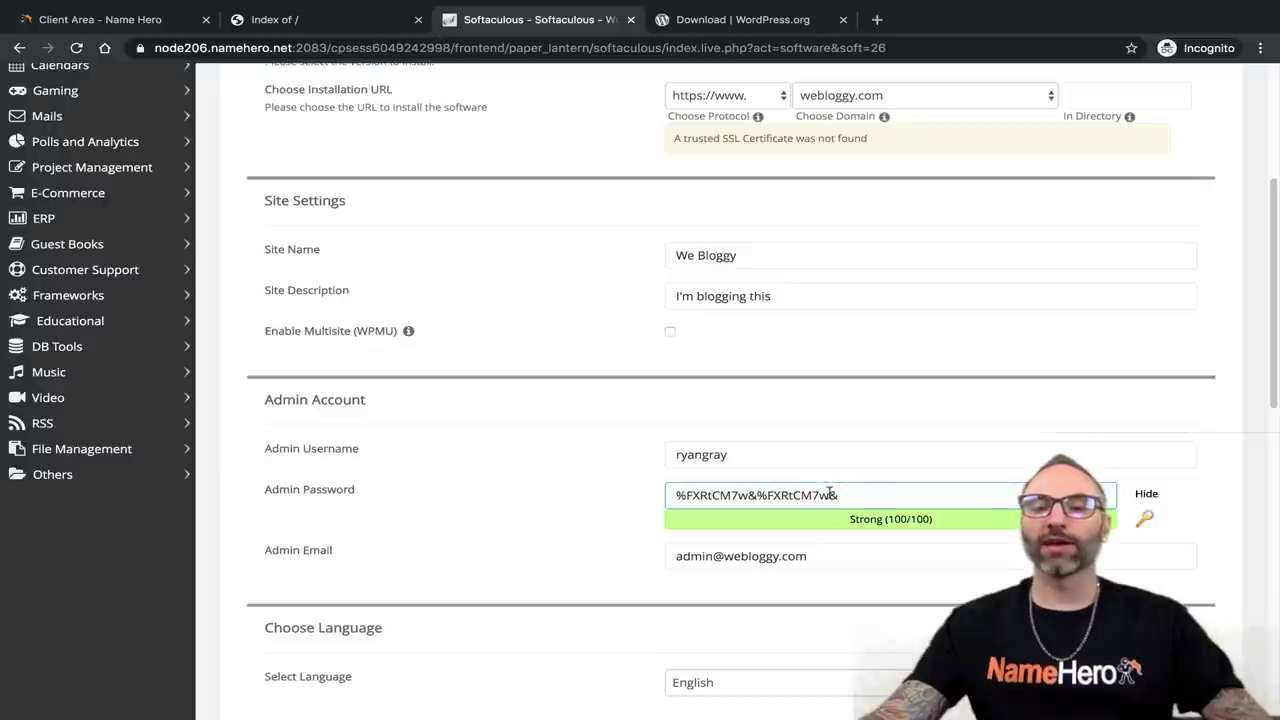
left_click_drag(877, 494, 569, 494)
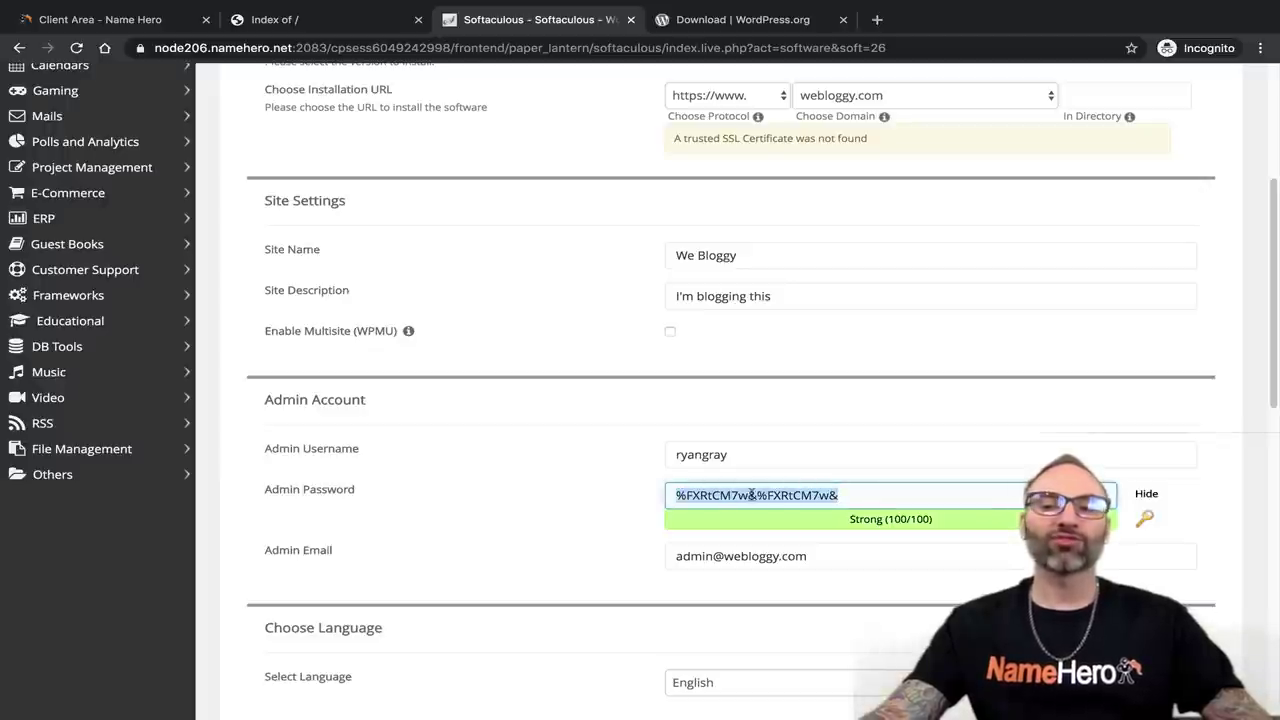
left_click(868, 503)
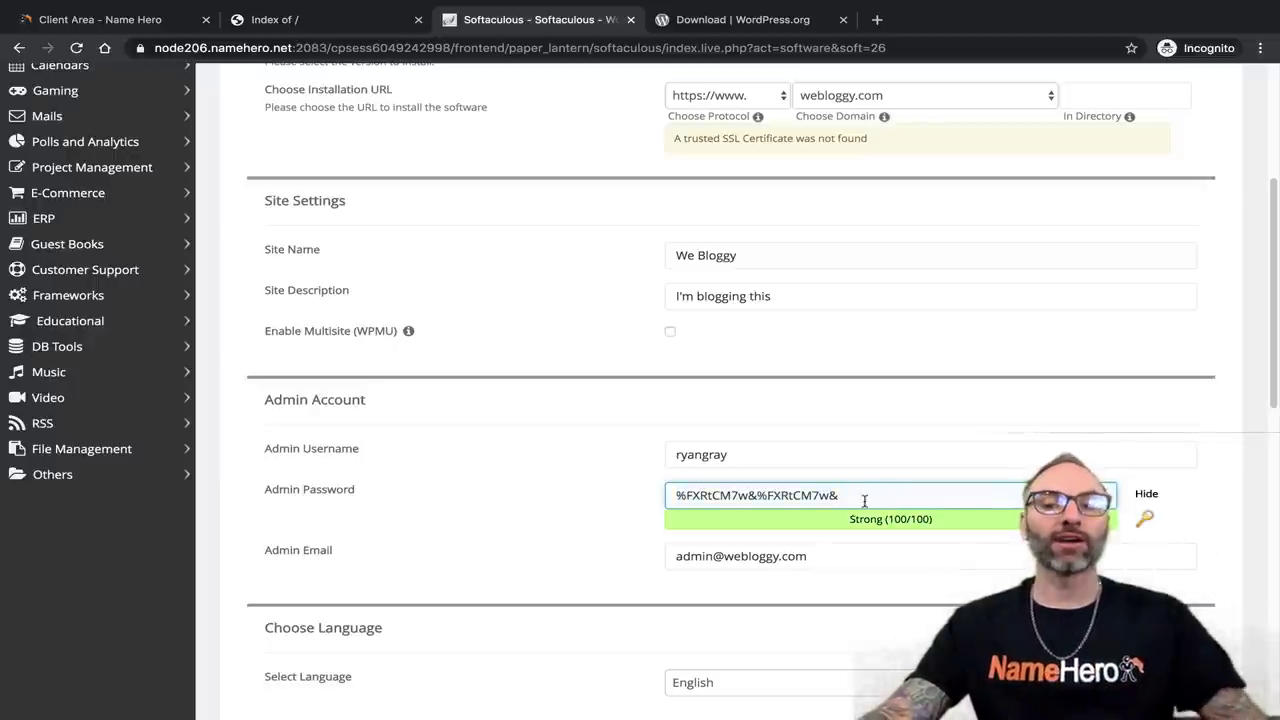
left_click_drag(850, 495, 749, 495)
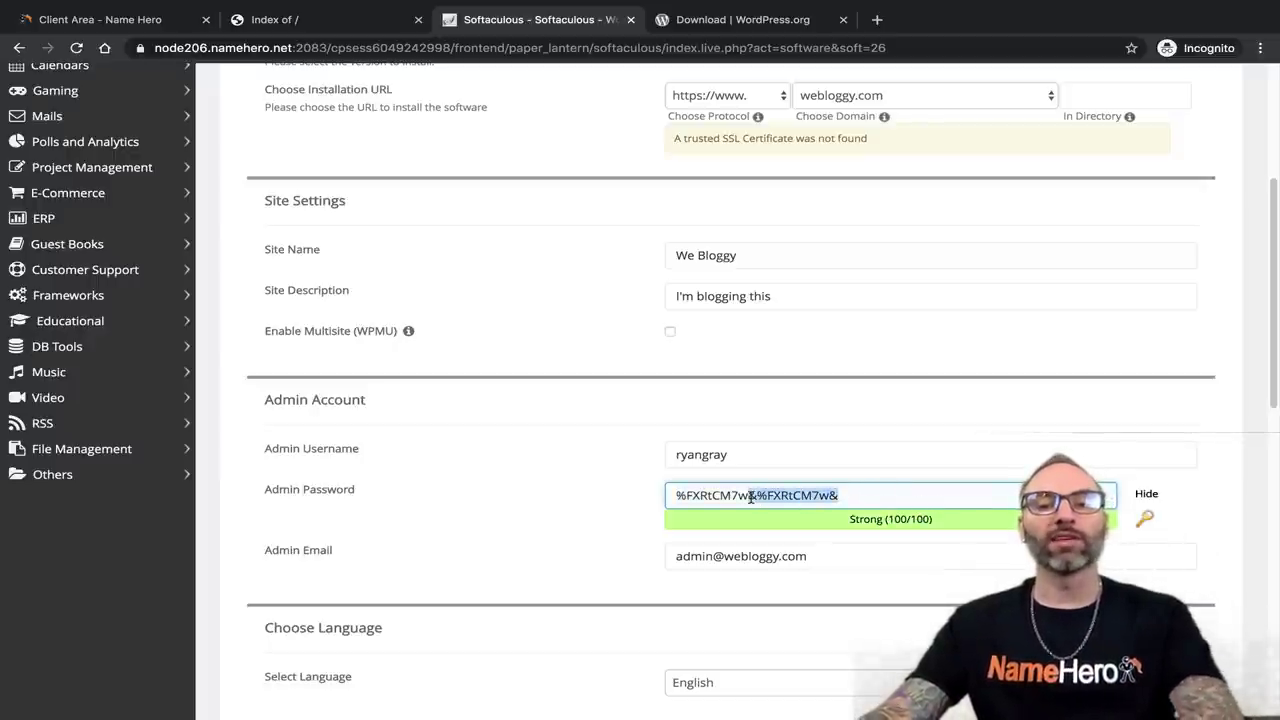
key("BackSpace")
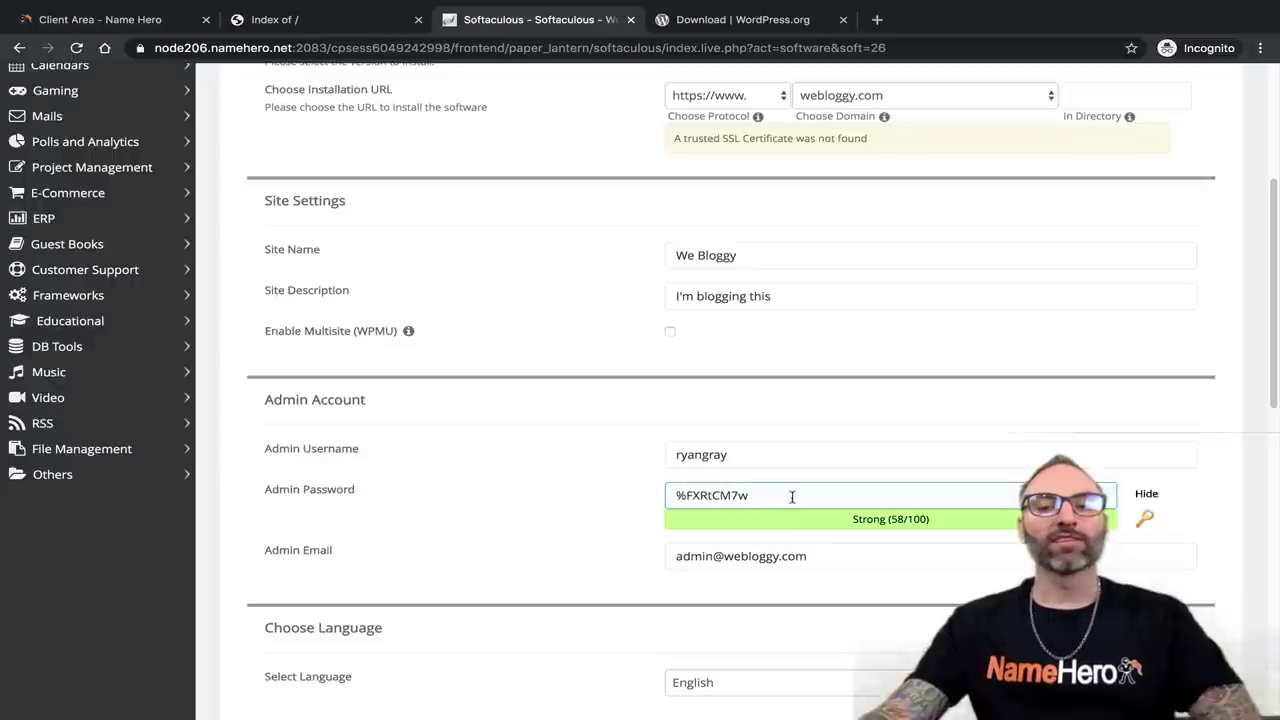
Extend the password with ampersand separators and a pasted copy, then select it all.
left_click(875, 519)
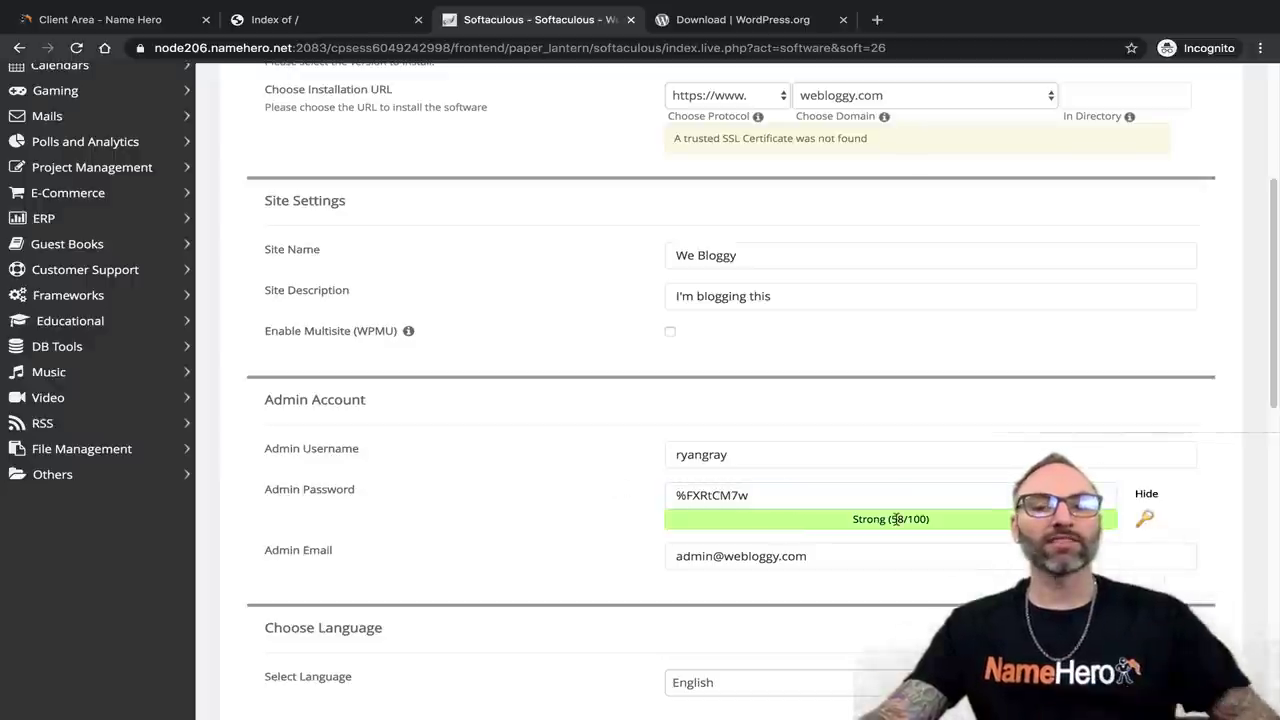
left_click_drag(831, 497, 200, 449)
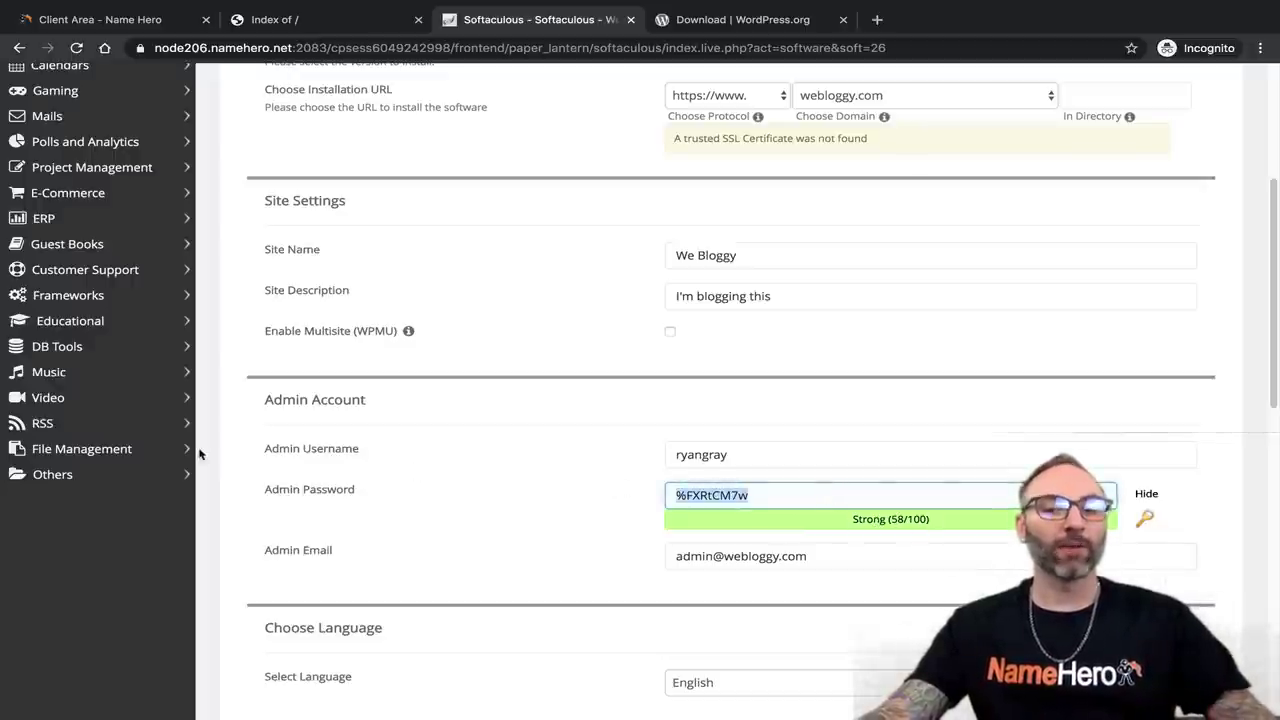
key("ctrl+c")
key("End")
type("&")
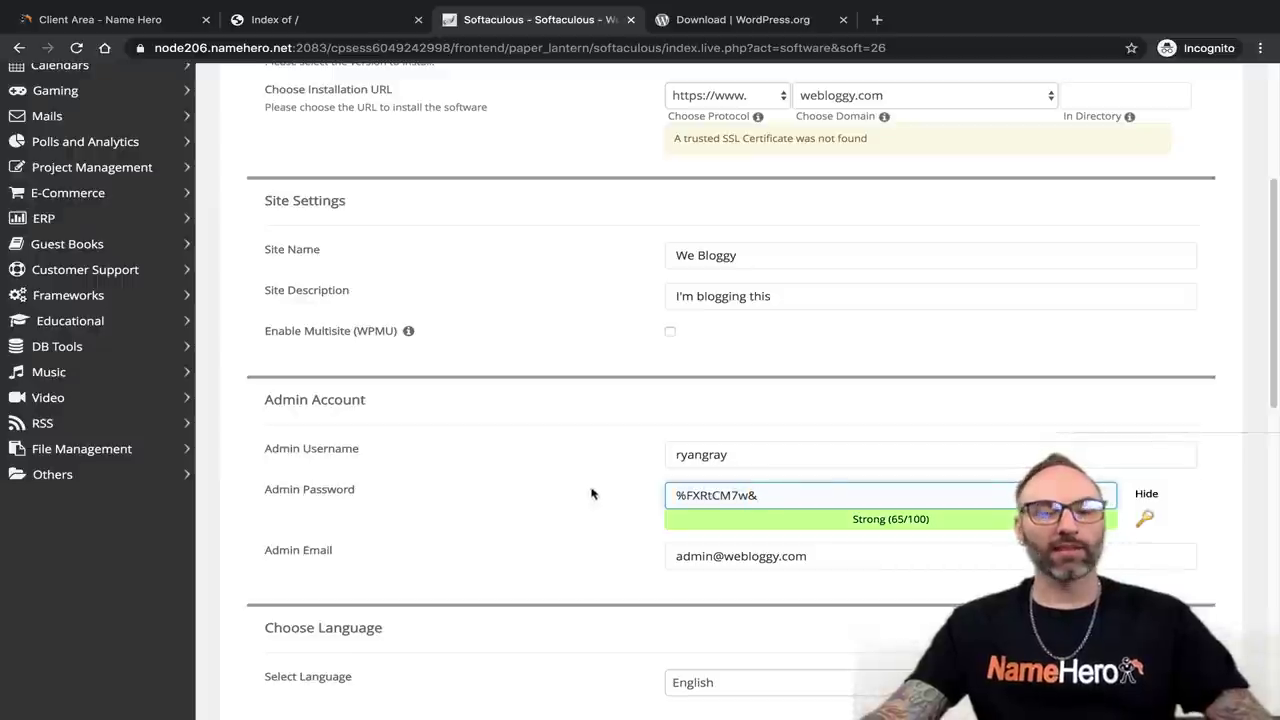
key("ctrl+v")
type("&")
left_click(891, 515)
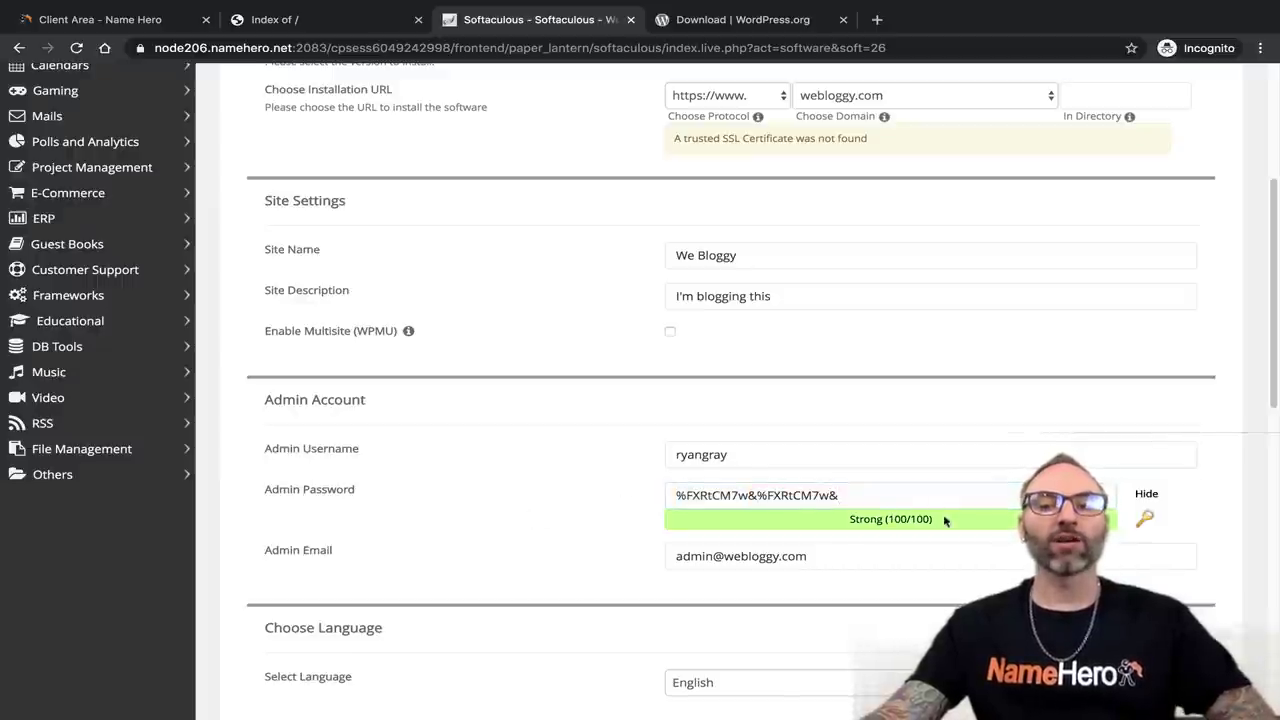
left_click_drag(877, 494, 683, 495)
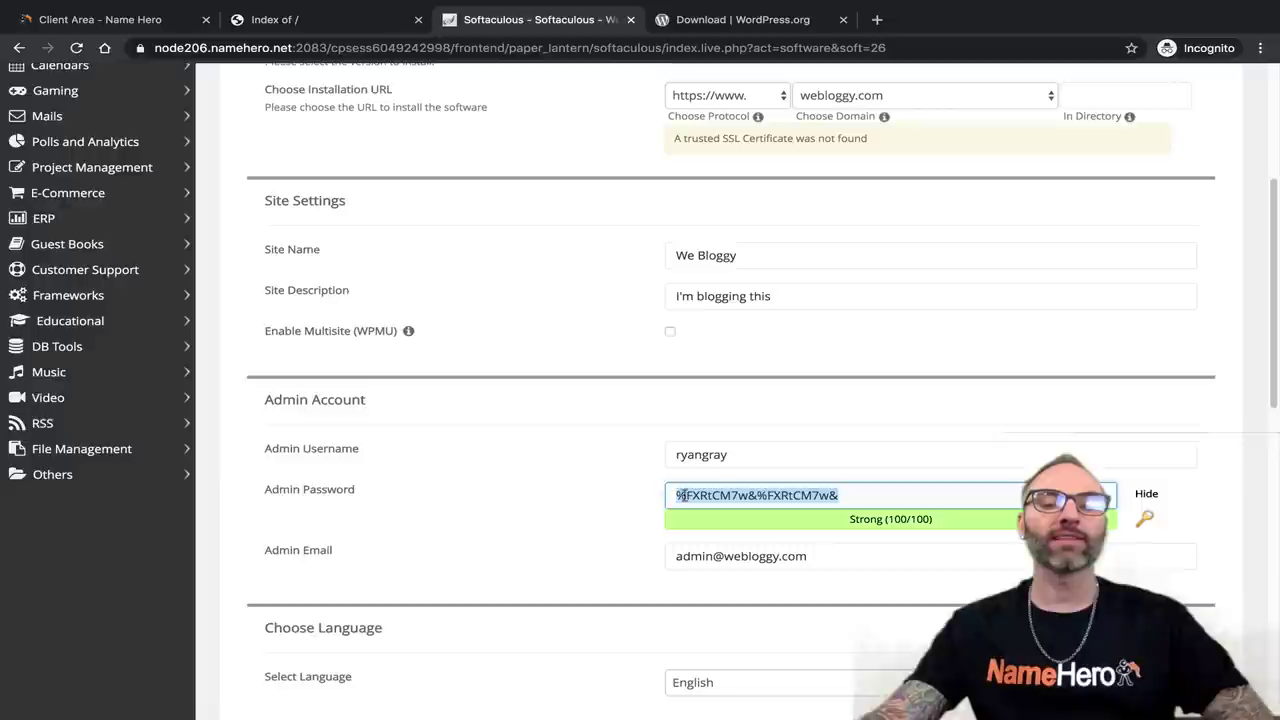
left_click_drag(845, 496, 603, 497)
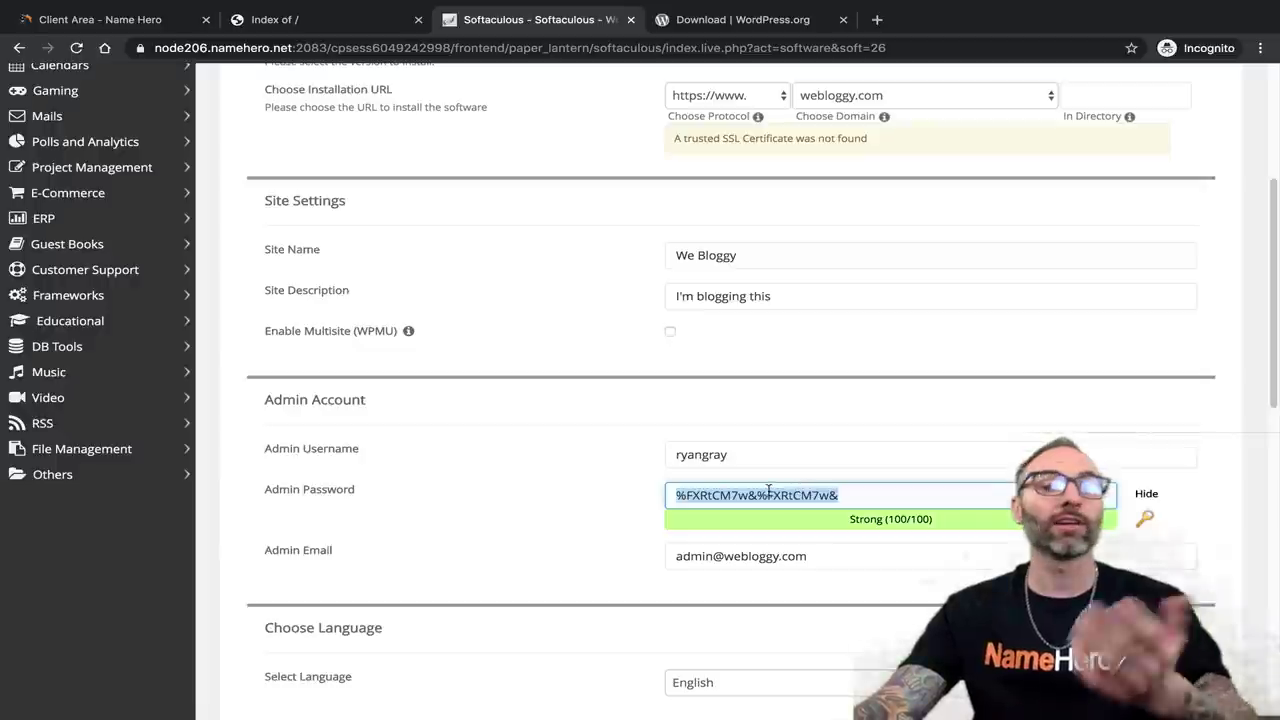
Generate a fresh admin password and show it unmasked.
left_click(1148, 495)
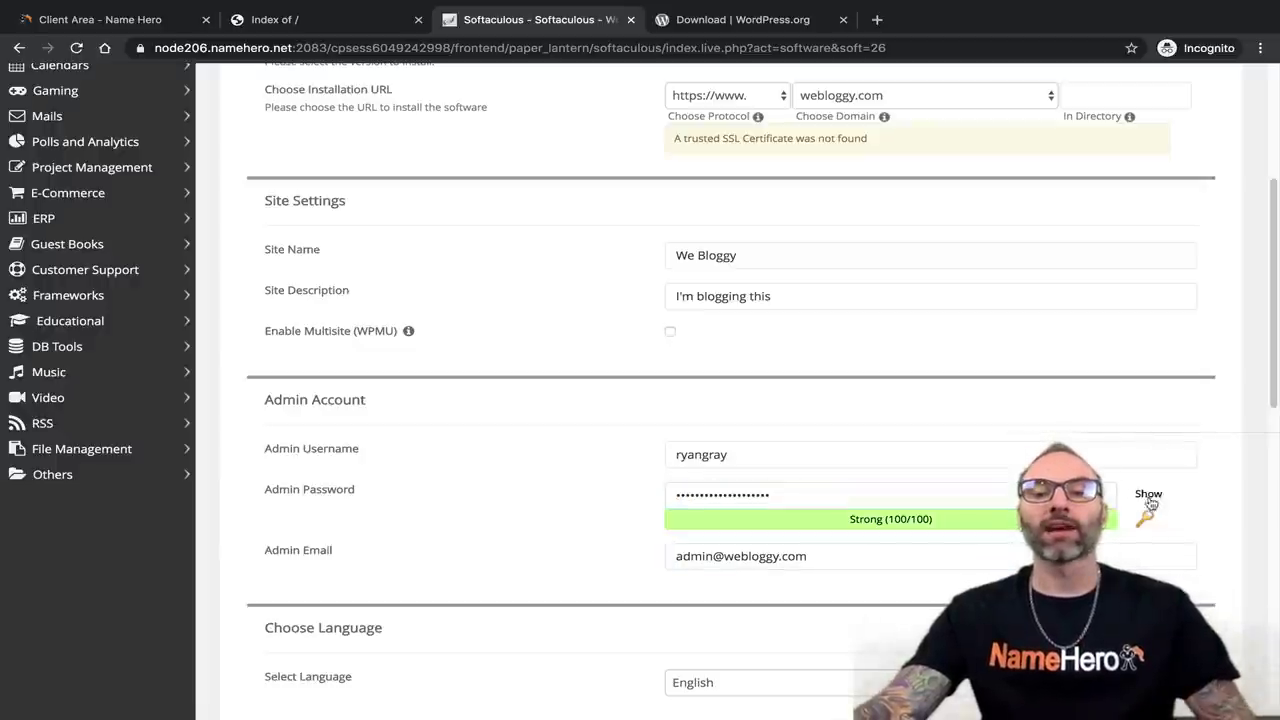
left_click(1146, 519)
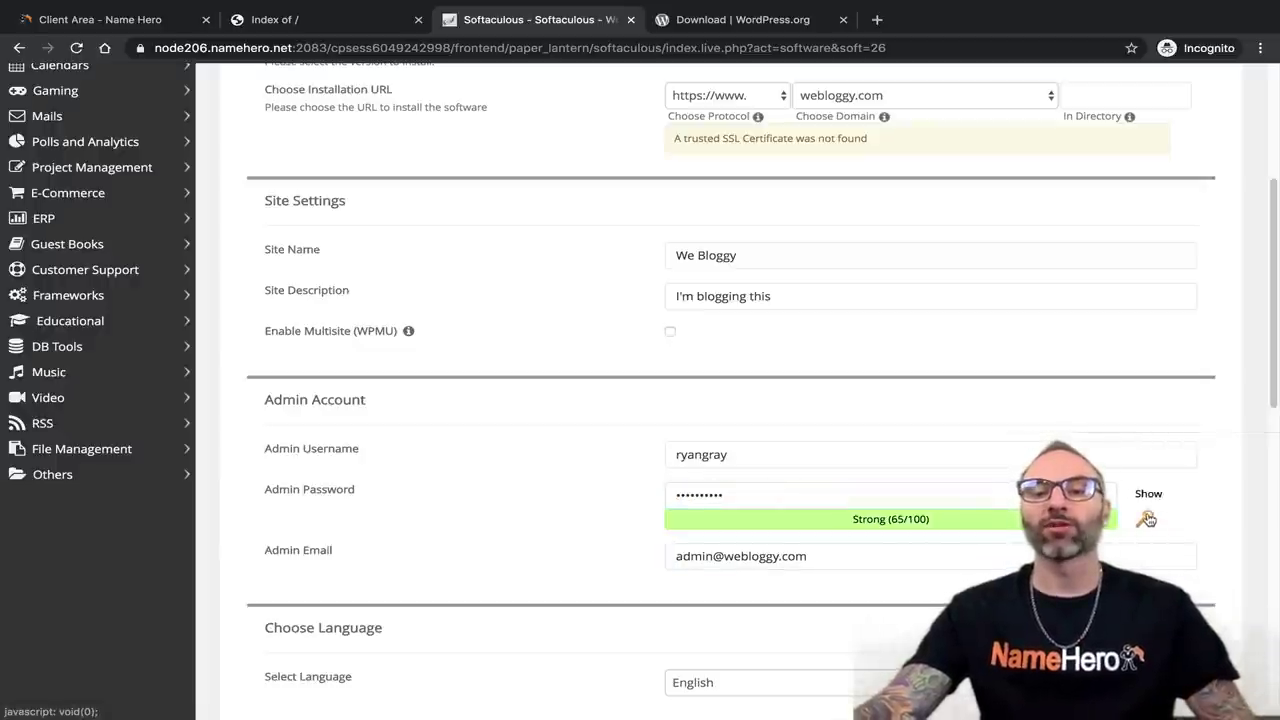
left_click(1152, 496)
left_click(1153, 496)
left_click(1154, 497)
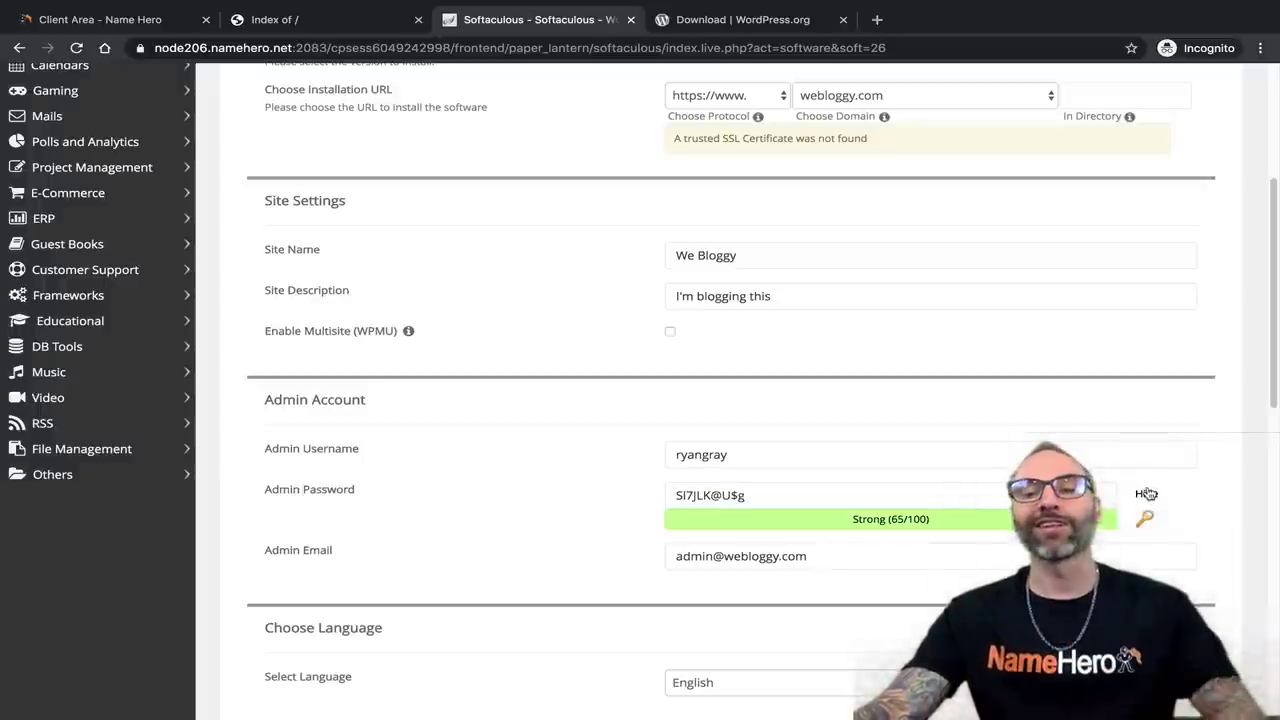
Paste the saved custom password over the generated one and copy the finished password.
left_click(748, 495)
triple_click(704, 495)
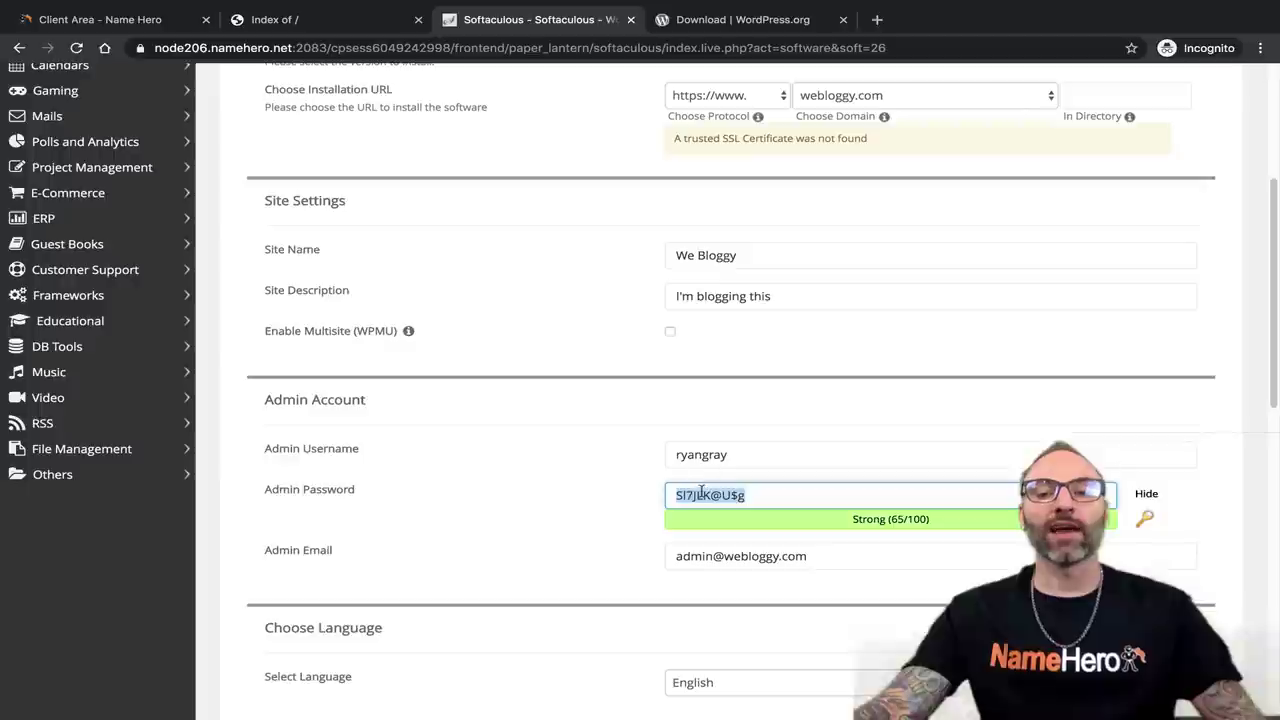
right_click(704, 495)
left_click(742, 528)
left_click(811, 492)
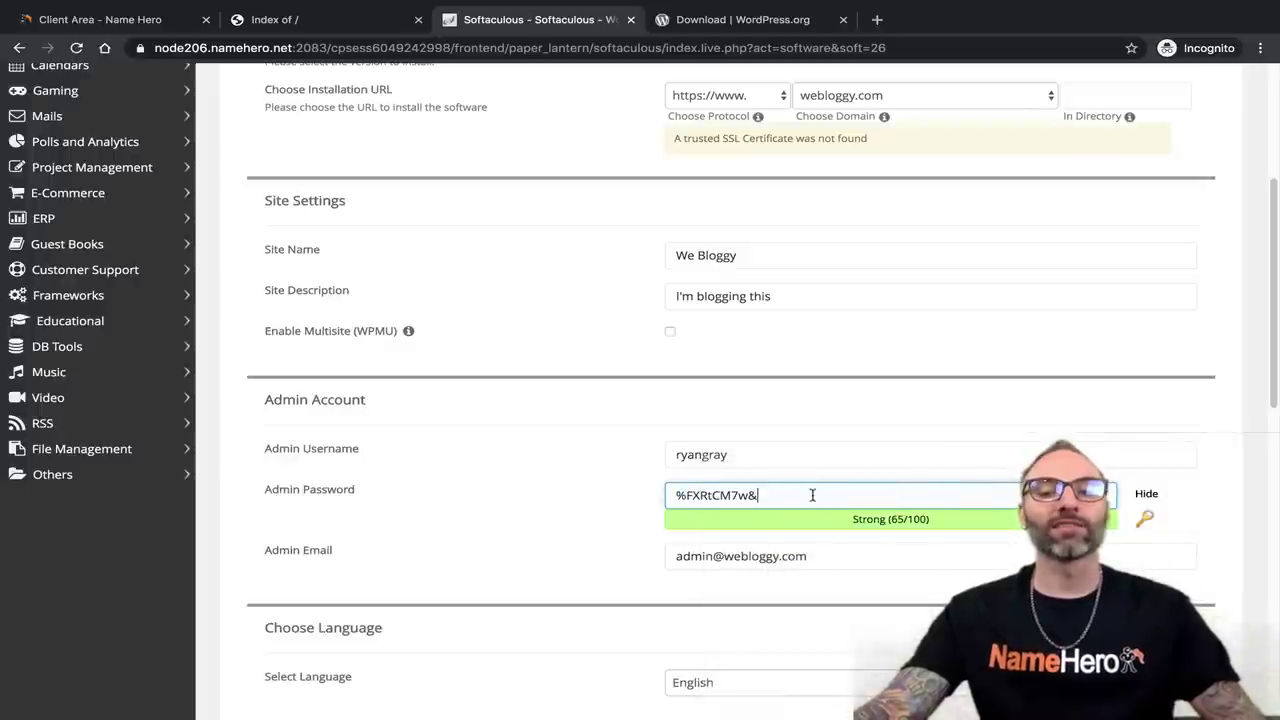
right_click(810, 495)
left_click(845, 528)
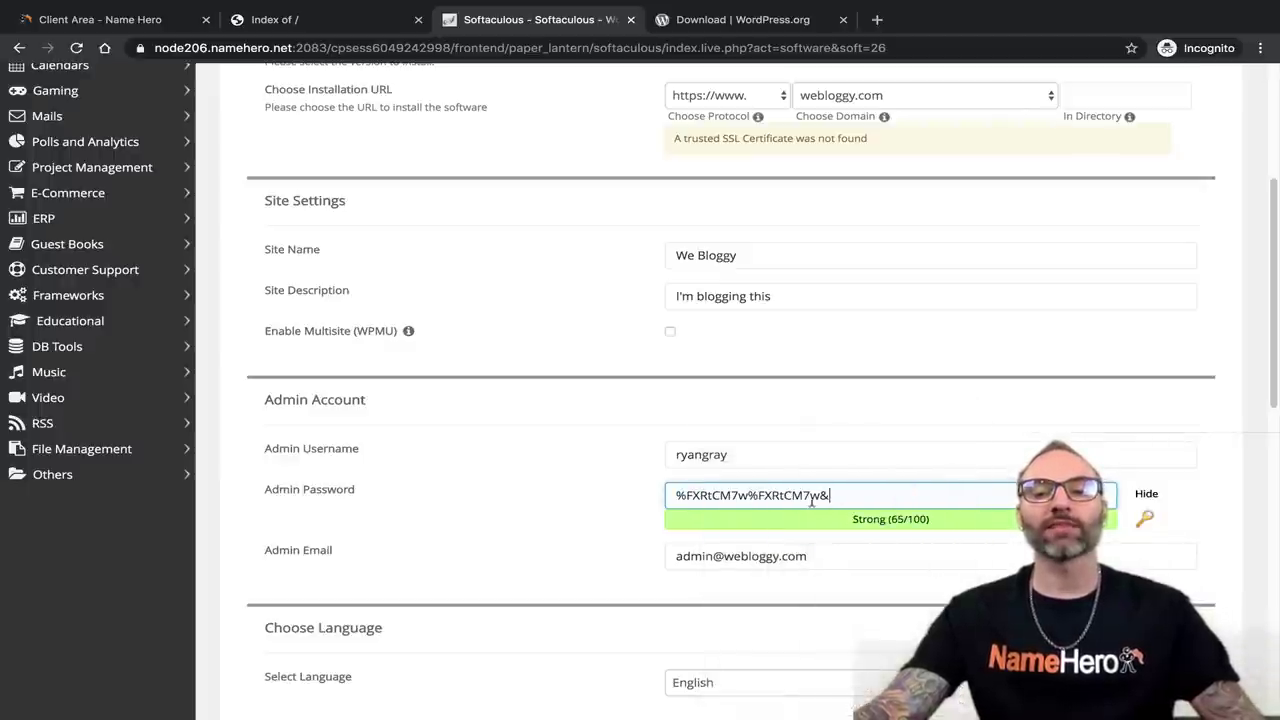
left_click(886, 454)
left_click(842, 493)
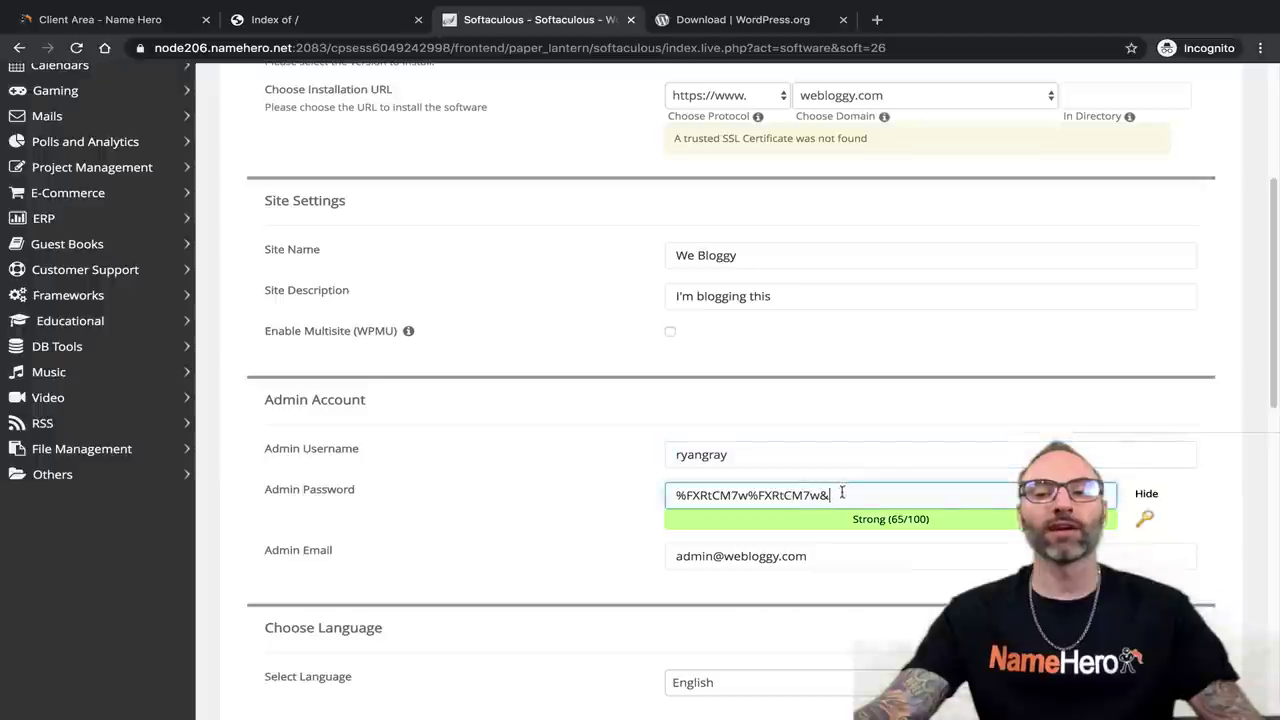
left_click_drag(853, 493, 644, 501)
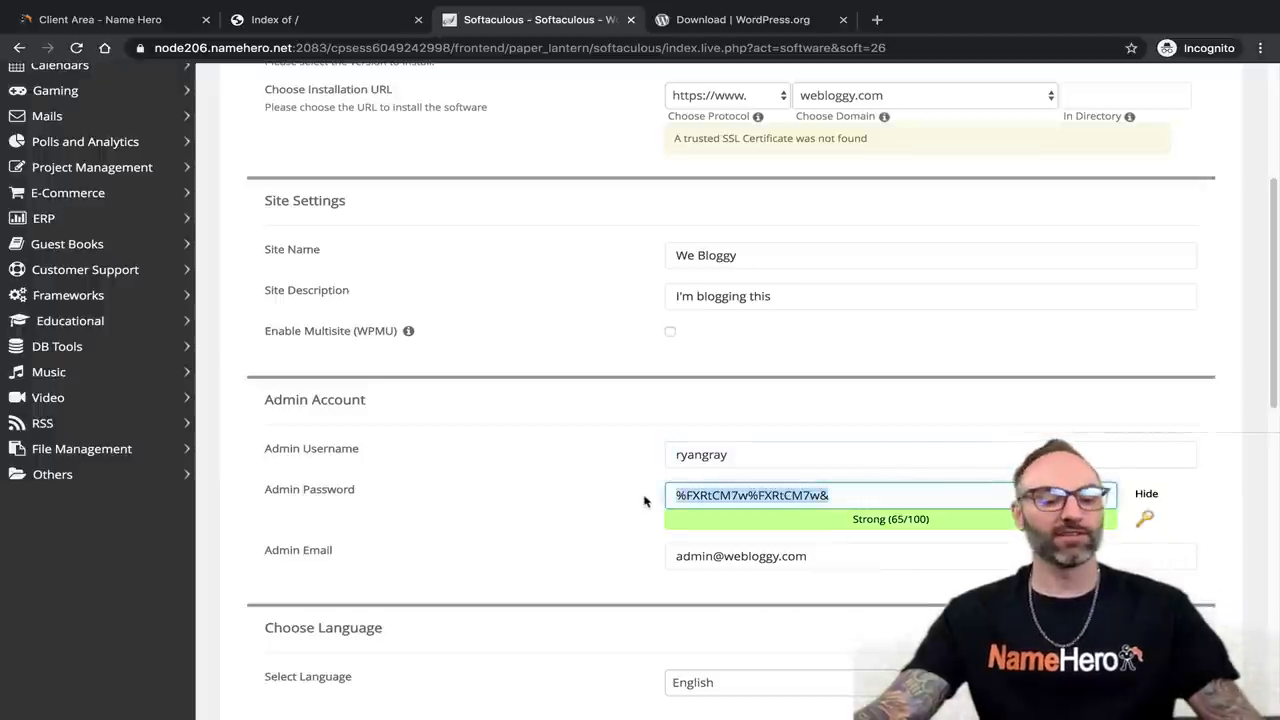
key("ctrl+c")
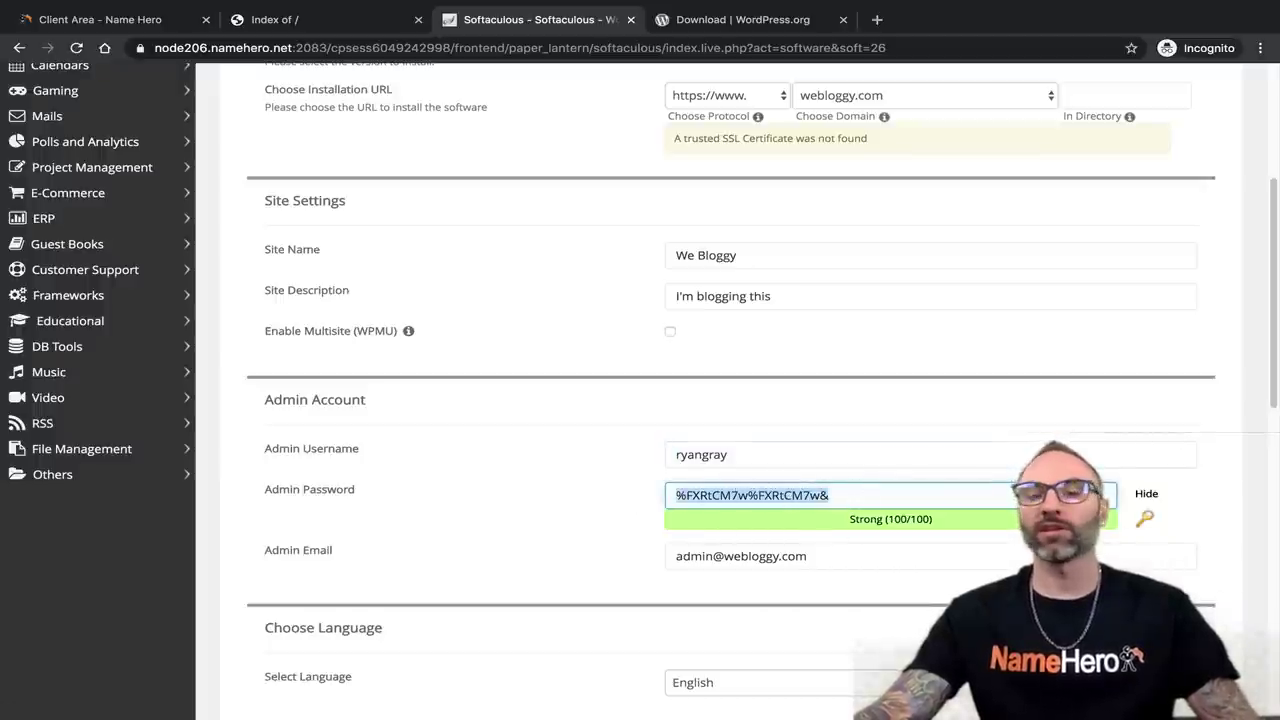
key("super+Tab")
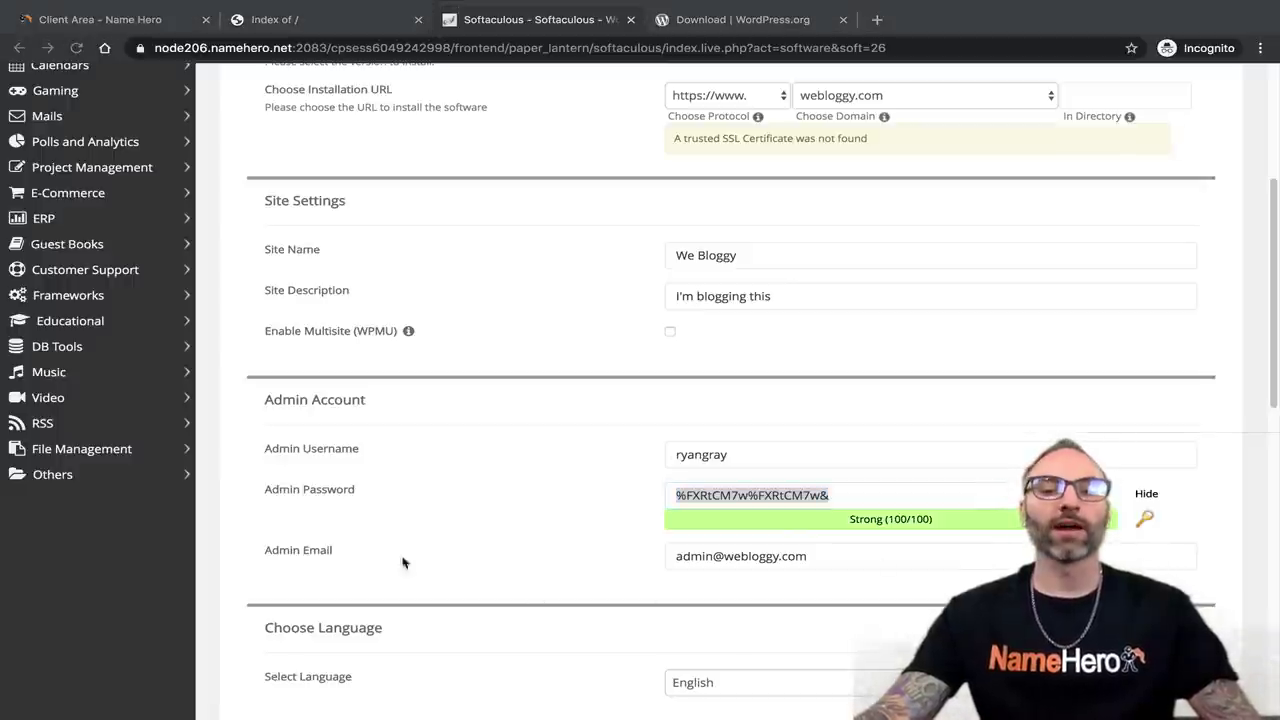
key("alt+Tab")
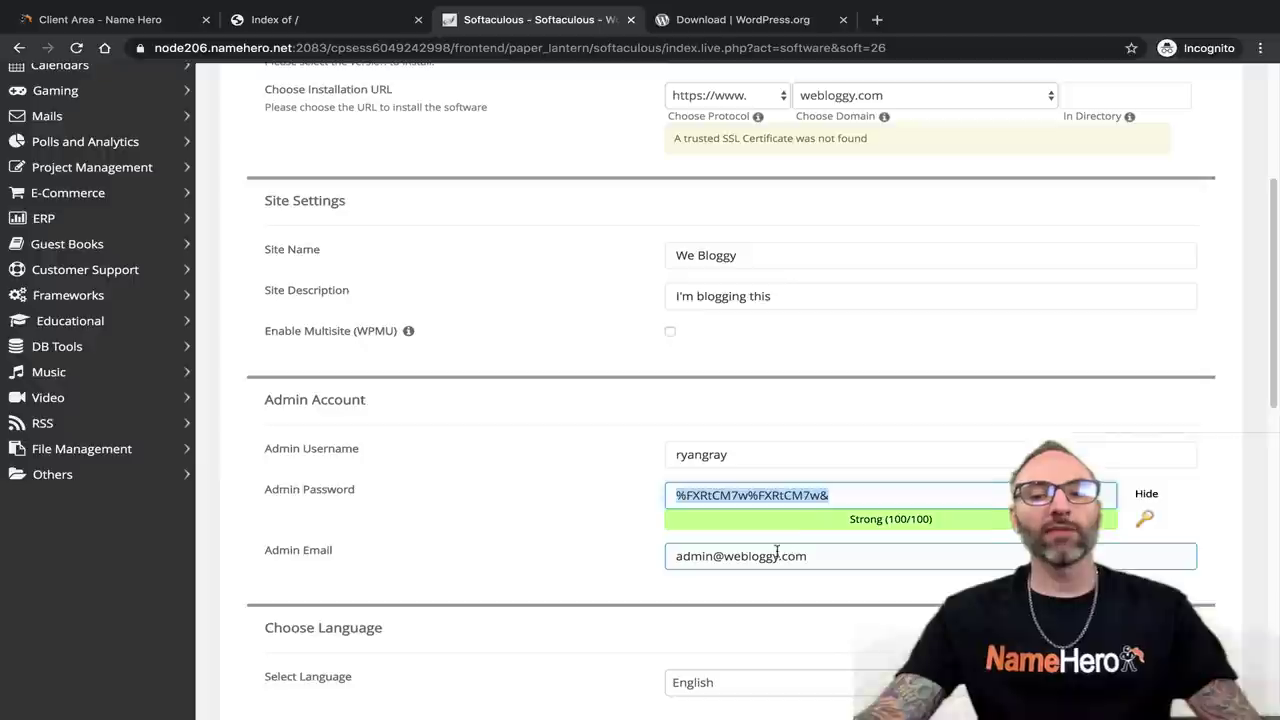
Overwrite the default Admin Email with the site owner's own e-mail address.
left_click(779, 558)
triple_click(823, 553)
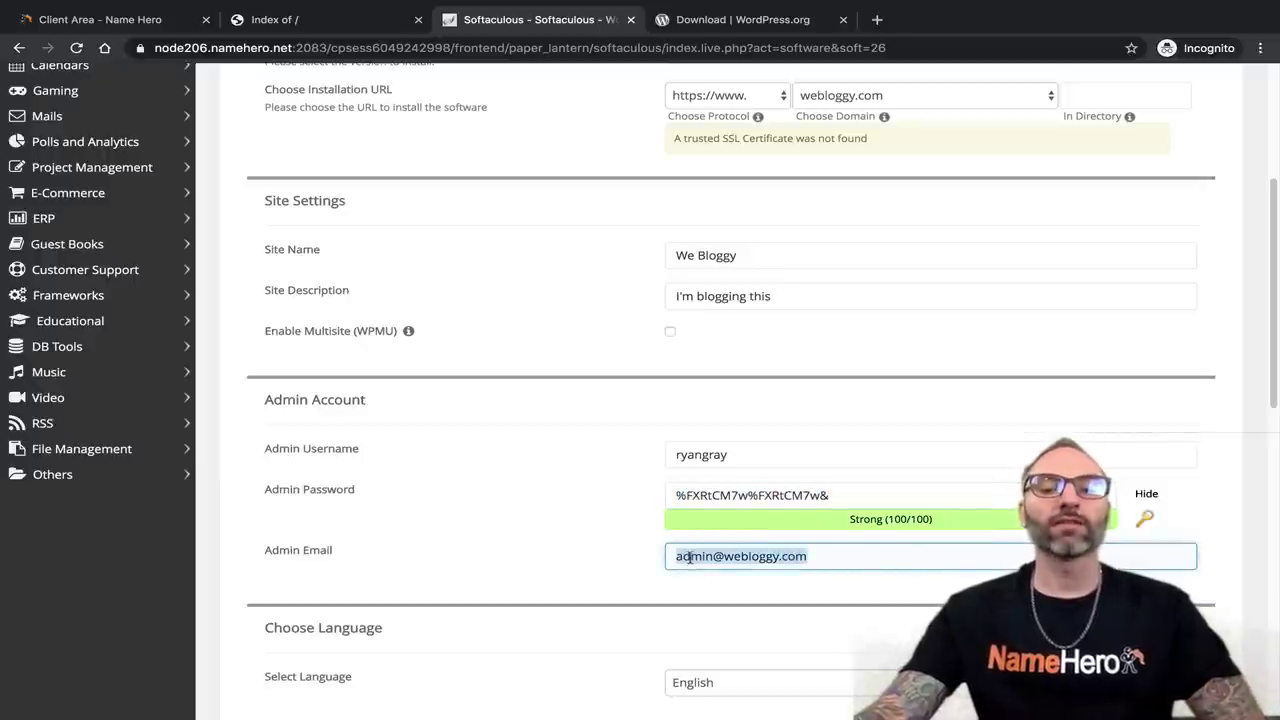
left_click(688, 556)
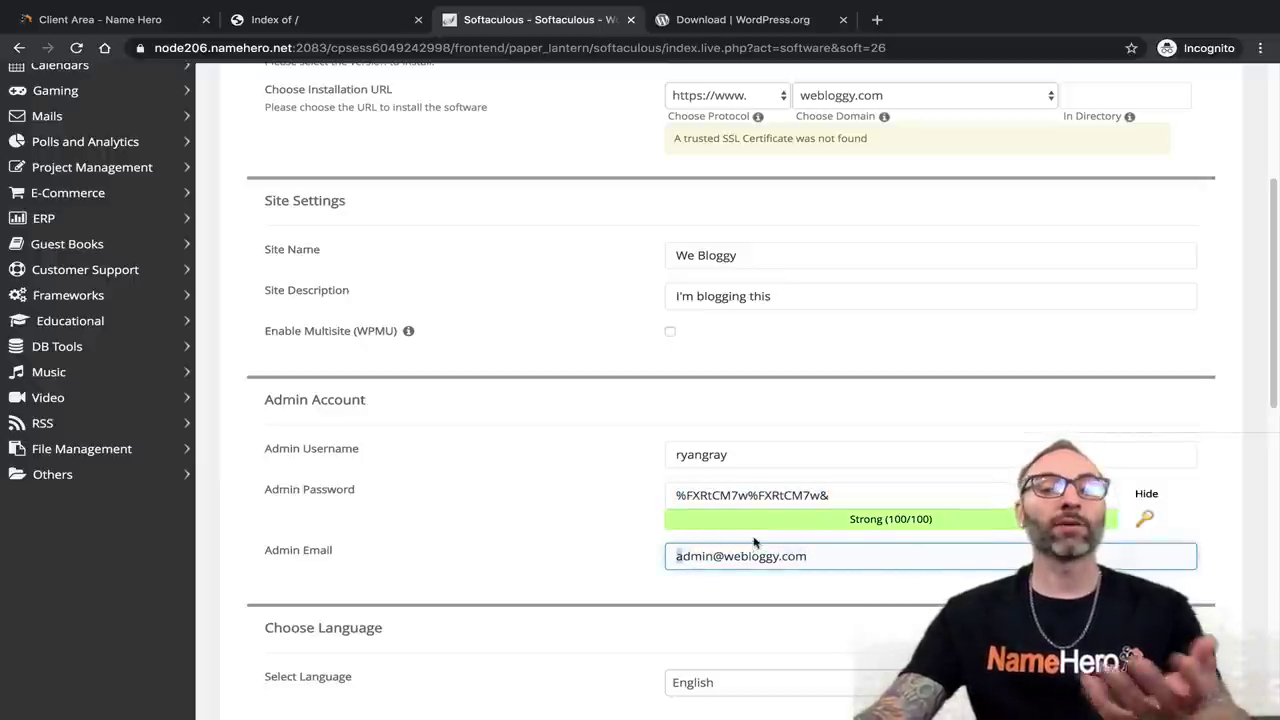
left_click_drag(808, 557, 704, 541)
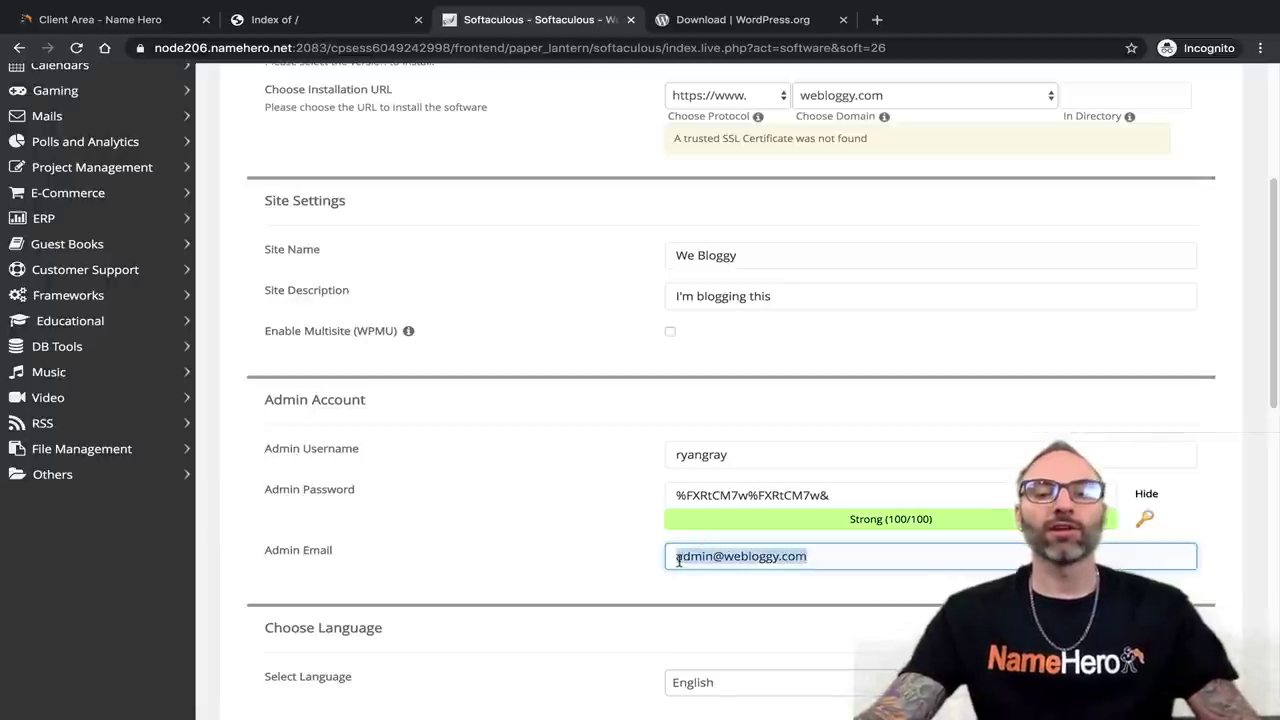
left_click_drag(678, 561, 850, 561)
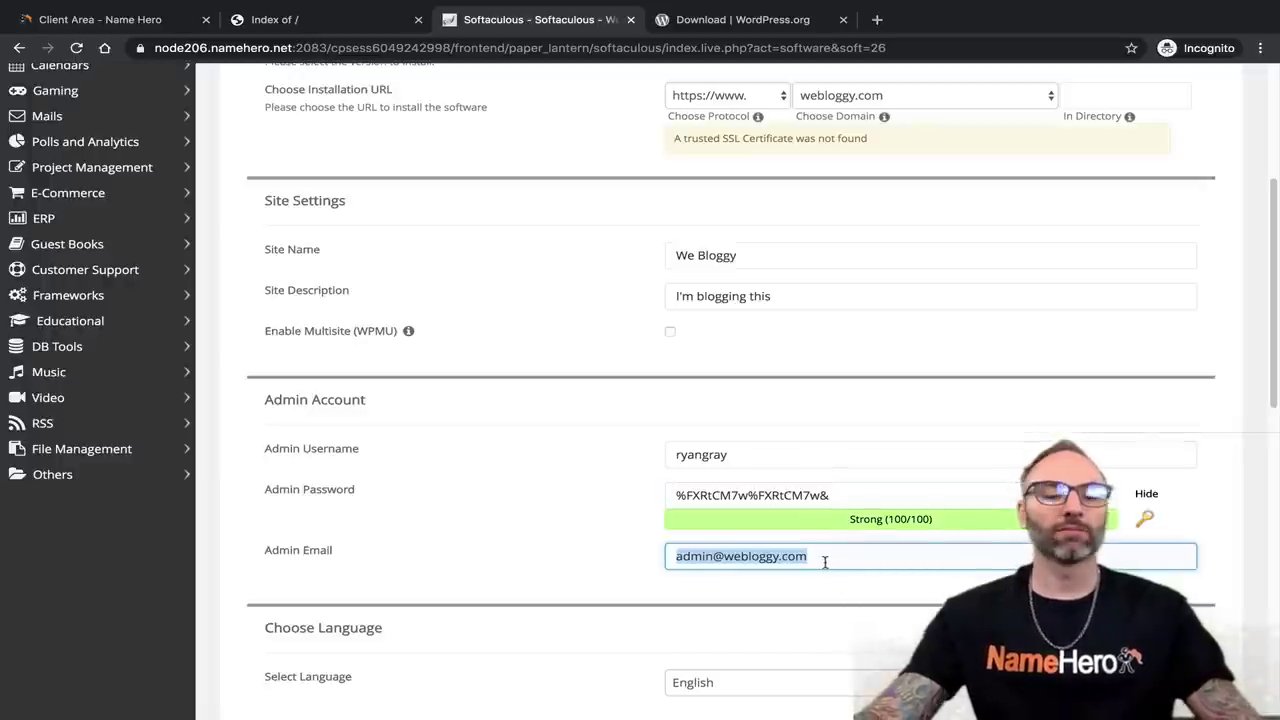
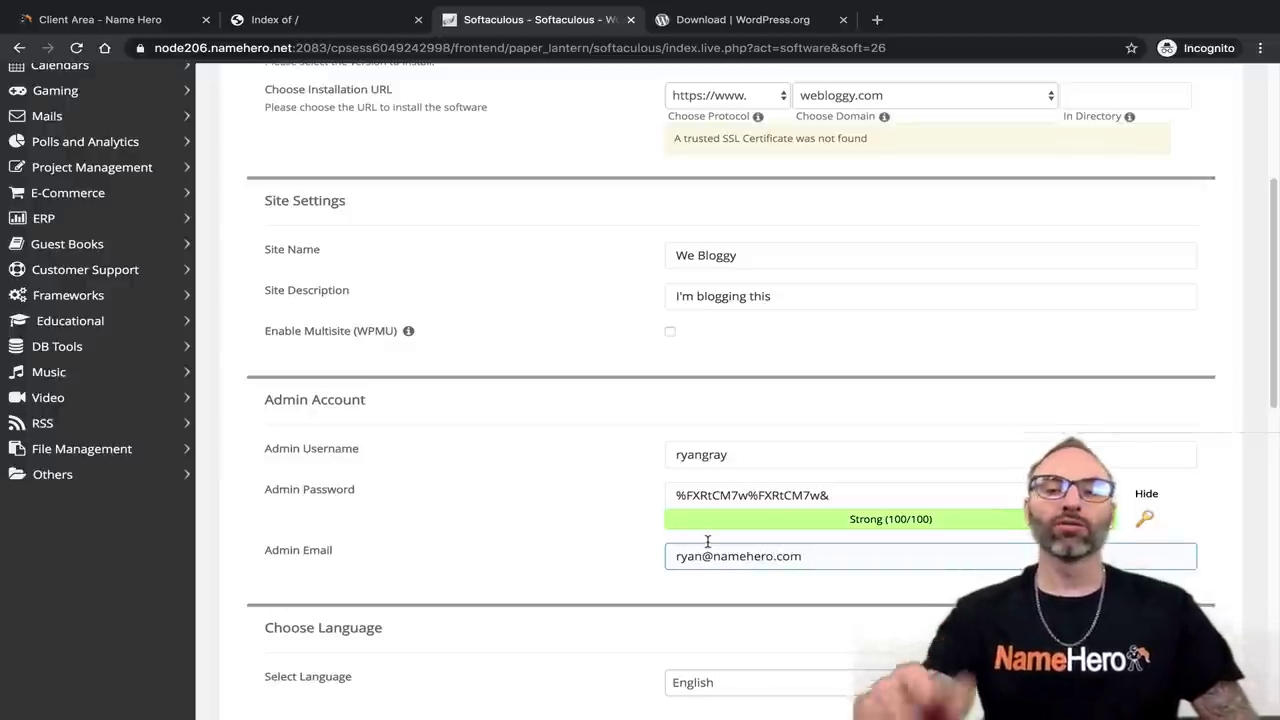
left_click(741, 582)
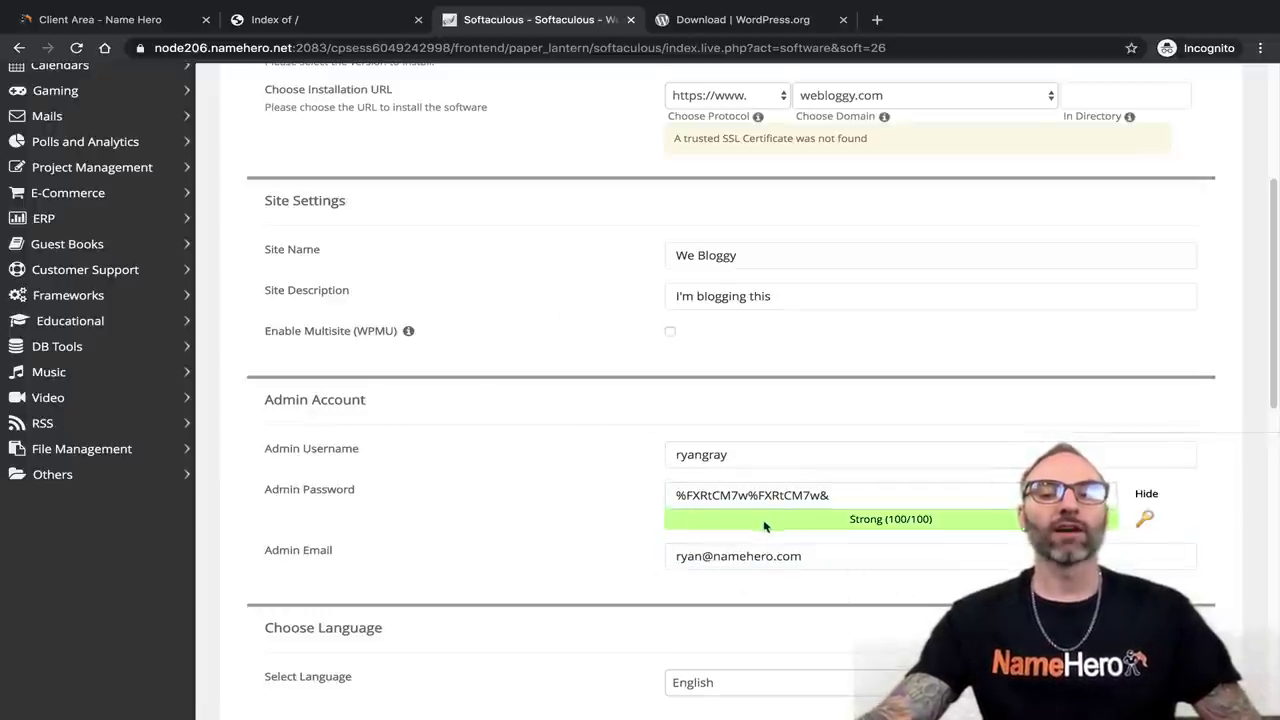
scroll(760, 525, "down", 1)
scroll(755, 525, "down", 2)
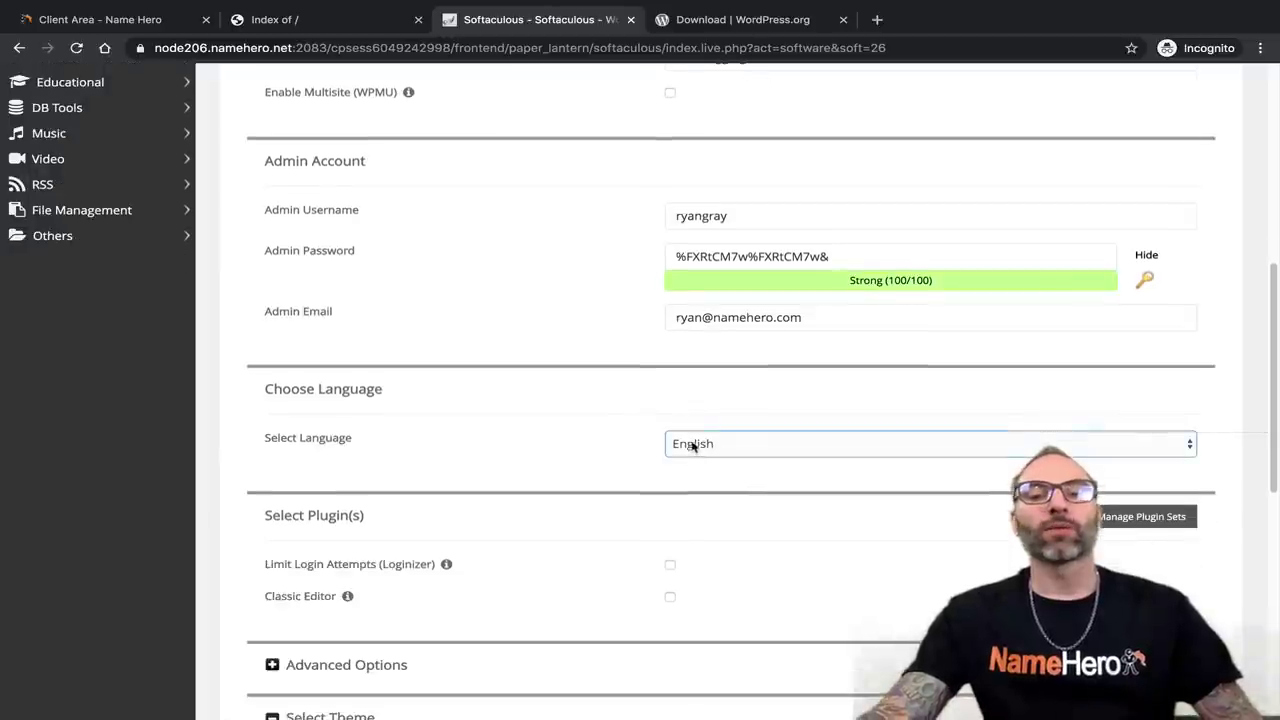
scroll(691, 449, "down", 1)
left_click(713, 447)
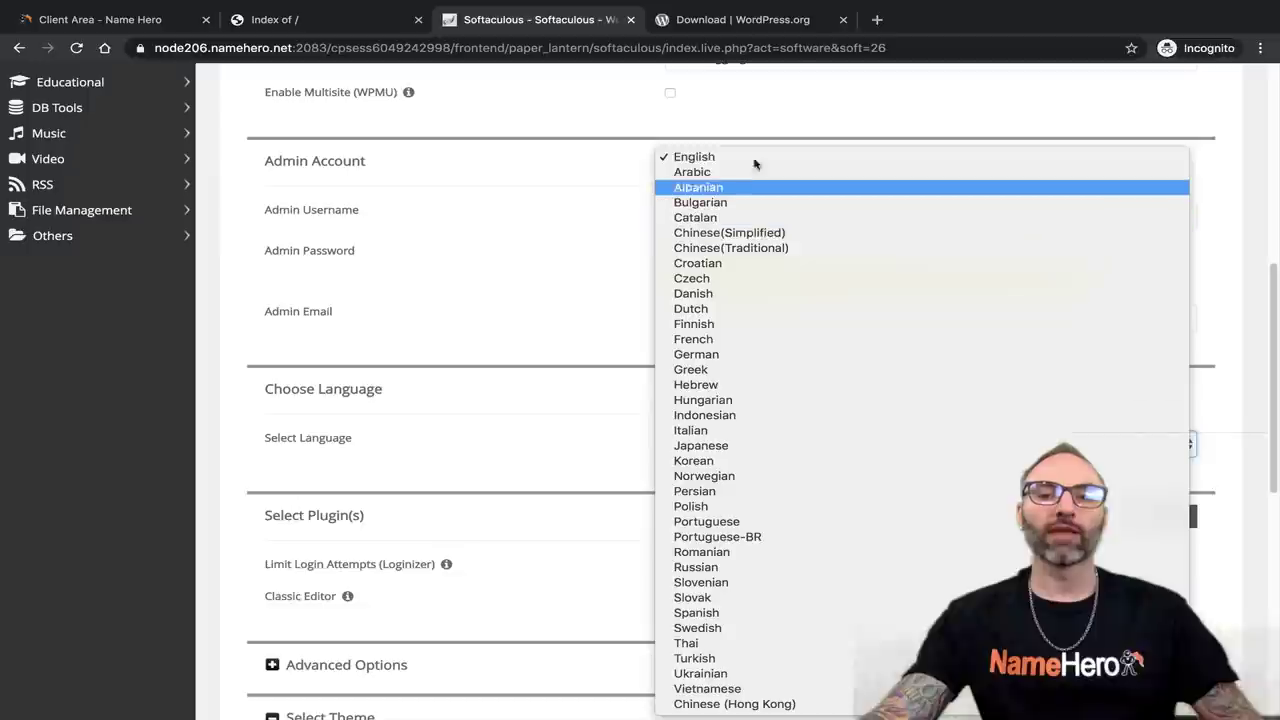
left_click(748, 160)
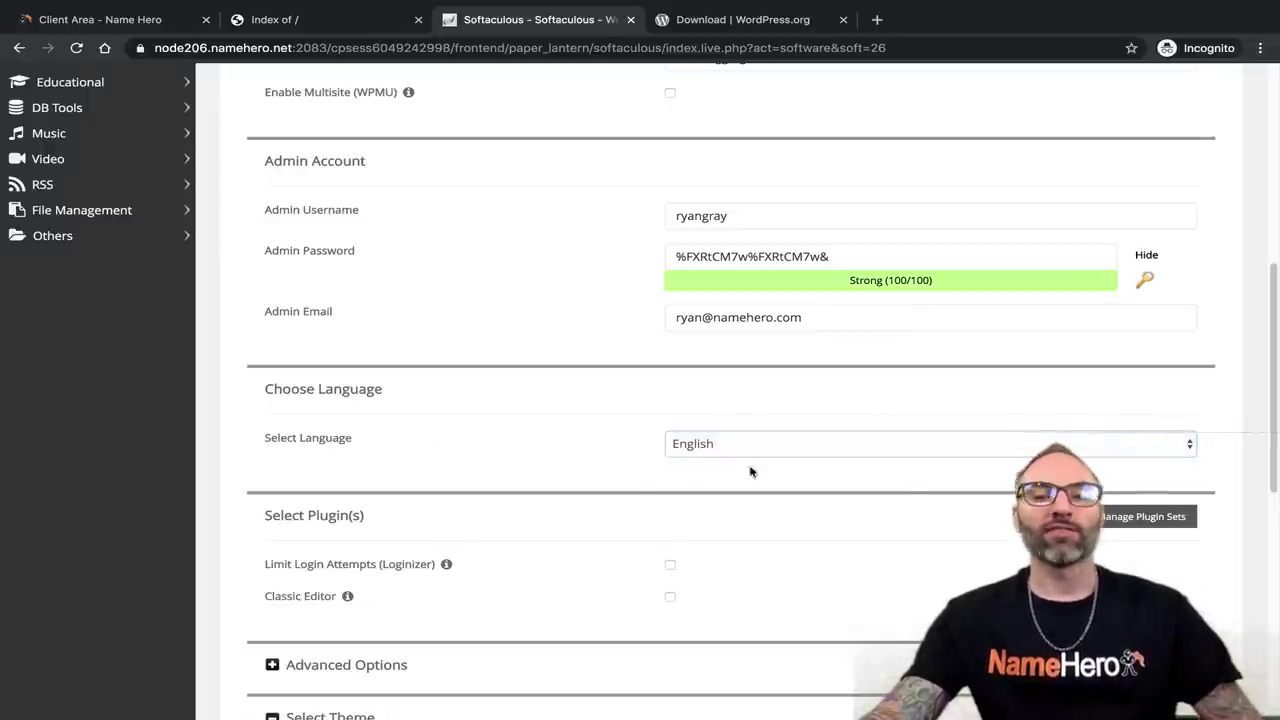
scroll(711, 452, "down", 1)
scroll(670, 445, "down", 1)
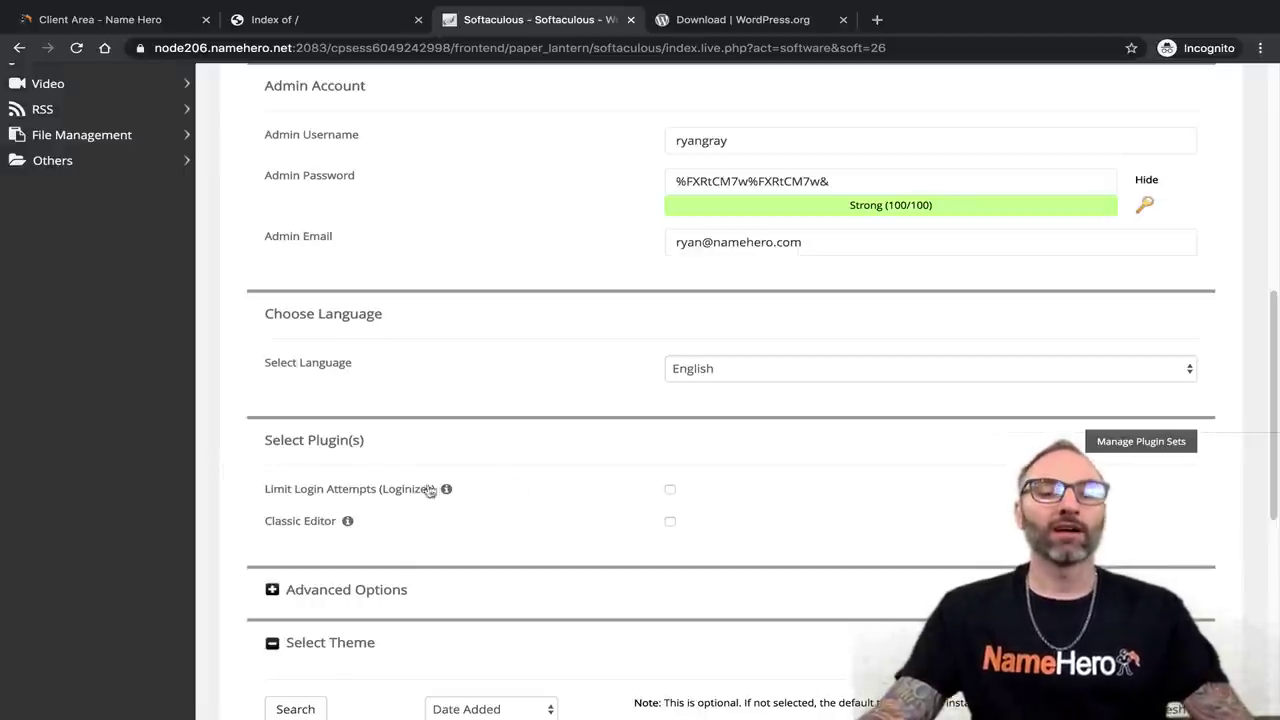
mouse_move(464, 487)
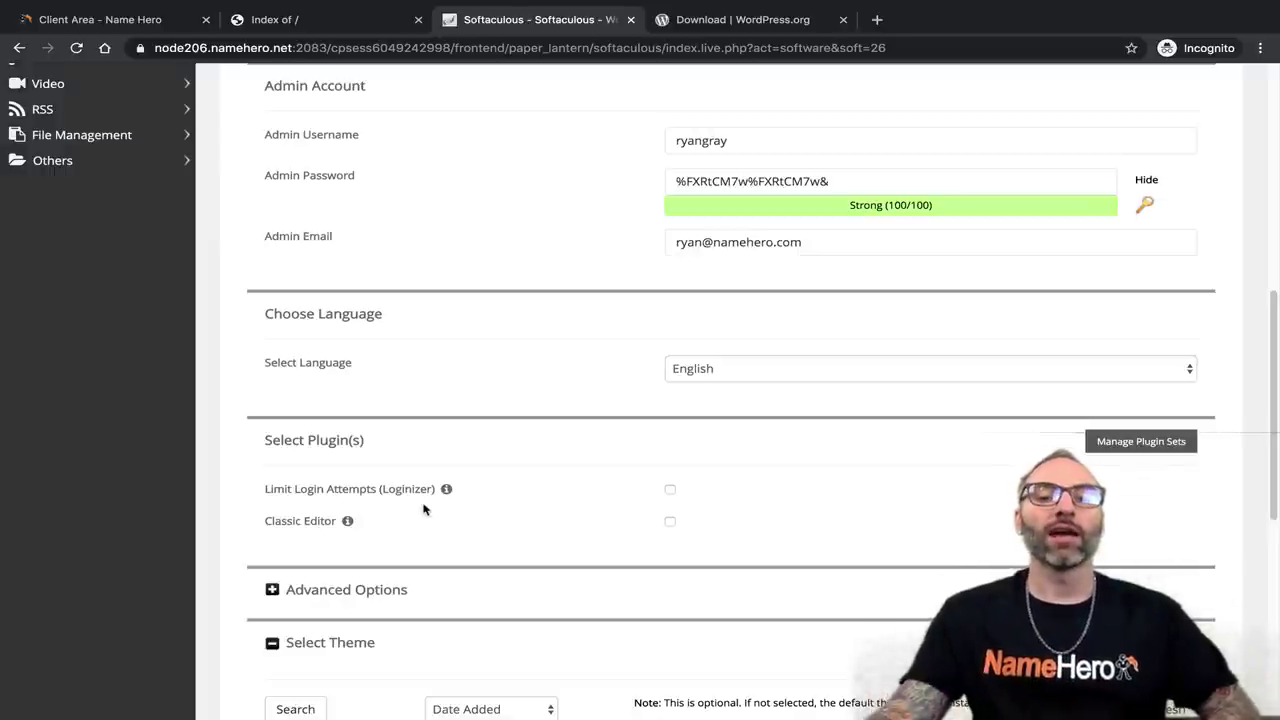
Tick and then untick Classic Editor so it stays out of the install.
mouse_move(346, 522)
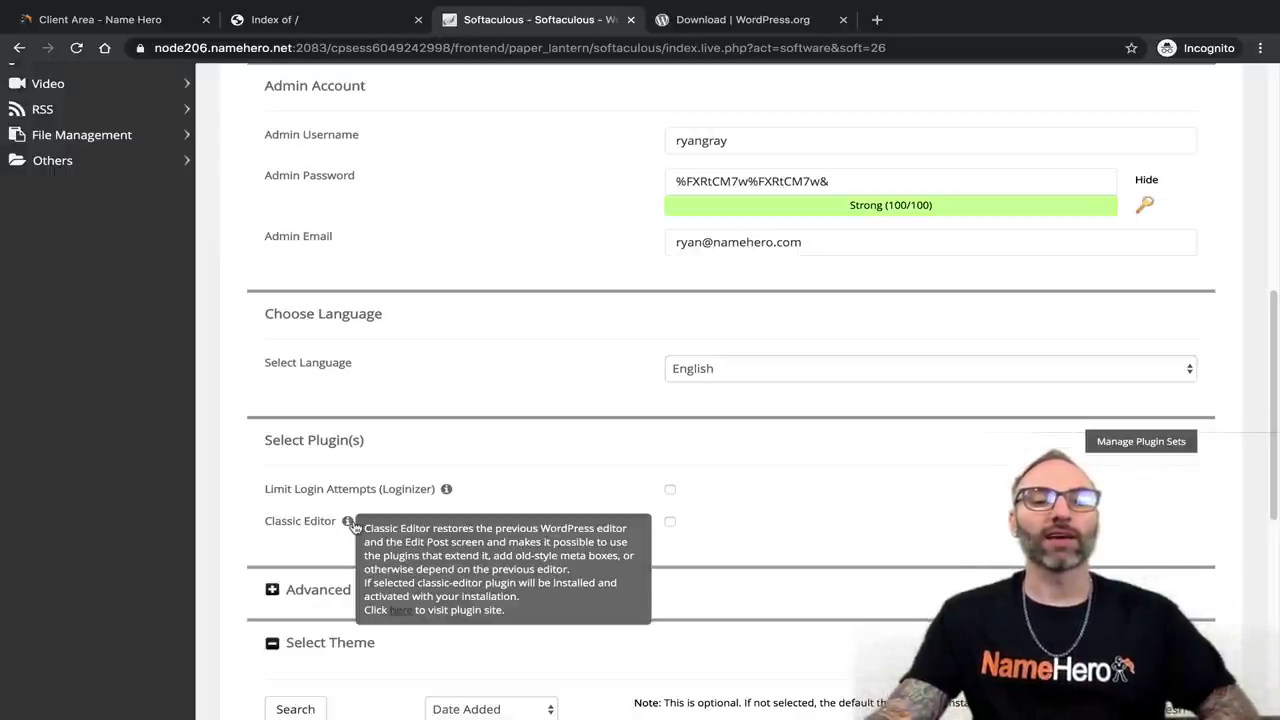
left_click(670, 521)
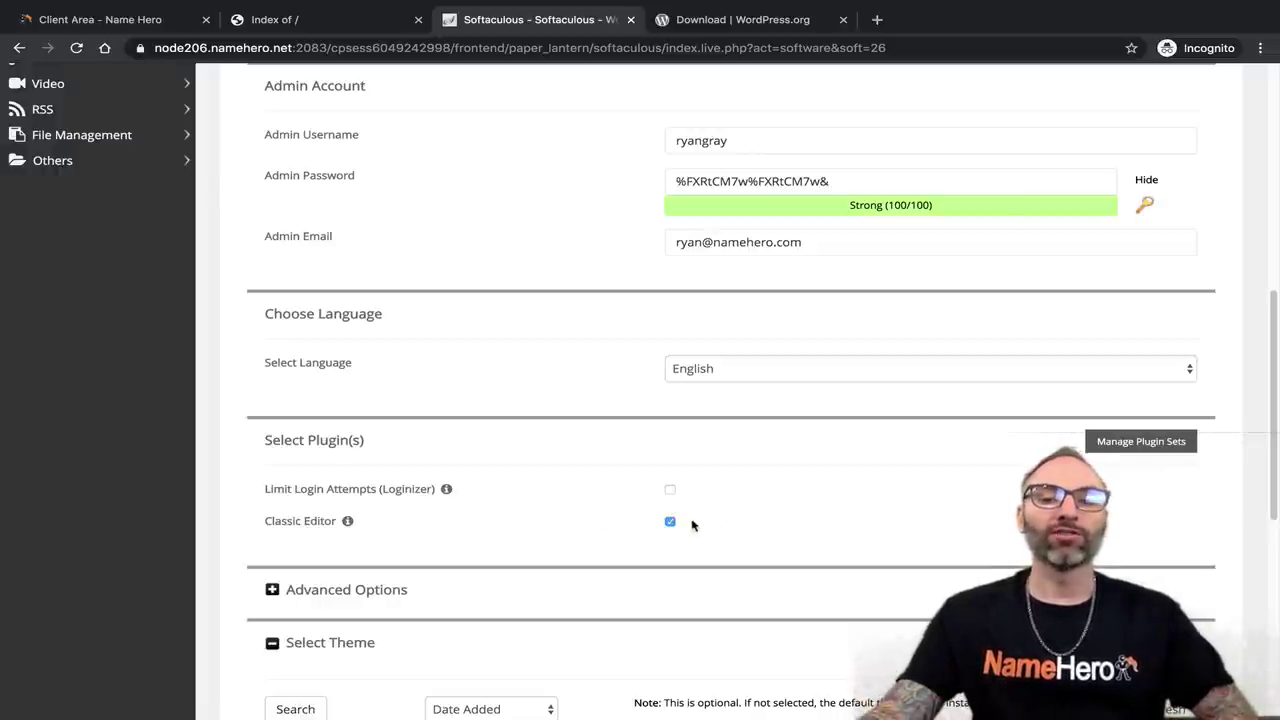
left_click(670, 521)
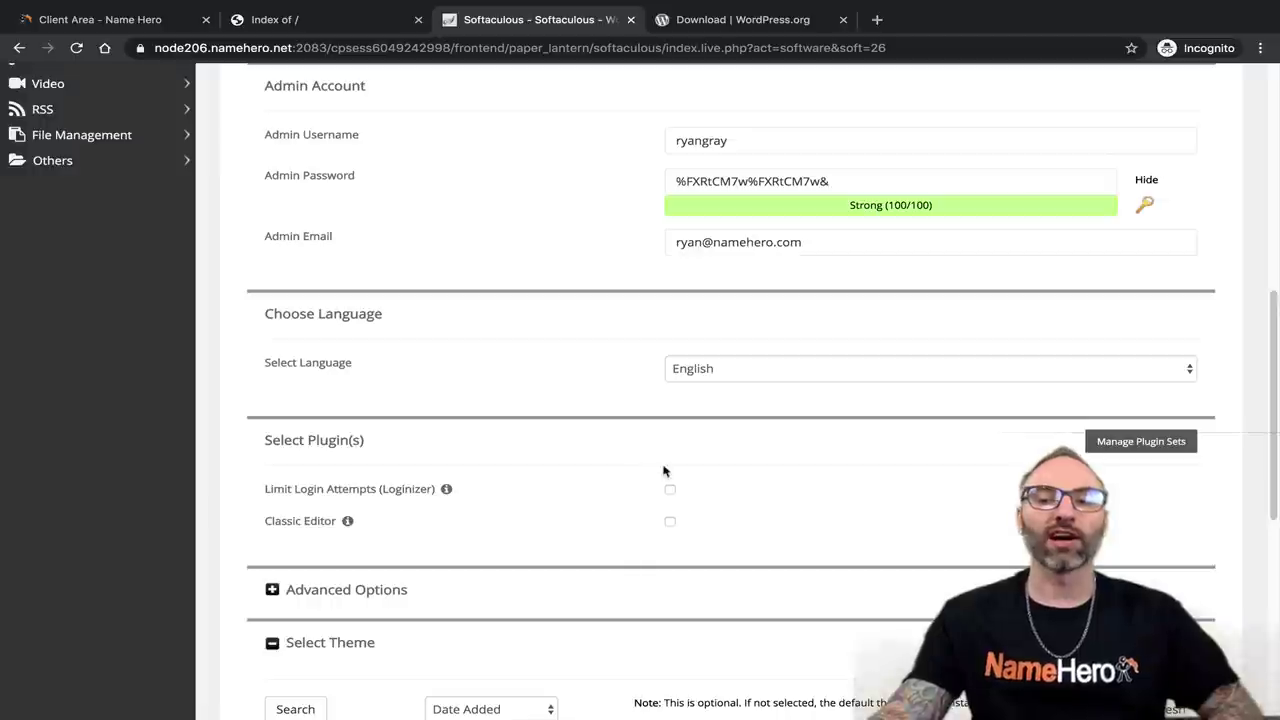
Open Manage Plugin Sets in a new tab, then return to the install form tab.
left_click(1110, 441)
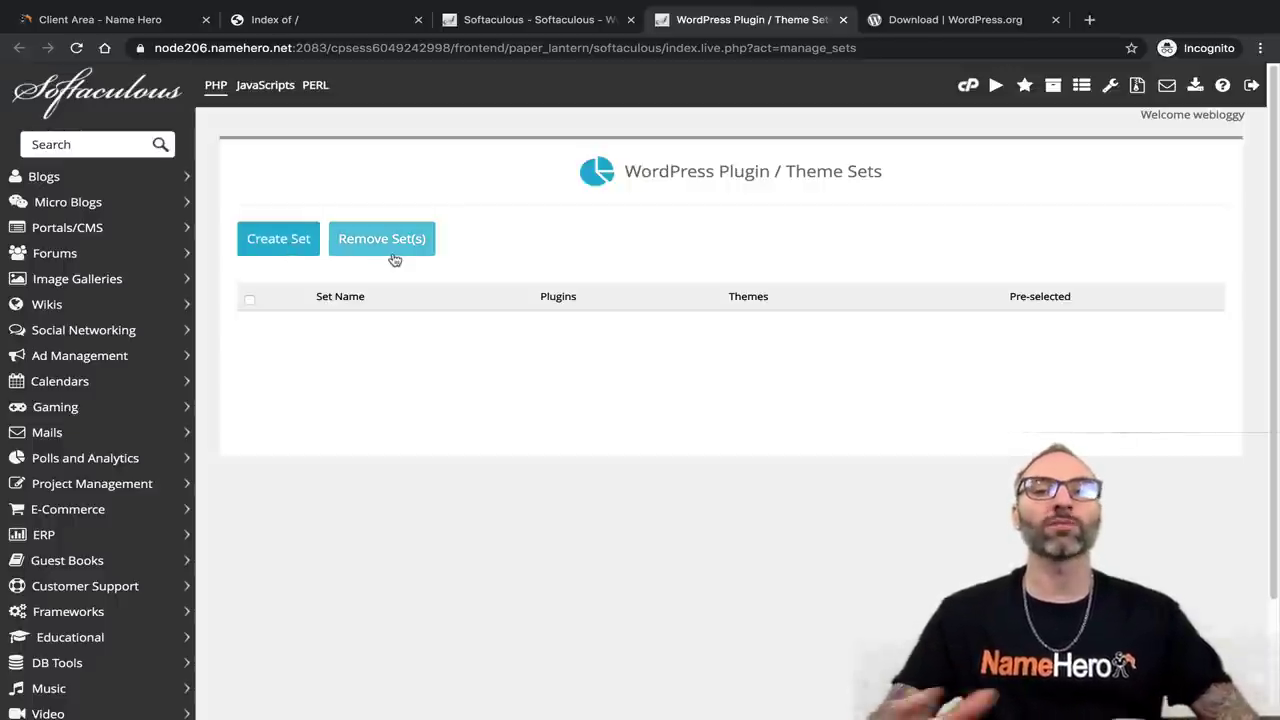
left_click(515, 30)
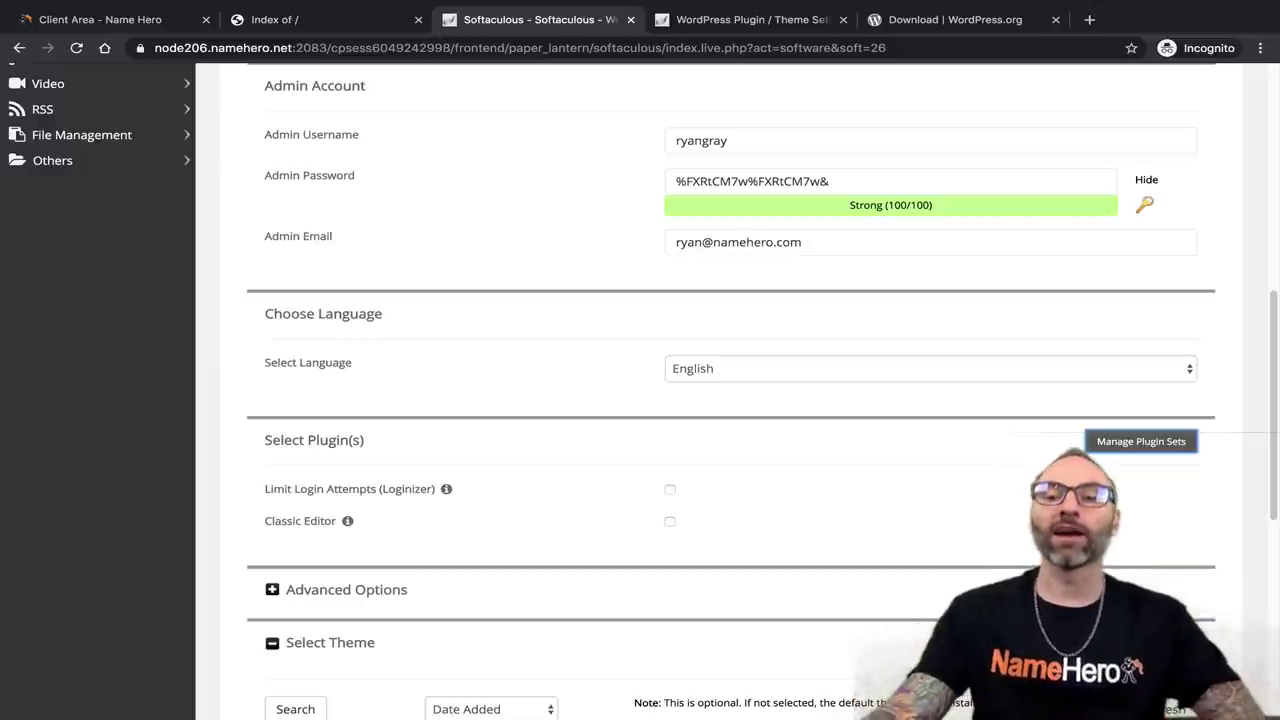
Expand Advanced Options and inspect database name wp59 and table prefix wpw0_, leaving both unchanged.
scroll(535, 371, "down", 1)
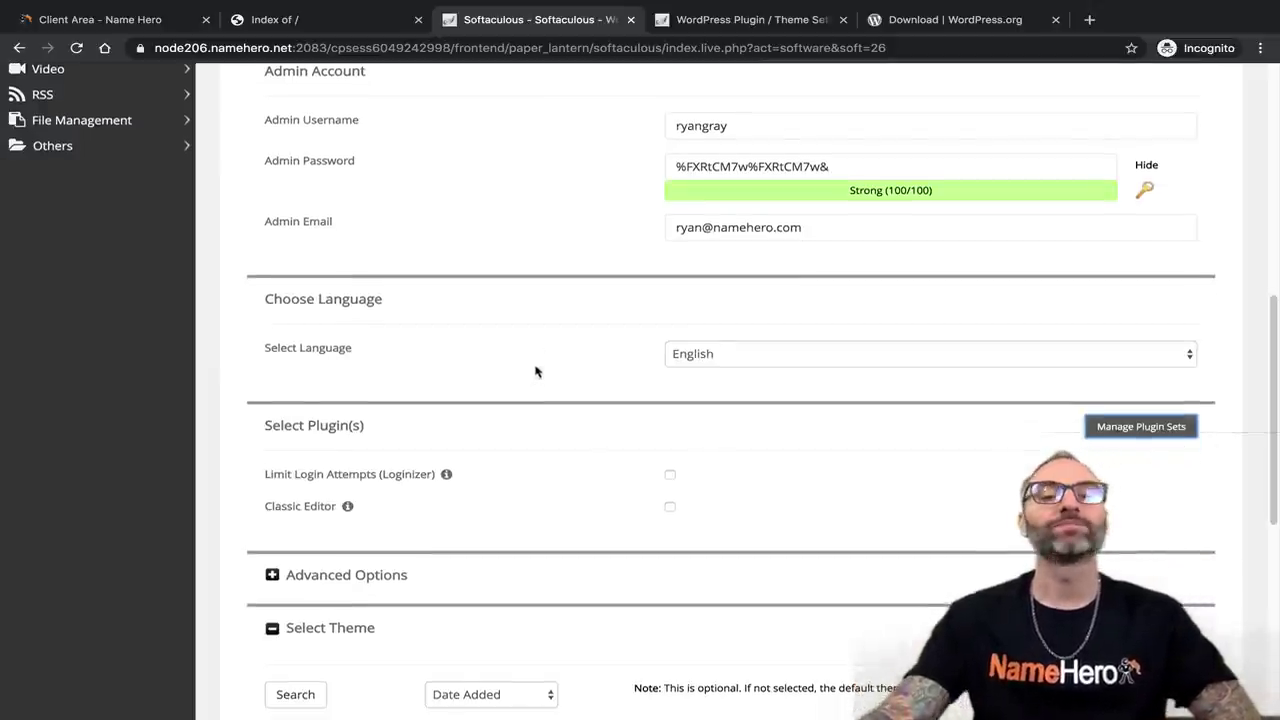
scroll(535, 371, "down", 3)
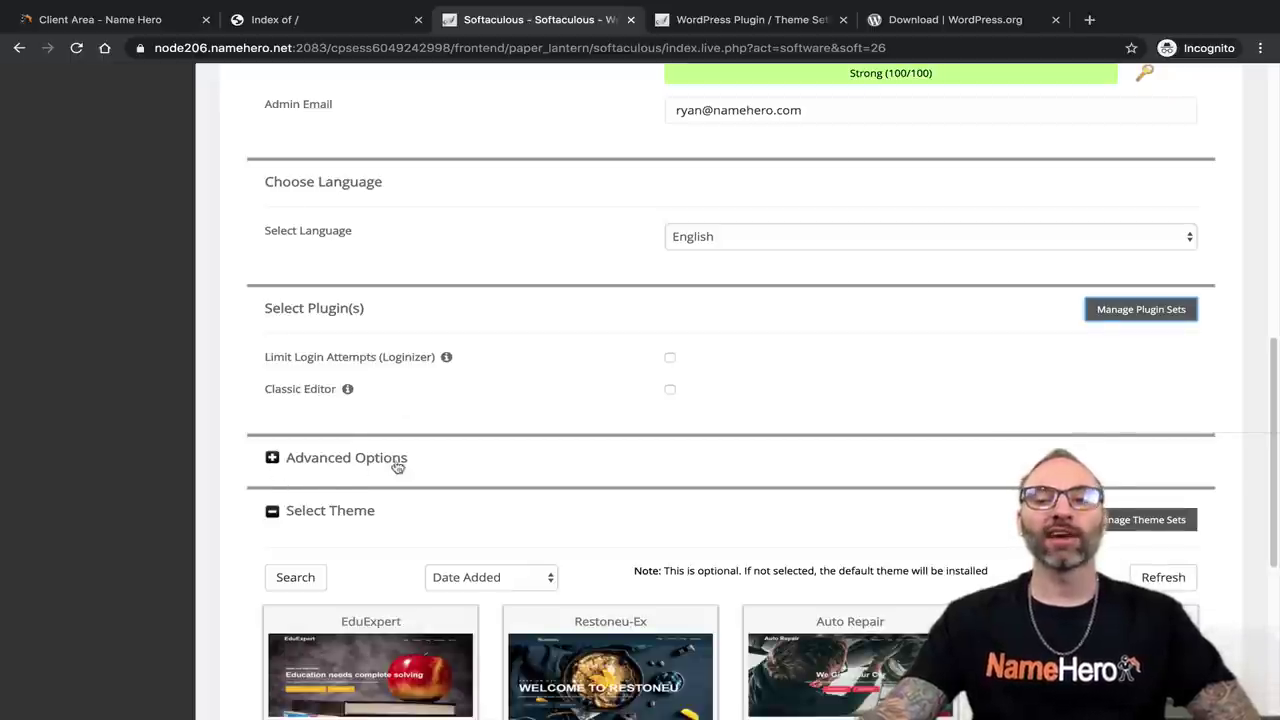
left_click(278, 458)
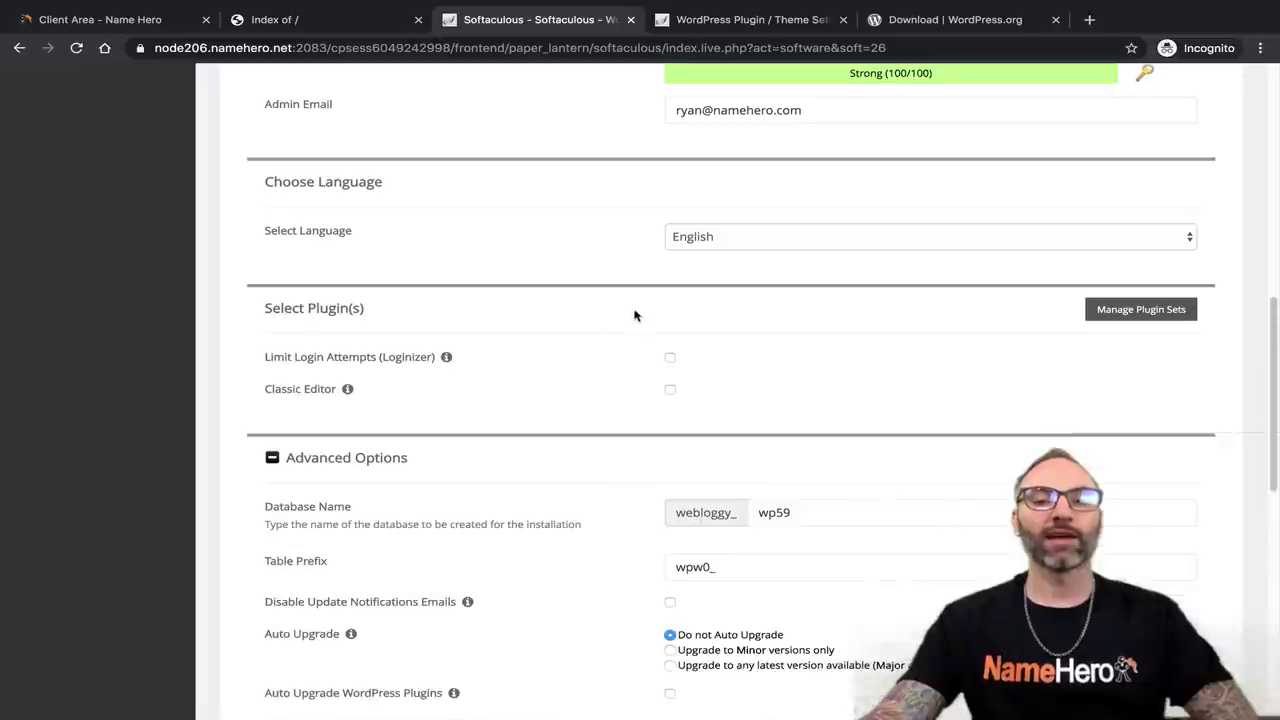
scroll(634, 316, "down", 2)
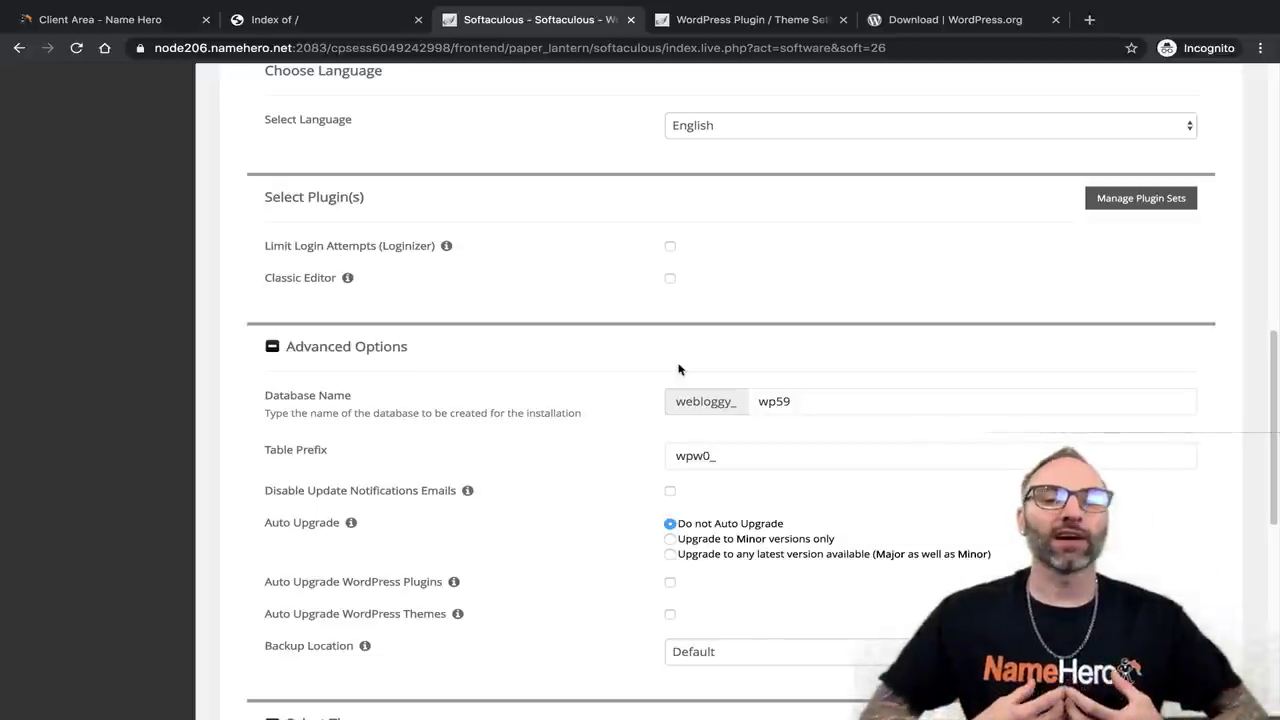
left_click(263, 400)
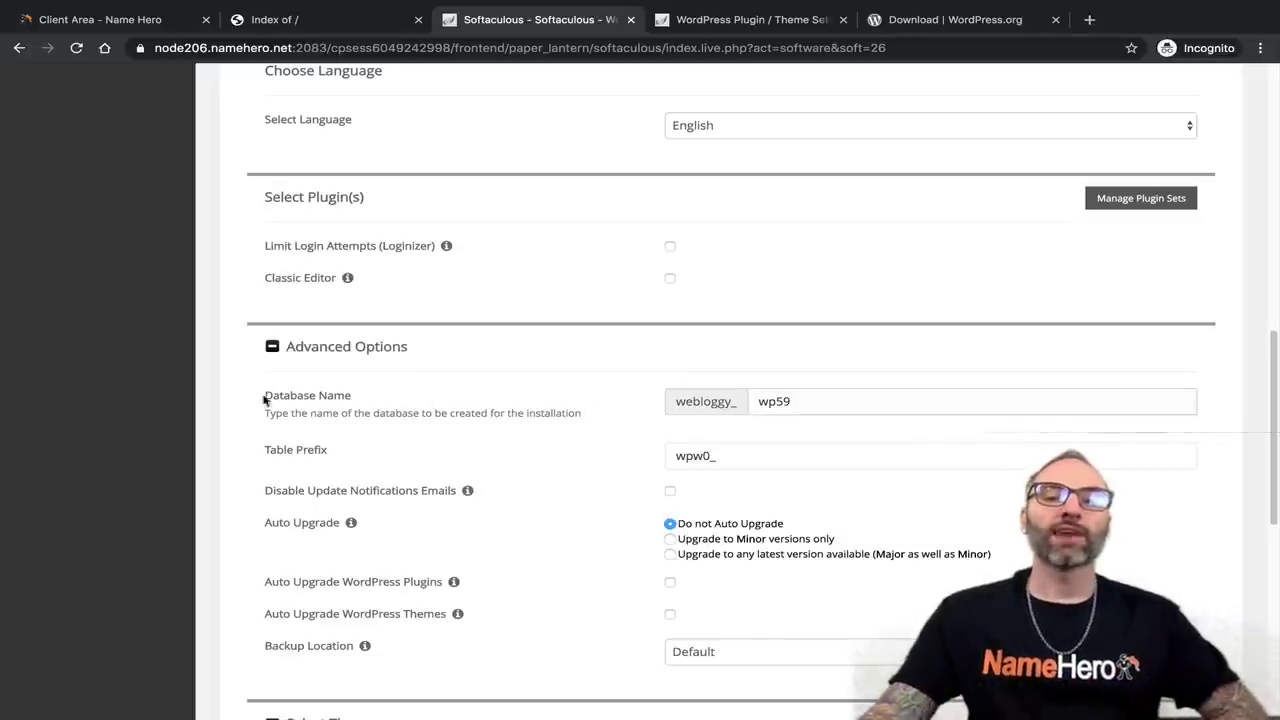
left_click(774, 455)
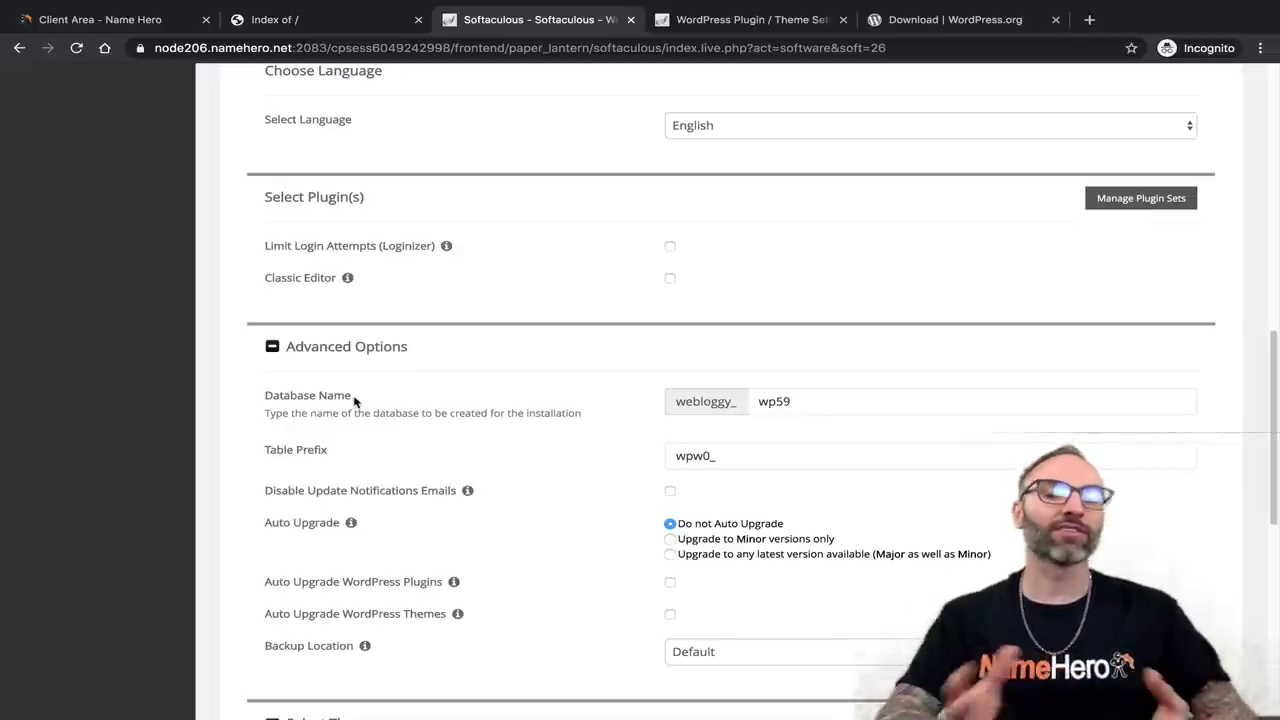
left_click(800, 403)
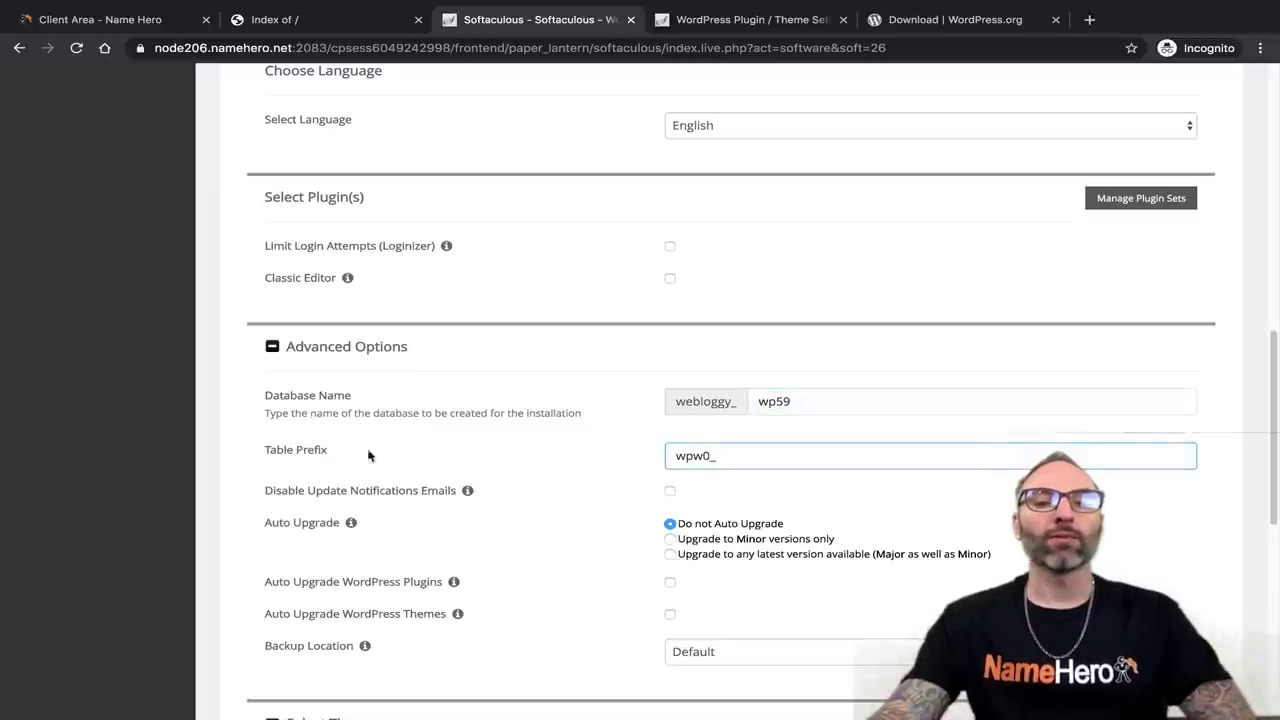
left_click(724, 452)
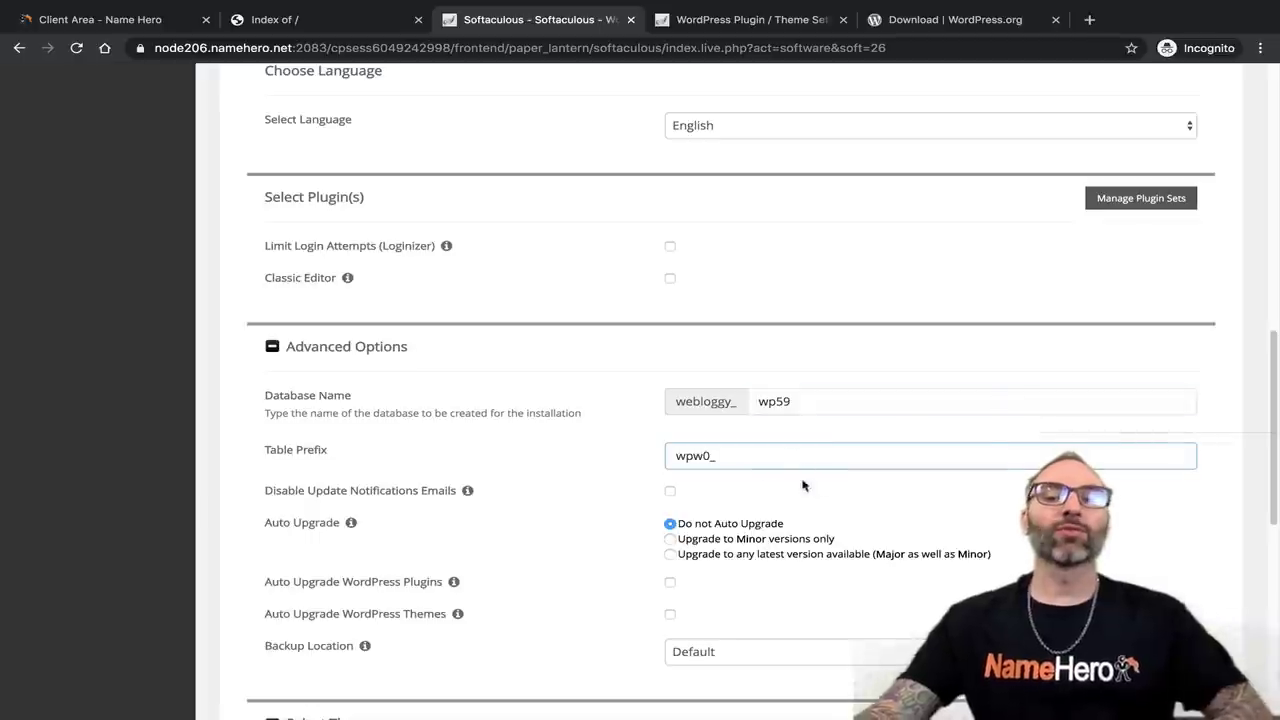
left_click_drag(720, 455, 662, 457)
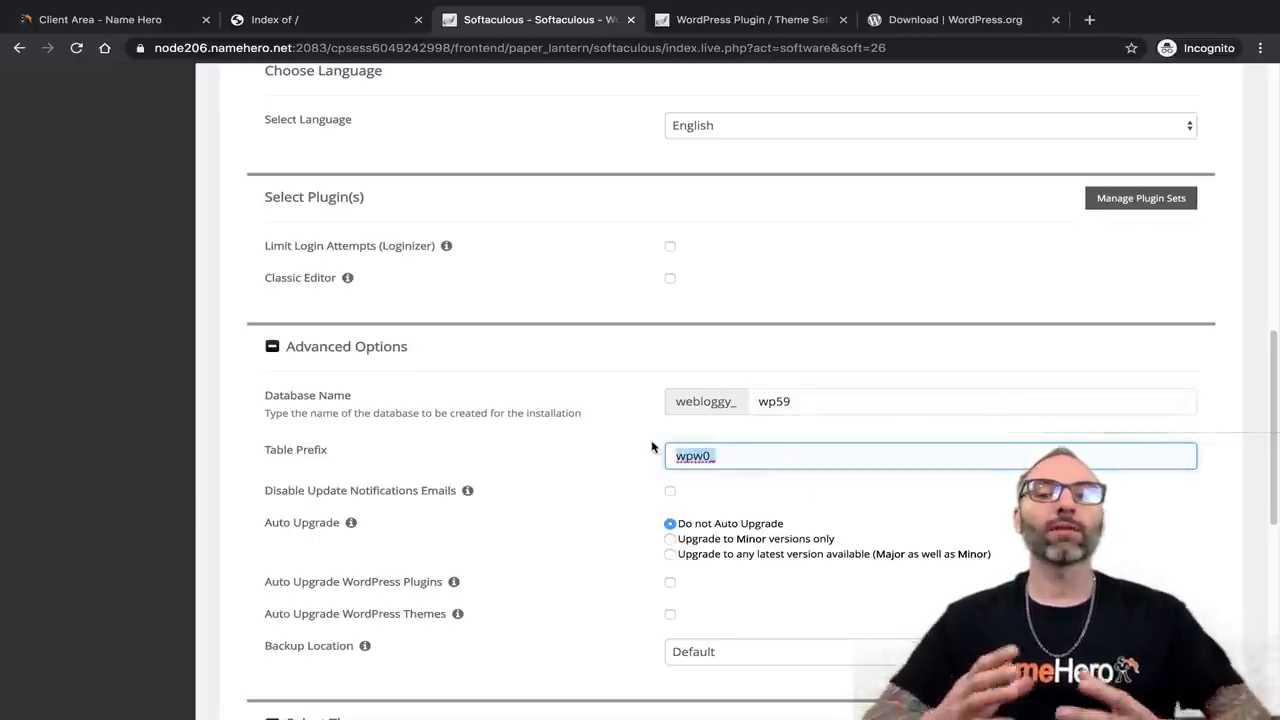
left_click(722, 457)
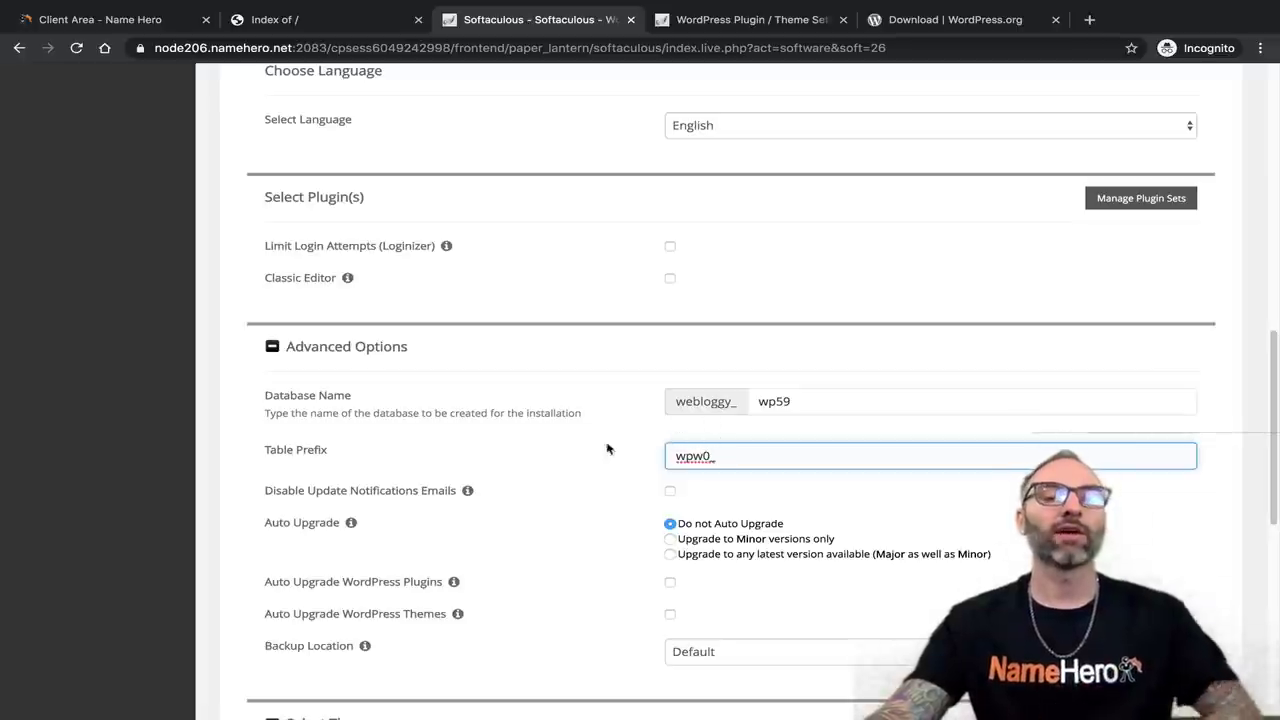
scroll(742, 496, "down", 1)
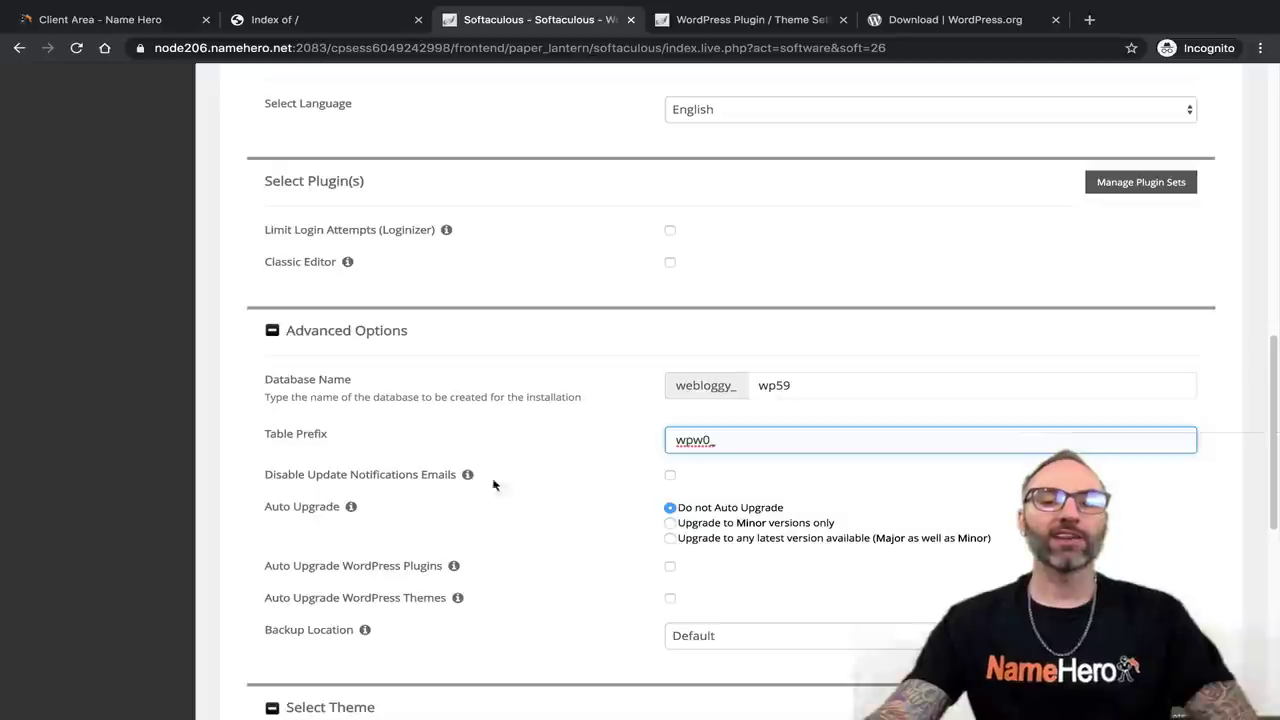
mouse_move(467, 476)
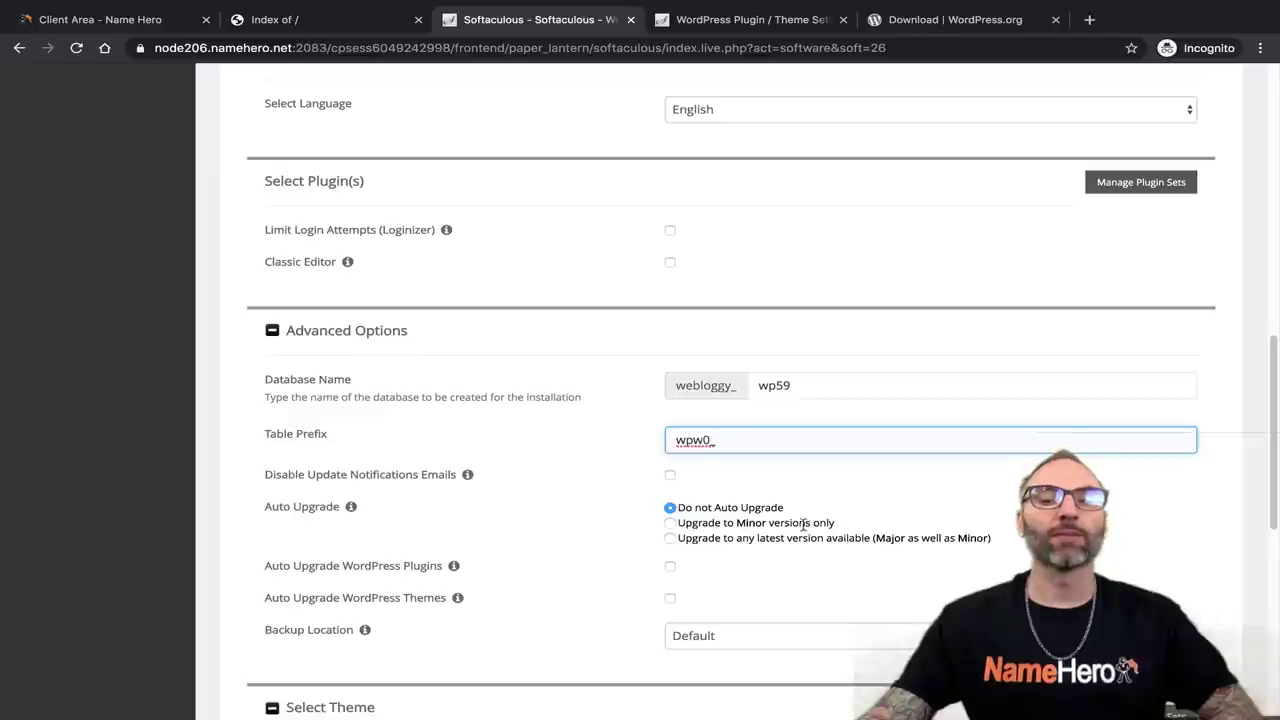
Switch Auto Upgrade from the latest-version option to 'Upgrade to Minor versions only'.
left_click(670, 538)
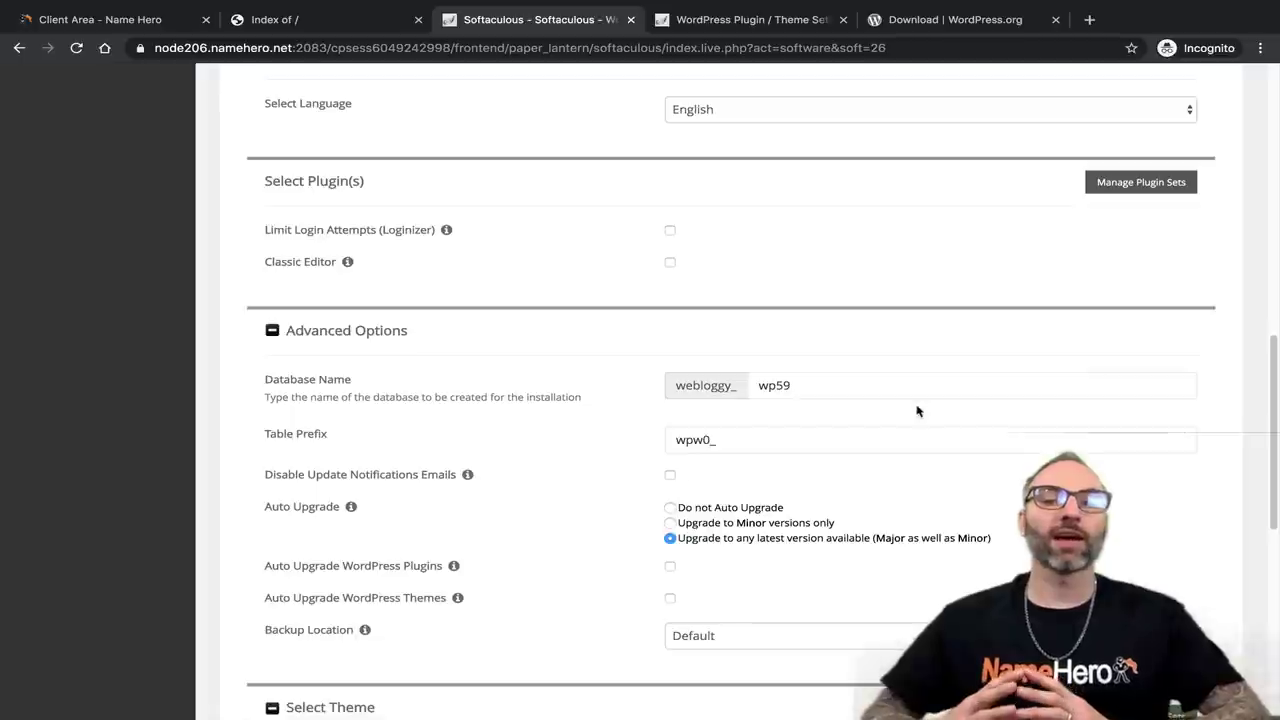
left_click(670, 523)
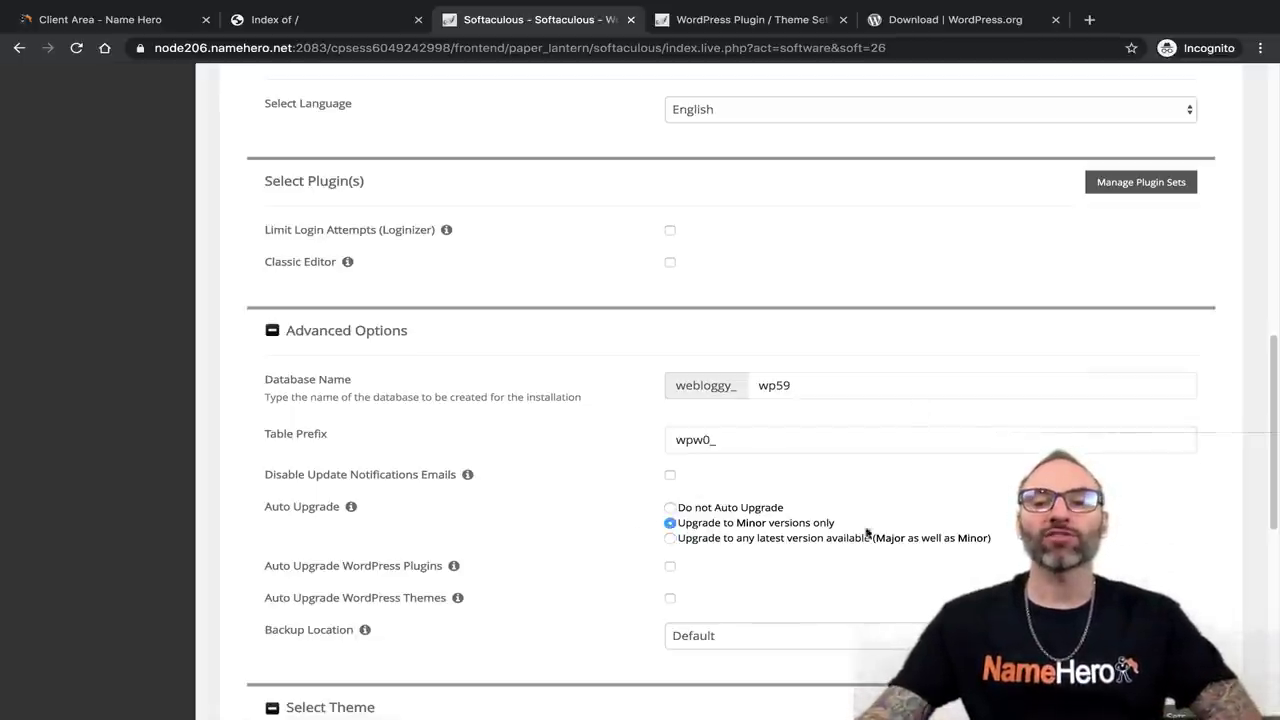
left_click(818, 384)
left_click(806, 441)
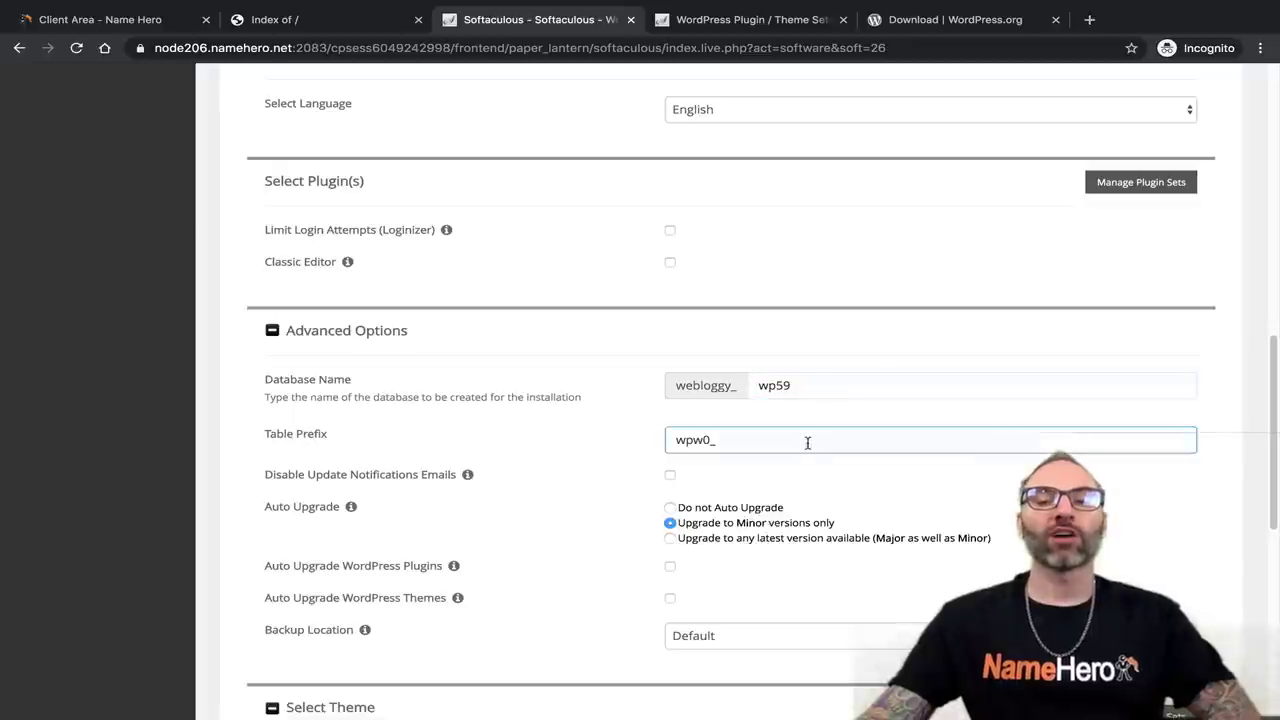
left_click(826, 267)
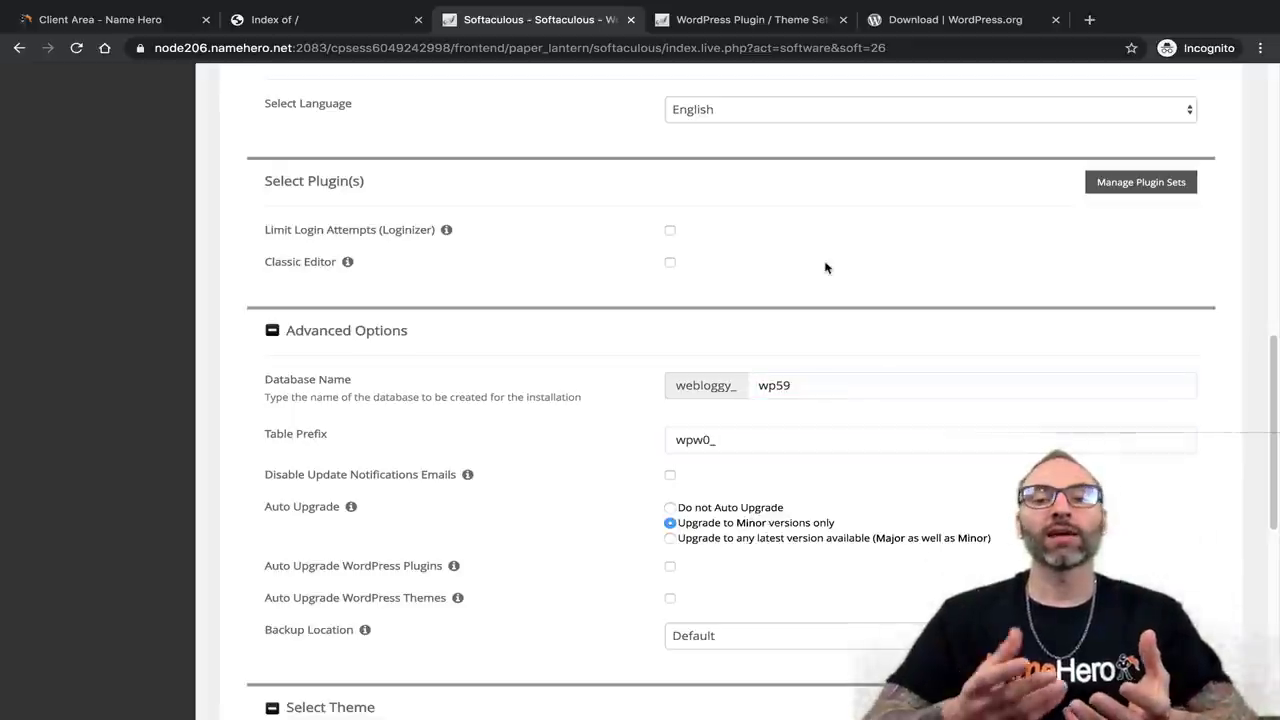
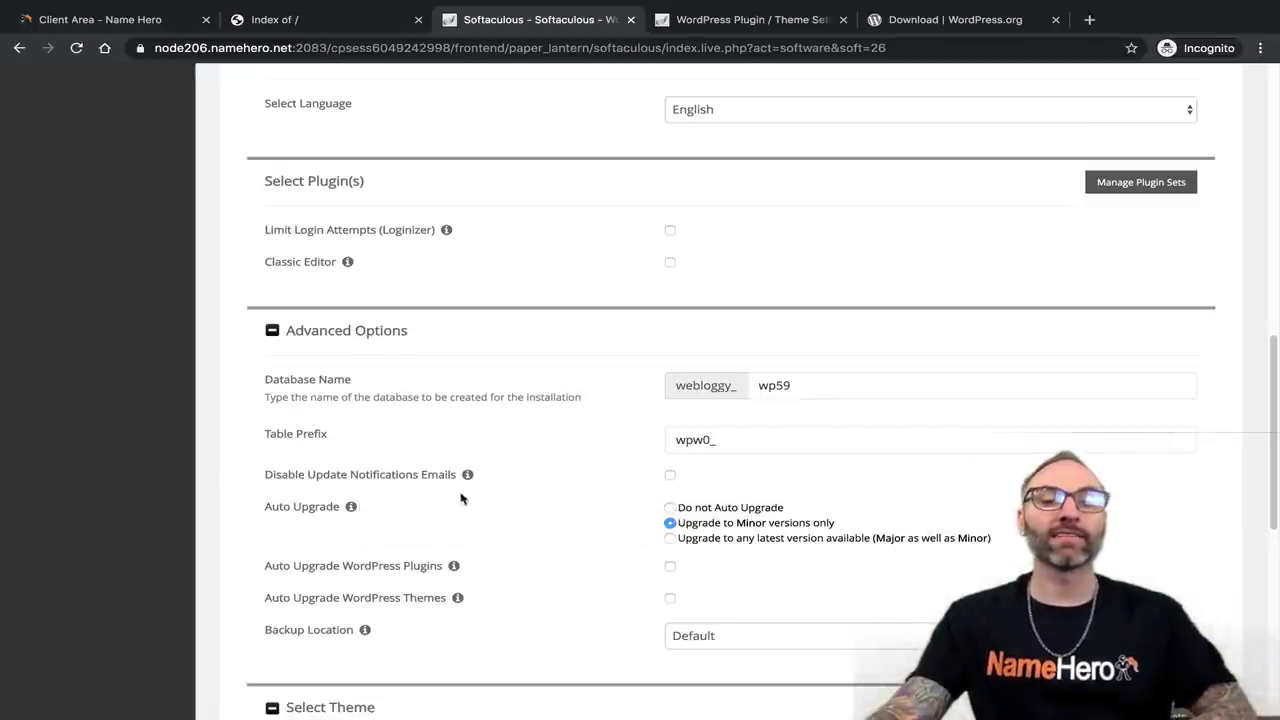
Set auto-upgrade to any latest WordPress version and enable automatic plugin and theme upgrades.
left_click(670, 538)
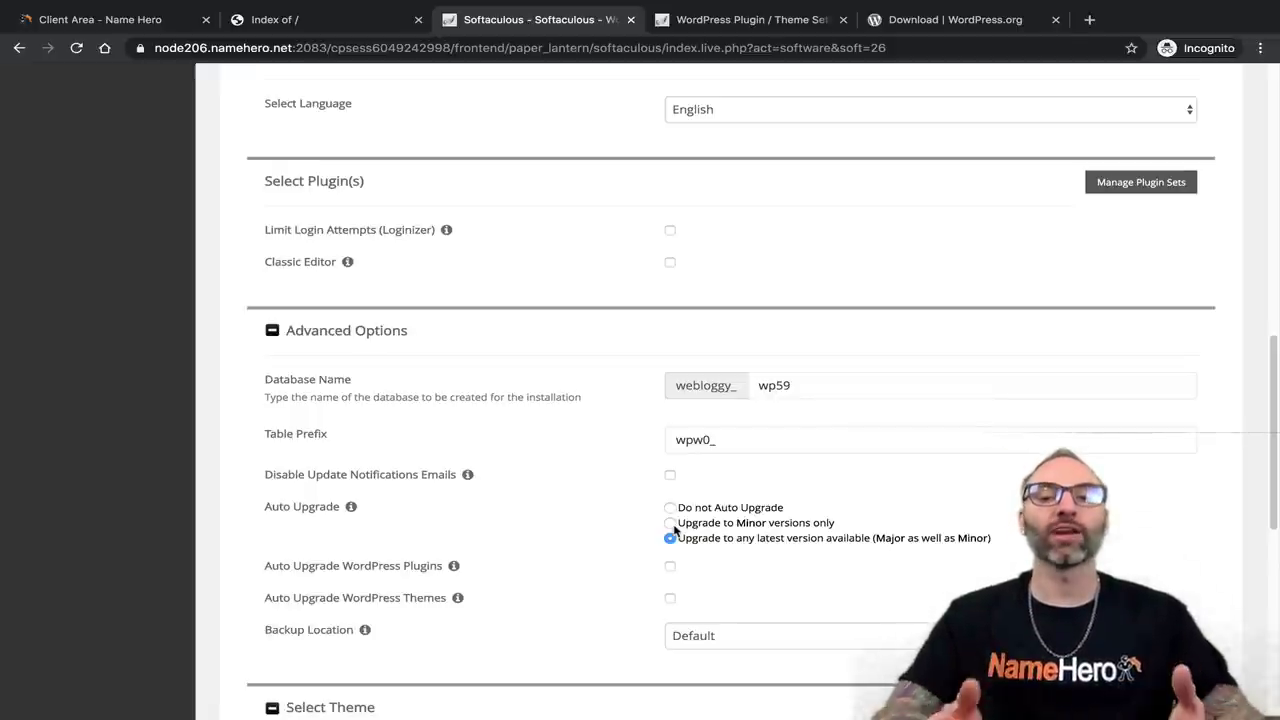
scroll(640, 500, "down", 1)
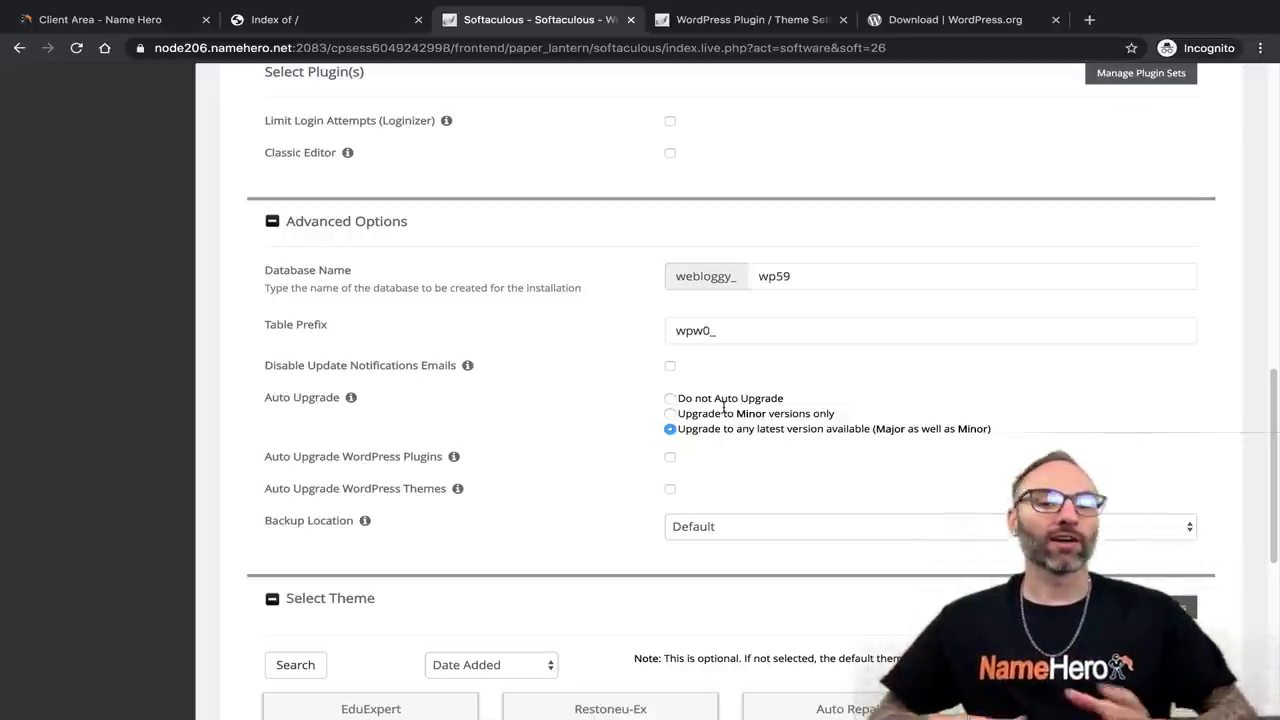
left_click(670, 457)
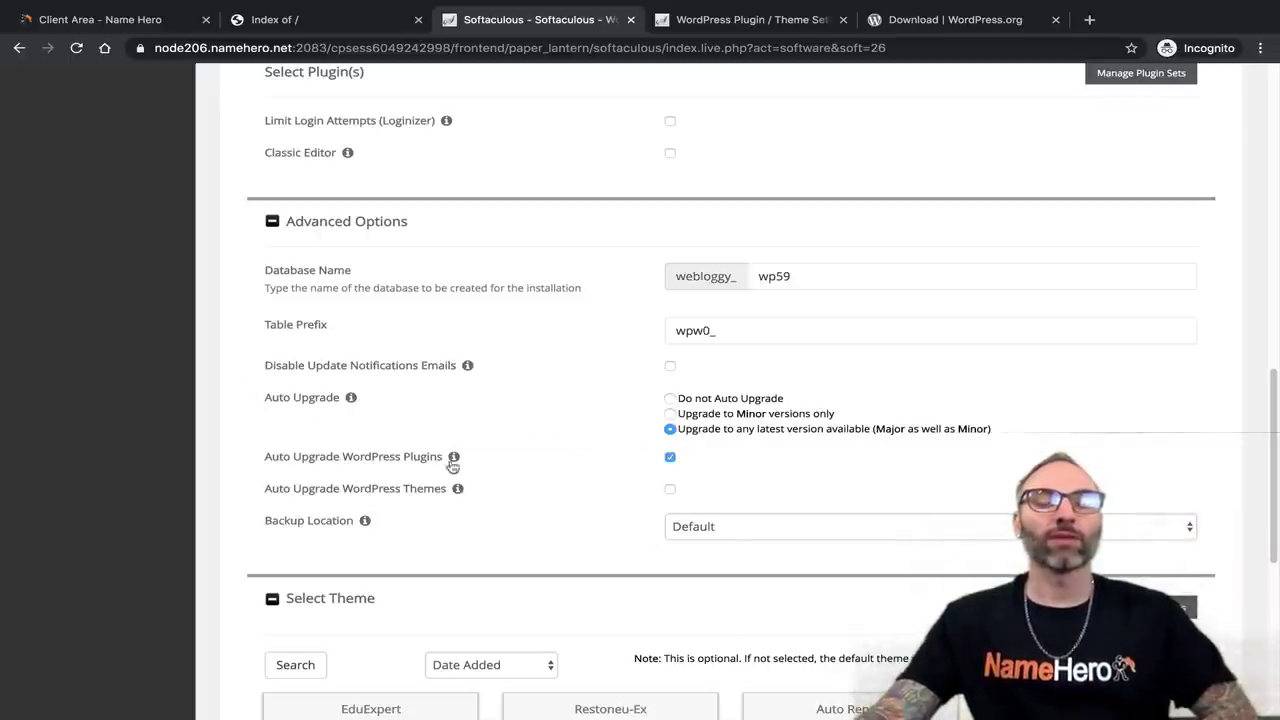
mouse_move(453, 460)
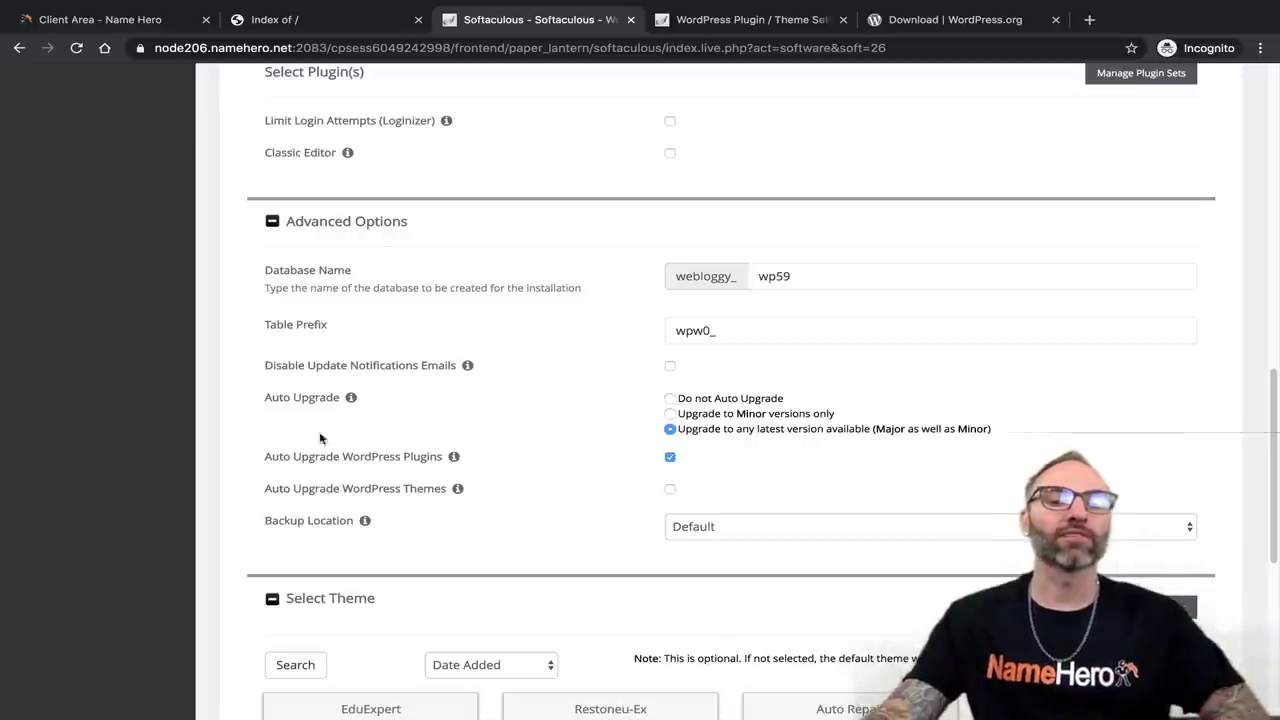
left_click(670, 489)
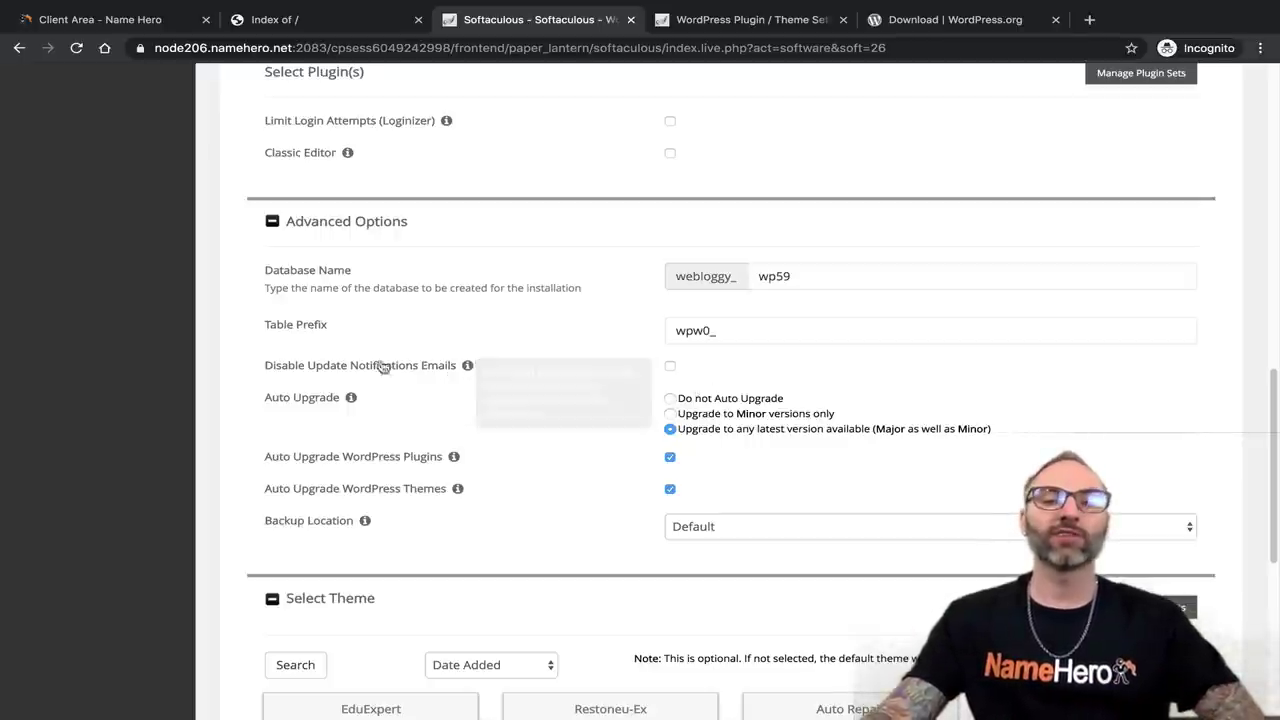
Leave the backup location at Default after briefly trying Local Folder.
left_click(700, 527)
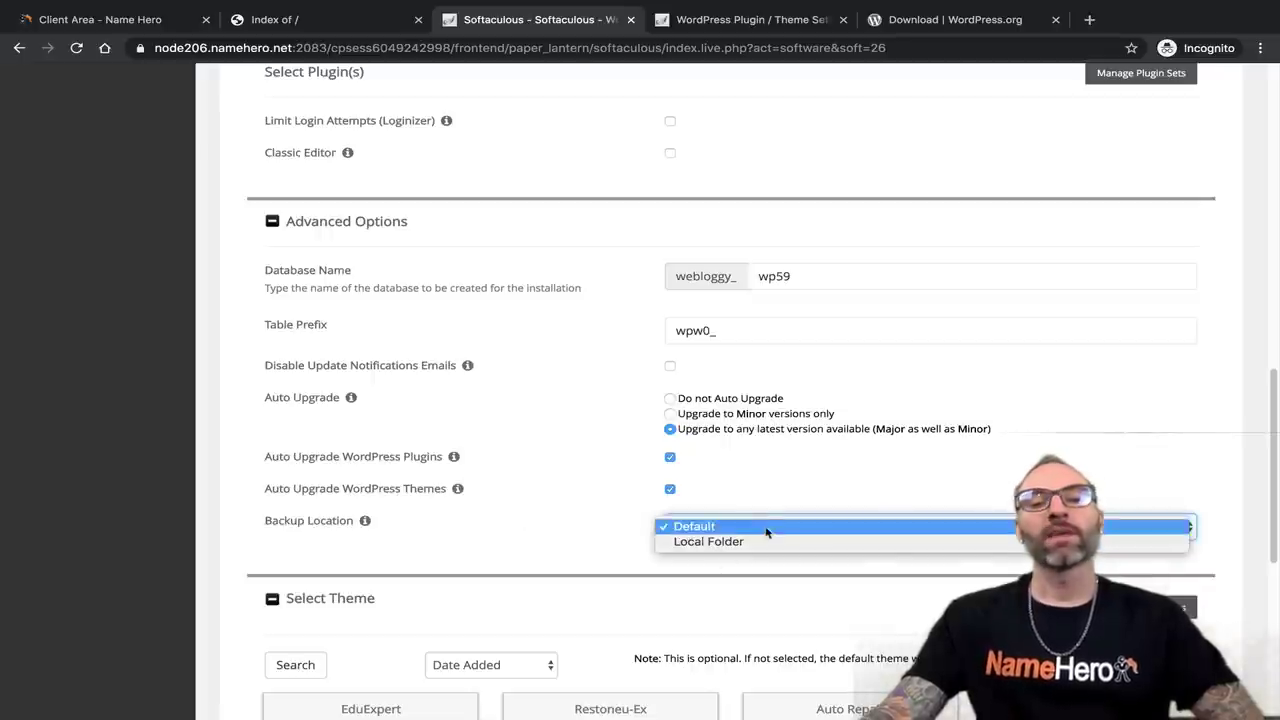
left_click(758, 541)
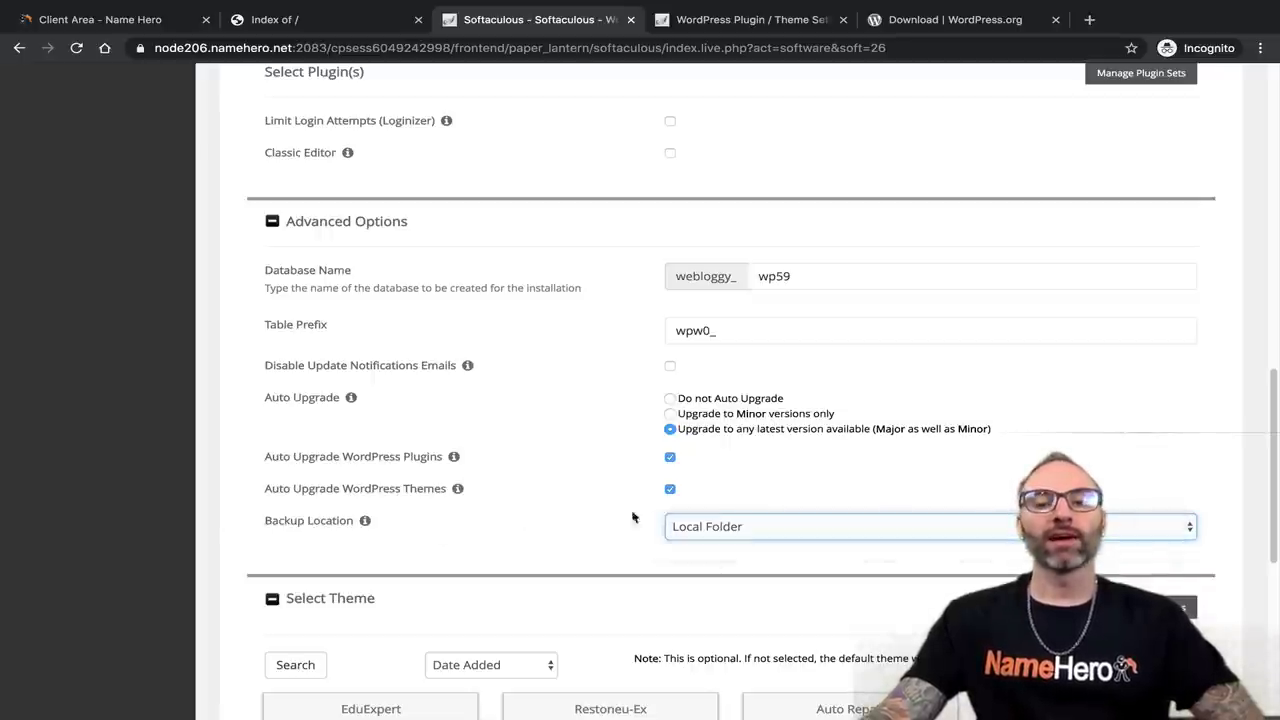
left_click(728, 529)
left_click(800, 513)
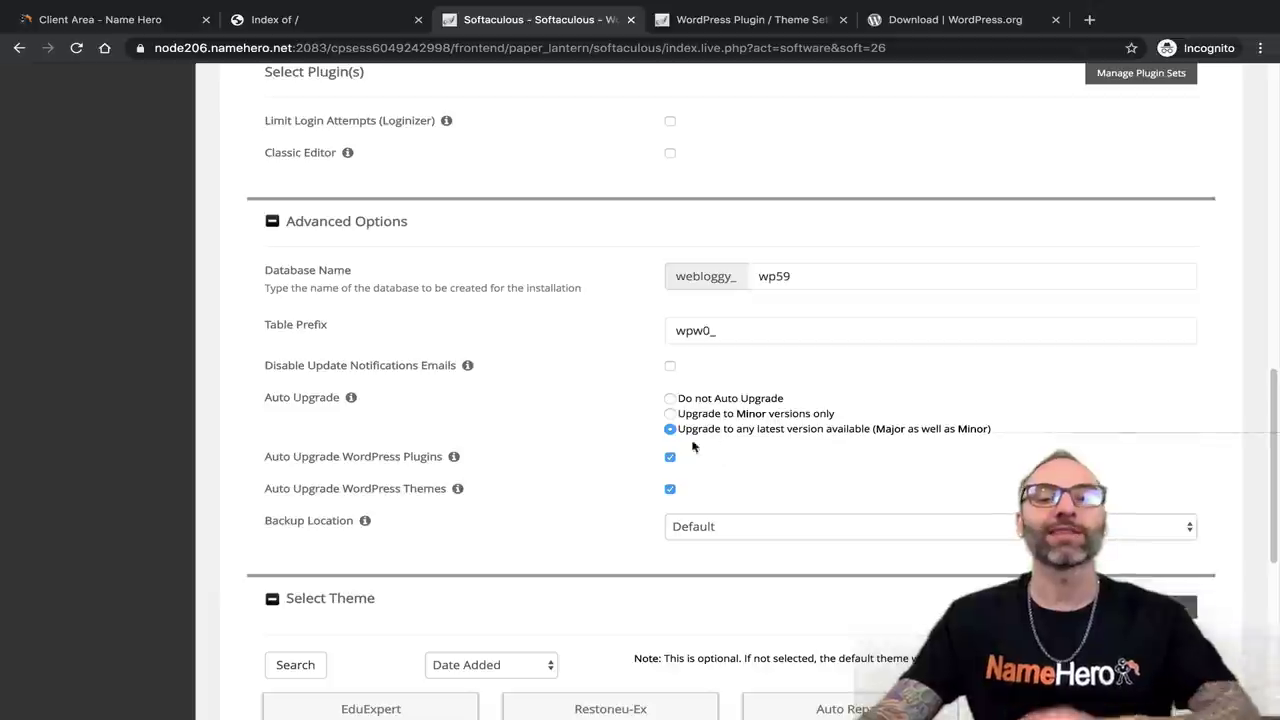
Collapse the Advanced Options section so the theme choices show.
left_click(275, 226)
left_click(272, 222)
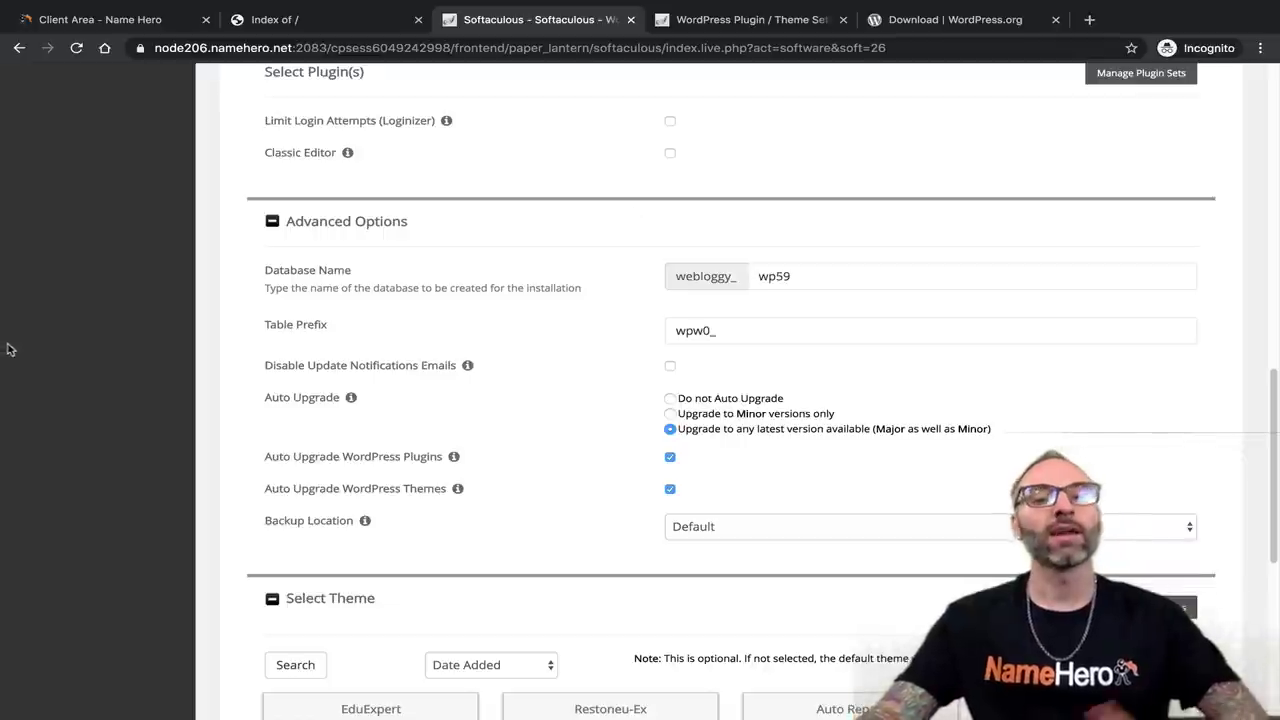
left_click(270, 229)
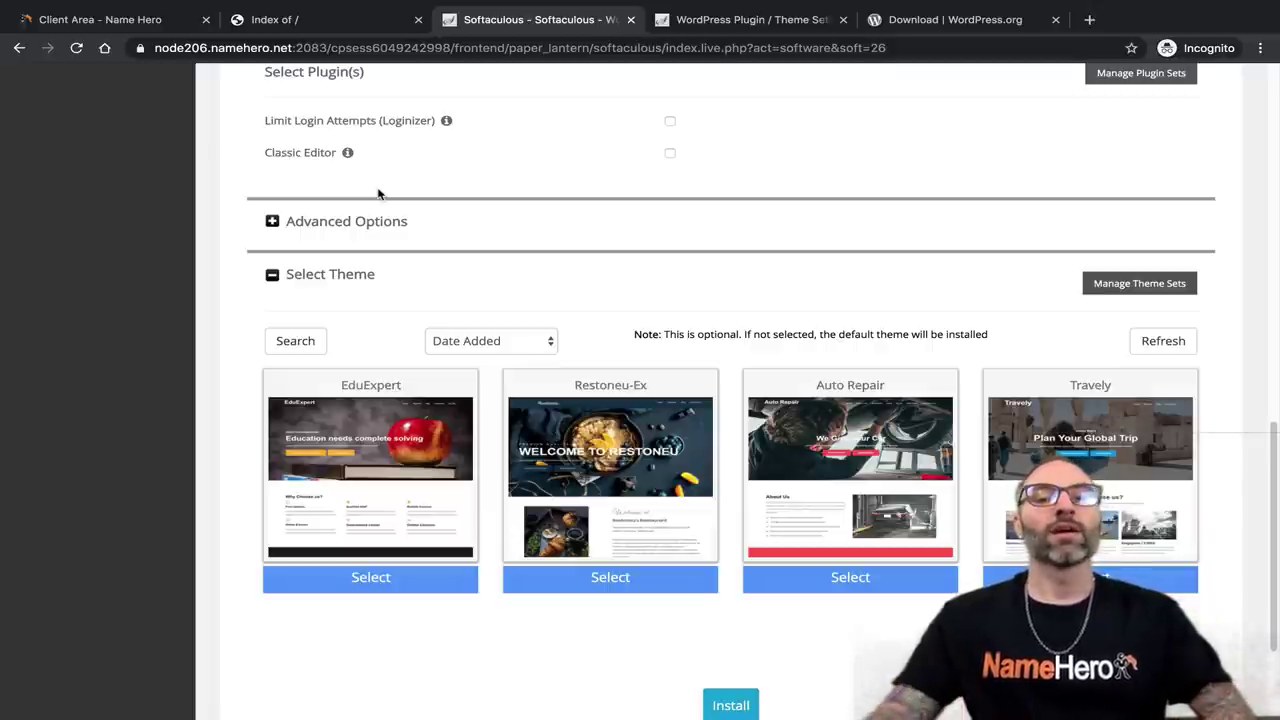
scroll(345, 270, "down", 1)
mouse_move(560, 452)
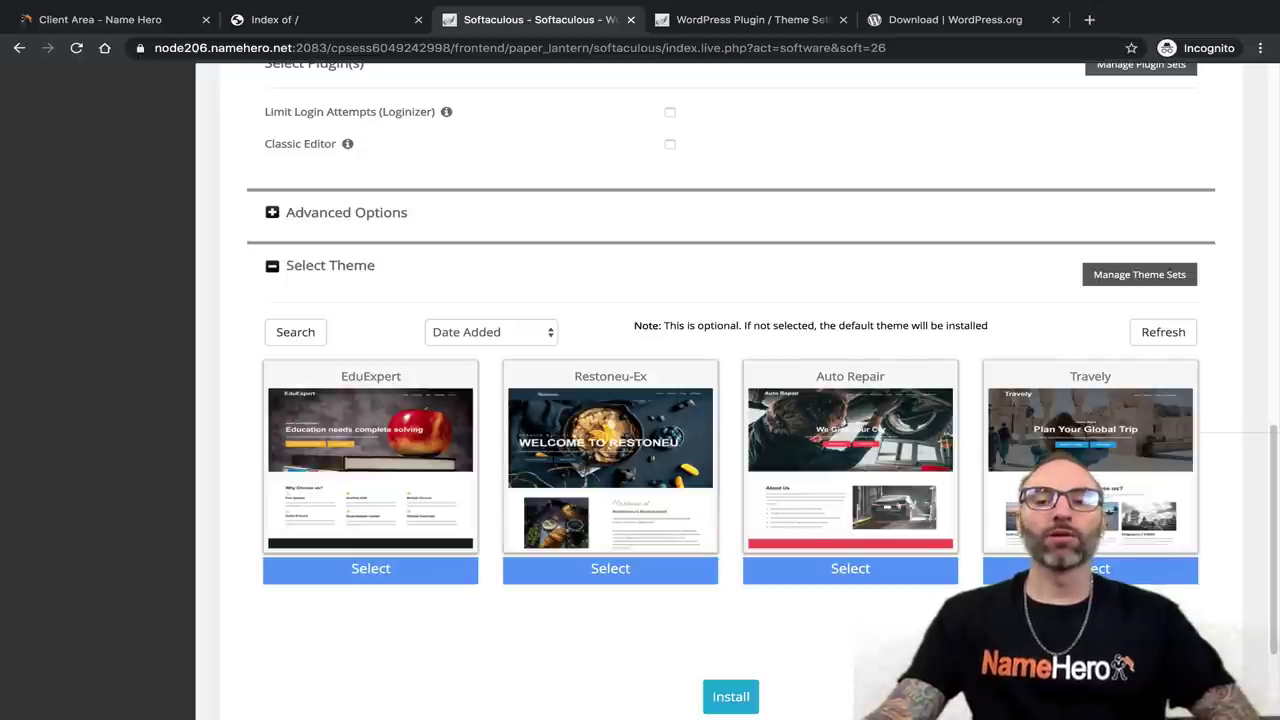
mouse_move(1060, 490)
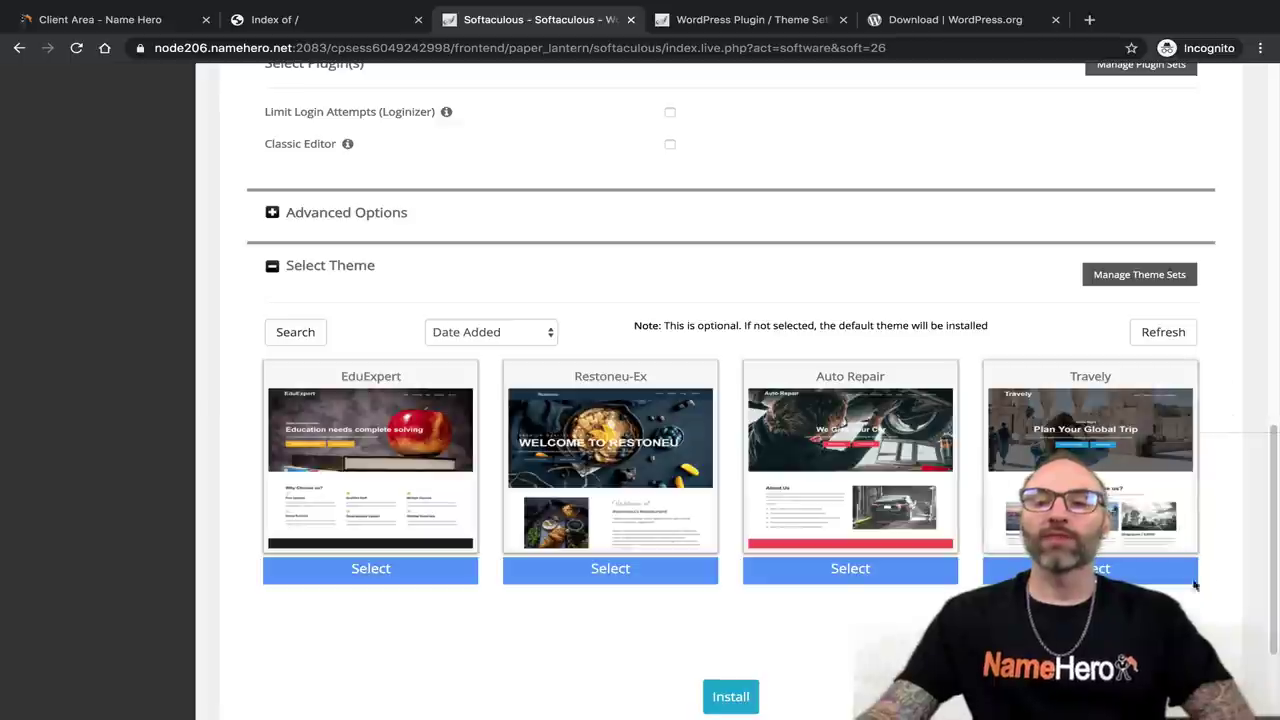
left_click(1183, 627)
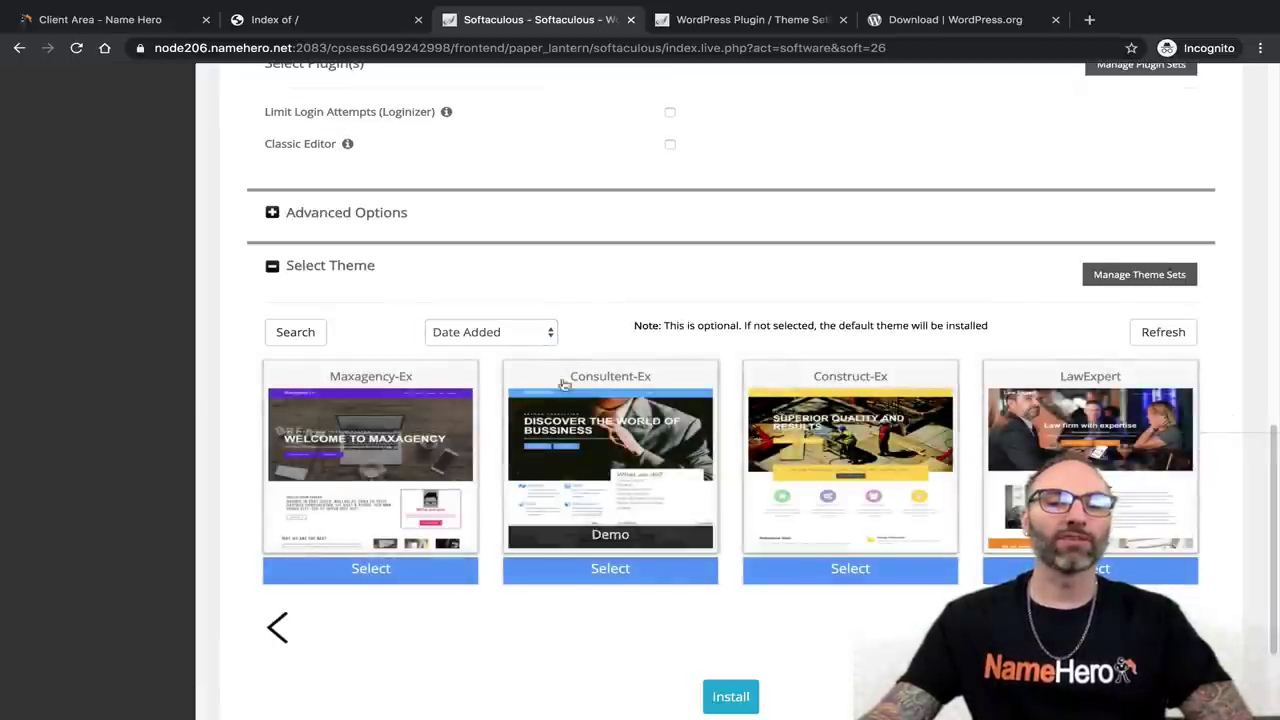
left_click(295, 333)
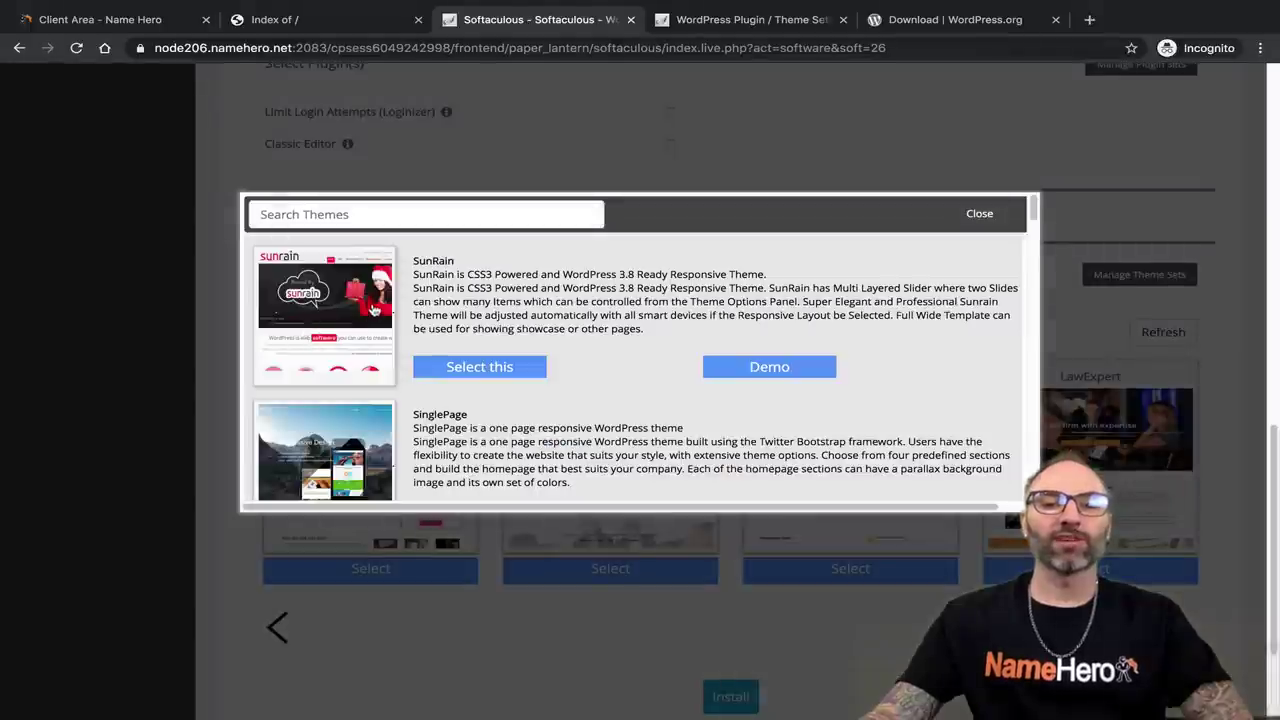
scroll(447, 340, "down", 15)
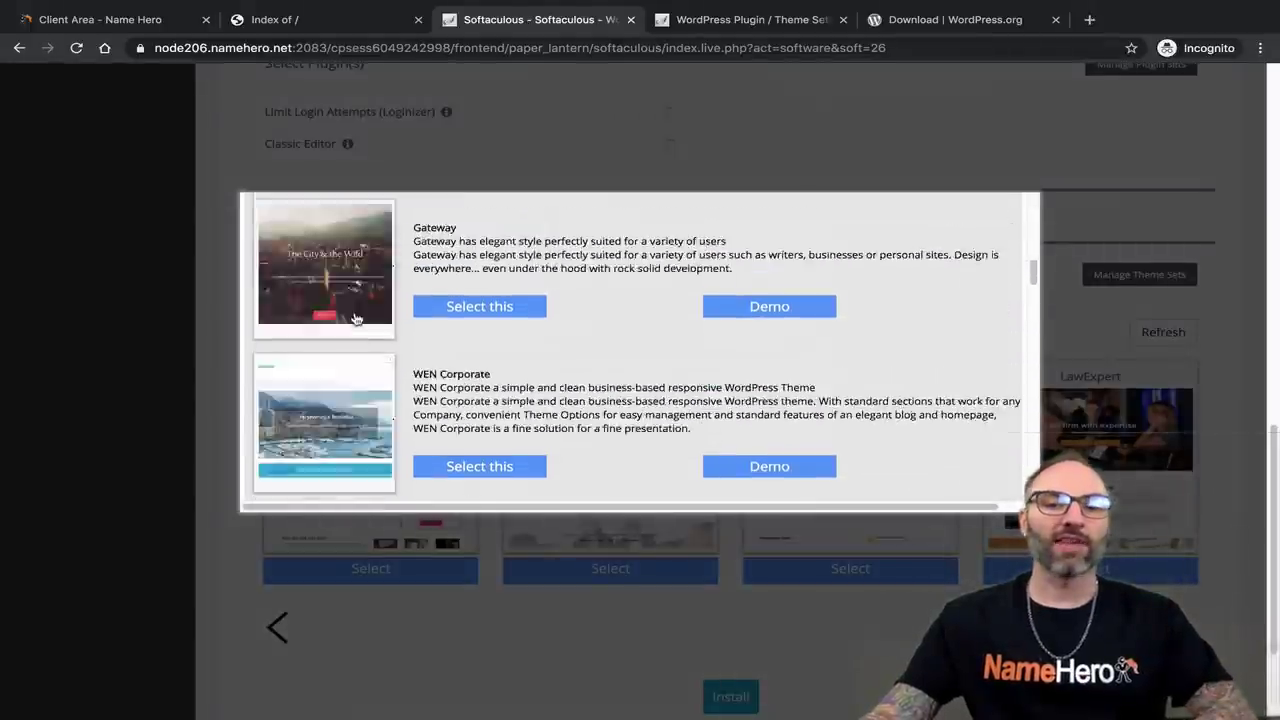
scroll(447, 340, "down", 15)
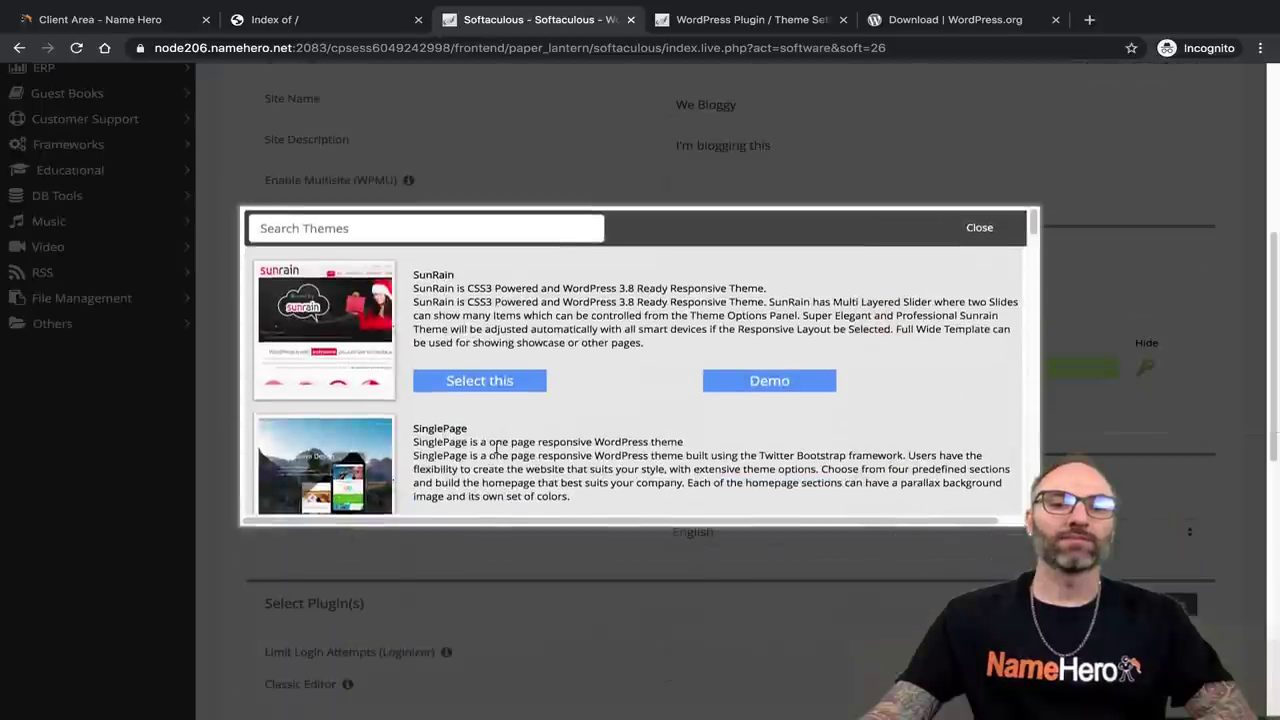
left_click(380, 208)
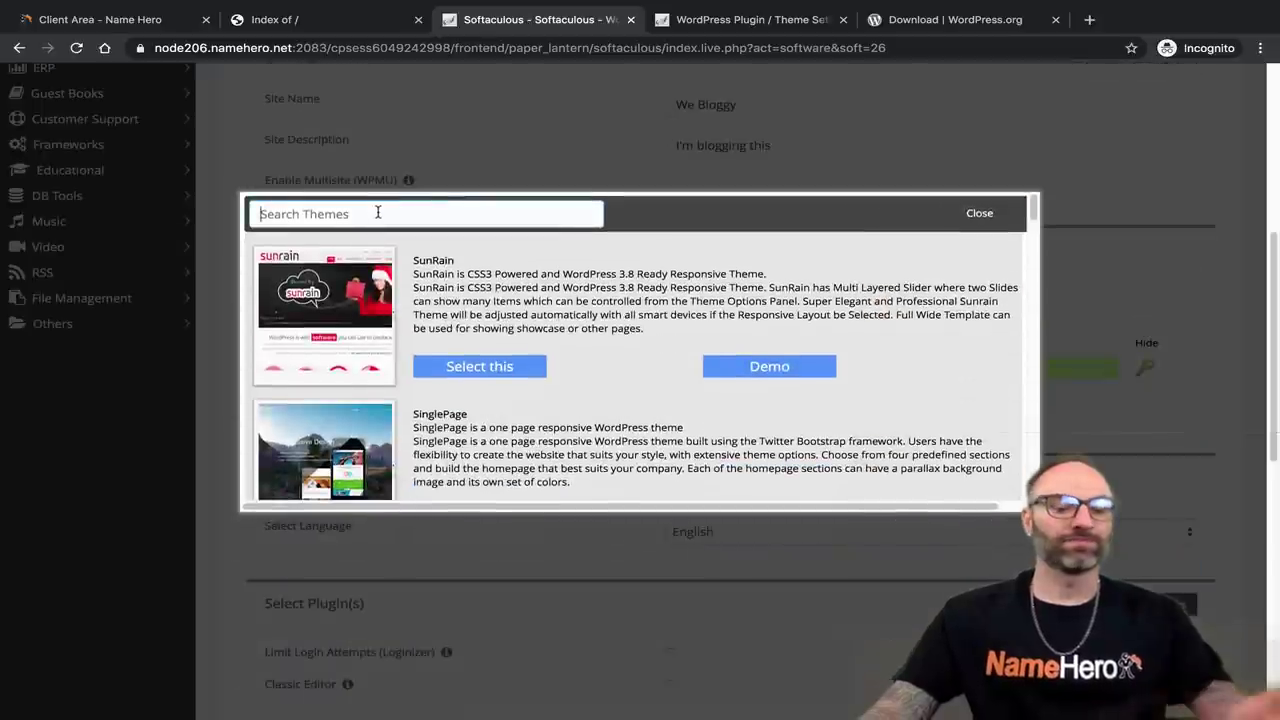
type("plumber")
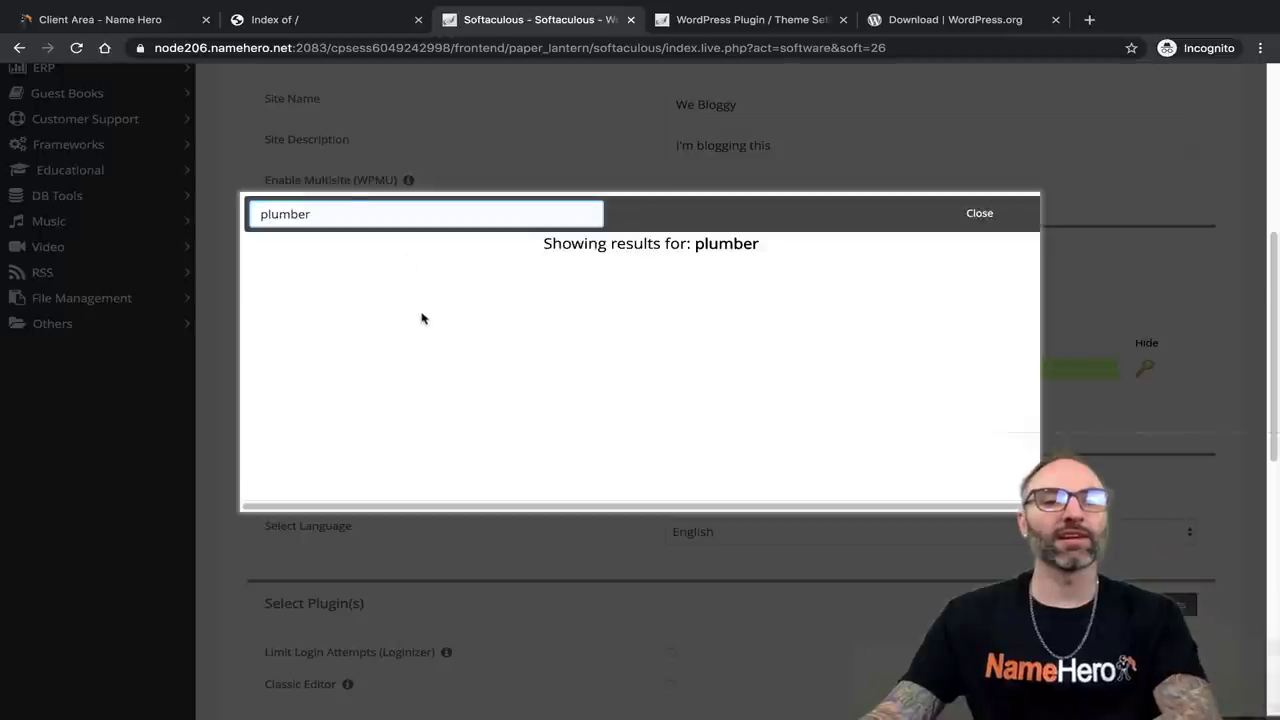
key("BackSpace")
key("ctrl+a")
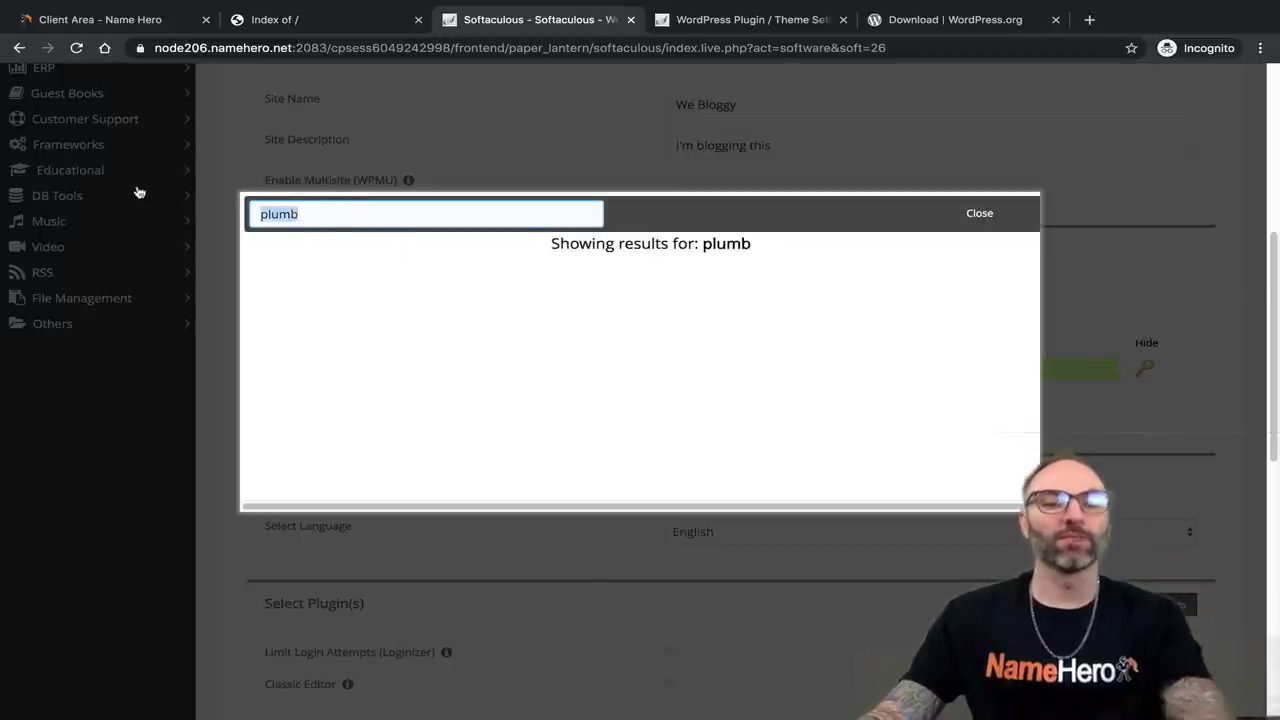
type("service")
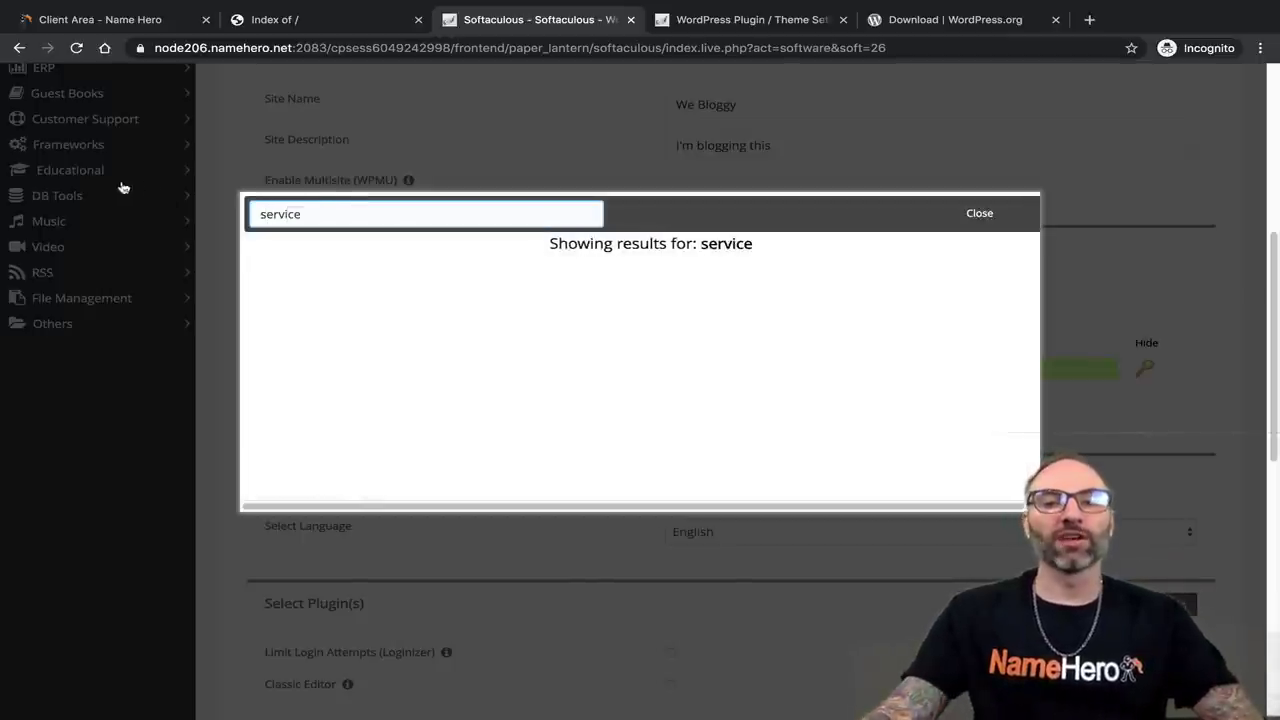
key("ctrl+a")
key("BackSpace")
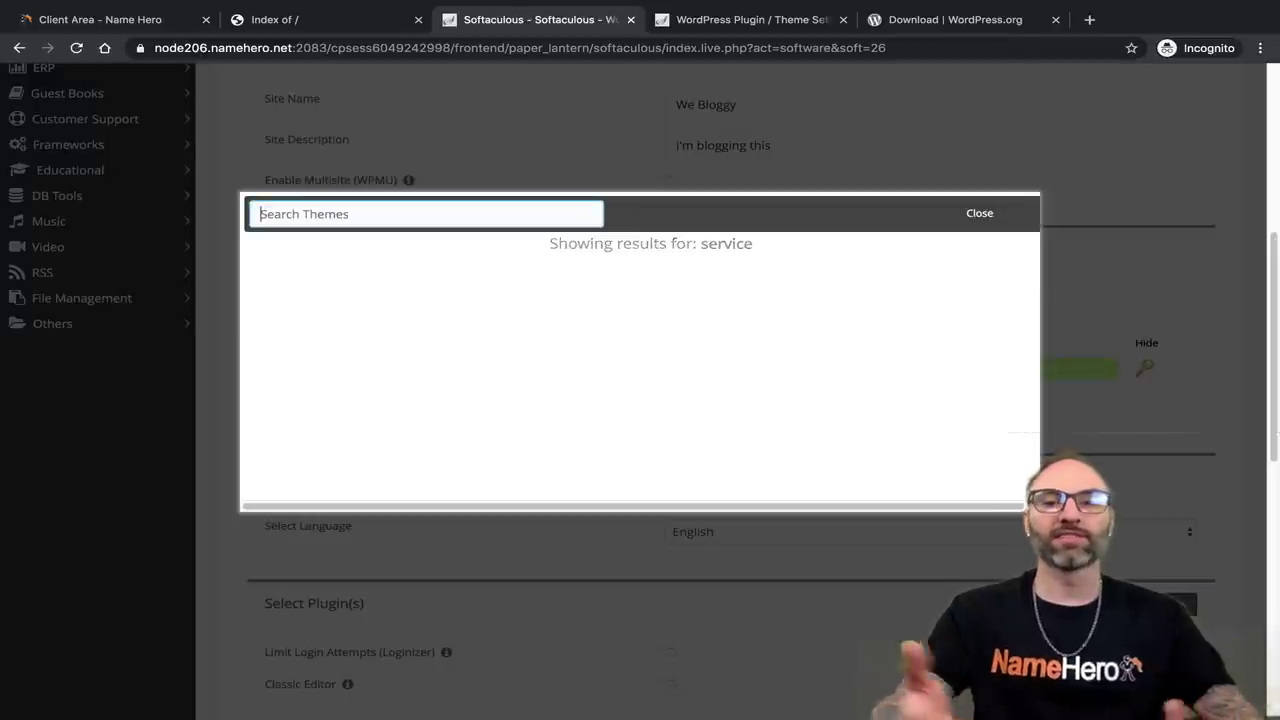
left_click(980, 214)
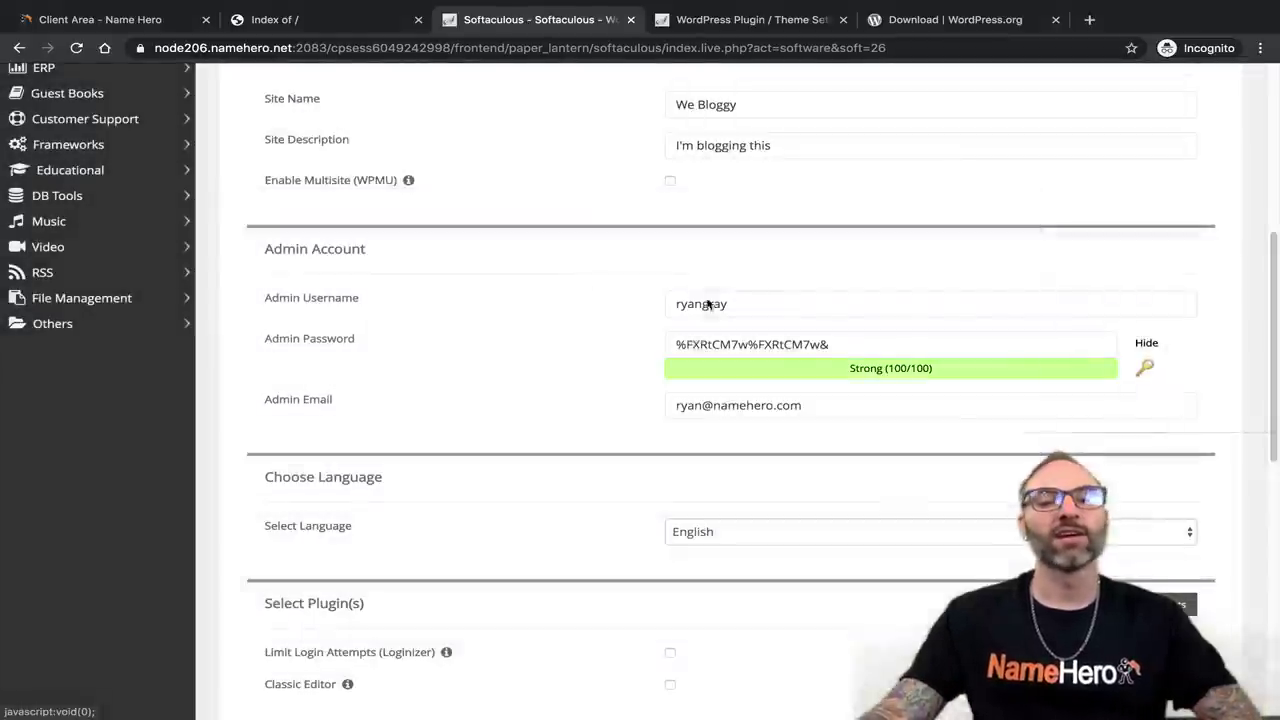
Browse the Hungry theme's live demo, then return to the Softaculous theme gallery.
scroll(489, 400, "down", 5)
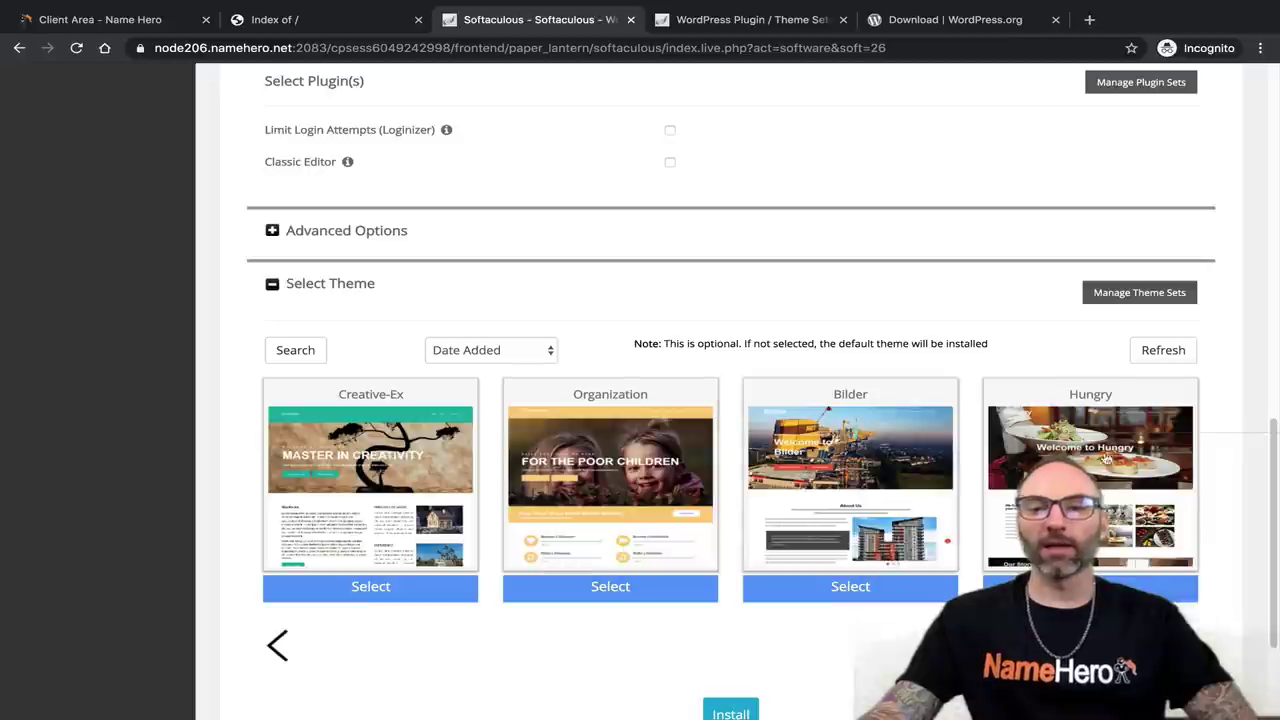
left_click(1090, 552)
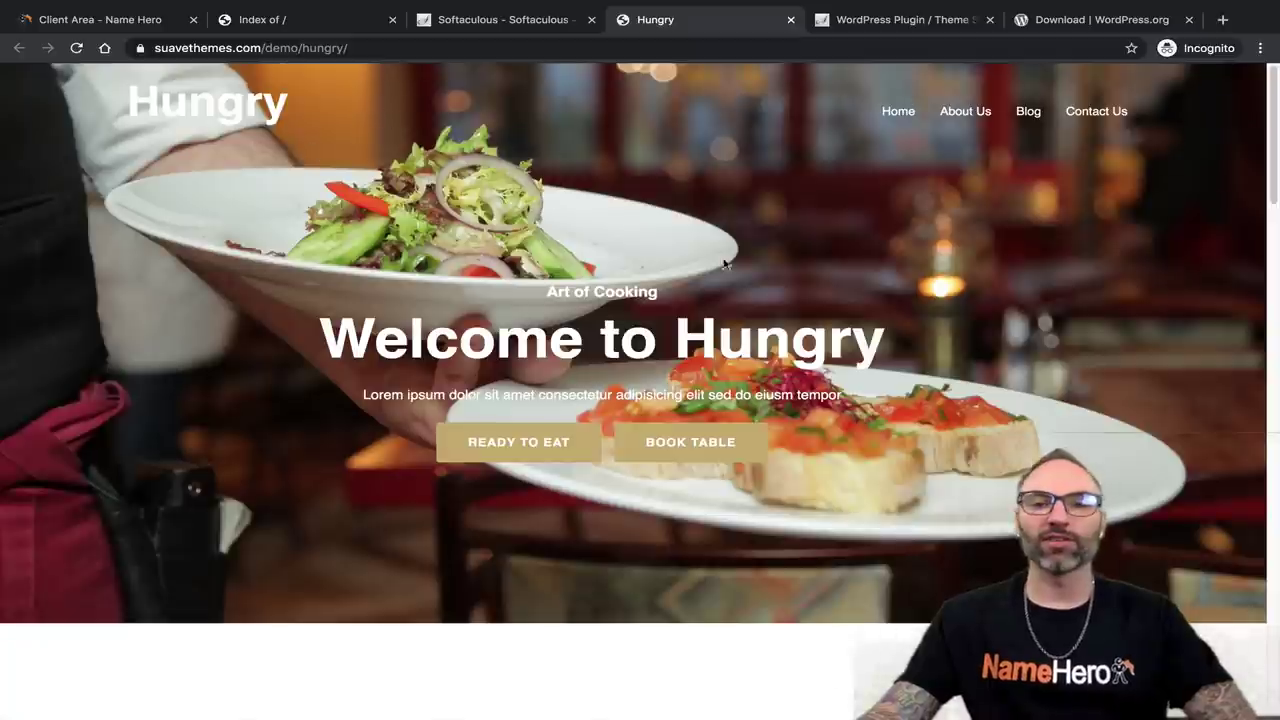
scroll(696, 250, "down", 20)
scroll(597, 253, "down", 8)
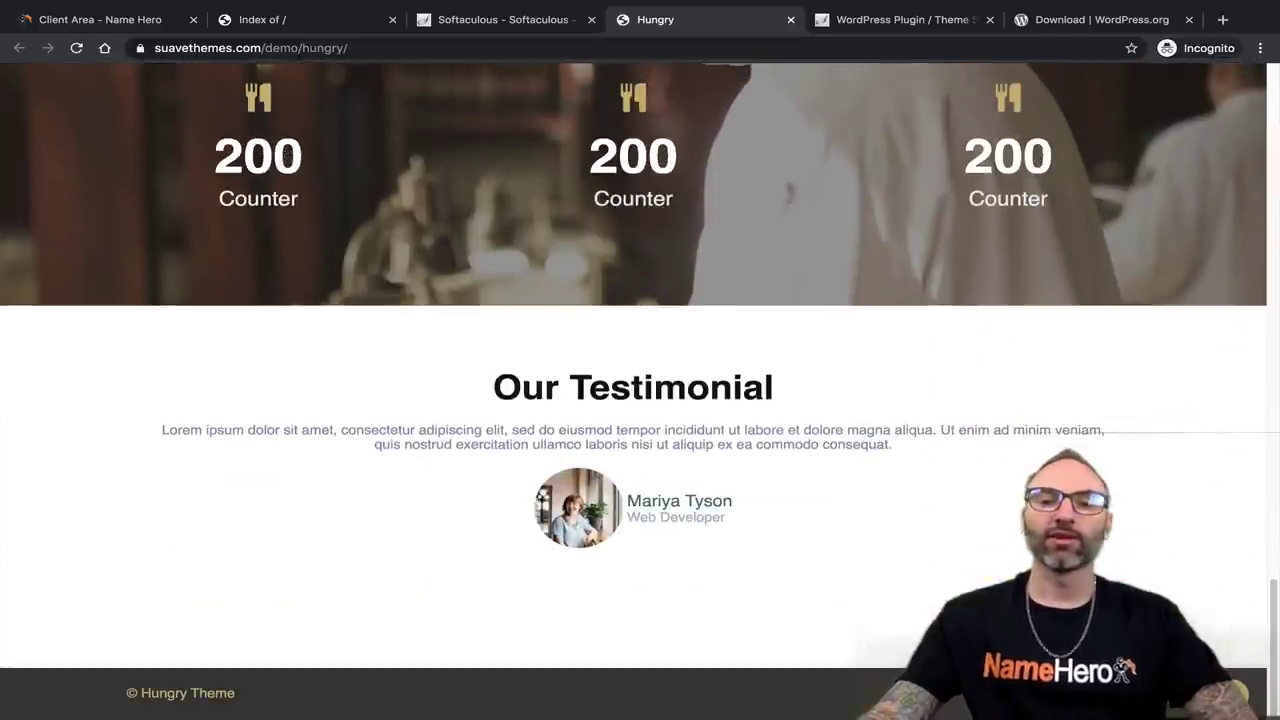
scroll(460, 519, "up", 10)
scroll(460, 519, "up", 10)
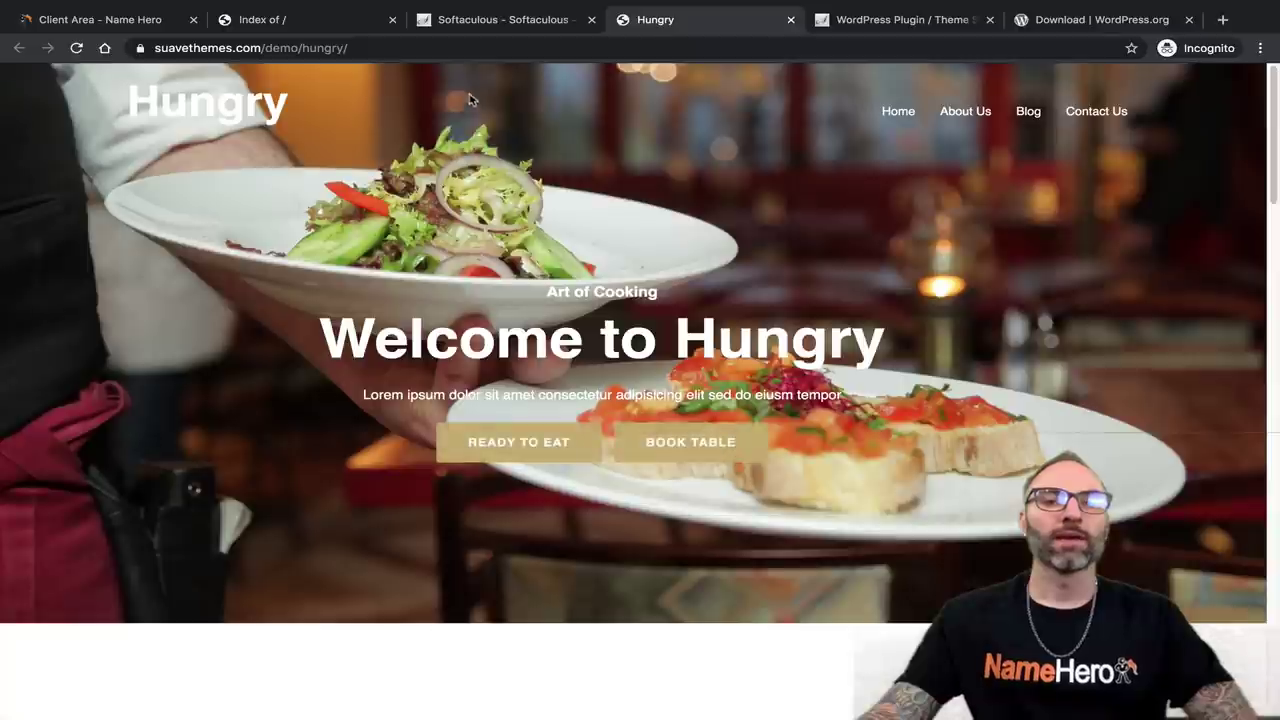
left_click(471, 30)
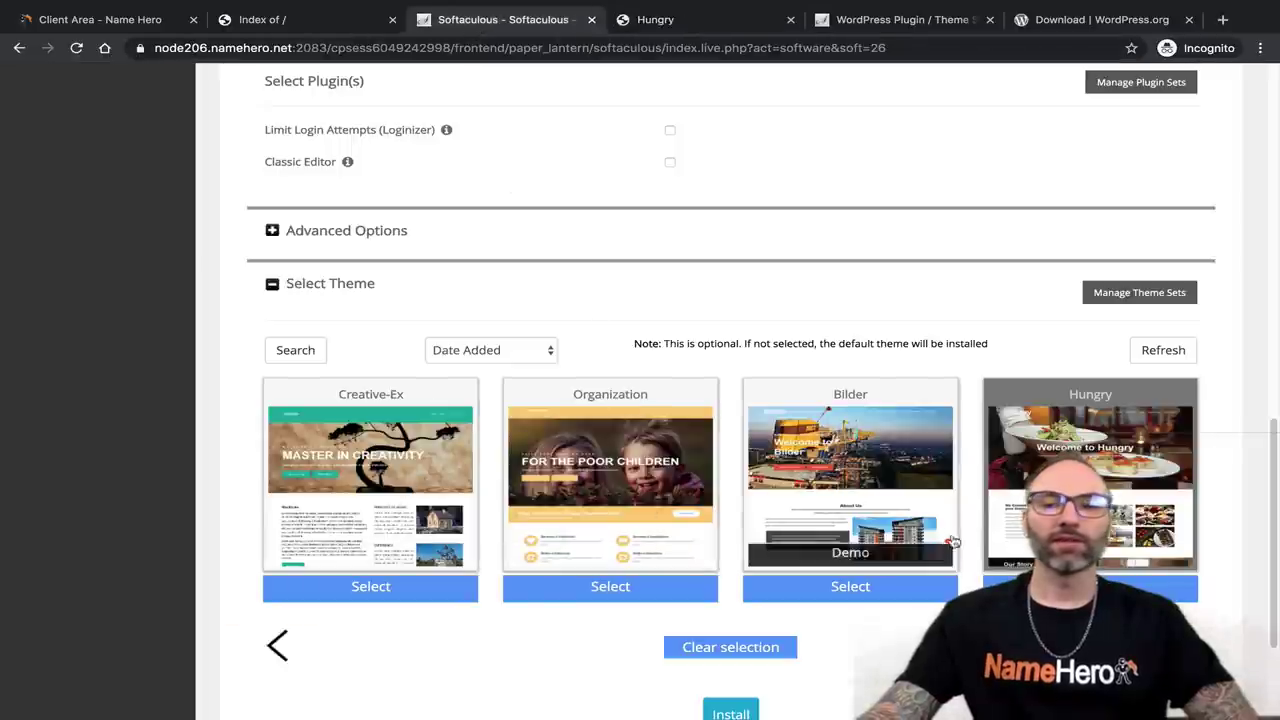
Page forward four sets of themes and open the Writee theme's demo page.
left_click(1183, 645)
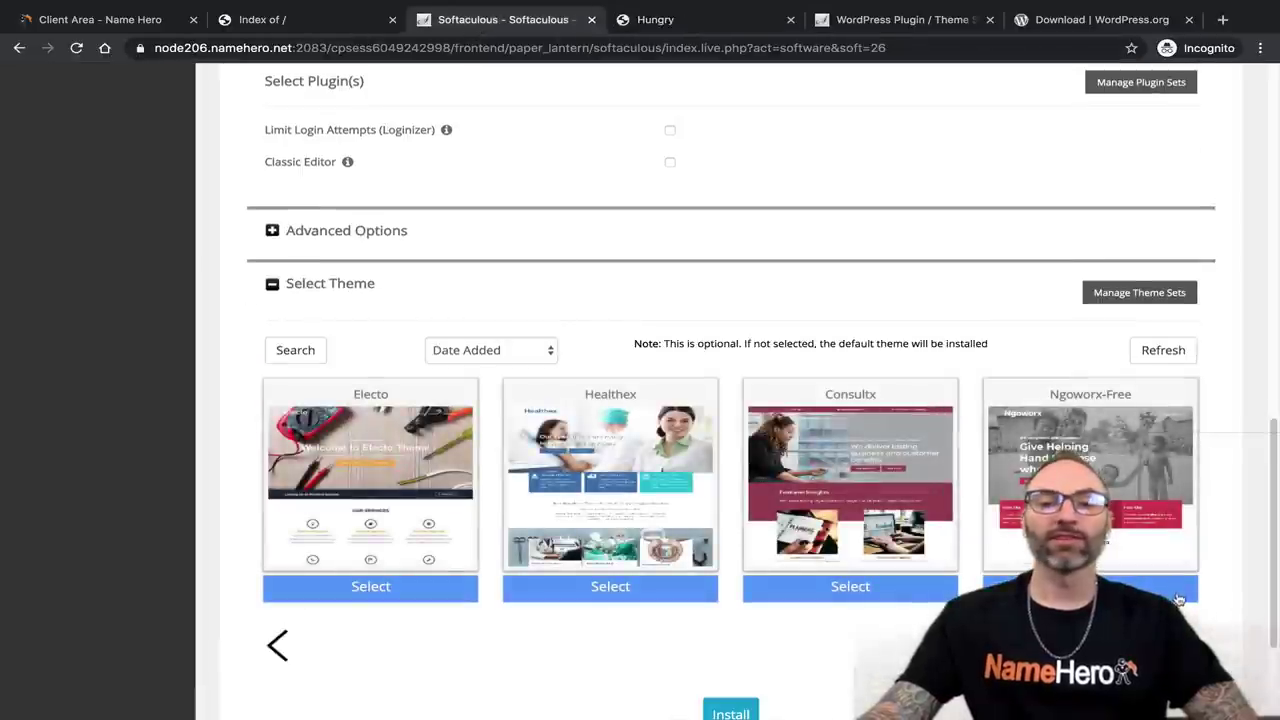
left_click(1183, 645)
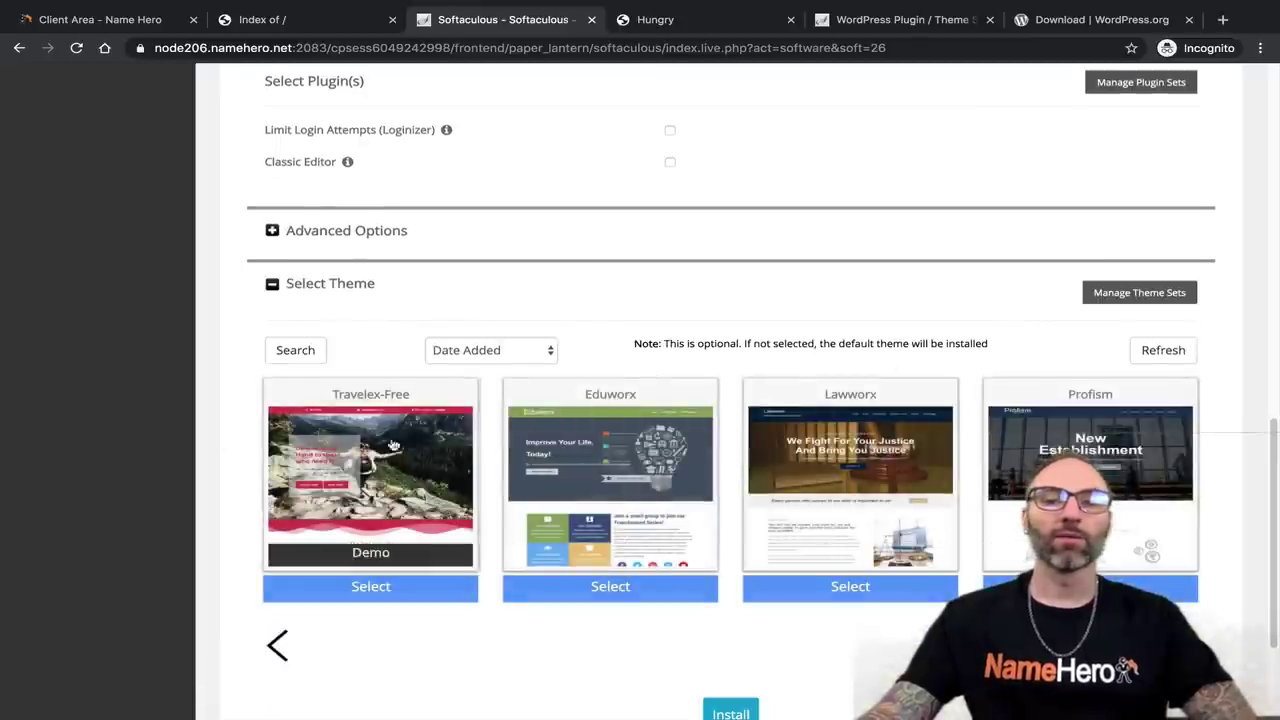
left_click(1183, 645)
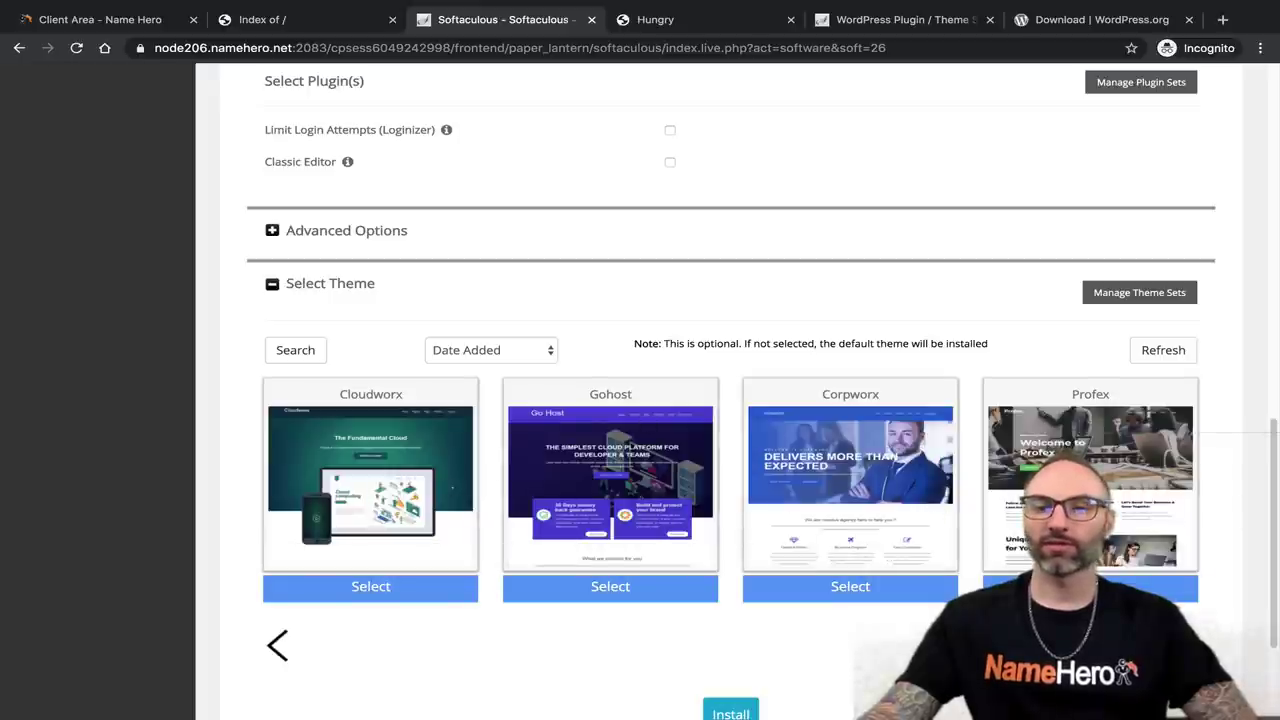
left_click(1183, 645)
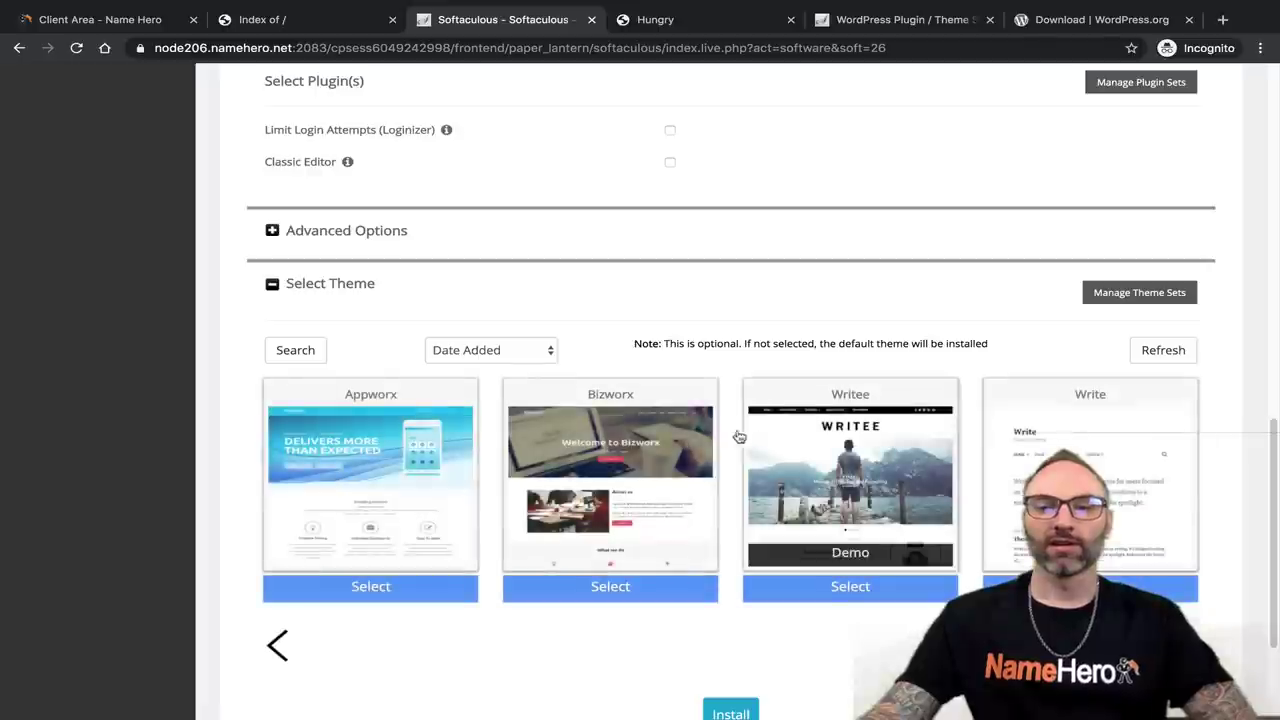
left_click(850, 551)
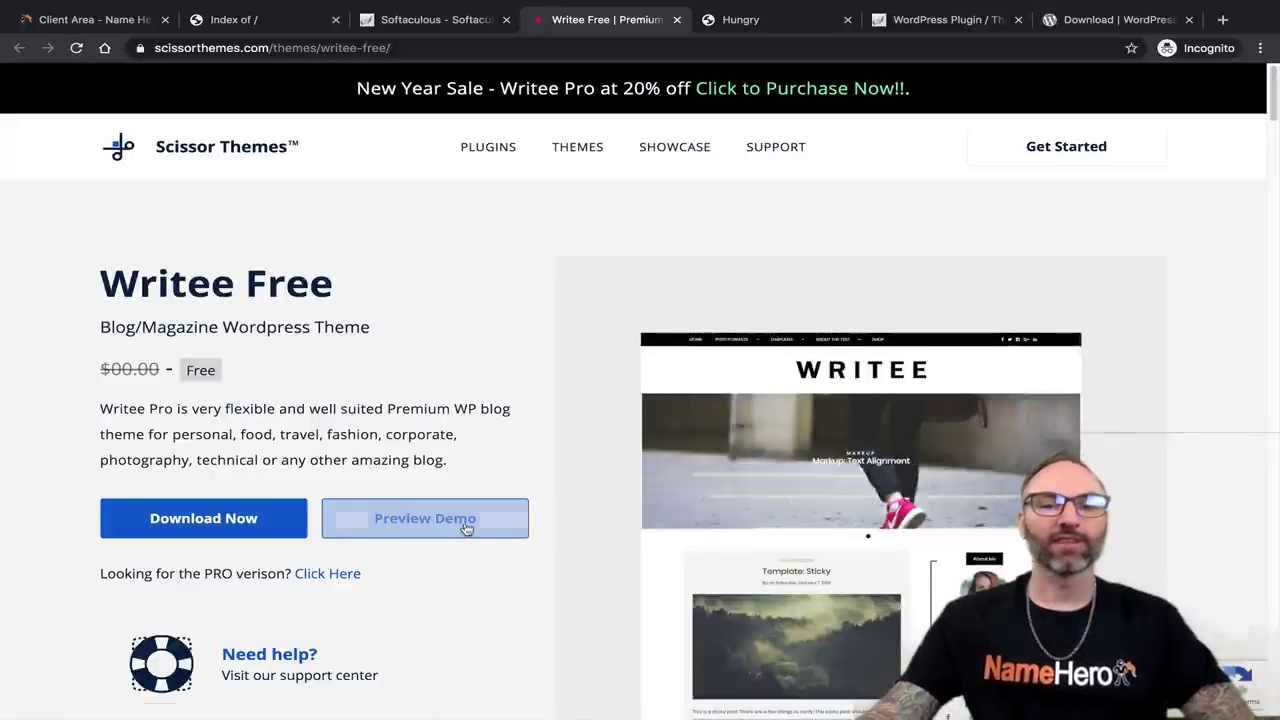
Browse the Writee main demo site, then return to the Softaculous theme selection.
left_click(527, 511)
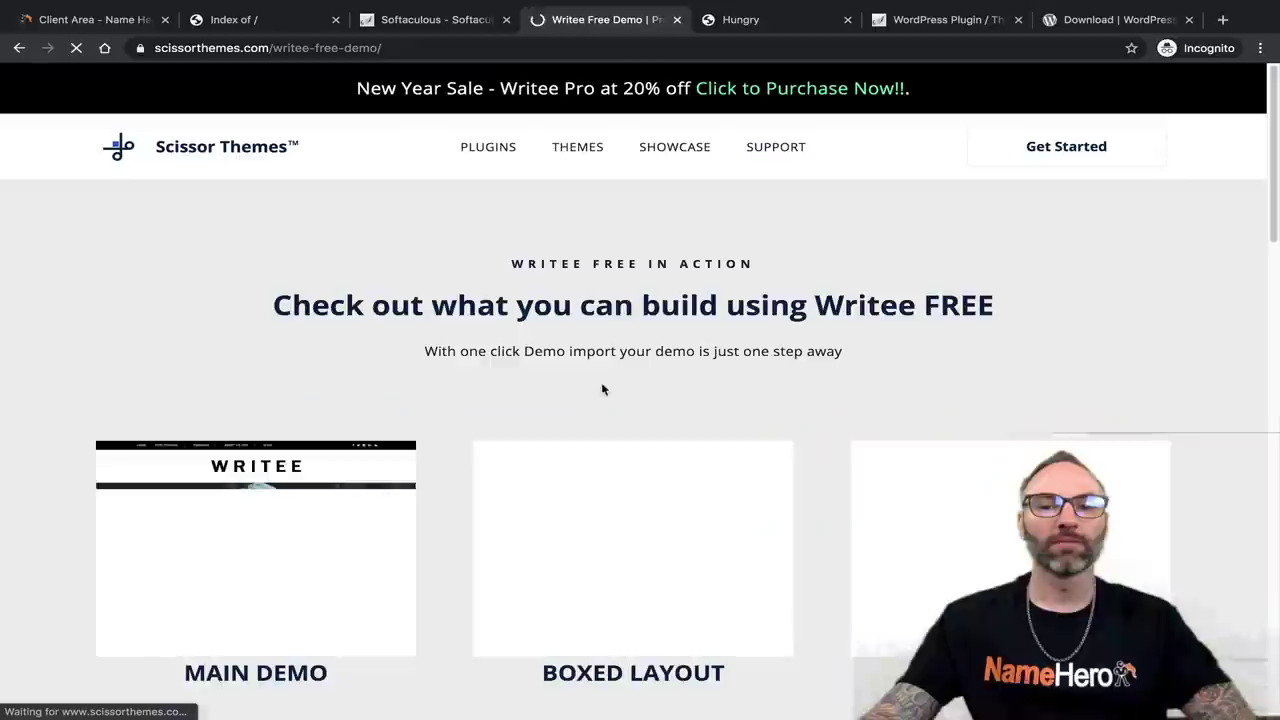
scroll(485, 382, "down", 3)
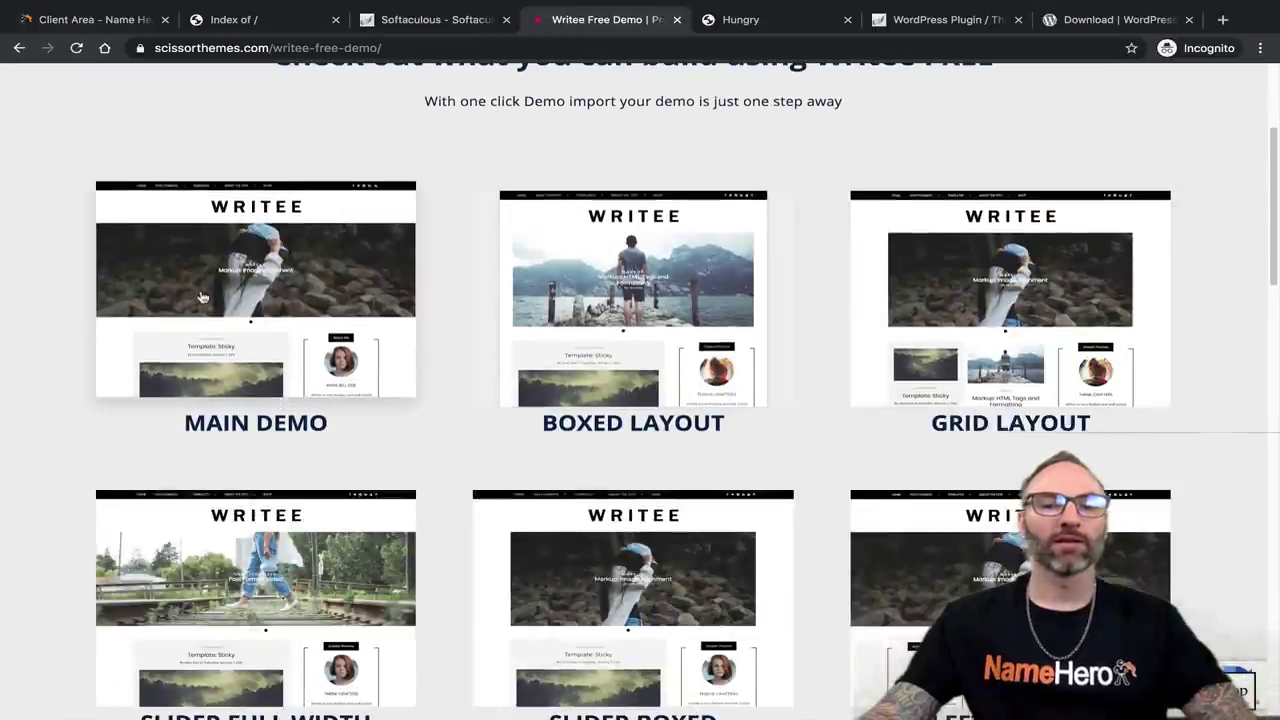
left_click(184, 407)
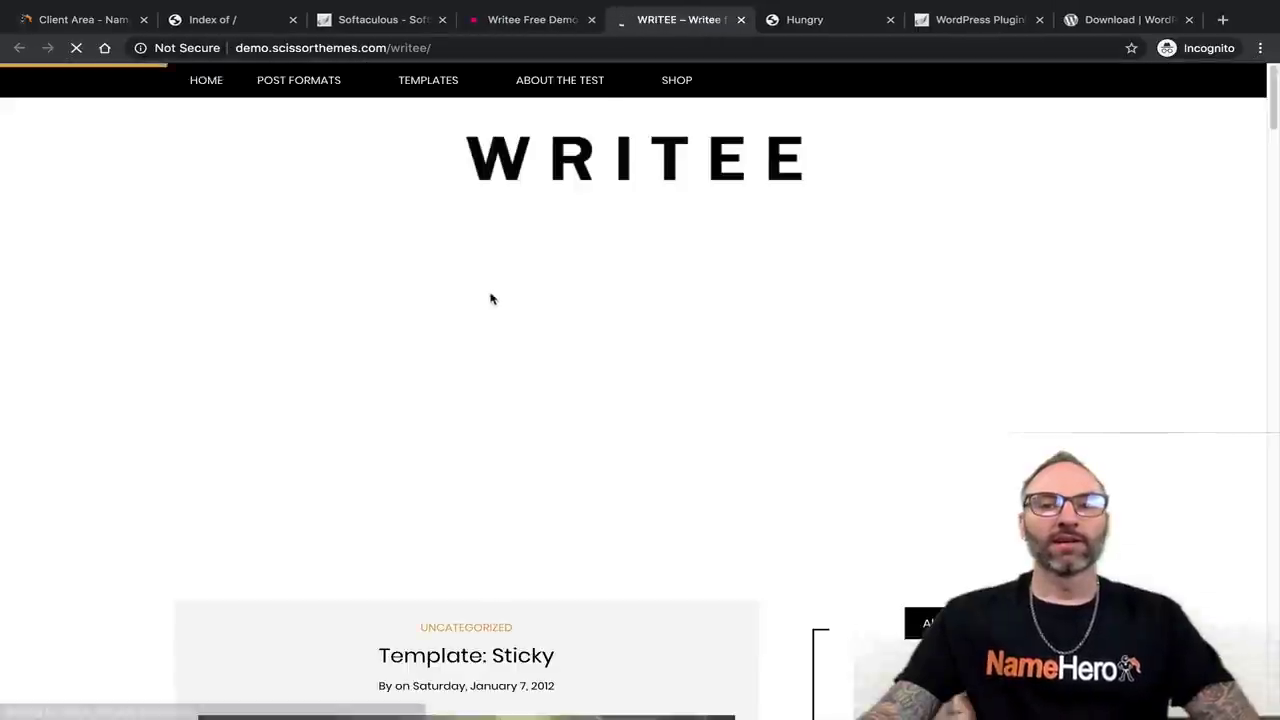
scroll(490, 298, "down", 7)
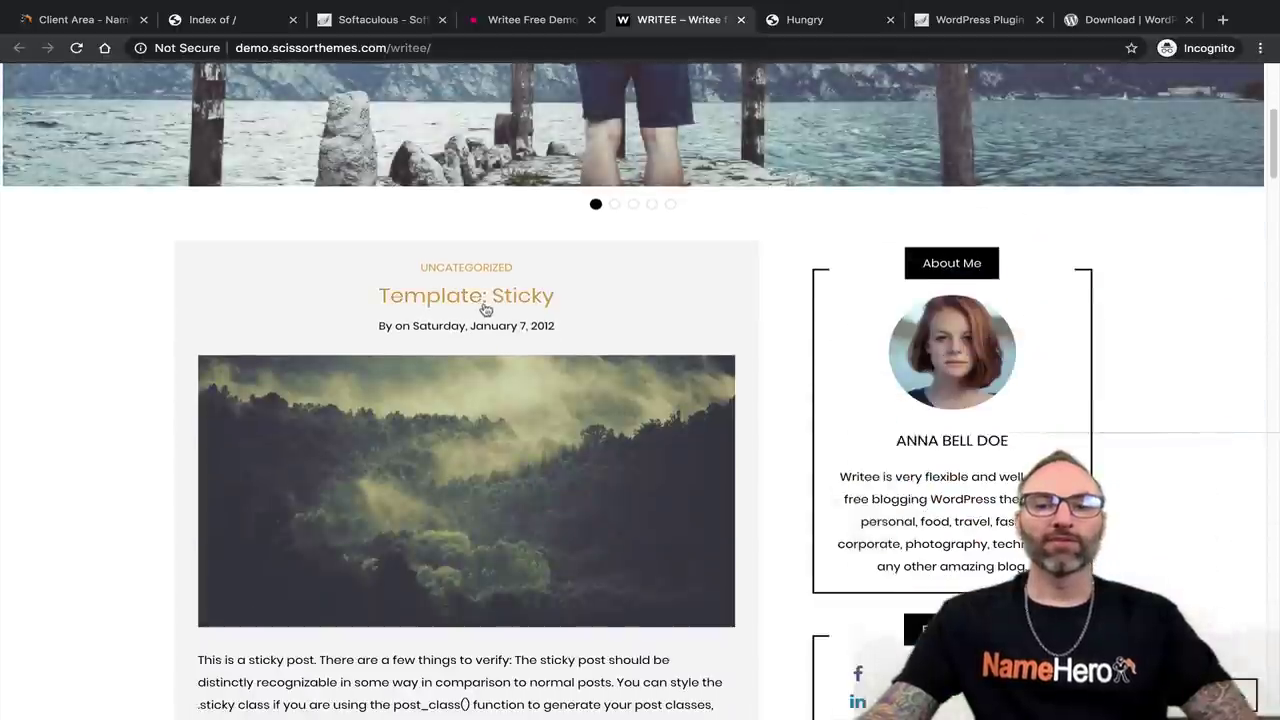
scroll(523, 302, "down", 20)
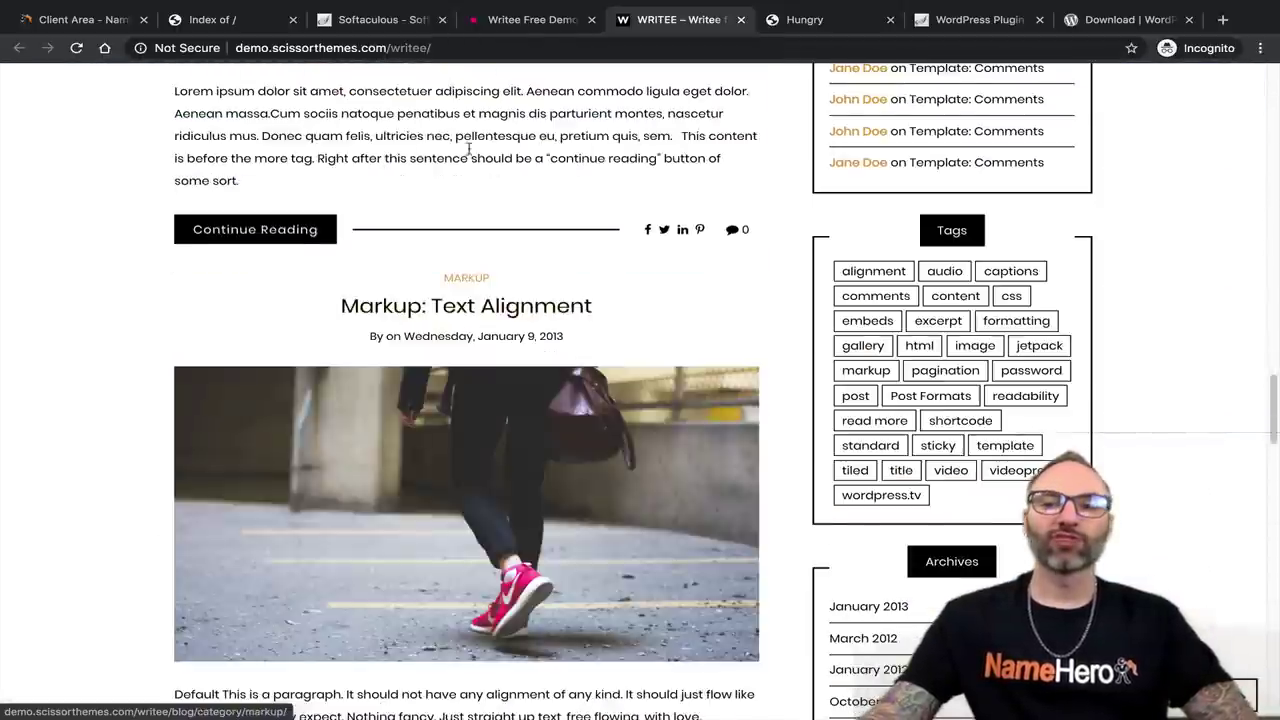
scroll(623, 228, "down", 10)
scroll(650, 235, "up", 15)
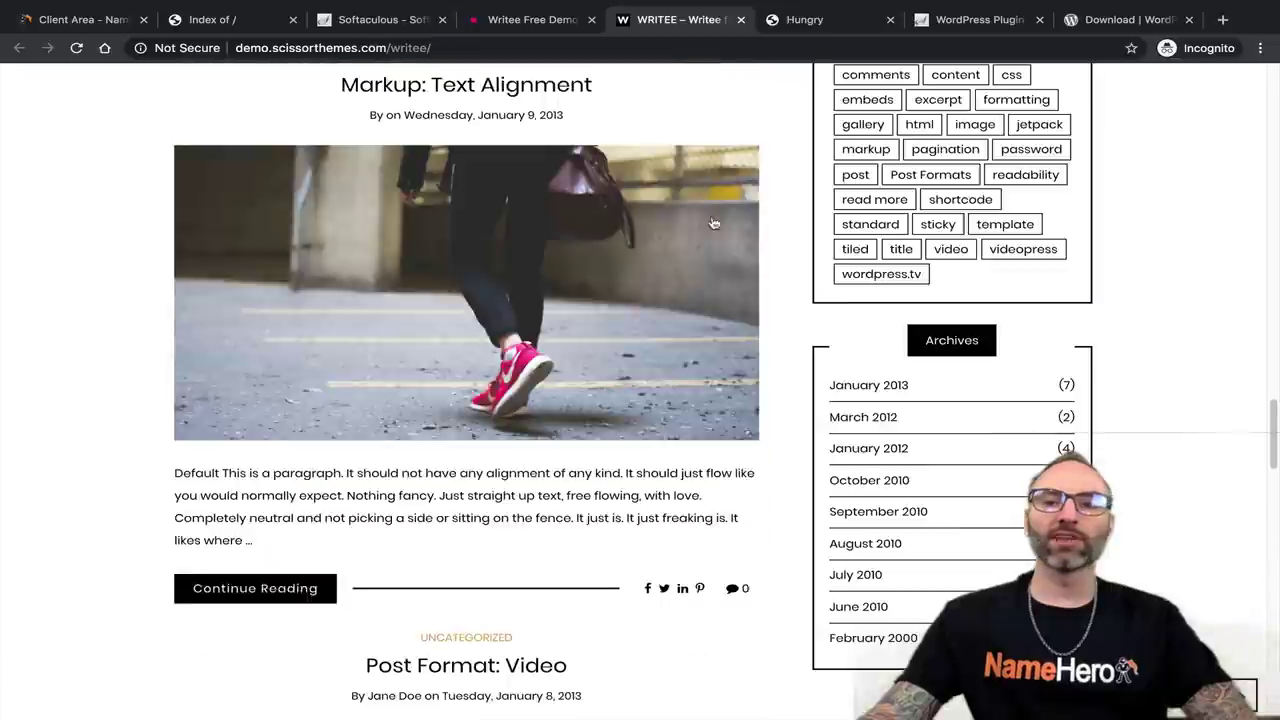
scroll(674, 241, "up", 15)
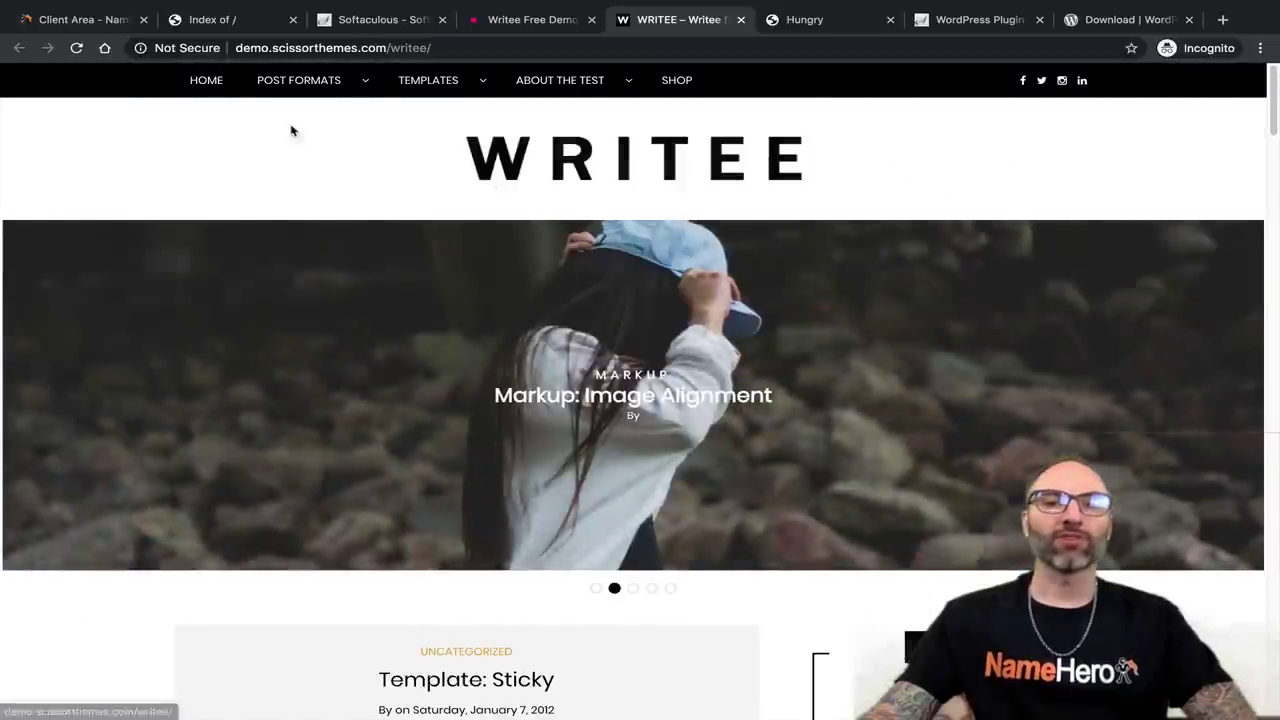
left_click(337, 28)
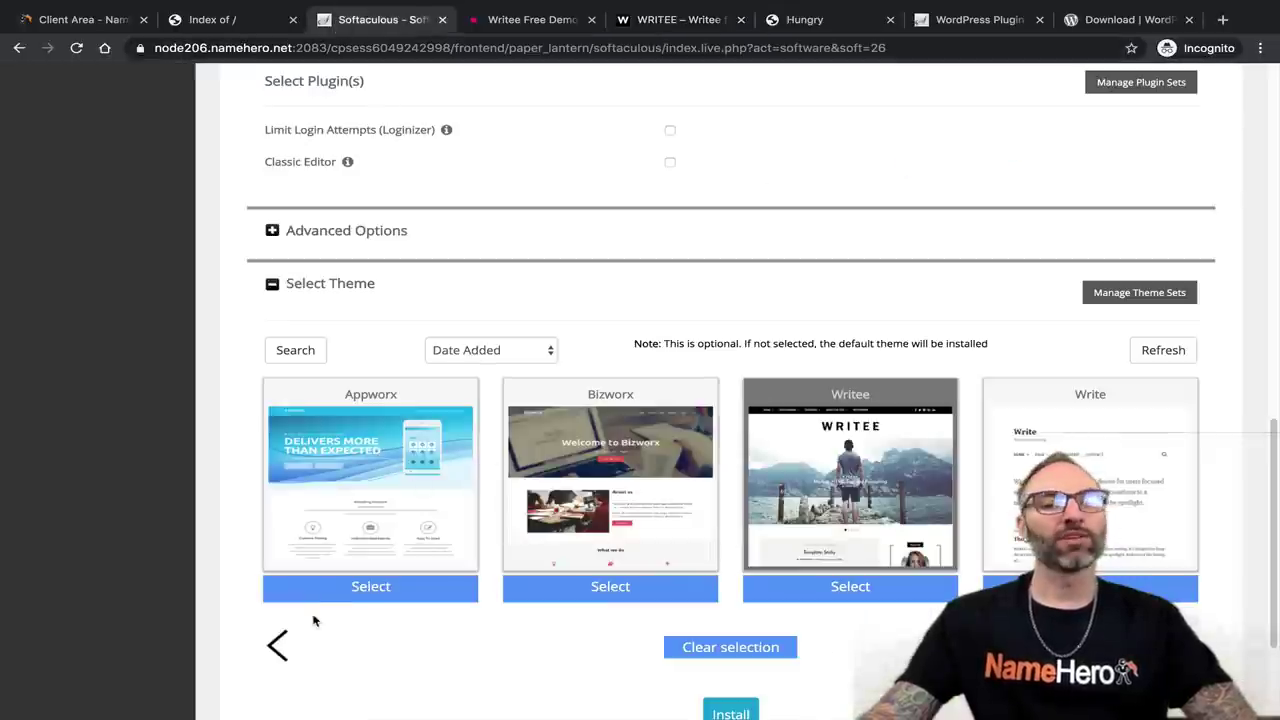
Page back four sets of themes to Hungry and select it for the install.
mouse_move(360, 557)
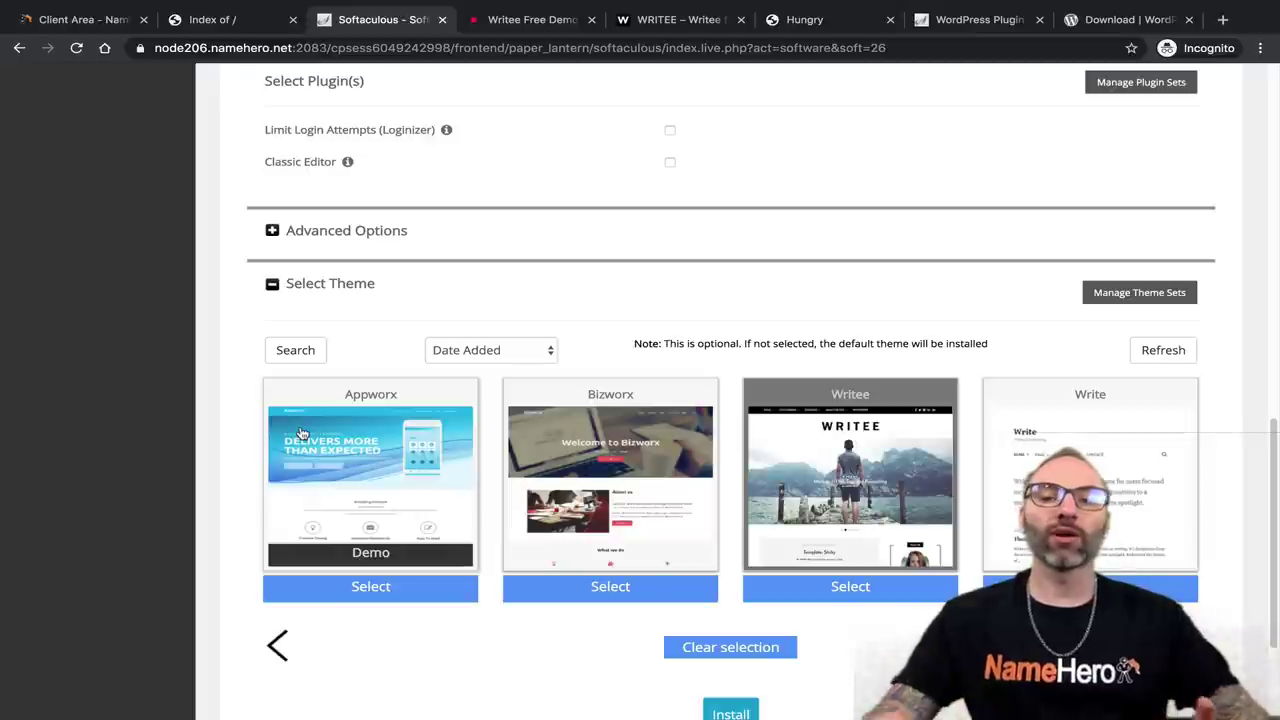
left_click(285, 646)
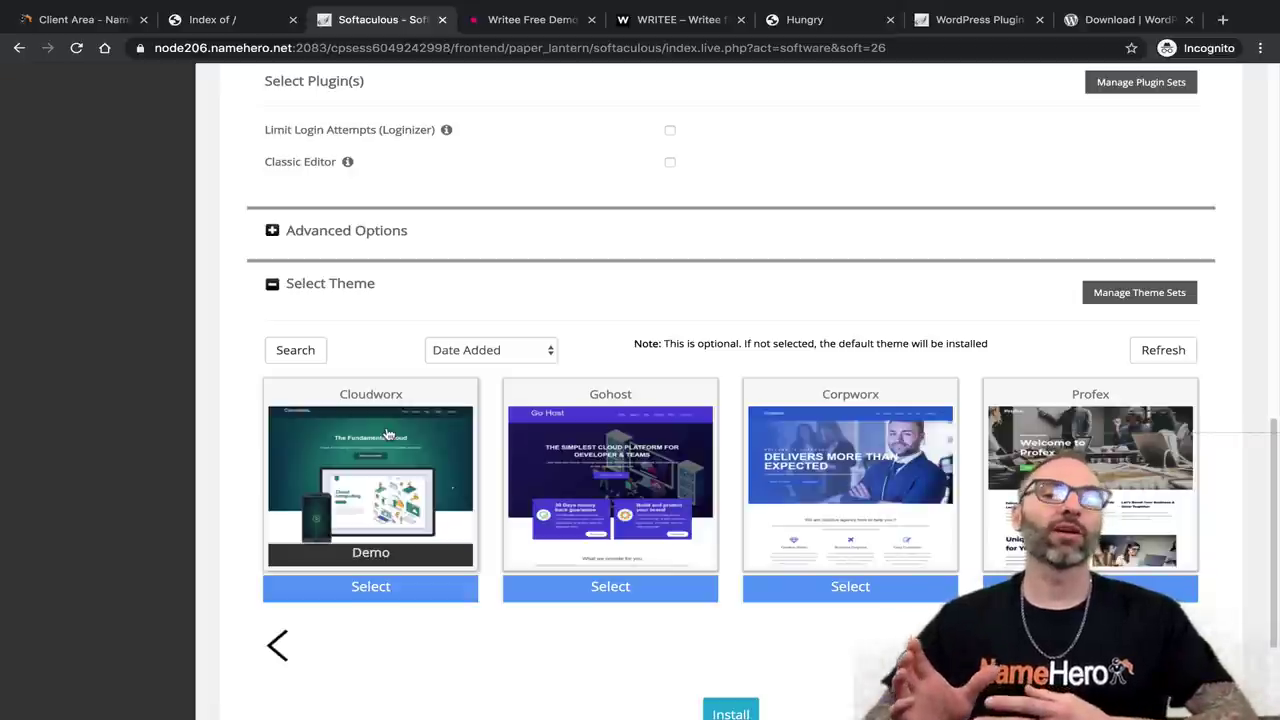
left_click(278, 647)
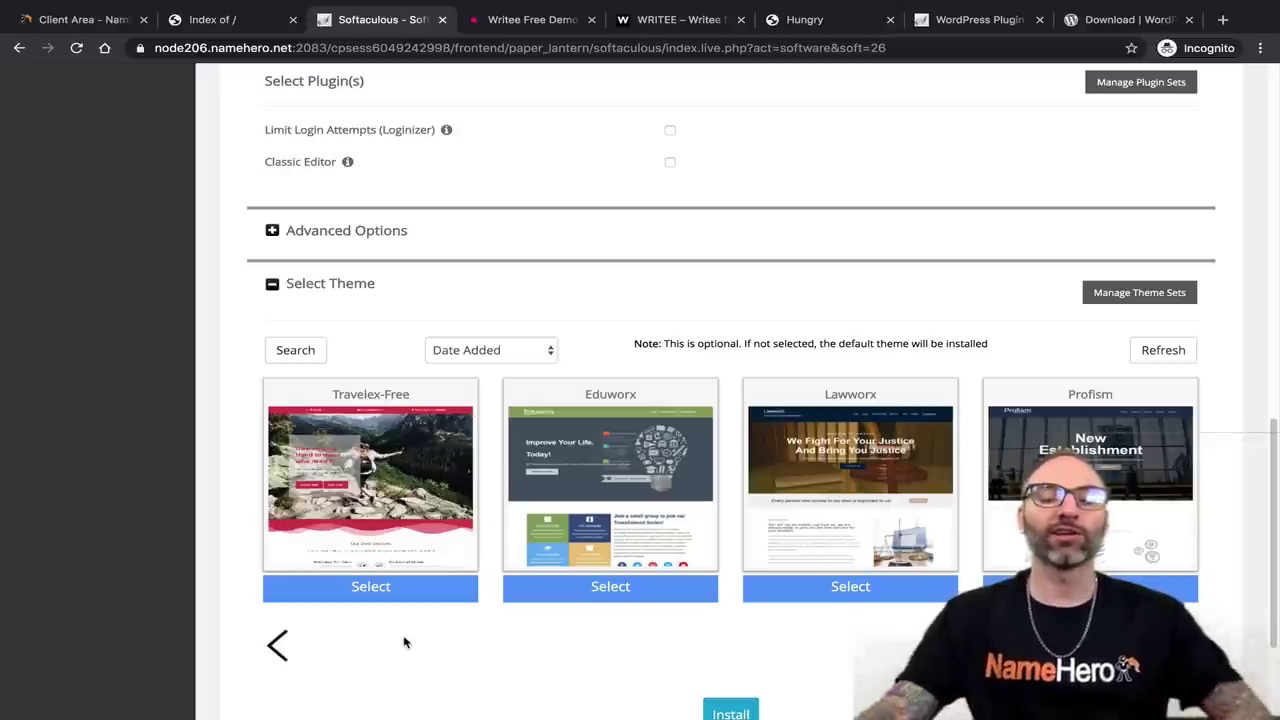
left_click(278, 645)
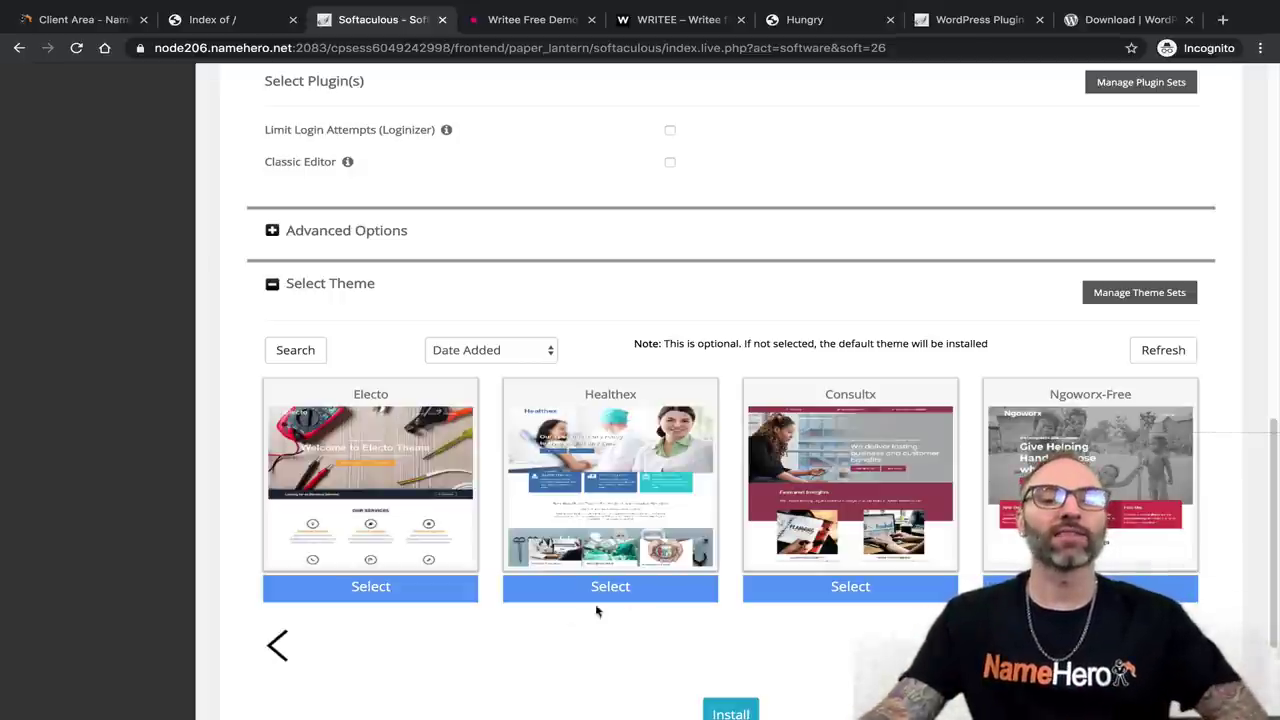
left_click(276, 643)
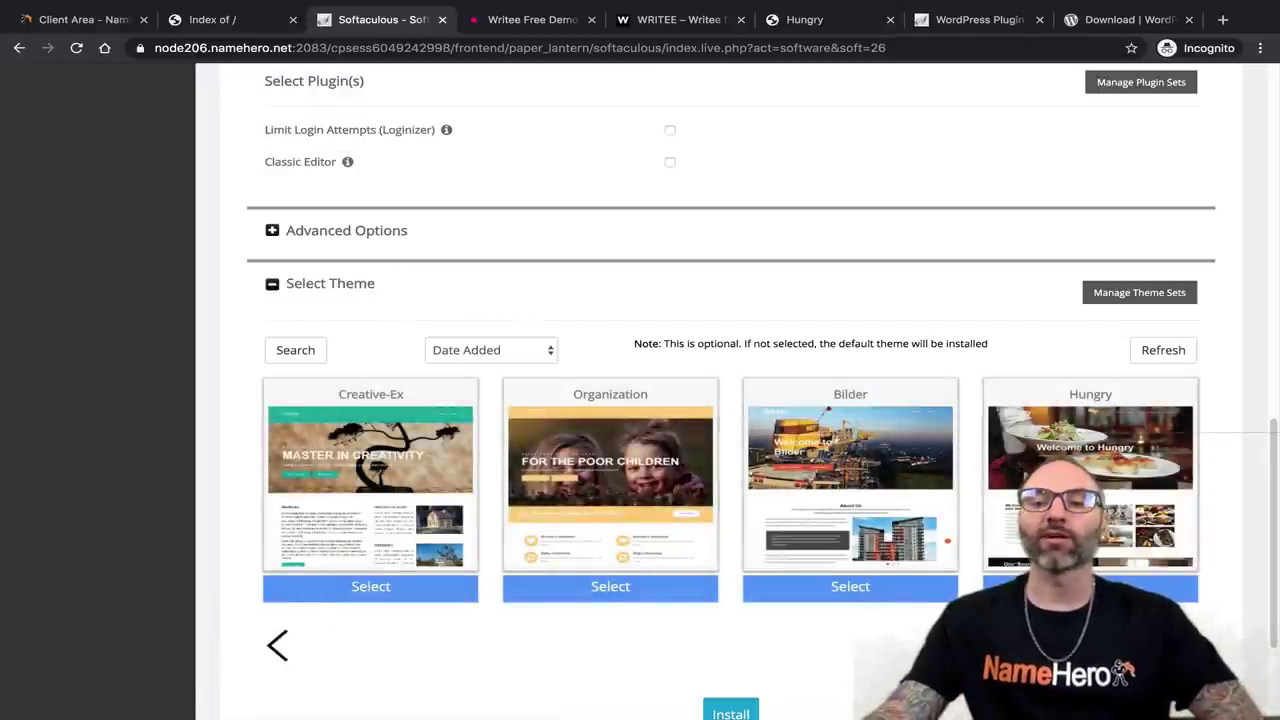
left_click(1090, 586)
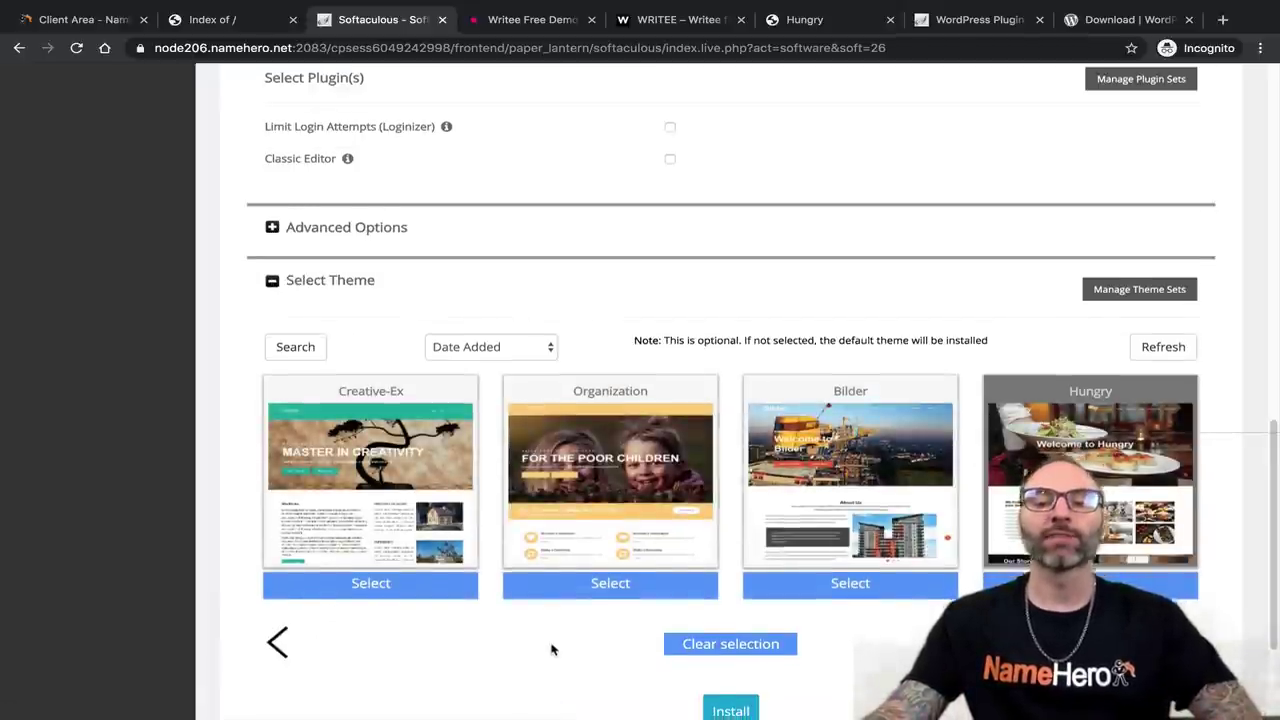
scroll(583, 643, "down", 3)
scroll(560, 471, "up", 2)
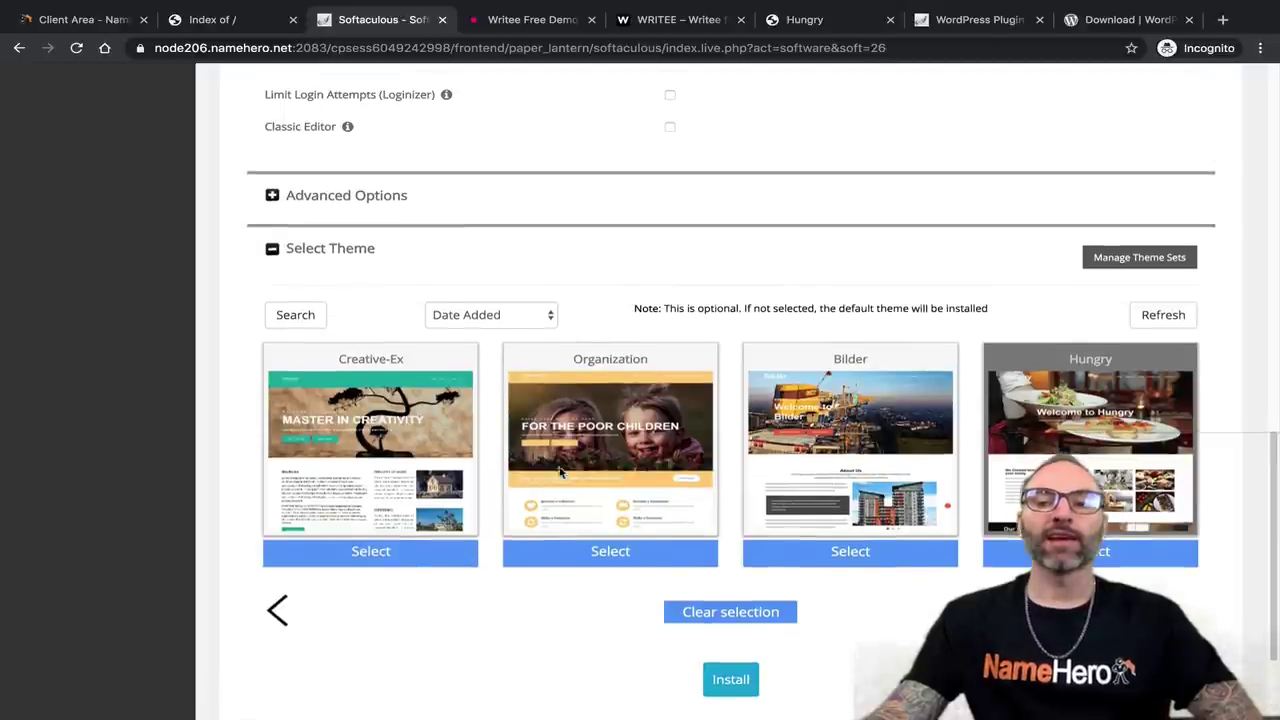
scroll(740, 585, "down", 2)
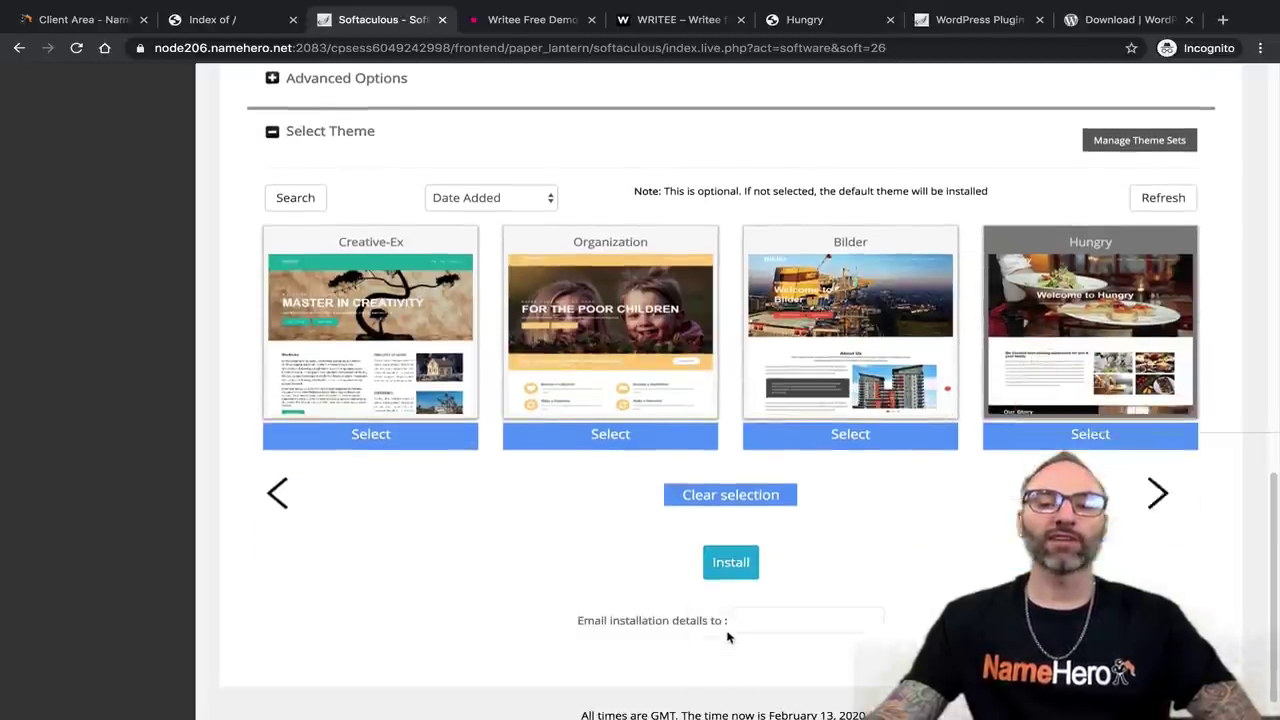
scroll(657, 560, "up", 10)
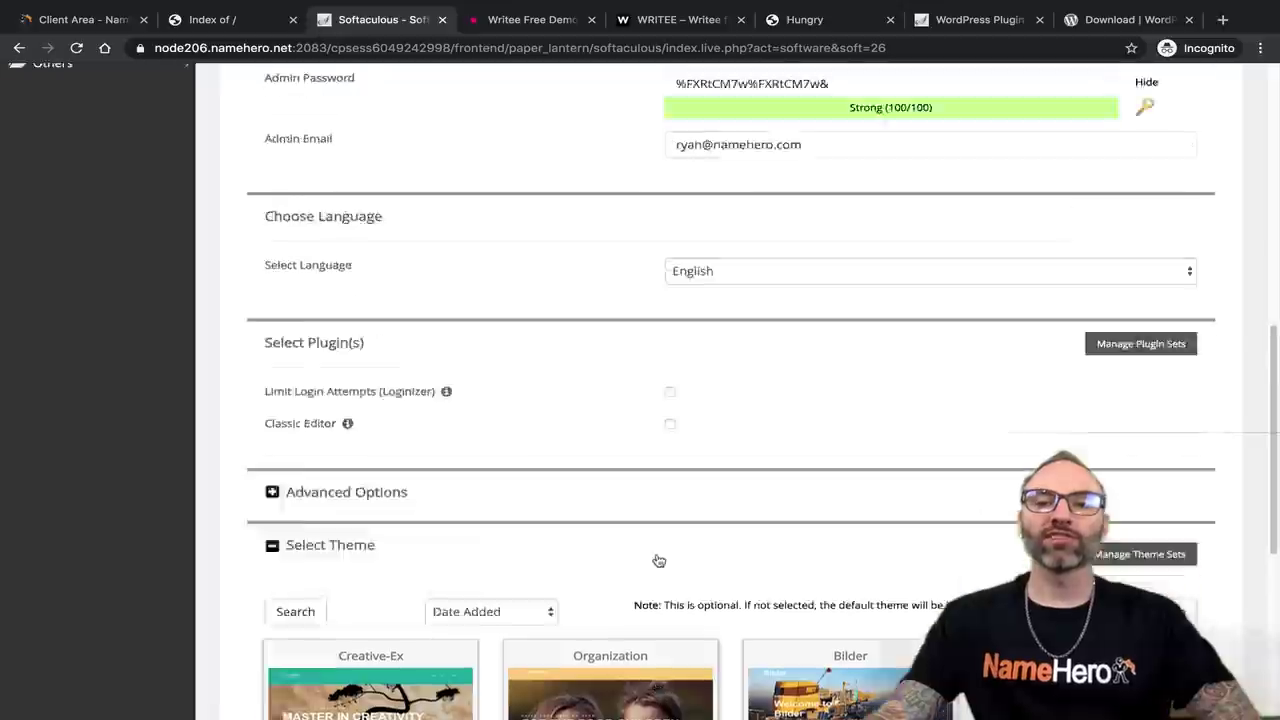
scroll(708, 340, "down", 10)
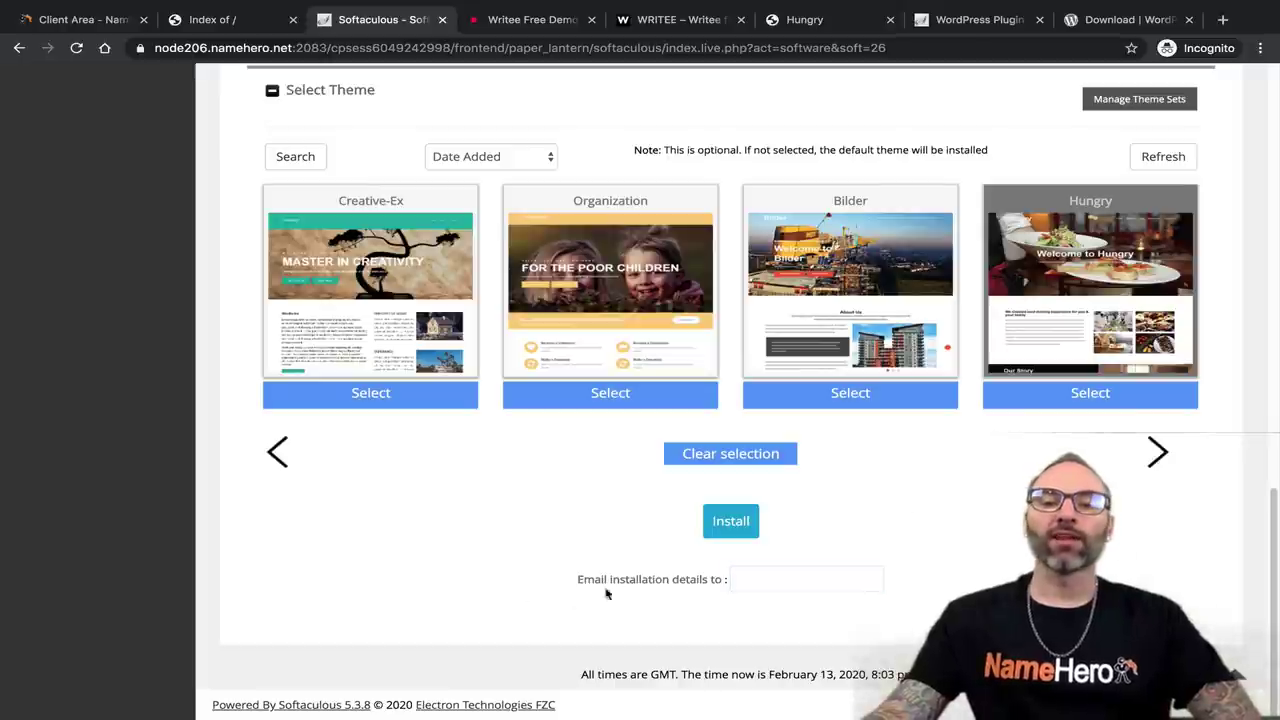
Enter the user's e-mail address in the 'Email installation details to' field.
left_click(760, 580)
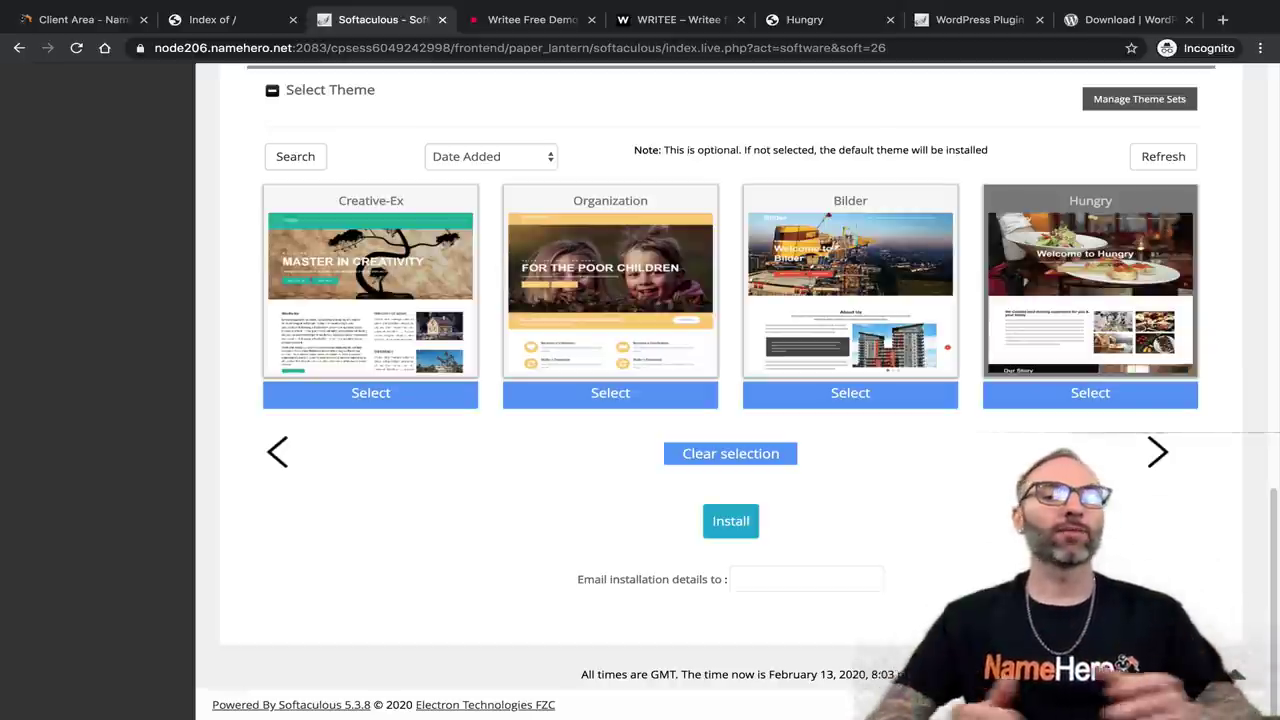
left_click(789, 584)
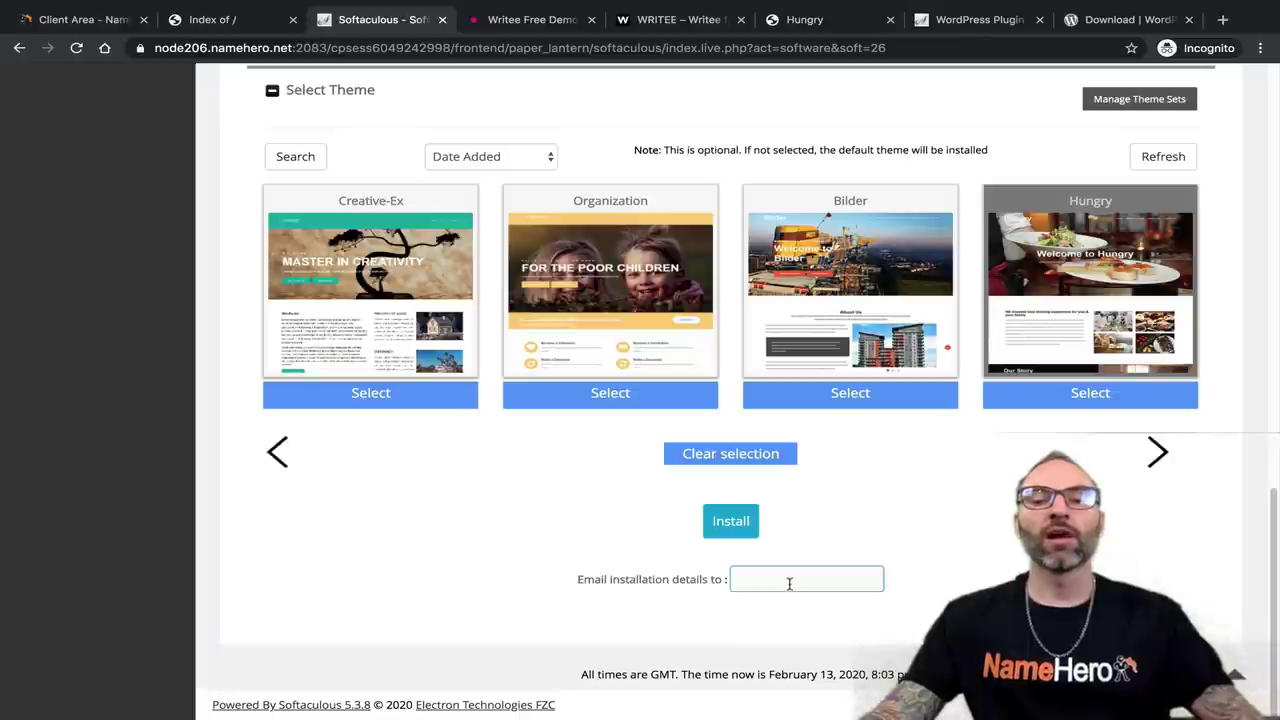
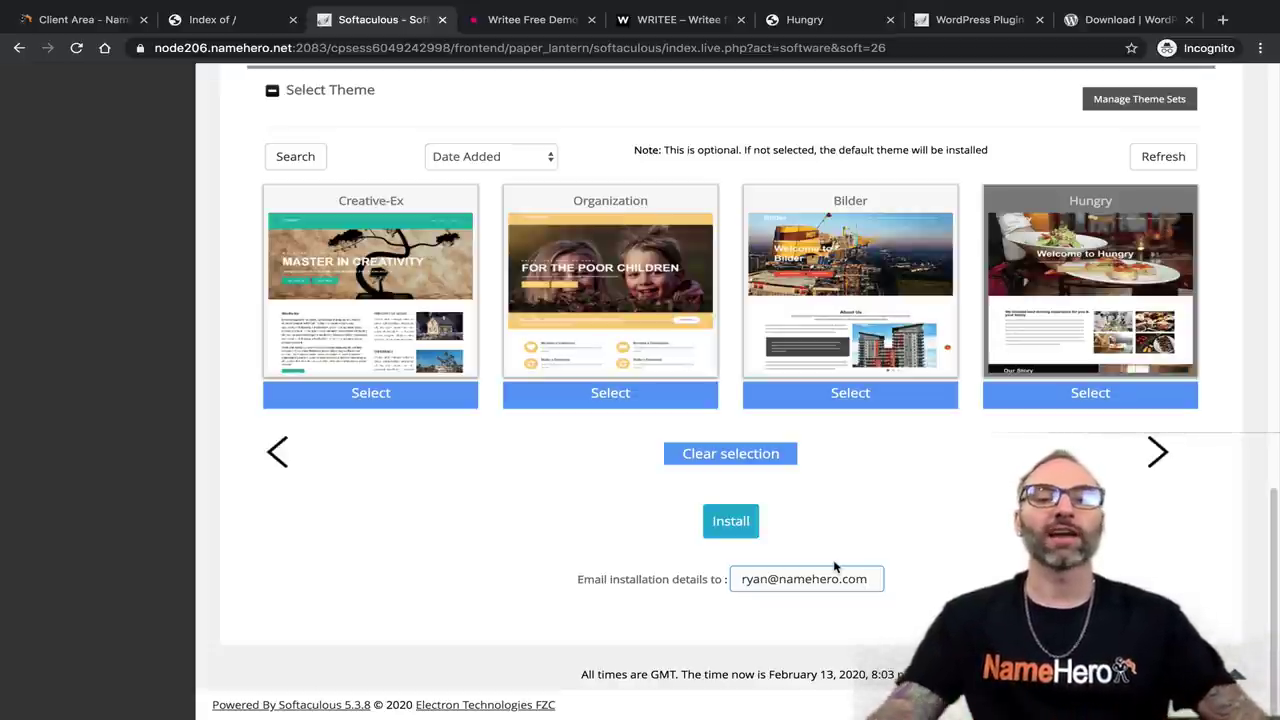
Install WordPress, then switch to the site's 'Index of /' tab.
left_click(731, 519)
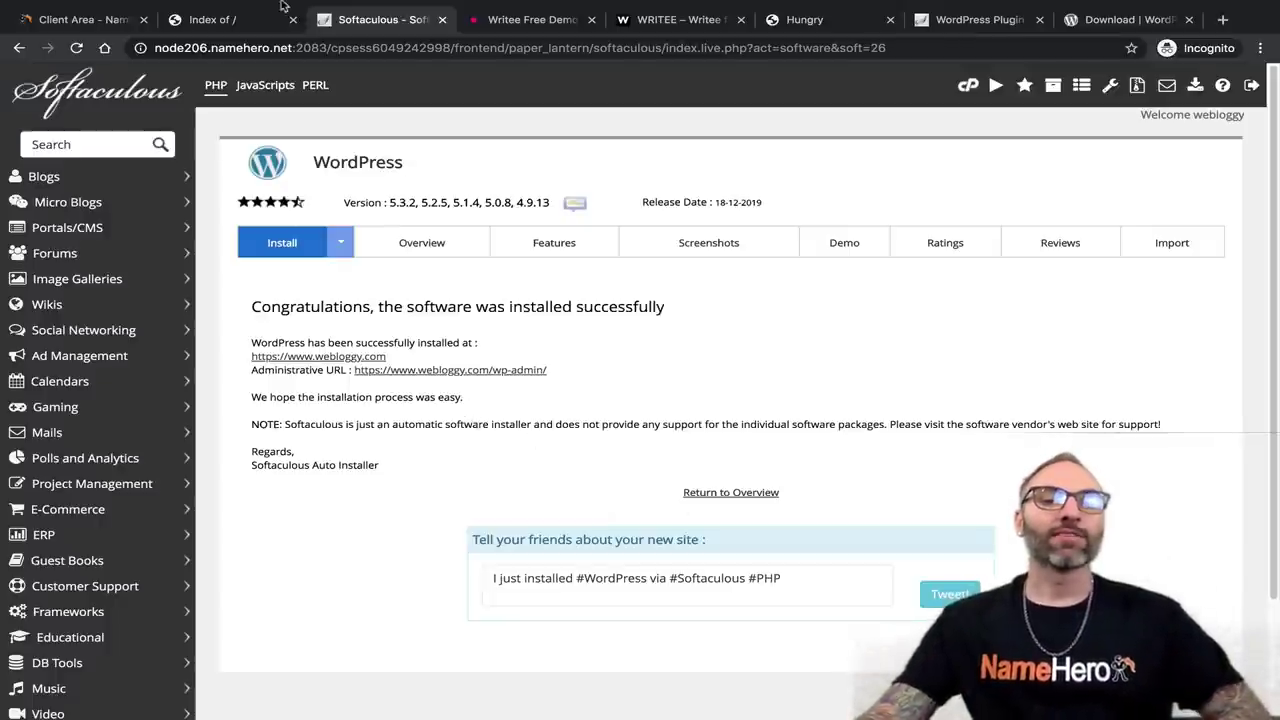
left_click(236, 21)
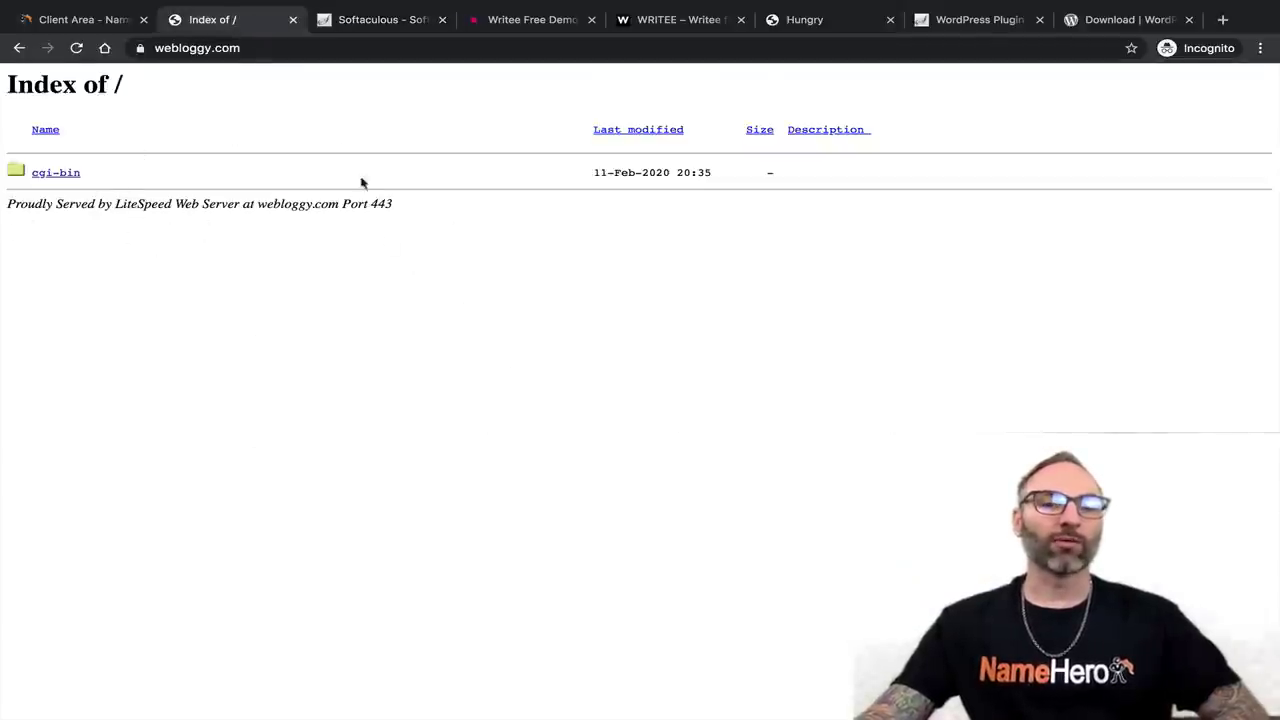
Reload webloggy.com to see the new Hungry-themed site and try the hero button.
left_click(76, 48)
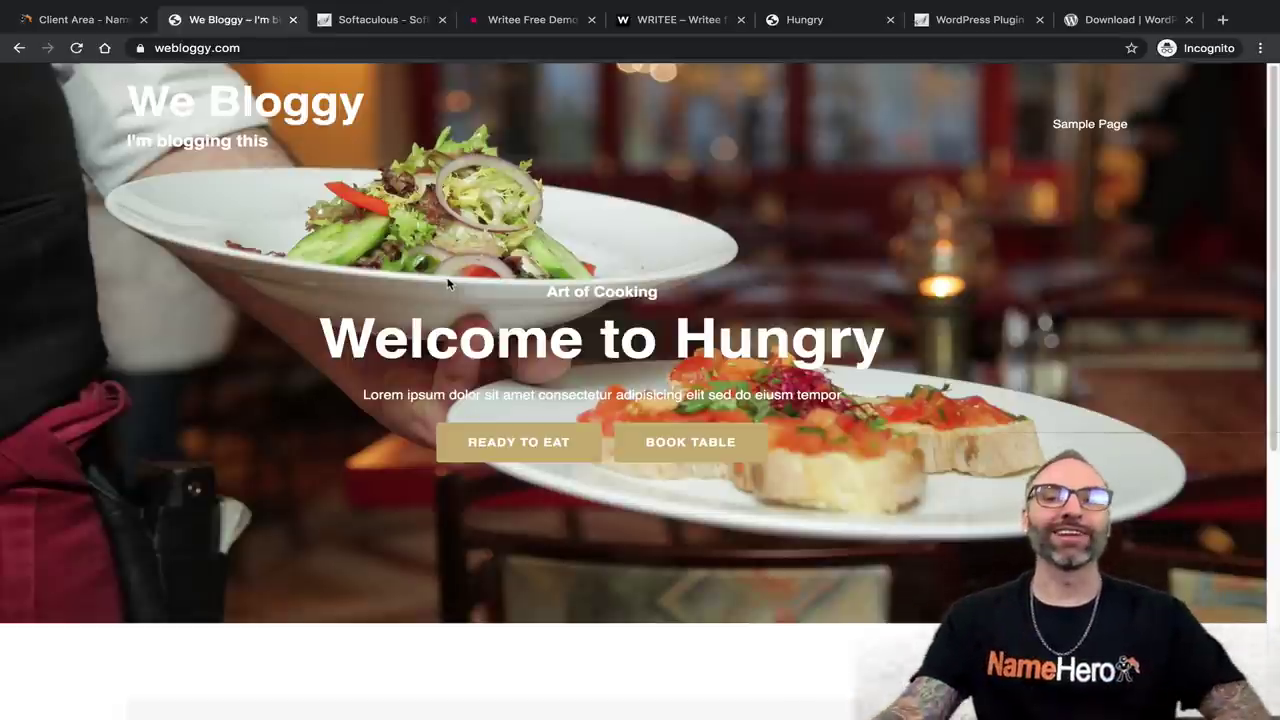
scroll(522, 283, "down", 5)
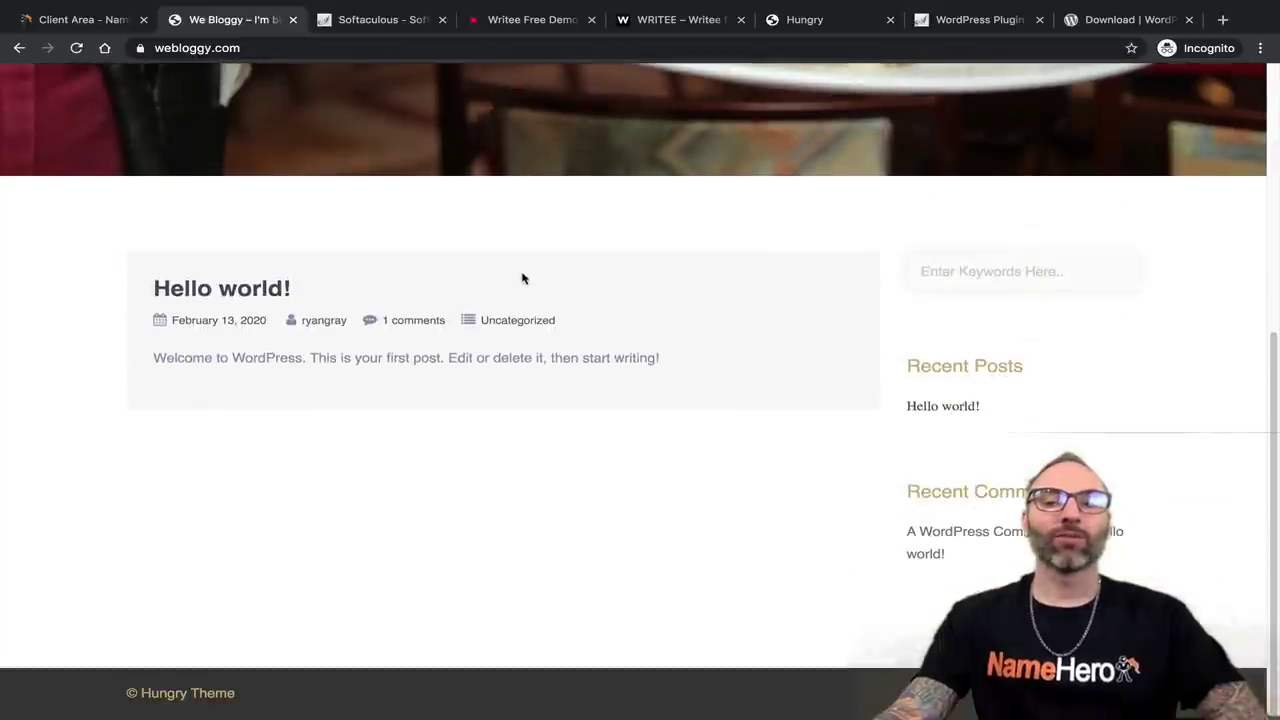
scroll(522, 278, "up", 5)
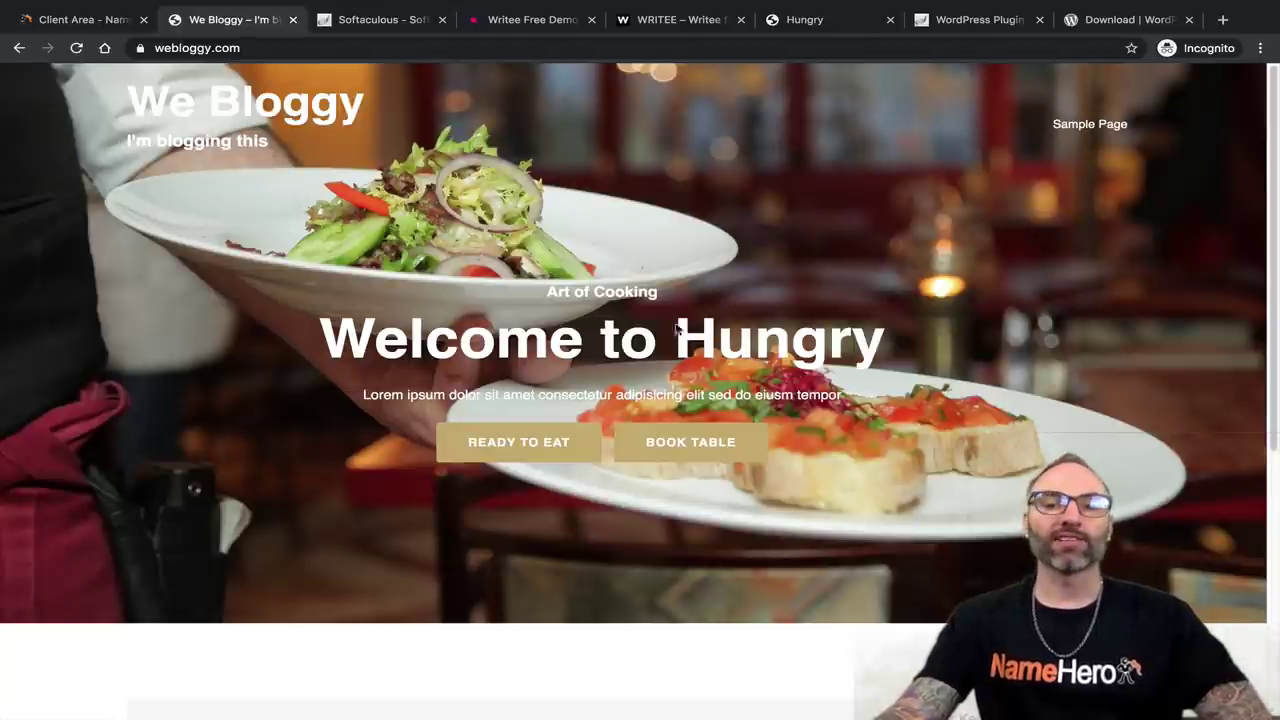
left_click(630, 442)
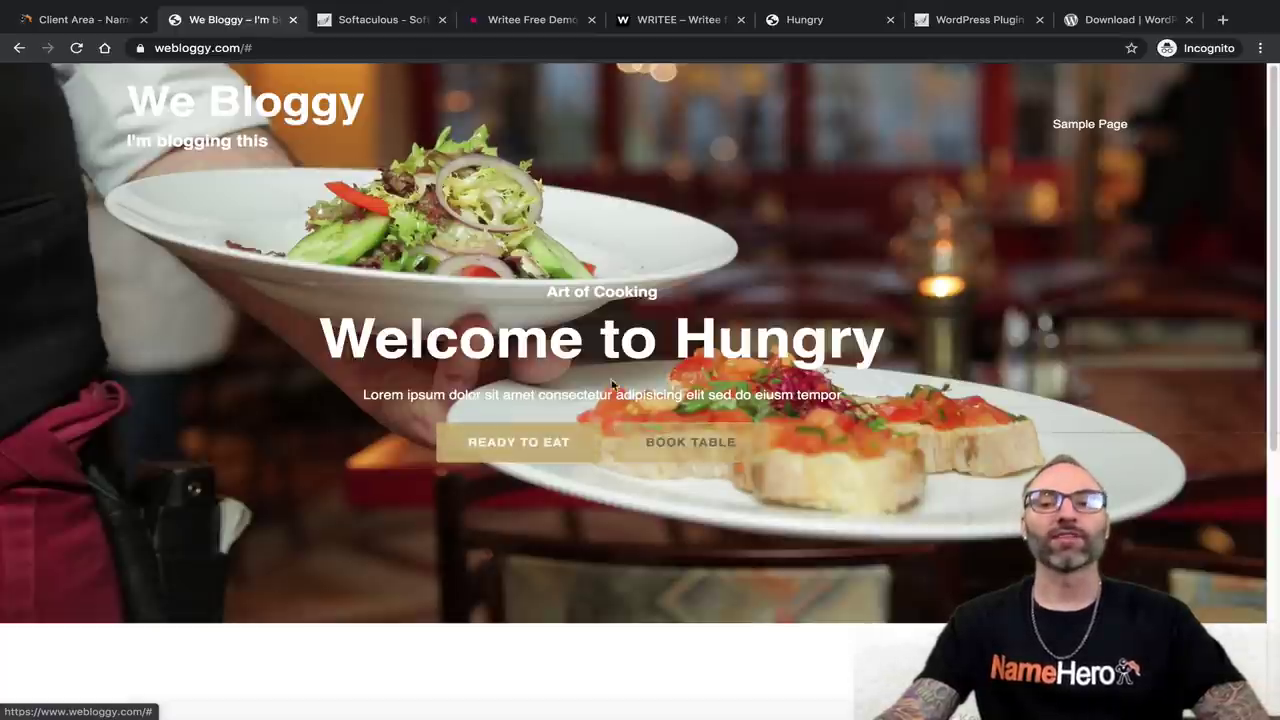
View the site's Sample Page, then return to the home page.
left_click(1087, 126)
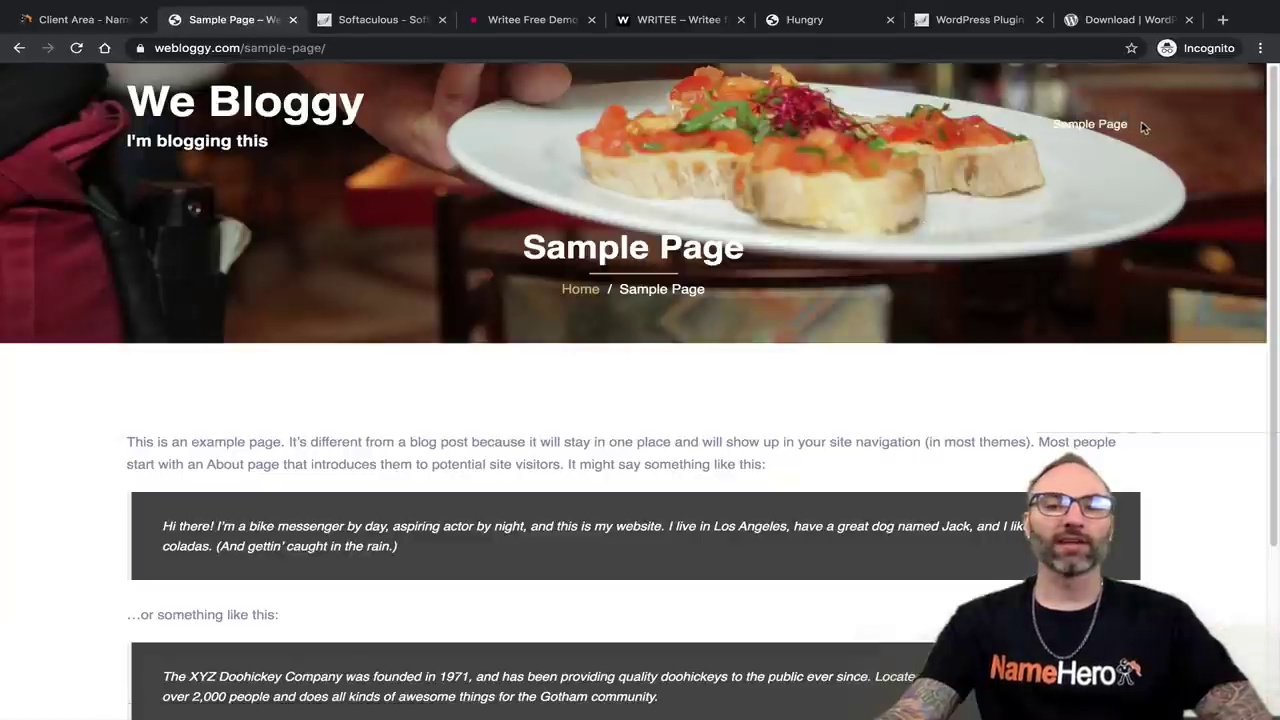
scroll(696, 240, "down", 3)
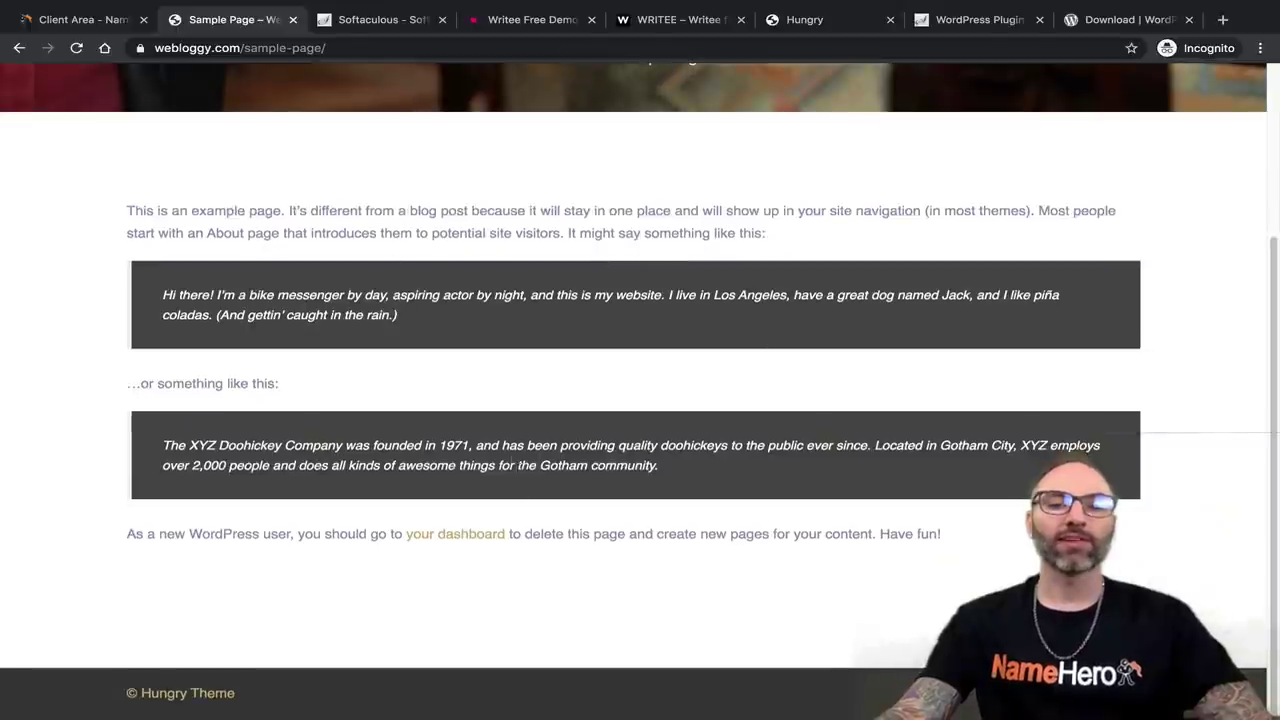
scroll(545, 557, "up", 3)
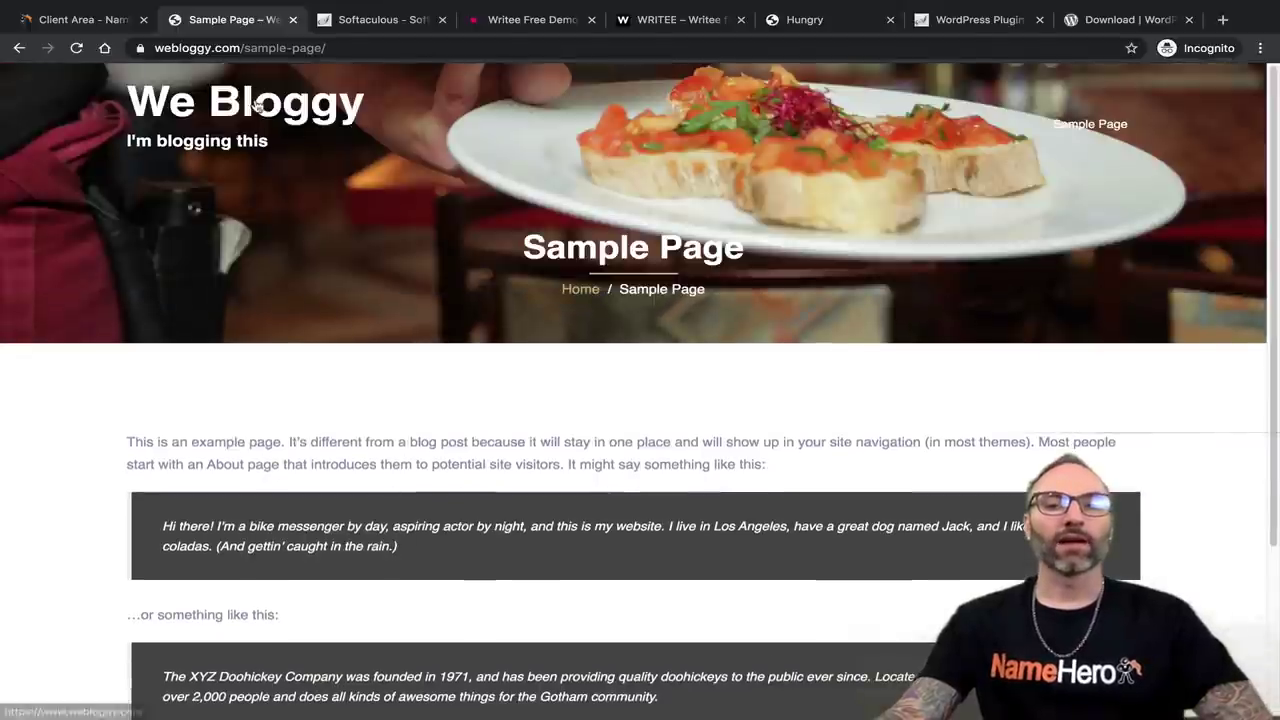
left_click(258, 105)
Check the site's connection security details, then return to the Softaculous results.
scroll(591, 377, "down", 5)
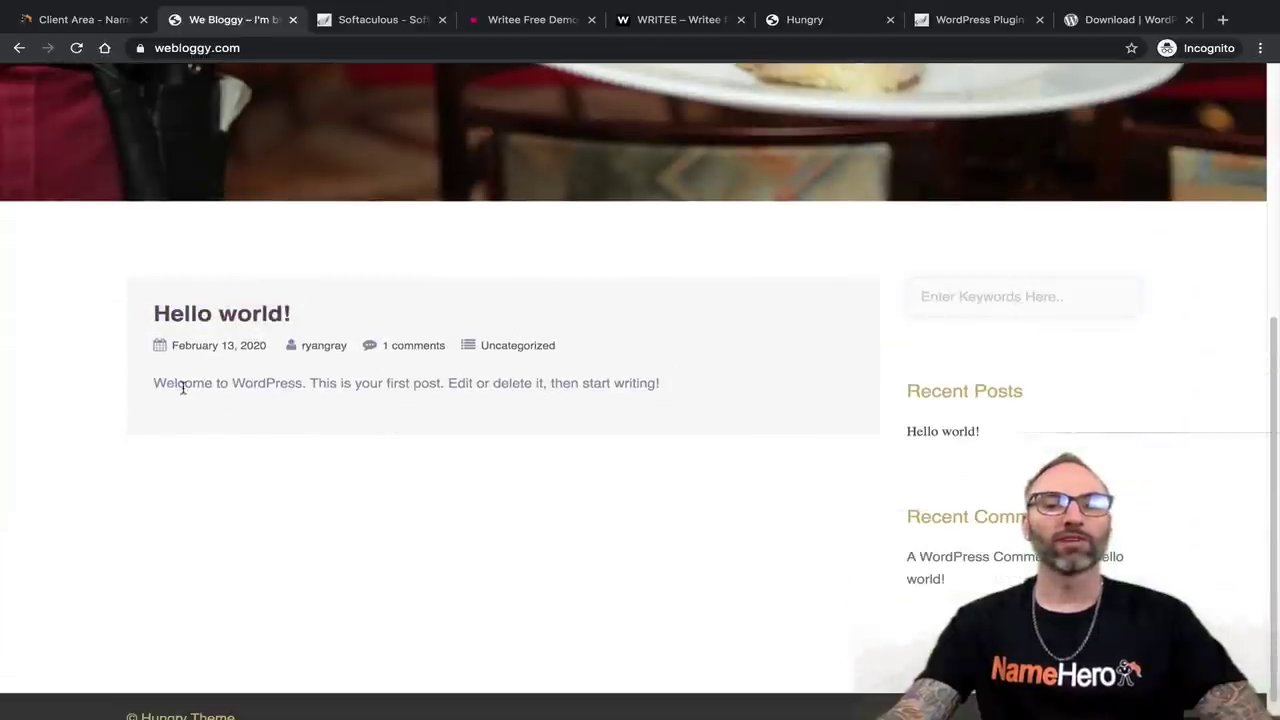
scroll(878, 450, "down", 1)
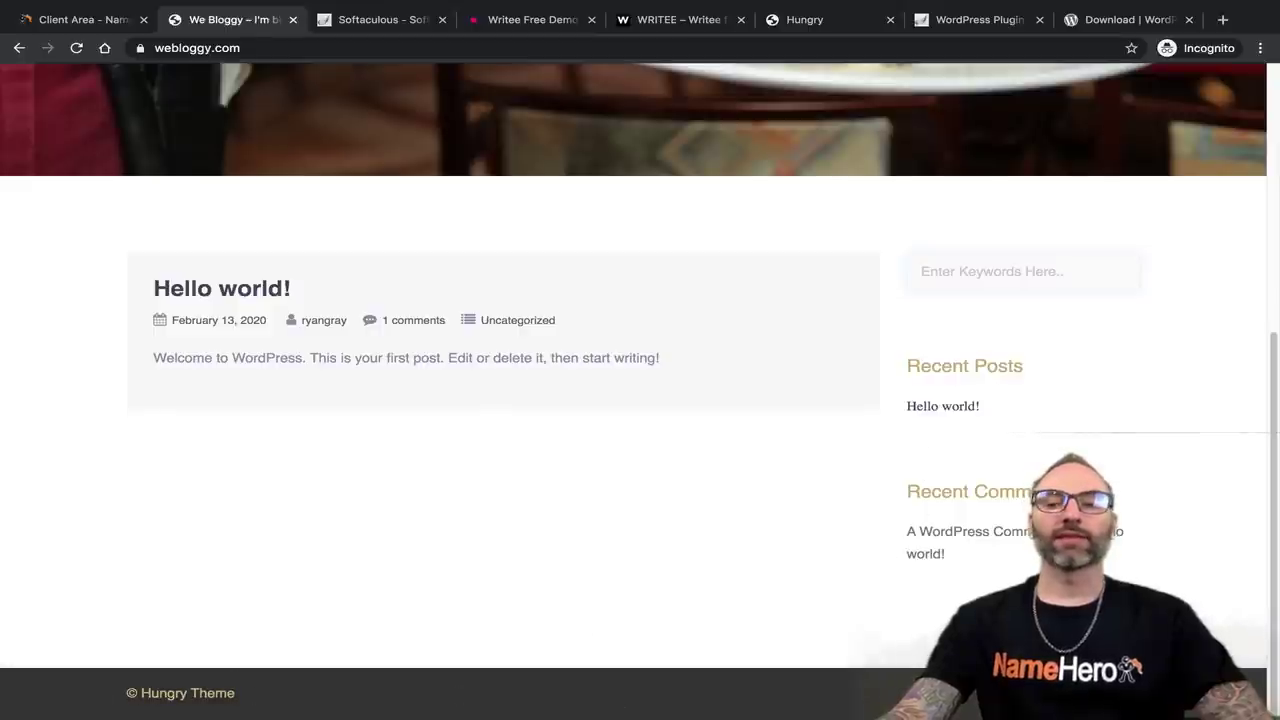
scroll(871, 600, "up", 5)
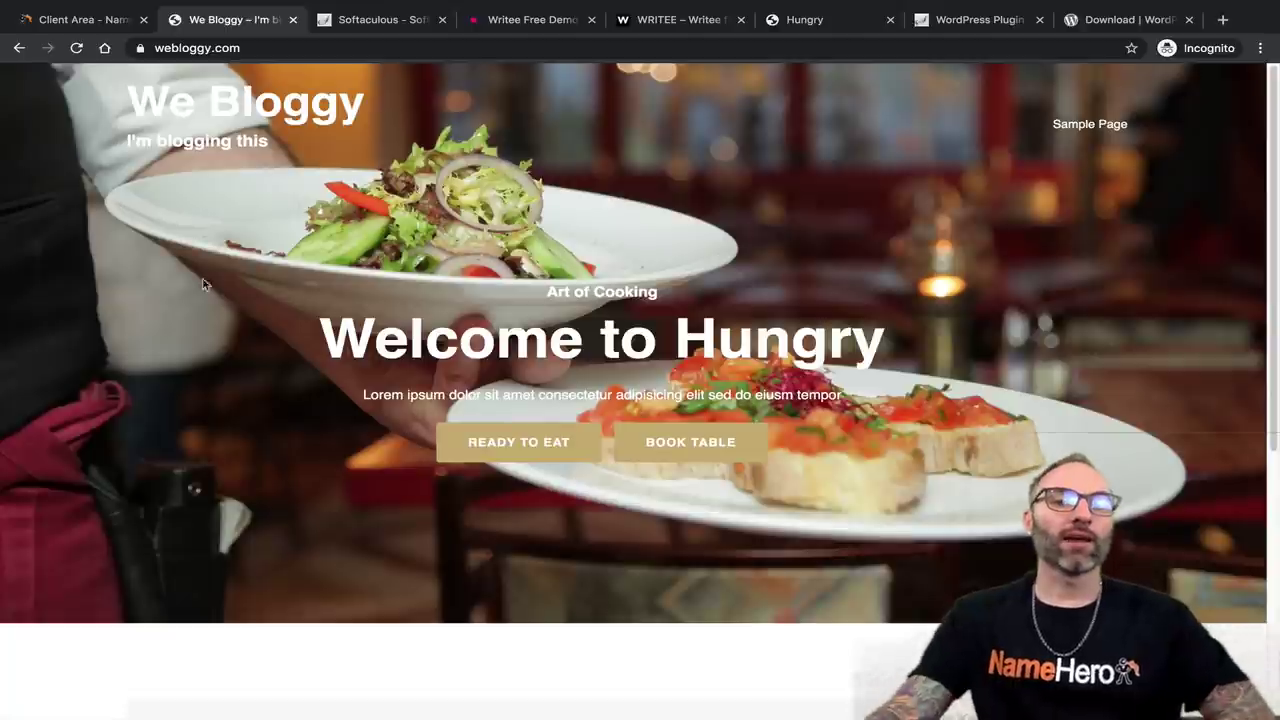
left_click(140, 48)
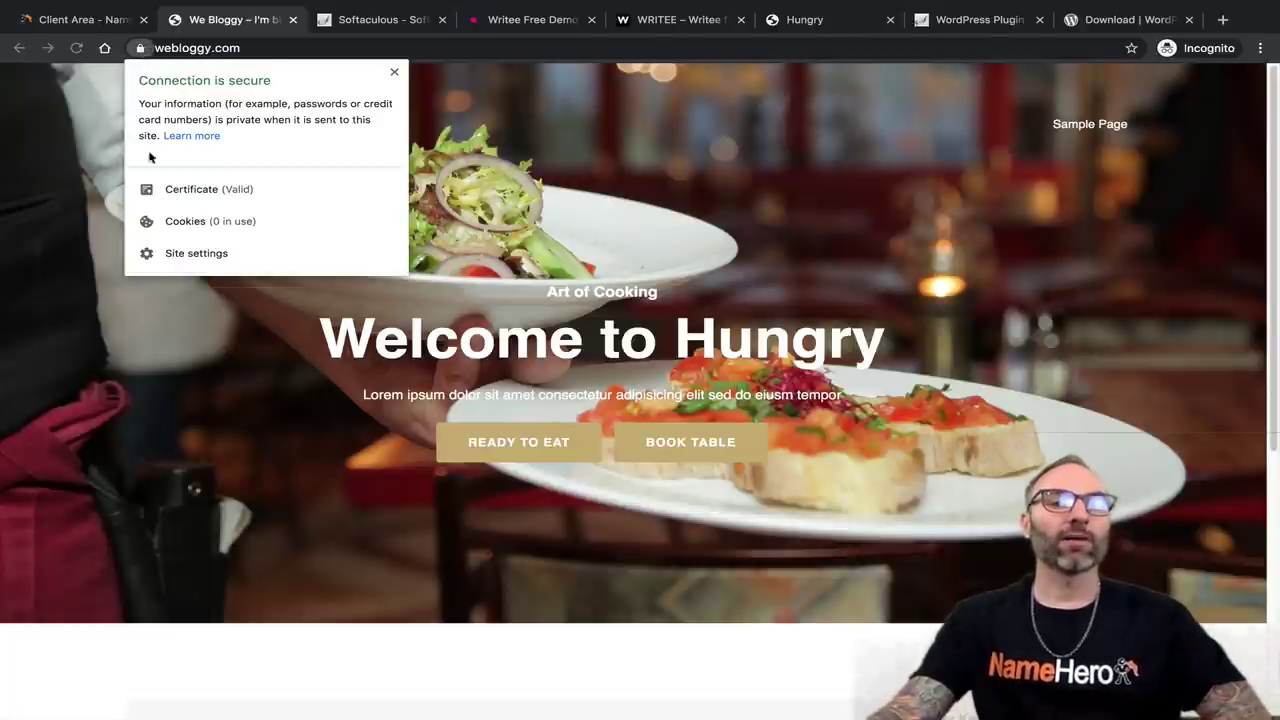
left_click(49, 204)
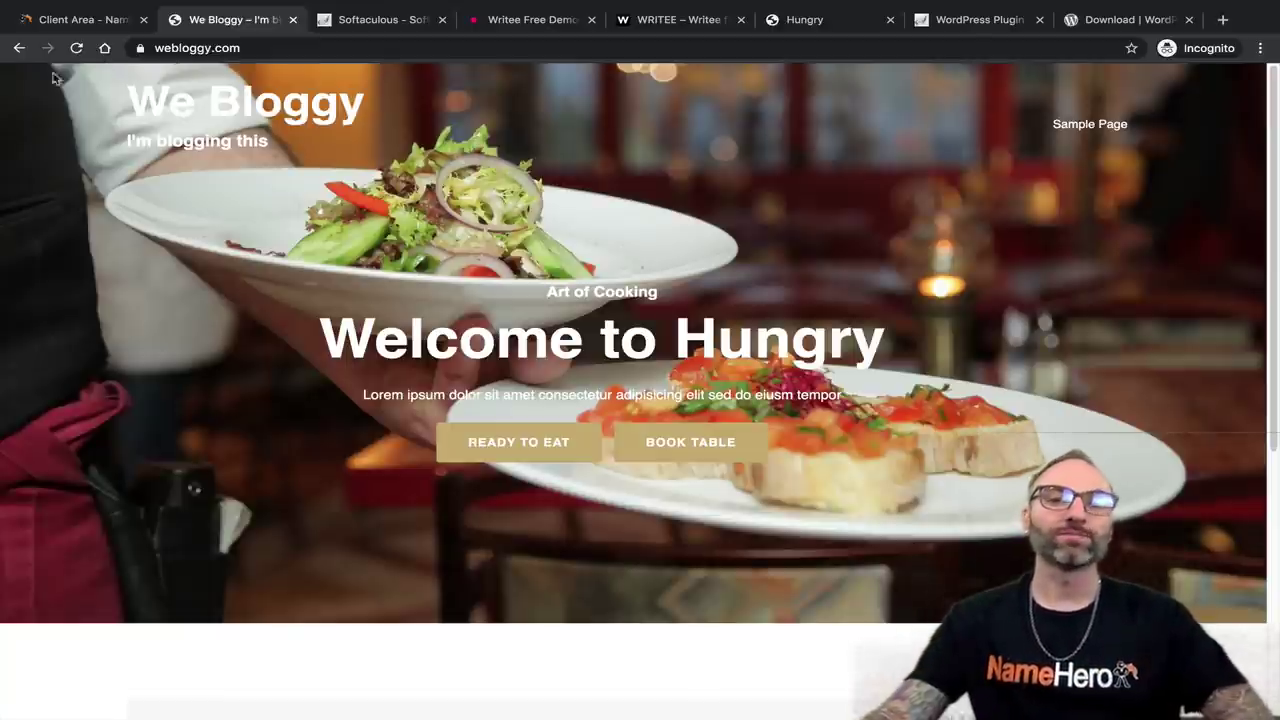
left_click(384, 24)
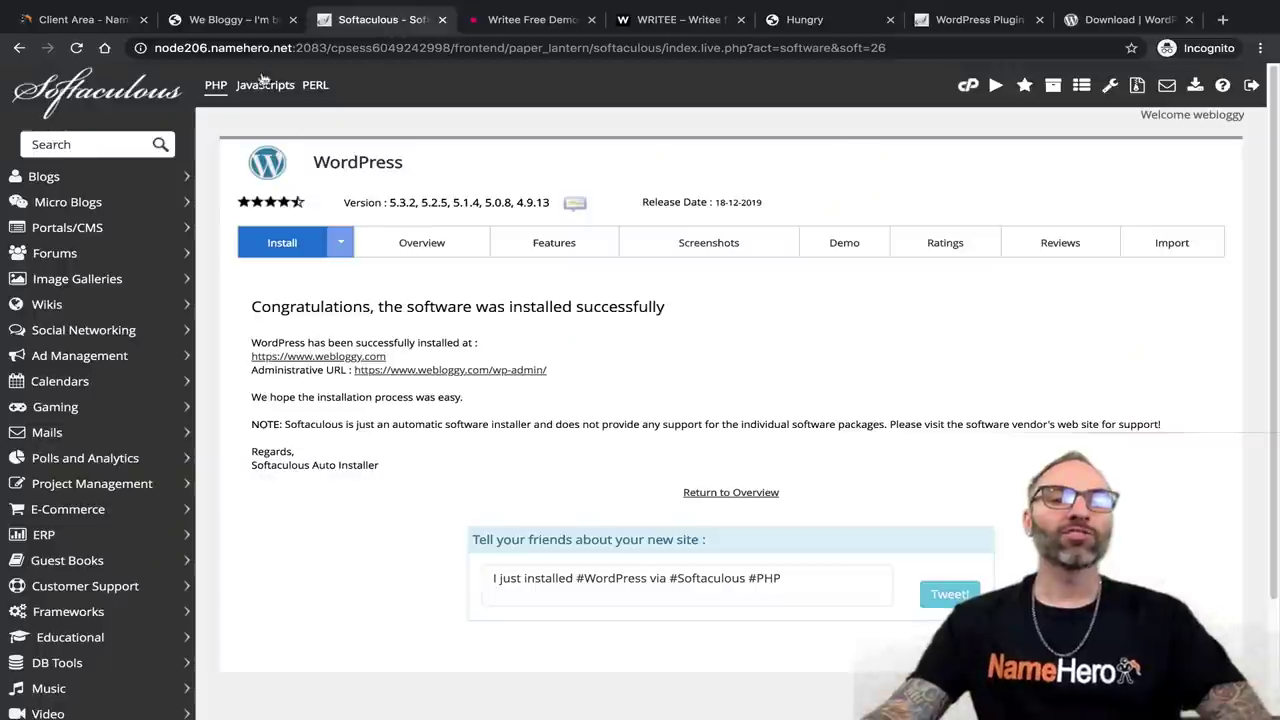
Open the We Bloggy admin dashboard via the Administrative URL's wp-admin link.
left_click(228, 22)
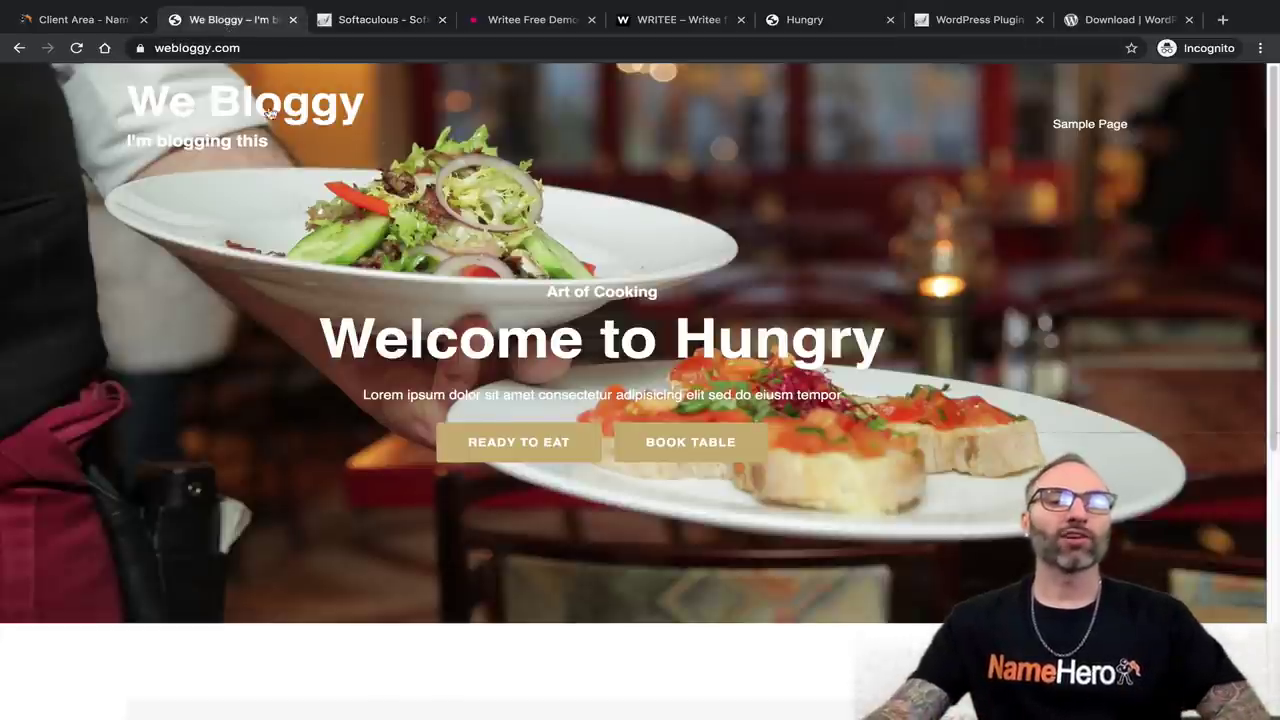
left_click(360, 22)
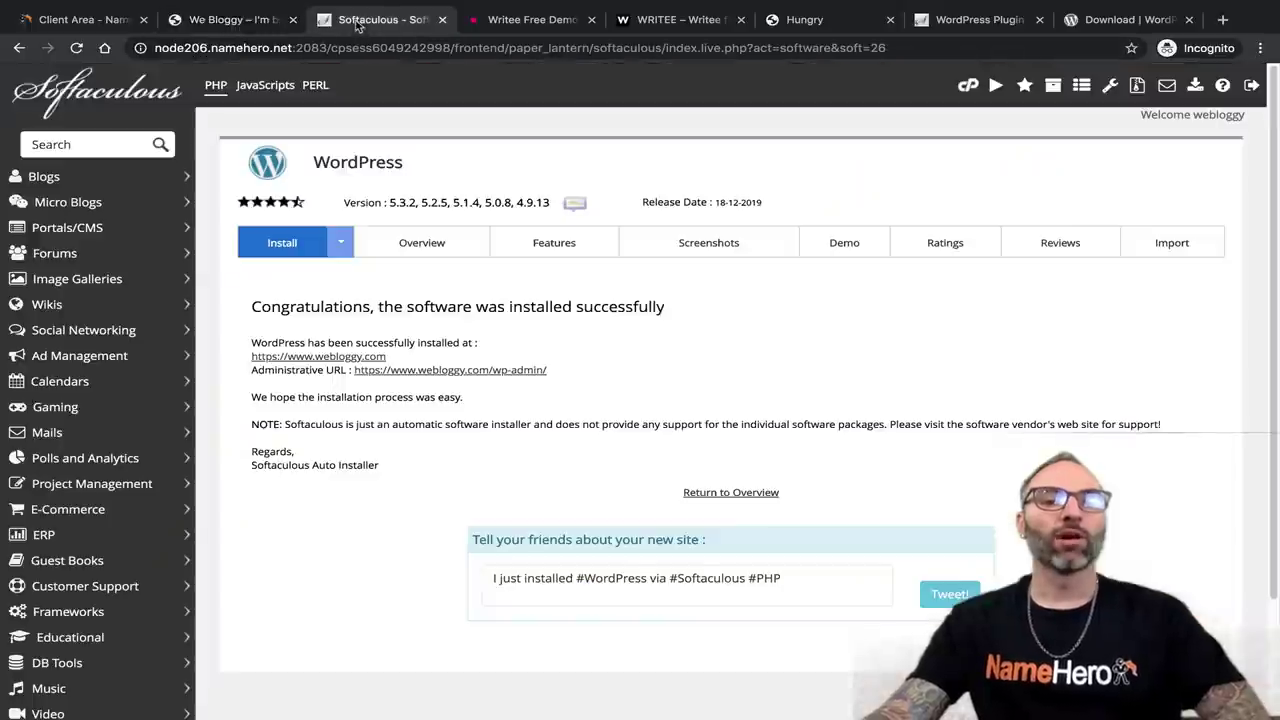
left_click_drag(252, 370, 251, 373)
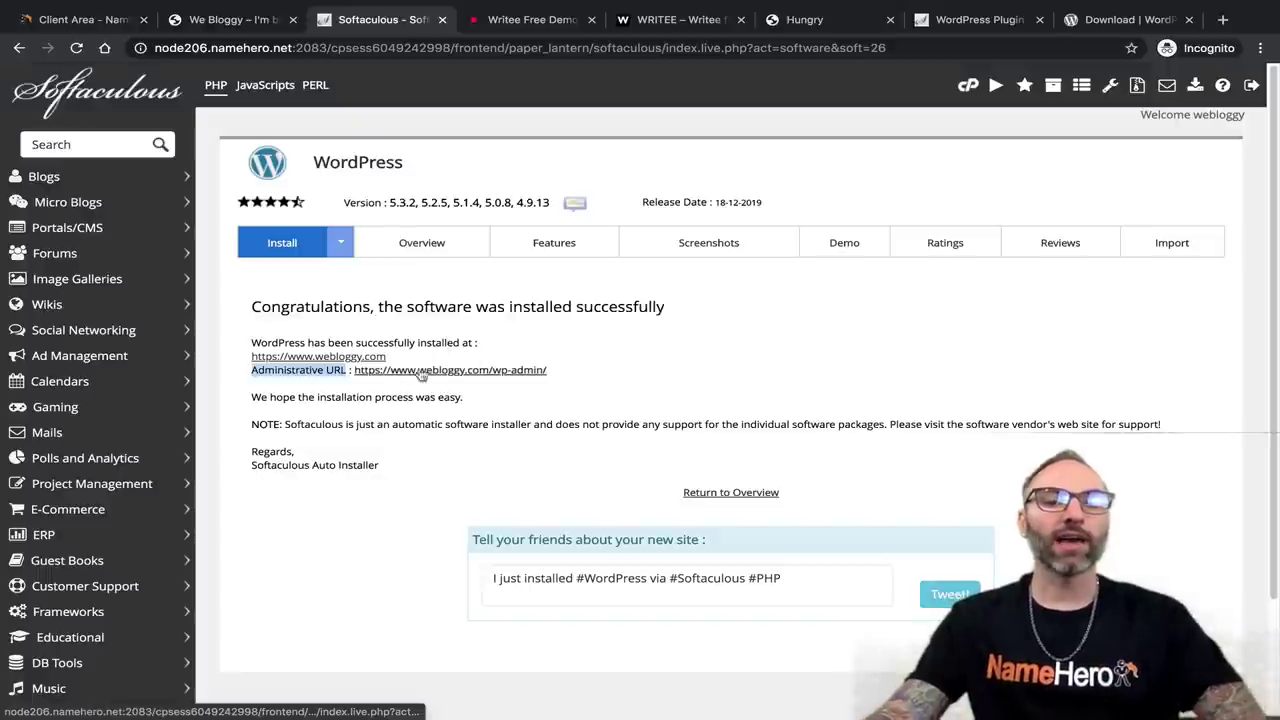
left_click(457, 371)
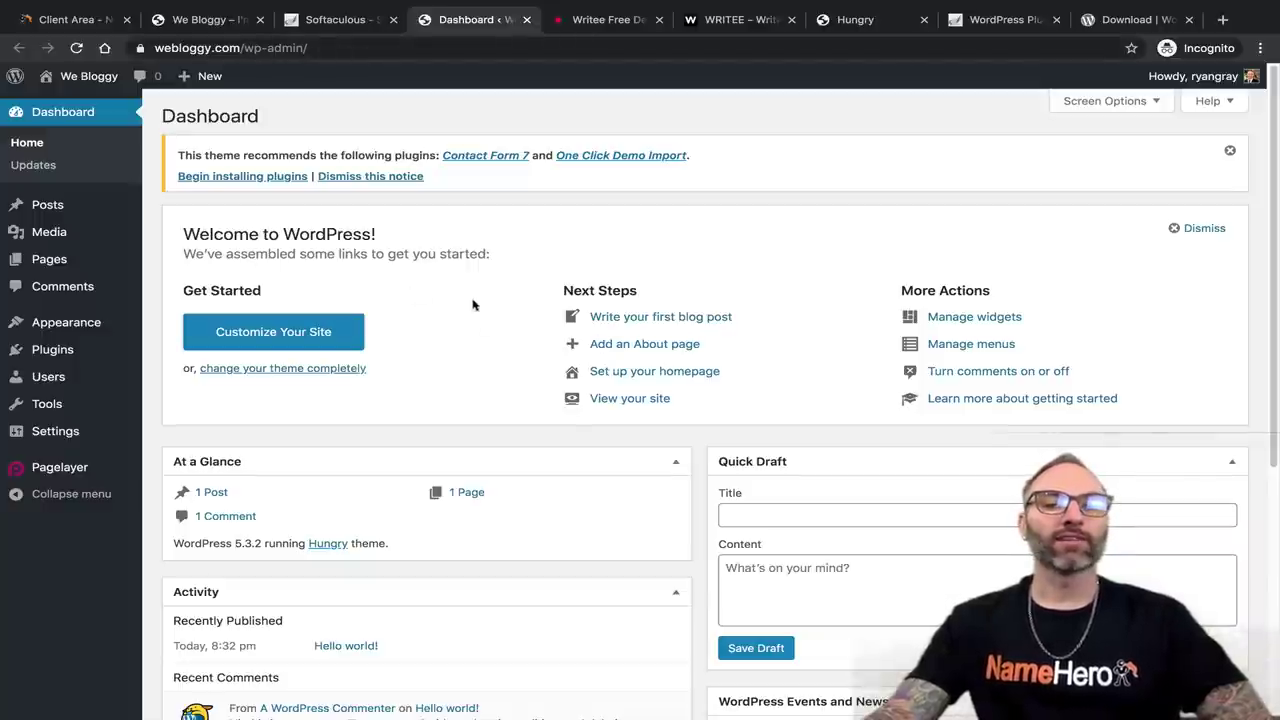
Log out from the Howdy menu on the Dashboard and enter the admin username on the login form.
left_click(348, 19)
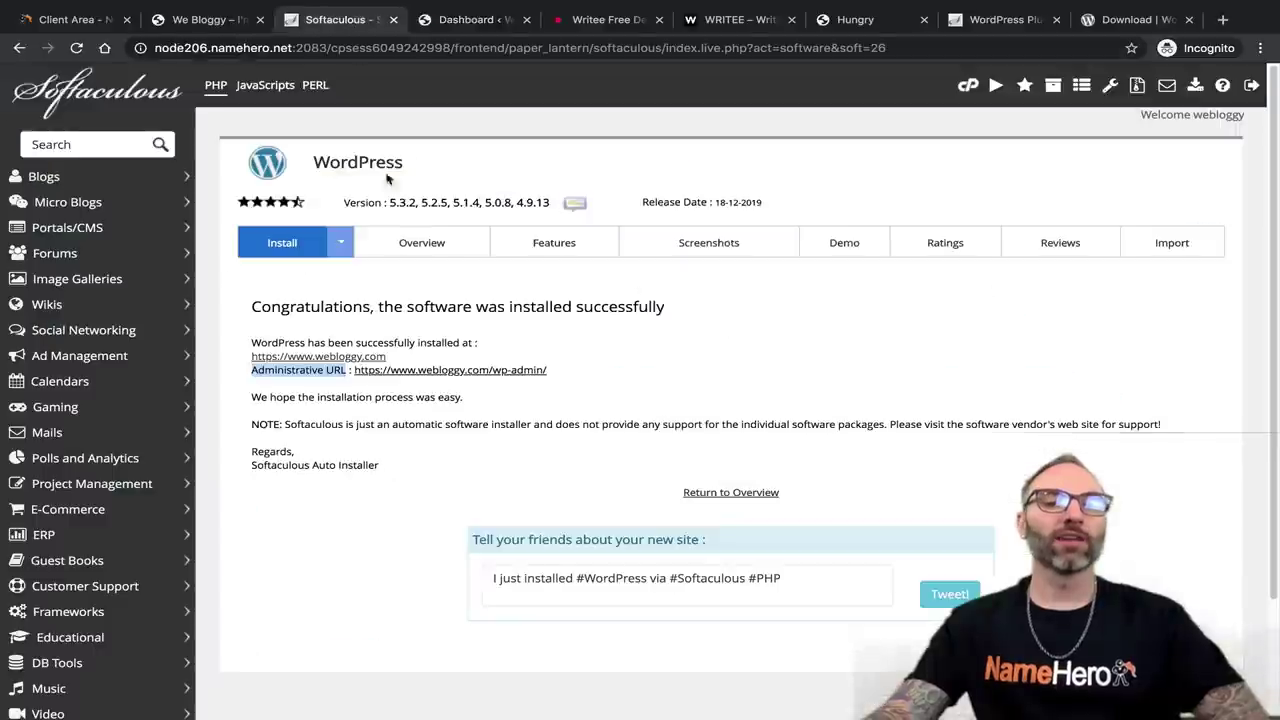
key("ctrl+Tab")
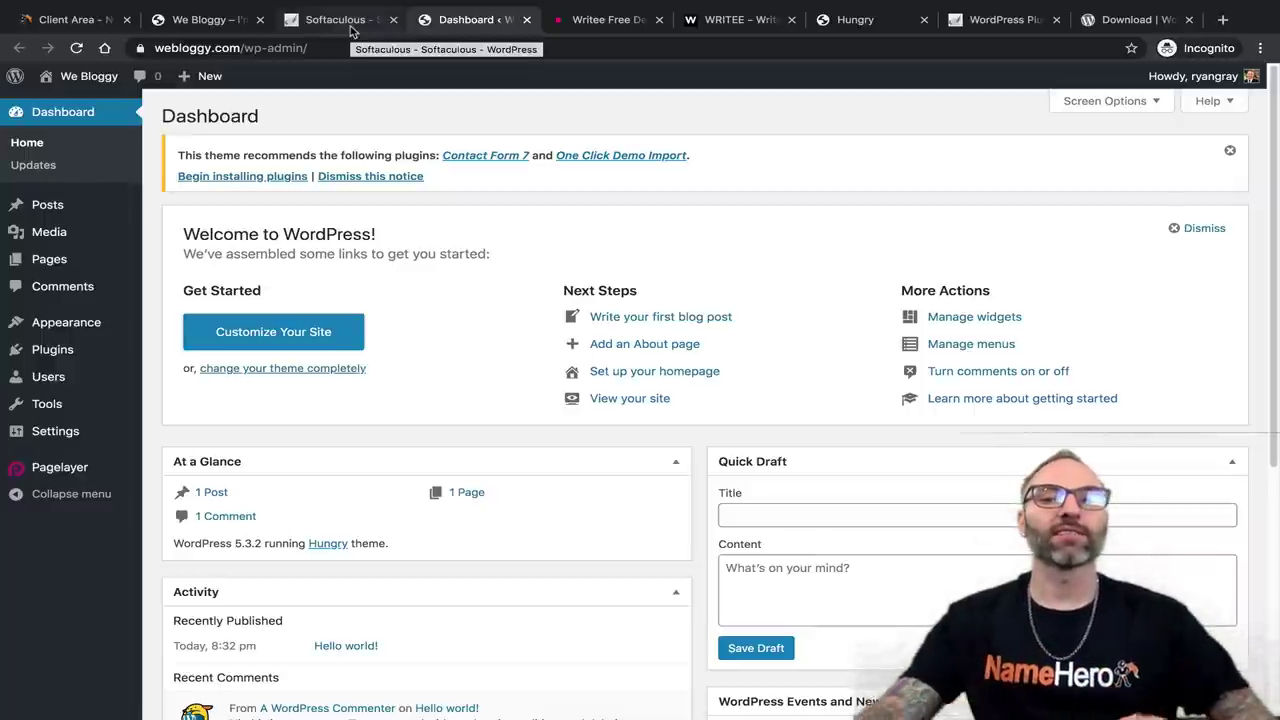
mouse_move(1212, 82)
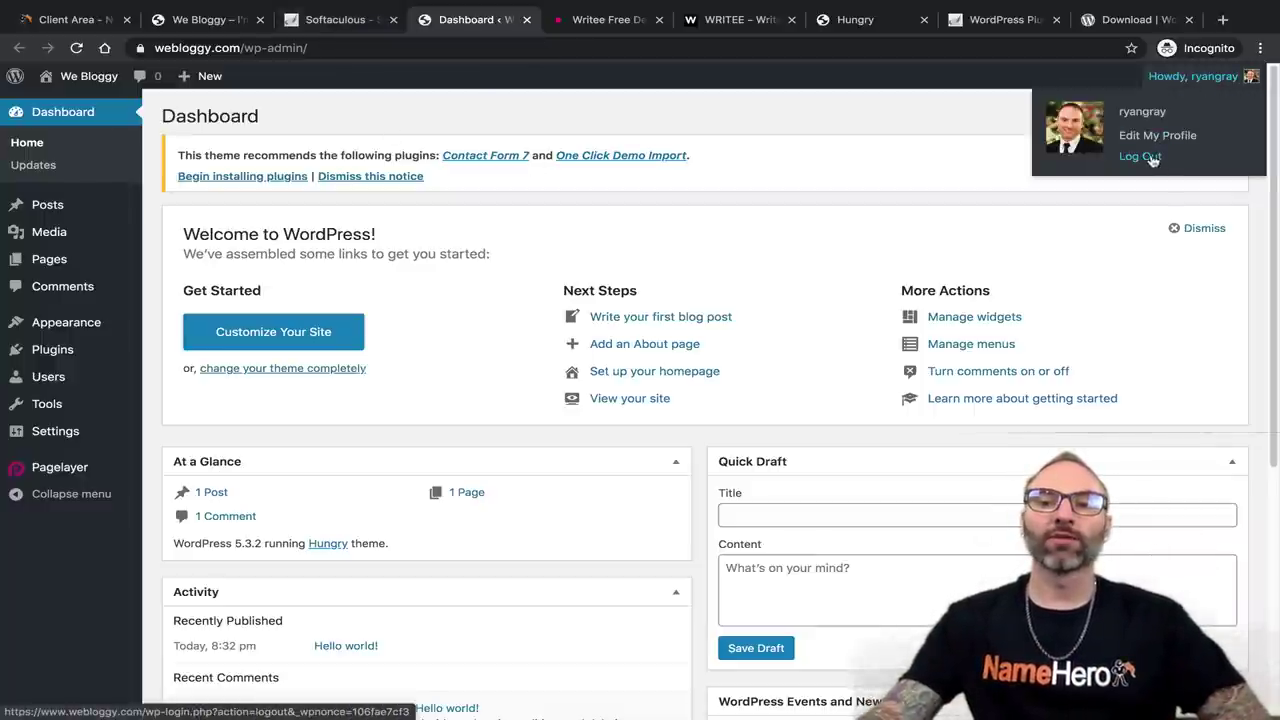
left_click(1155, 160)
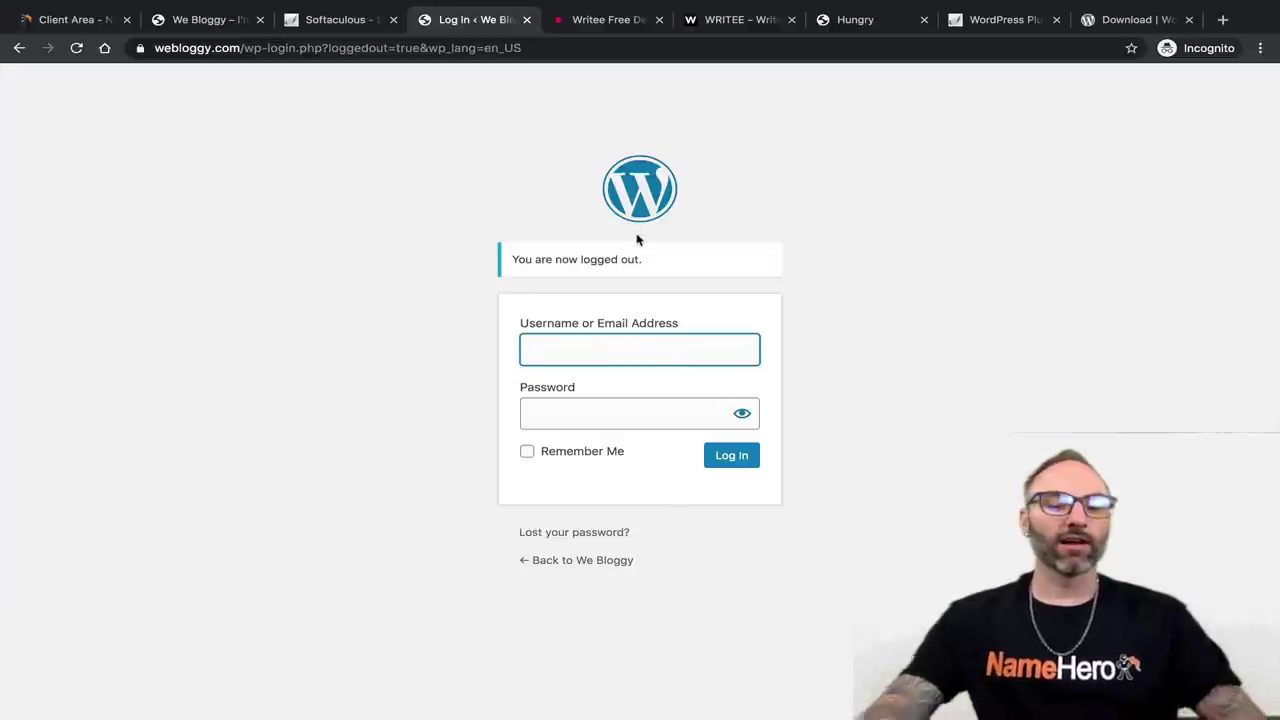
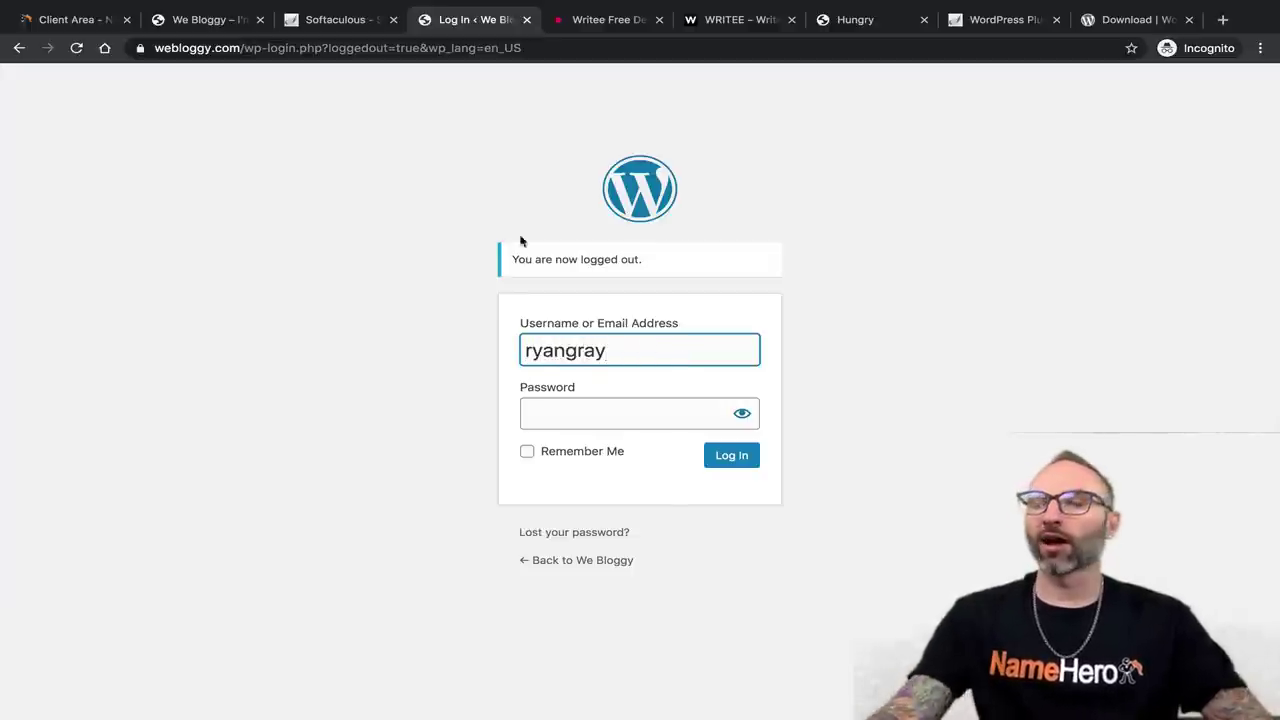
Paste the saved password into the Password field and log in to the dashboard.
right_click(577, 415)
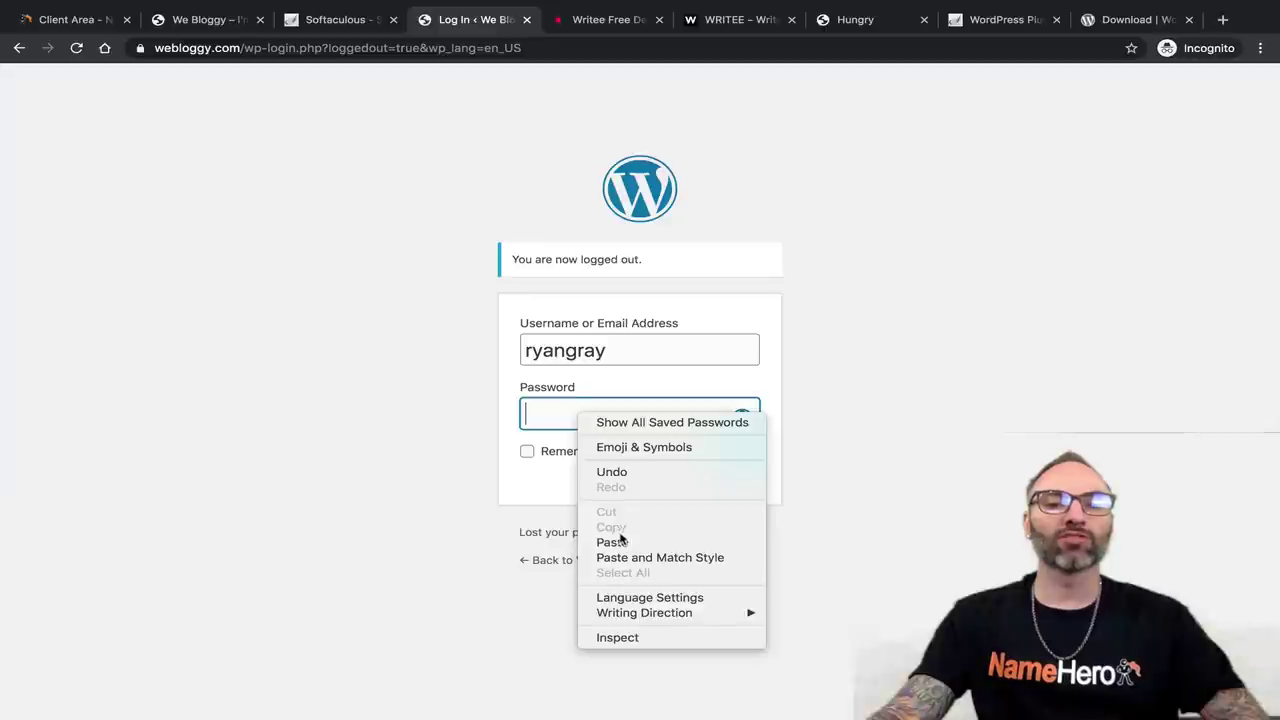
left_click(620, 540)
left_click(731, 455)
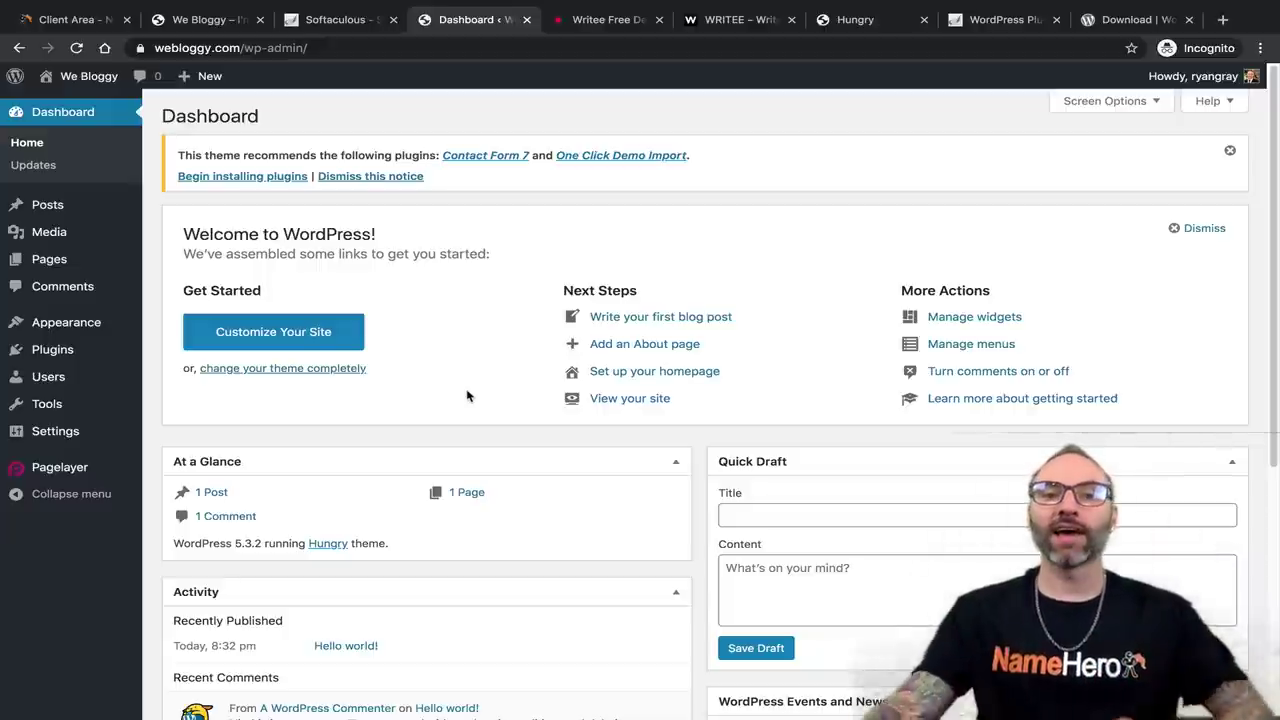
left_click(243, 20)
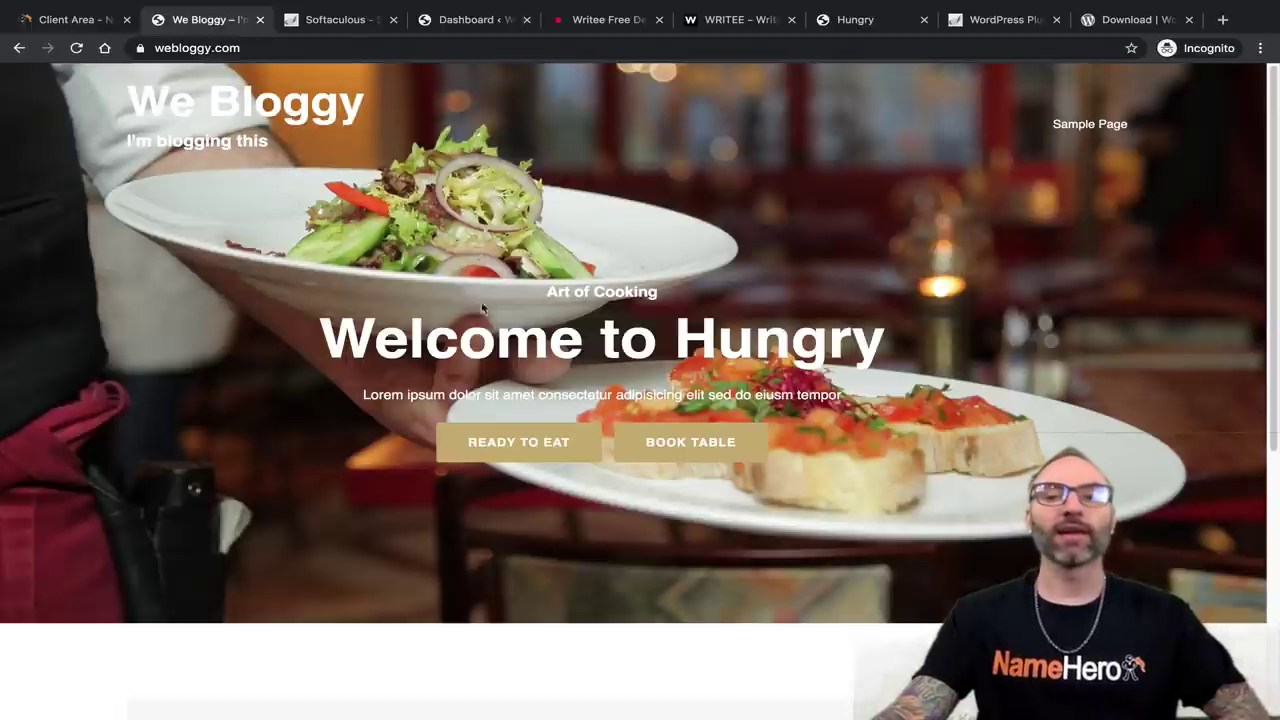
scroll(483, 315, "down", 3)
scroll(500, 477, "up", 4)
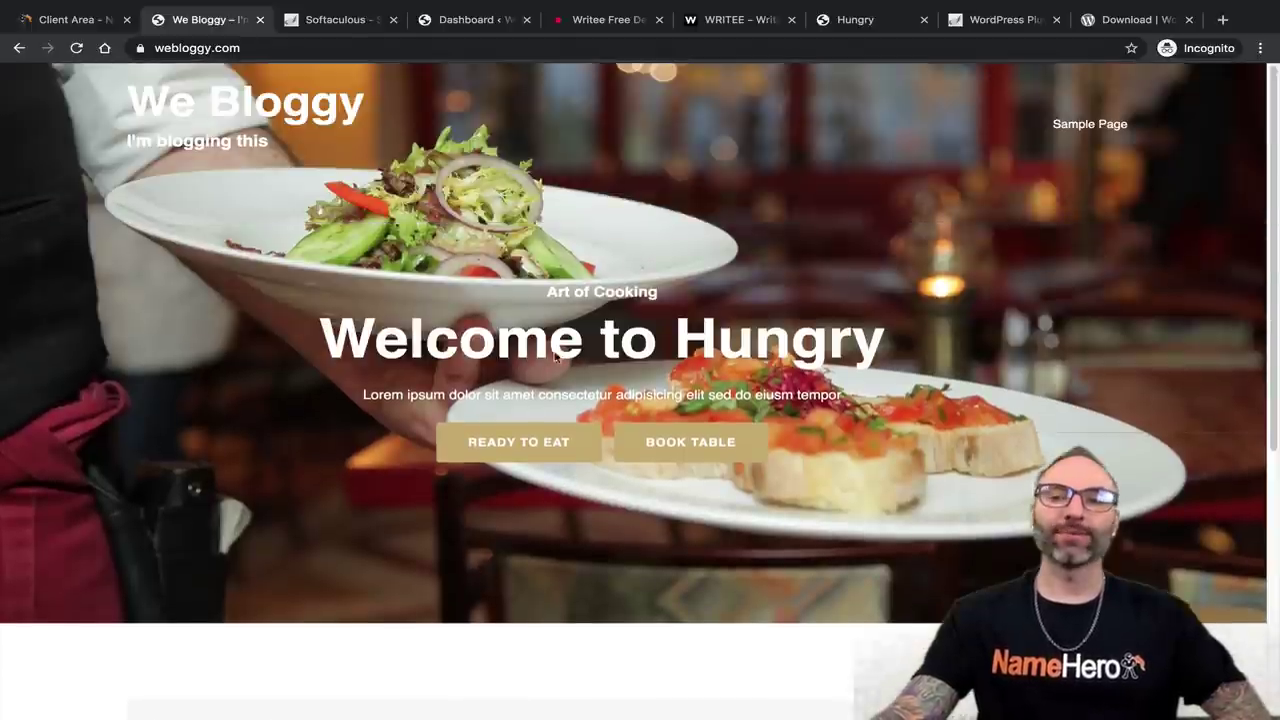
left_click(335, 20)
left_click(468, 20)
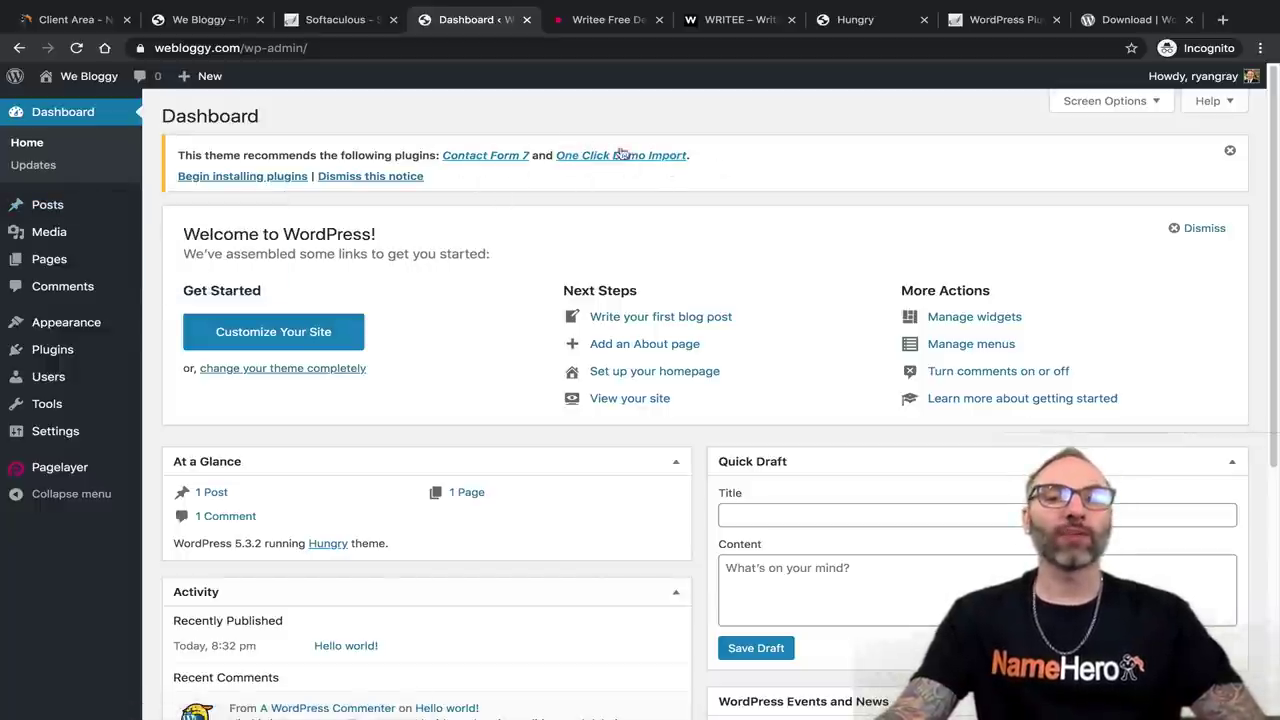
left_click(208, 20)
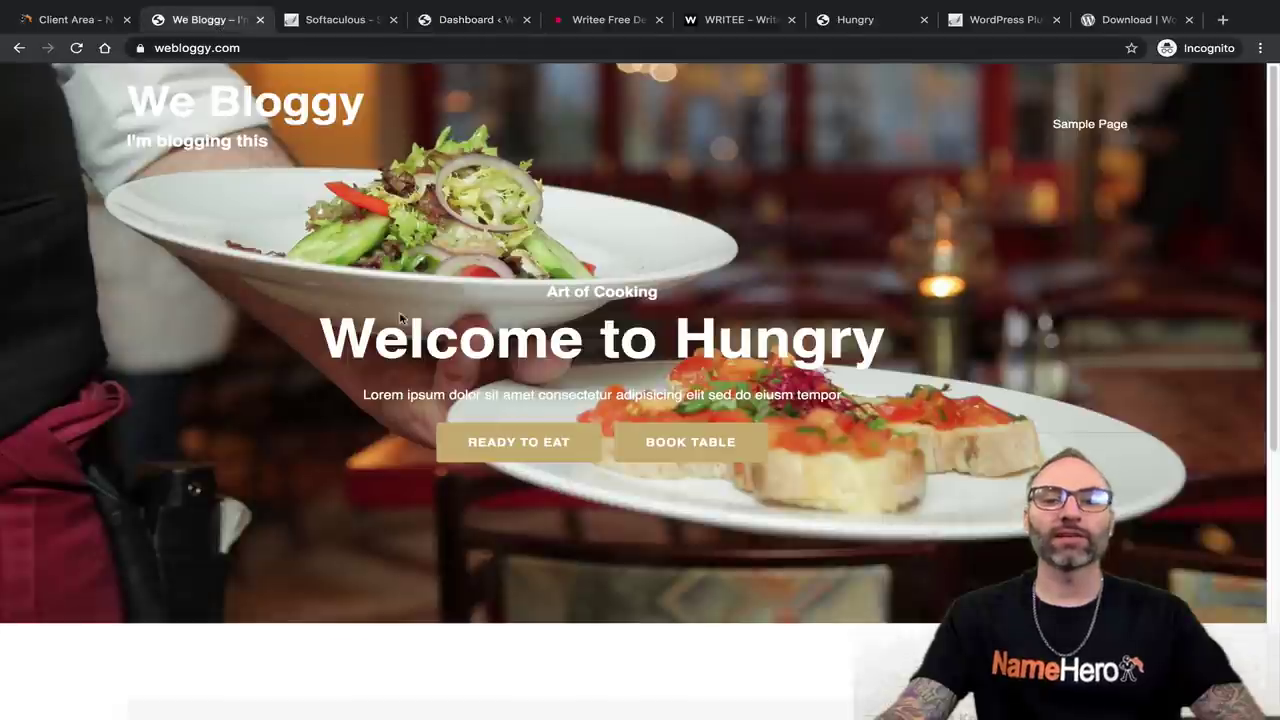
double_click(478, 343)
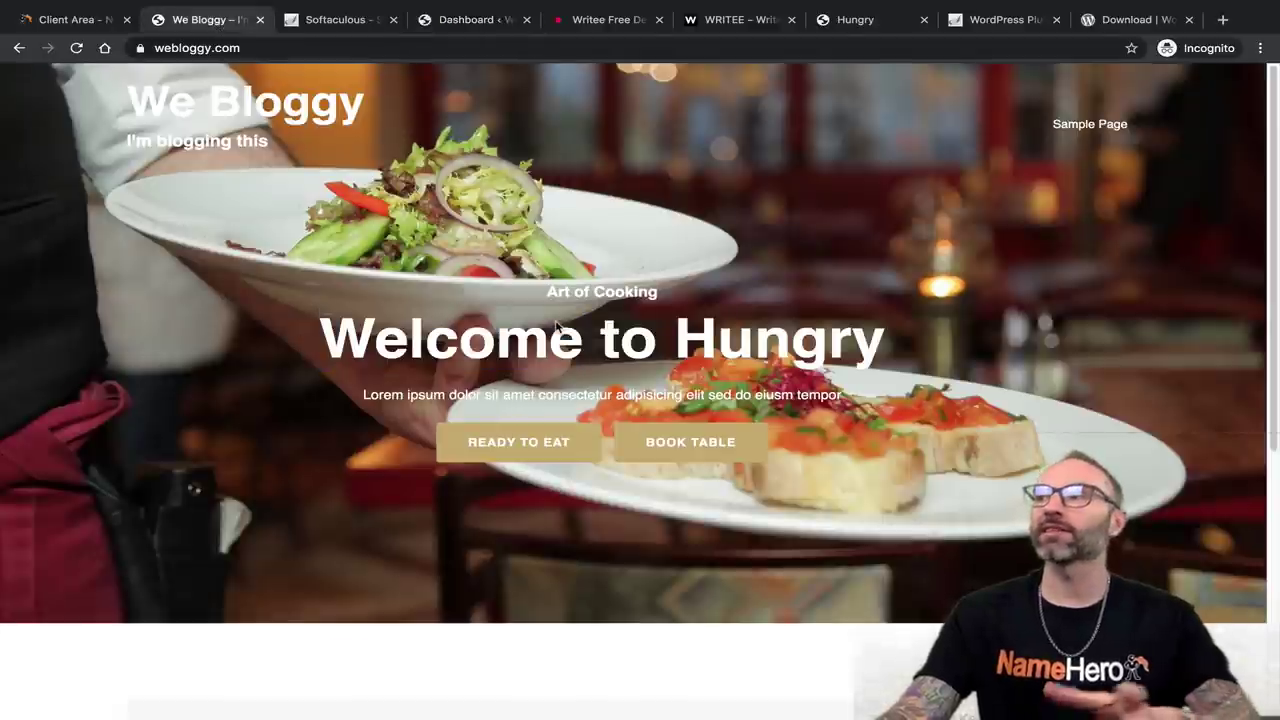
left_click(478, 343)
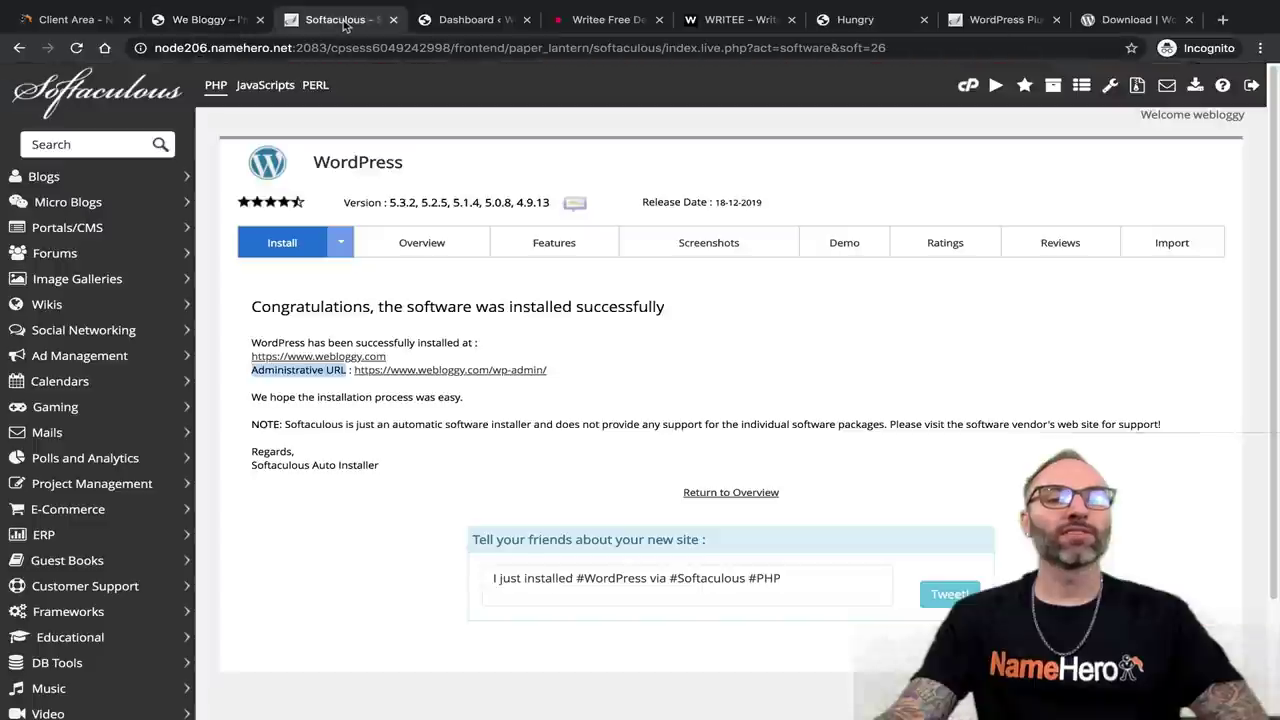
left_click(340, 20)
left_click(446, 27)
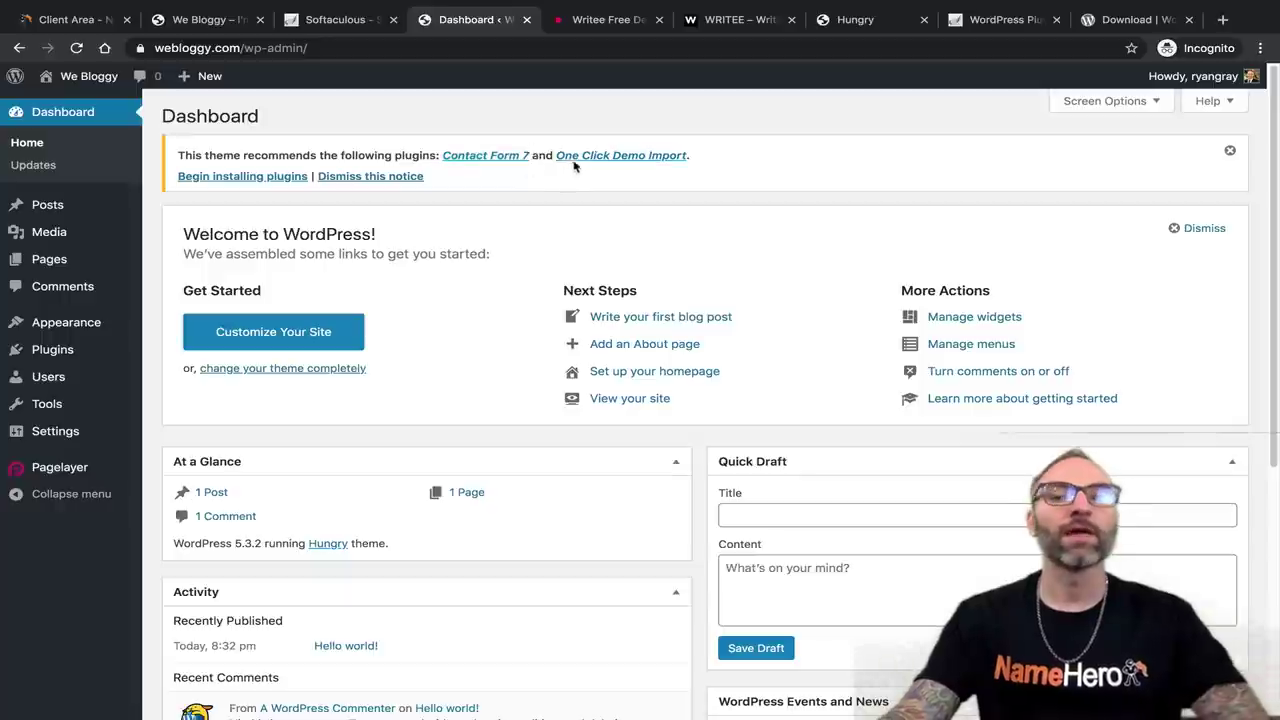
Bulk-install the required Contact Form 7 and One Click Demo Import plugins, then view the Hungry demo.
left_click(263, 177)
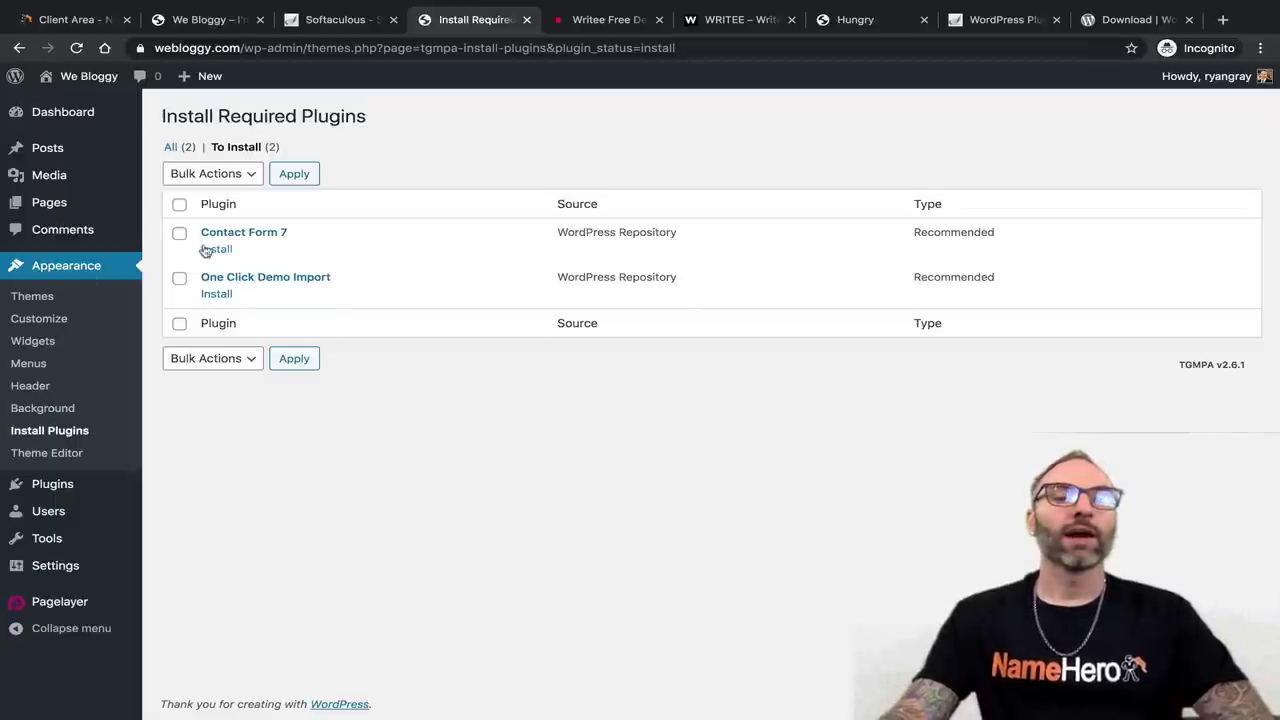
left_click(180, 206)
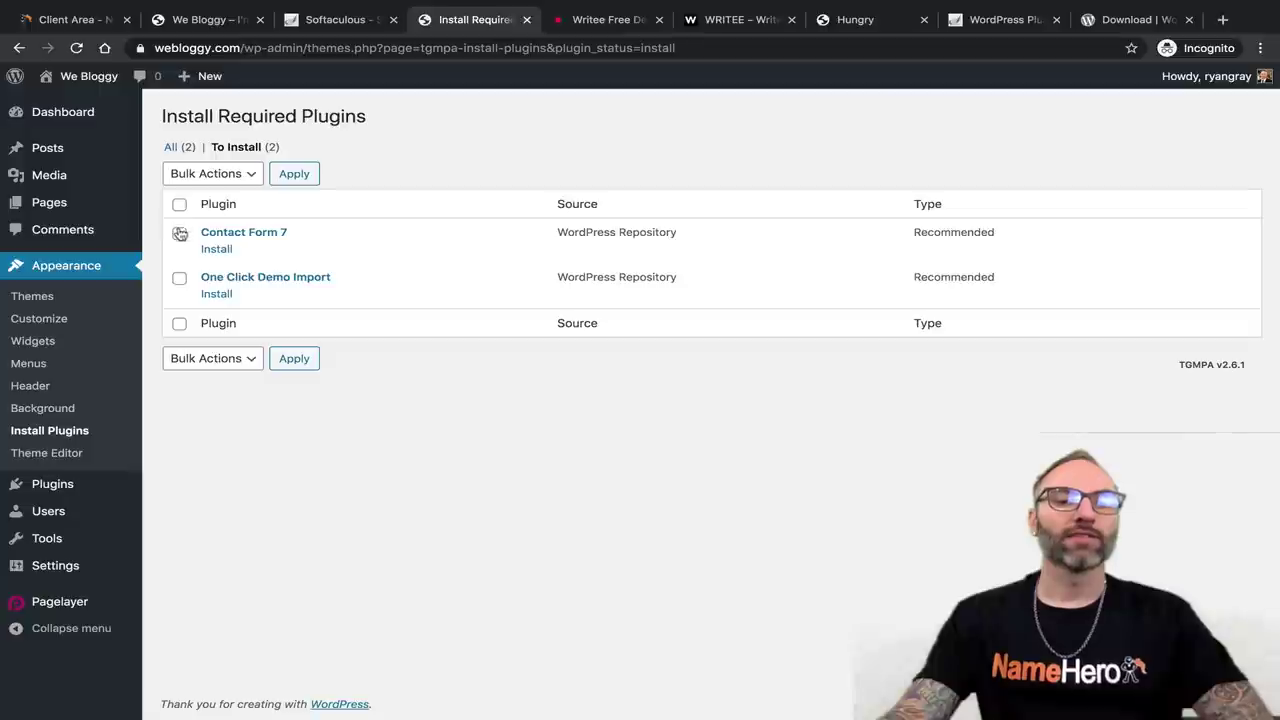
left_click(189, 352)
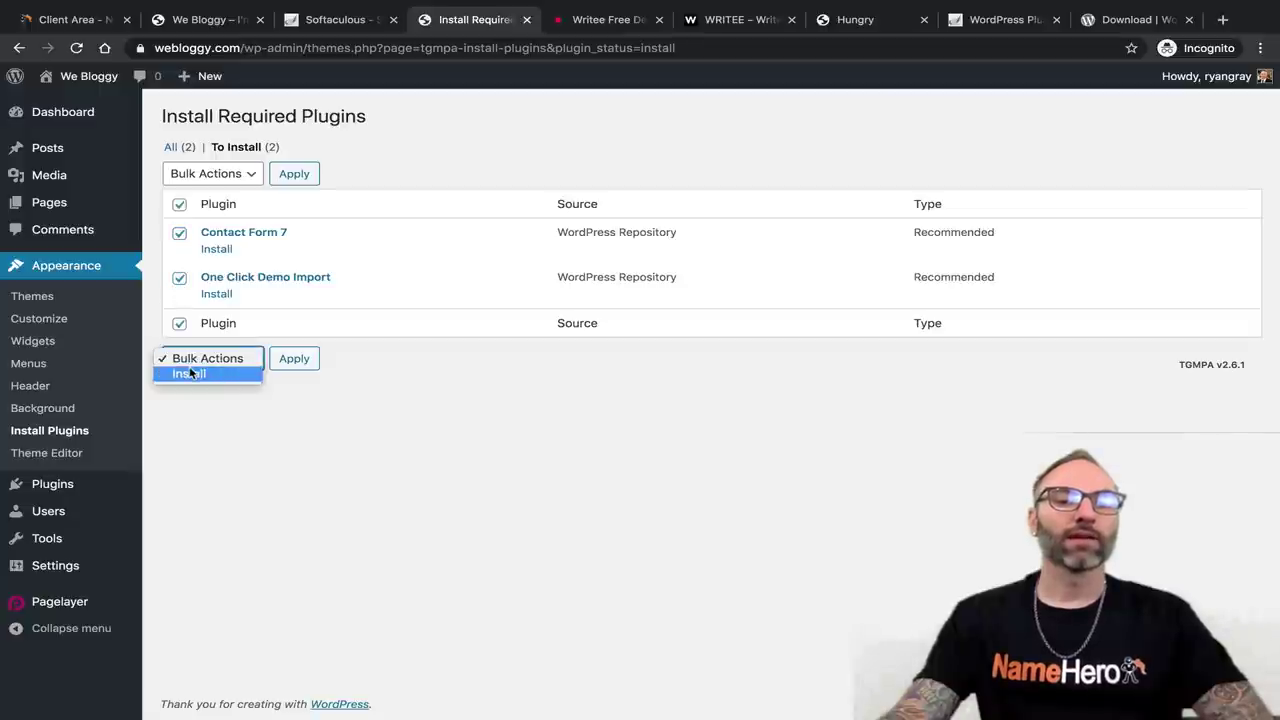
left_click(182, 371)
left_click(294, 358)
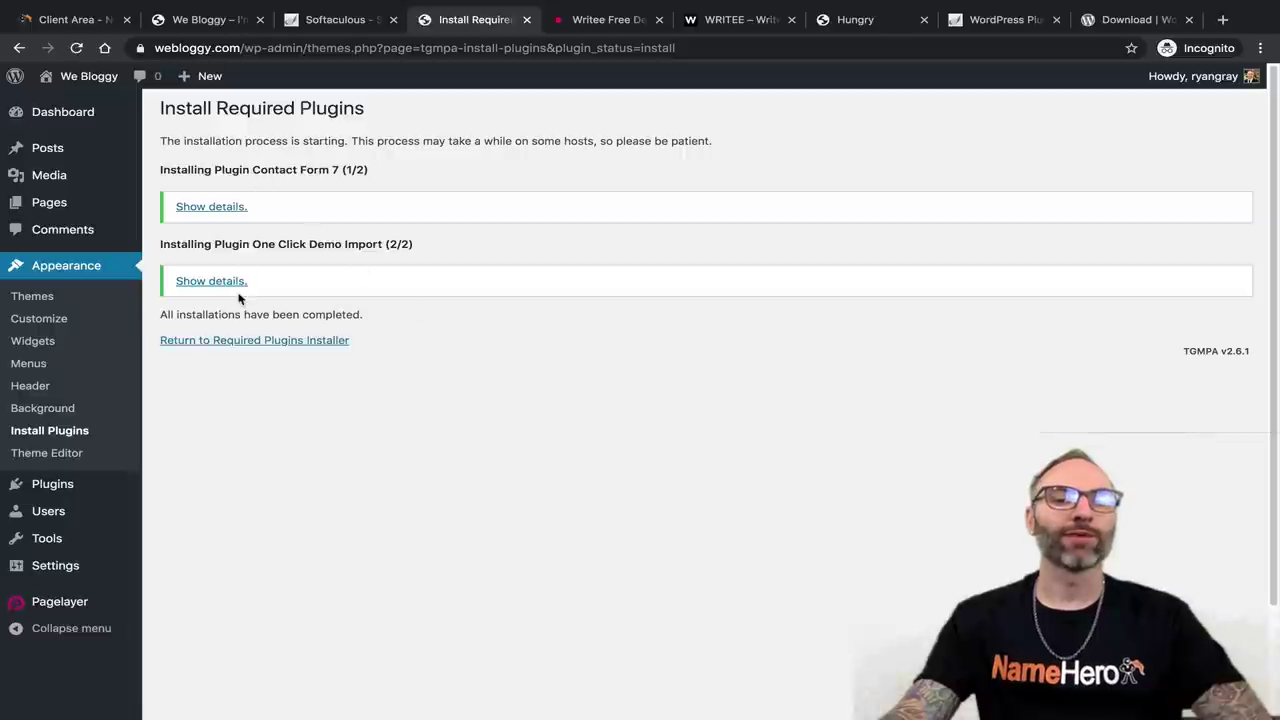
left_click(234, 342)
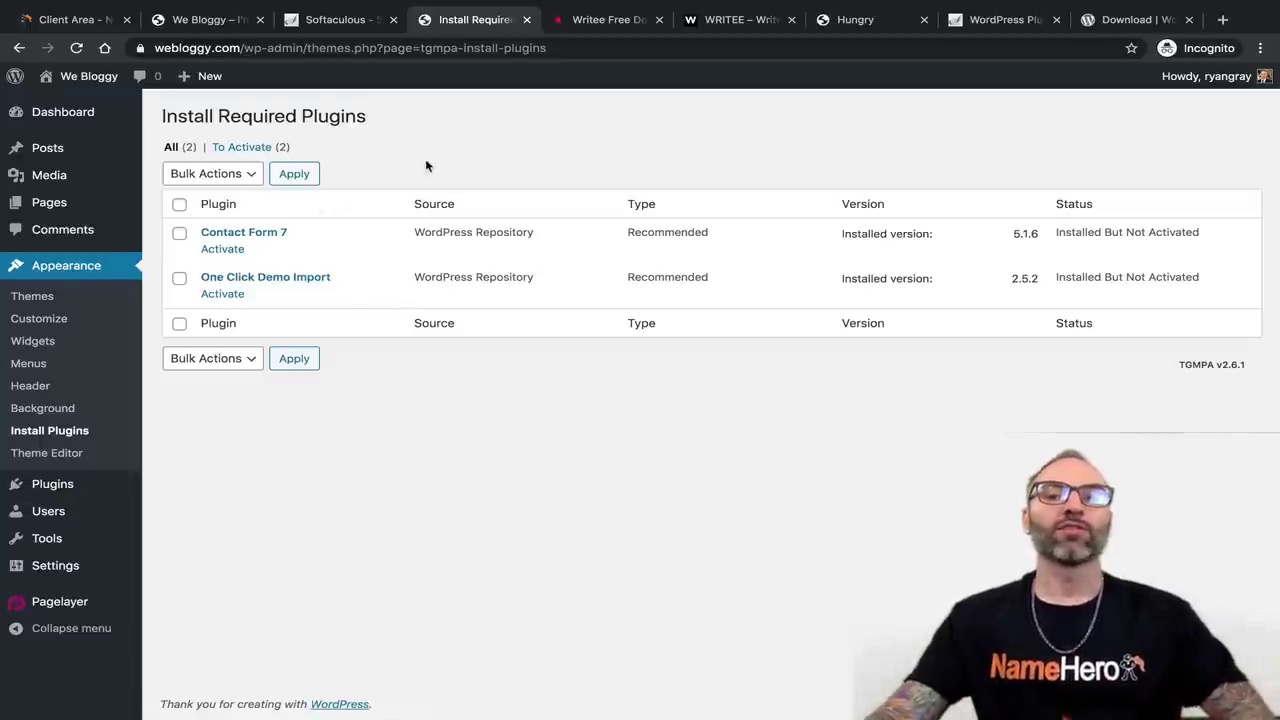
left_click(856, 21)
Scroll through the Hungry theme demo and the live We Bloggy site.
left_click_drag(856, 21, 591, 21)
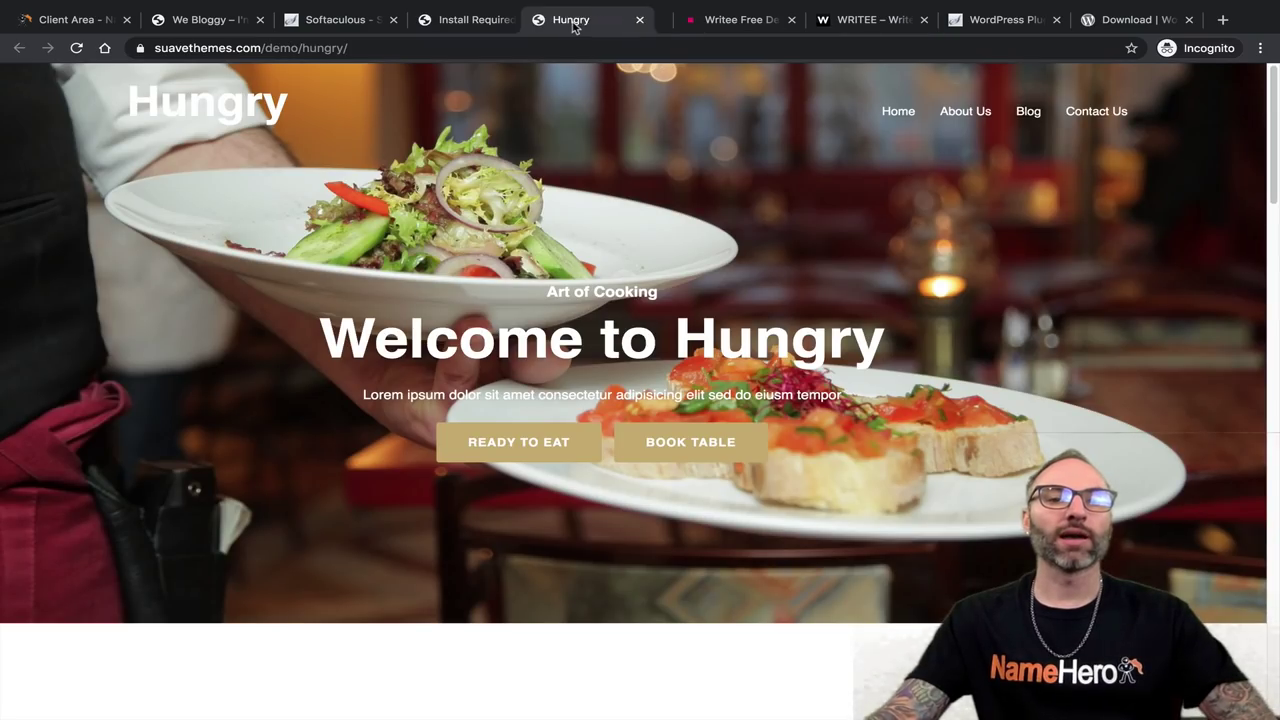
scroll(490, 280, "down", 10)
scroll(595, 315, "down", 20)
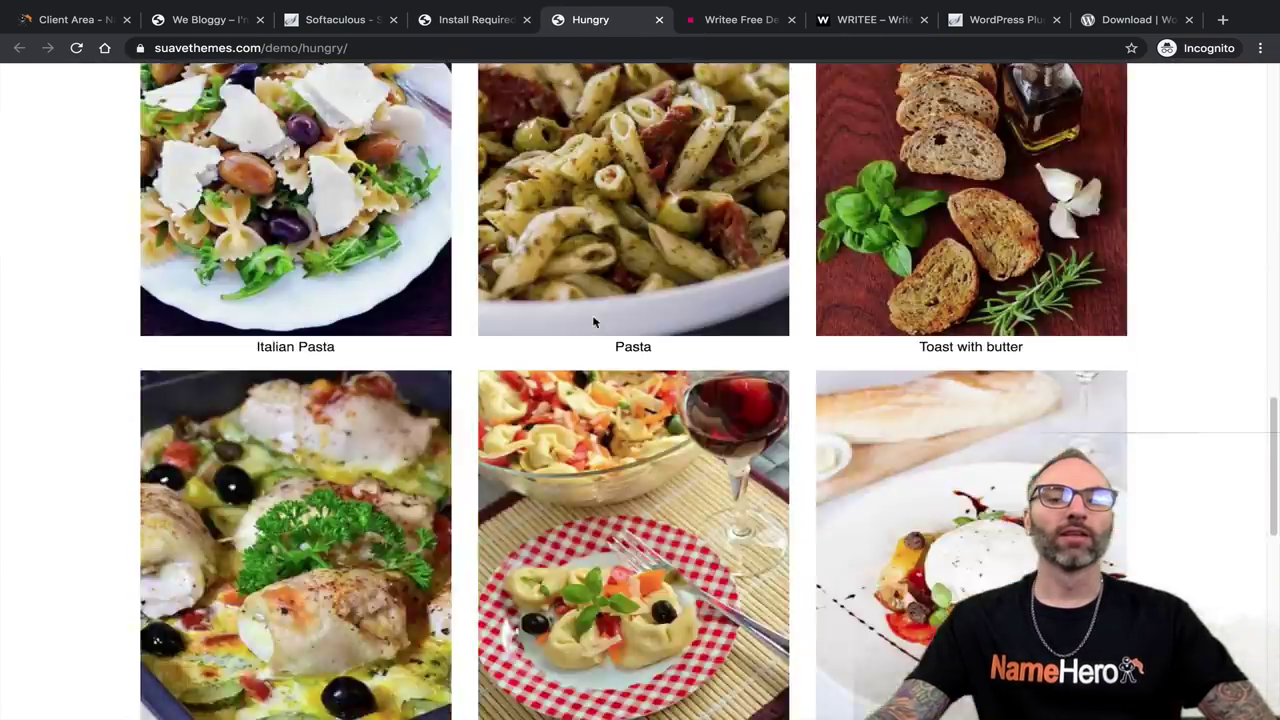
scroll(598, 412, "up", 15)
scroll(603, 413, "up", 10)
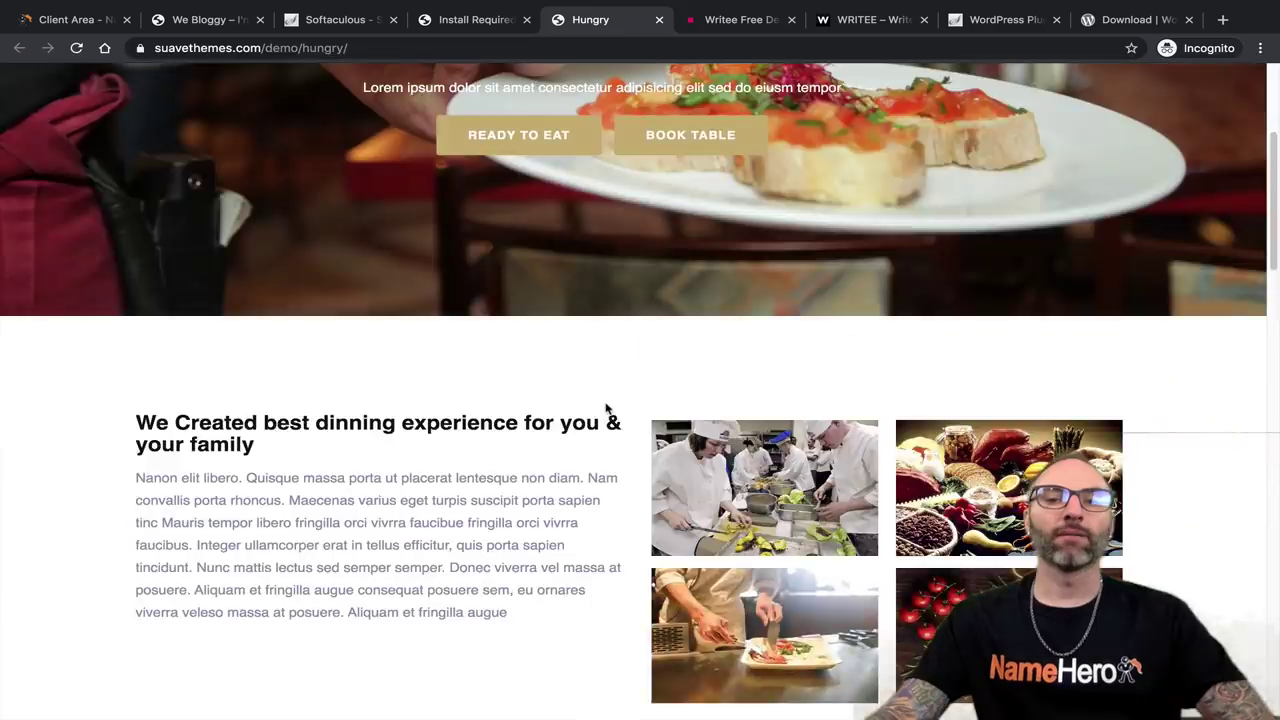
scroll(615, 405, "down", 15)
scroll(616, 268, "down", 3)
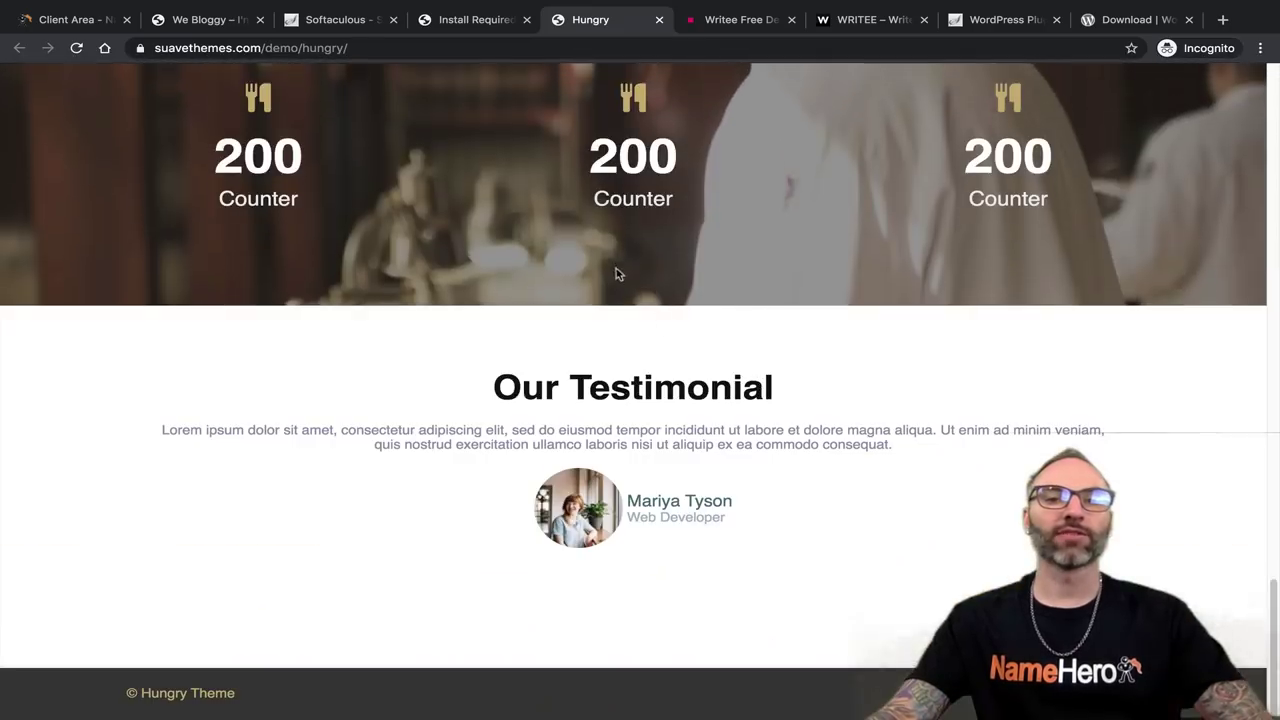
left_click(205, 19)
scroll(370, 307, "down", 6)
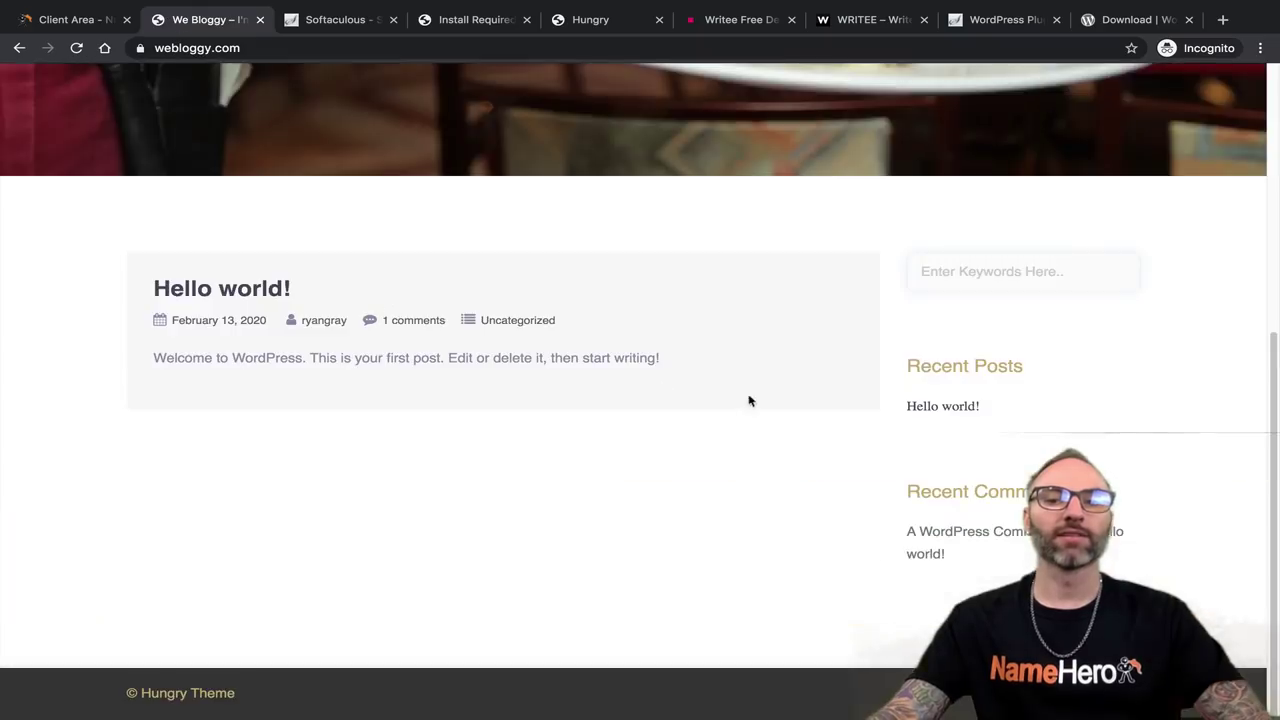
scroll(749, 400, "up", 5)
Review the Hungry demo again, then return to the Install Required Plugins page.
left_click(565, 22)
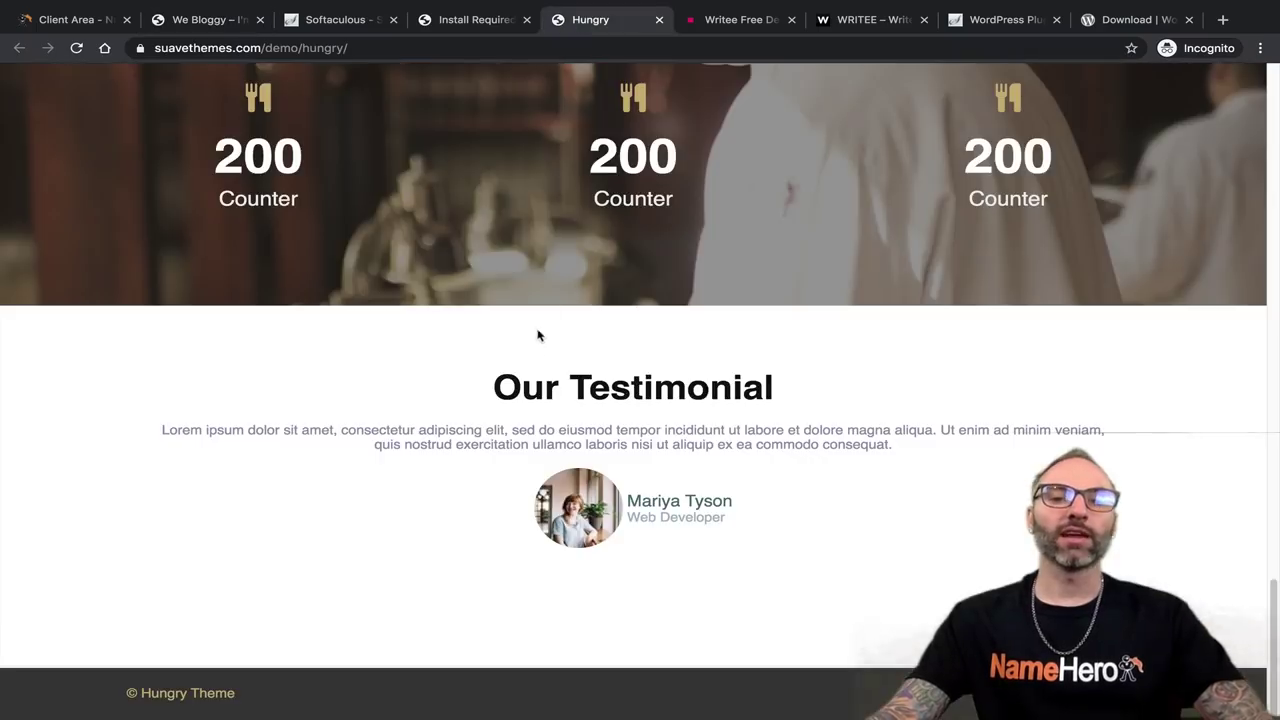
scroll(540, 340, "up", 10)
scroll(549, 363, "up", 8)
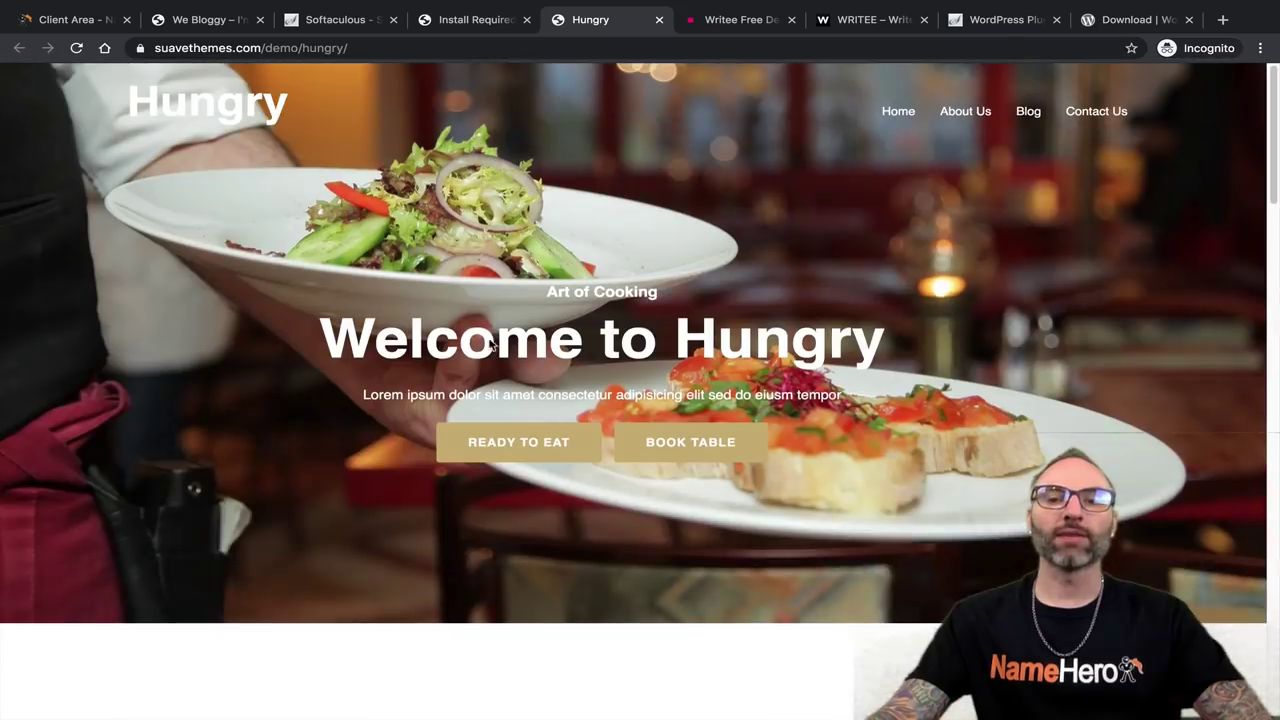
scroll(517, 346, "down", 10)
scroll(760, 258, "down", 2)
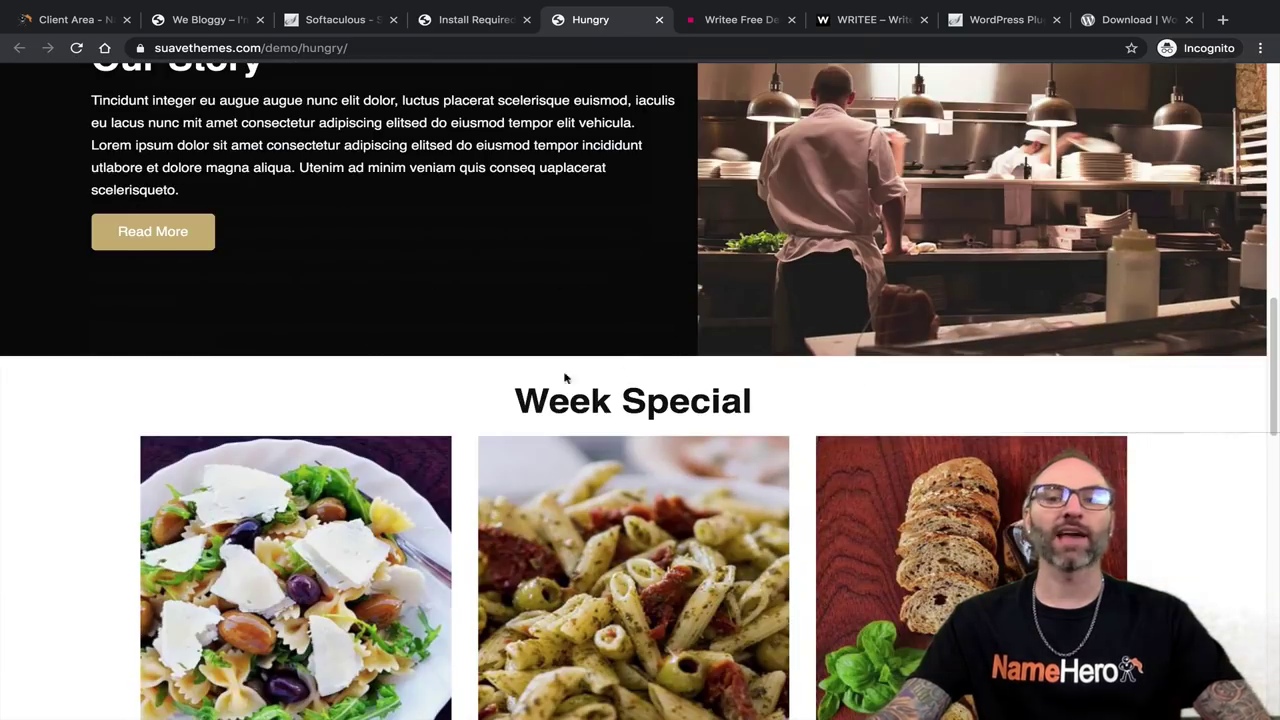
scroll(563, 374, "down", 10)
scroll(565, 357, "up", 15)
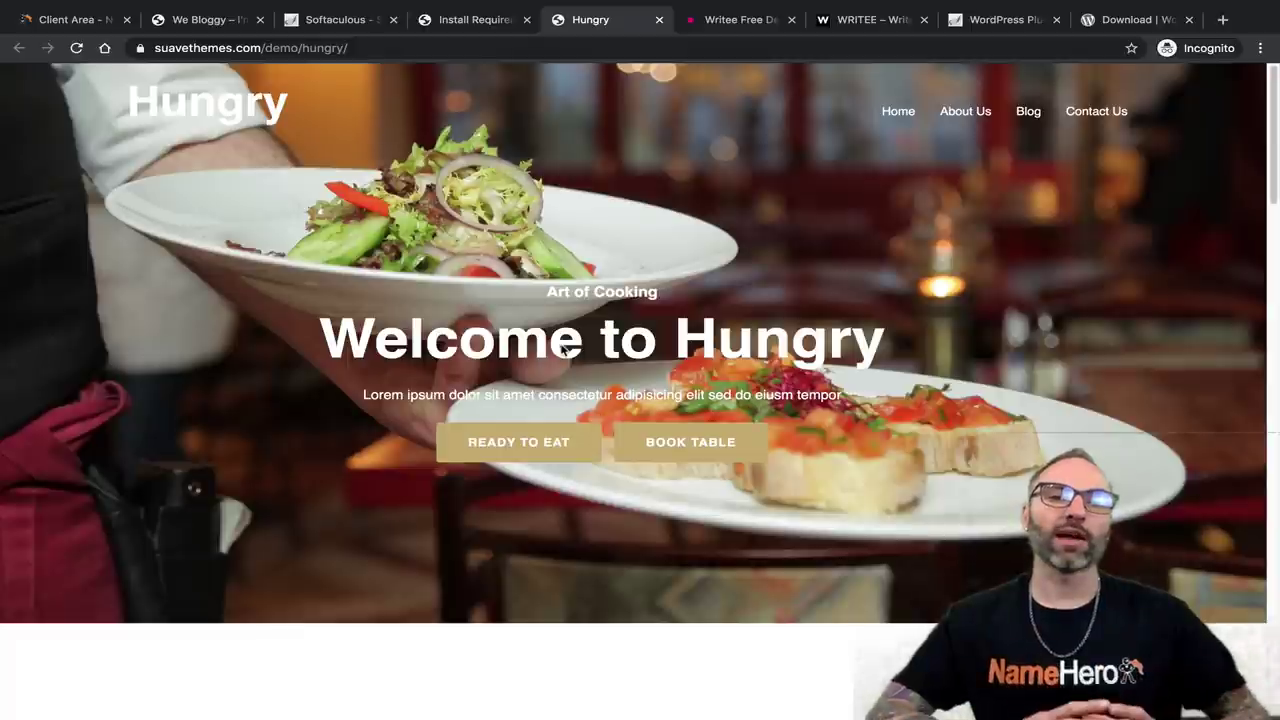
left_click(203, 19)
left_click(380, 20)
left_click(436, 22)
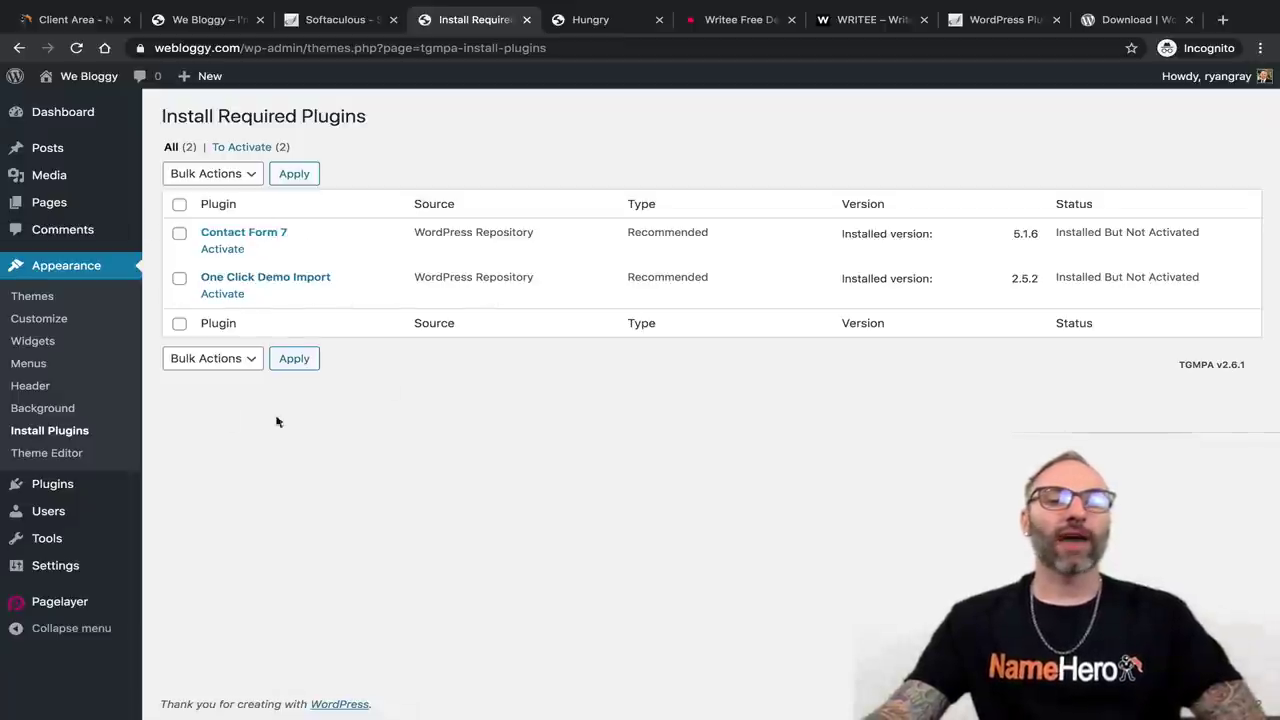
Activate One Click Demo Import and Contact Form 7 and view the Installed Plugins list.
left_click(234, 296)
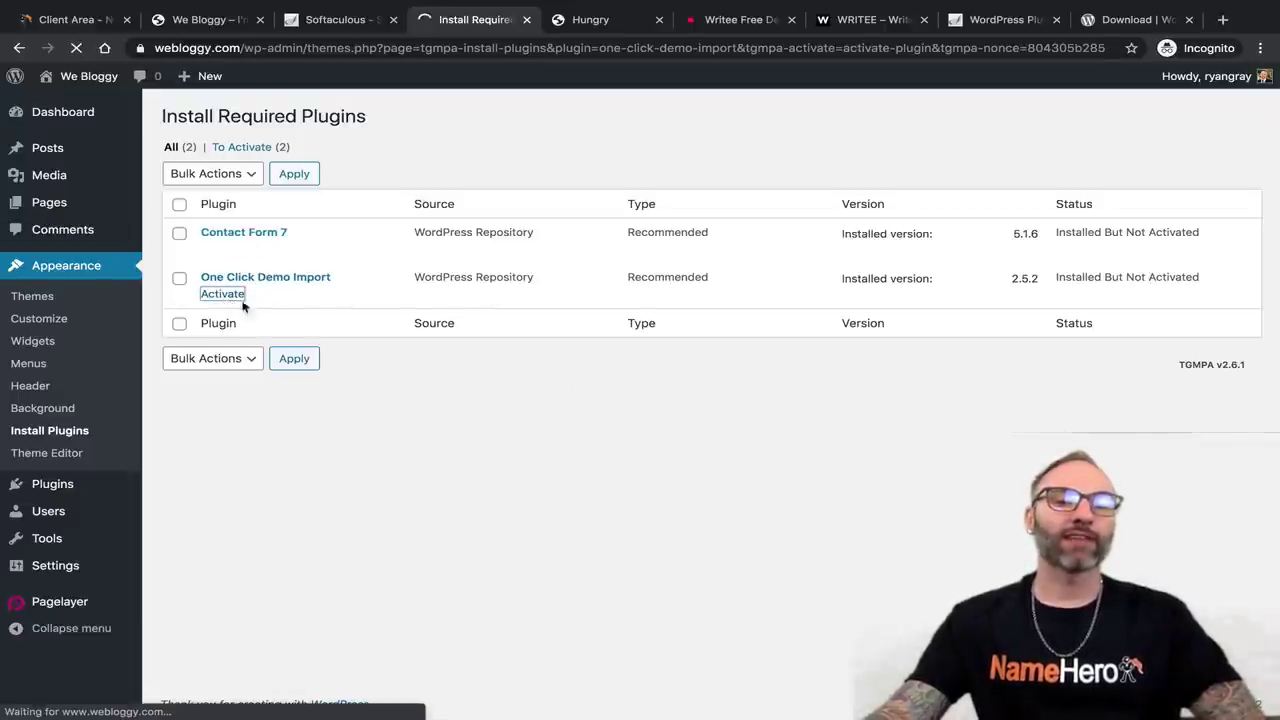
left_click(234, 297)
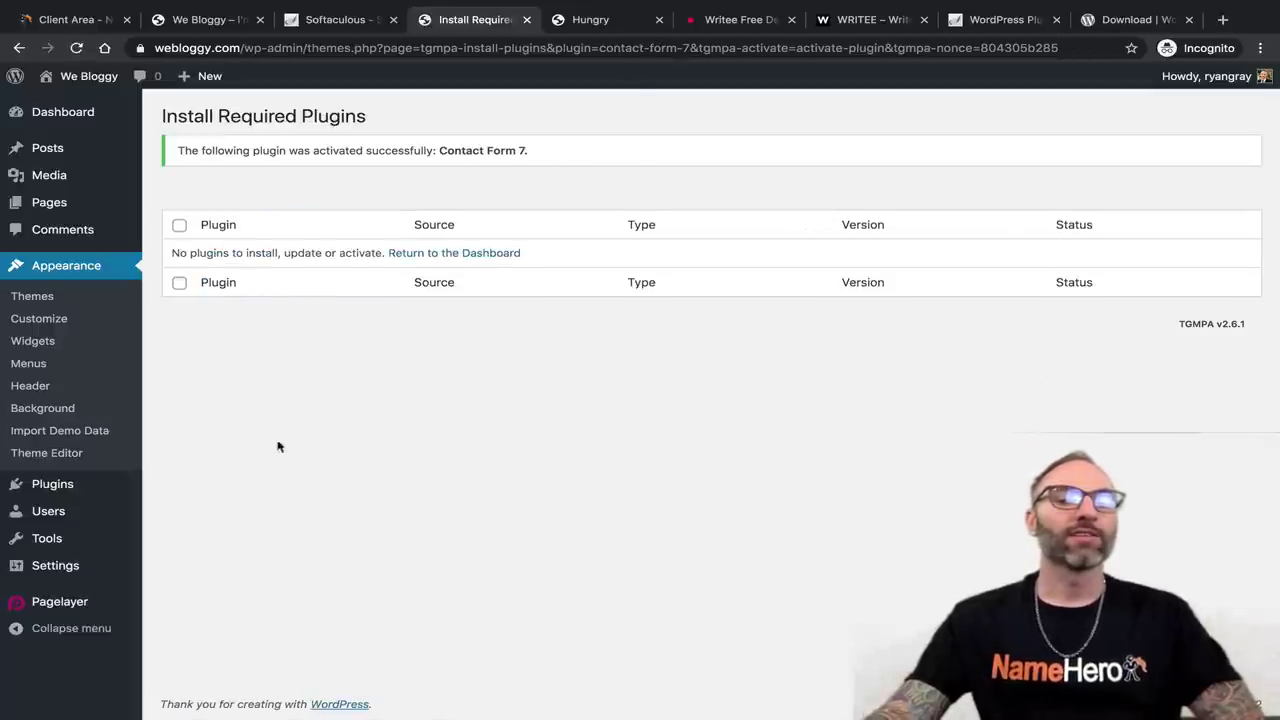
mouse_move(75, 495)
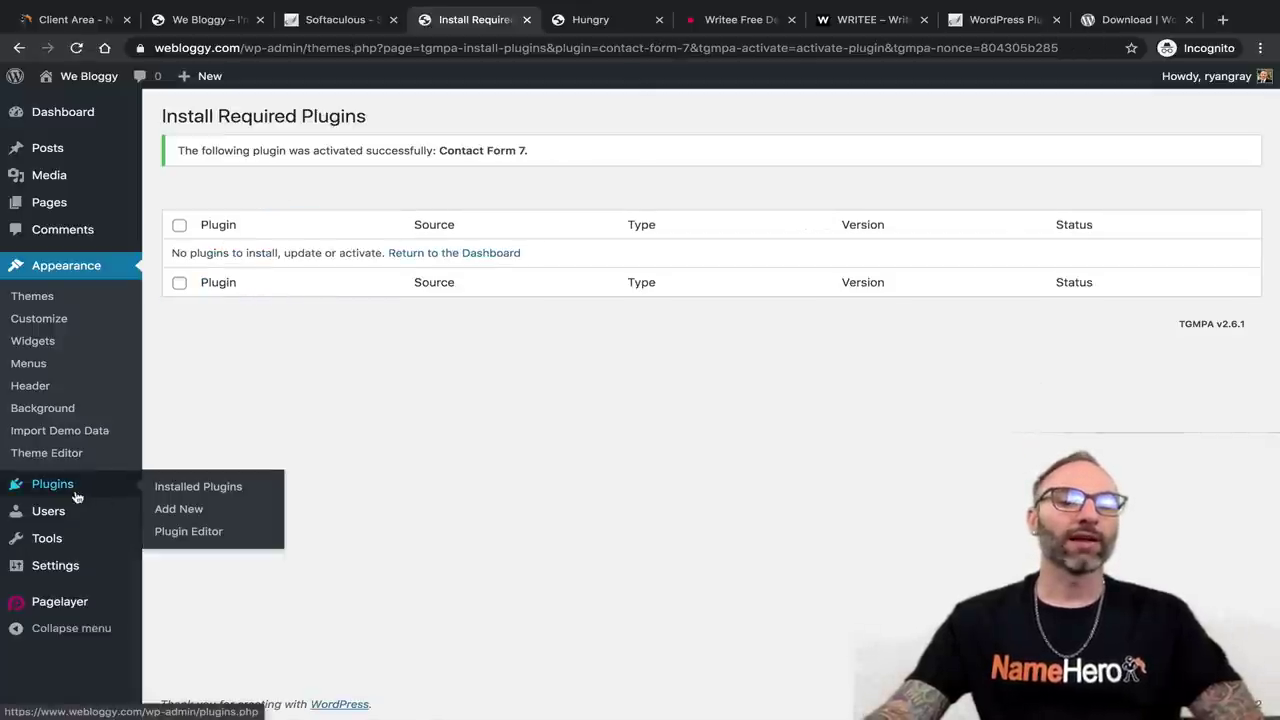
left_click(175, 487)
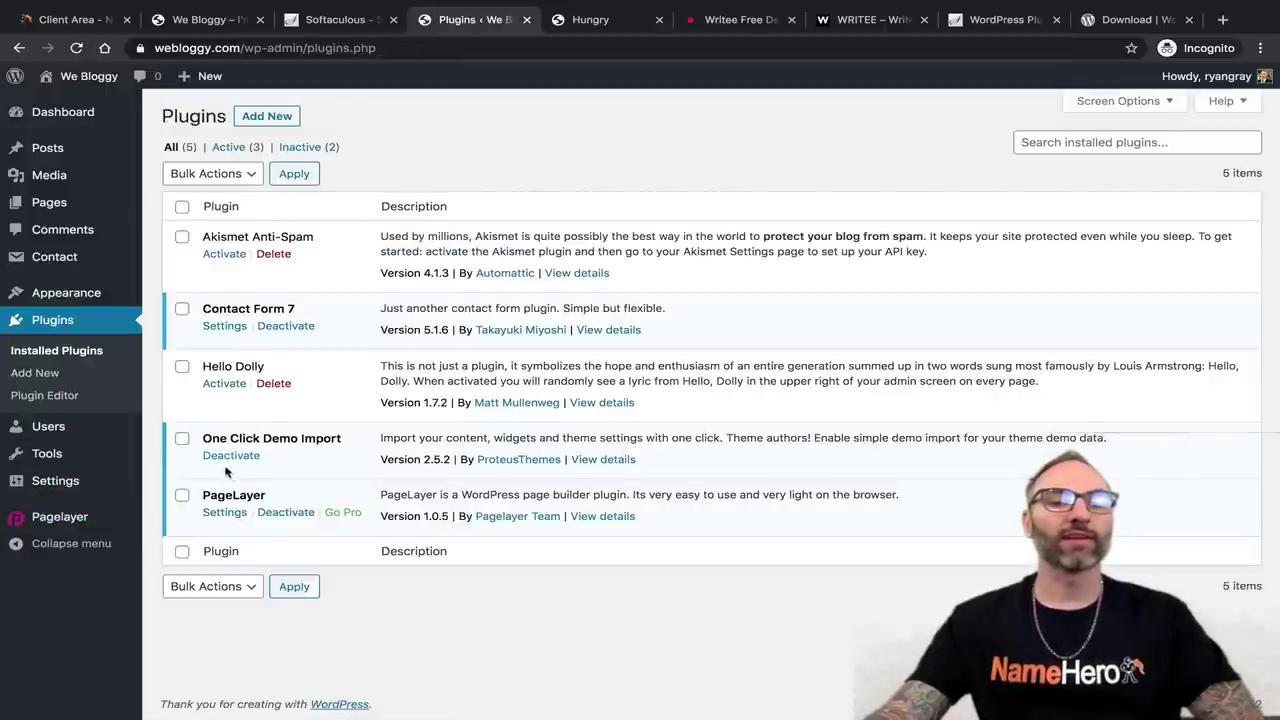
Highlight the One Click Demo Import and PageLayer names and PageLayer's description.
left_click_drag(205, 438, 318, 440)
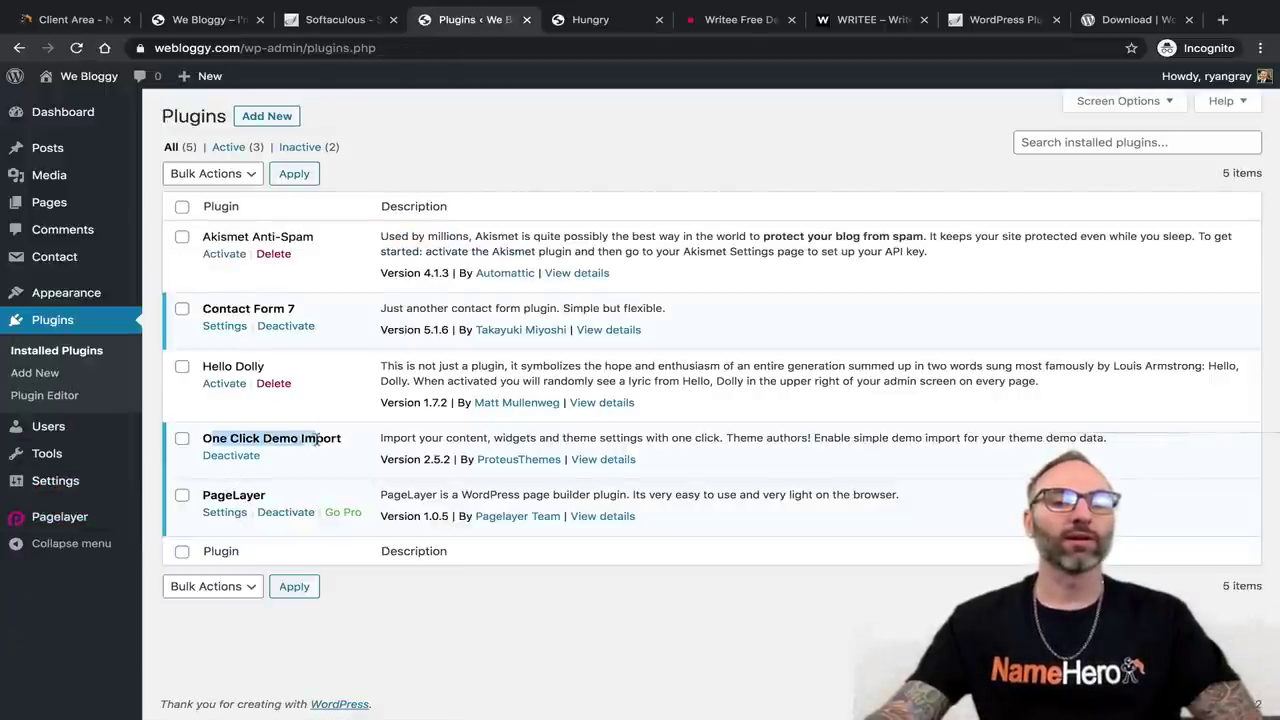
left_click(300, 325)
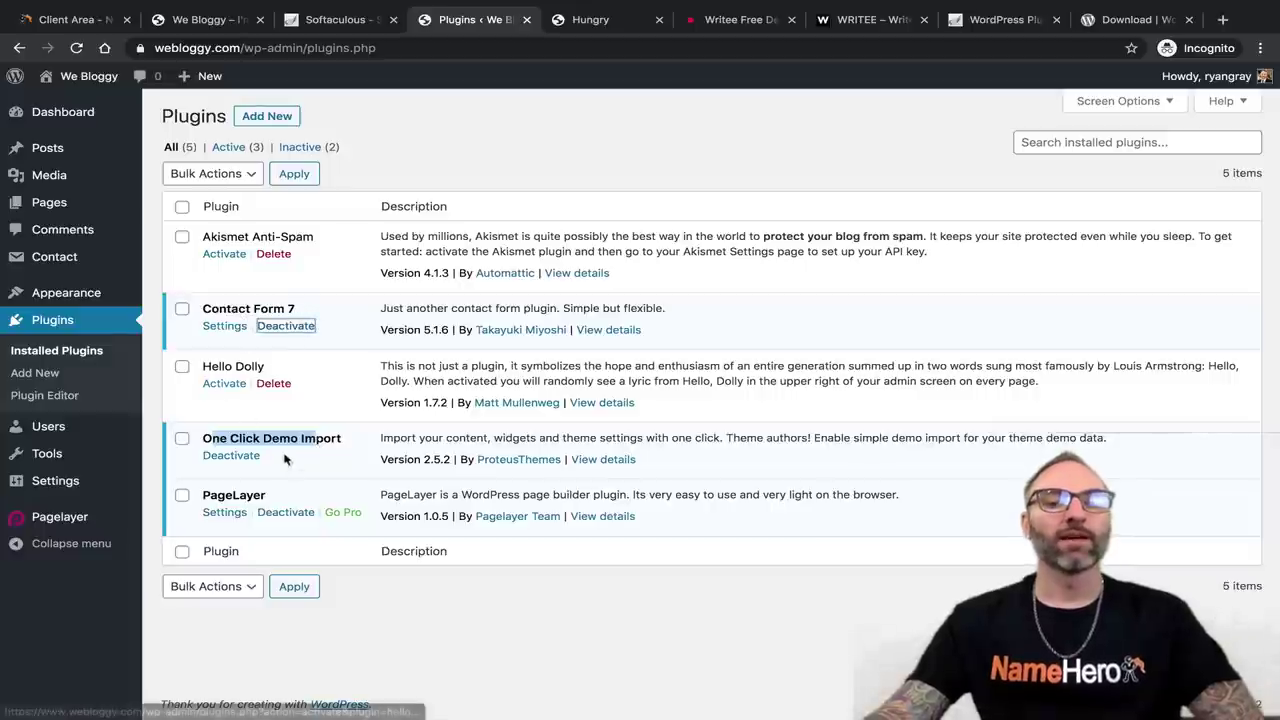
left_click_drag(206, 495, 268, 496)
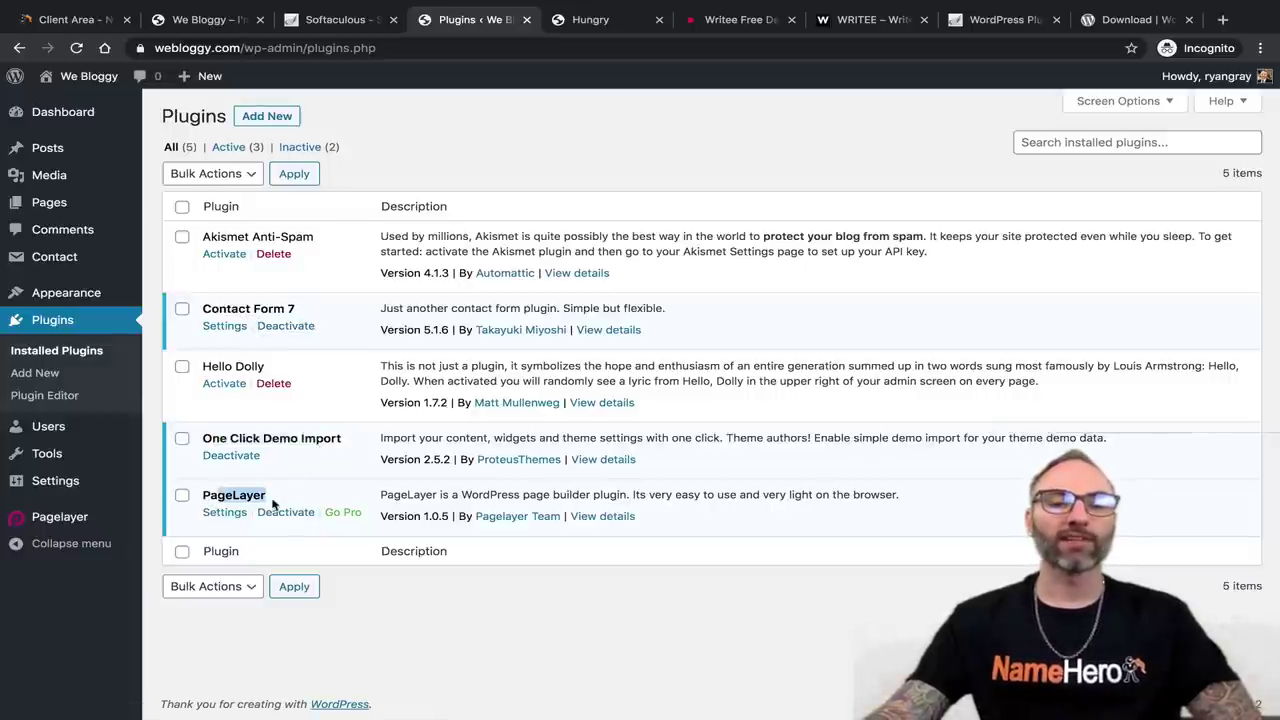
left_click(466, 497)
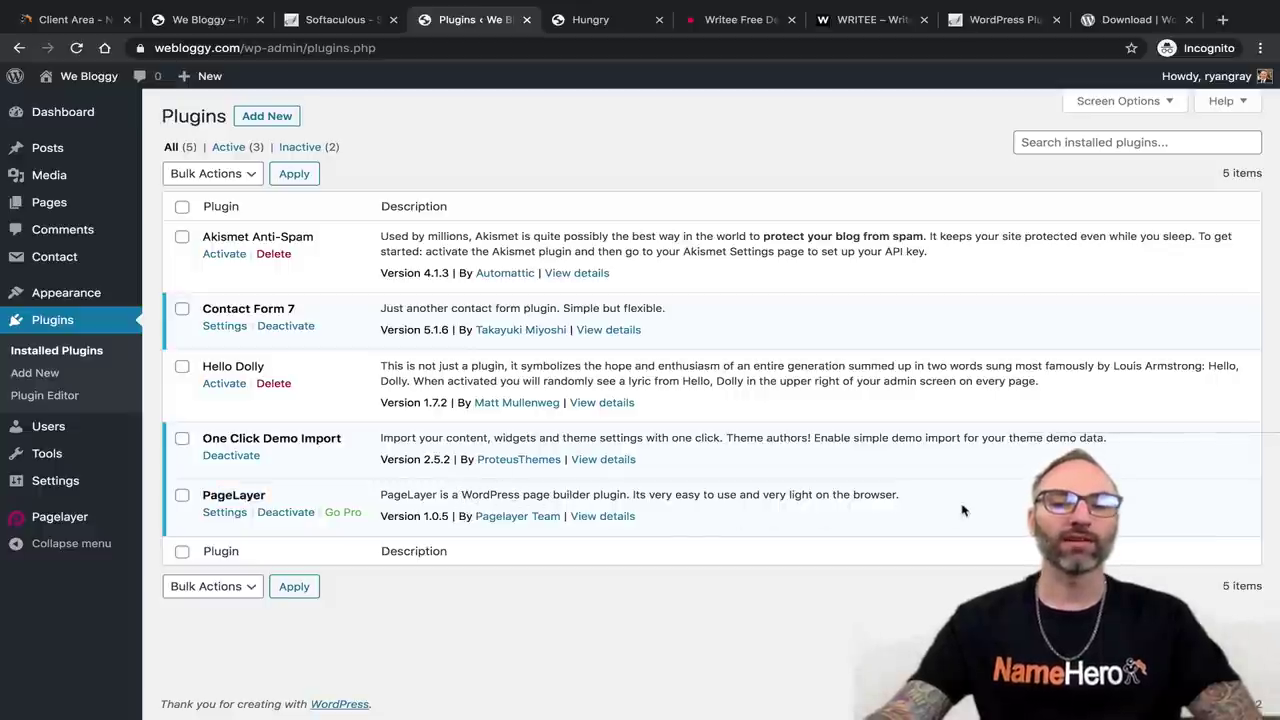
left_click_drag(918, 497, 428, 495)
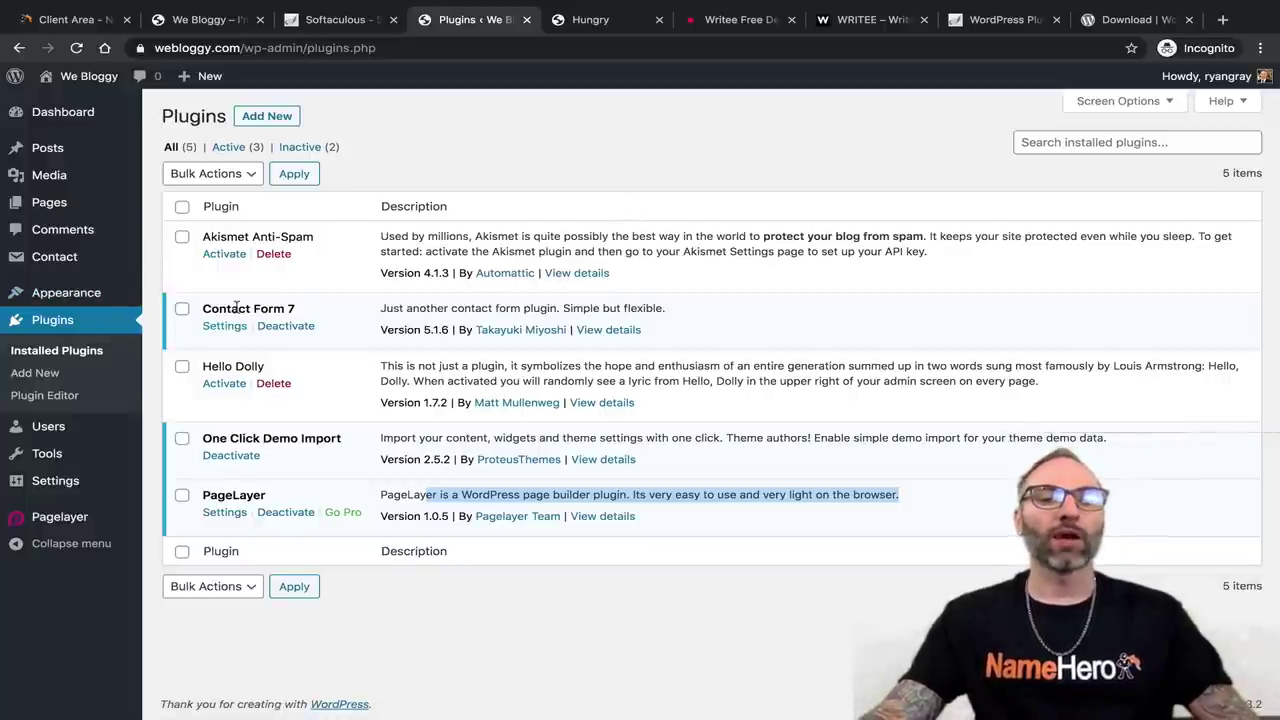
Inspect the We Bloggy site title on the front page, then go to General Settings.
left_click(197, 20)
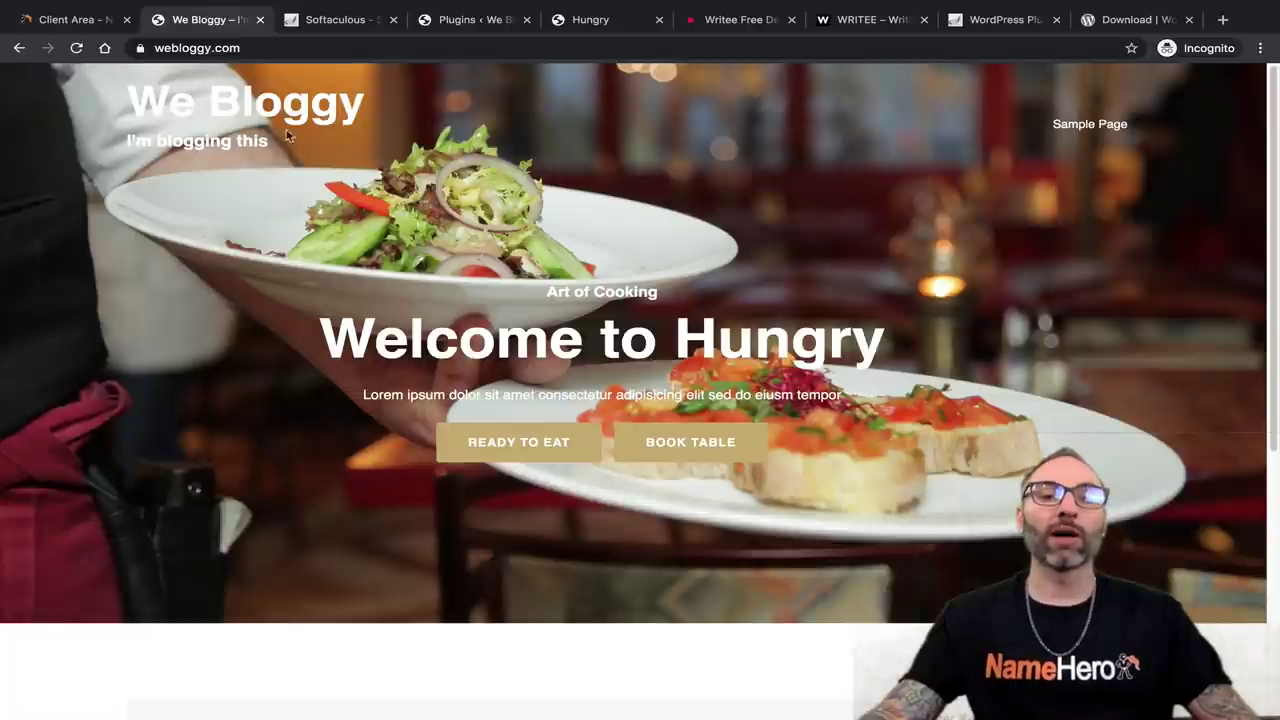
left_click_drag(417, 101, 145, 90)
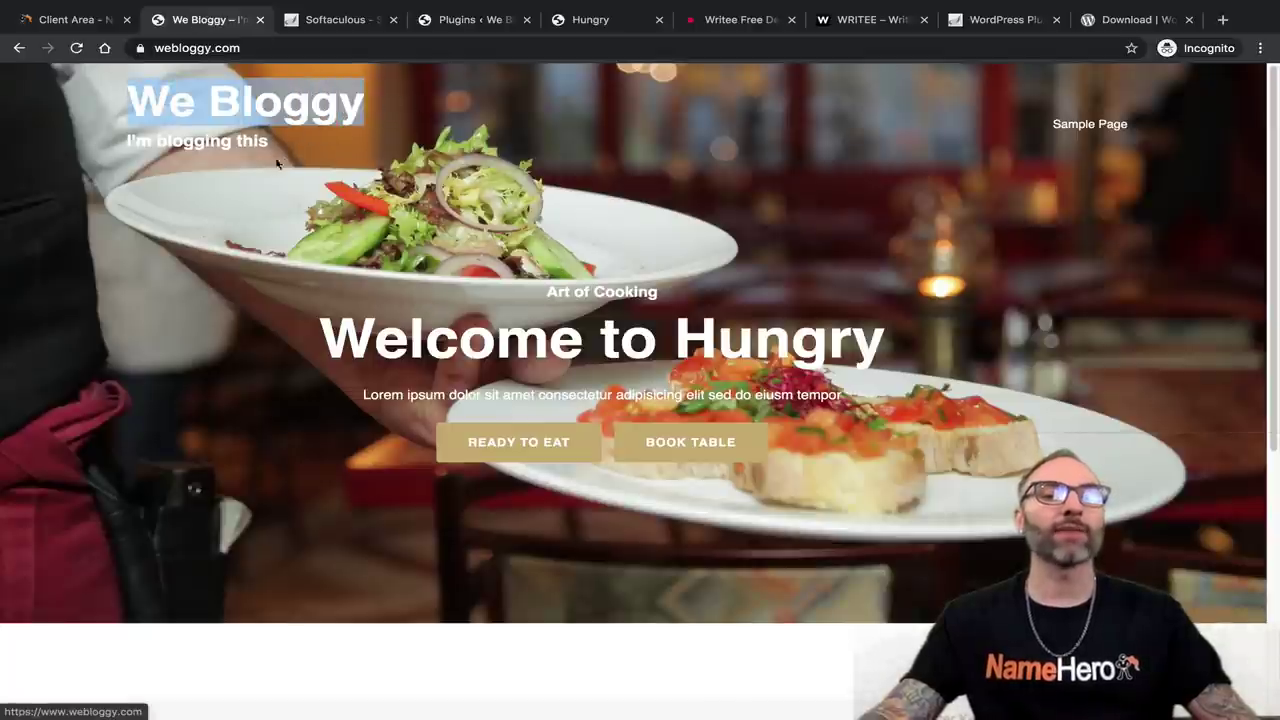
left_click(310, 151)
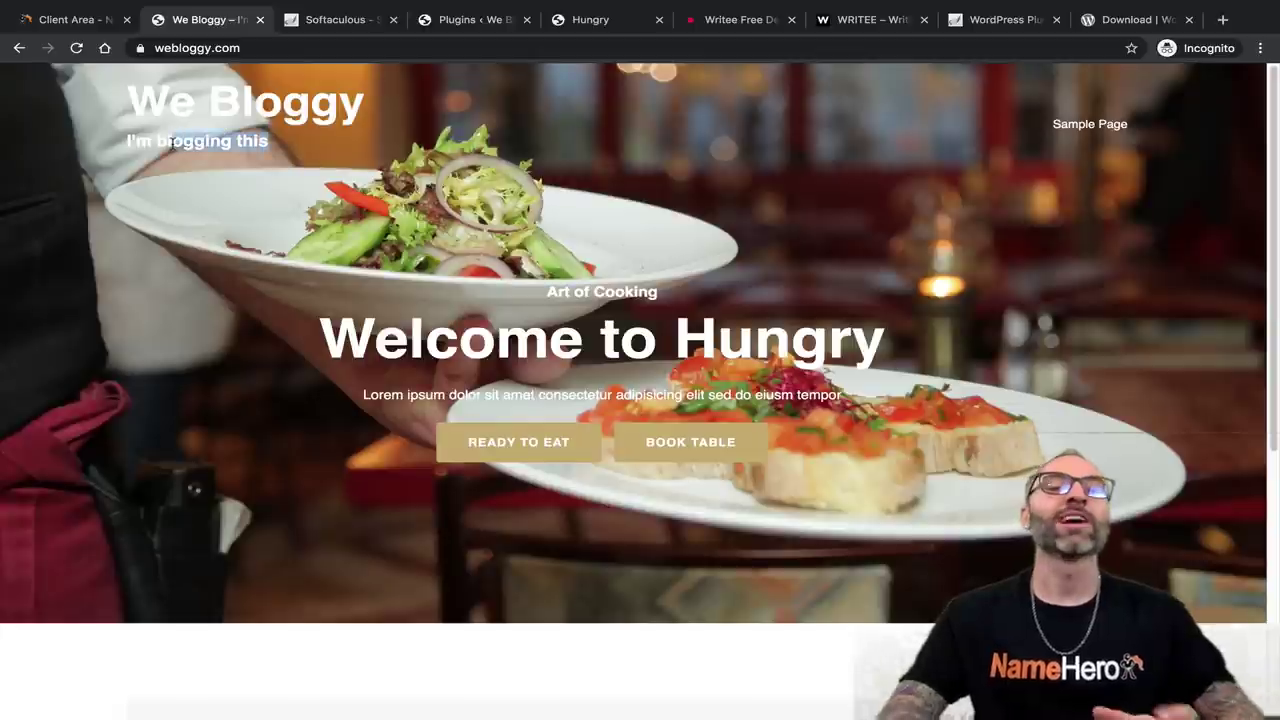
left_click(472, 22)
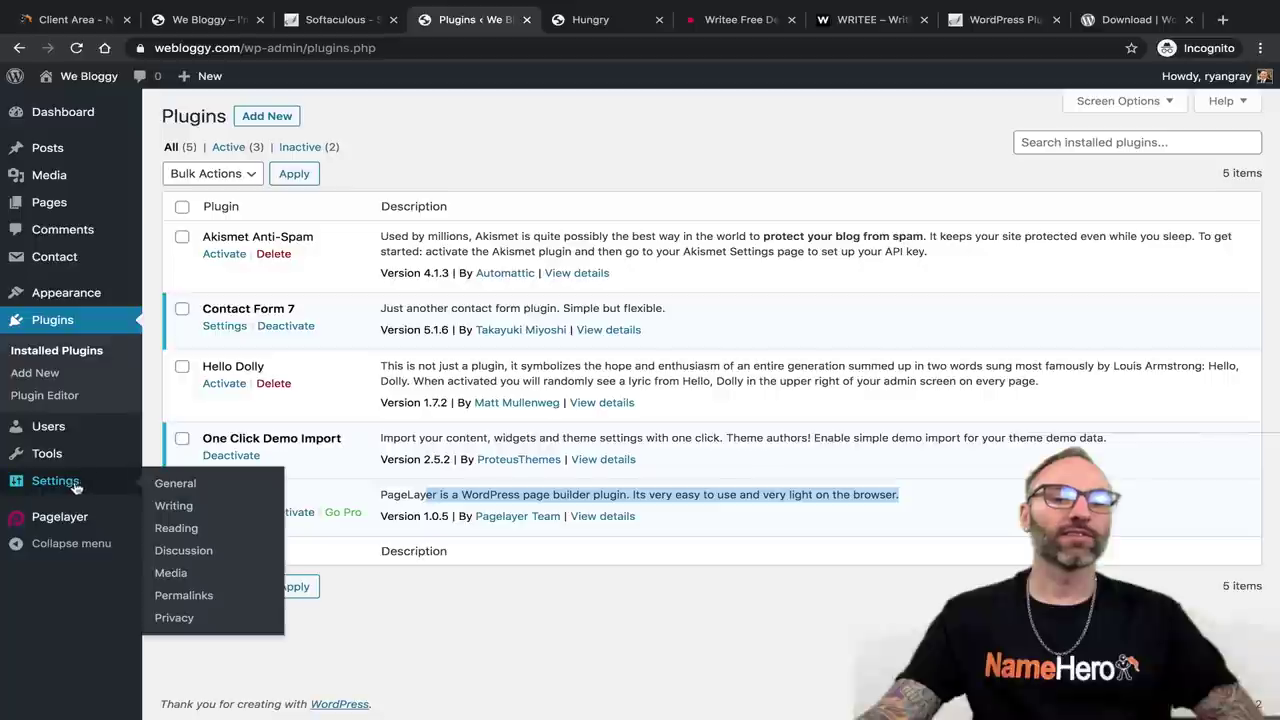
mouse_move(75, 487)
left_click(194, 486)
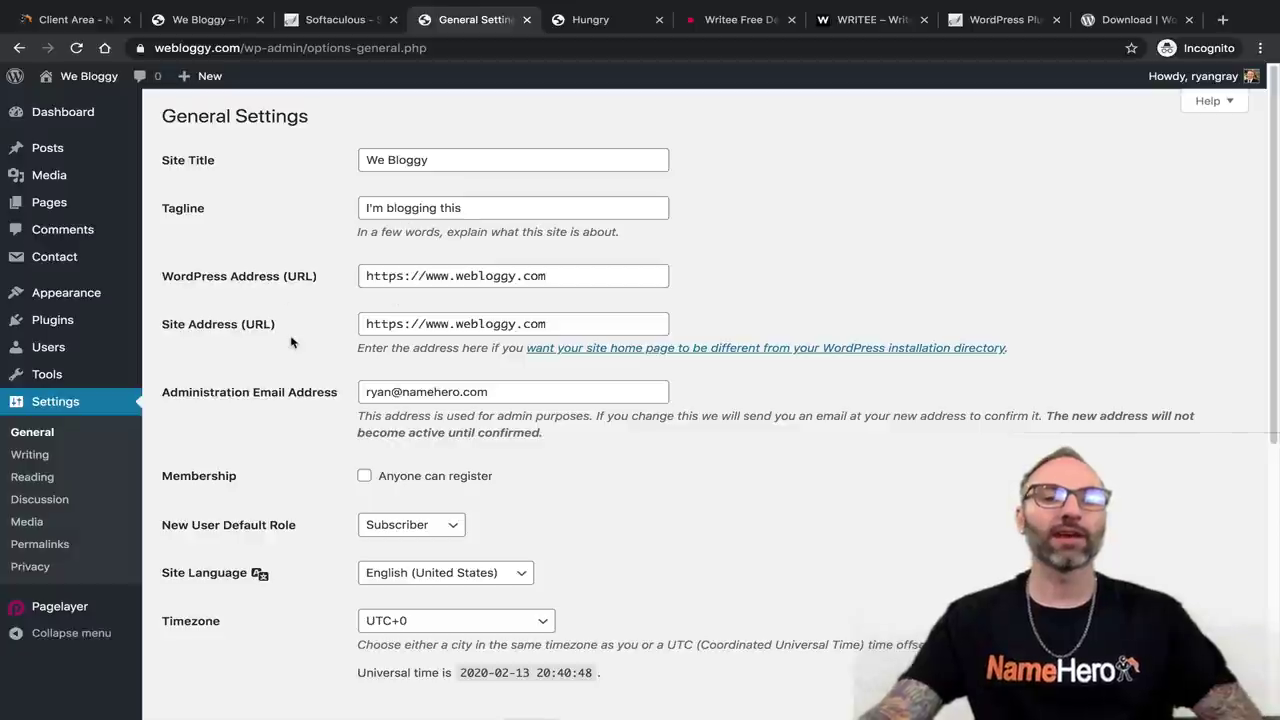
Enter site title 'My Website Name' and tagline 'This Is What You Change'.
left_click(456, 158)
left_click_drag(456, 158, 345, 159)
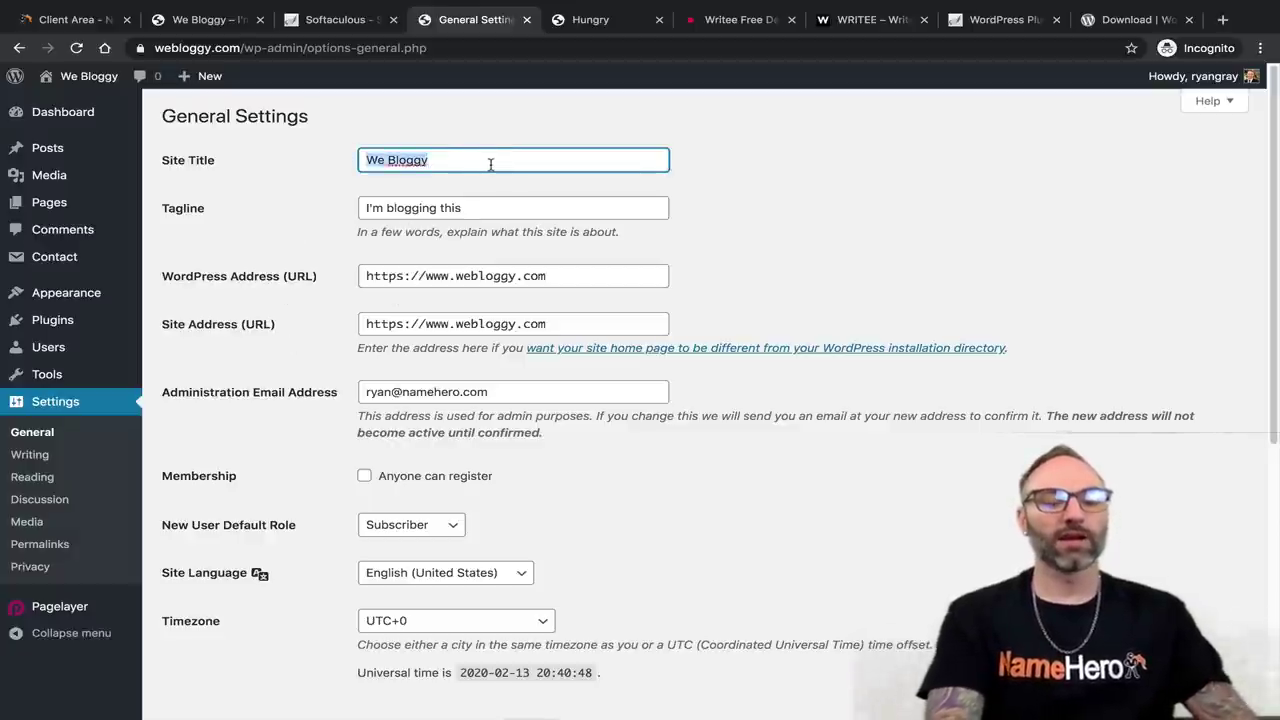
type("MY")
key("BackSpace")
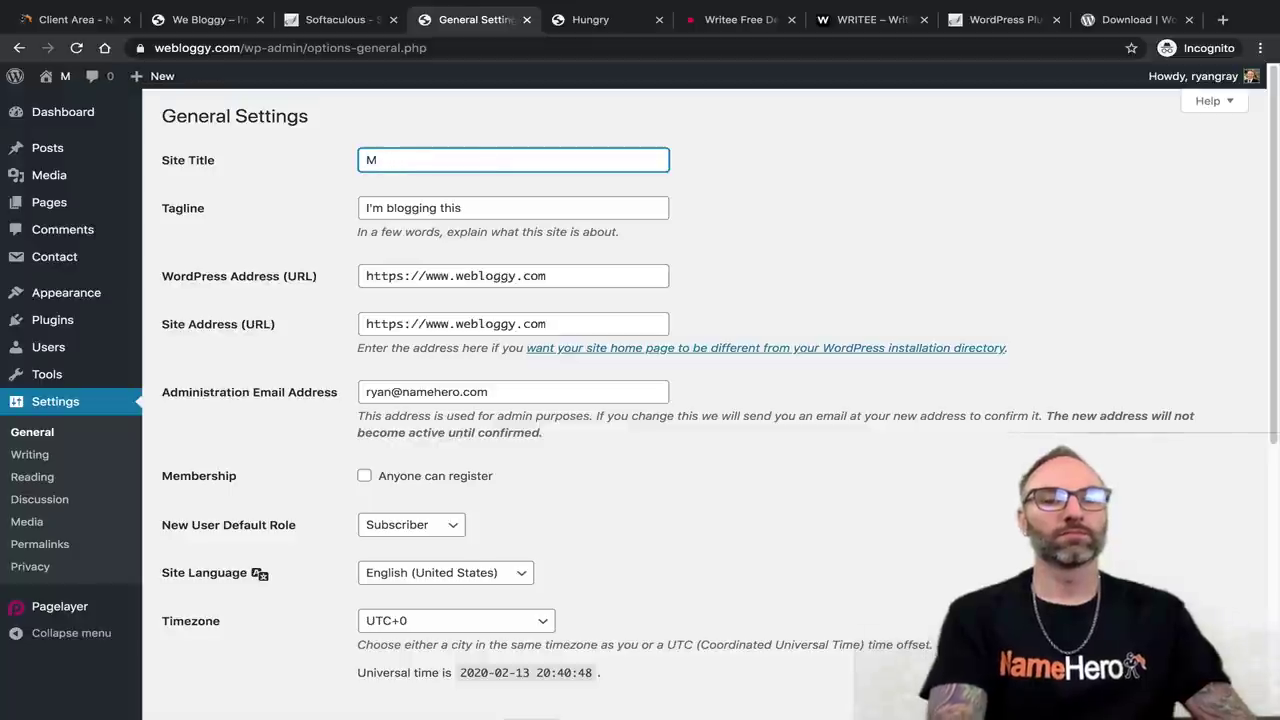
type("y websi")
key("BackSpace")
key("BackSpace")
key("BackSpace")
key("BackSpace")
key("BackSpace")
key("BackSpace")
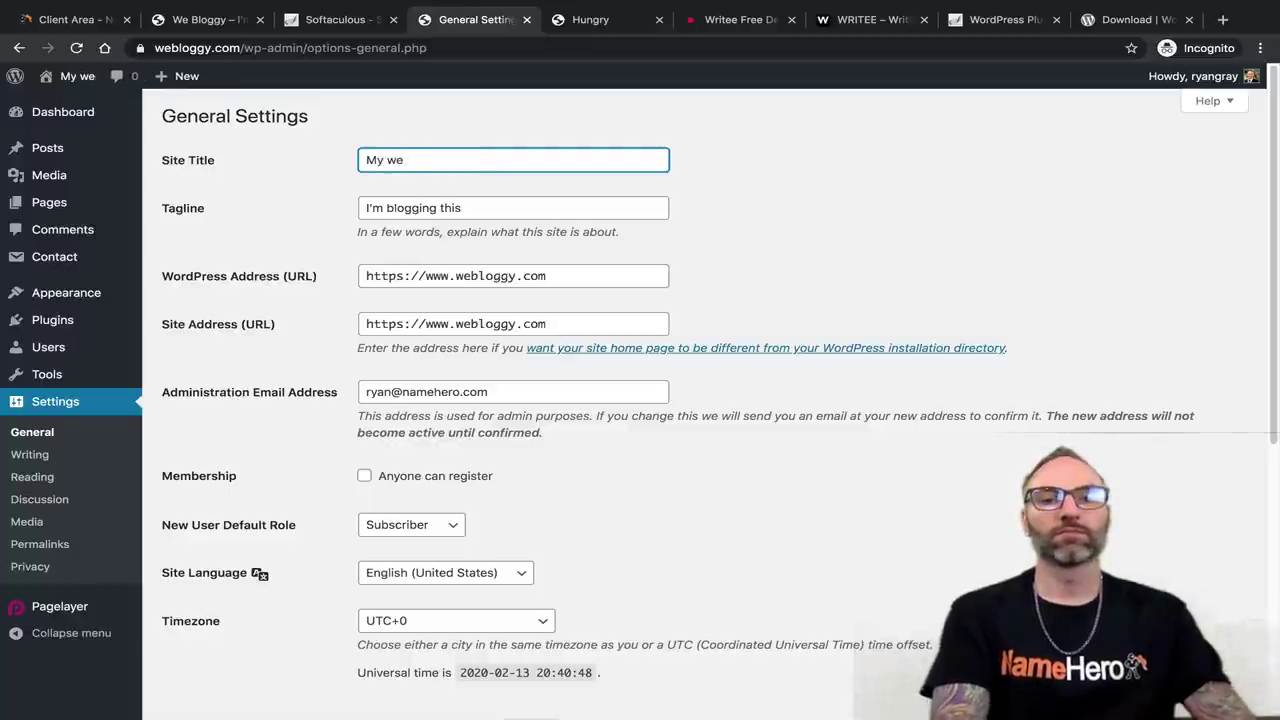
type("Website Nameh")
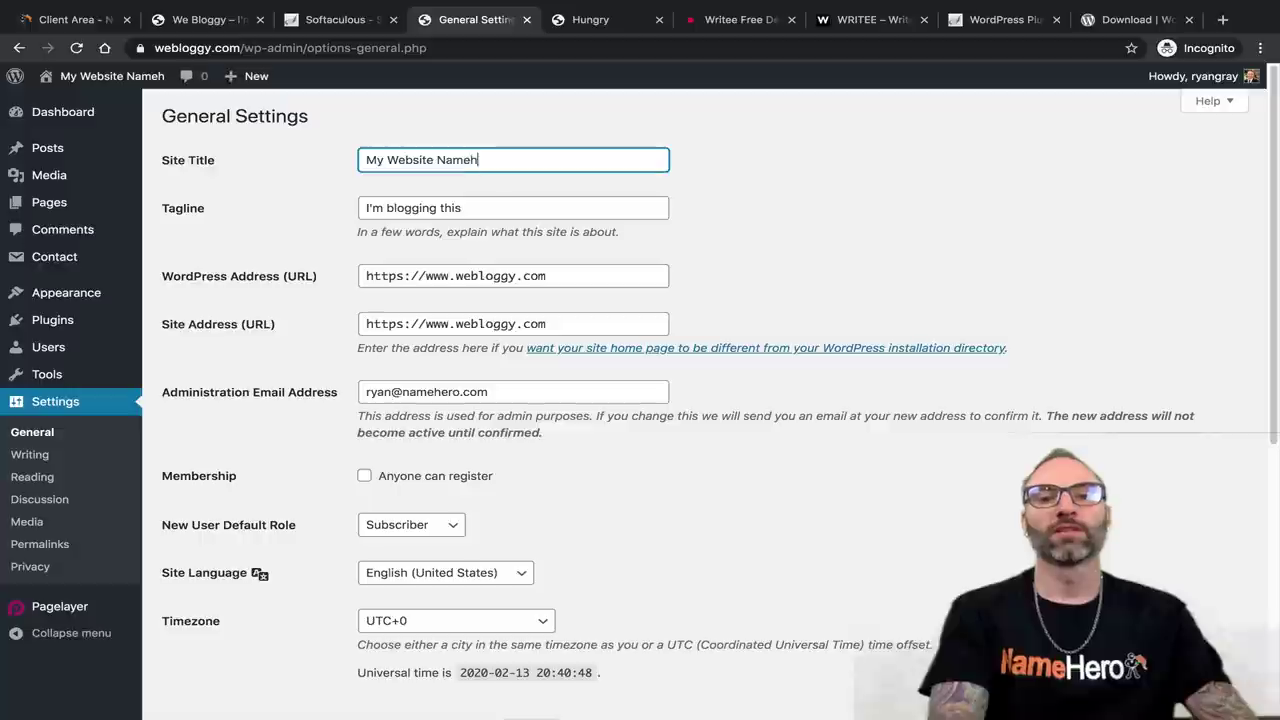
key("Tab")
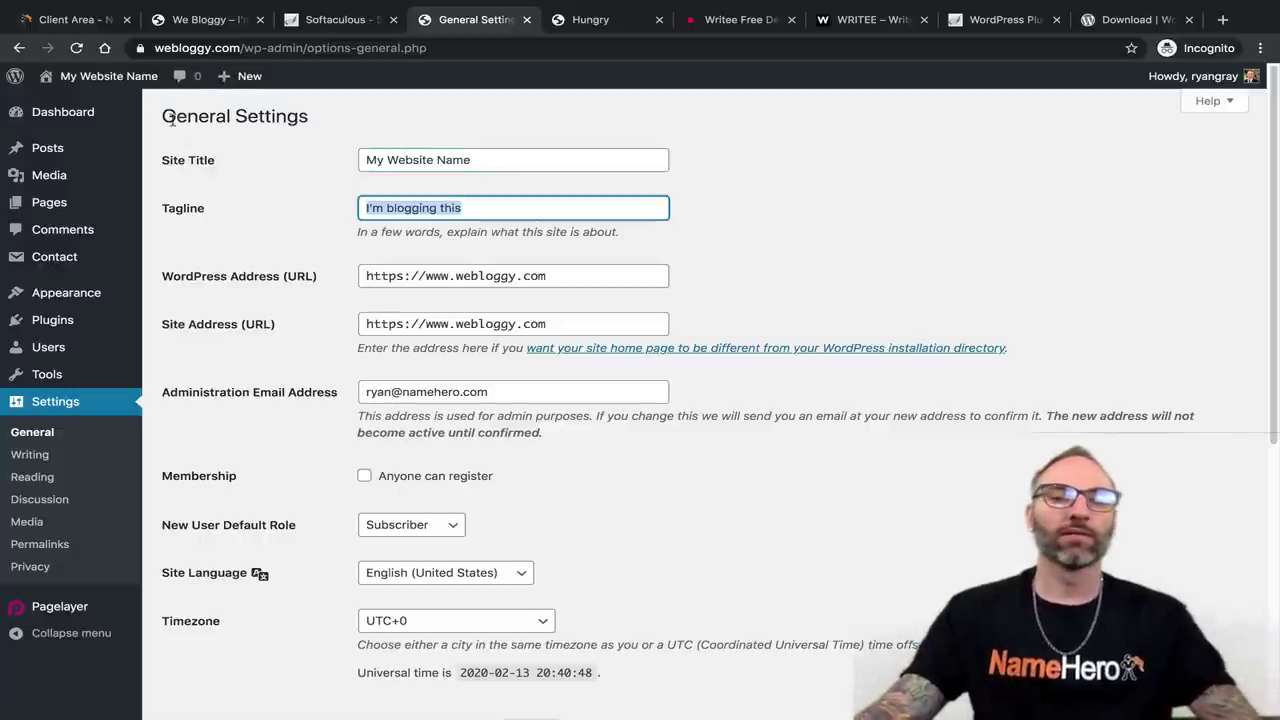
type("This Is What ")
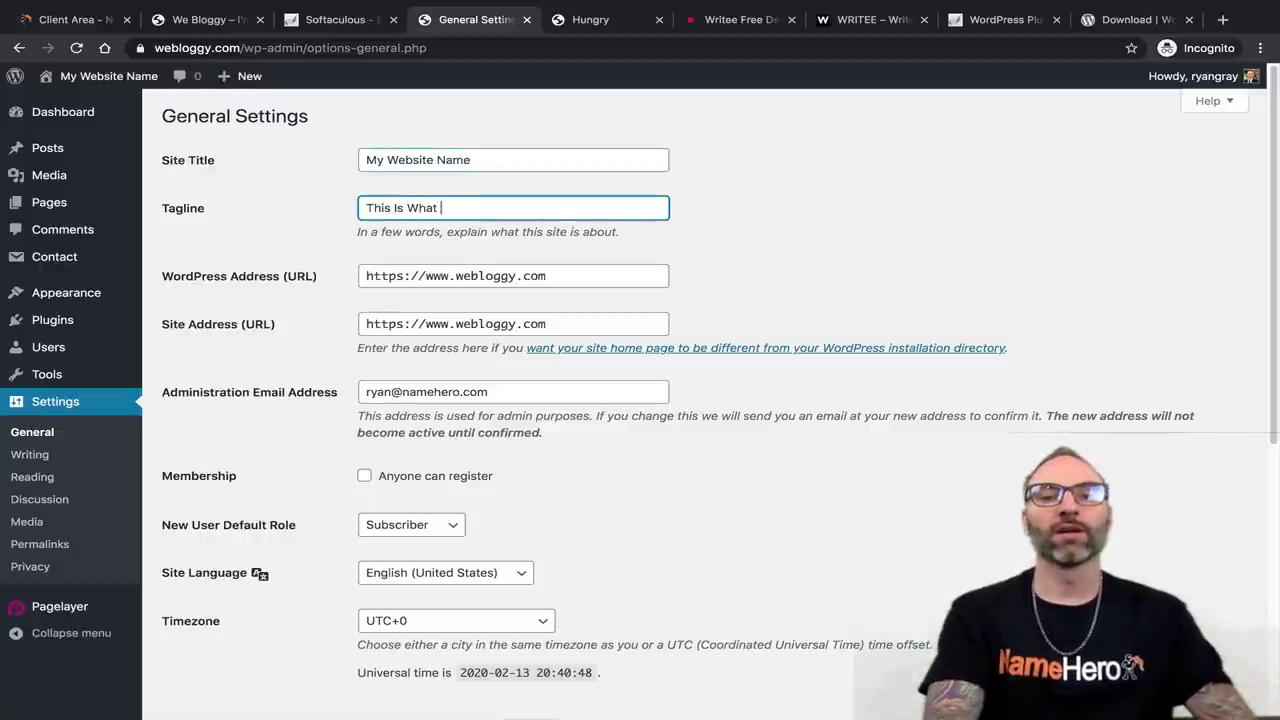
type("You Change")
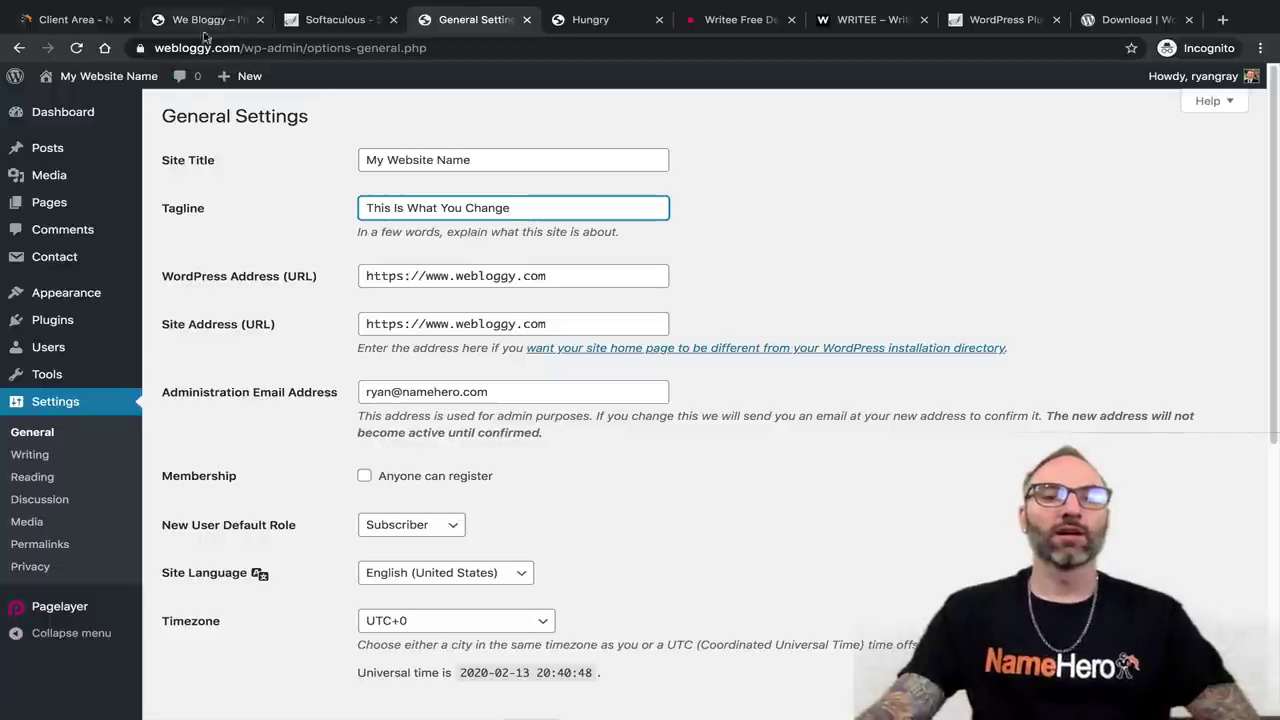
Save the new title and tagline and reload the live site to check them.
left_click_drag(430, 20, 262, 14)
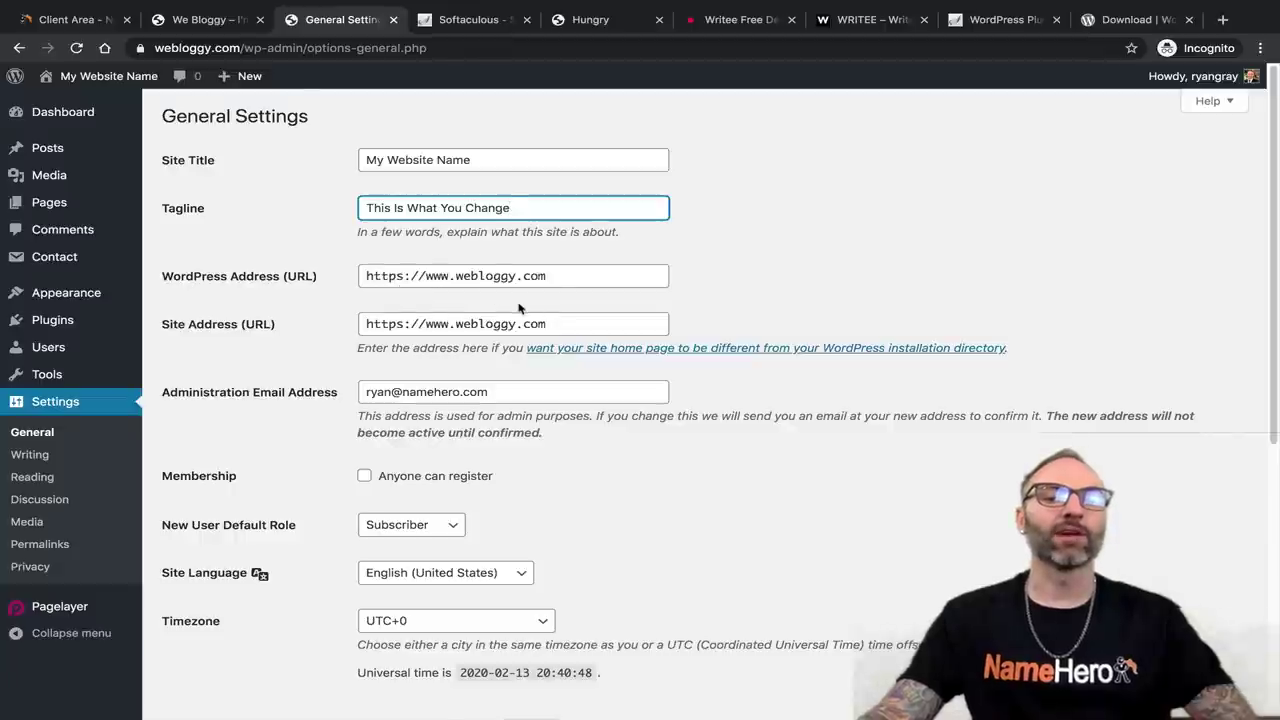
scroll(519, 309, "down", 1)
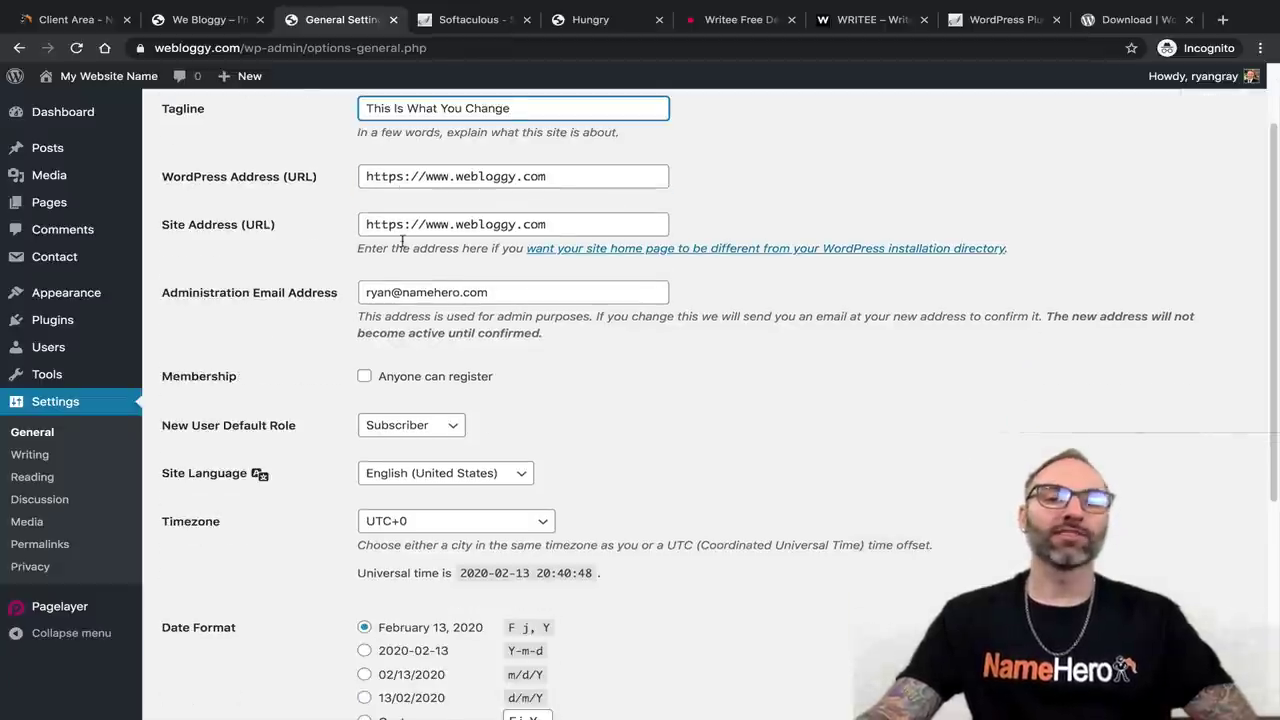
scroll(311, 301, "down", 1)
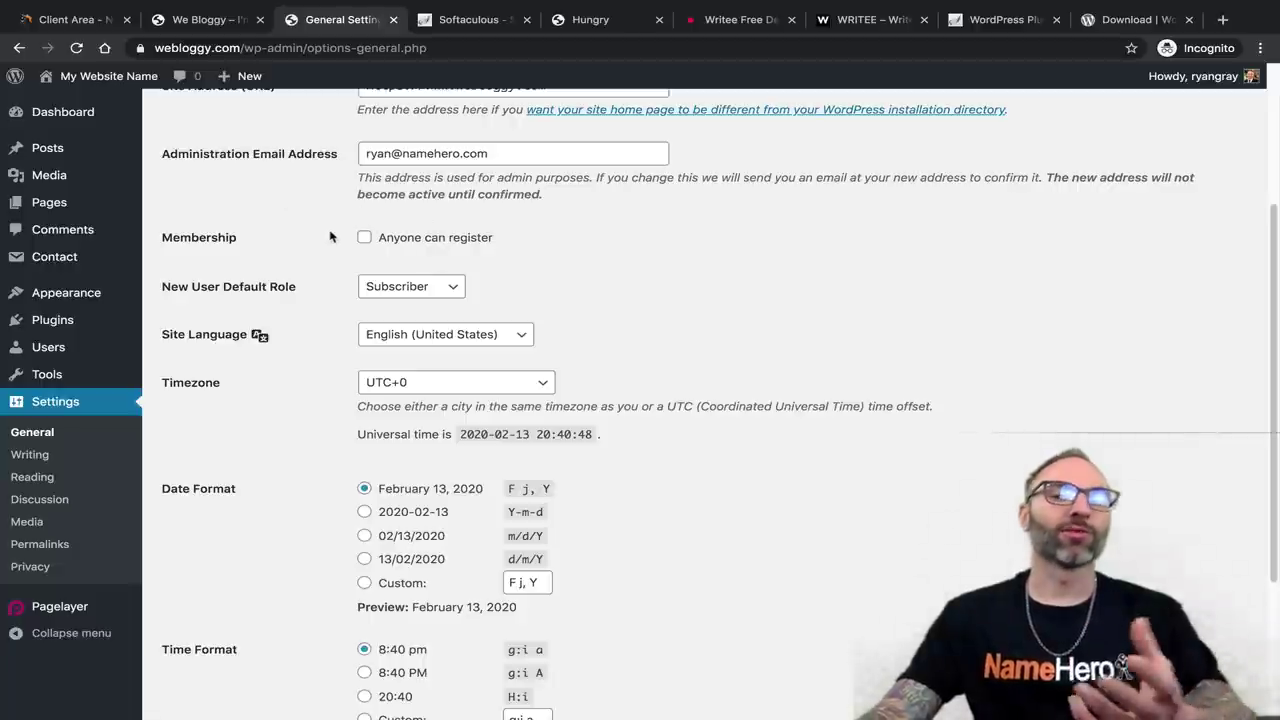
scroll(349, 240, "down", 1)
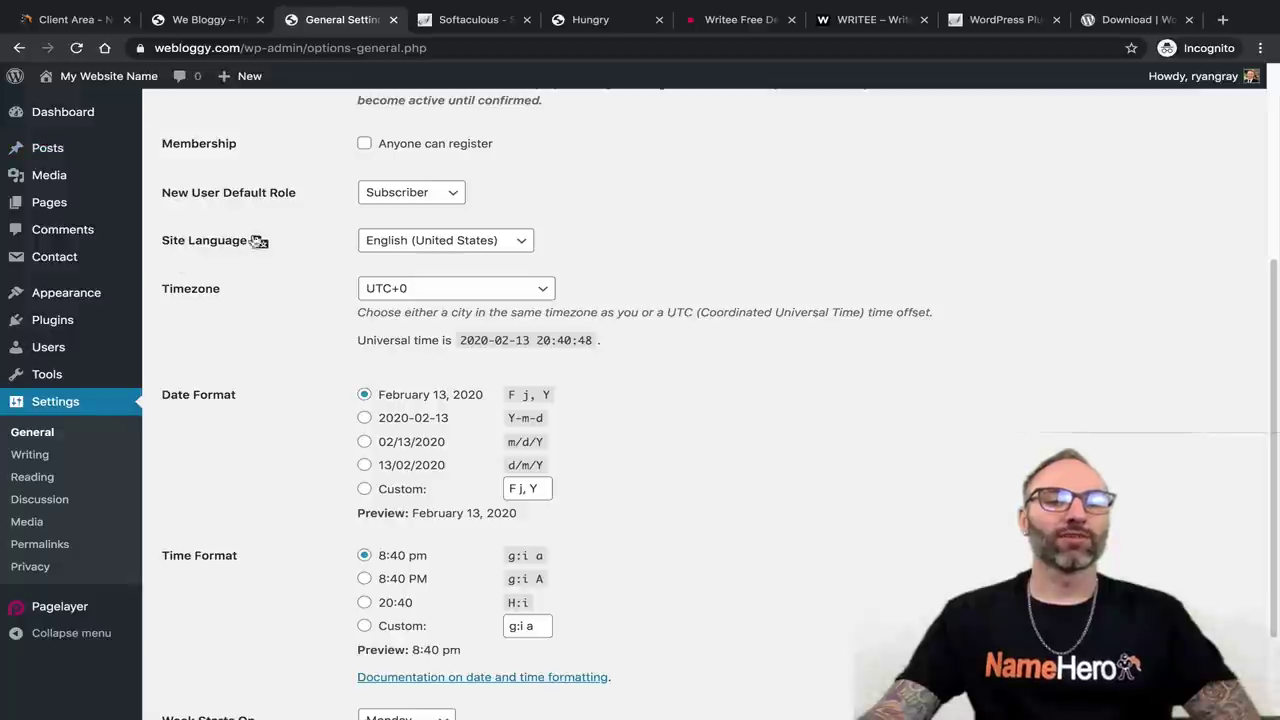
scroll(258, 242, "down", 1)
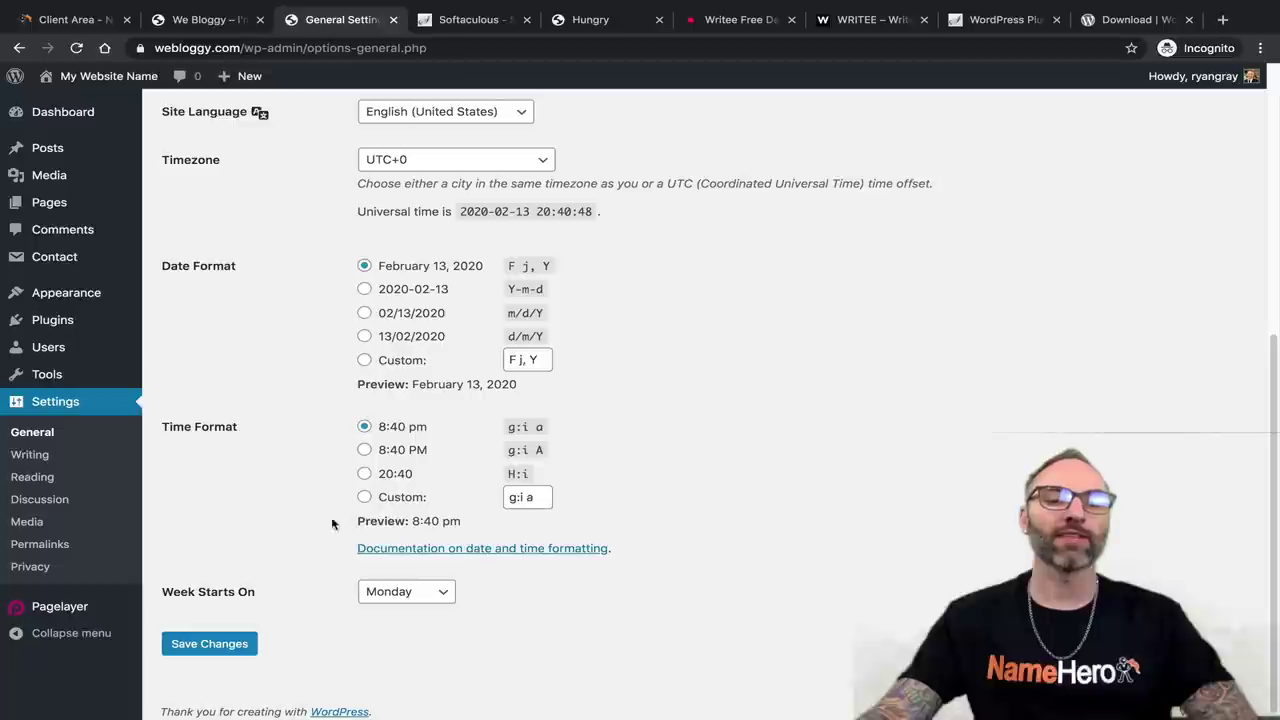
left_click(185, 644)
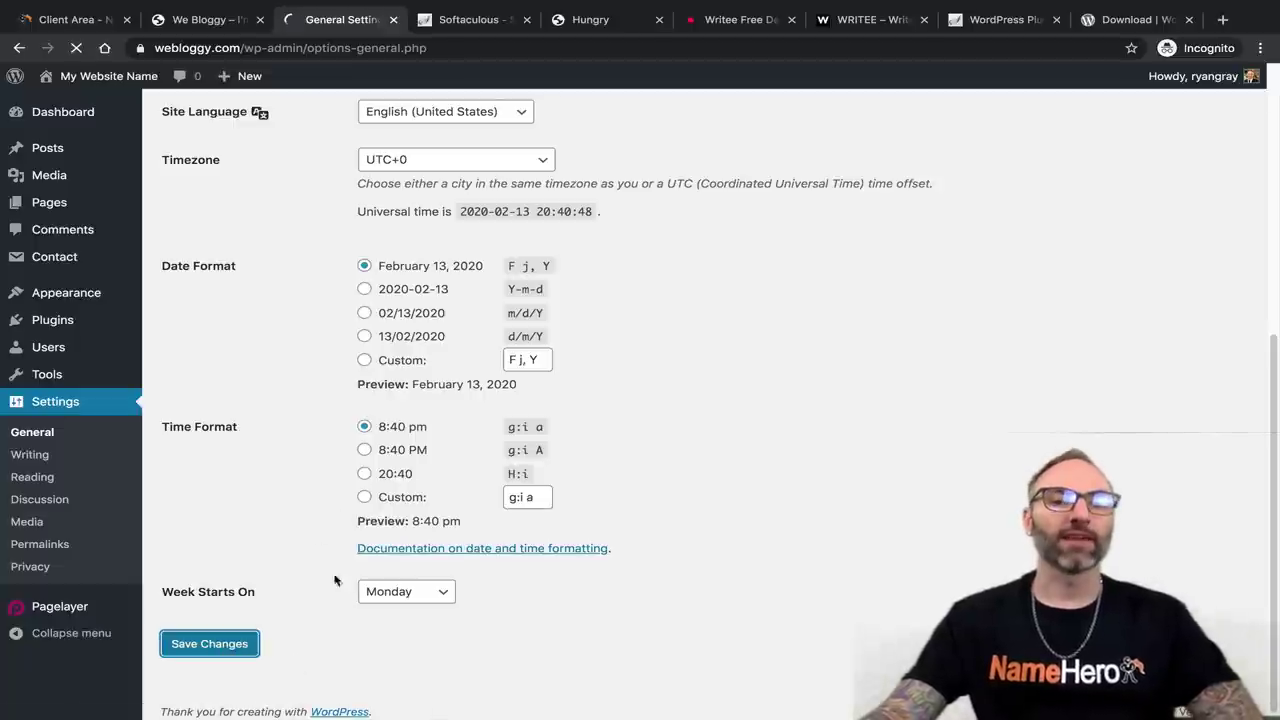
left_click(186, 20)
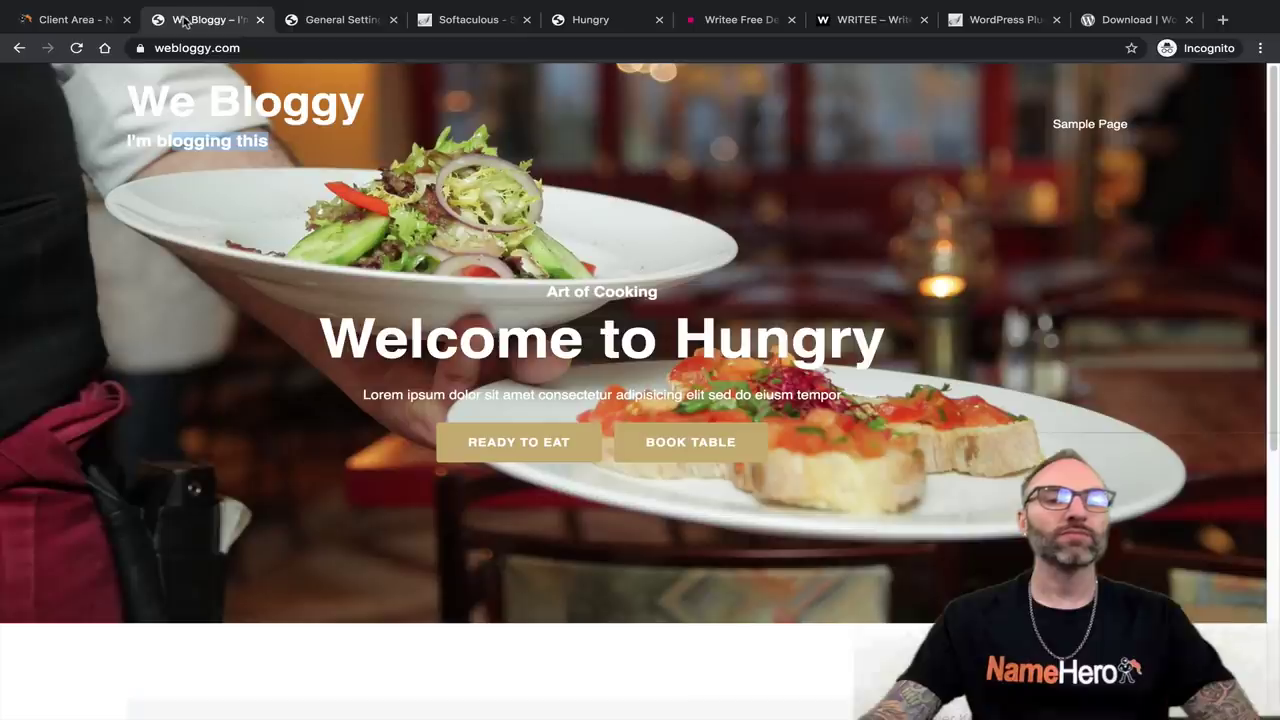
left_click(76, 48)
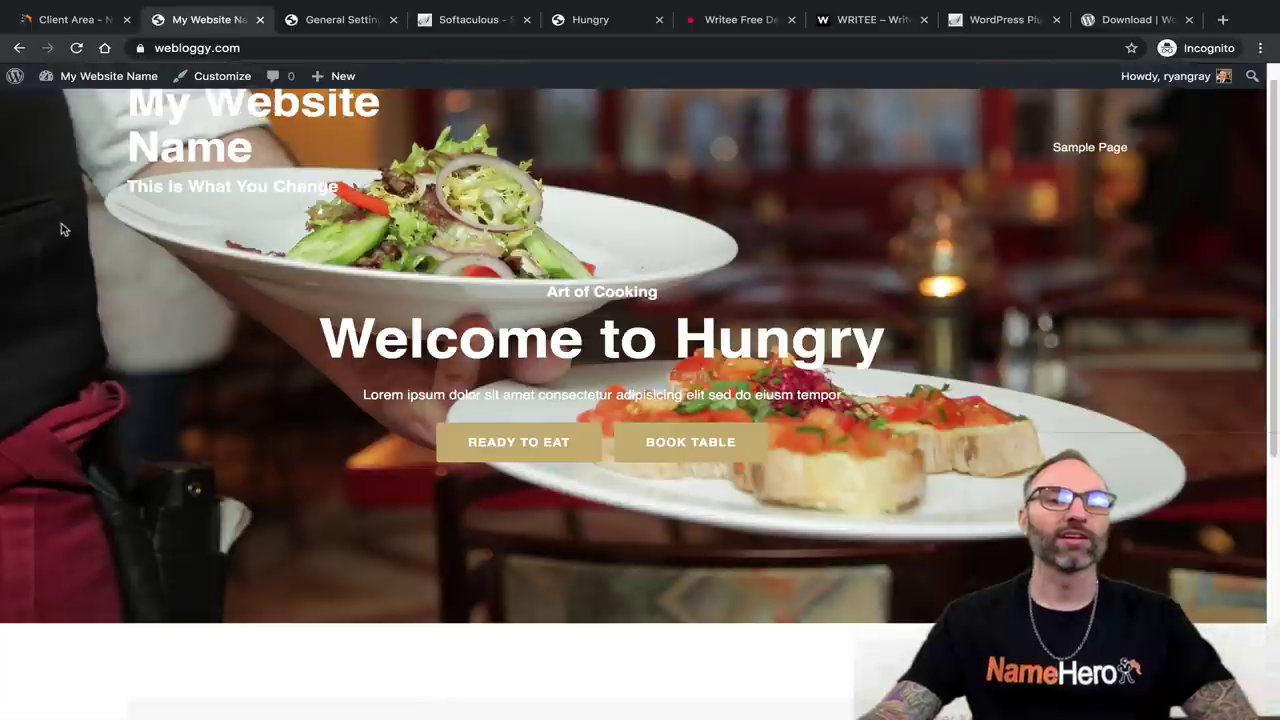
scroll(183, 223, "up", 1)
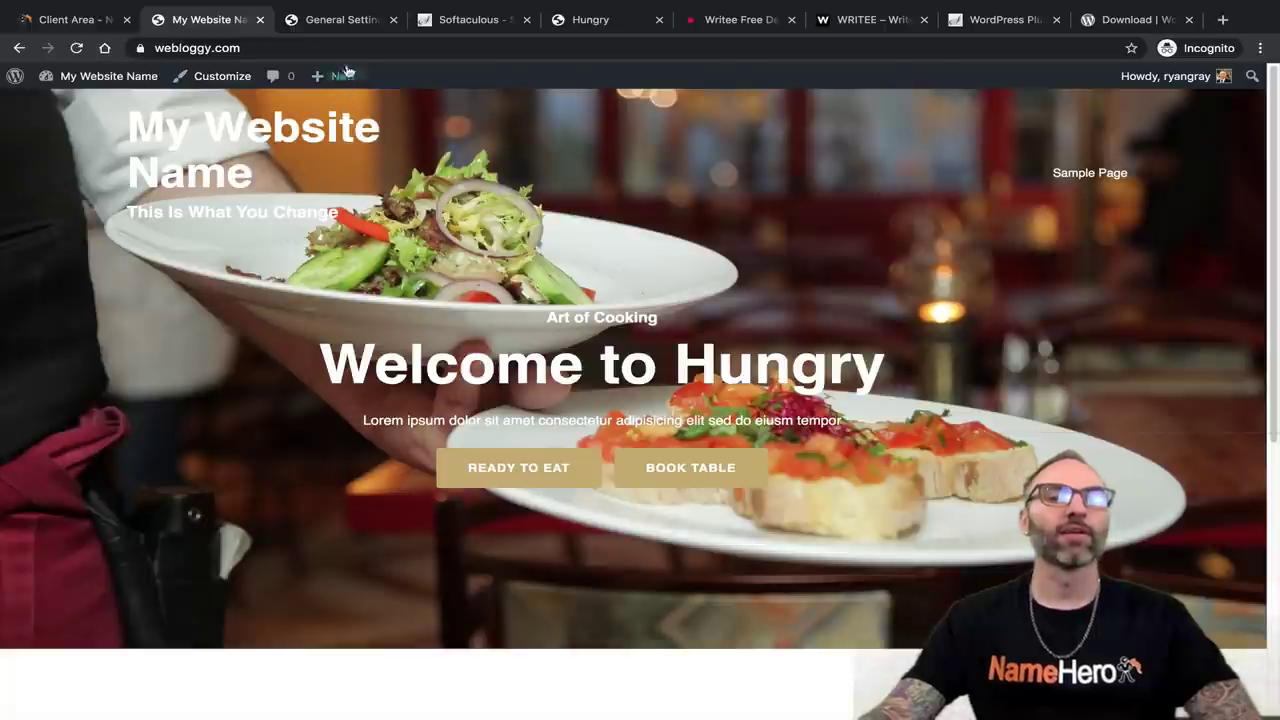
Shorten the site title to 'Website Name', save, and confirm it on the live site.
left_click(337, 20)
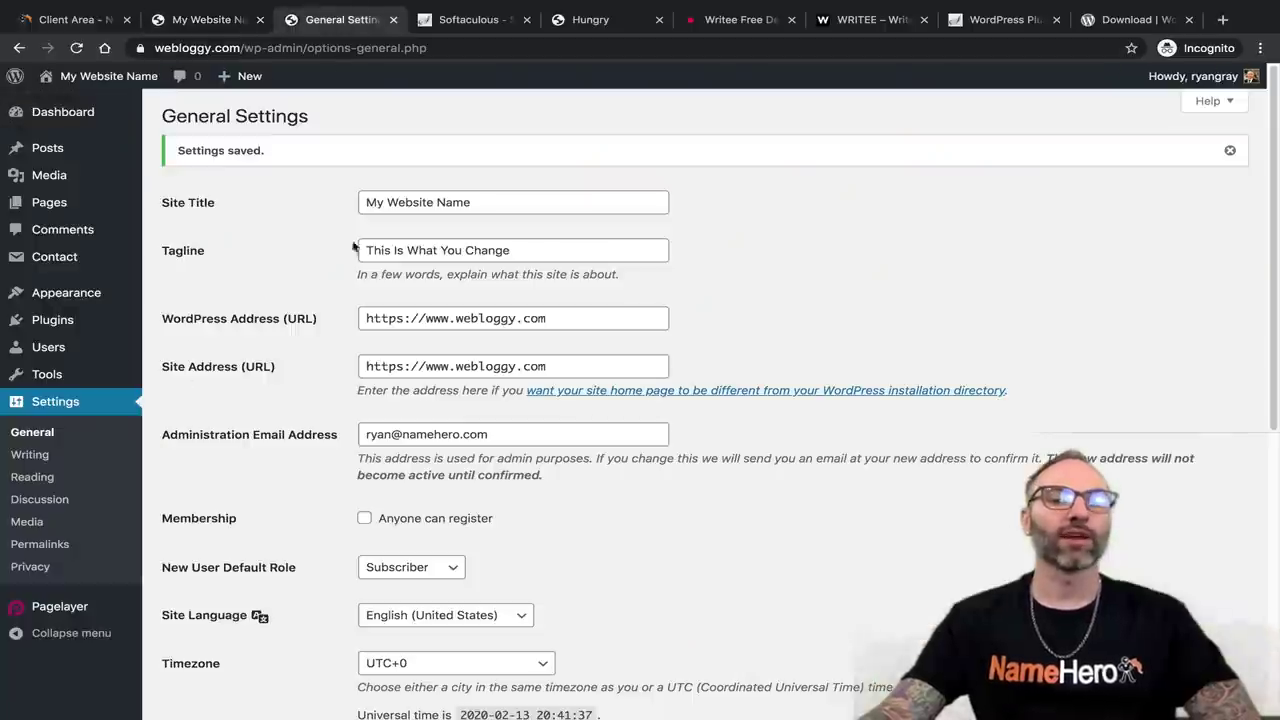
double_click(386, 201)
key("BackSpace")
scroll(309, 349, "down", 5)
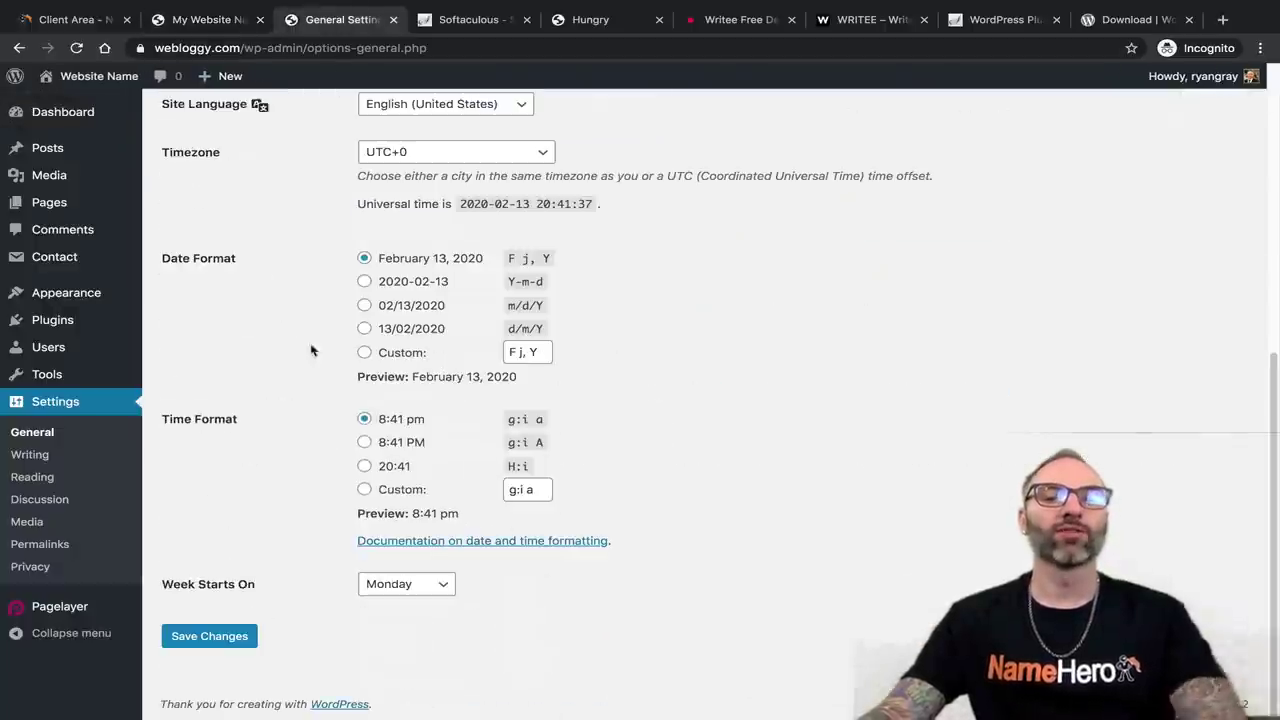
left_click(190, 640)
left_click(200, 20)
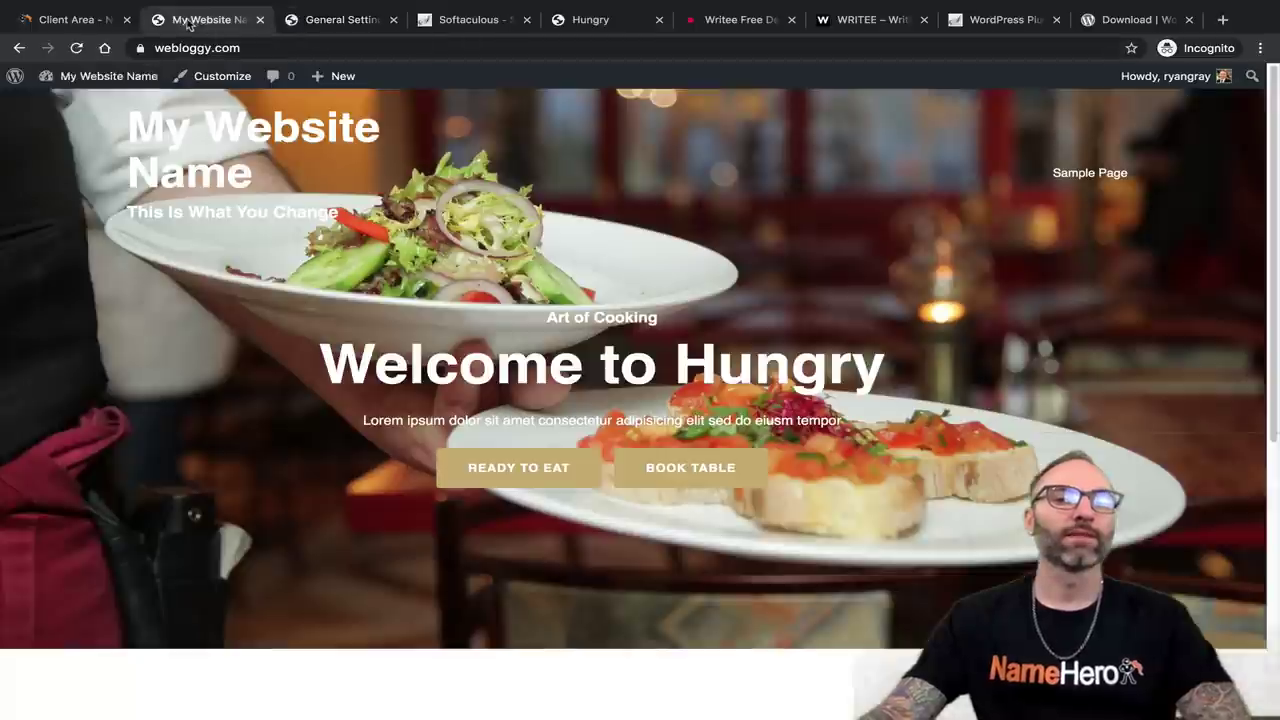
left_click(77, 50)
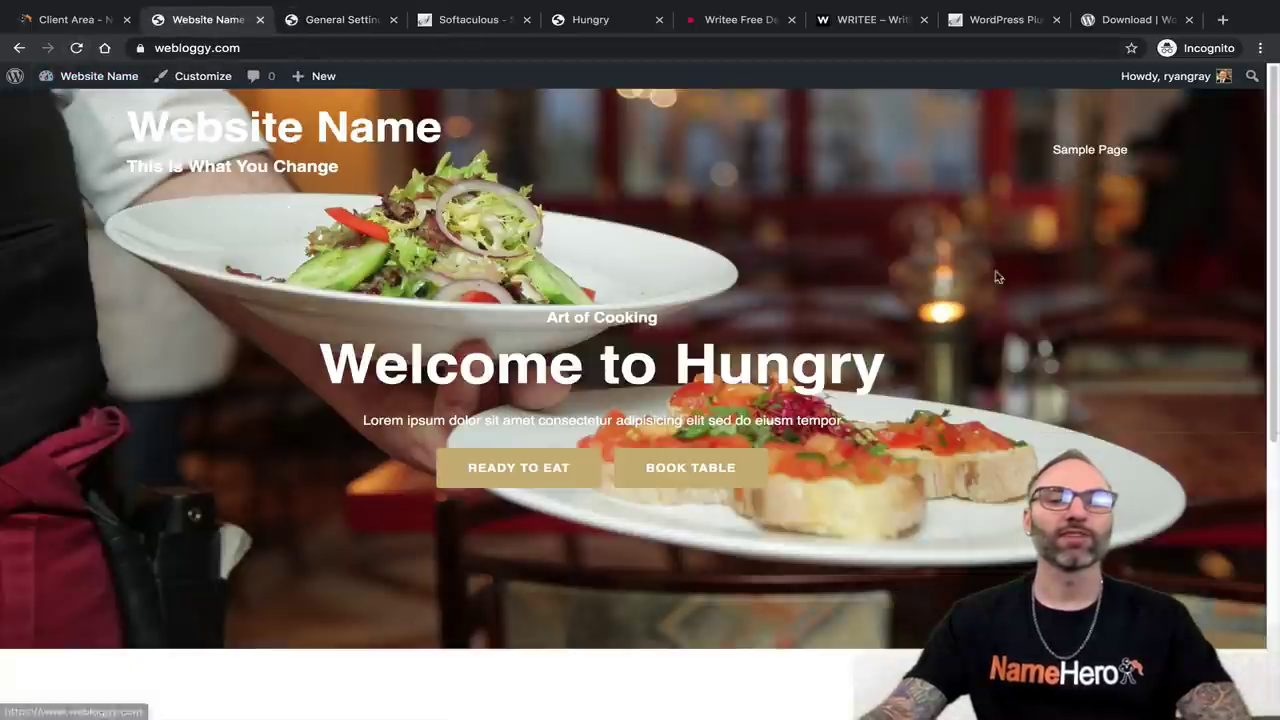
Clear the tagline, save, confirm it is gone on the site, and return to the dashboard.
left_click(325, 20)
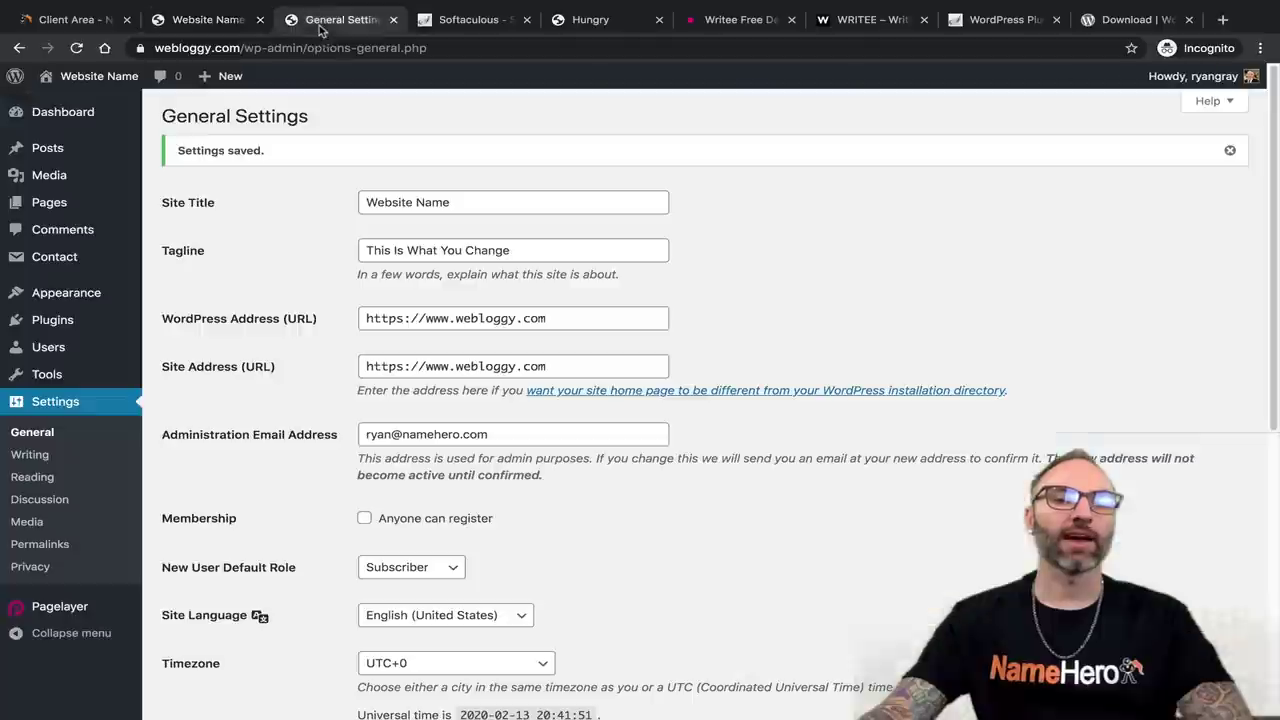
triple_click(508, 252)
key("BackSpace")
scroll(429, 251, "down", 5)
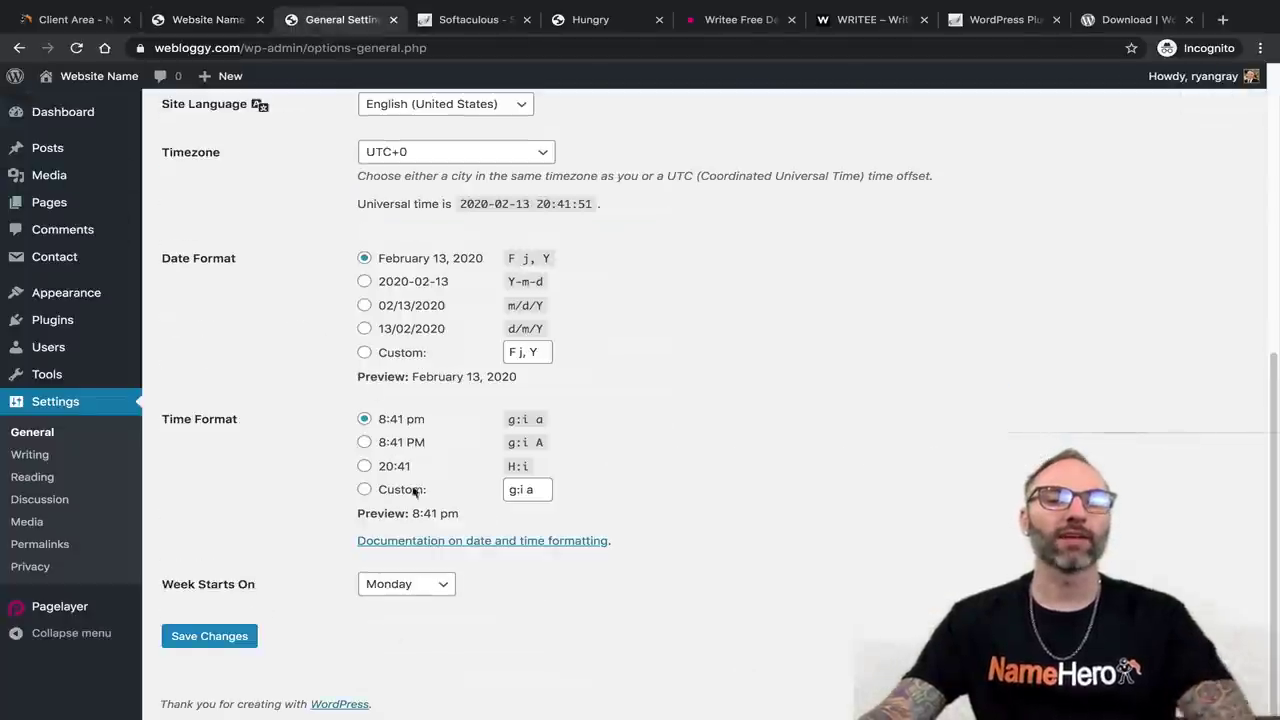
left_click(193, 637)
left_click(205, 20)
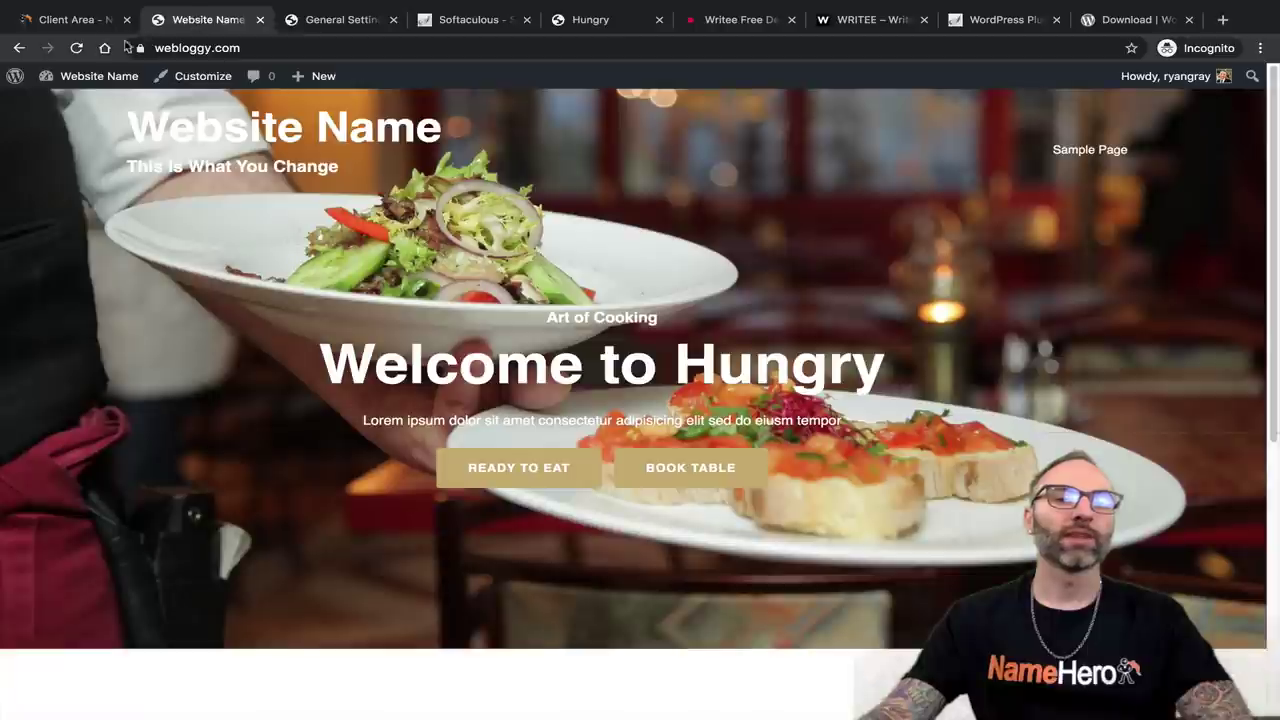
left_click(72, 49)
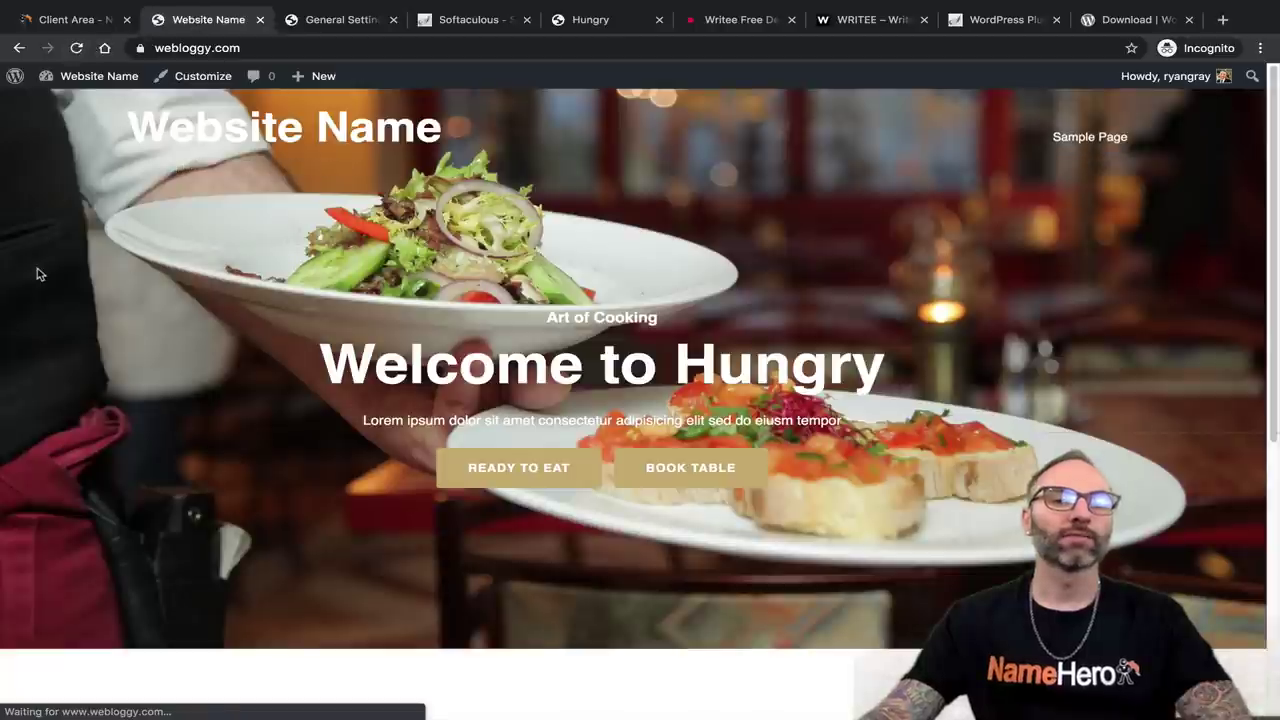
left_click(312, 25)
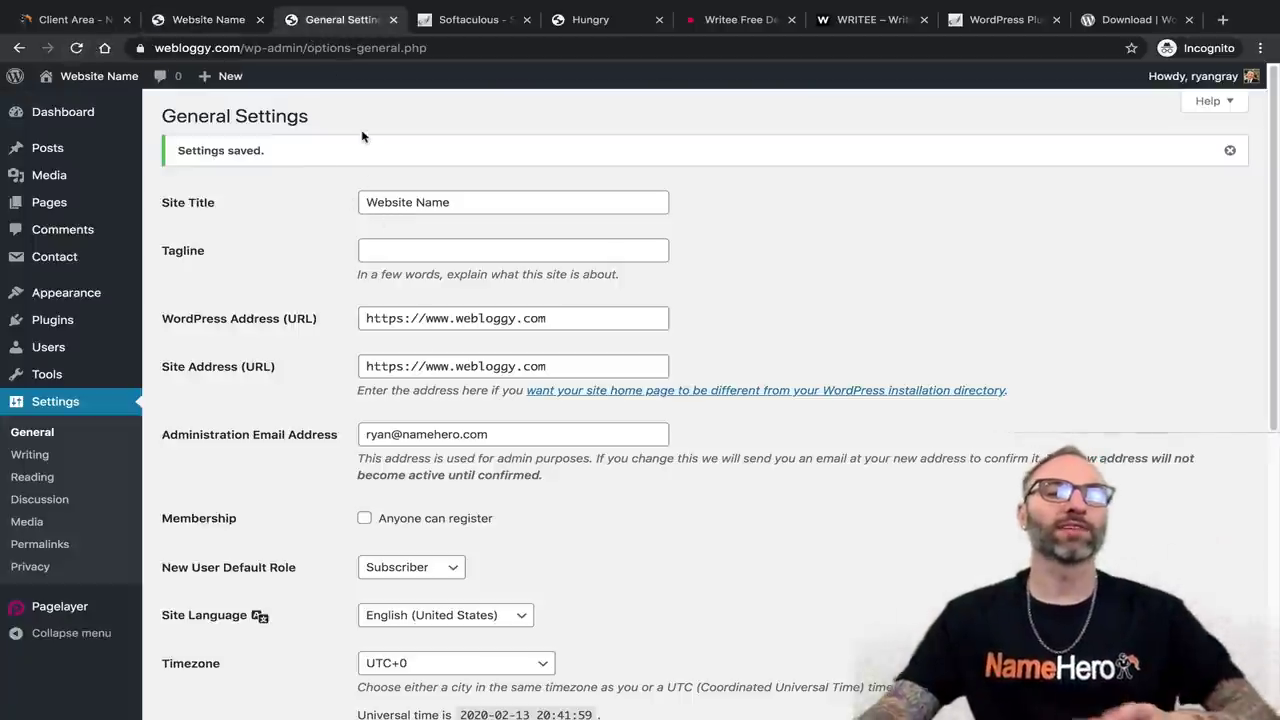
scroll(459, 235, "down", 5)
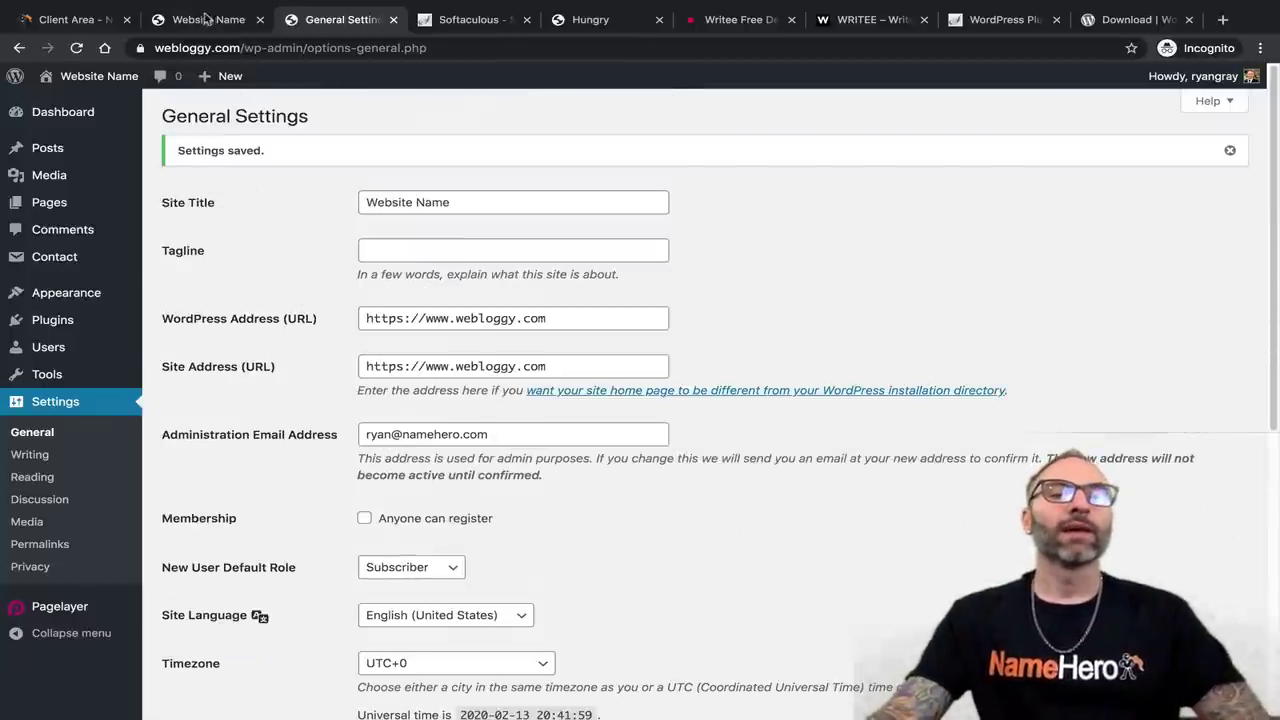
left_click(60, 112)
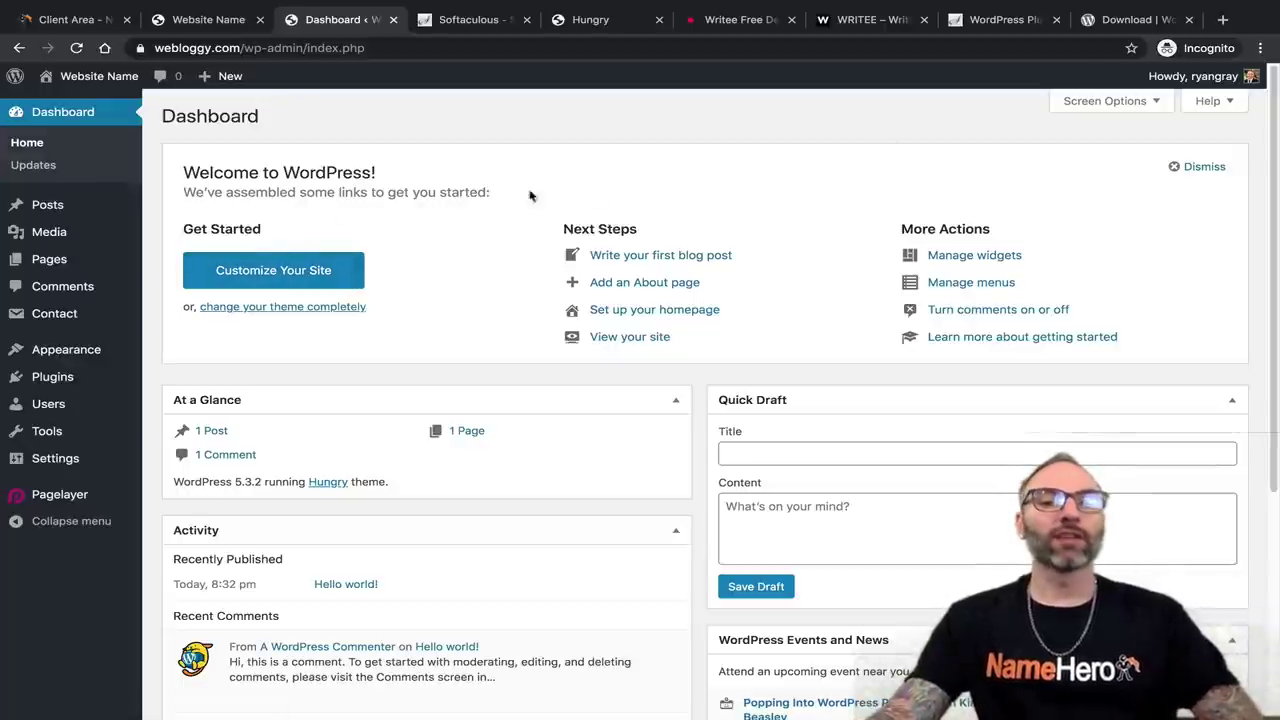
Open the Customizer's Header Top Section and its Site Title colour setting.
left_click(286, 268)
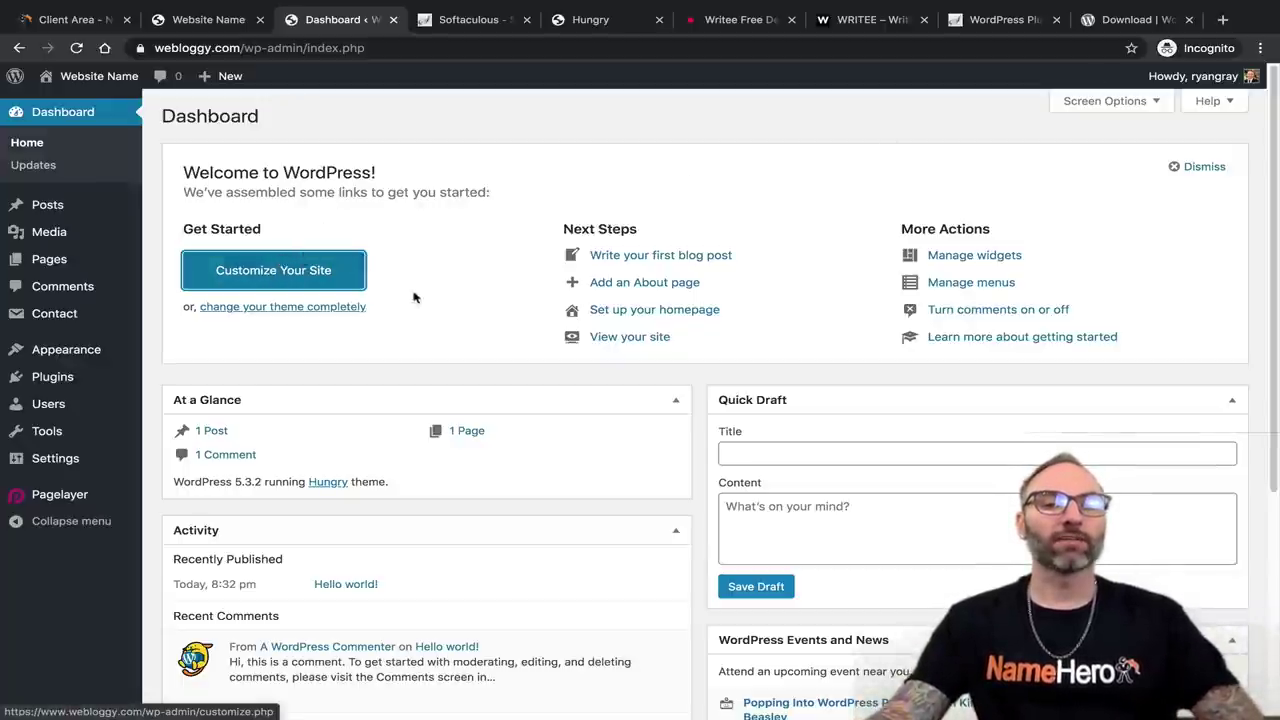
left_click(278, 268)
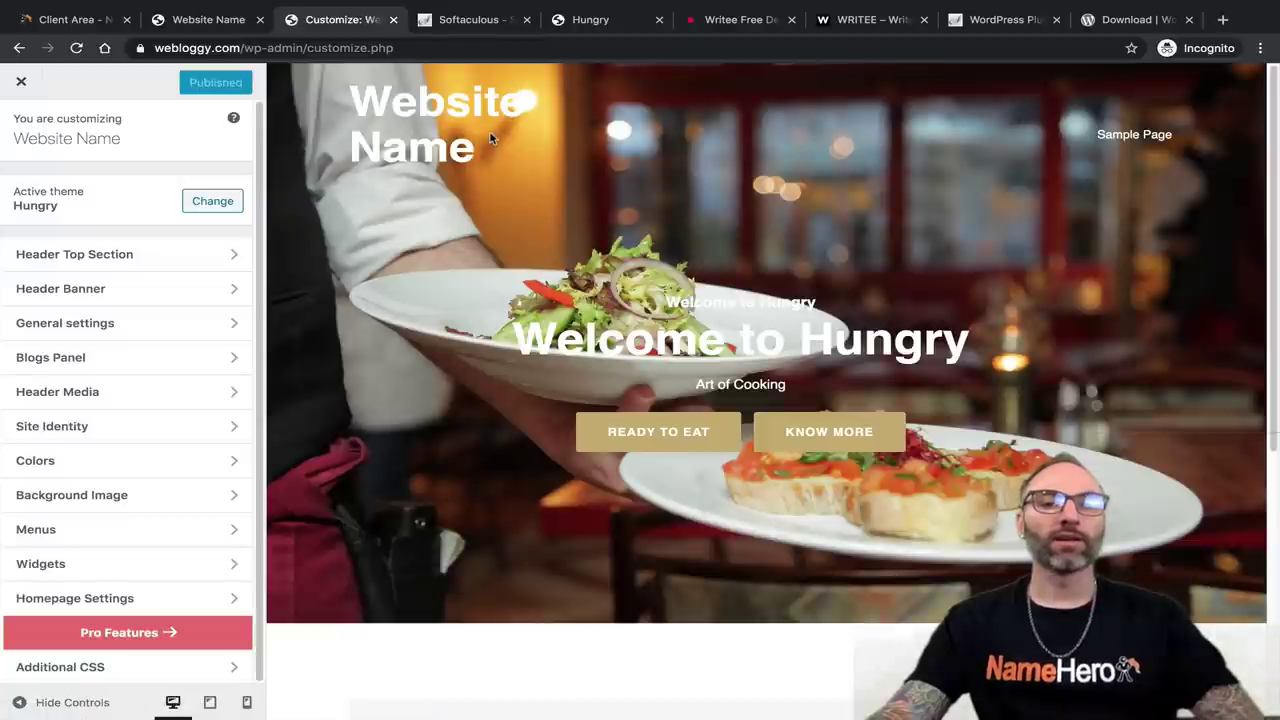
left_click(440, 150)
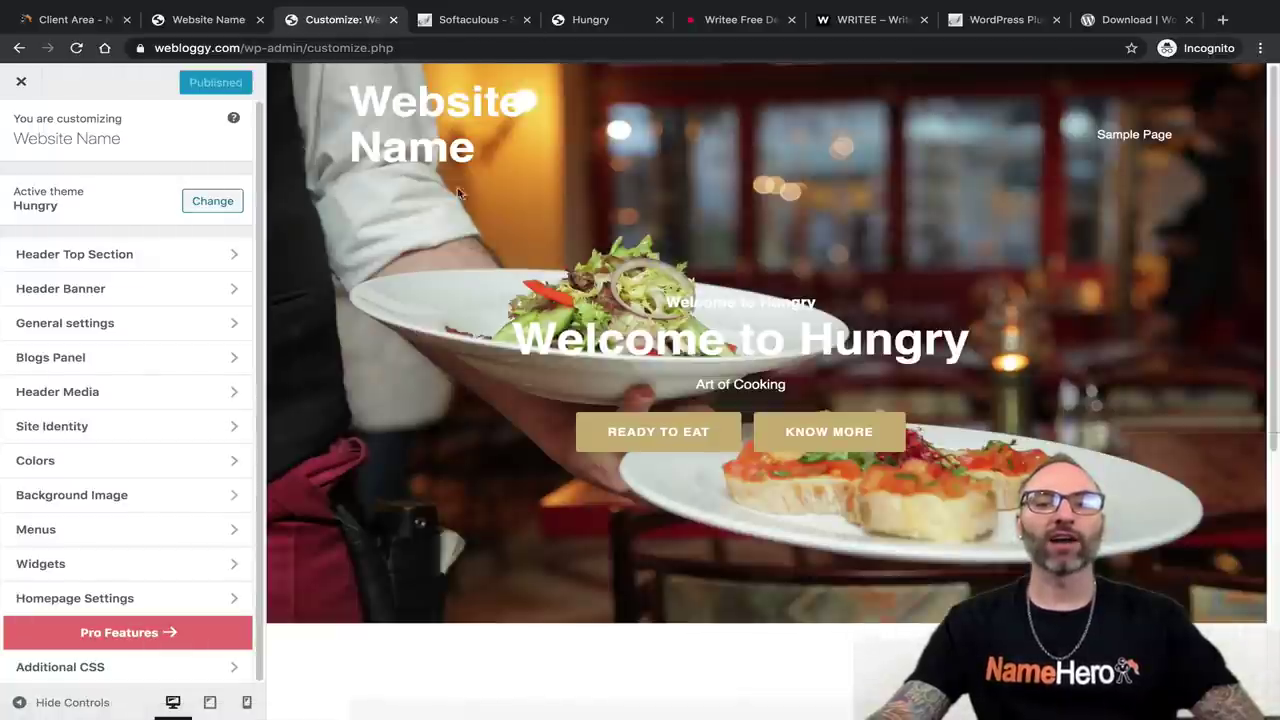
left_click(445, 108)
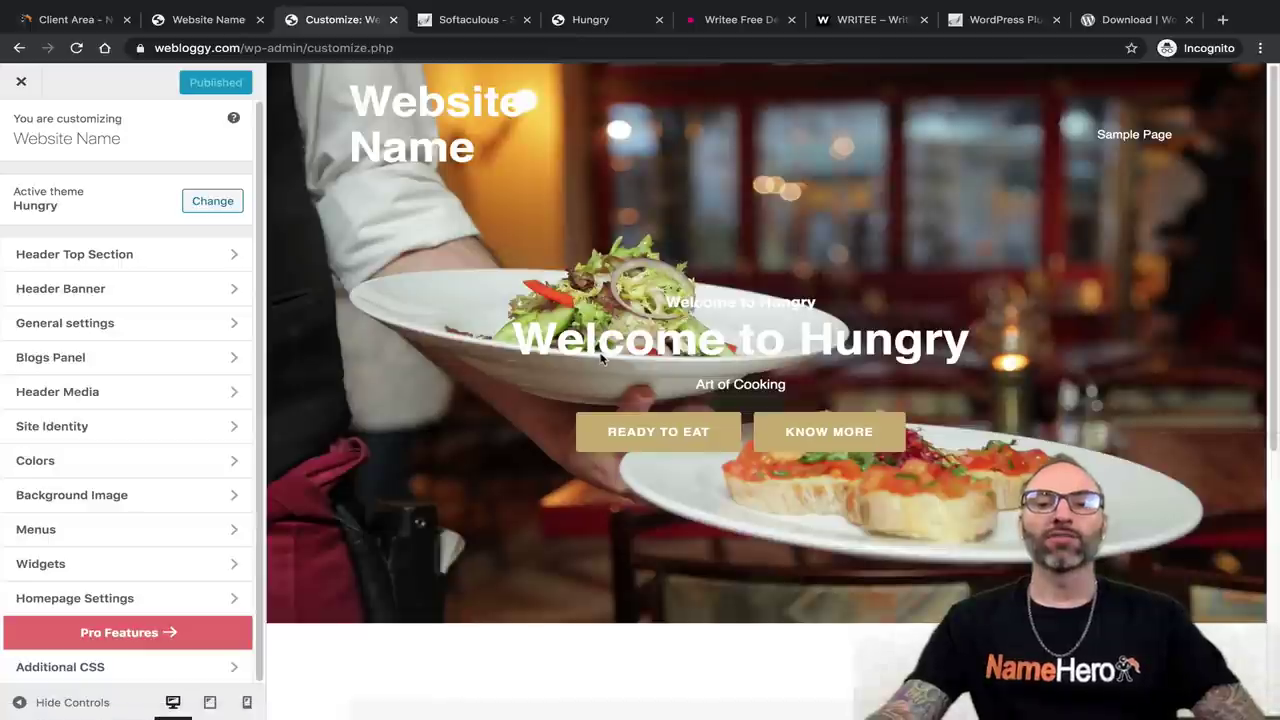
left_click(232, 257)
left_click(242, 188)
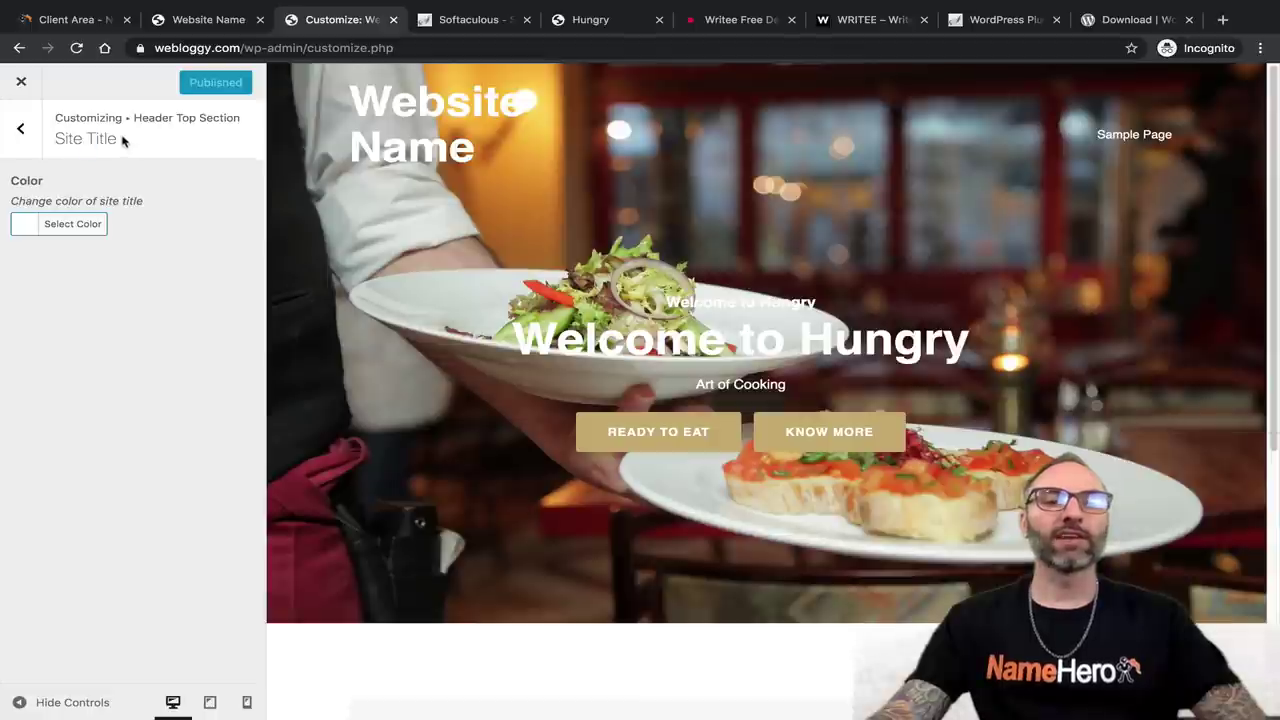
Try other site title colours in the picker, then restore the default black.
left_click_drag(118, 139, 106, 138)
left_click(29, 233)
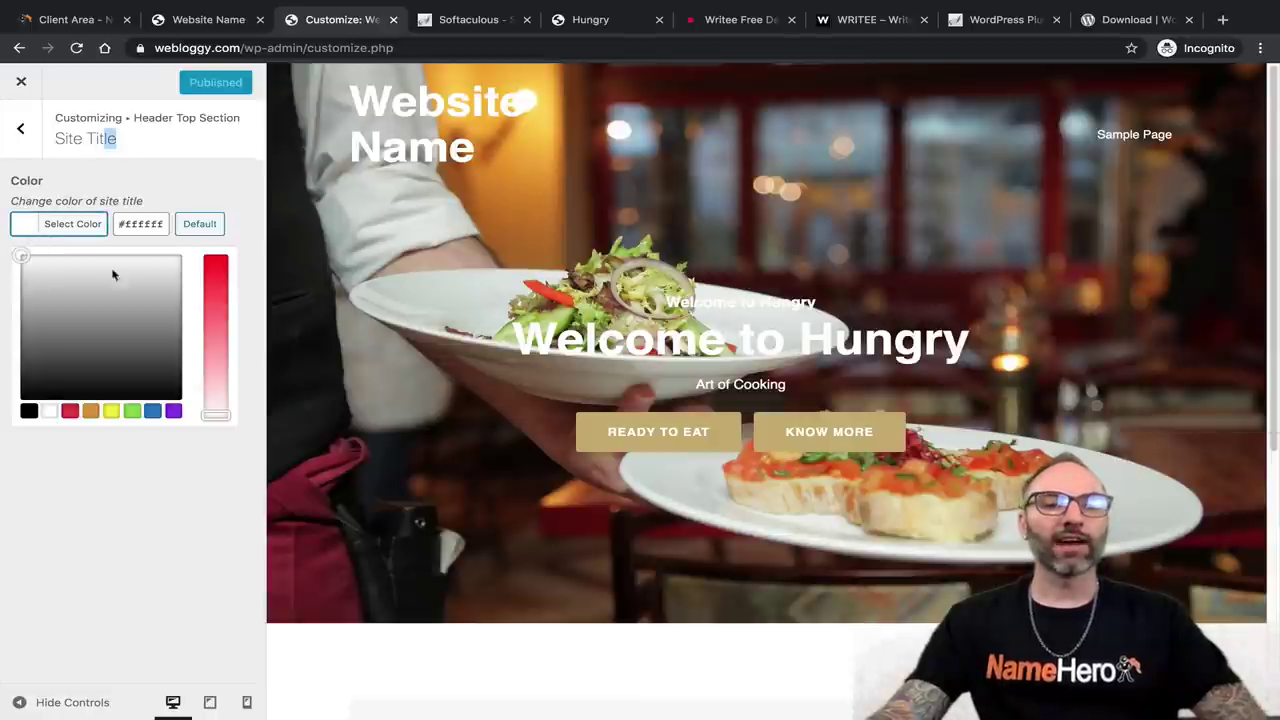
left_click(126, 394)
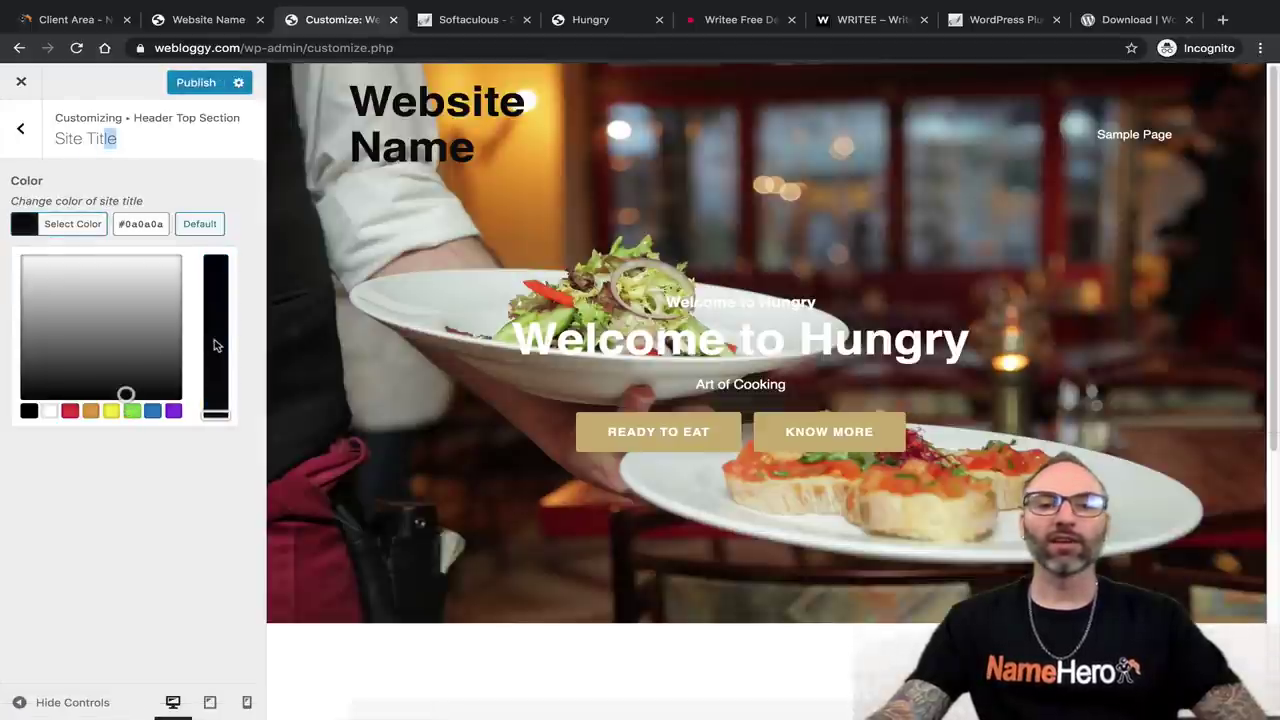
left_click_drag(214, 345, 215, 279)
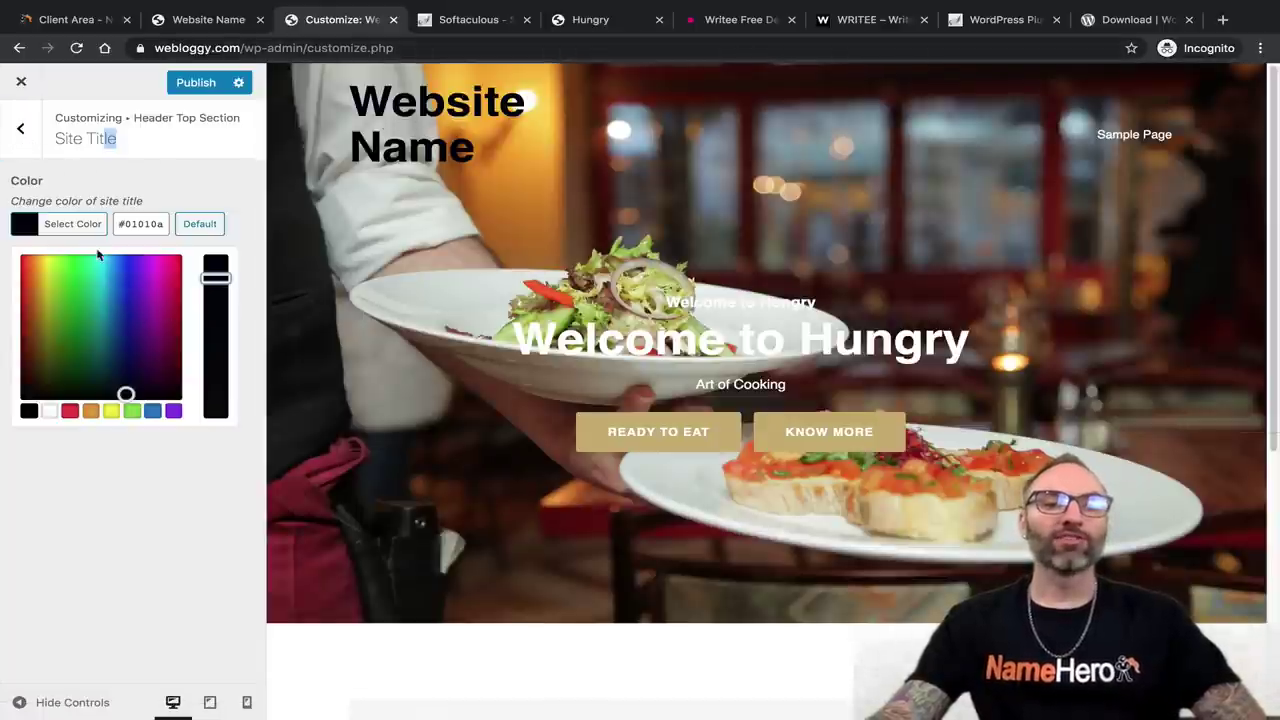
mouse_move(98, 255)
left_mouse_down()
mouse_move(94, 280)
mouse_move(27, 262)
left_mouse_up()
left_click(55, 287)
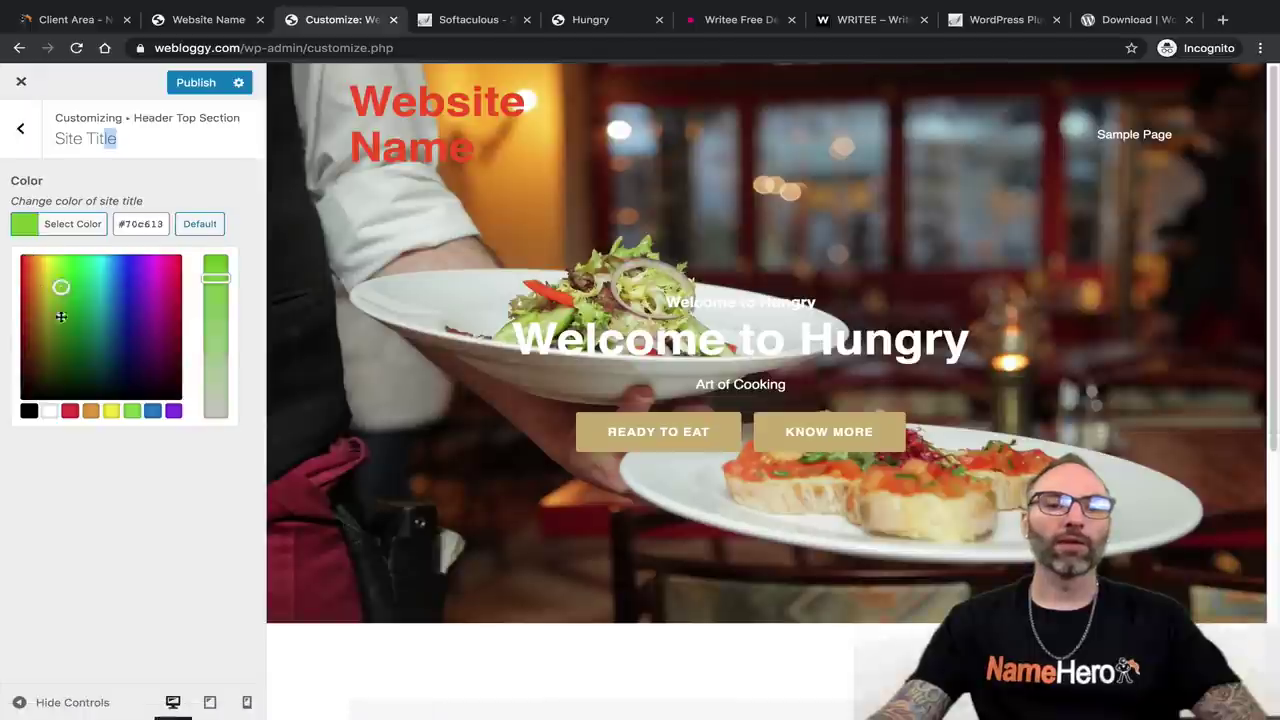
key("Escape")
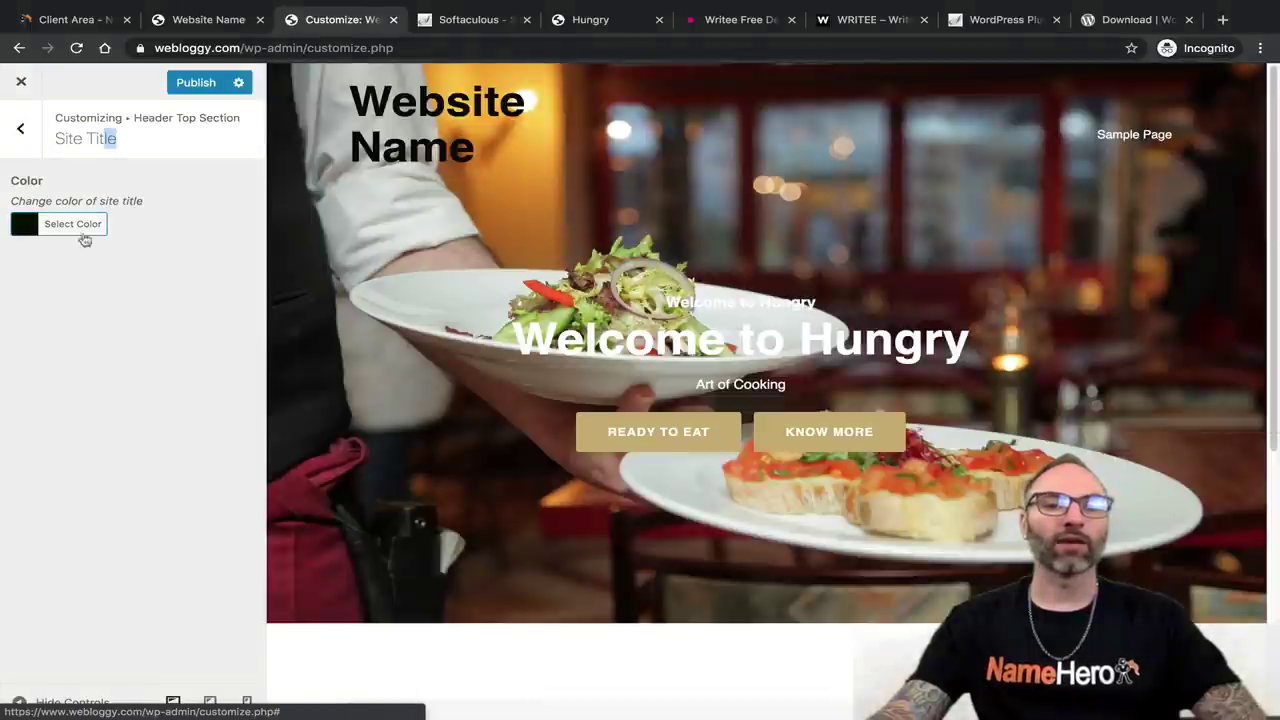
Check the Site Tagline colour option in Header Top Section.
left_click(12, 131)
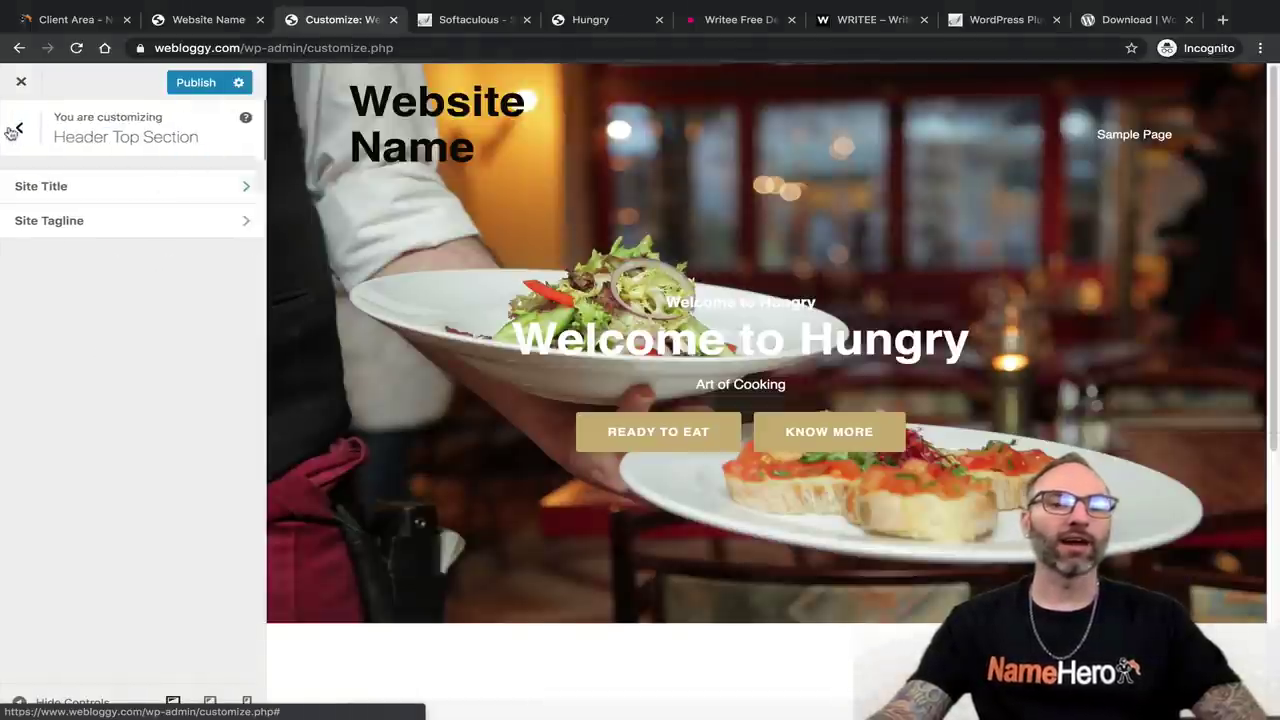
left_click(57, 224)
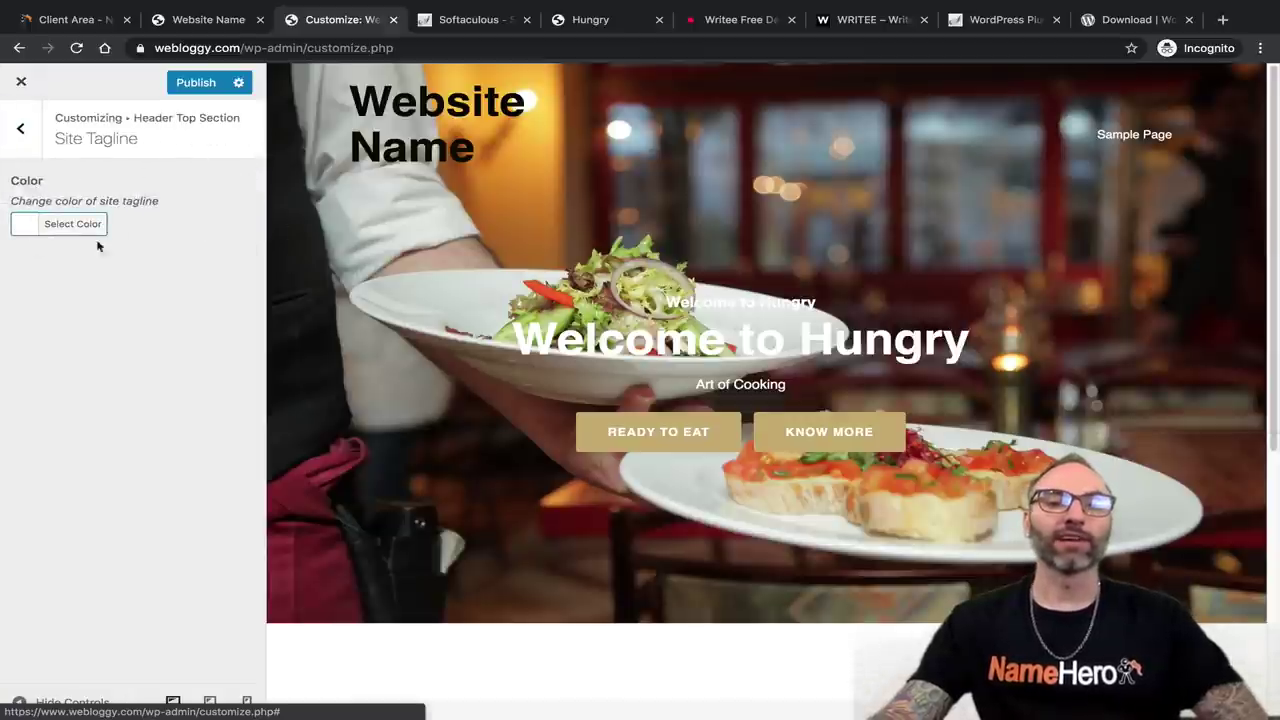
left_click(20, 128)
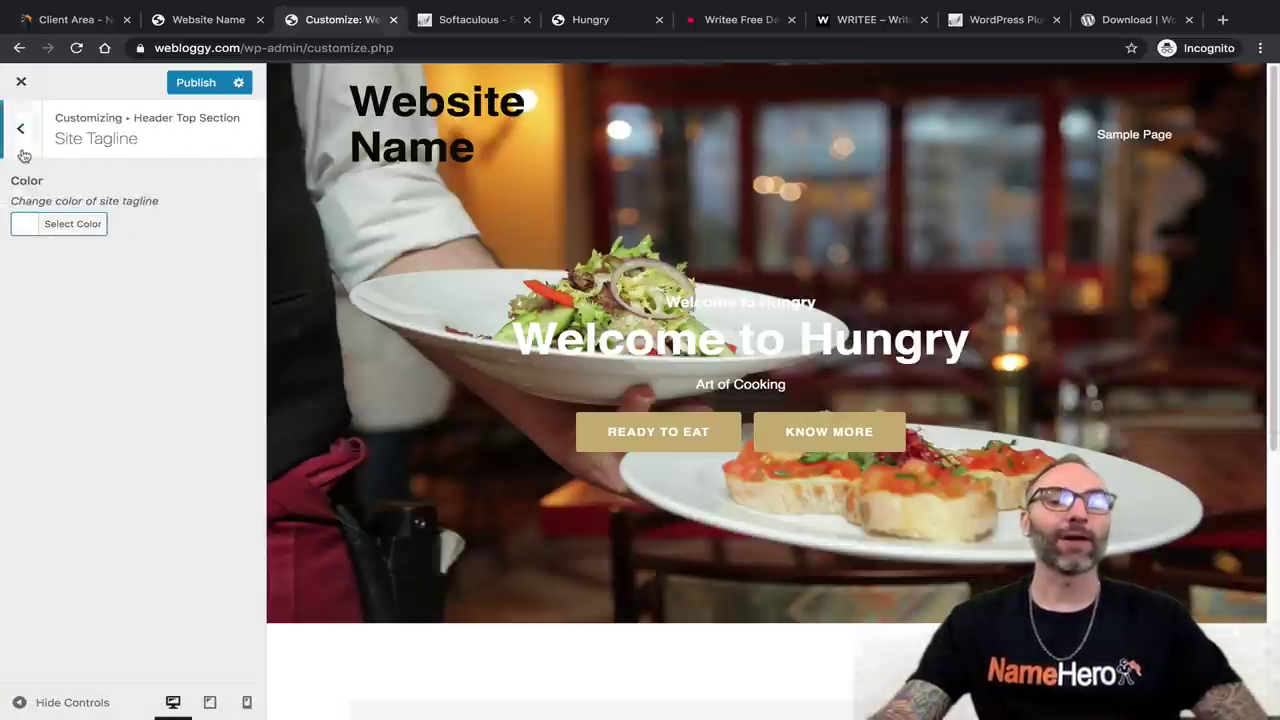
left_click(36, 138)
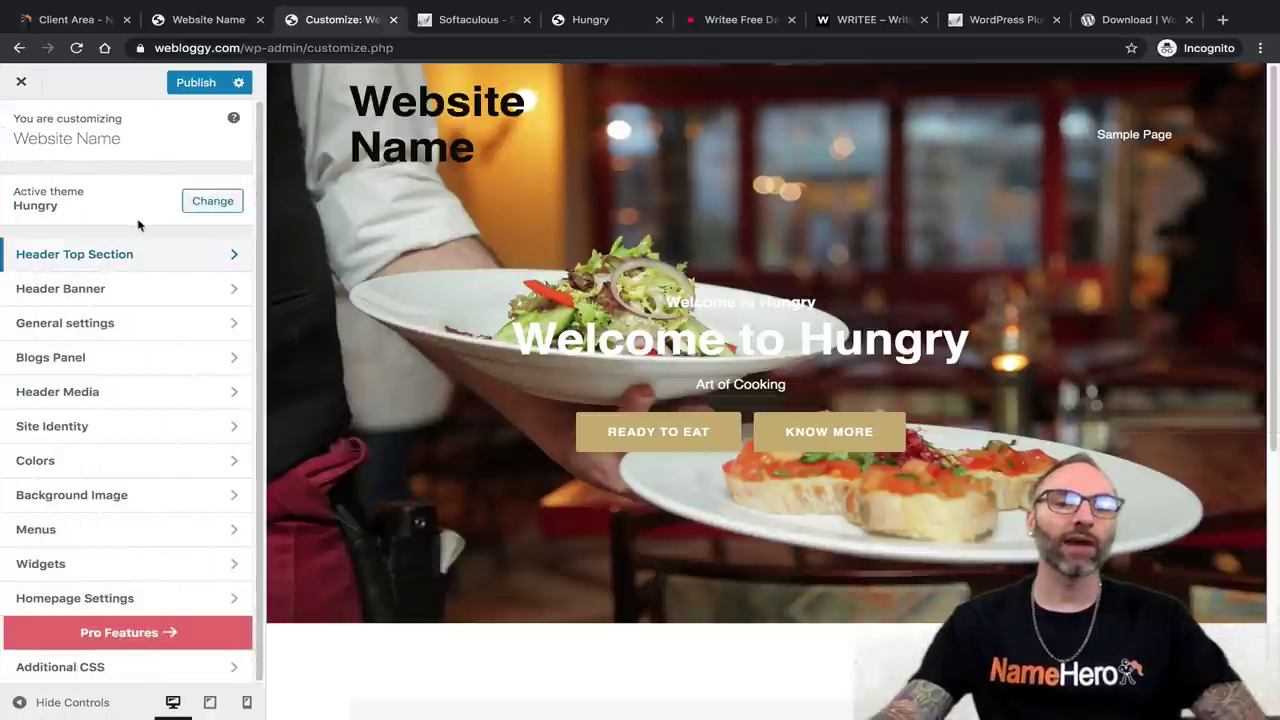
Look over the Header Banner's Banner Type and Banner Background: Color options.
left_click(145, 297)
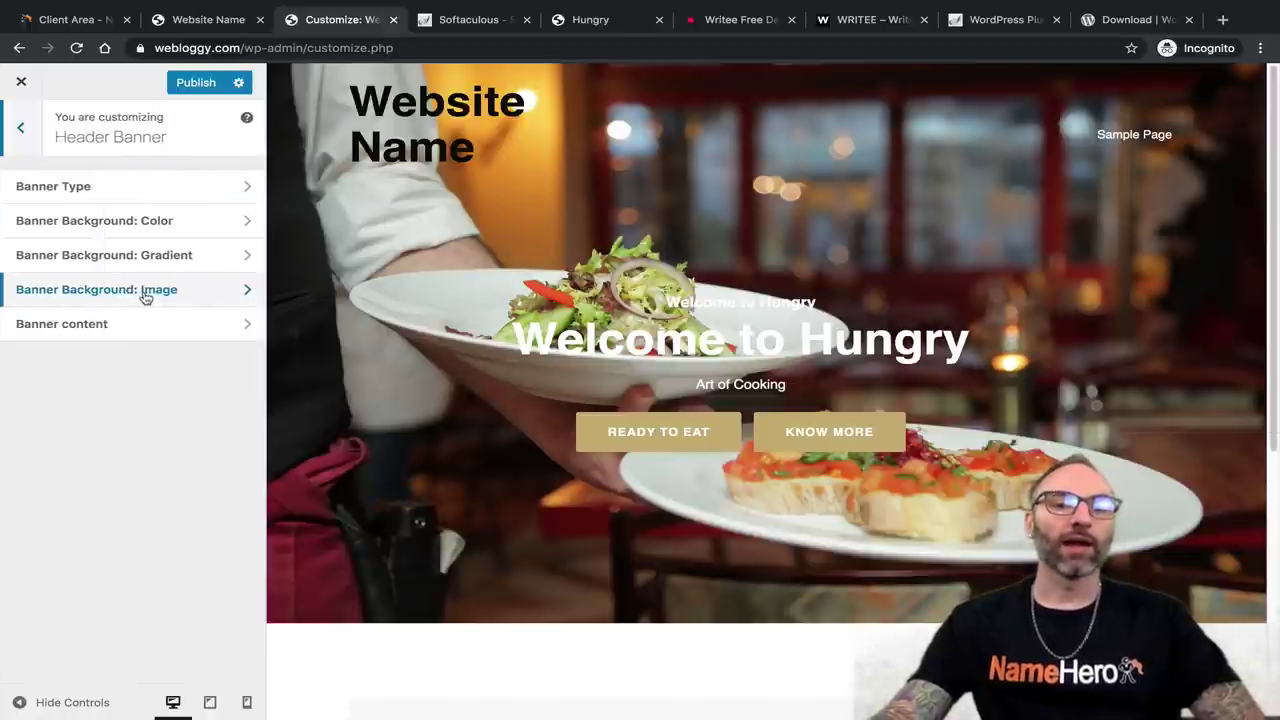
left_click(190, 196)
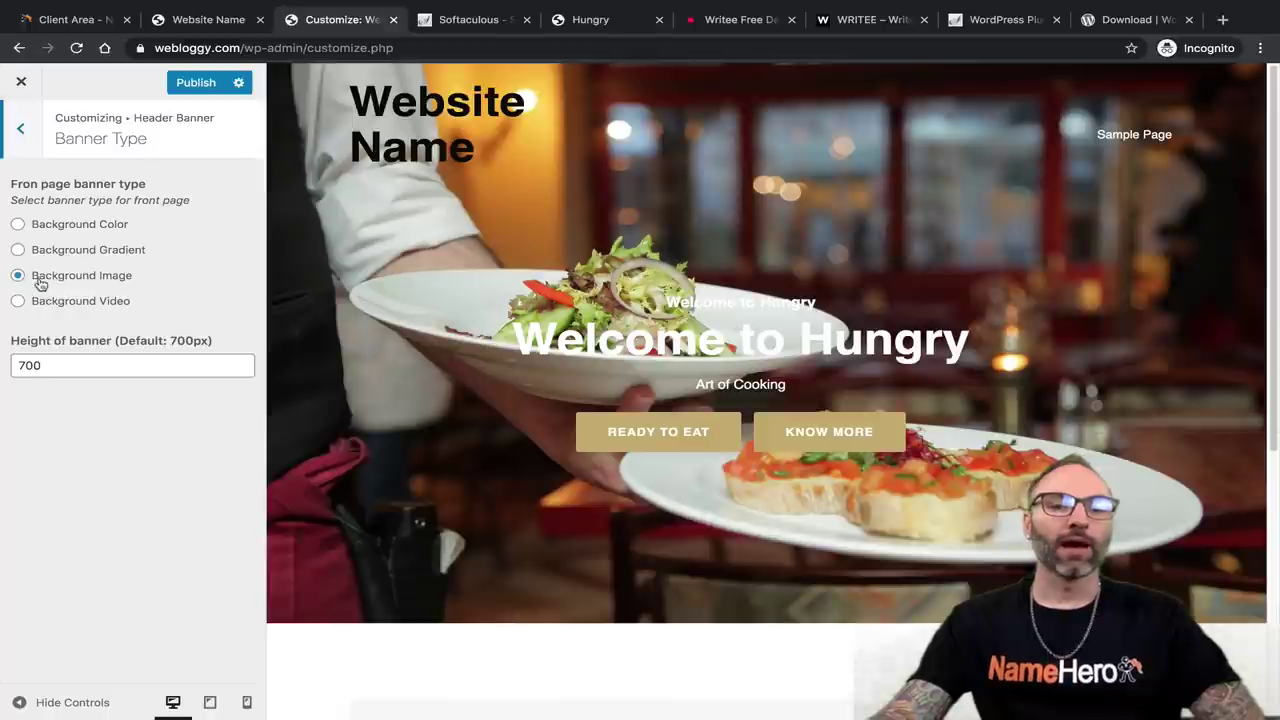
left_click(20, 127)
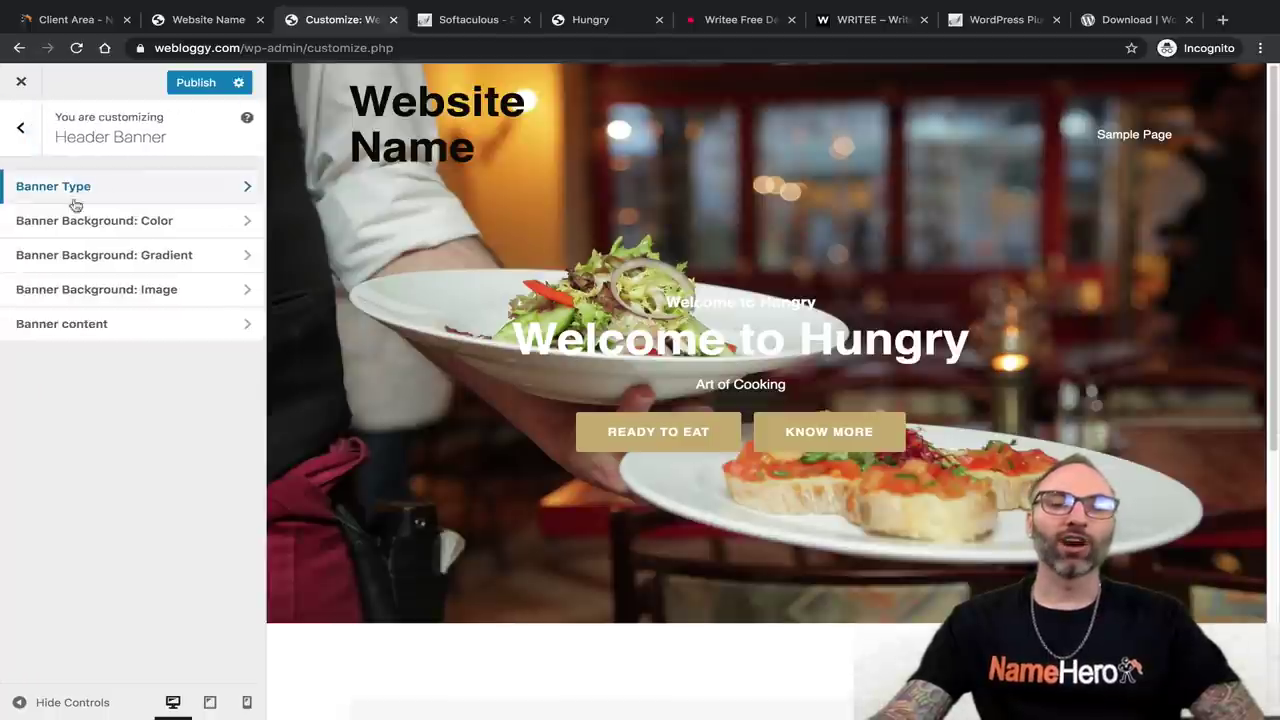
left_click(86, 218)
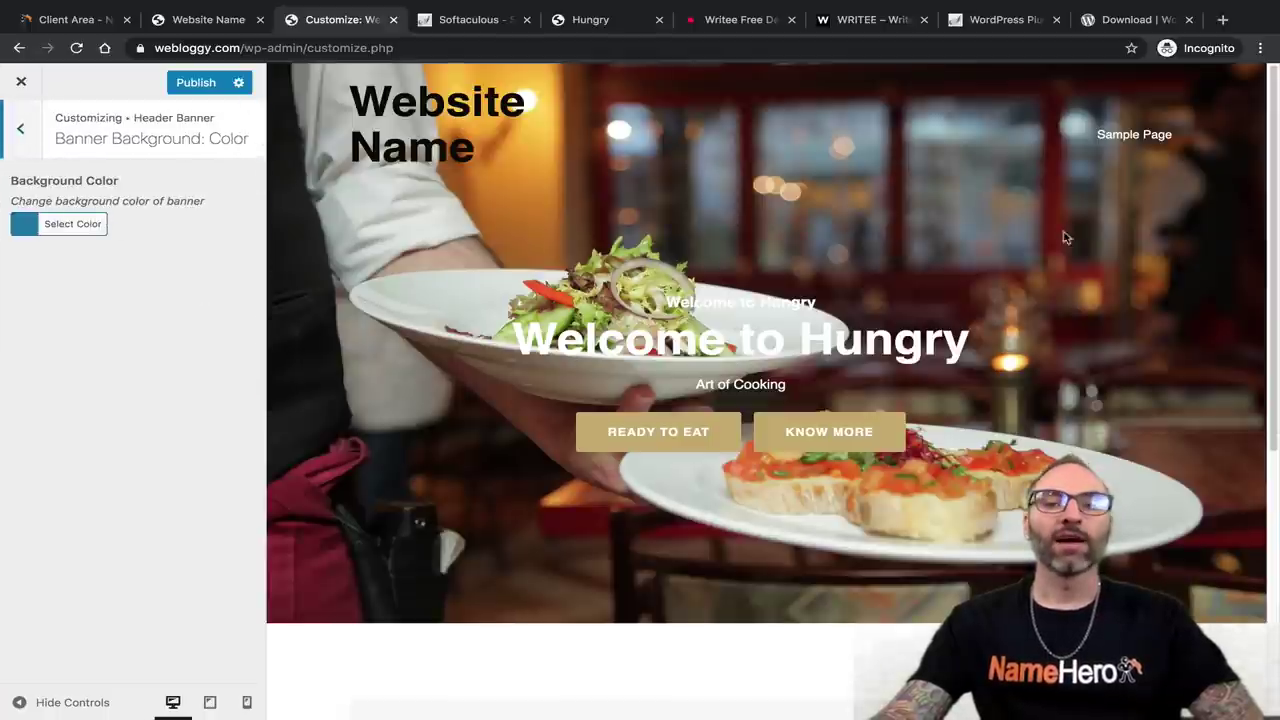
left_click(18, 131)
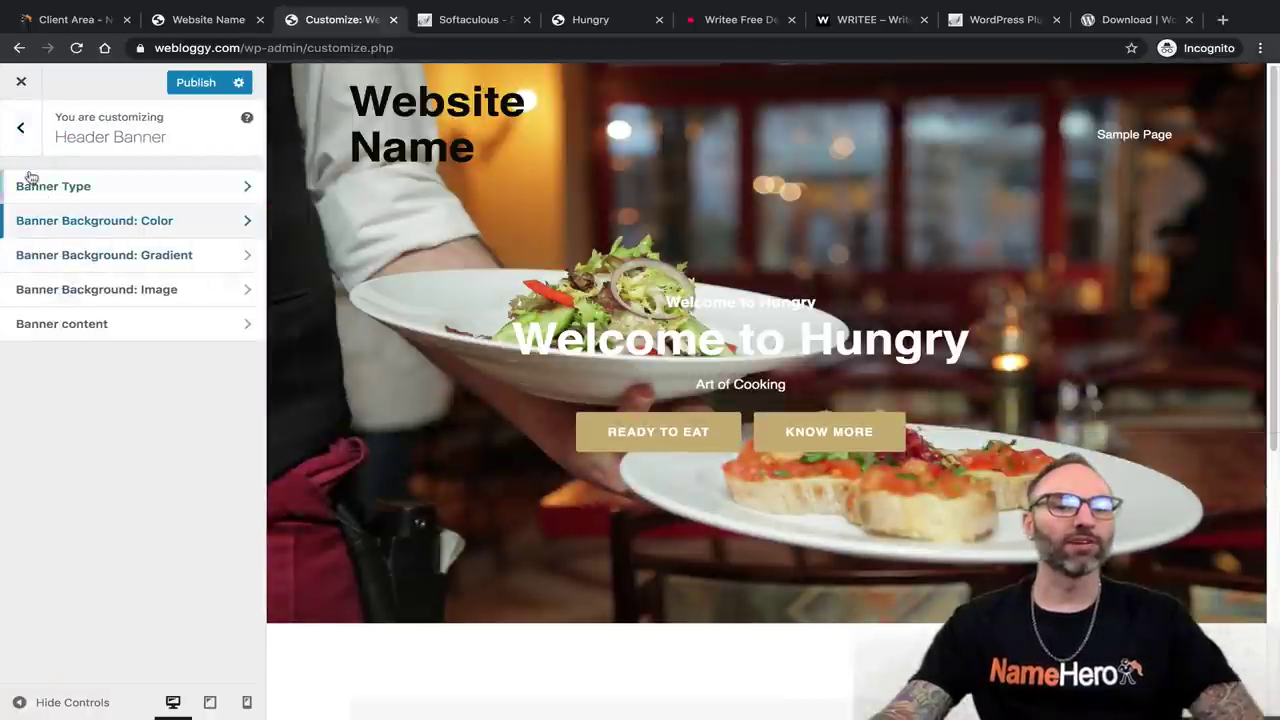
left_click(20, 128)
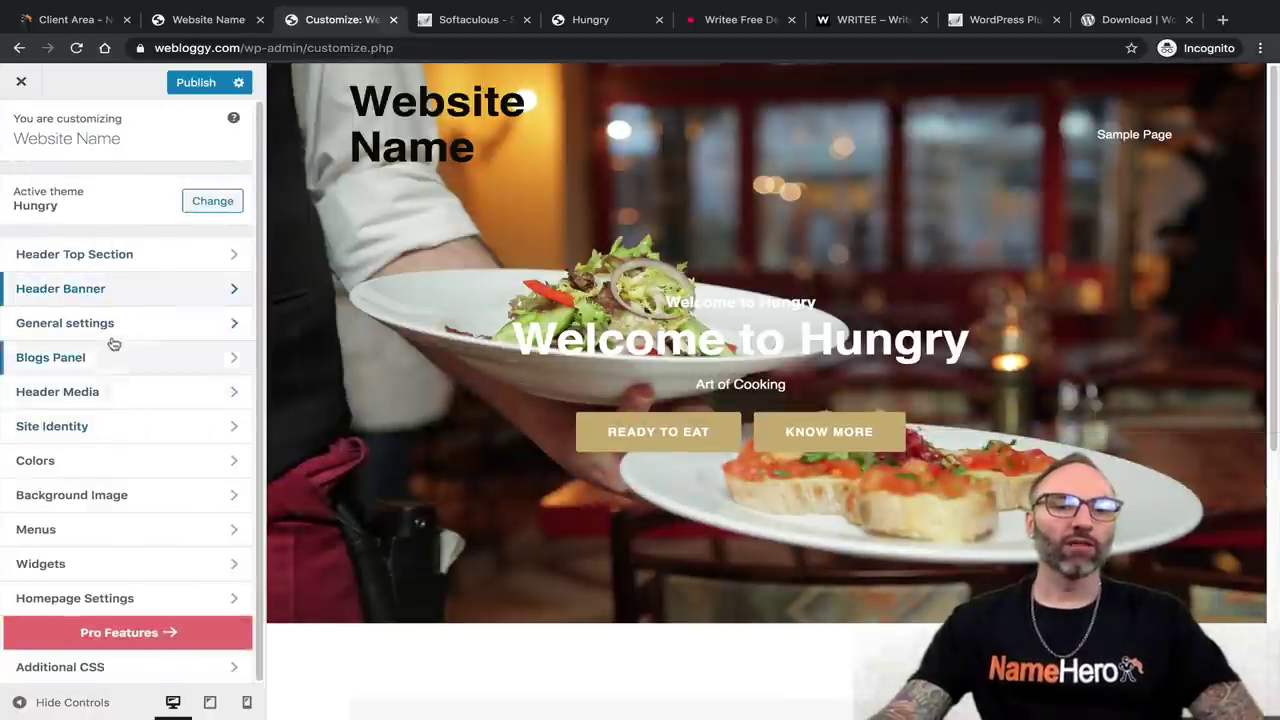
Check the General settings' Main page padding option and return to the main list.
left_click(113, 336)
left_click(126, 200)
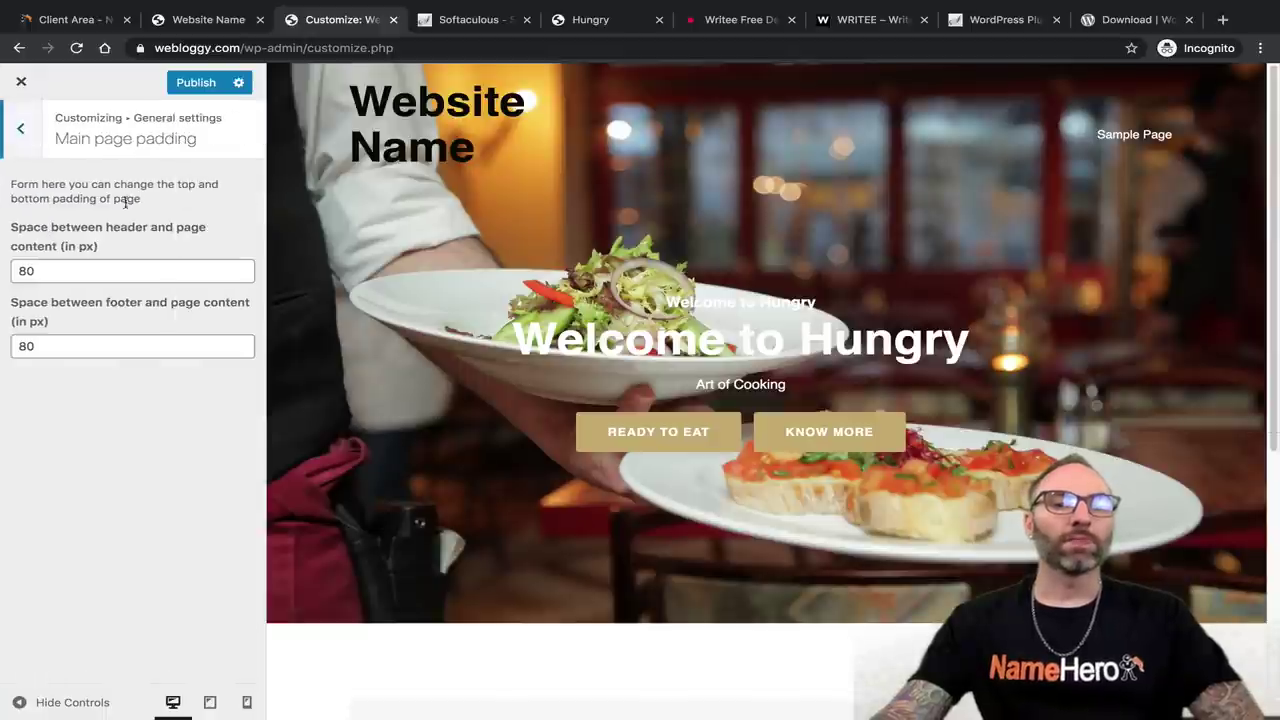
left_click(26, 142)
left_click(22, 146)
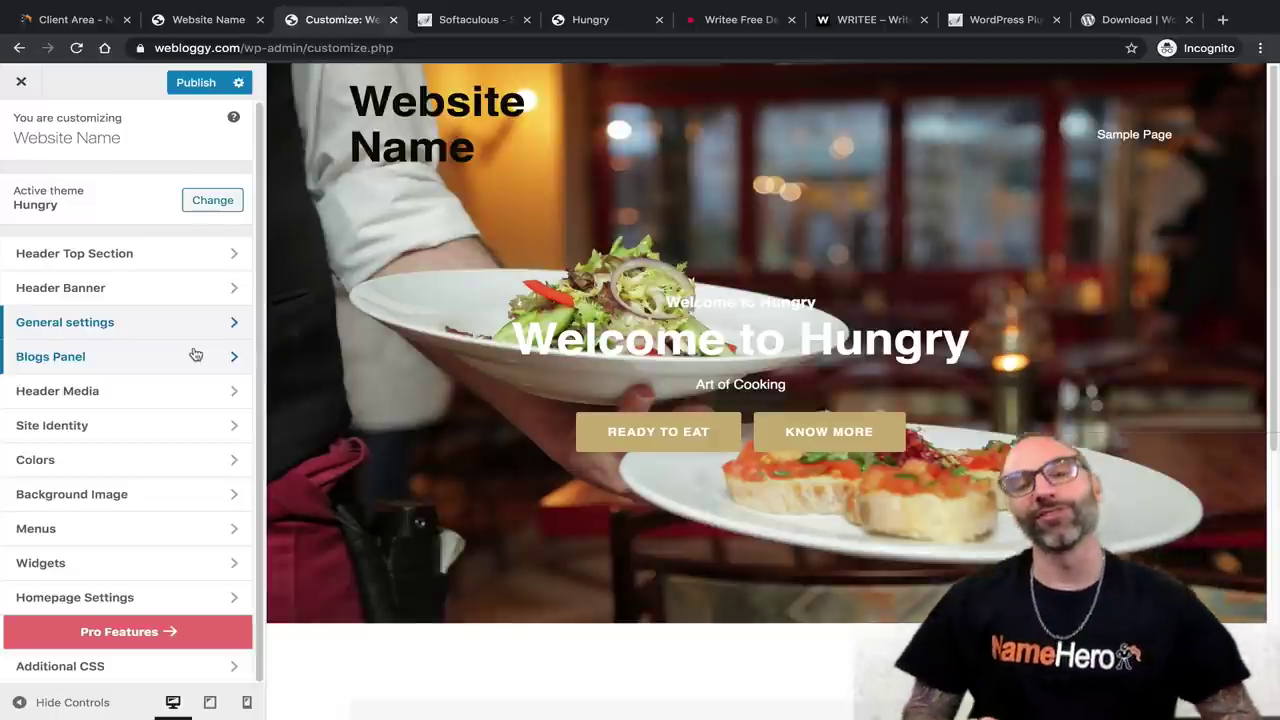
Exit the Customizer discarding unsaved changes, glance at the Hungry demo, and return to the Dashboard.
left_click(21, 81)
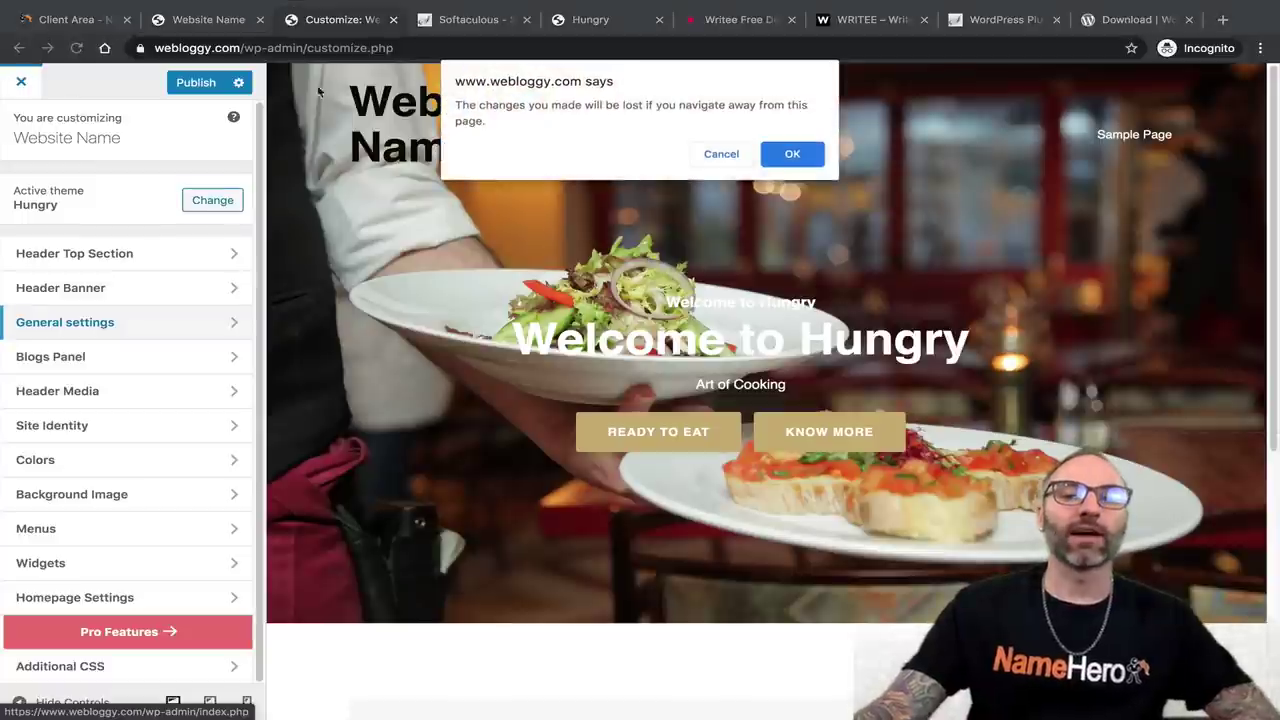
left_click(788, 150)
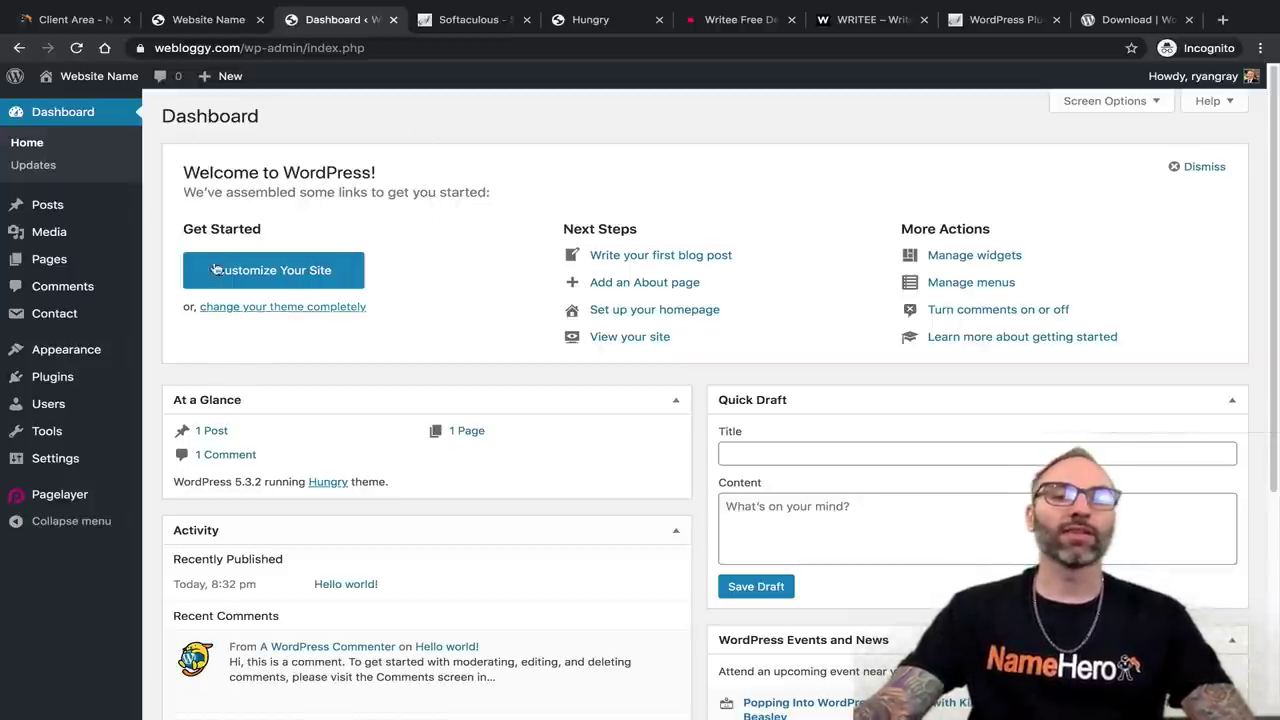
left_click(600, 22)
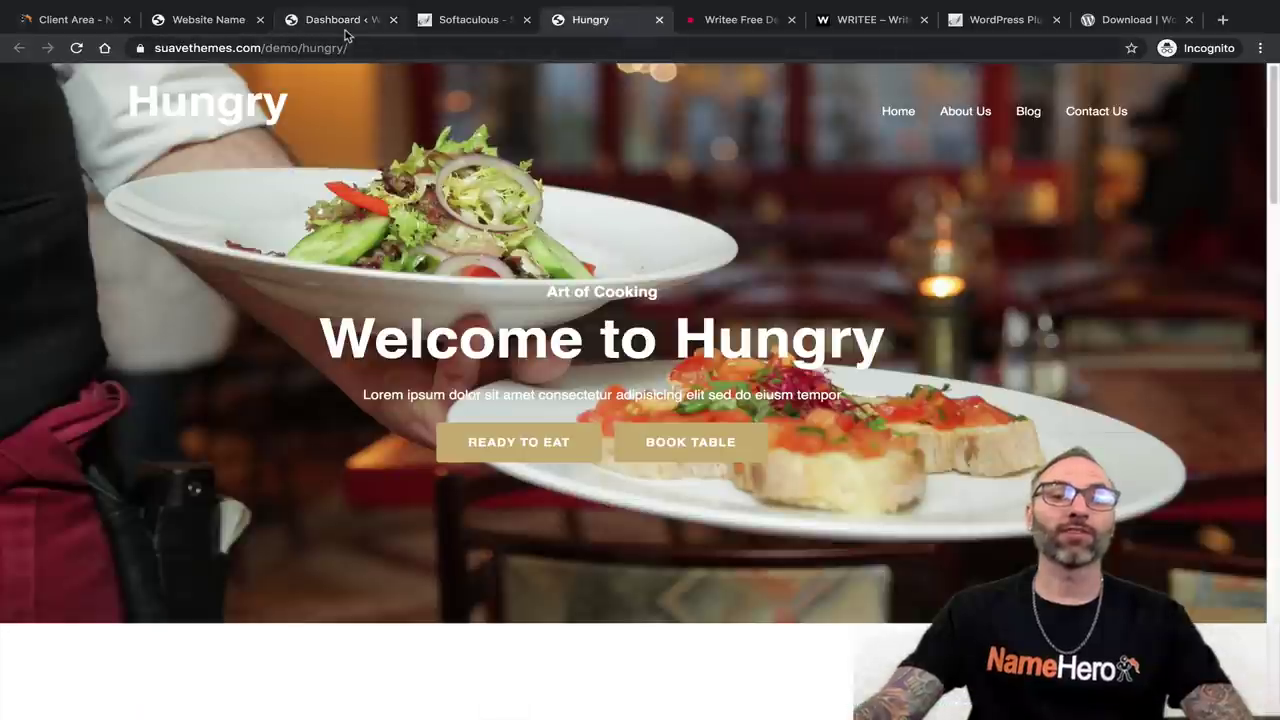
left_click(346, 22)
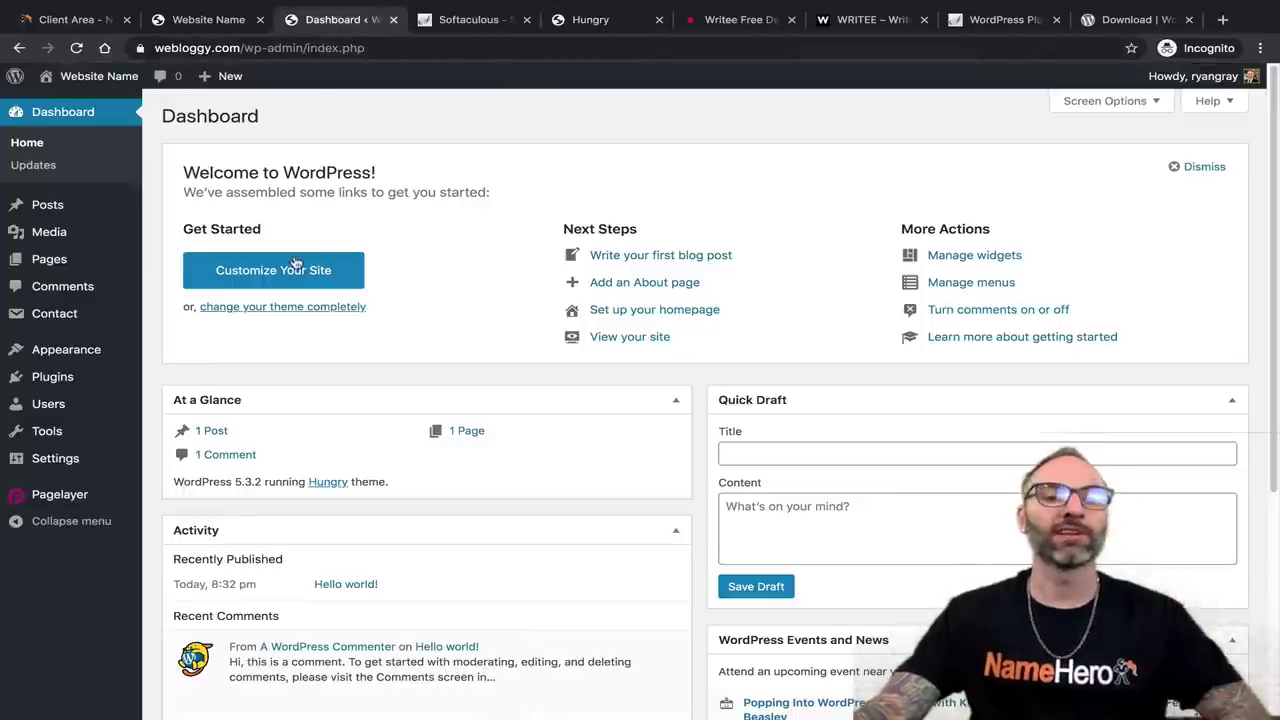
Open the theme browser and scroll through the 3995 WordPress.org themes.
left_click(208, 311)
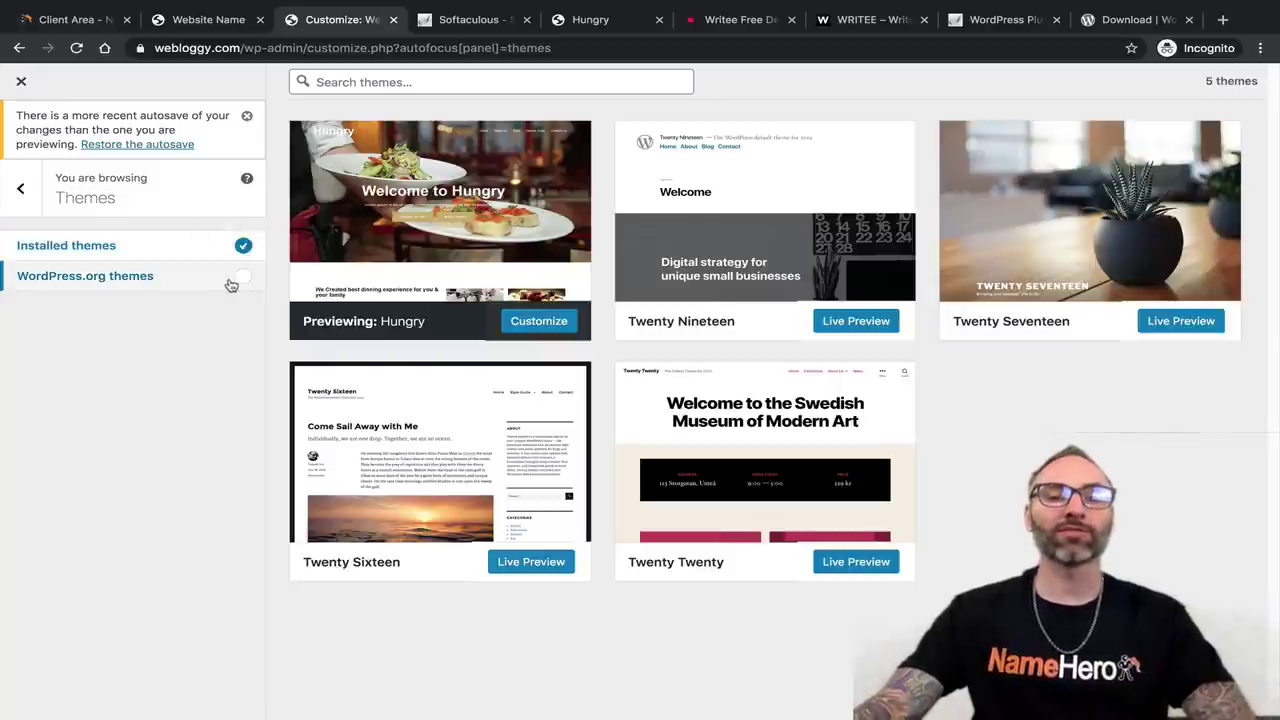
left_click(240, 280)
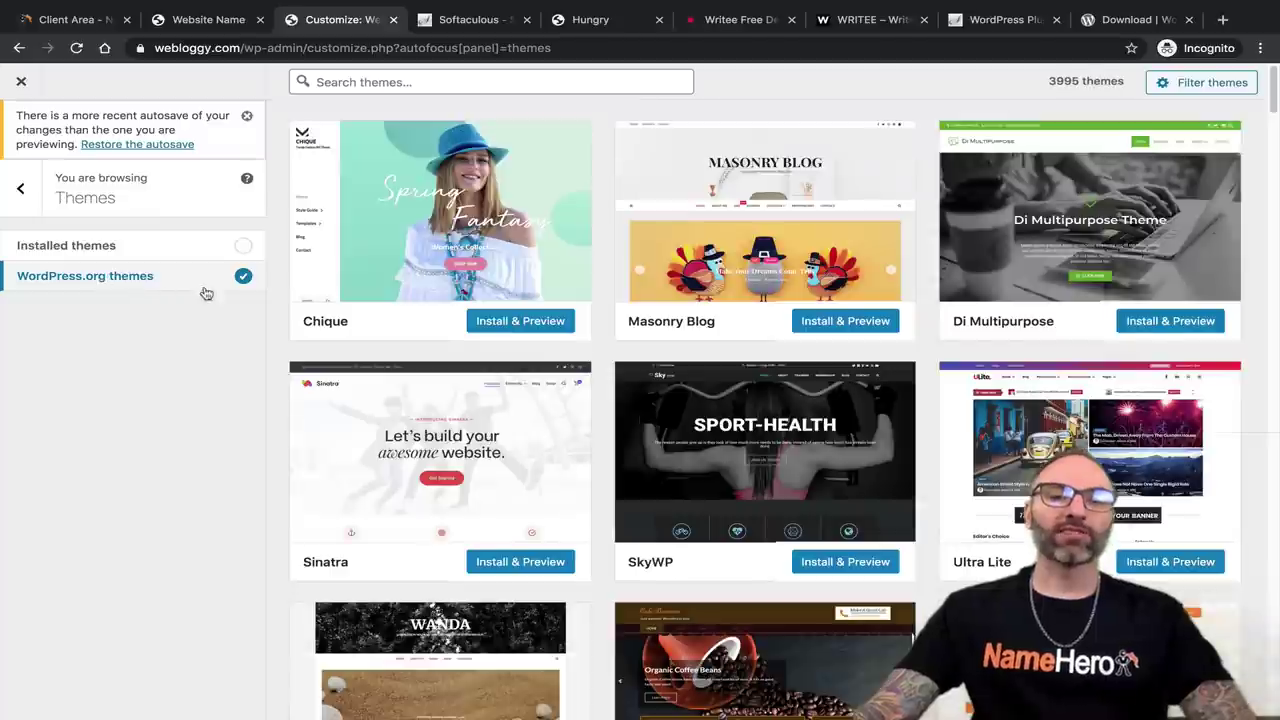
scroll(637, 361, "down", 7)
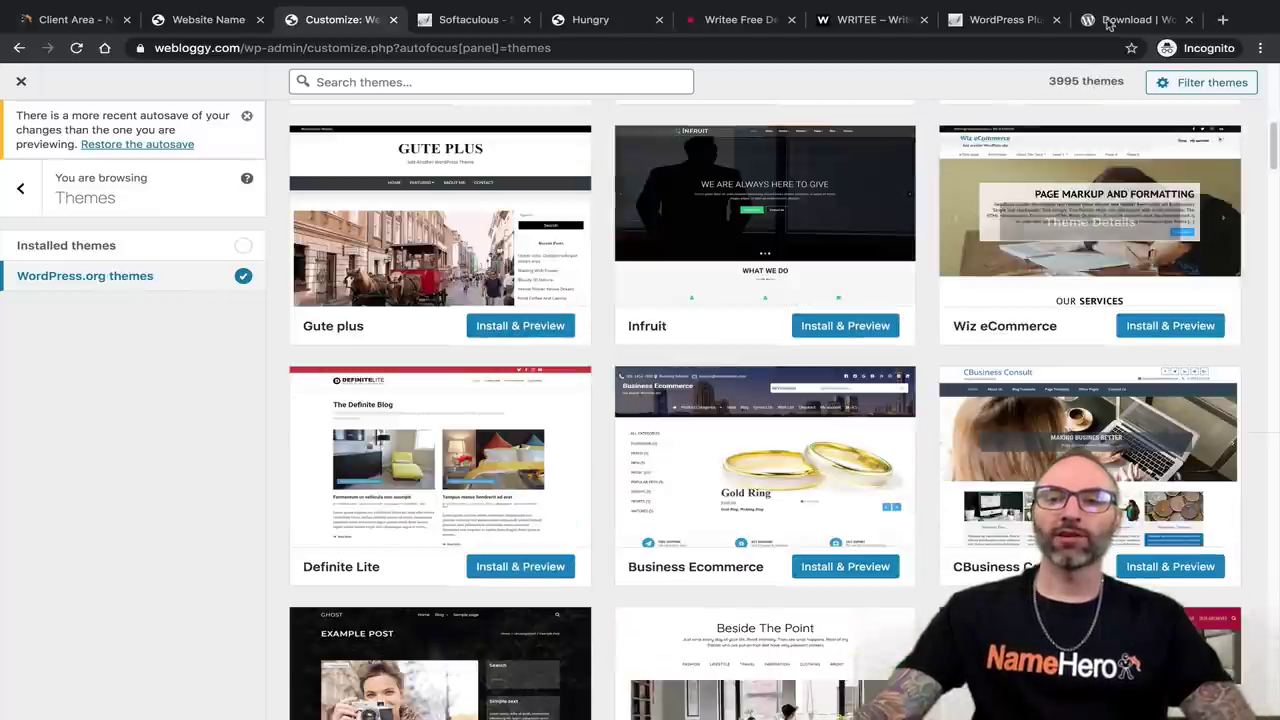
scroll(1053, 80, "up", 5)
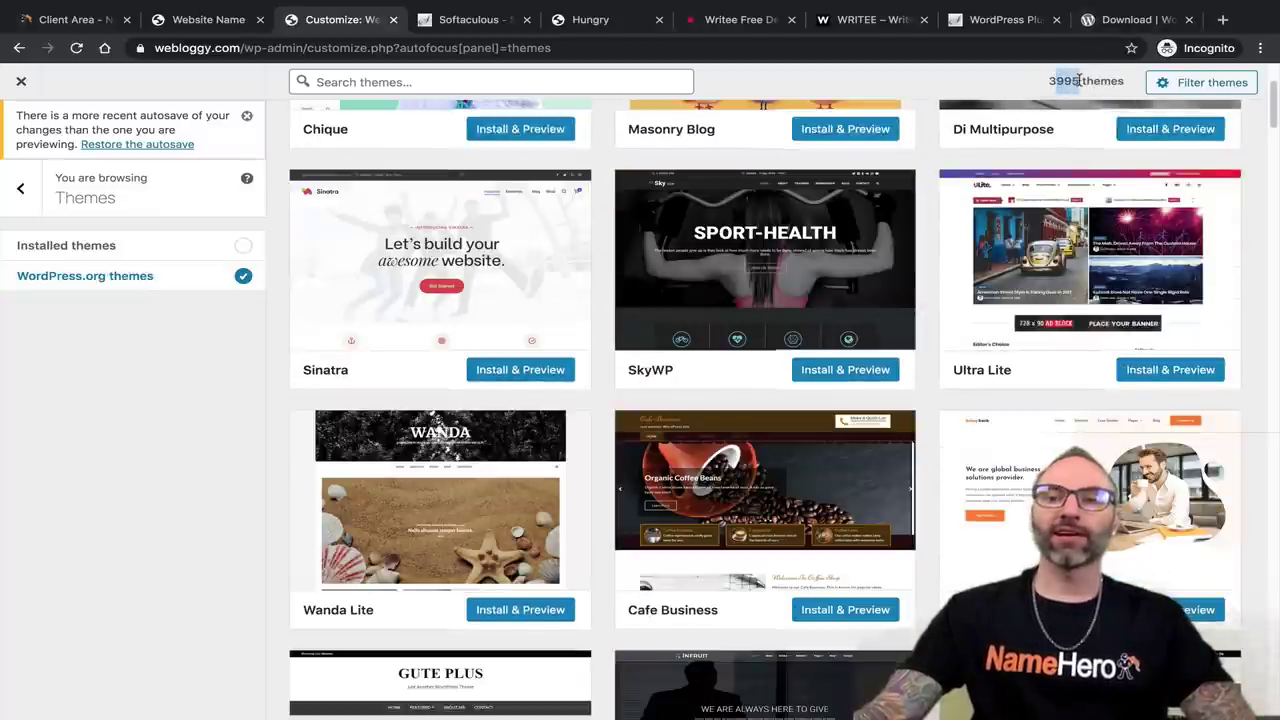
scroll(450, 285, "up", 2)
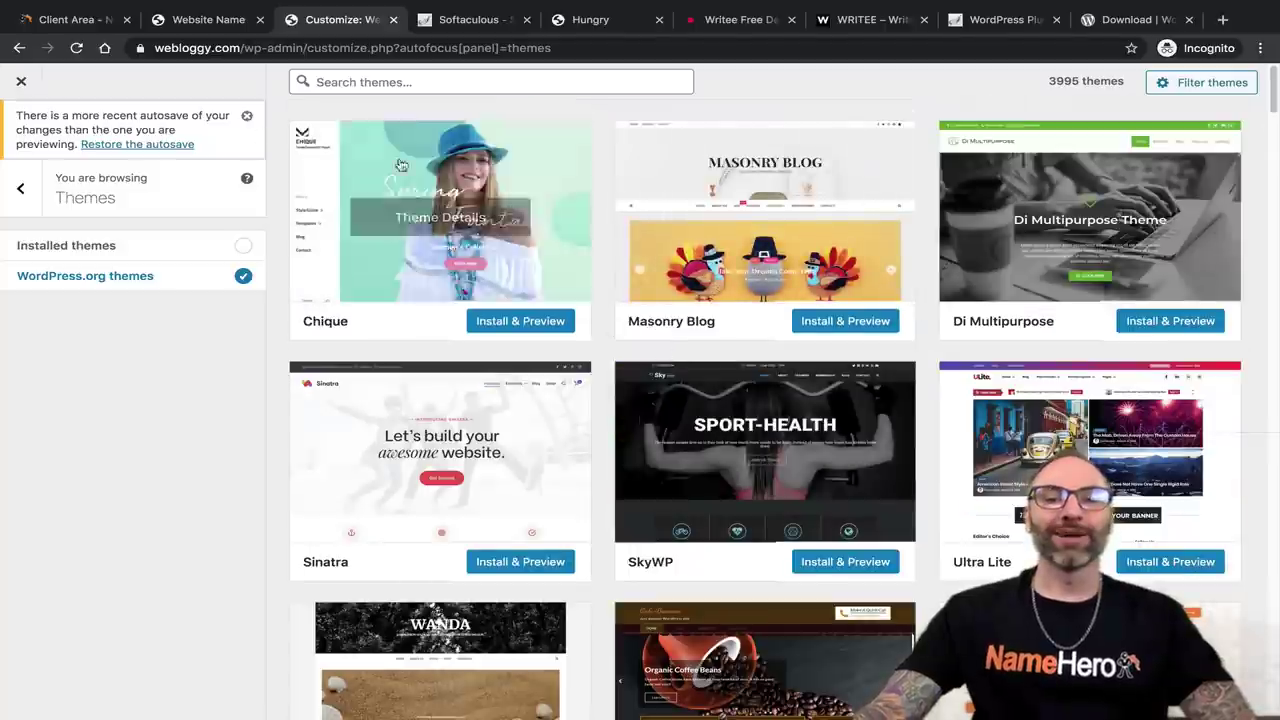
scroll(450, 285, "down", 9)
scroll(574, 275, "down", 15)
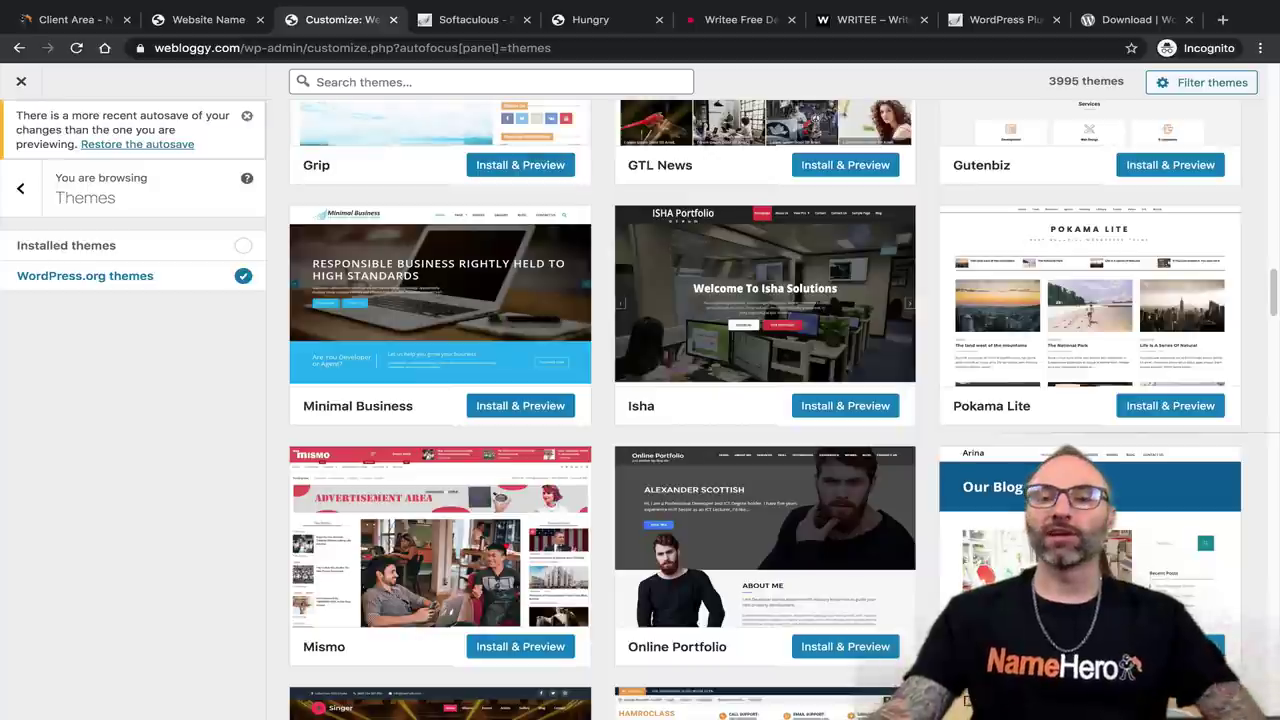
scroll(728, 434, "down", 3)
scroll(728, 434, "down", 15)
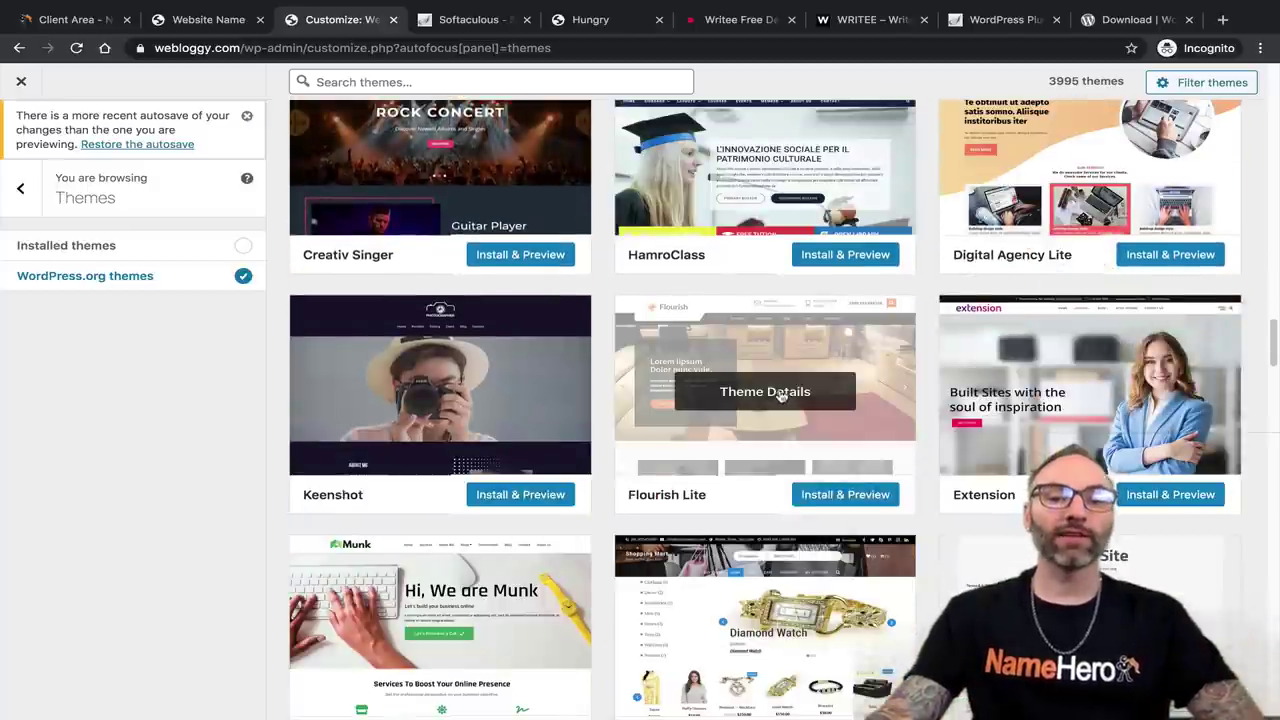
scroll(780, 405, "down", 10)
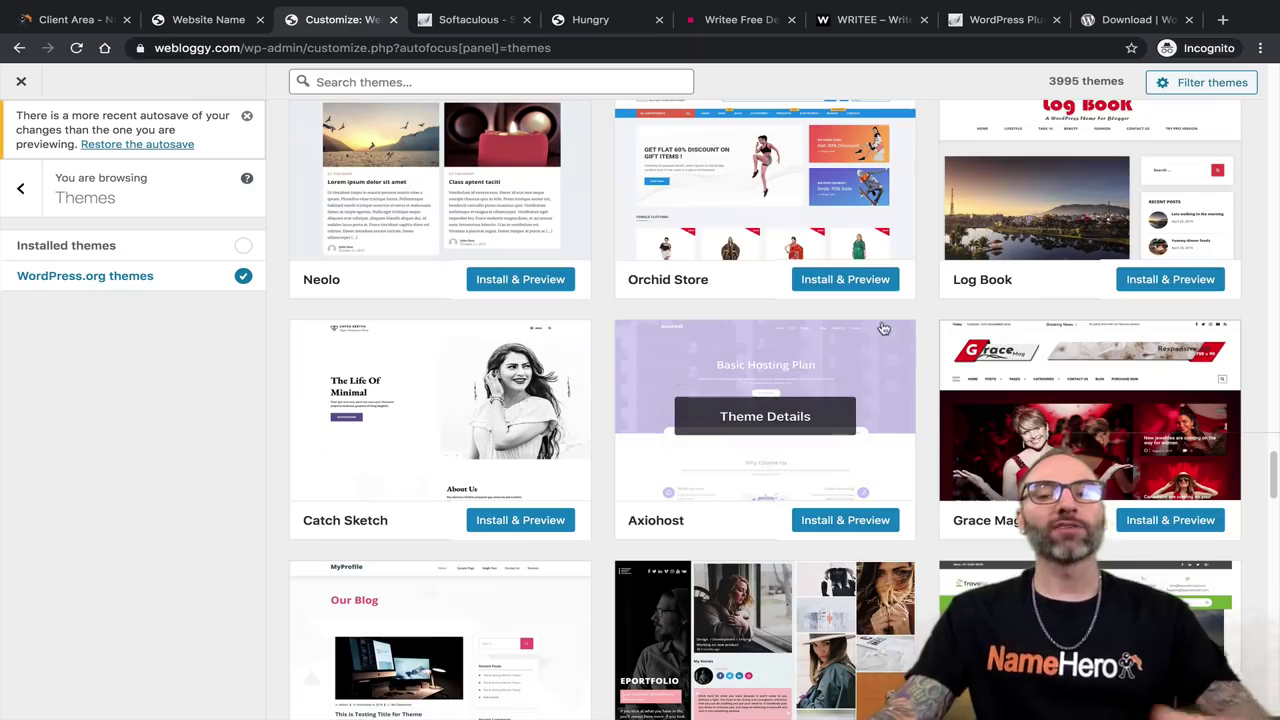
scroll(850, 390, "down", 3)
scroll(850, 390, "down", 20)
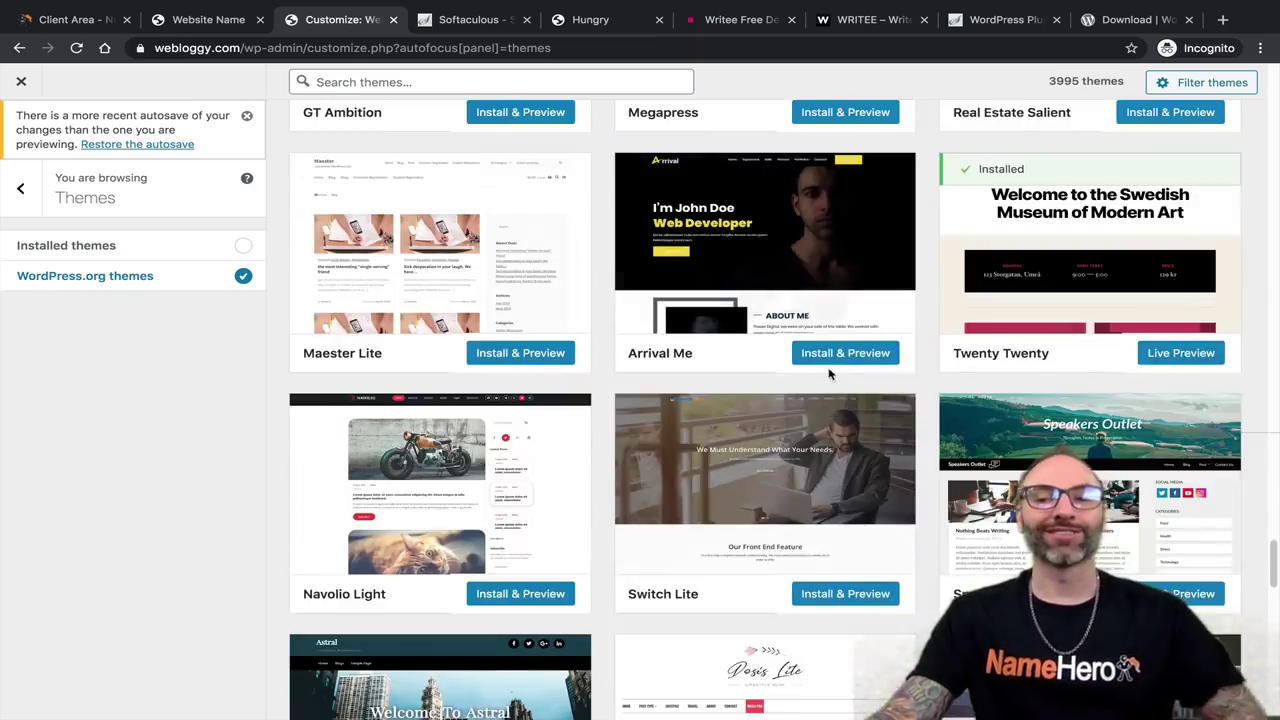
scroll(766, 386, "down", 18)
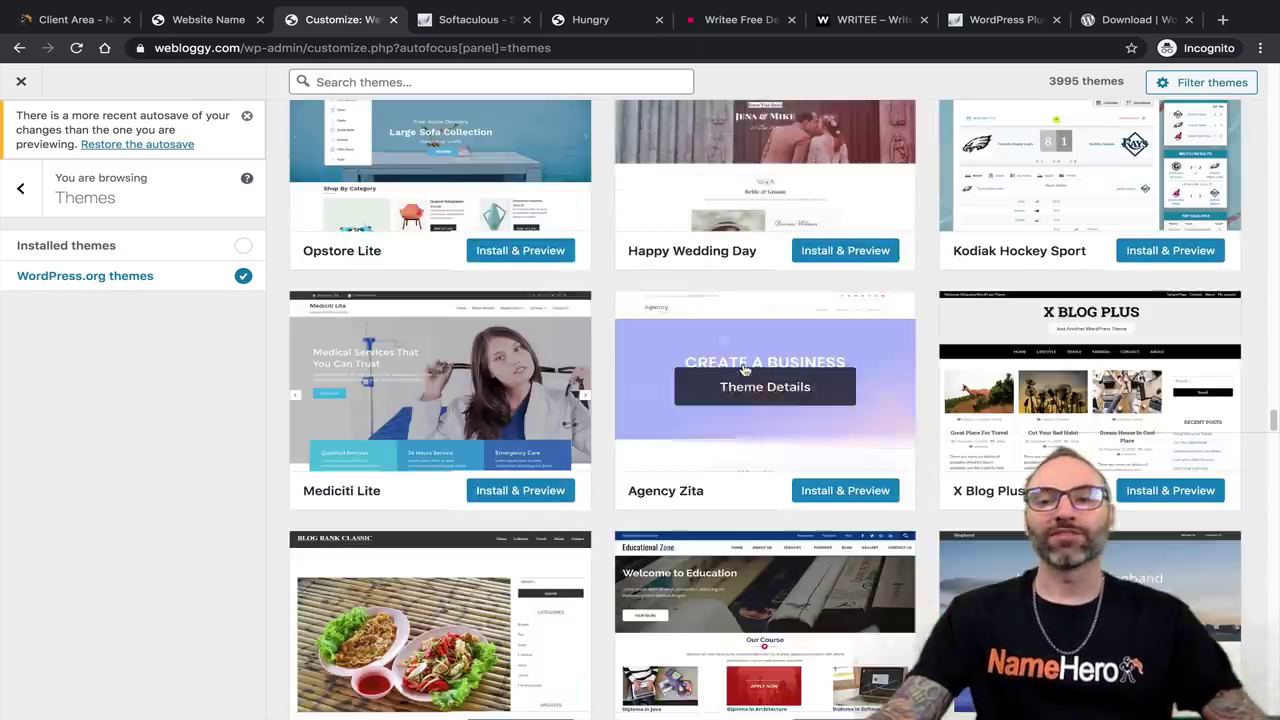
scroll(800, 350, "down", 15)
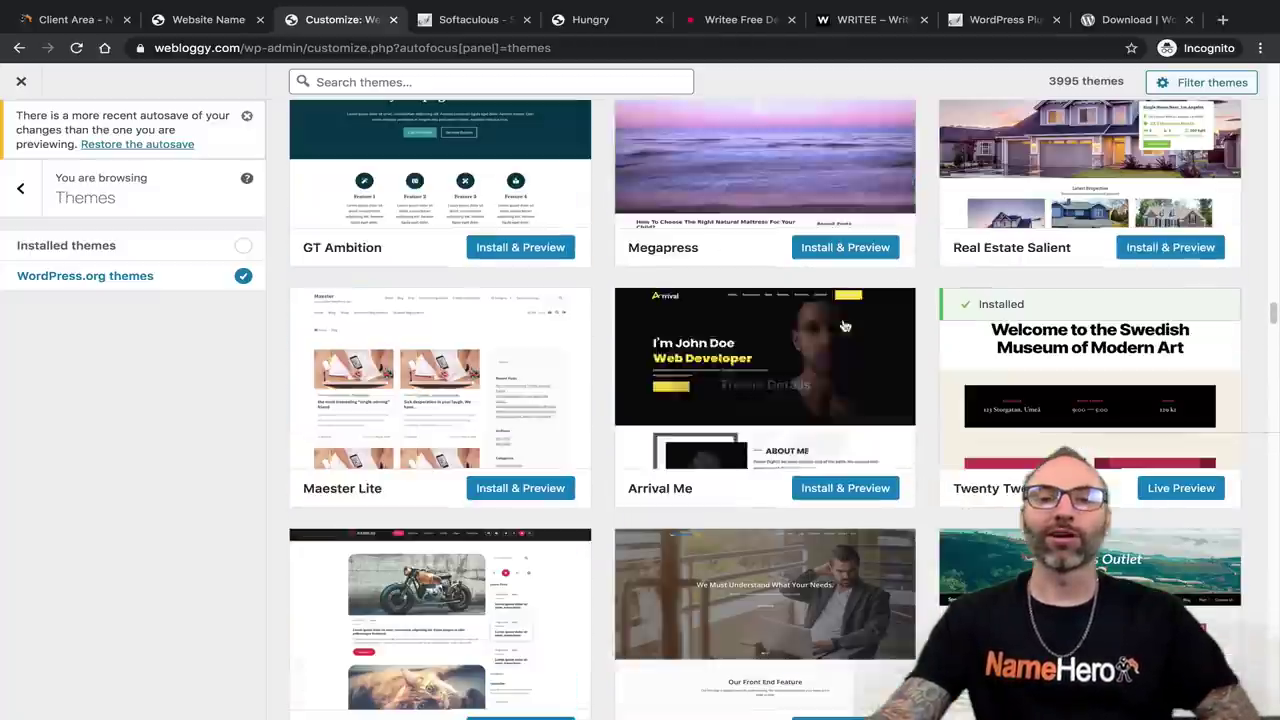
Search themes for 'plumber' and review the SKT Handyman and construction-realestate theme details.
left_click(491, 81)
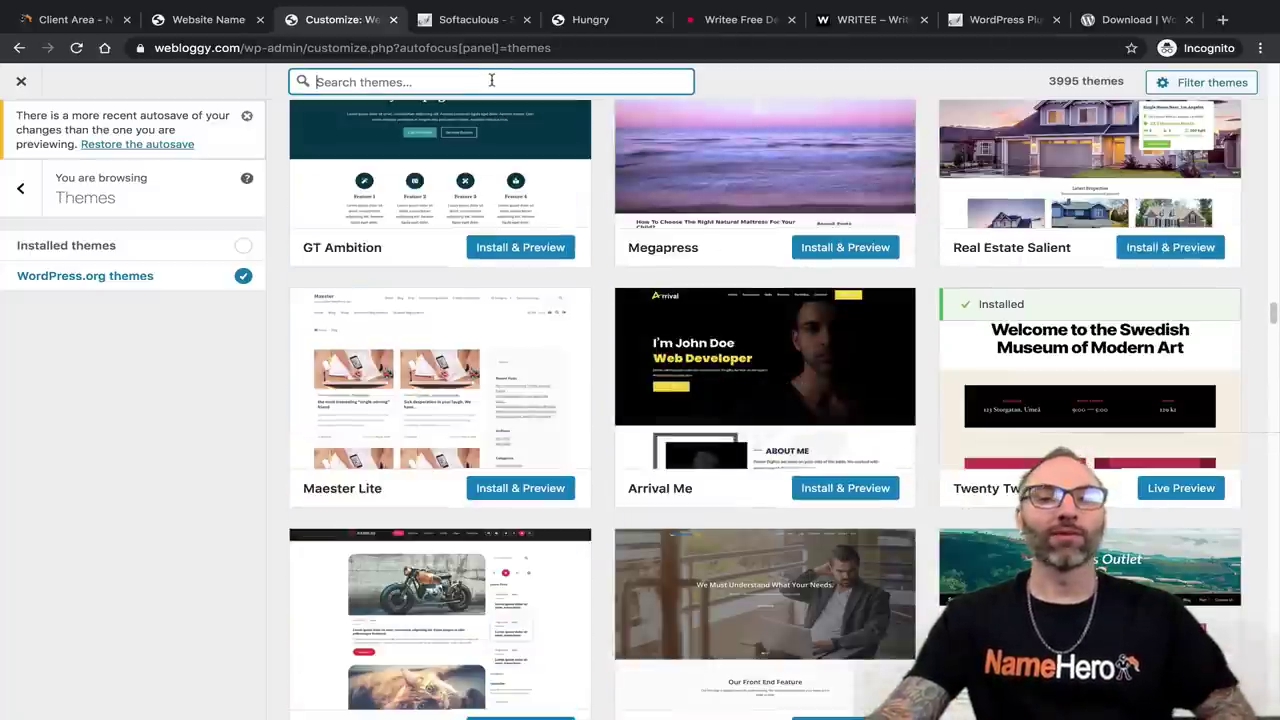
type("plumber")
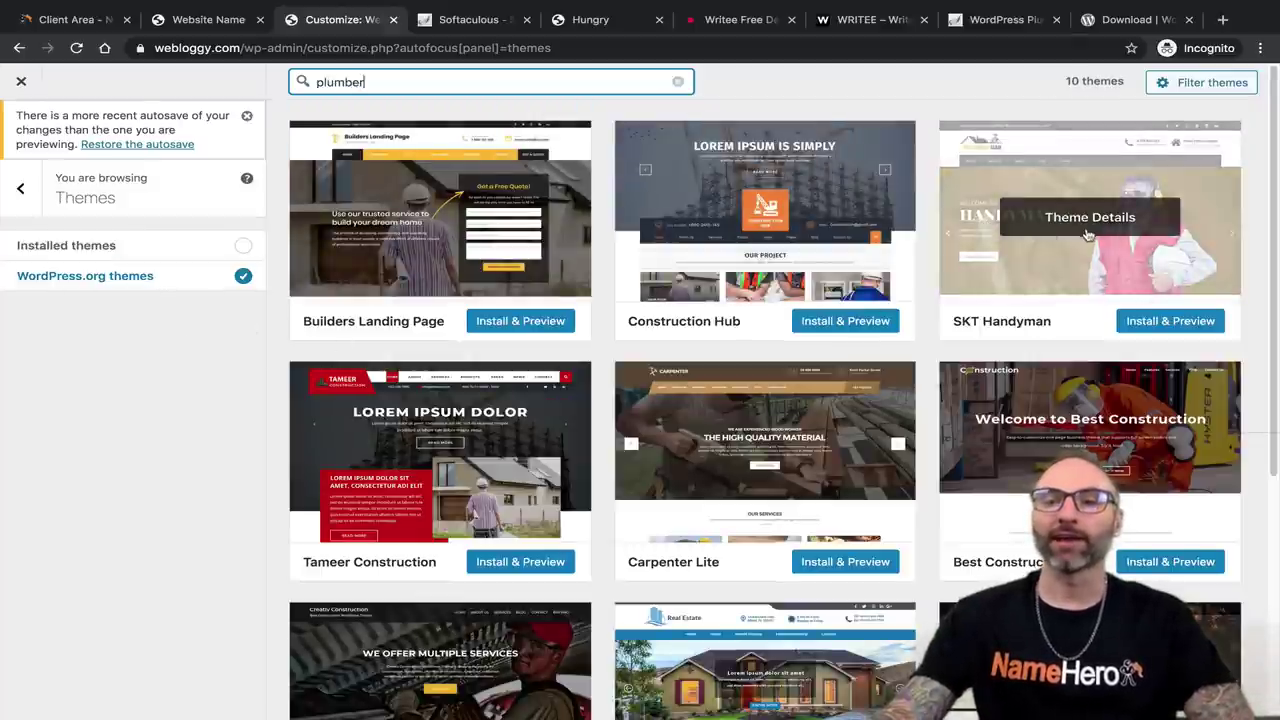
left_click(1050, 216)
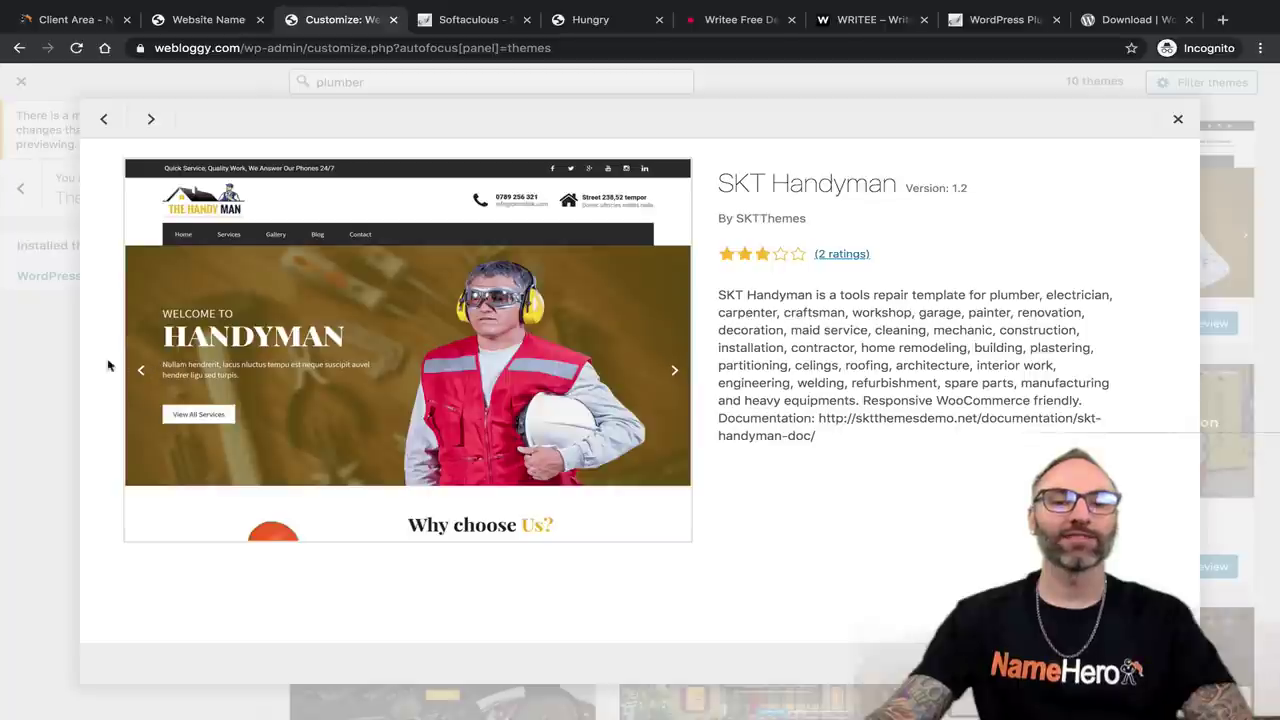
left_click(1177, 120)
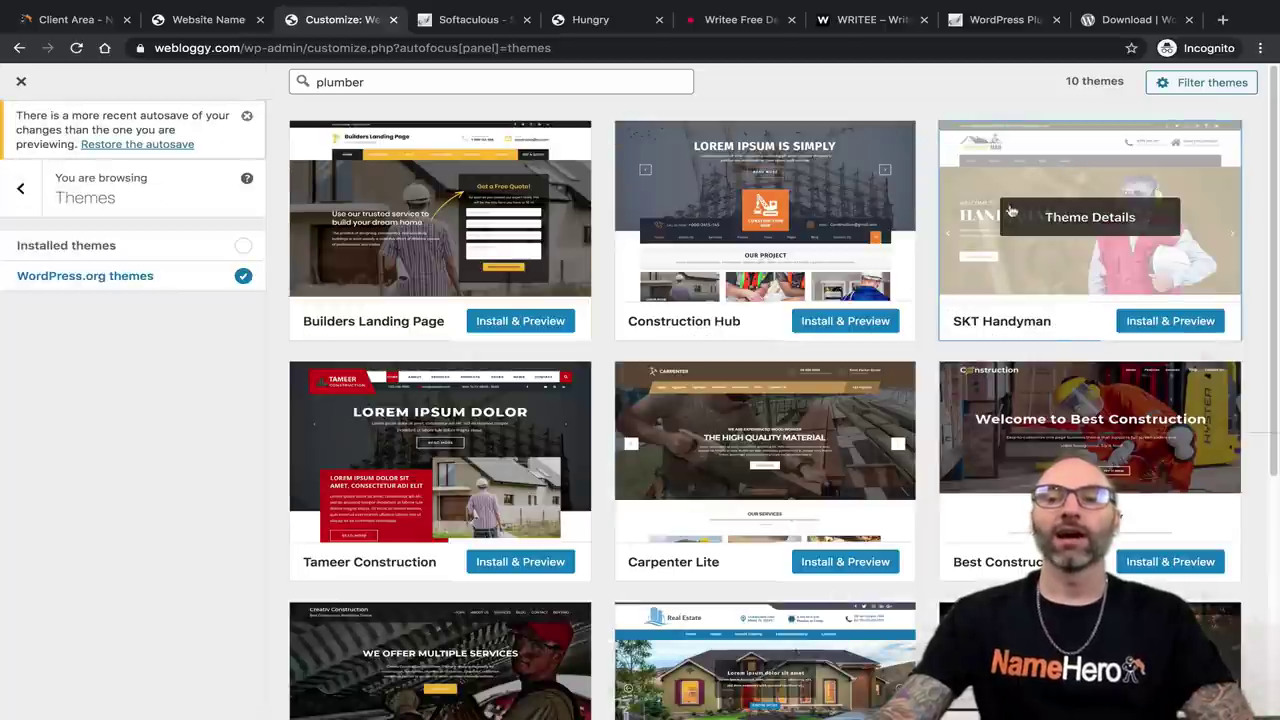
scroll(606, 449, "down", 3)
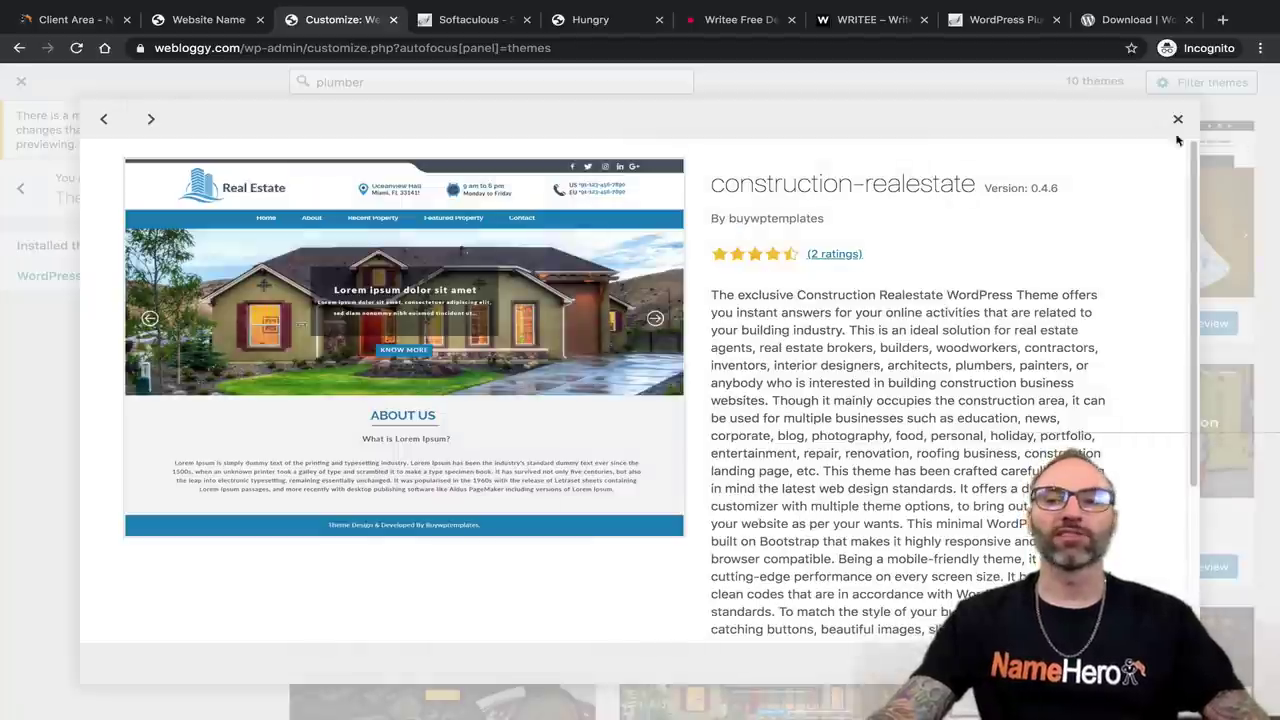
left_click(1177, 120)
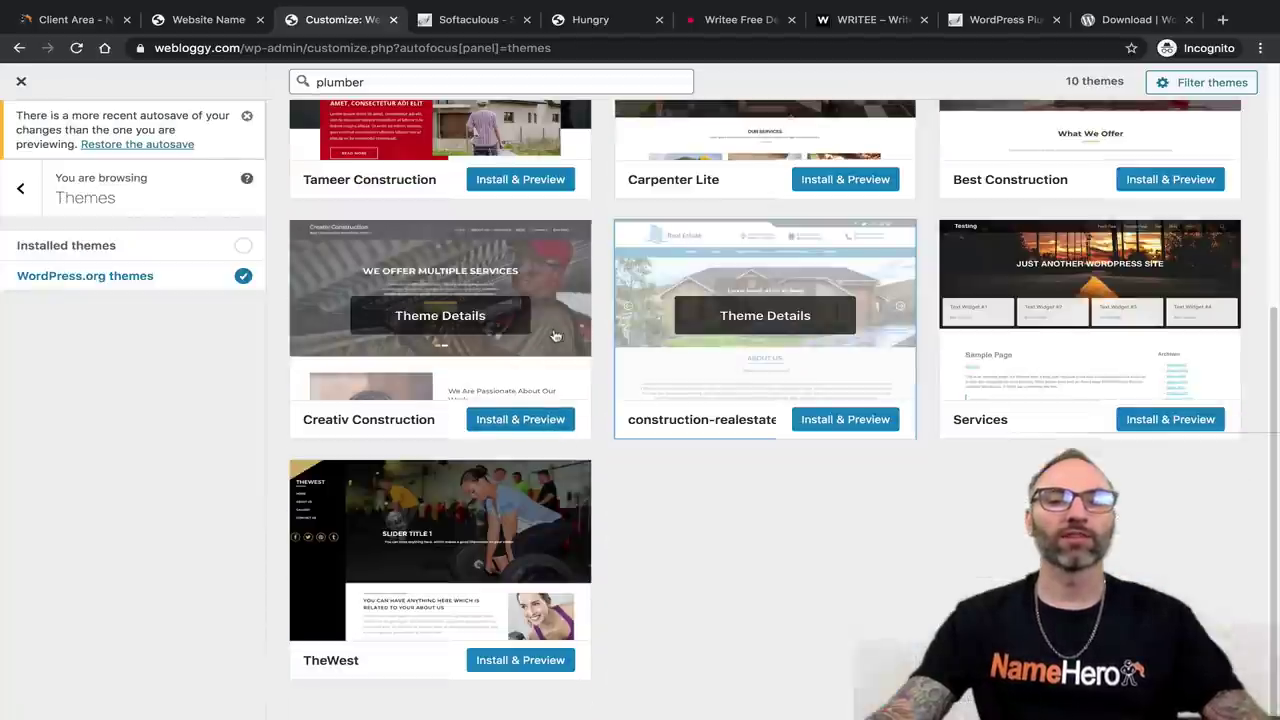
scroll(520, 260, "up", 5)
double_click(340, 82)
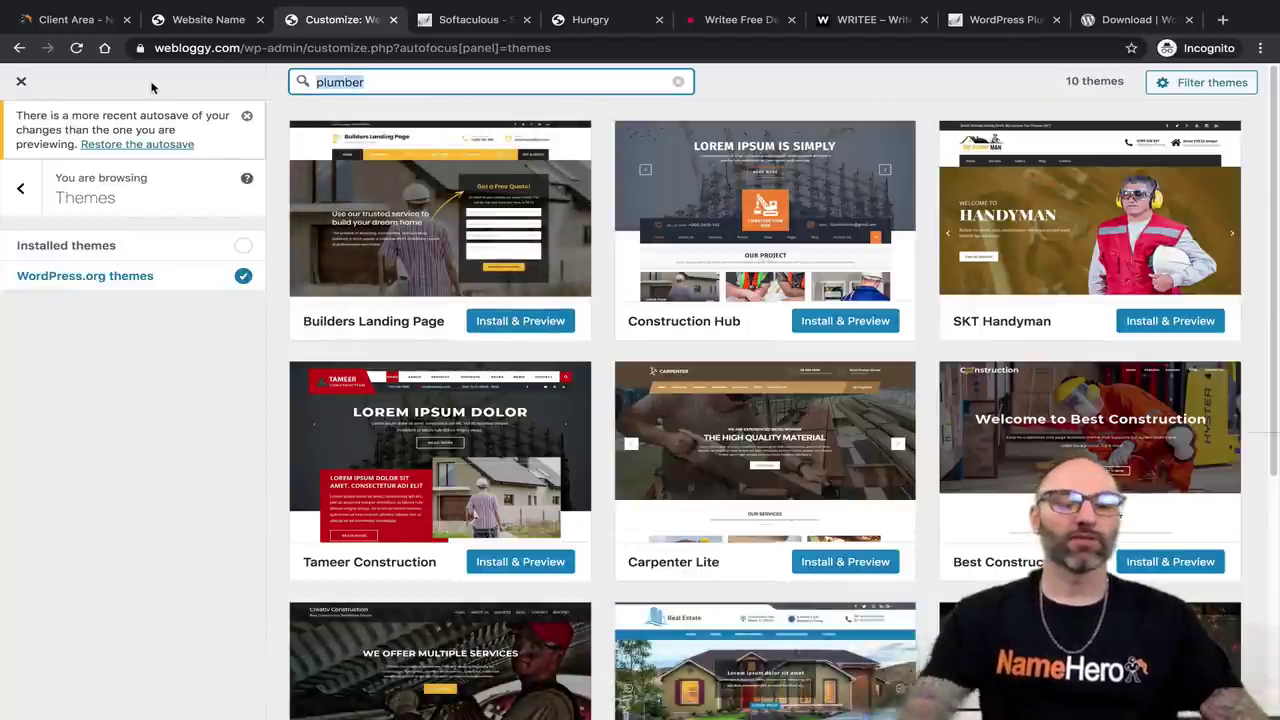
Replace the theme search with 'food' and scroll through the results.
key("BackSpace")
type("food")
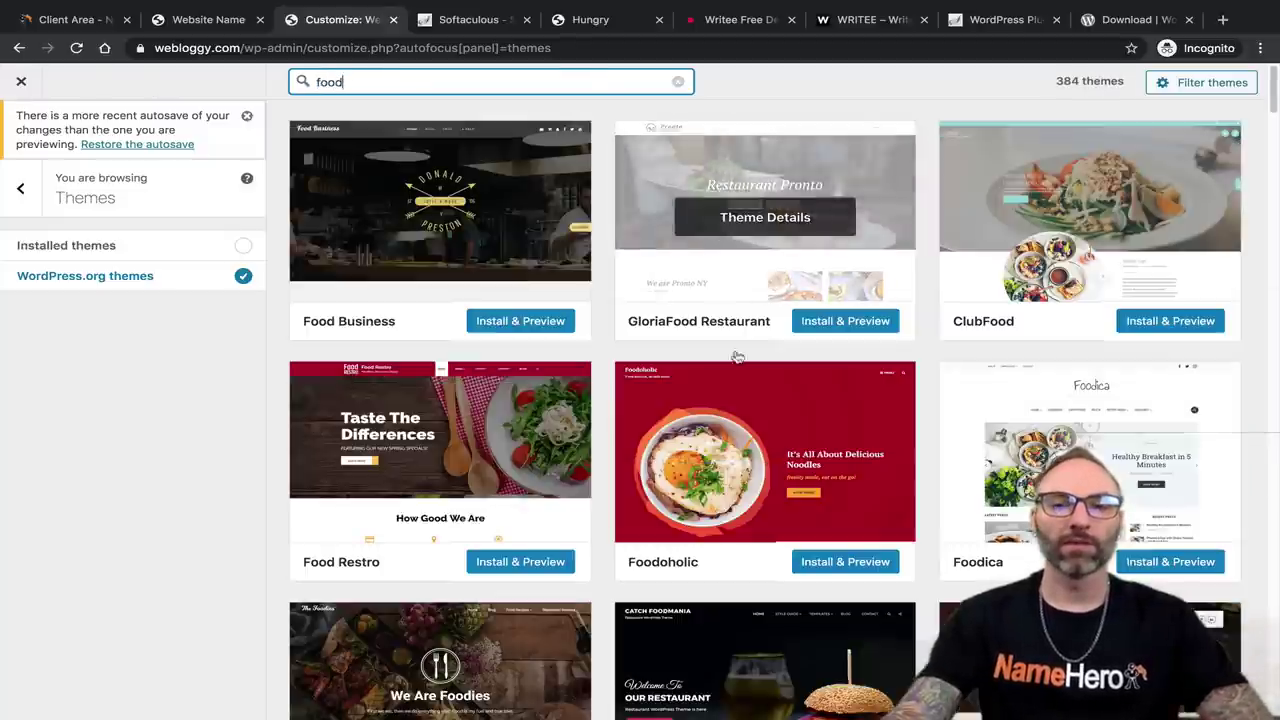
scroll(611, 420, "down", 4)
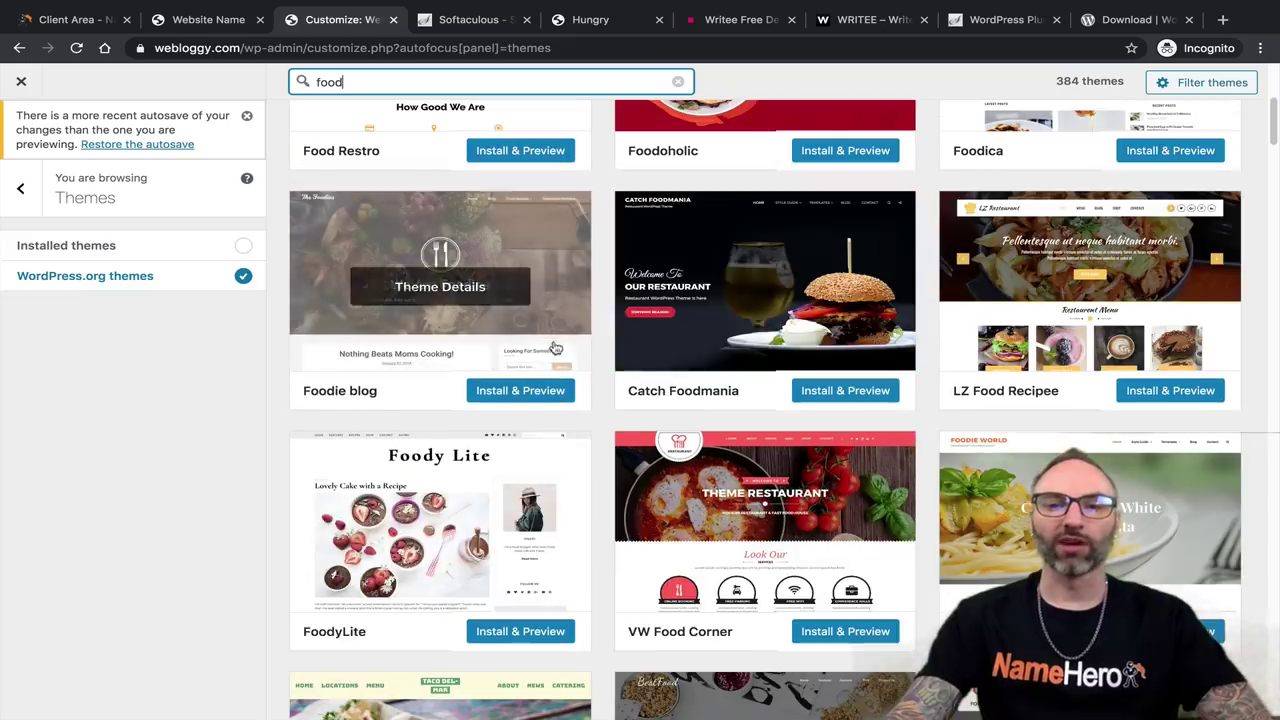
scroll(1011, 412, "down", 6)
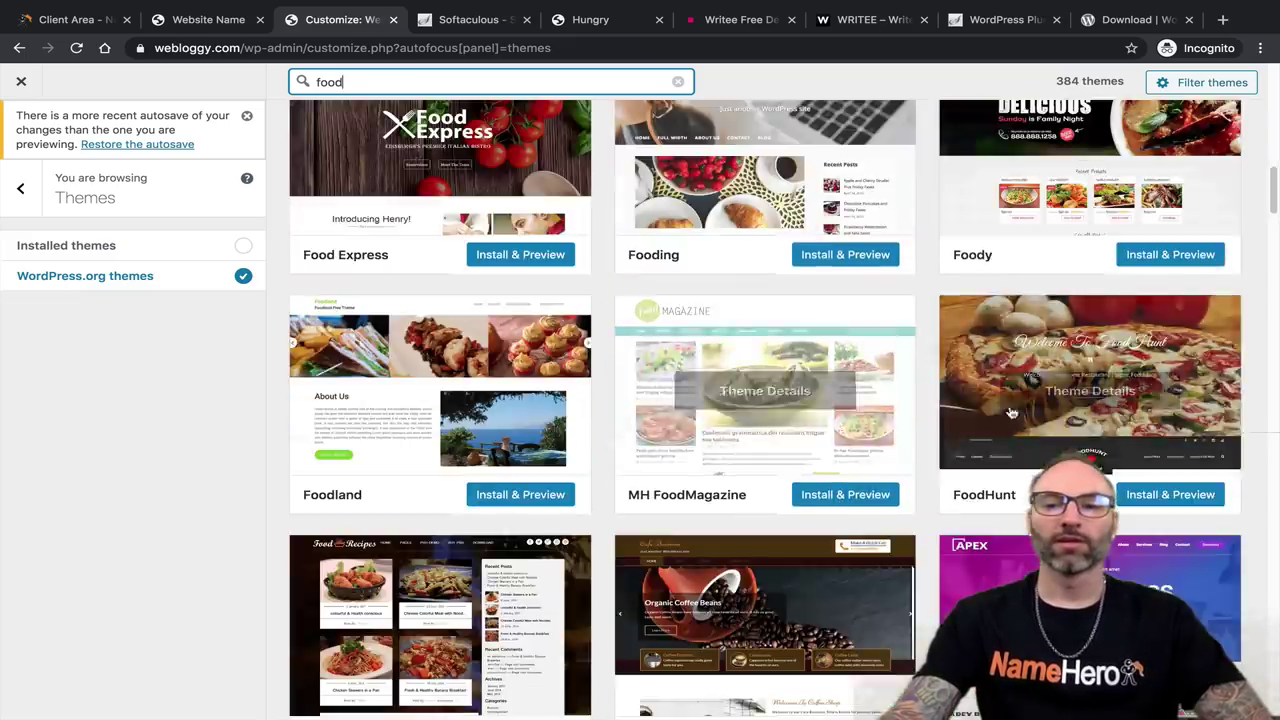
scroll(1011, 412, "down", 5)
scroll(914, 437, "down", 5)
scroll(850, 400, "up", 17)
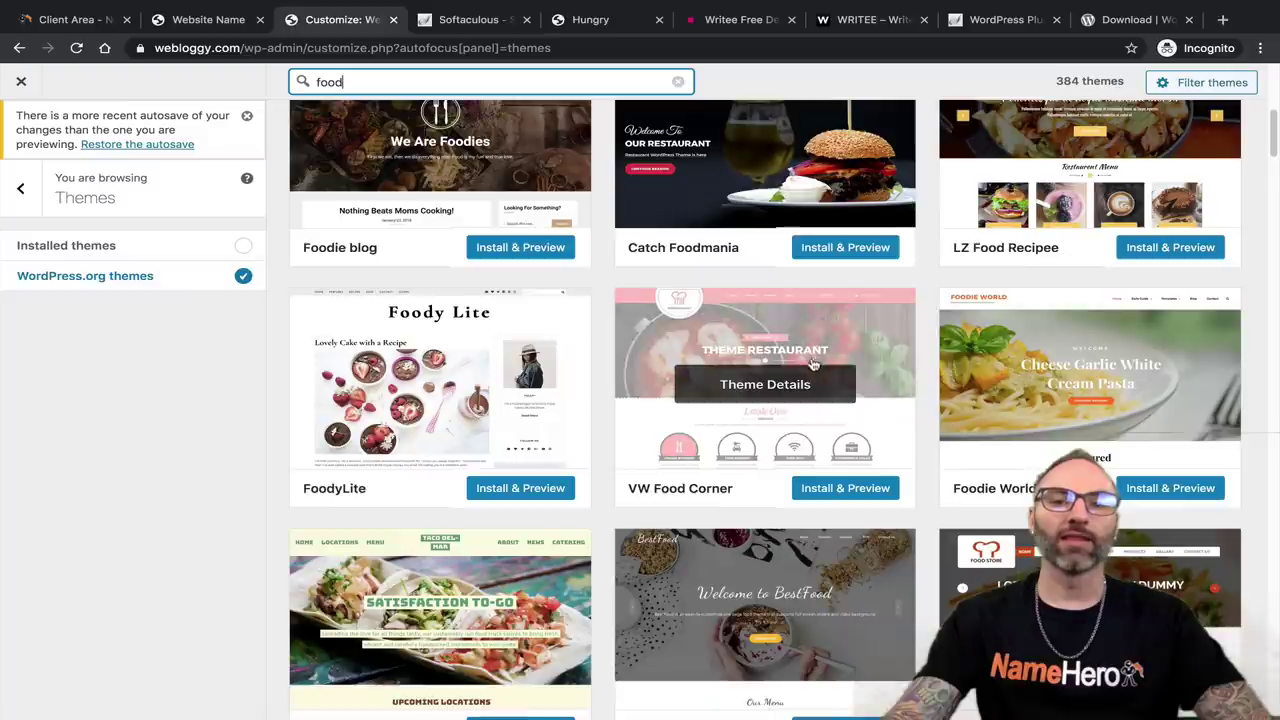
scroll(813, 365, "up", 5)
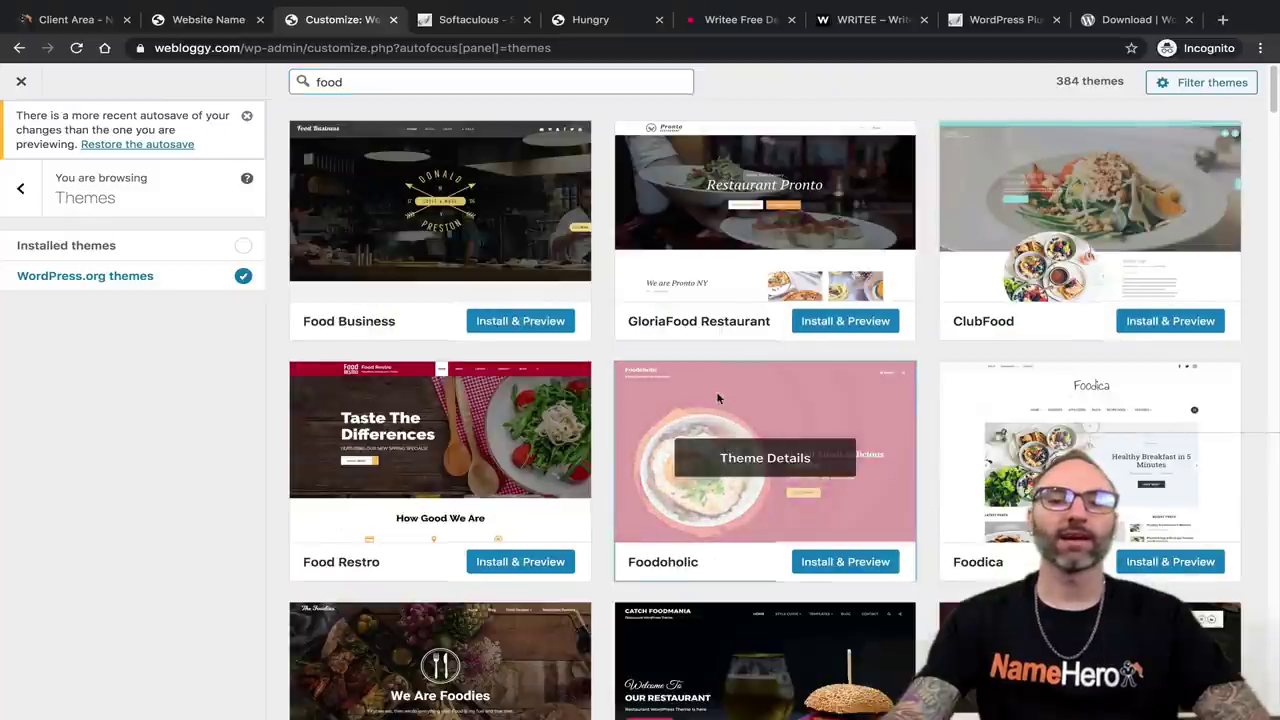
View the theme details for Foodoholic and Food Restro.
left_click(717, 398)
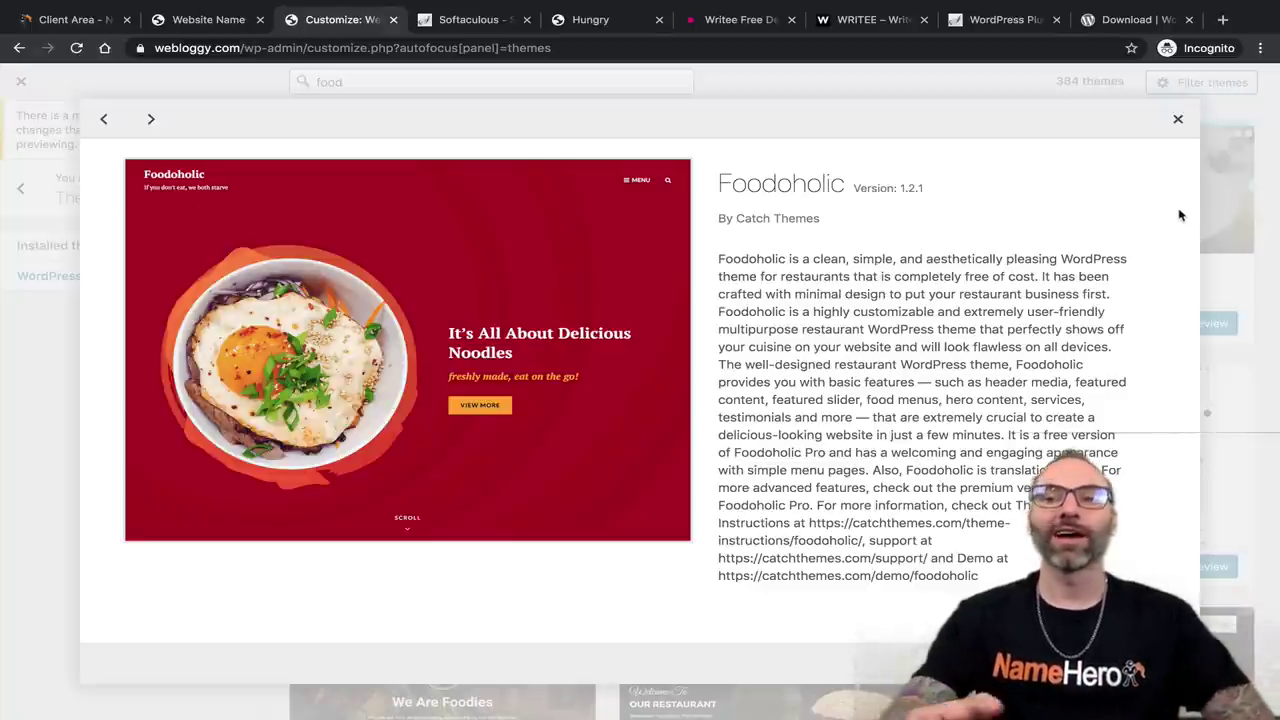
left_click(1177, 119)
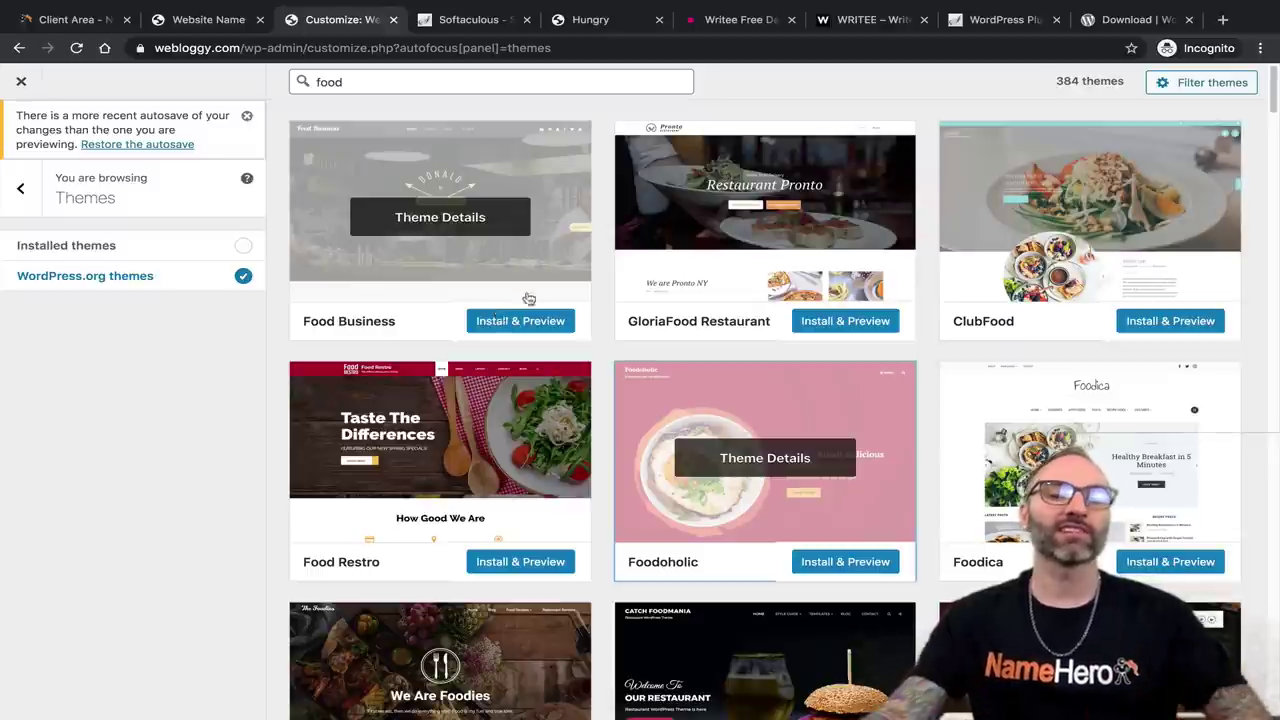
left_click(488, 422)
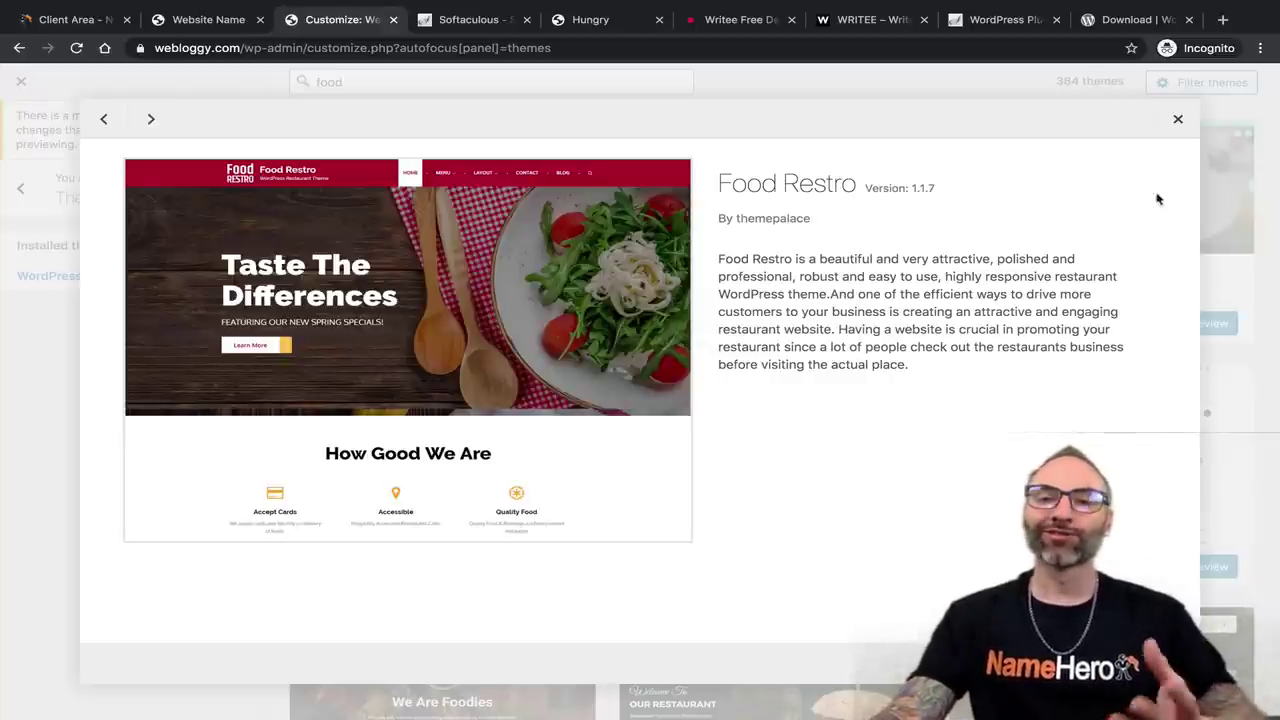
left_click(1178, 119)
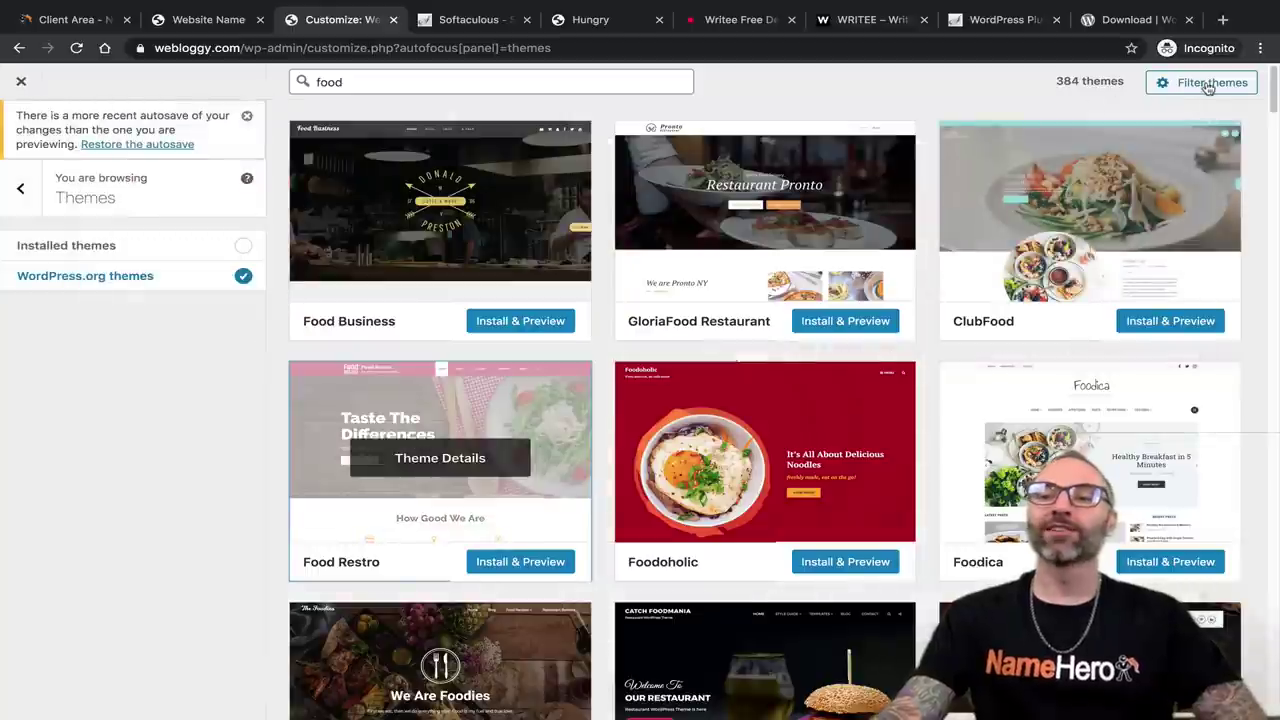
Show the Filter themes panel to review the Subject, Features and Layout checkboxes.
left_click(1208, 88)
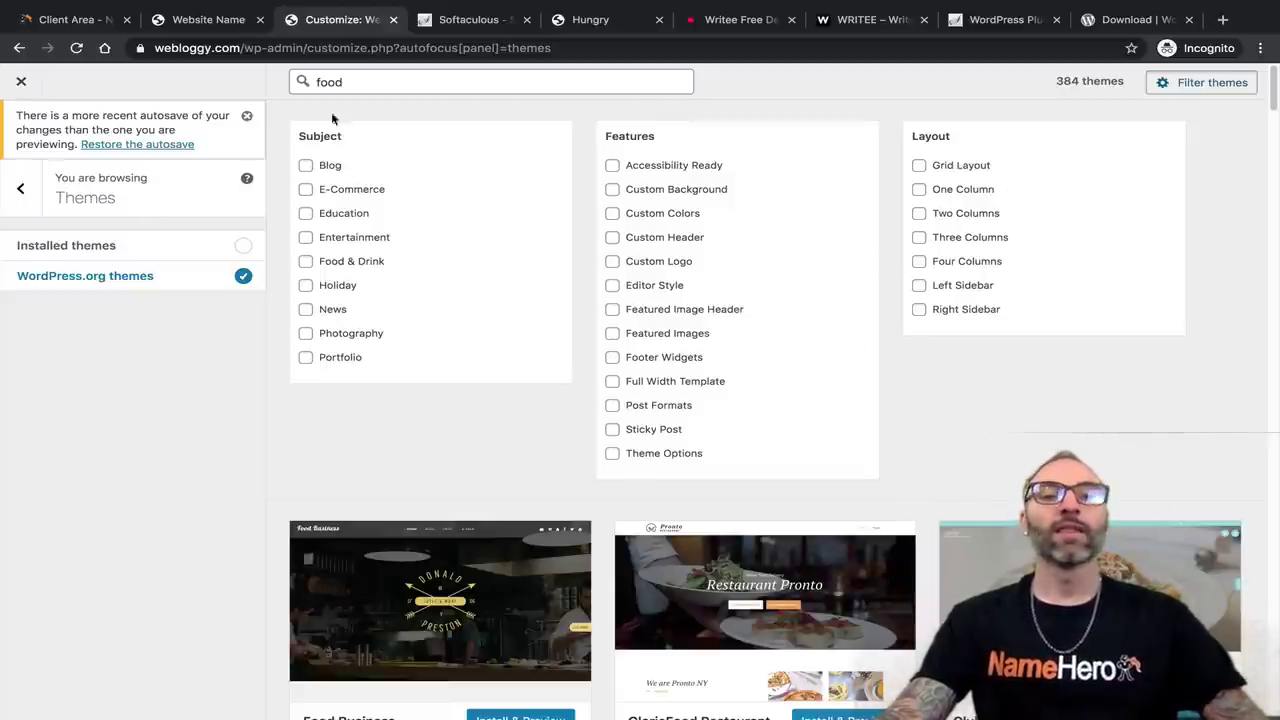
scroll(806, 404, "down", 3)
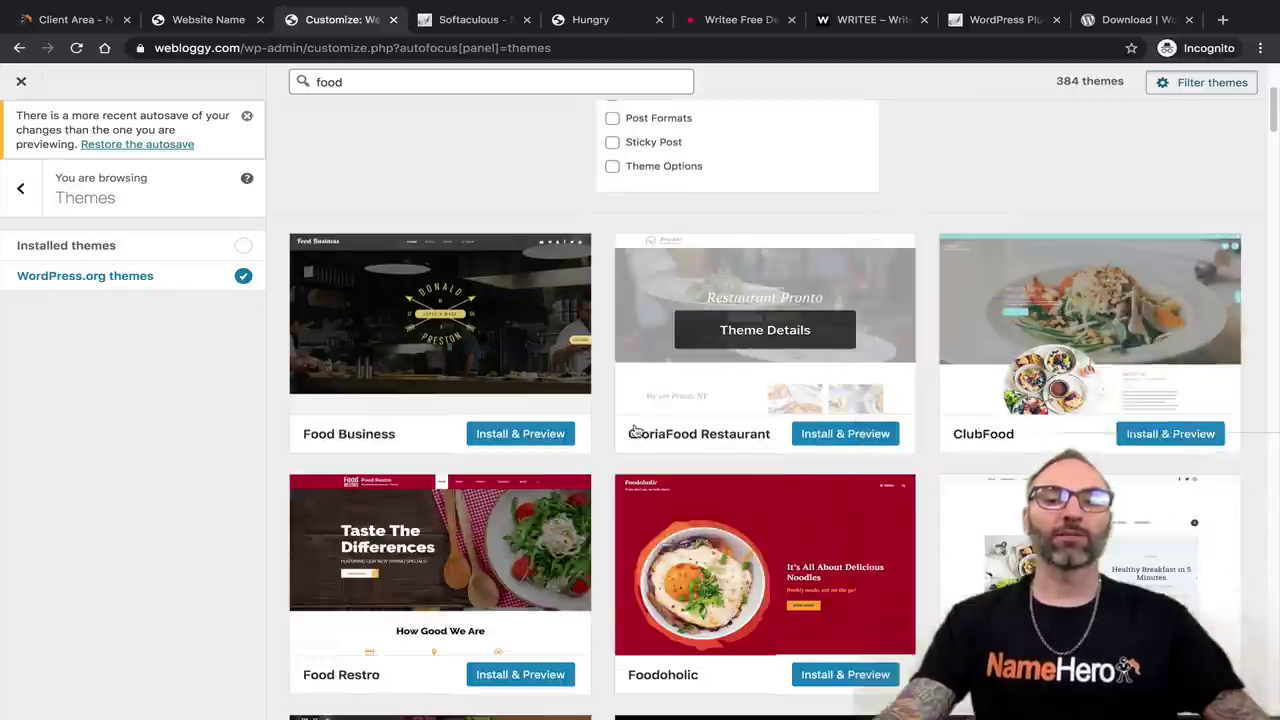
scroll(551, 417, "up", 3)
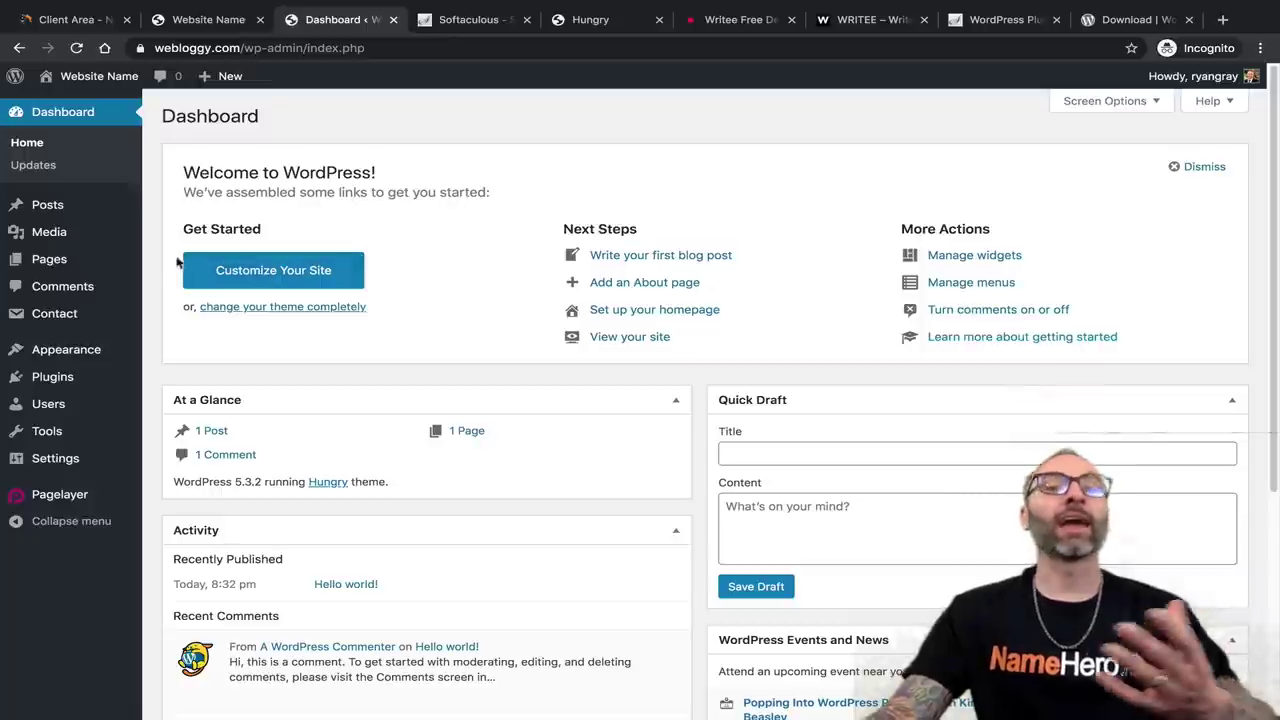
Look over the Hello world! post on the live site's front page.
left_click(220, 22)
scroll(466, 577, "down", 5)
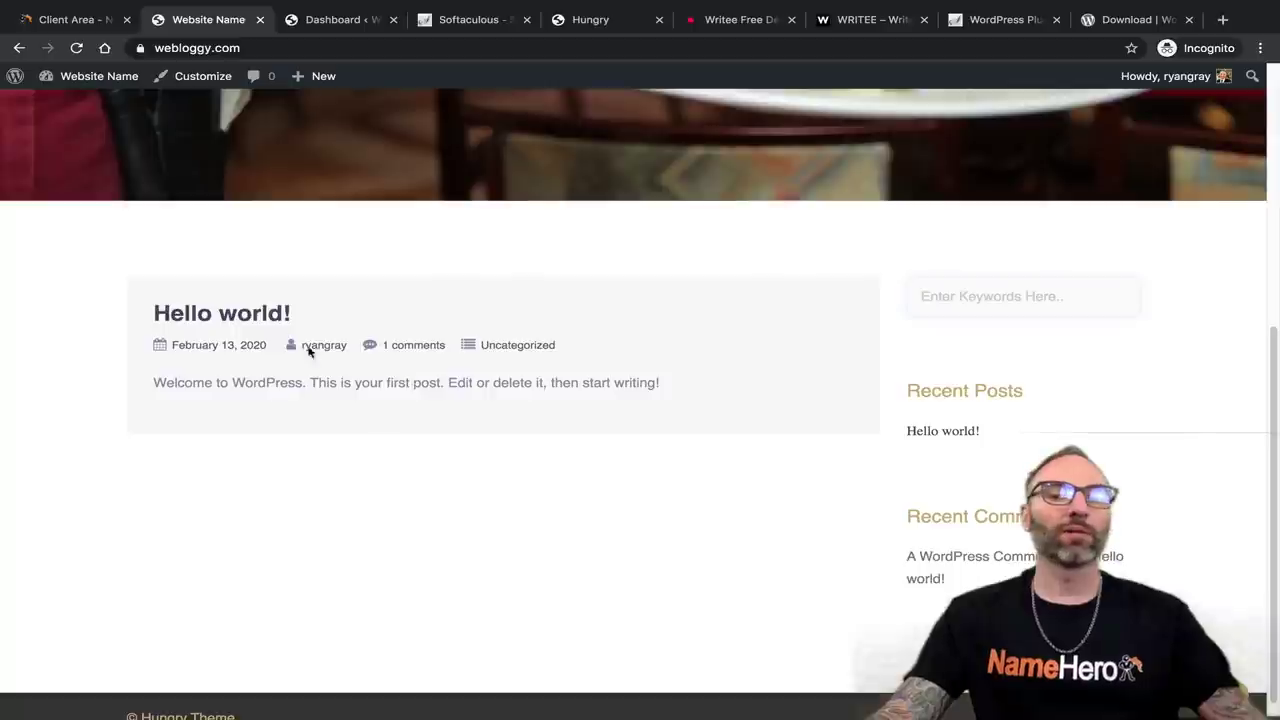
left_click_drag(224, 385, 408, 400)
left_click(591, 403)
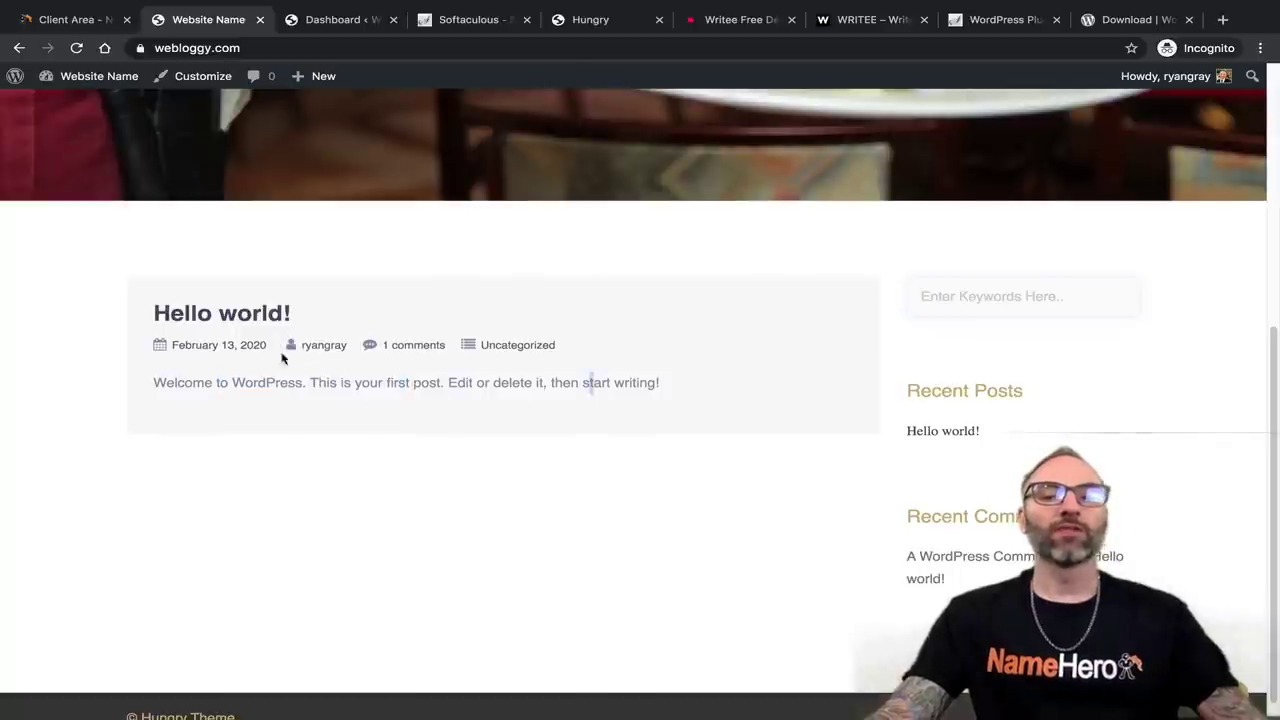
scroll(280, 400, "up", 5)
scroll(277, 471, "down", 5)
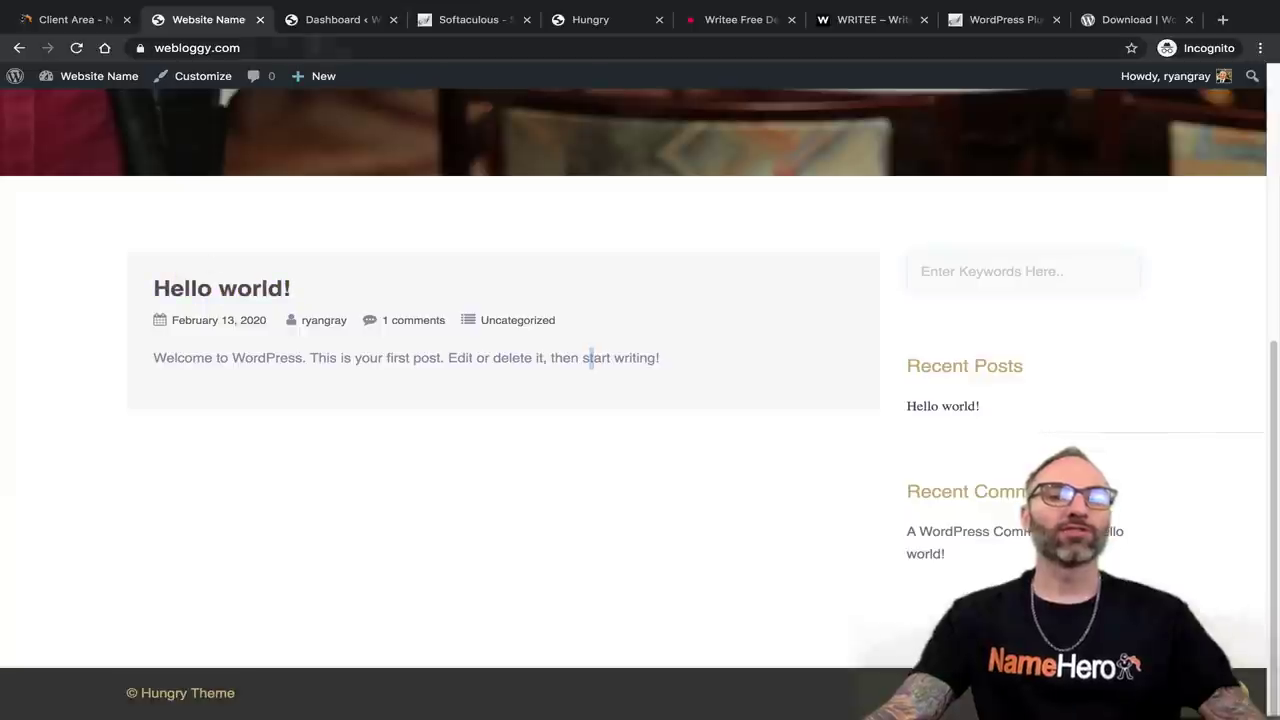
Back in the admin, open Posts > All Posts.
left_click(330, 24)
mouse_move(80, 206)
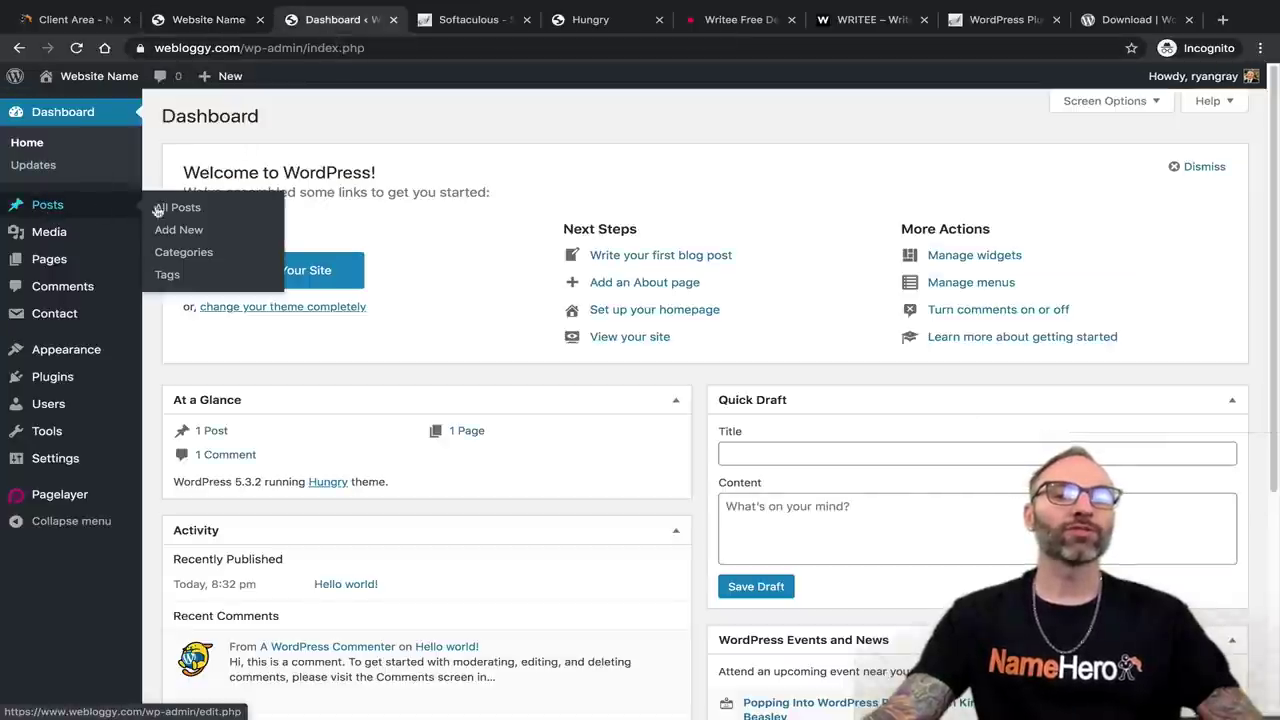
left_click(171, 206)
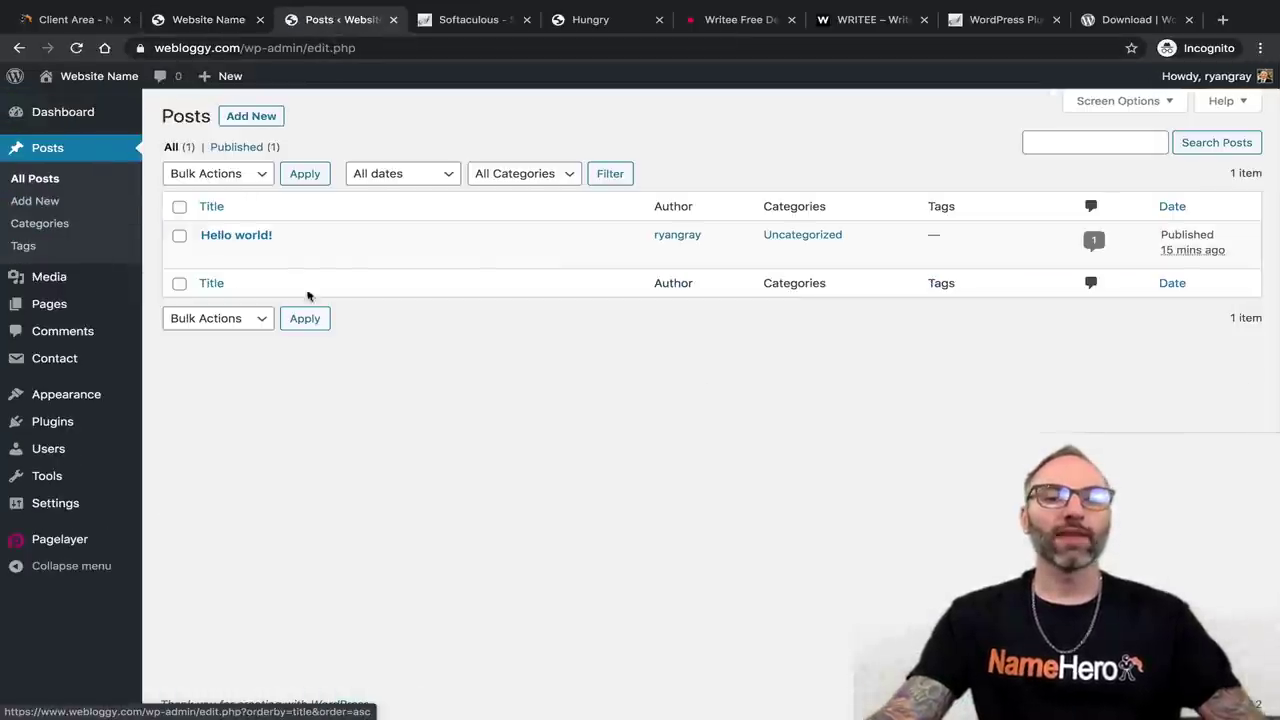
mouse_move(234, 254)
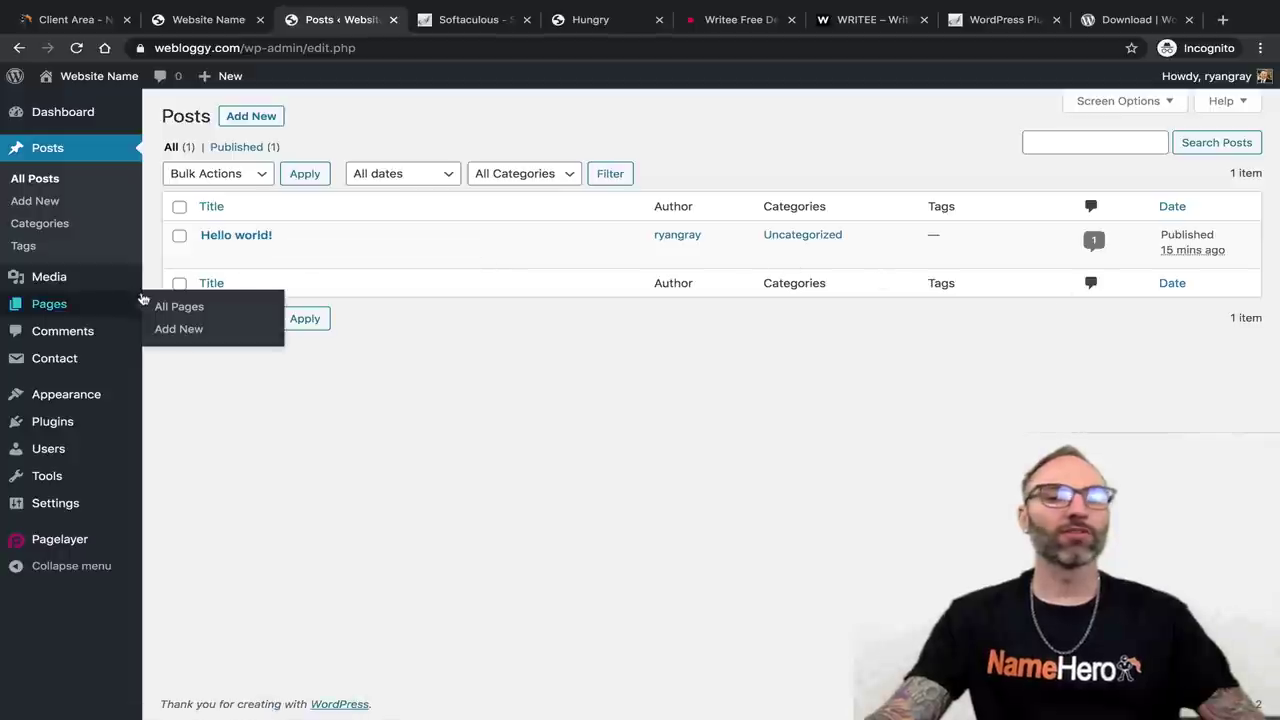
Open the Hello world! post in the block editor and dismiss the editor tips.
left_click(210, 254)
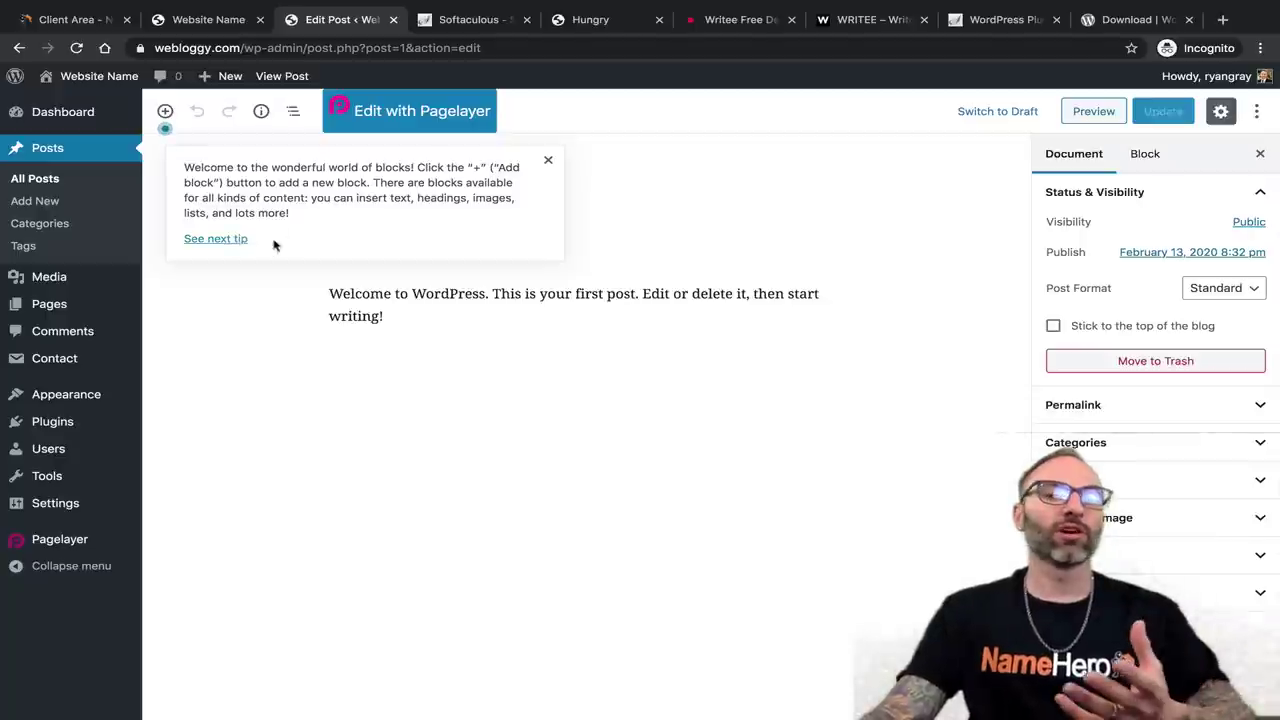
left_click(221, 248)
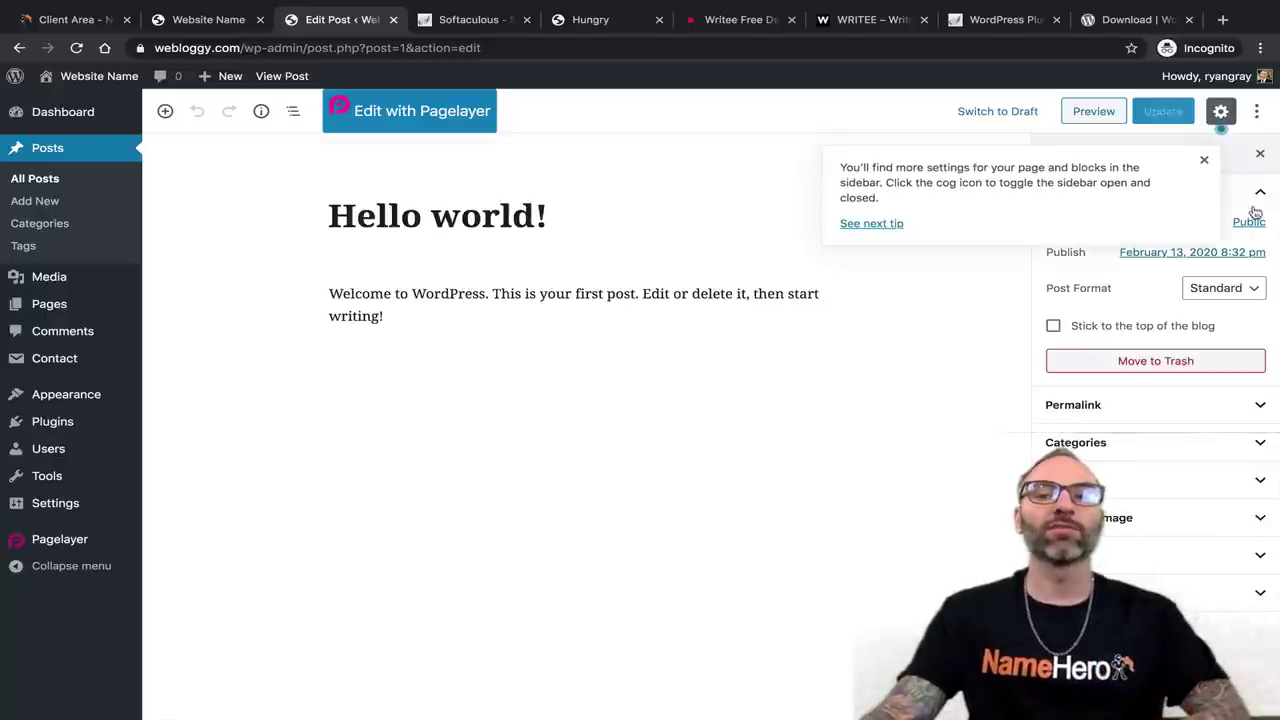
left_click(880, 228)
left_click(666, 131)
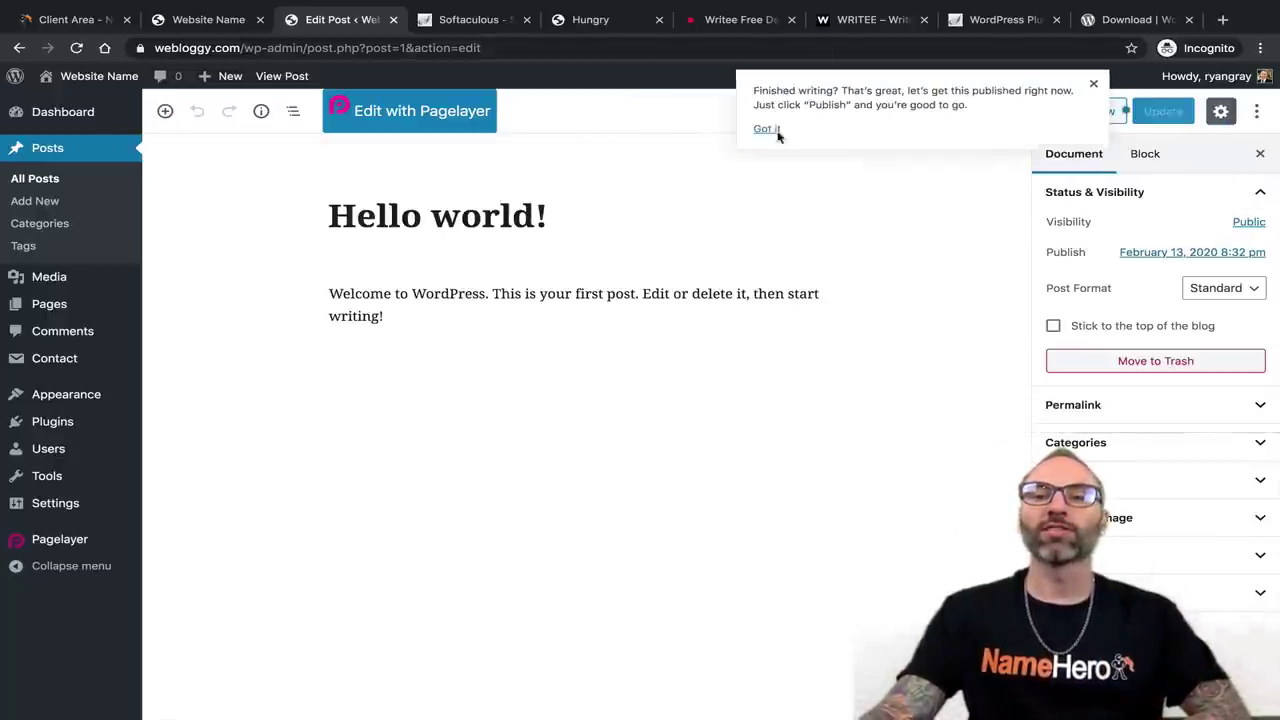
left_click(1090, 82)
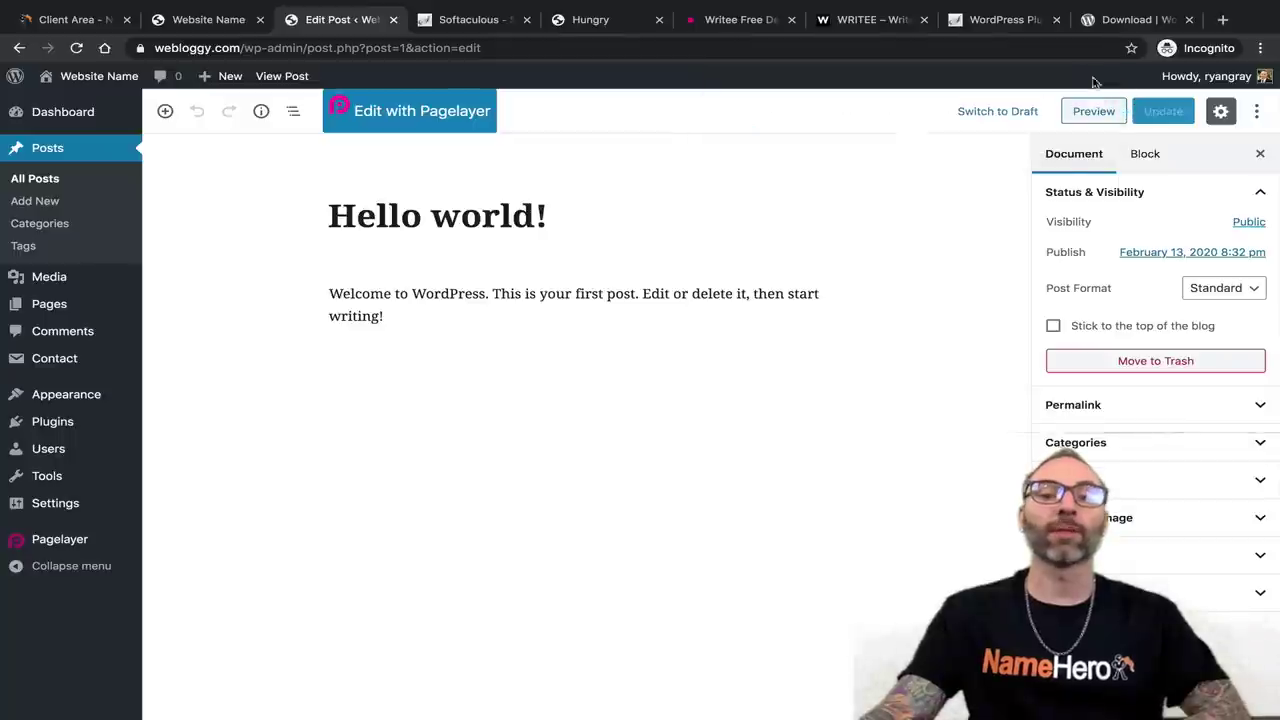
Retitle the post 'Welcome to our new website!'.
left_click(375, 219)
key("ctrl+a")
type("W")
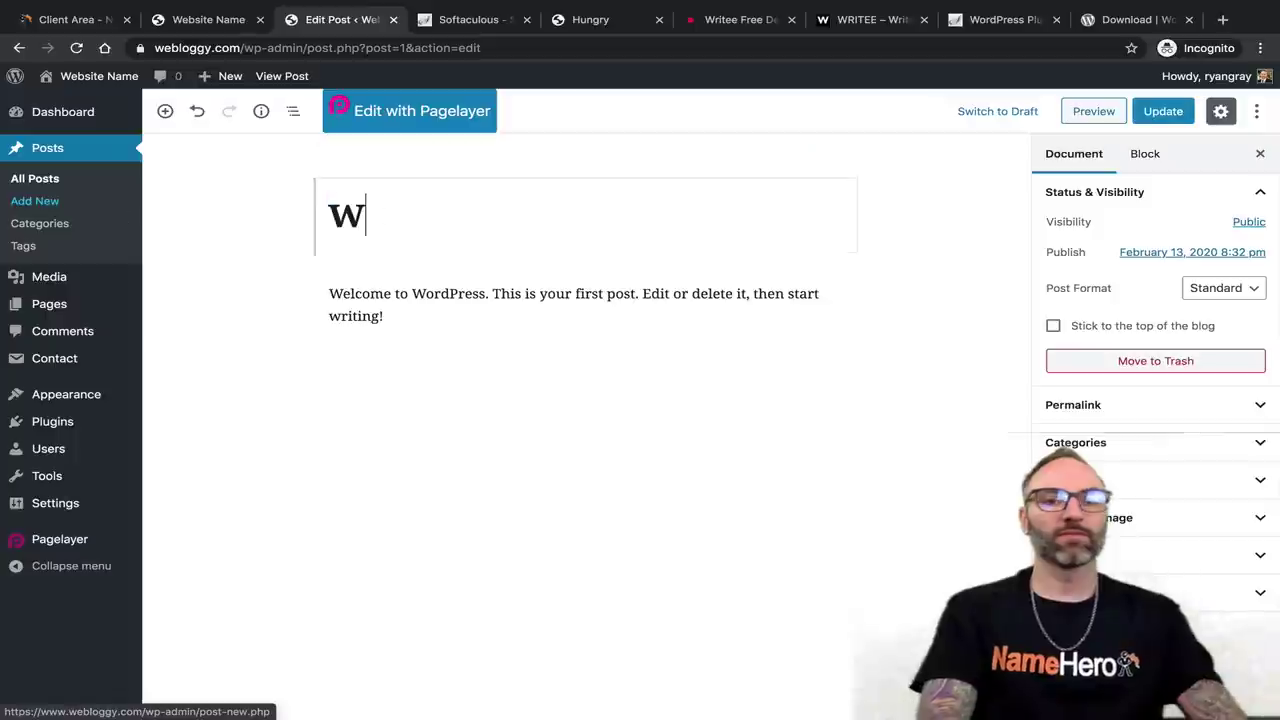
type("elcome to our new website!")
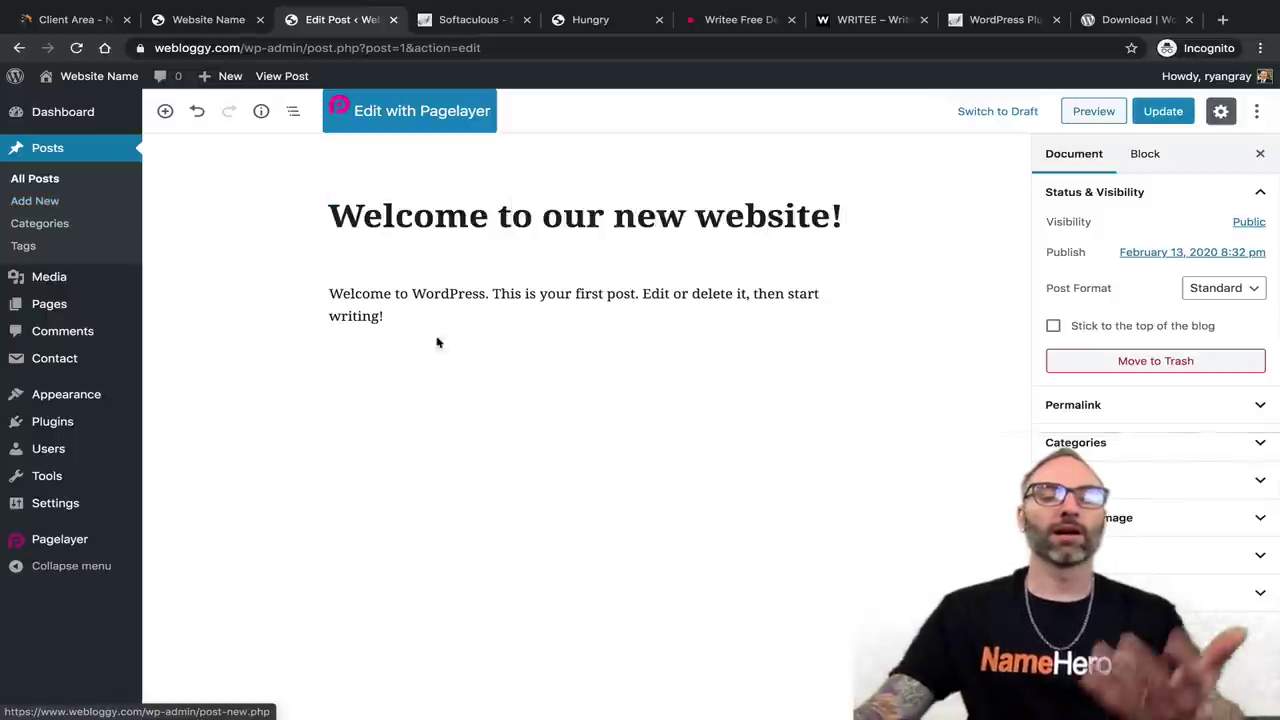
Replace the body with 'We're working on our new website, please join us soon!'.
left_click(449, 291)
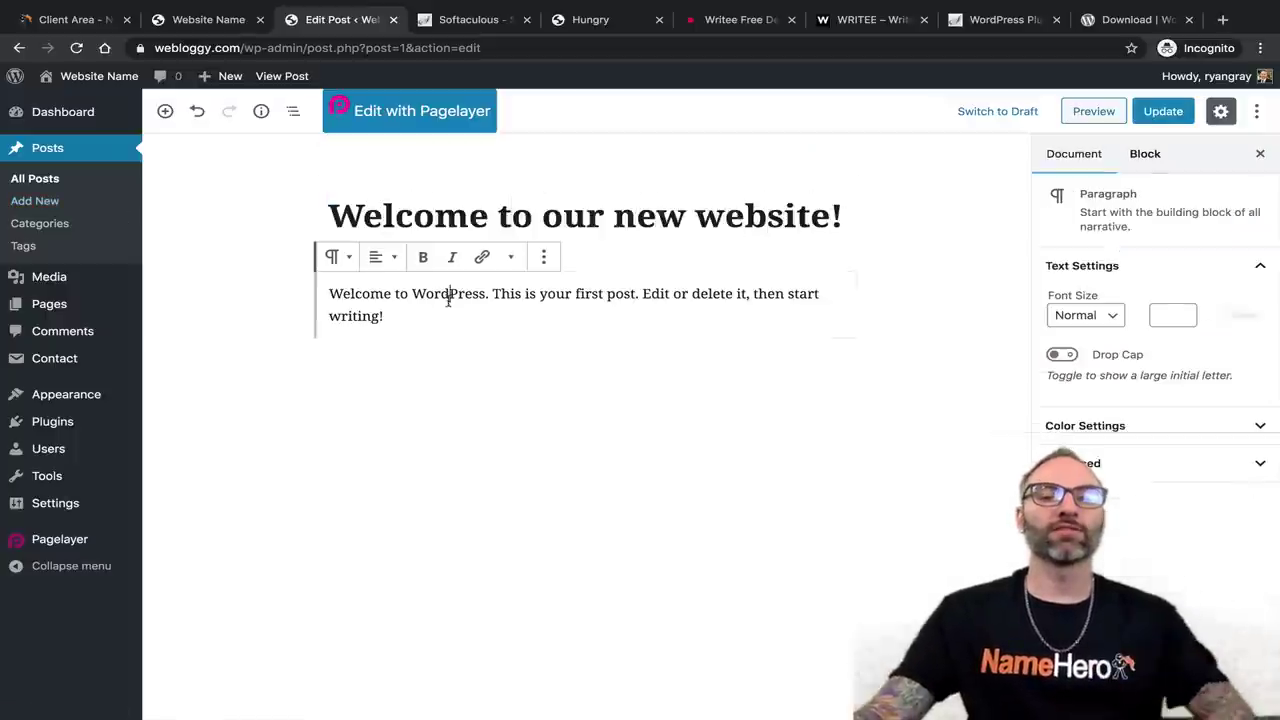
left_click_drag(449, 291, 289, 257)
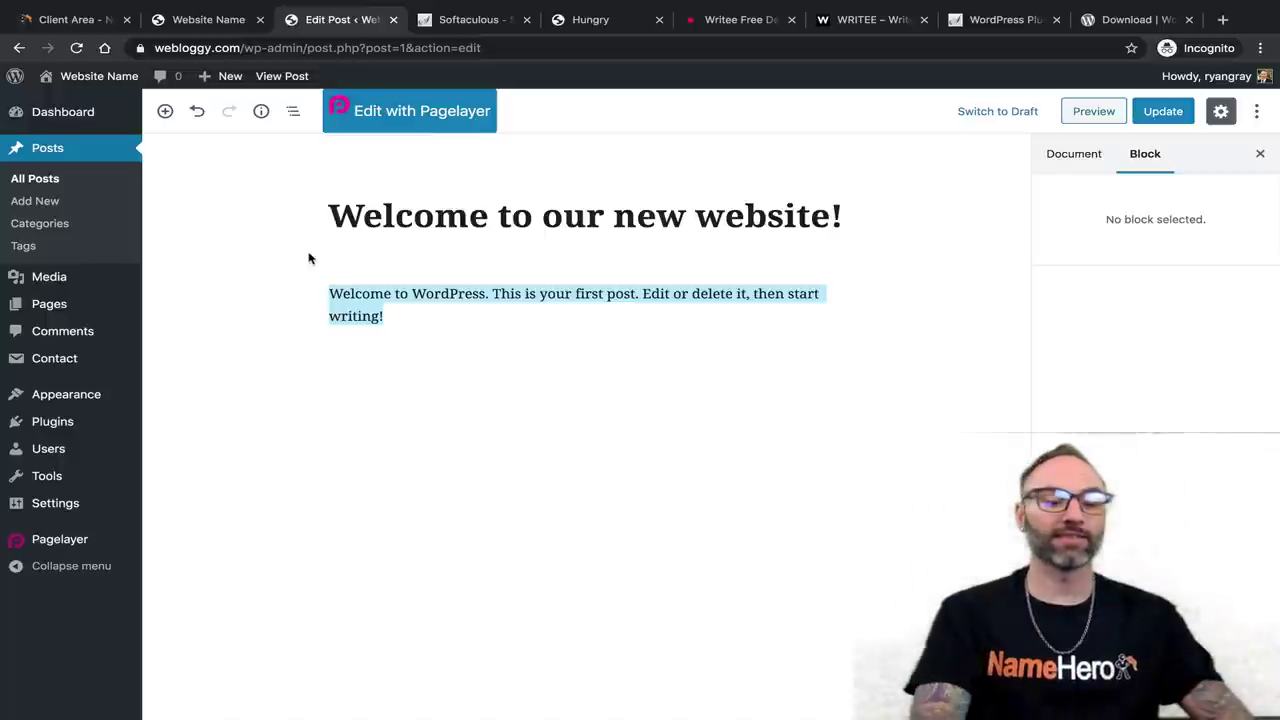
type("this i")
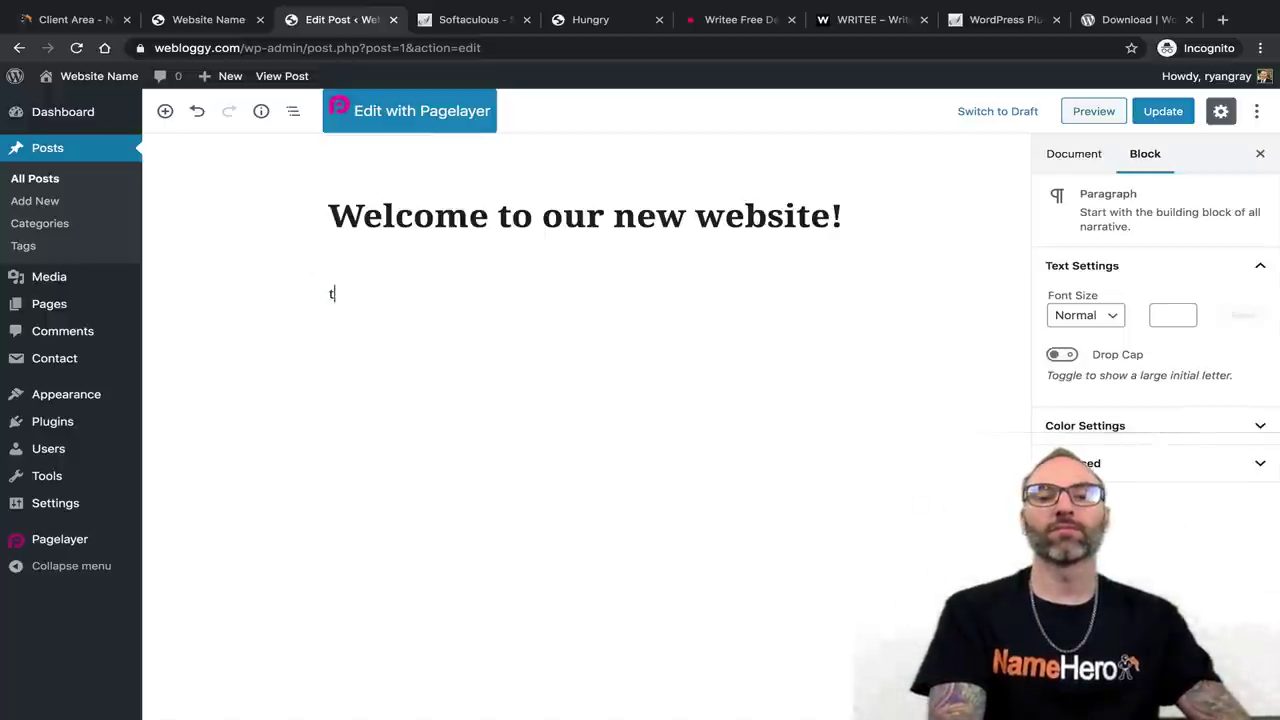
key("BackSpace")
type("We're working on ou")
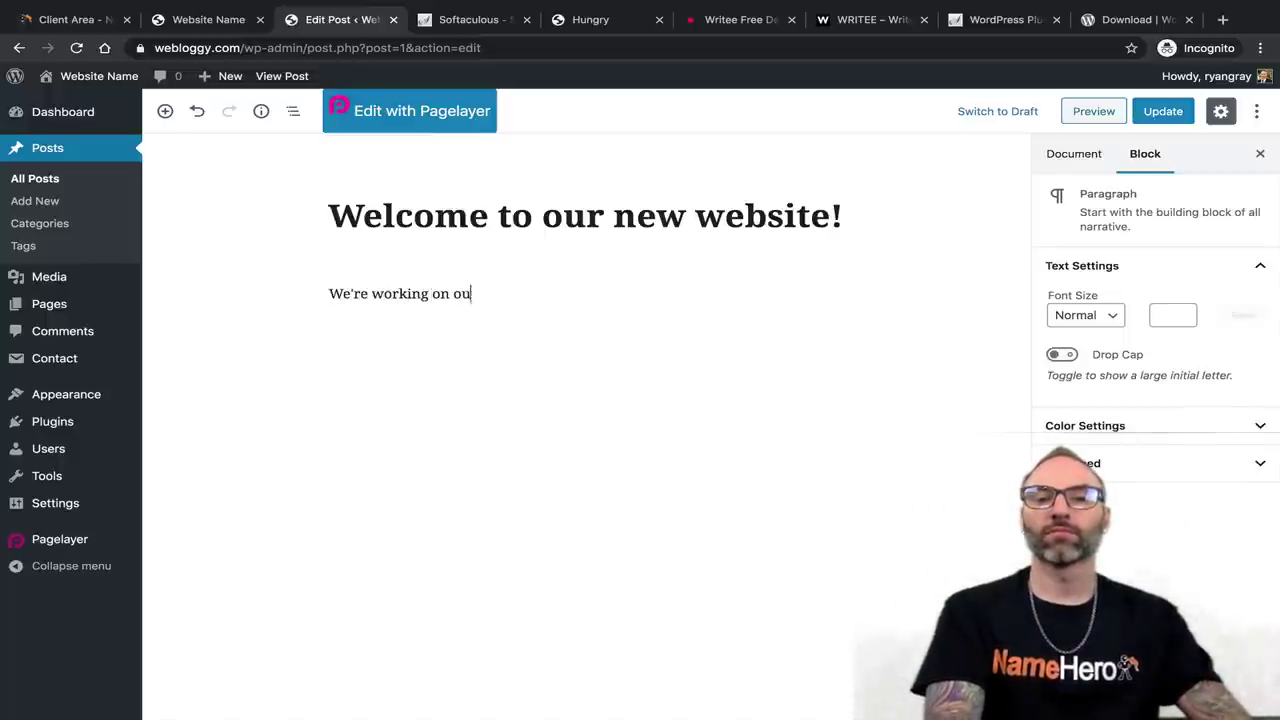
type("r new website, pleas")
key("BackSpace")
type(", pleas")
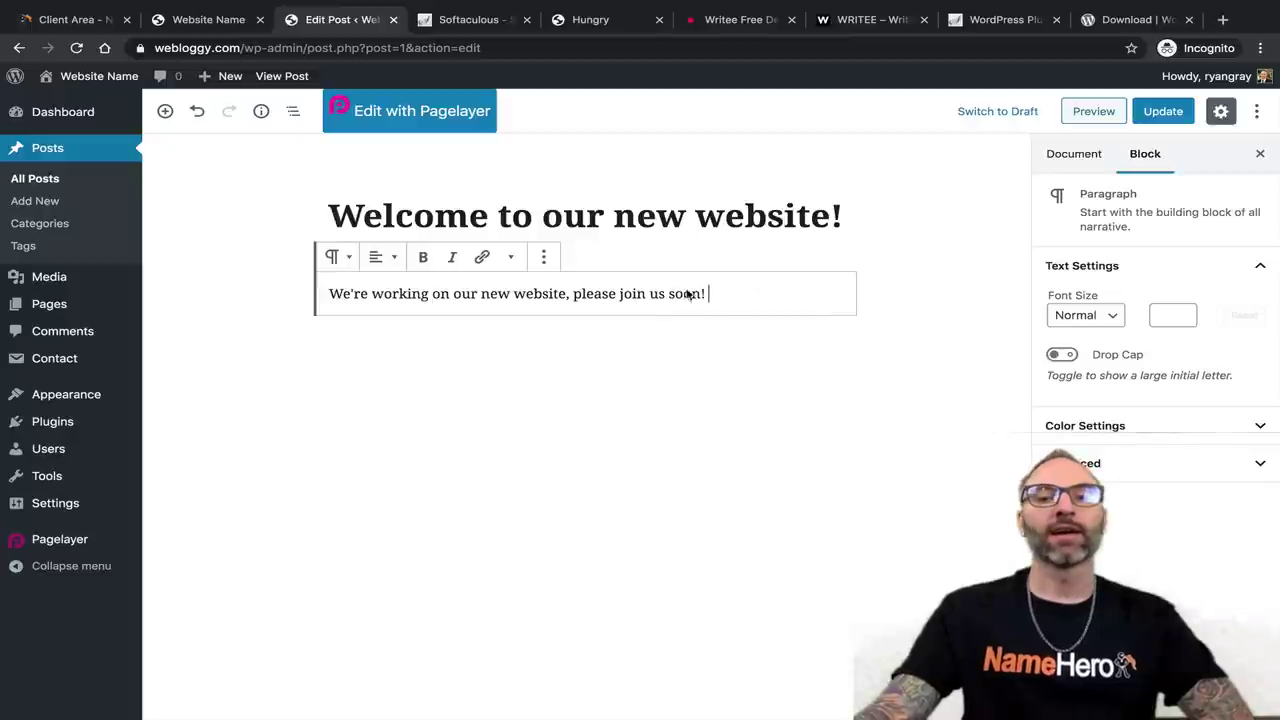
key("Return")
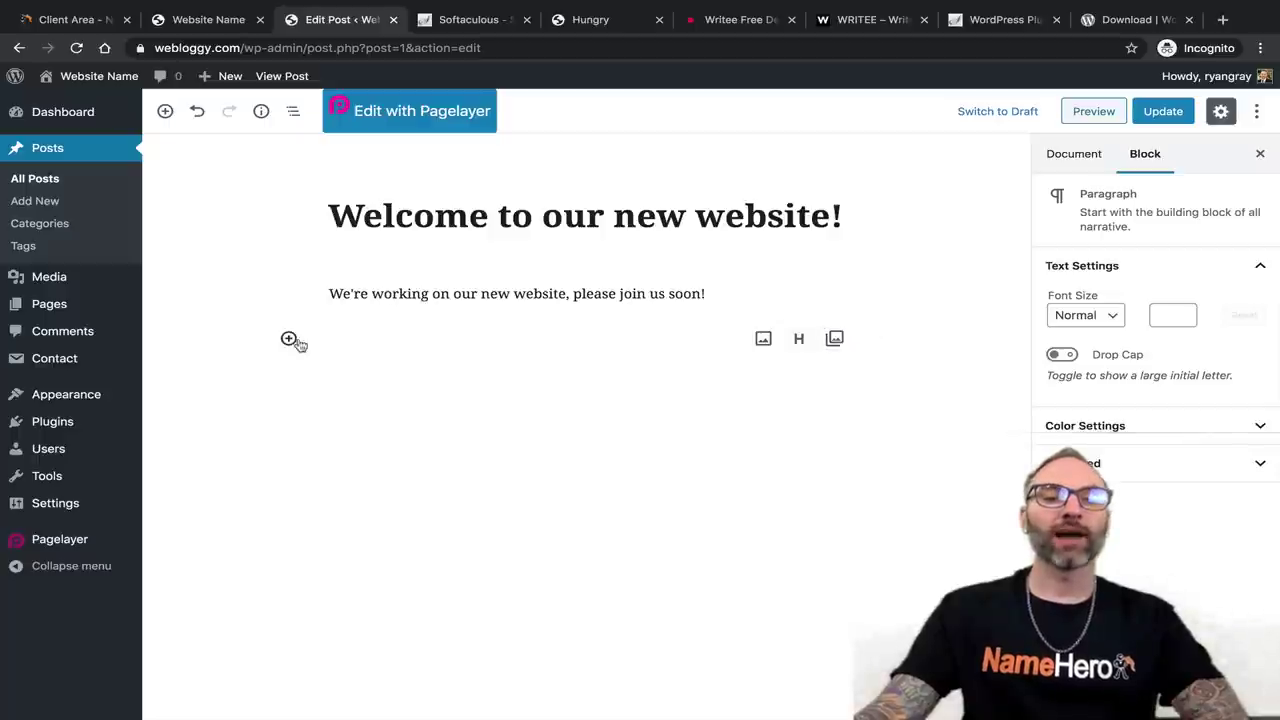
left_click(288, 338)
scroll(533, 567, "down", 2)
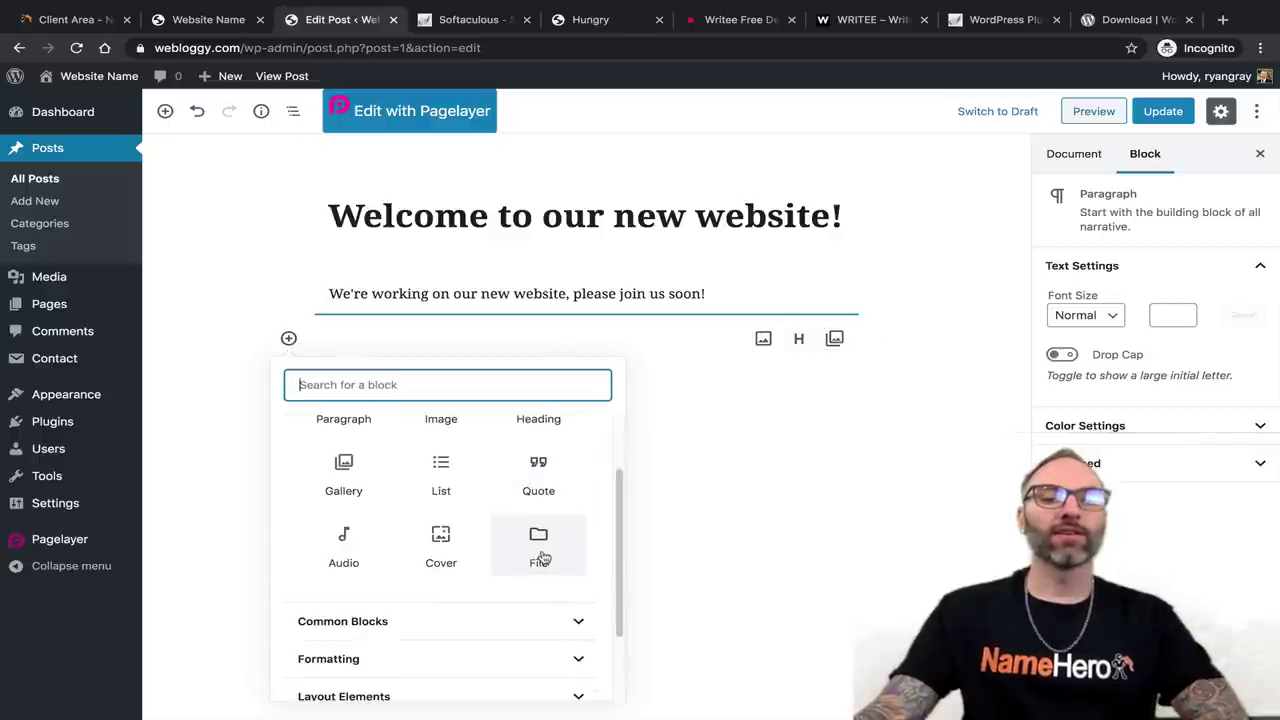
scroll(463, 460, "up", 2)
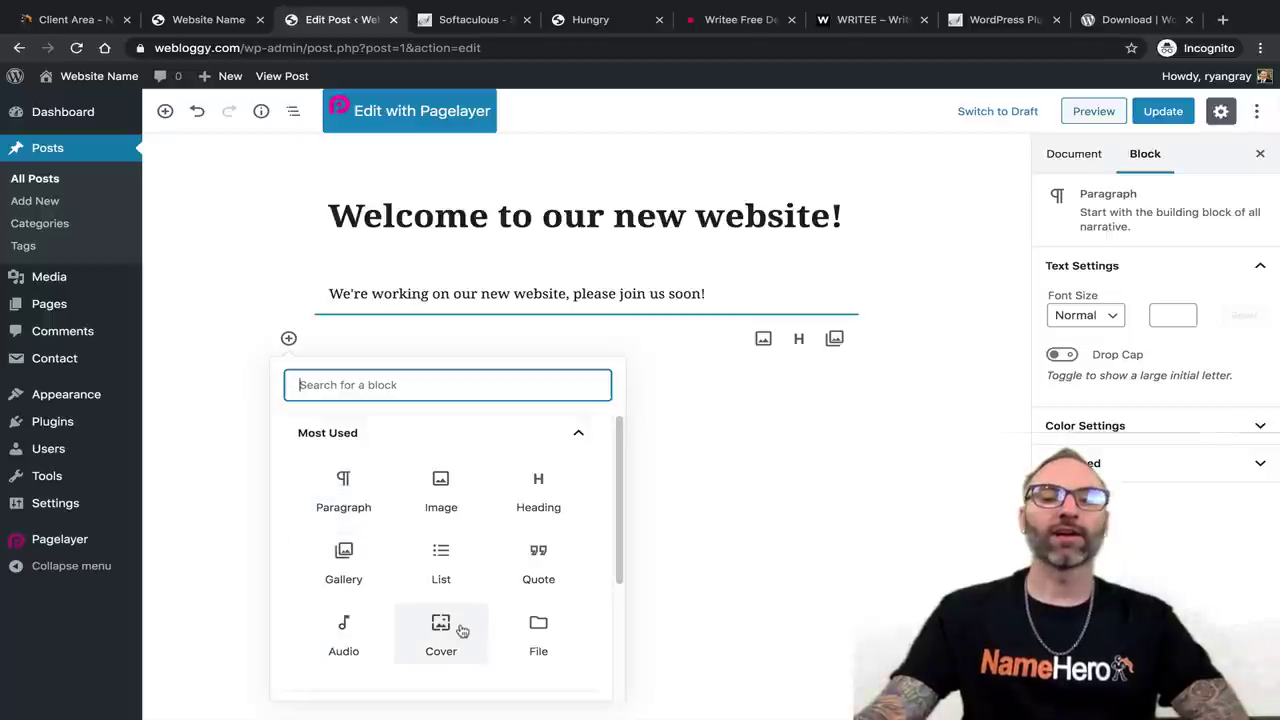
scroll(468, 622, "down", 3)
left_click(582, 529)
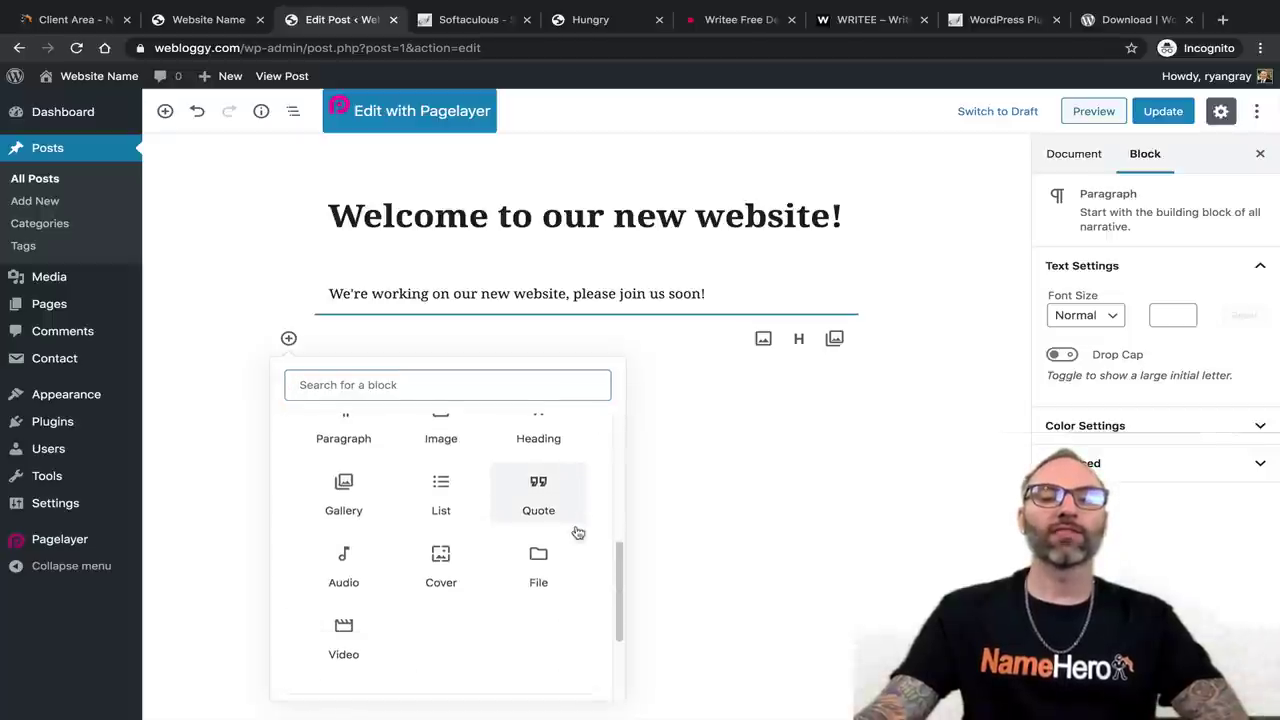
scroll(440, 535, "down", 2)
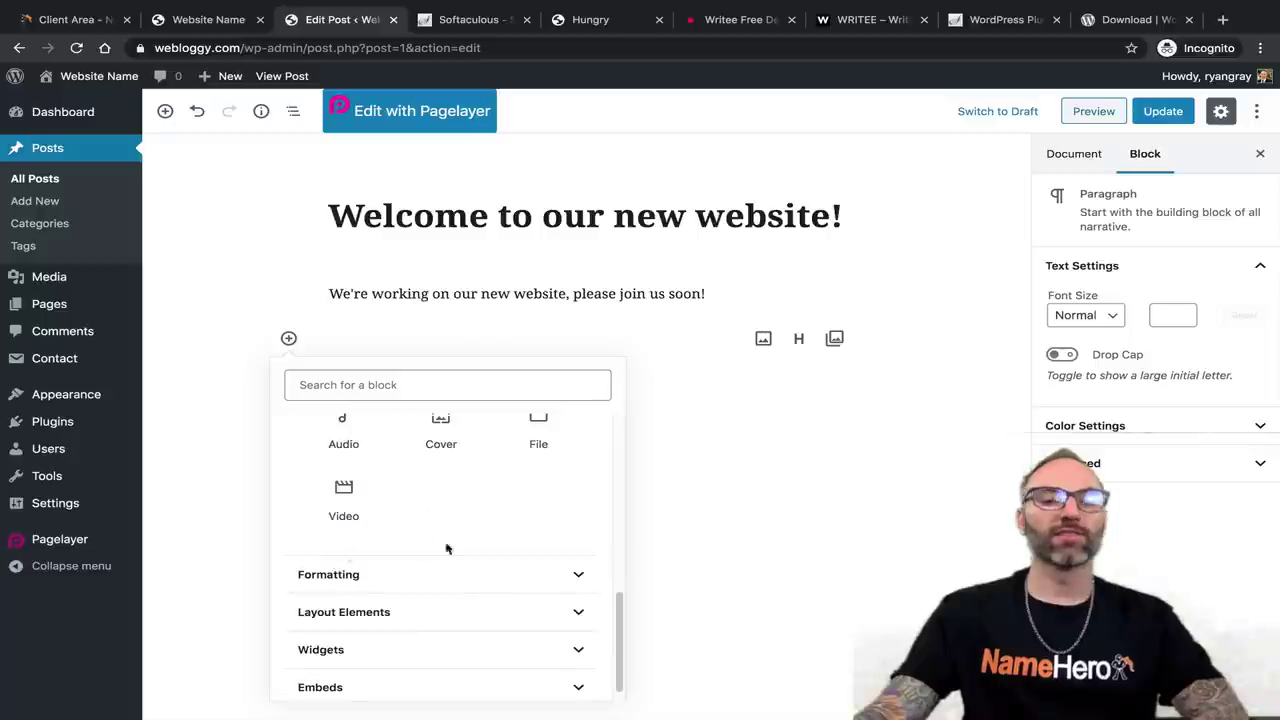
left_click(560, 575)
scroll(480, 571, "down", 2)
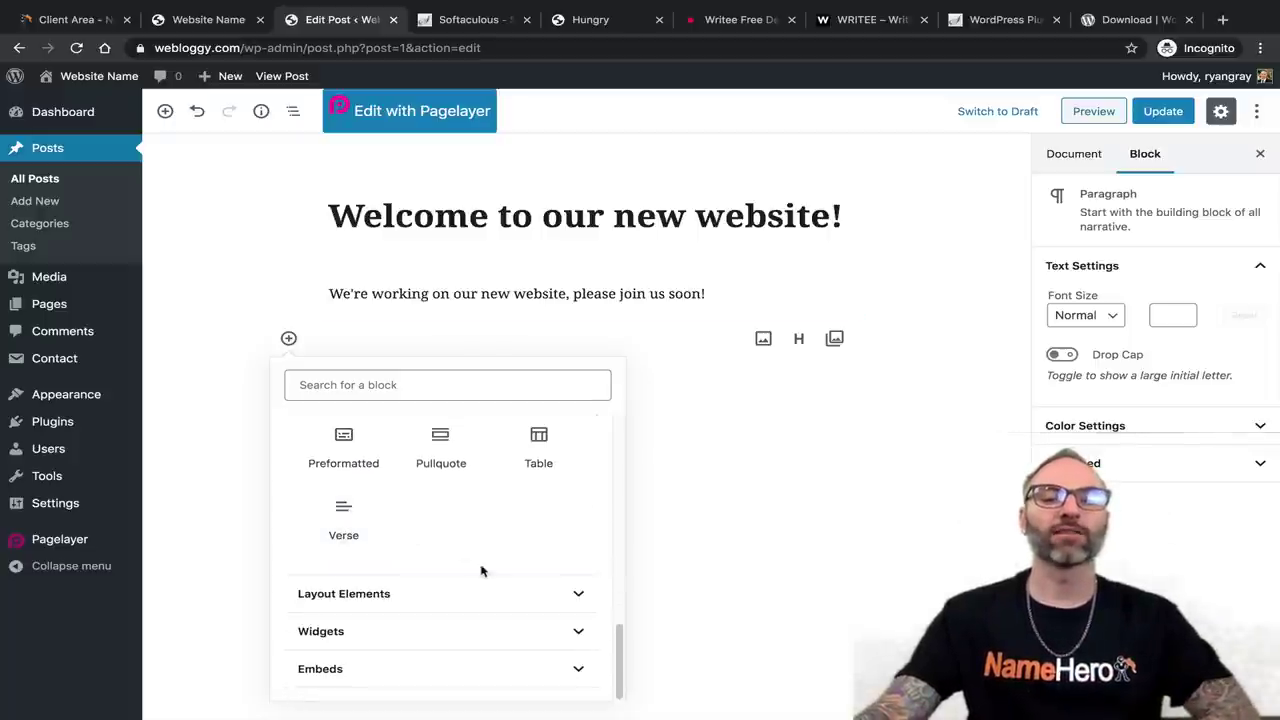
left_click(572, 592)
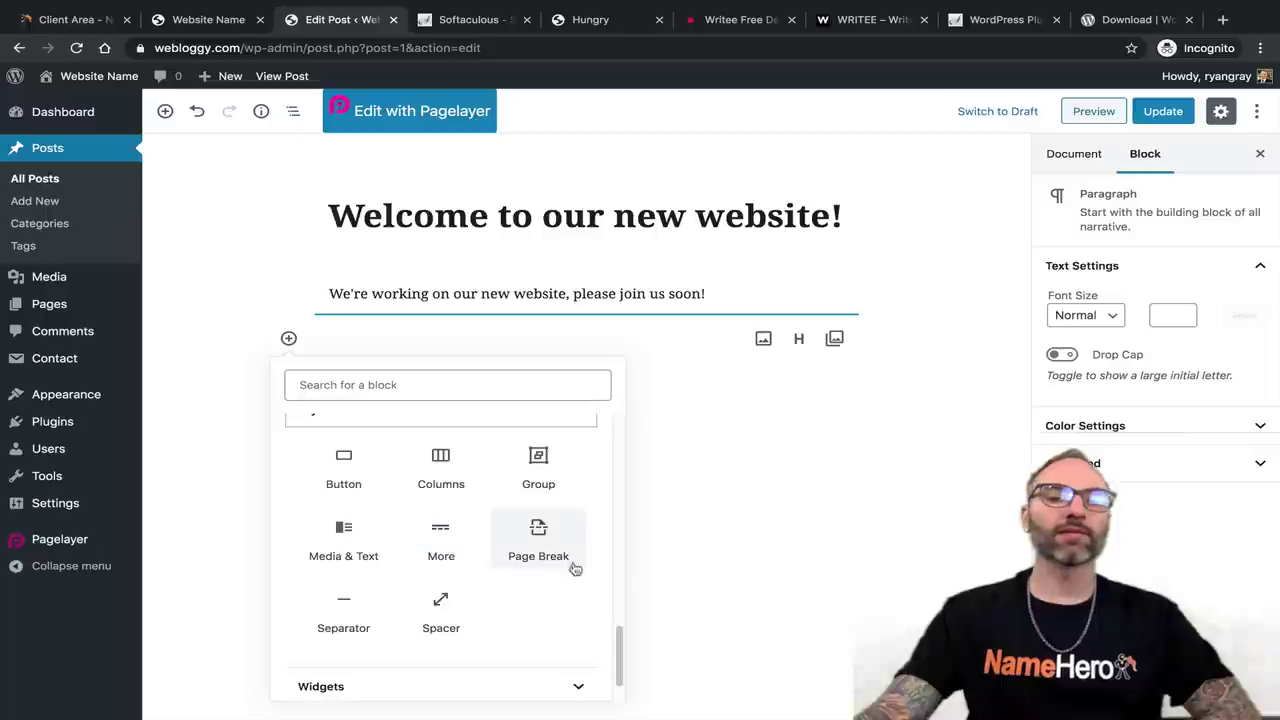
scroll(452, 503, "down", 1)
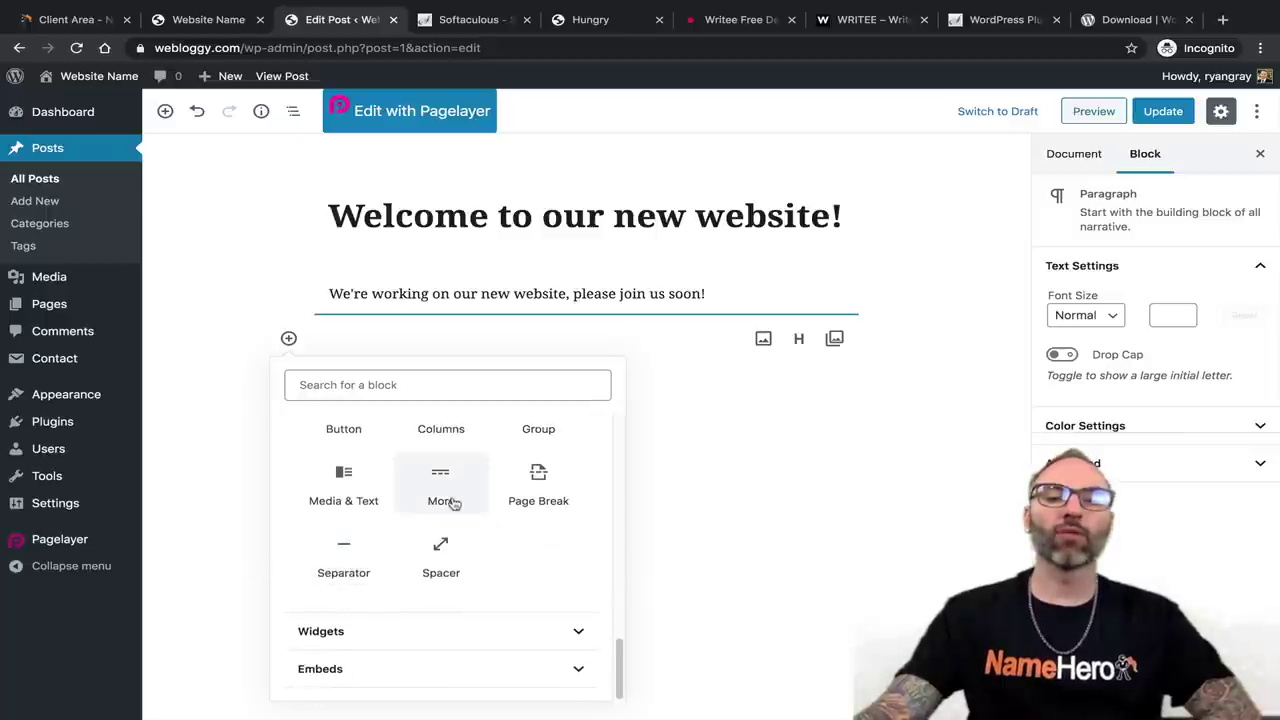
left_click(572, 631)
scroll(537, 561, "up", 1)
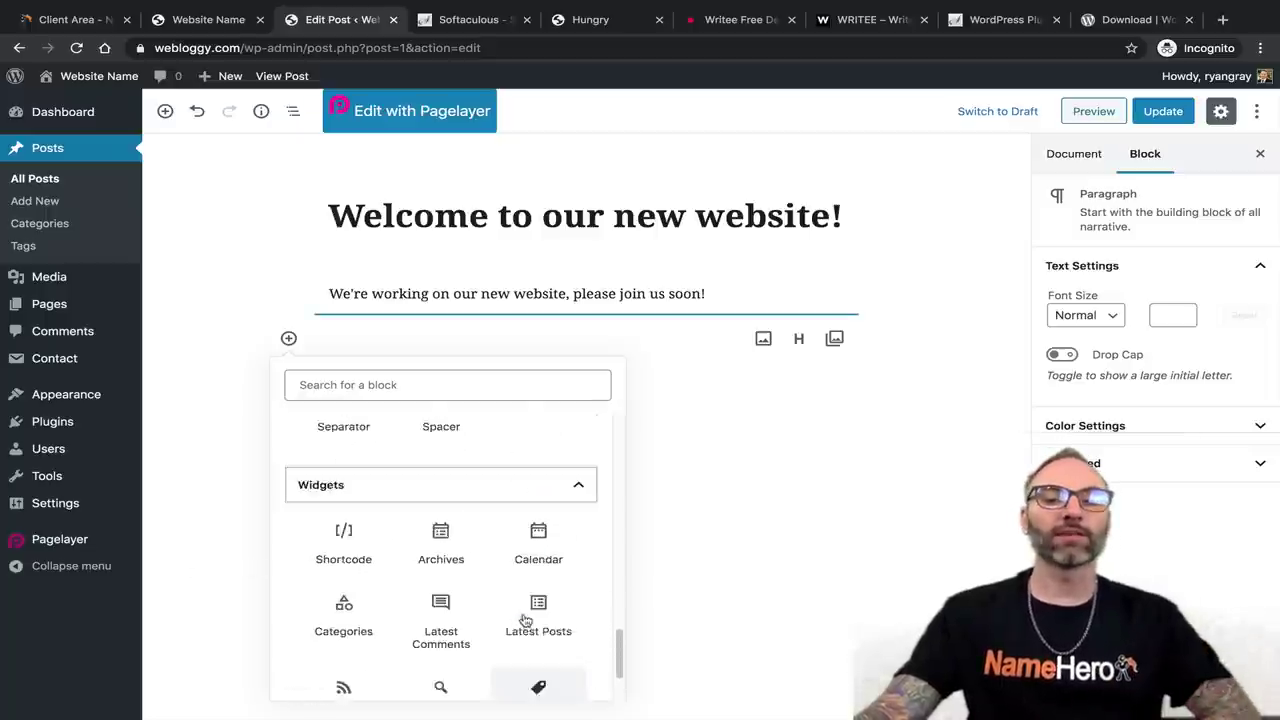
scroll(537, 580, "down", 1)
left_click(577, 668)
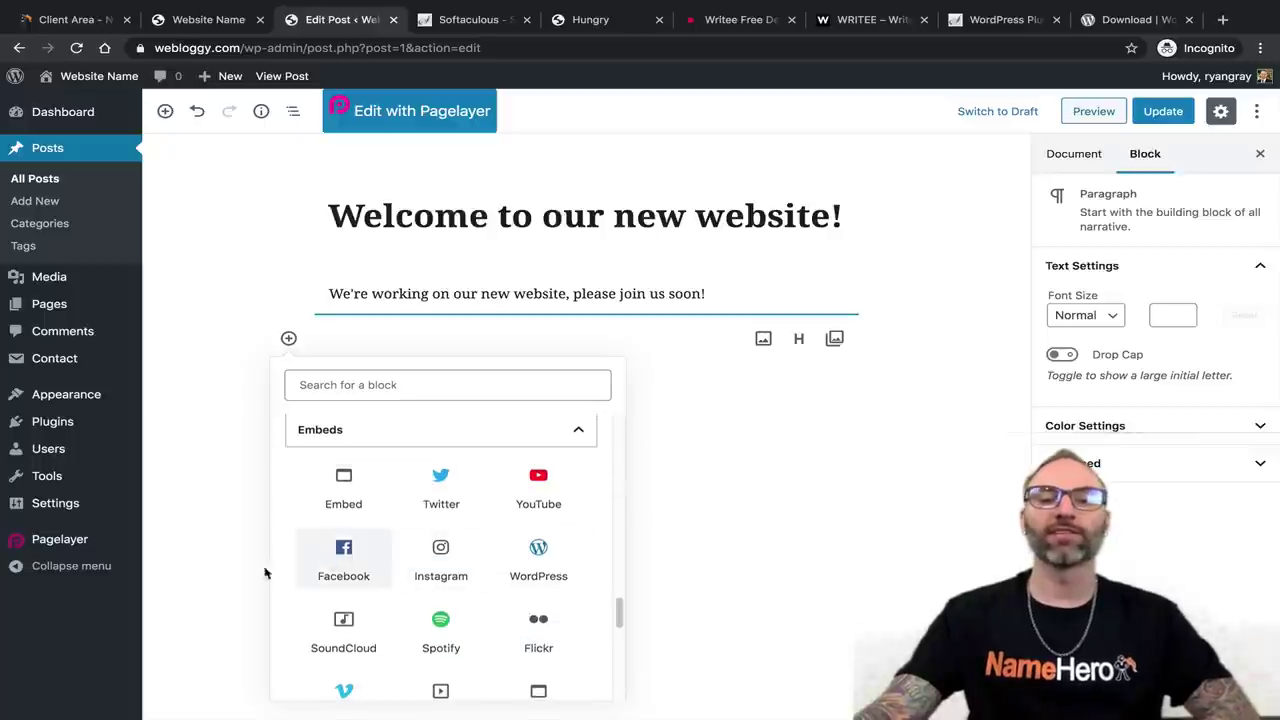
scroll(455, 600, "down", 8)
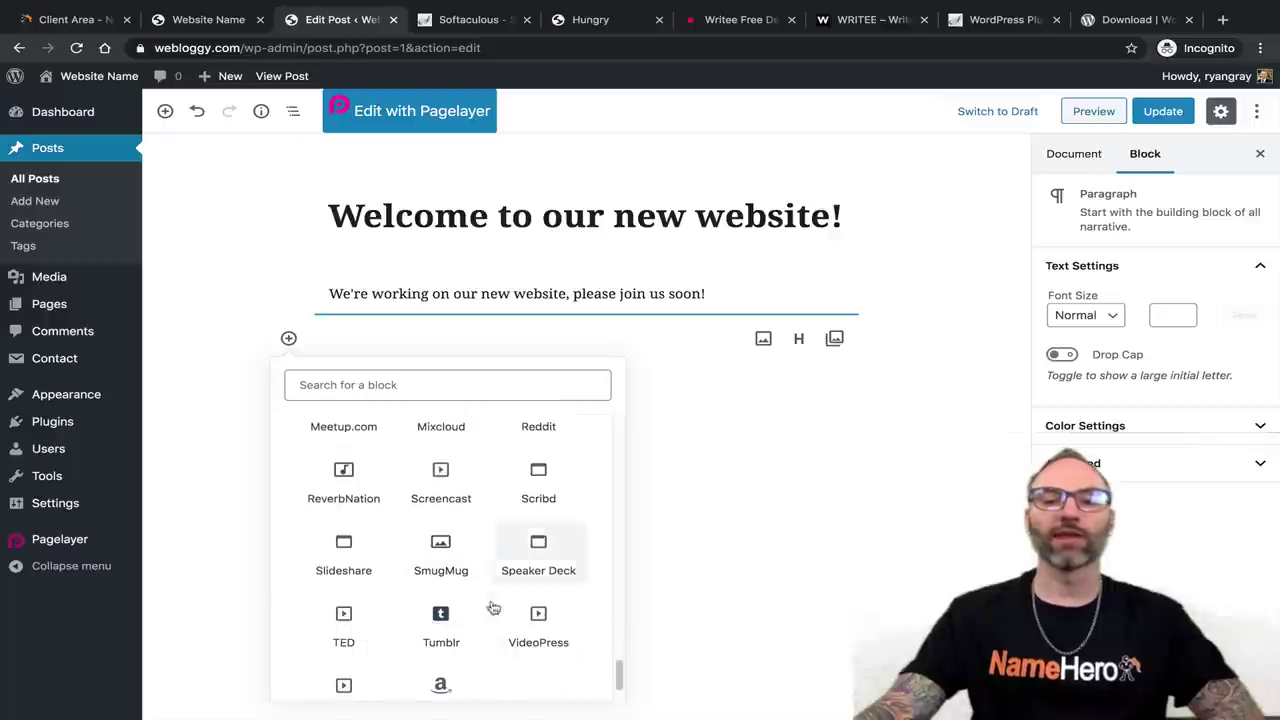
left_click(586, 311)
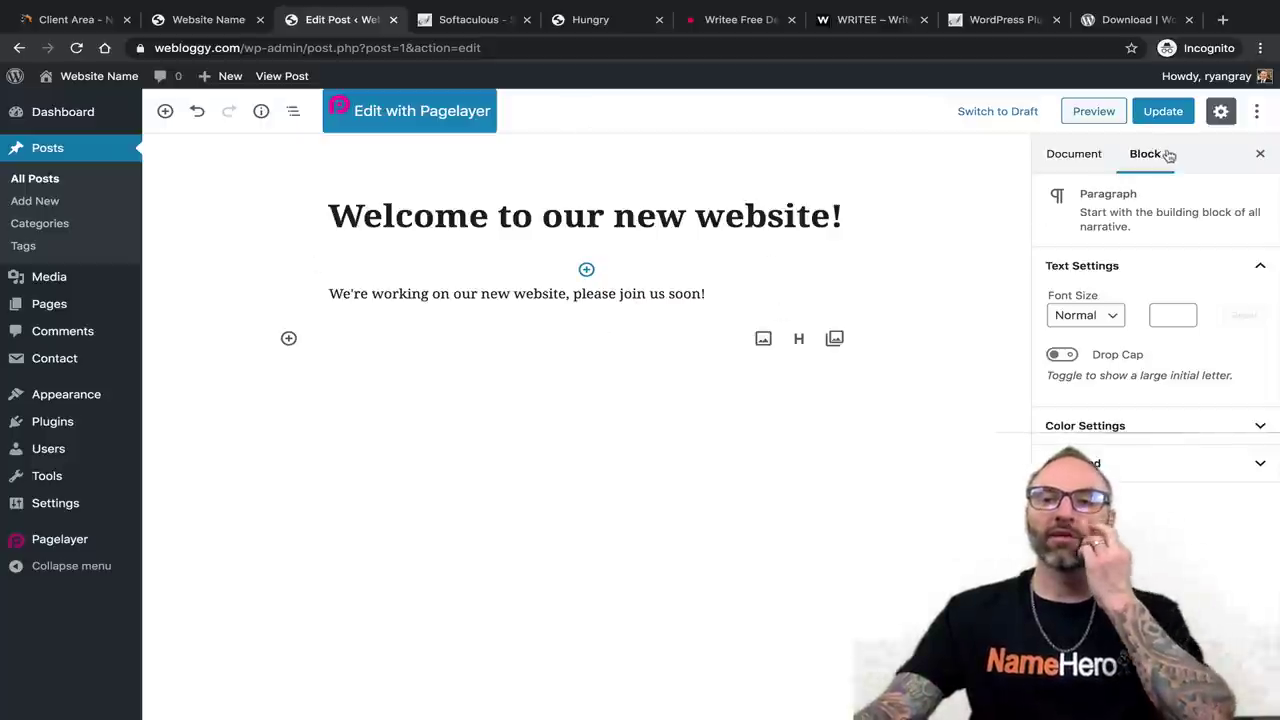
Save the post and reload the live site's front page to see the edits.
left_click(1163, 118)
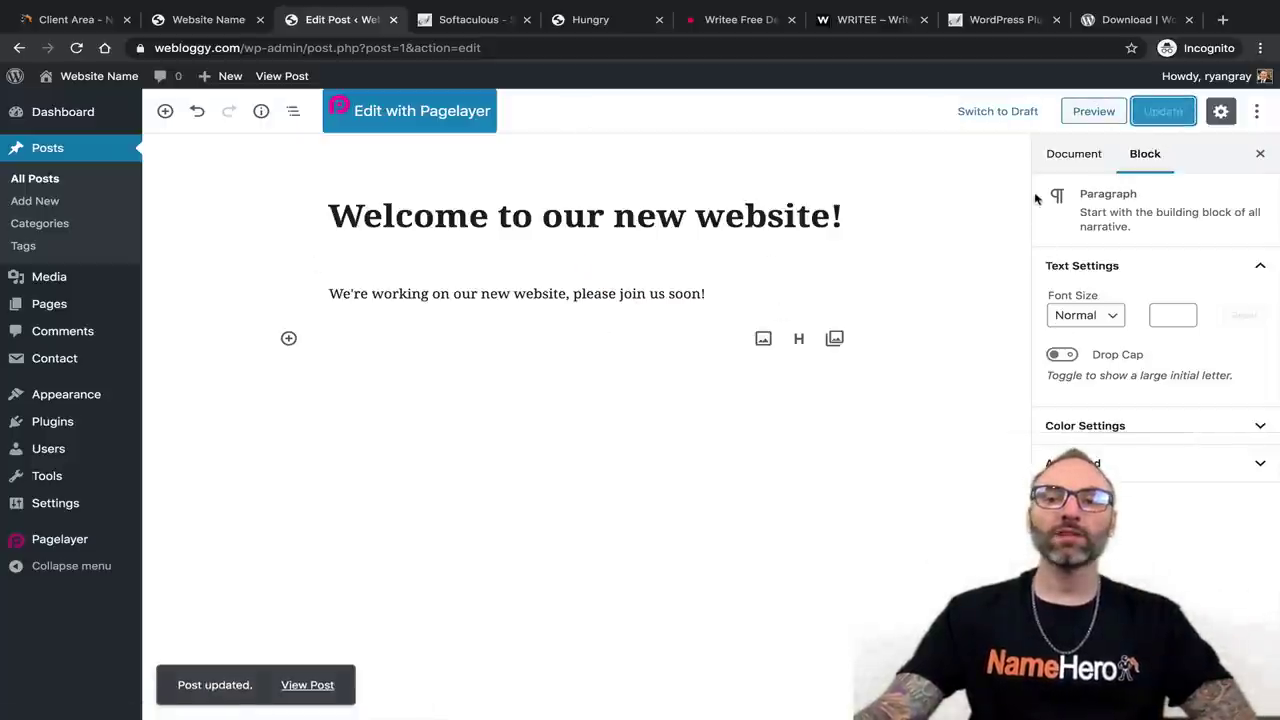
left_click(231, 23)
key("ctrl+r")
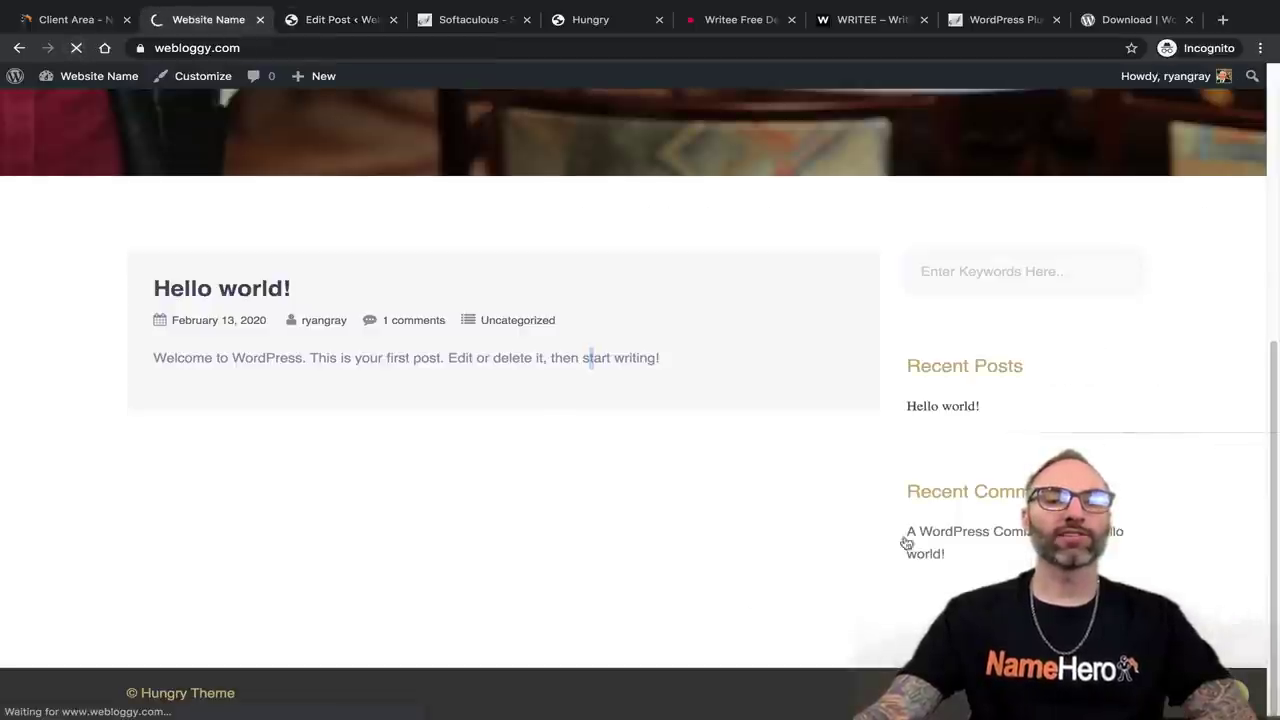
scroll(525, 610, "up", 3)
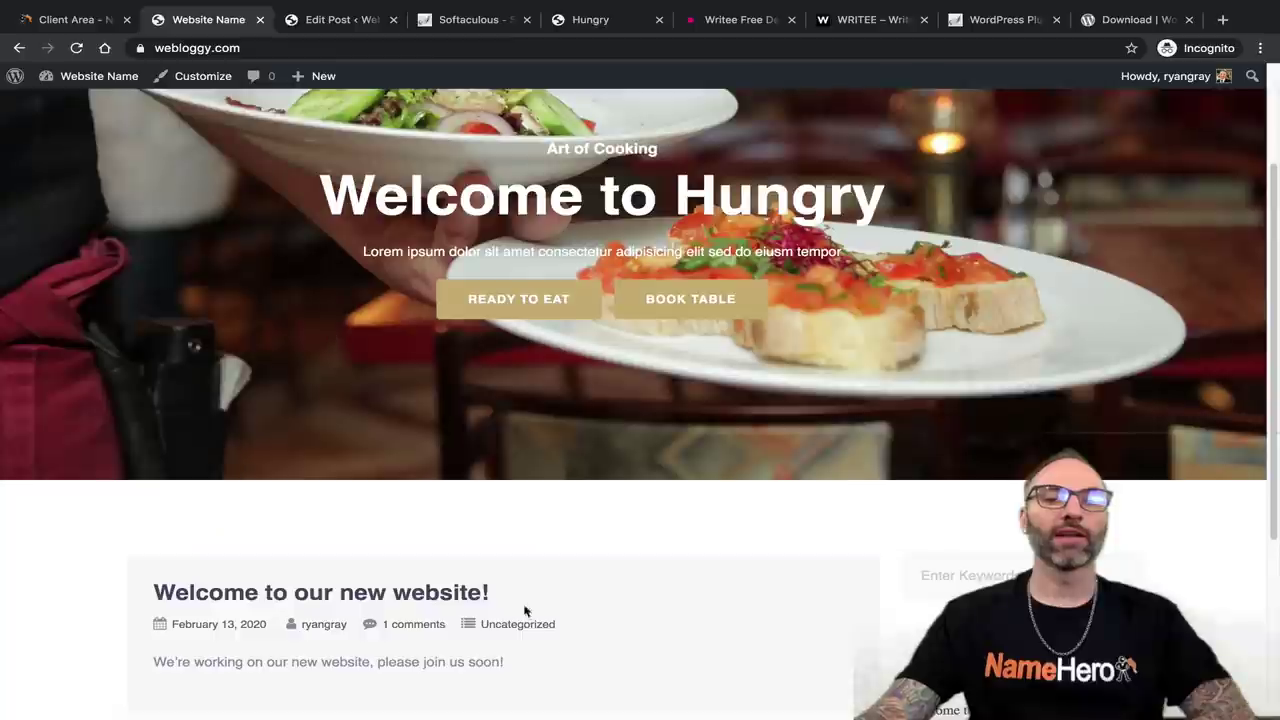
scroll(389, 606, "down", 3)
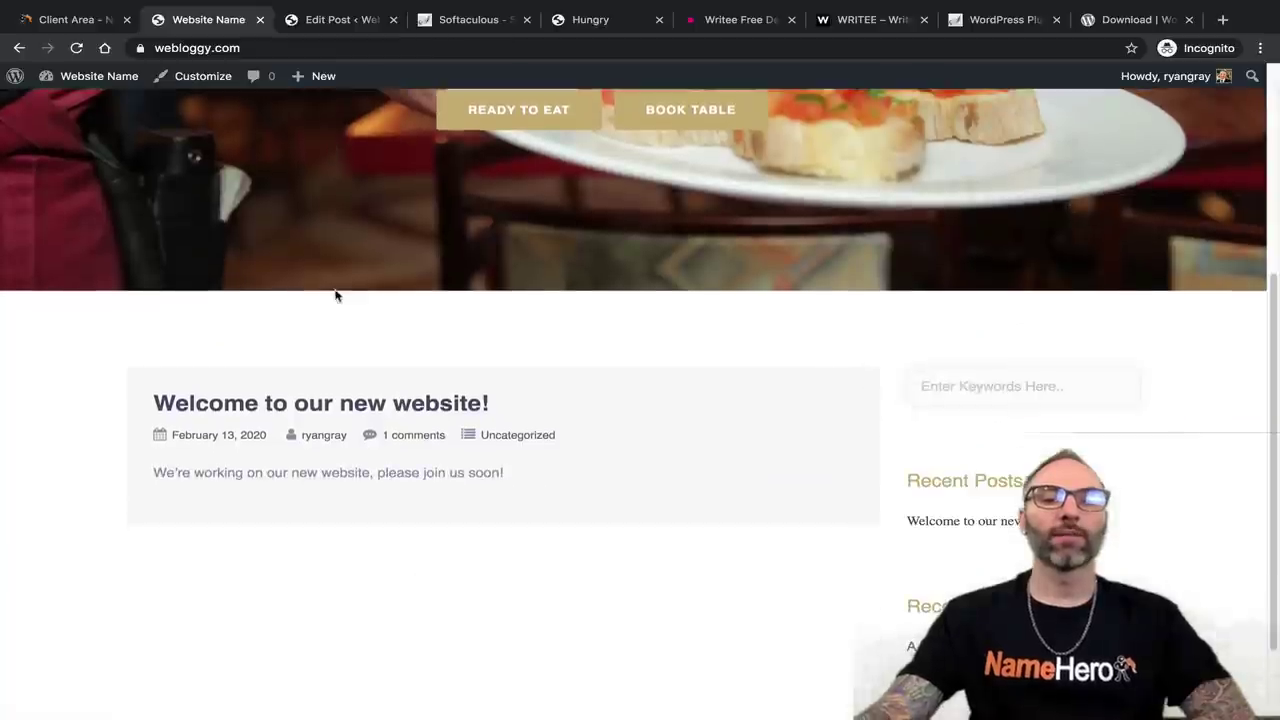
Review the retitled post's own page on the live site, then return to the editor.
left_click(315, 410)
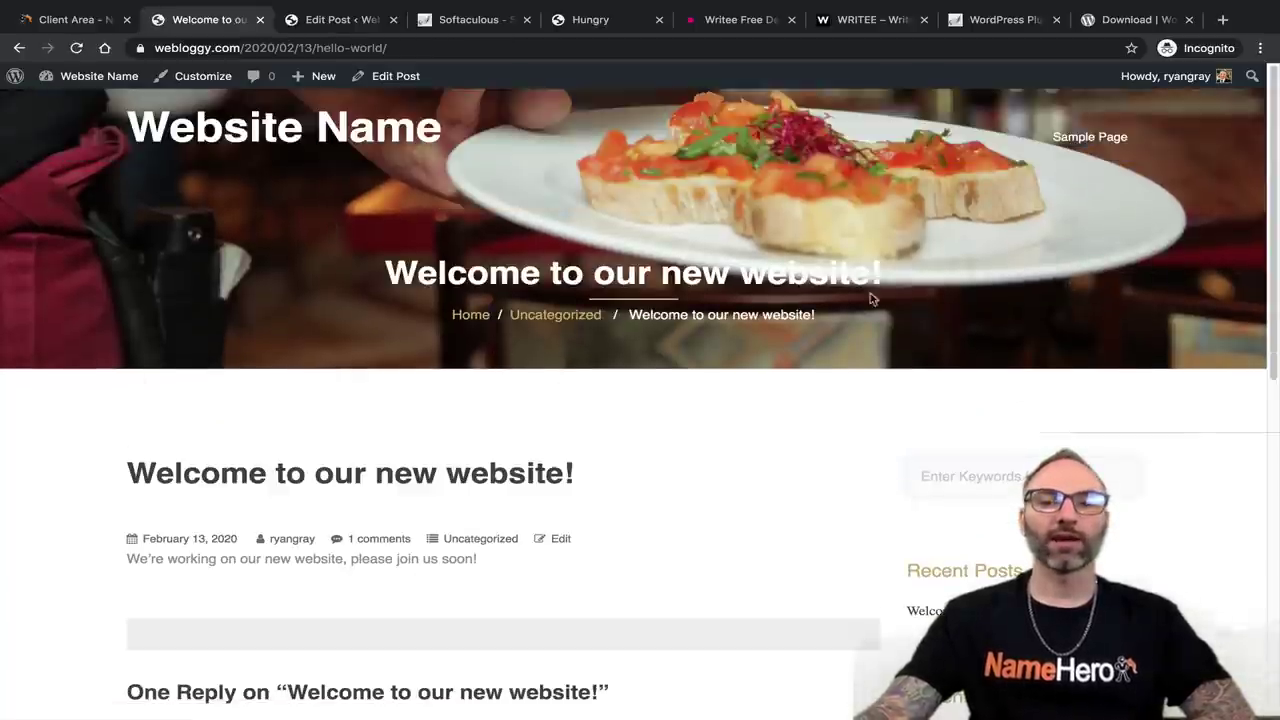
scroll(743, 314, "down", 9)
scroll(403, 363, "up", 10)
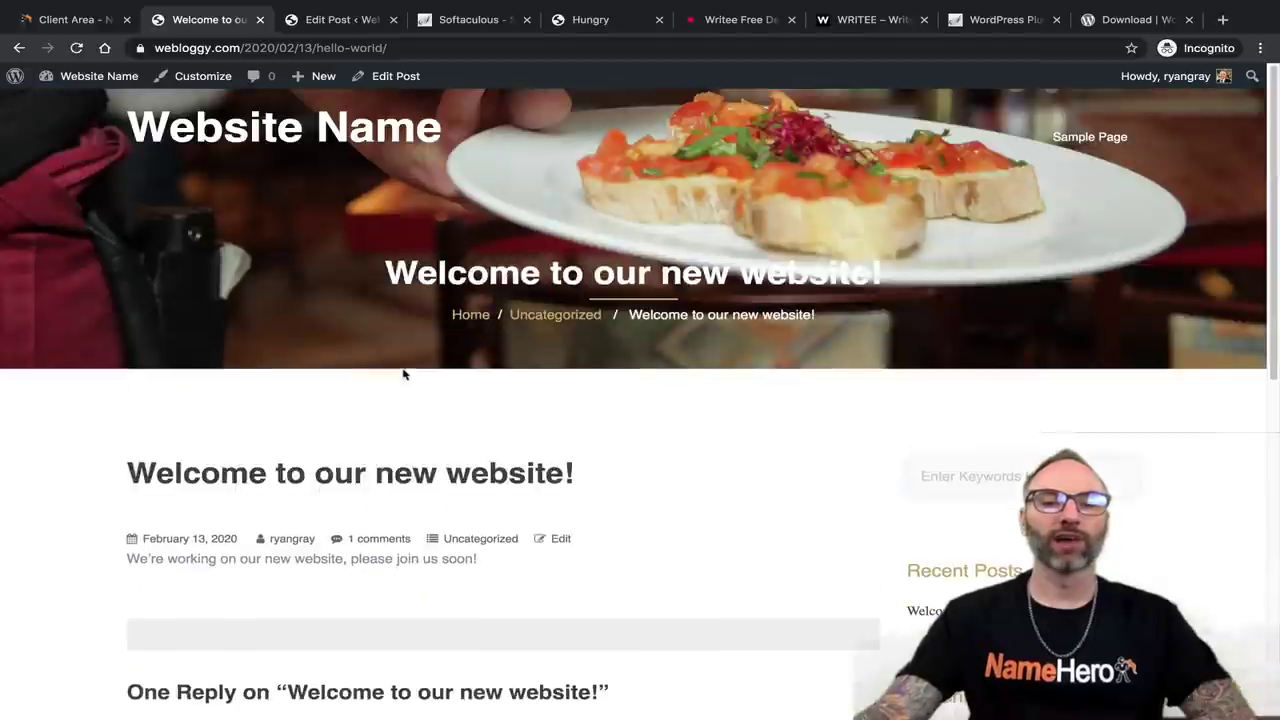
left_click_drag(918, 279, 337, 262)
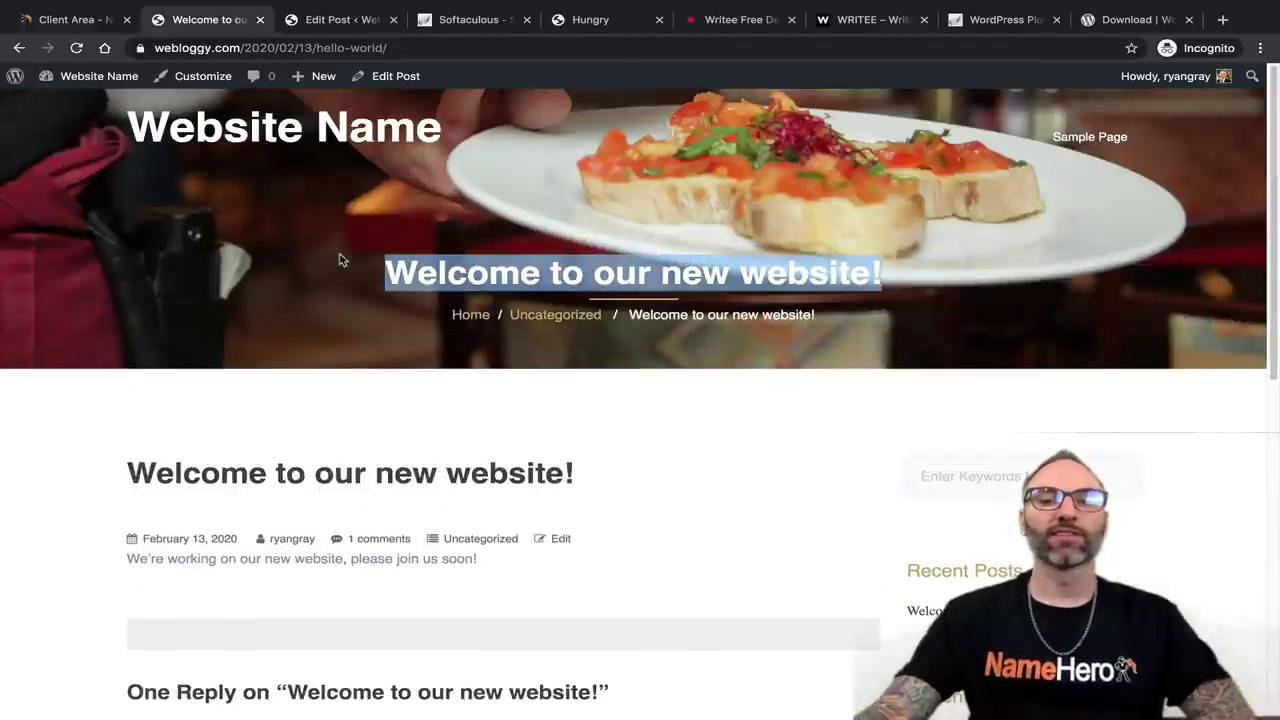
left_click(400, 352)
scroll(200, 348, "down", 3)
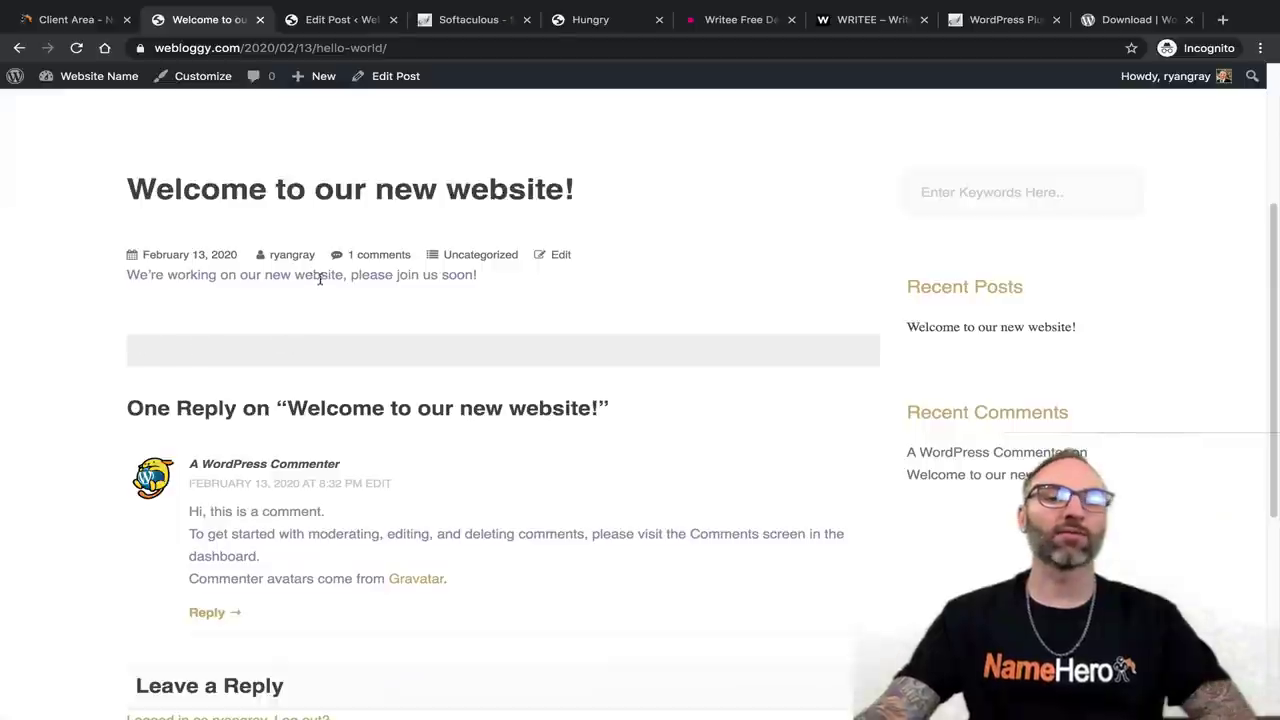
scroll(422, 265, "down", 2)
scroll(430, 287, "up", 4)
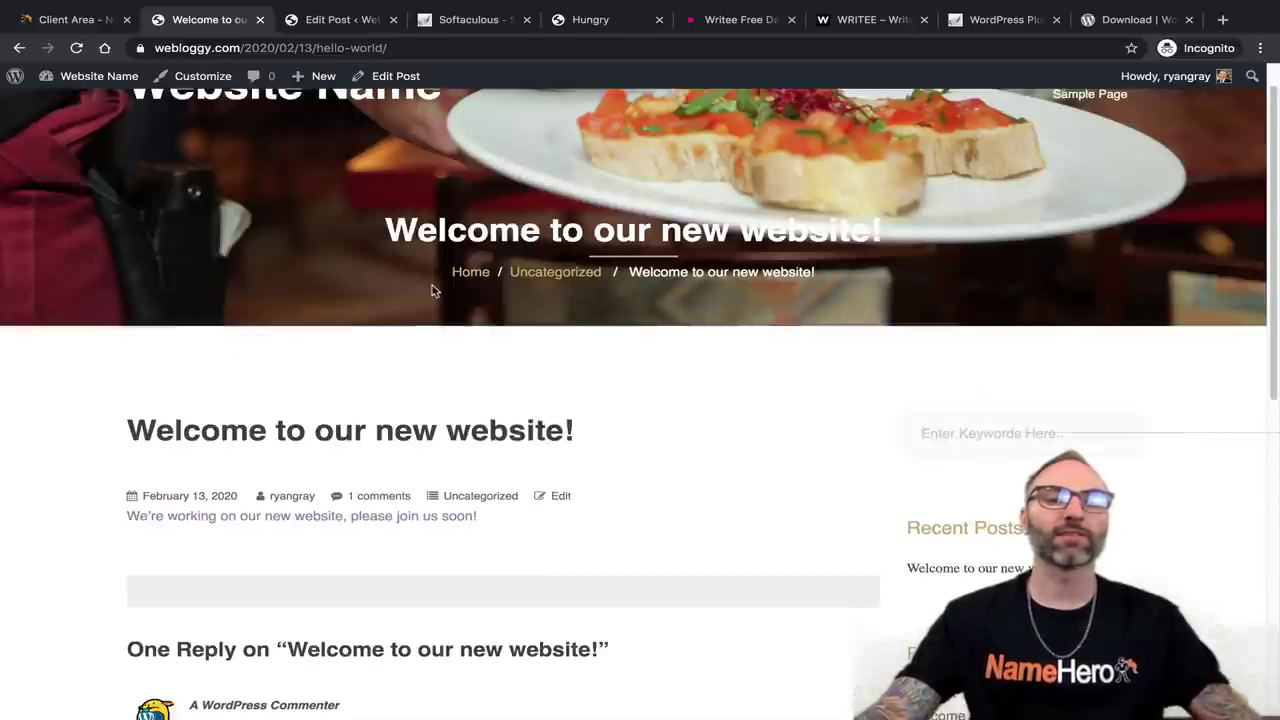
scroll(97, 428, "down", 2)
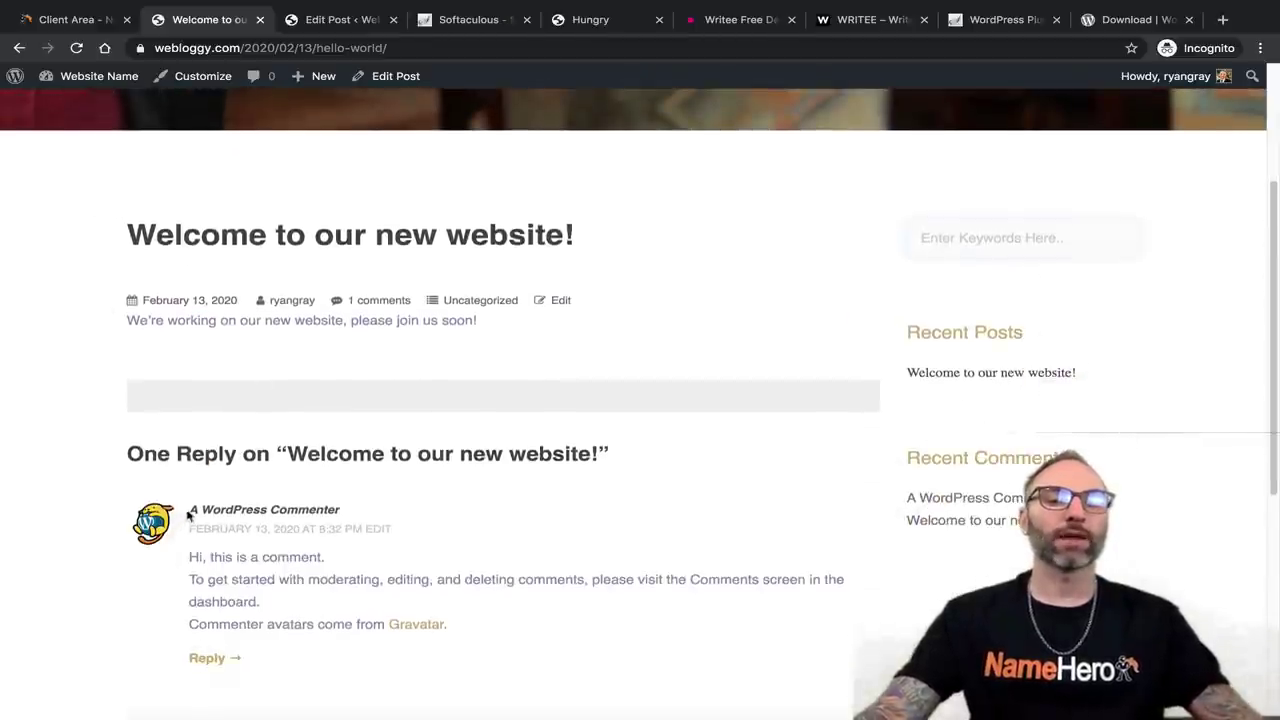
scroll(310, 604, "down", 1)
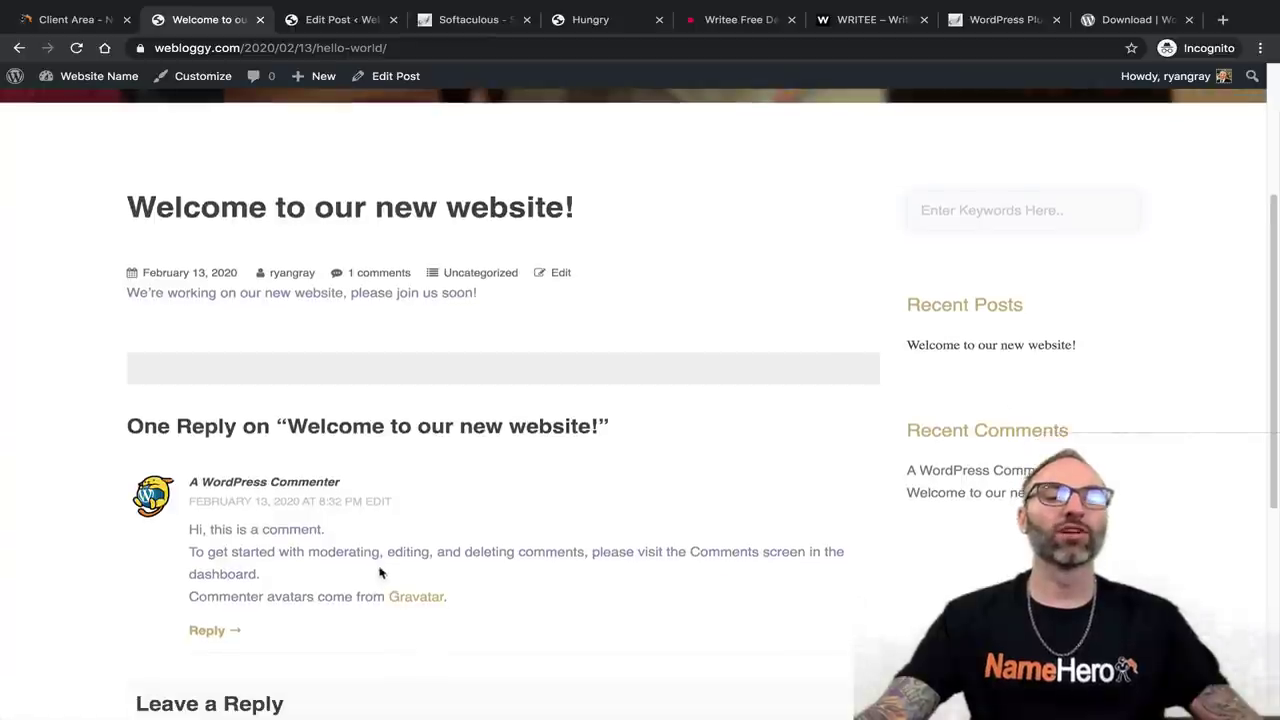
scroll(335, 565, "down", 2)
scroll(400, 512, "up", 5)
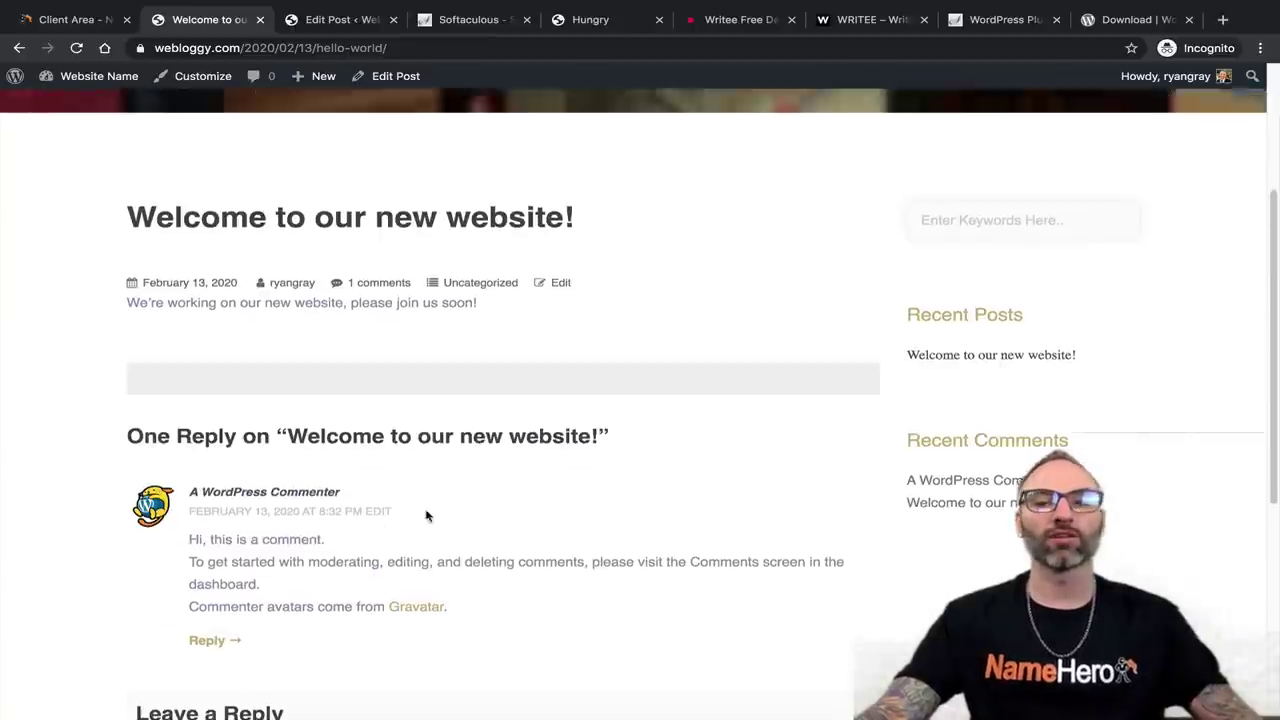
scroll(420, 497, "down", 5)
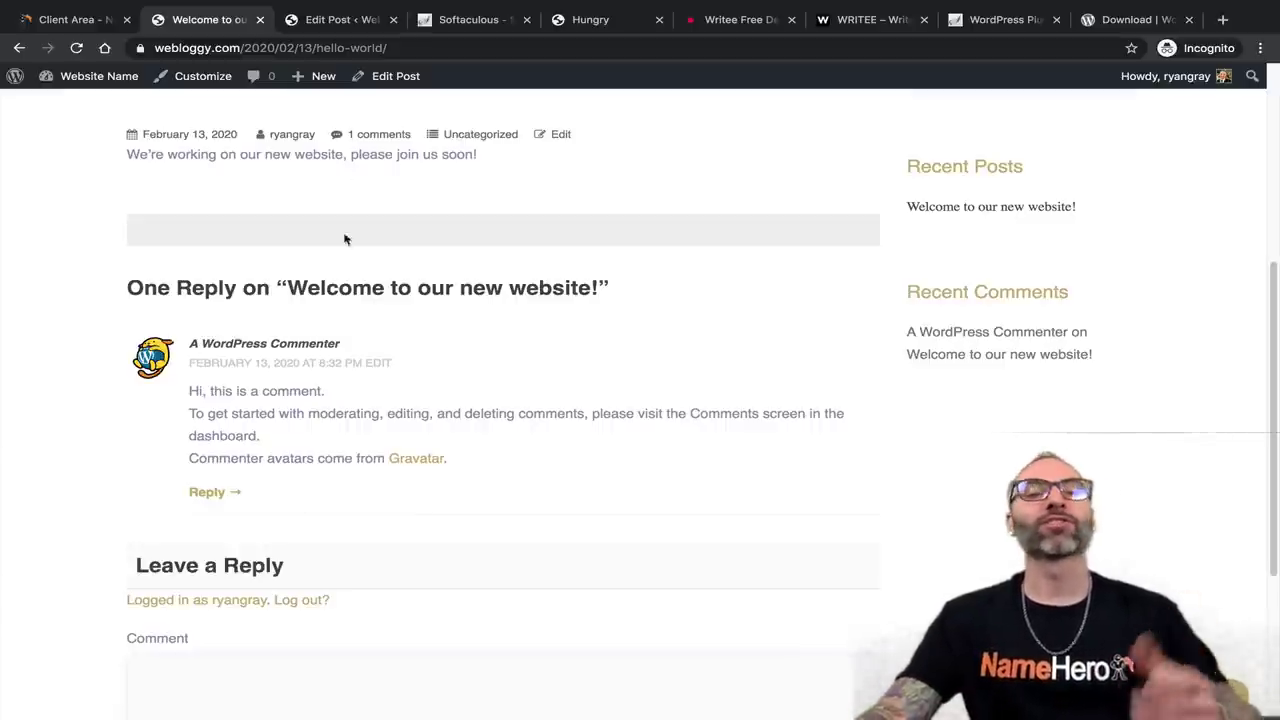
left_click(326, 26)
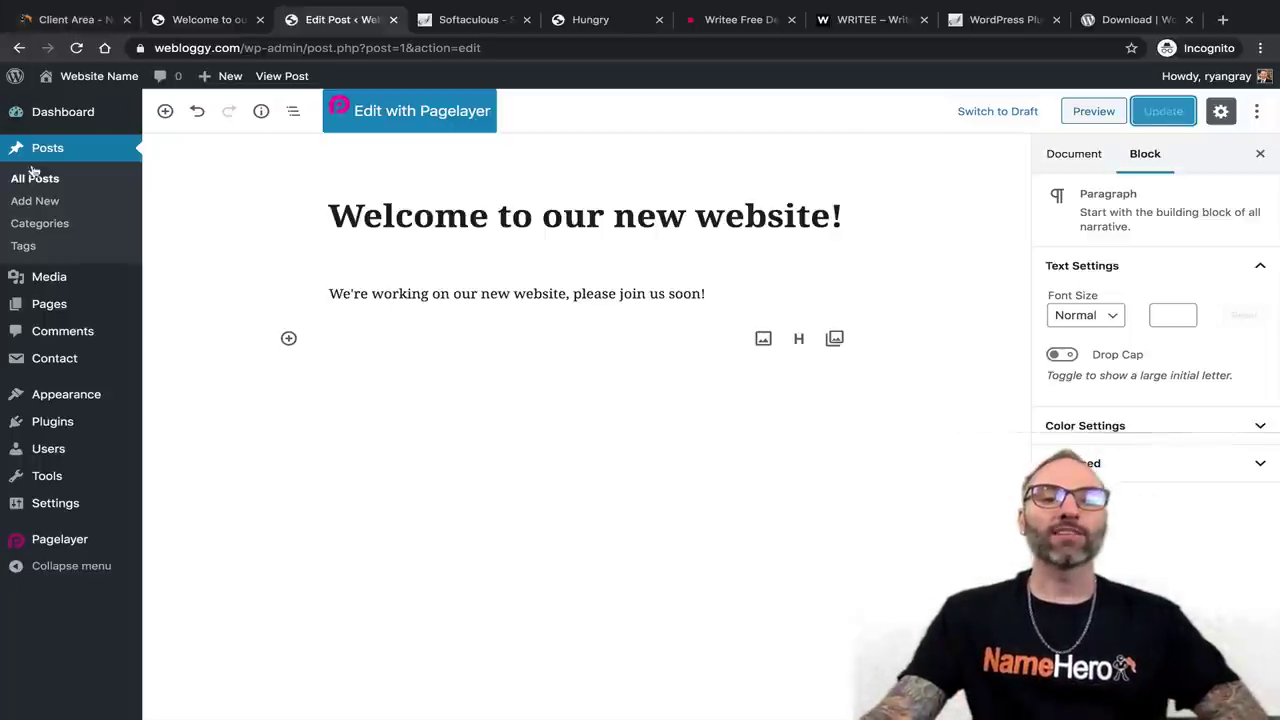
mouse_move(65, 316)
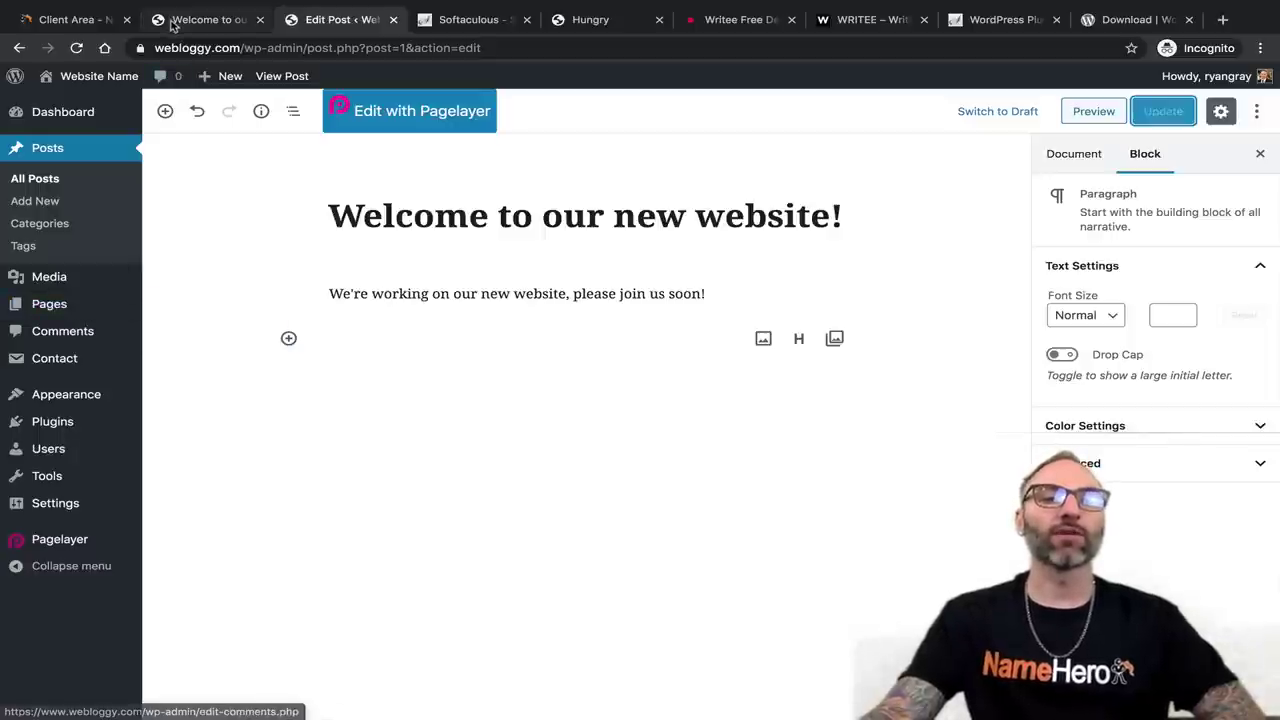
left_click(185, 20)
scroll(245, 366, "up", 10)
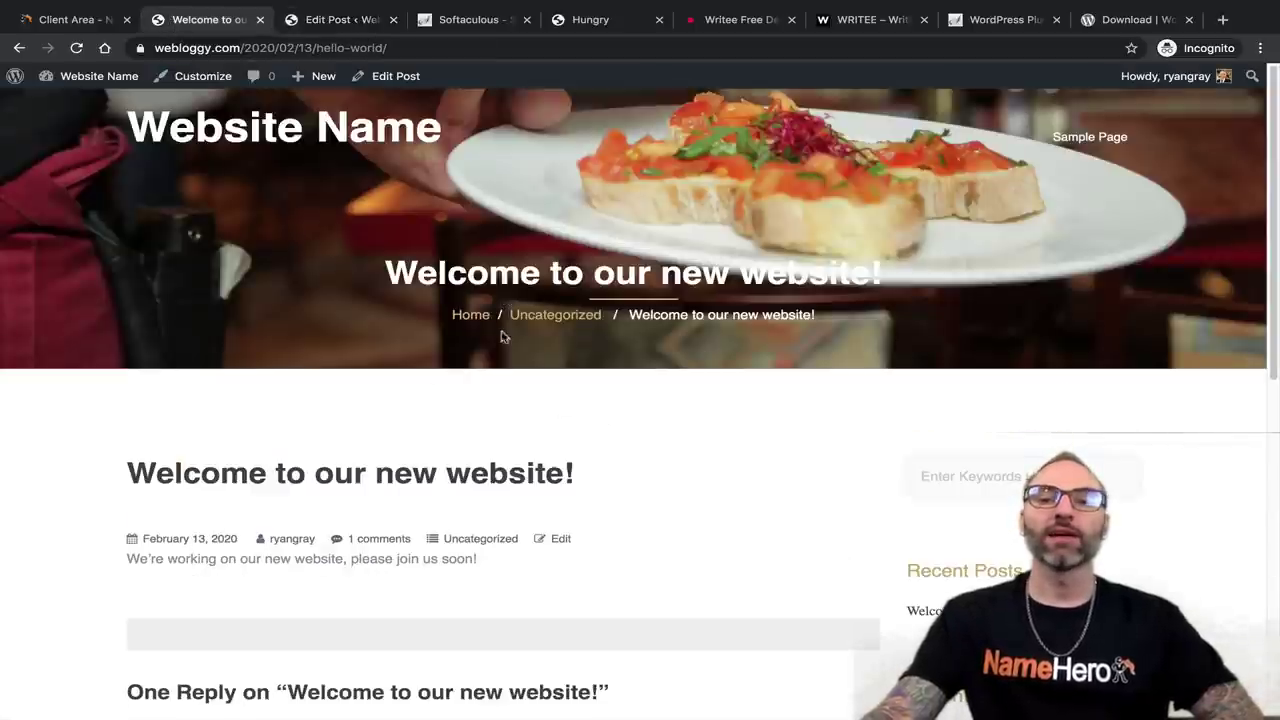
left_click(1088, 137)
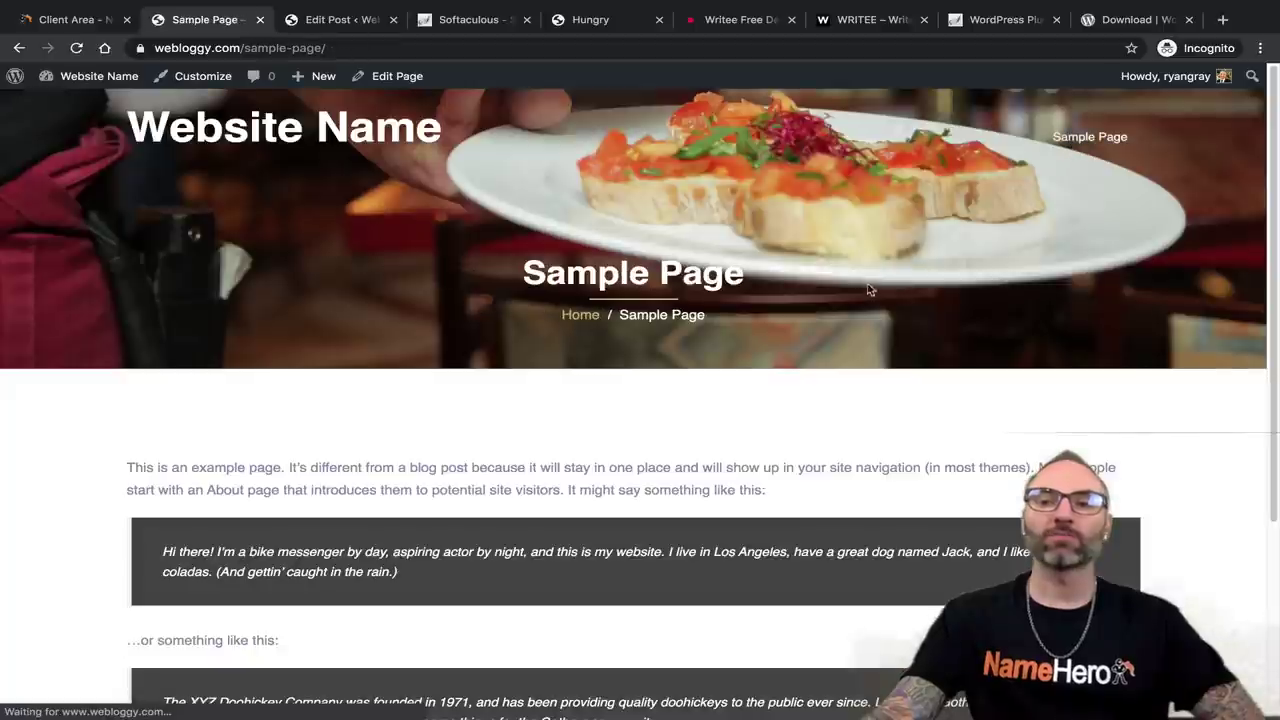
scroll(534, 317, "down", 1)
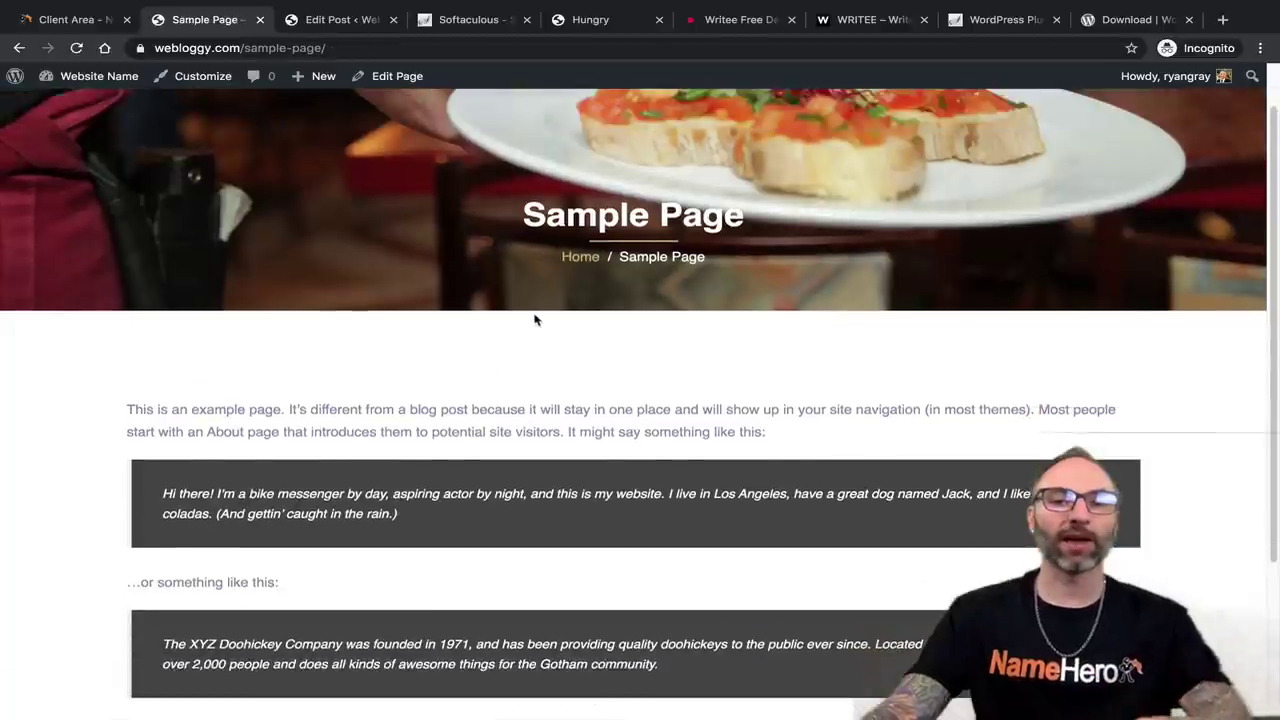
scroll(550, 300, "up", 1)
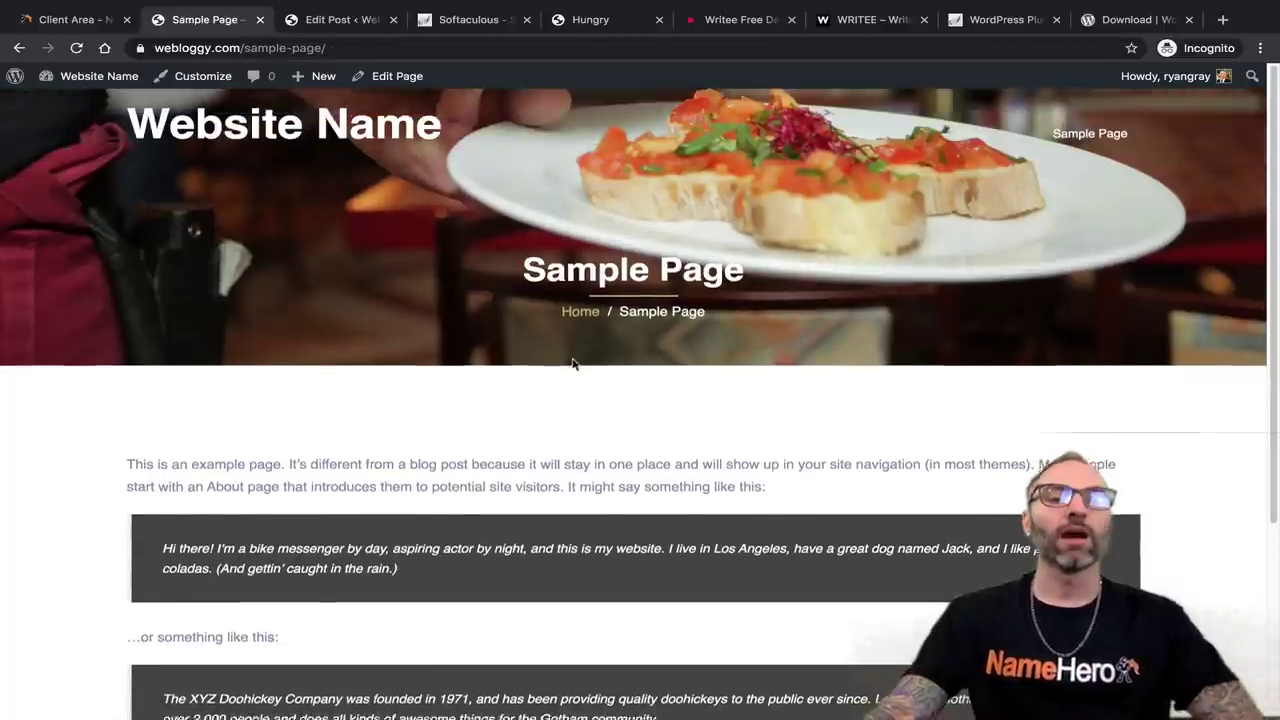
scroll(571, 363, "down", 5)
scroll(449, 395, "up", 5)
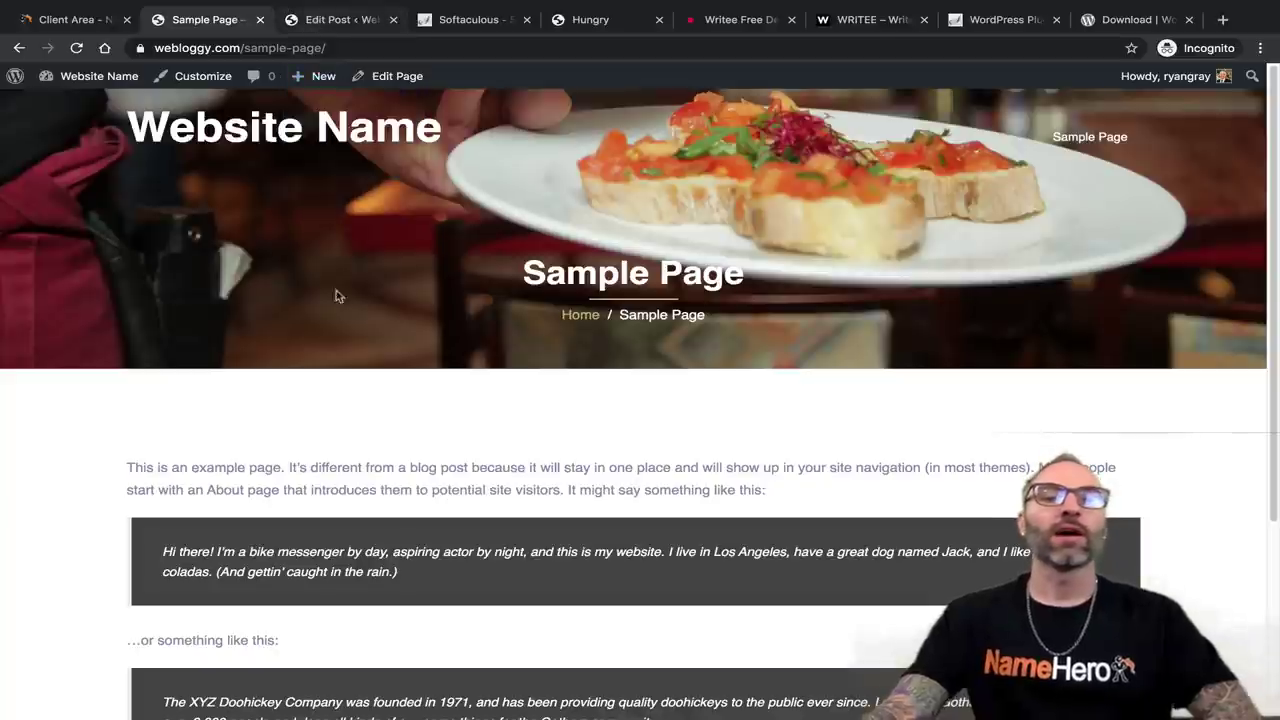
scroll(337, 351, "down", 5)
scroll(340, 350, "up", 5)
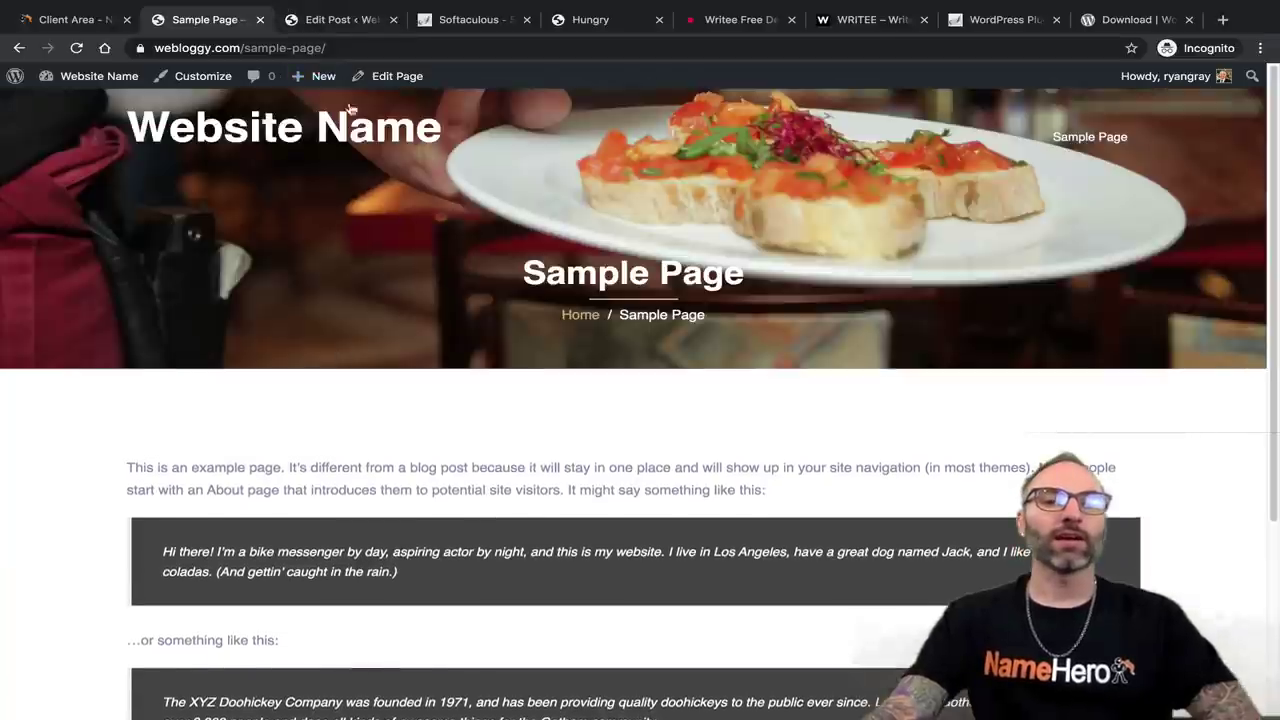
left_click(333, 24)
mouse_move(60, 305)
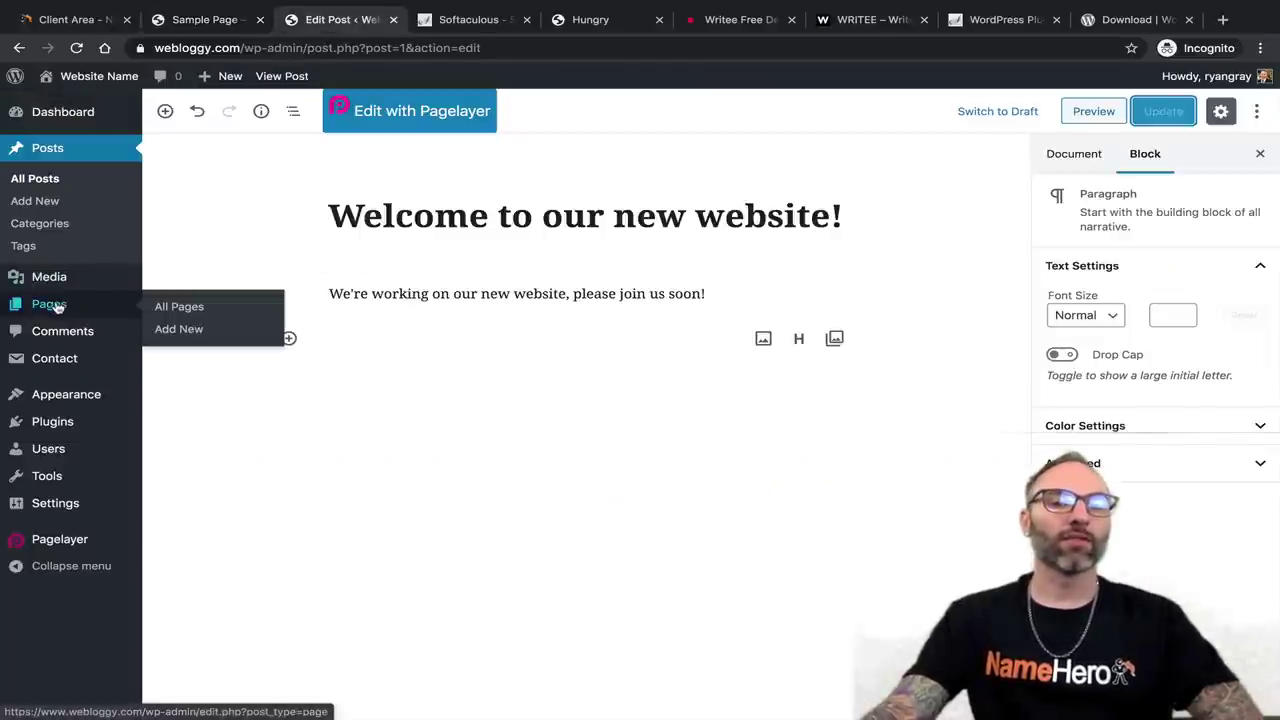
Open the Sample Page for editing and retitle it 'About Us'.
left_click(174, 306)
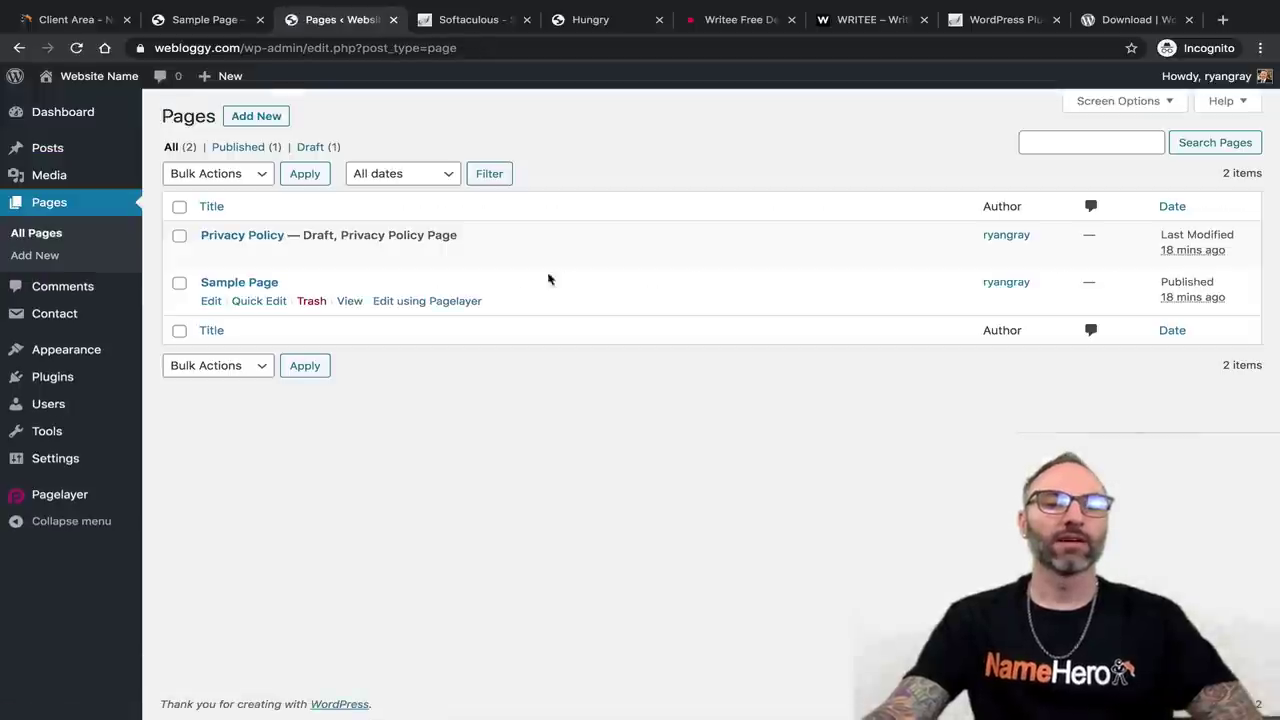
left_click(210, 300)
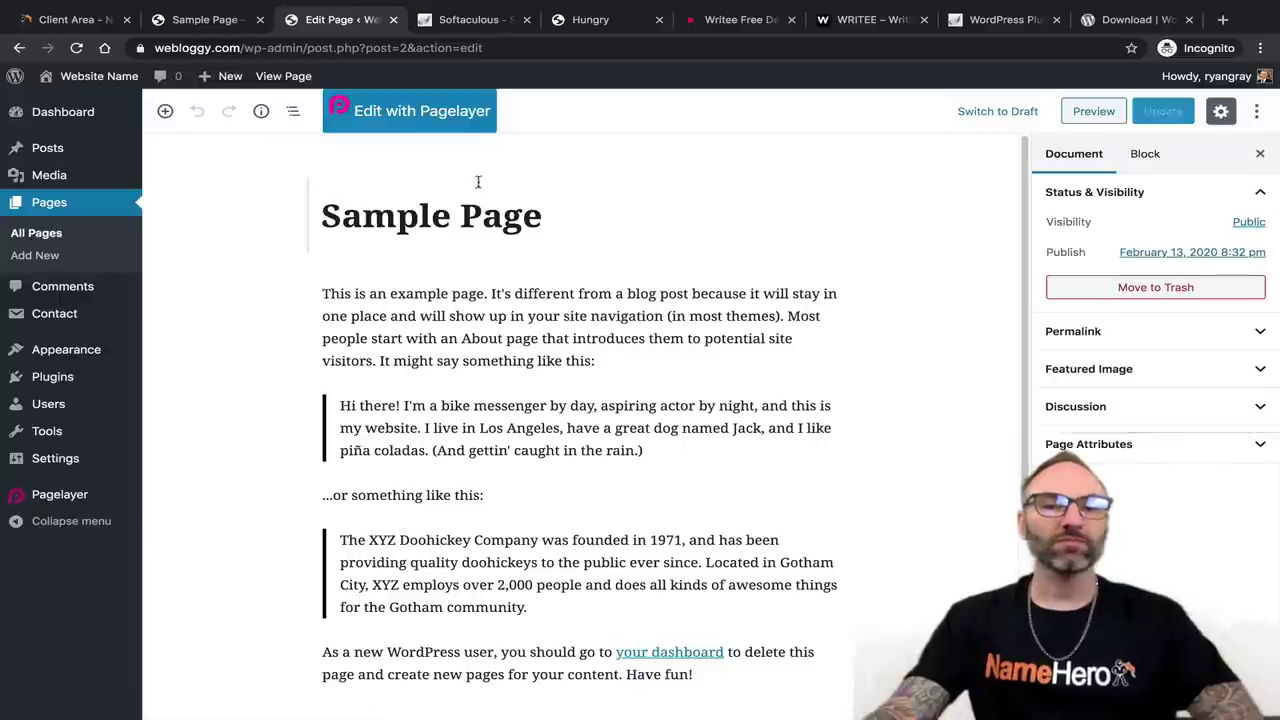
left_click(478, 208)
left_click_drag(564, 212, 276, 222)
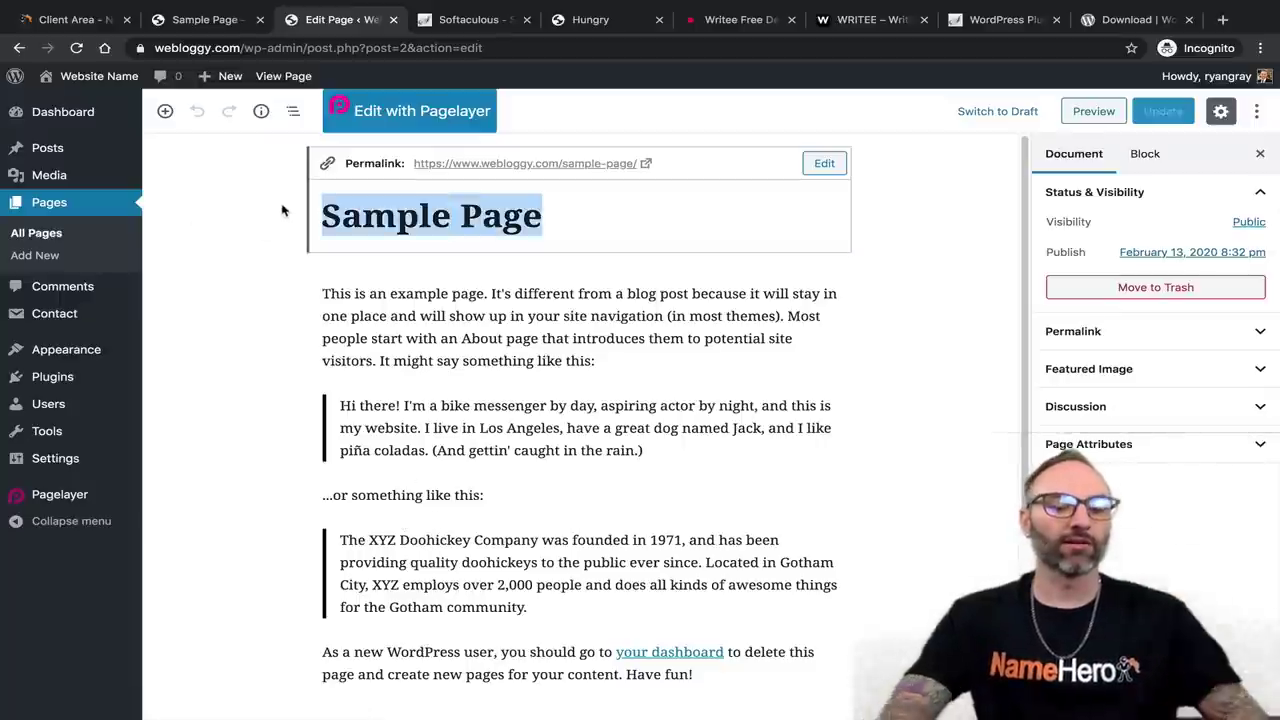
type("About Us")
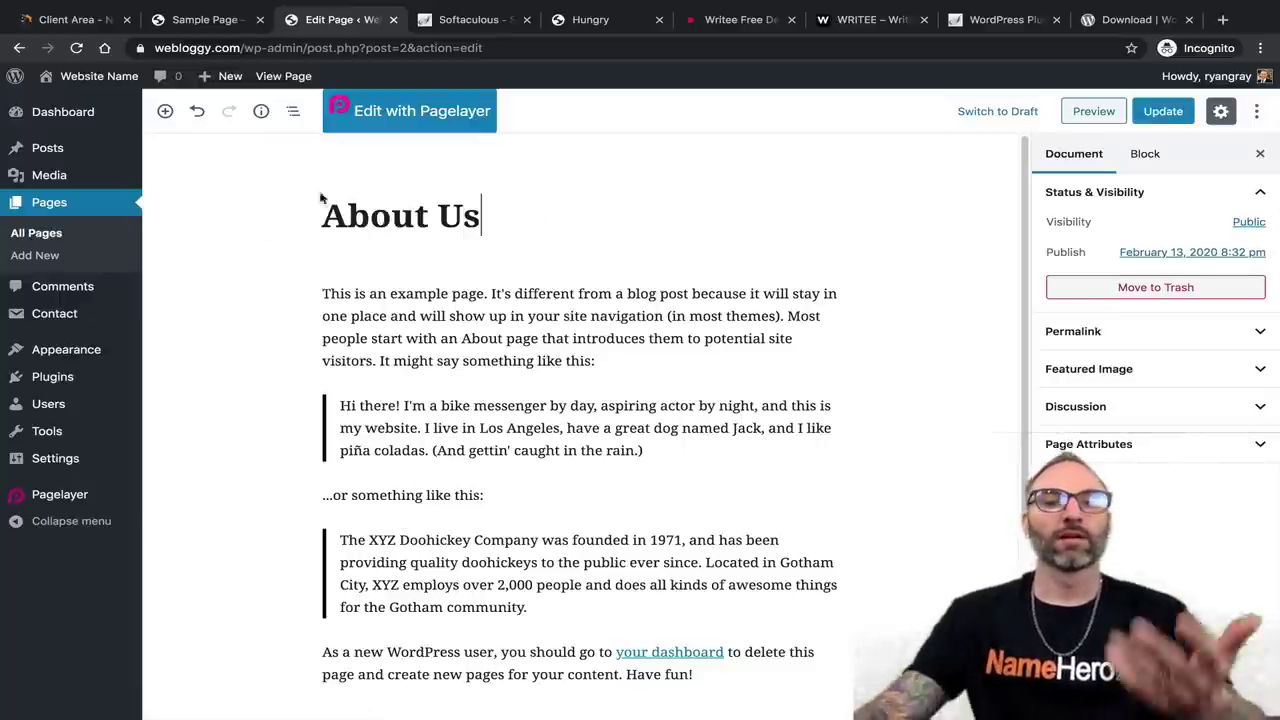
Add an empty paragraph after the first, browse the block inserter, then update the page.
left_click(463, 294)
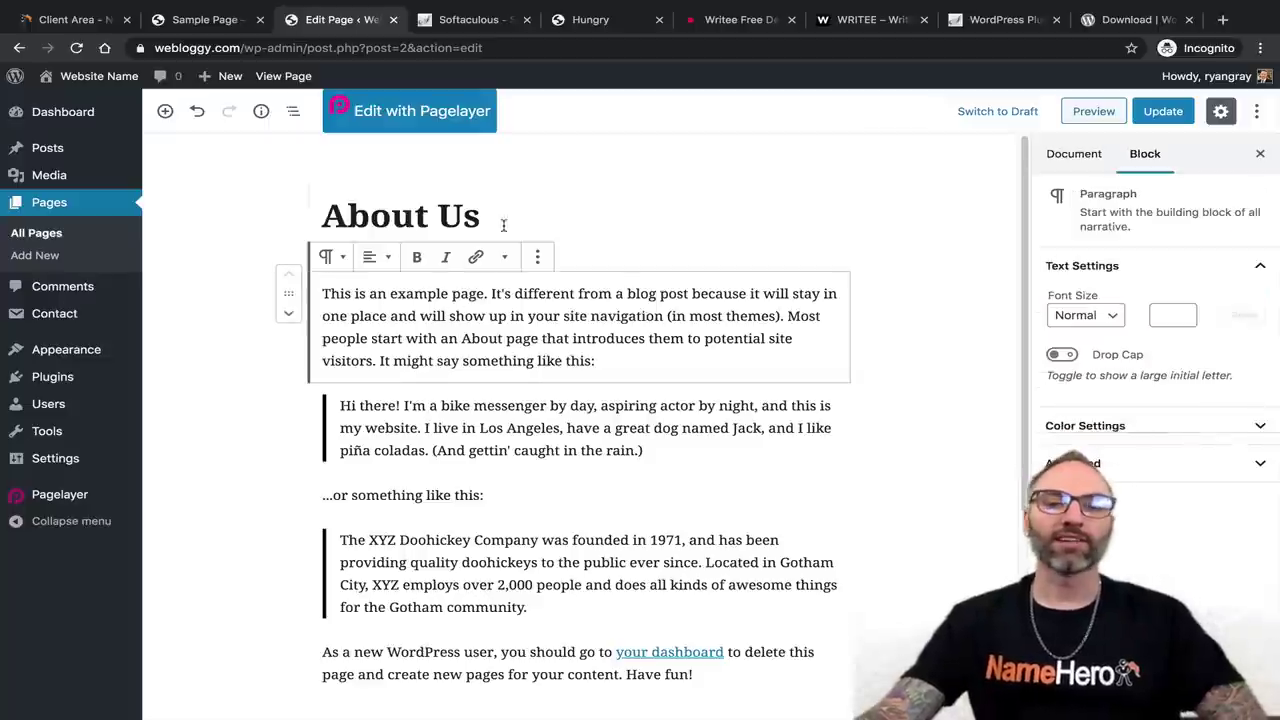
scroll(497, 460, "down", 3)
scroll(520, 471, "up", 3)
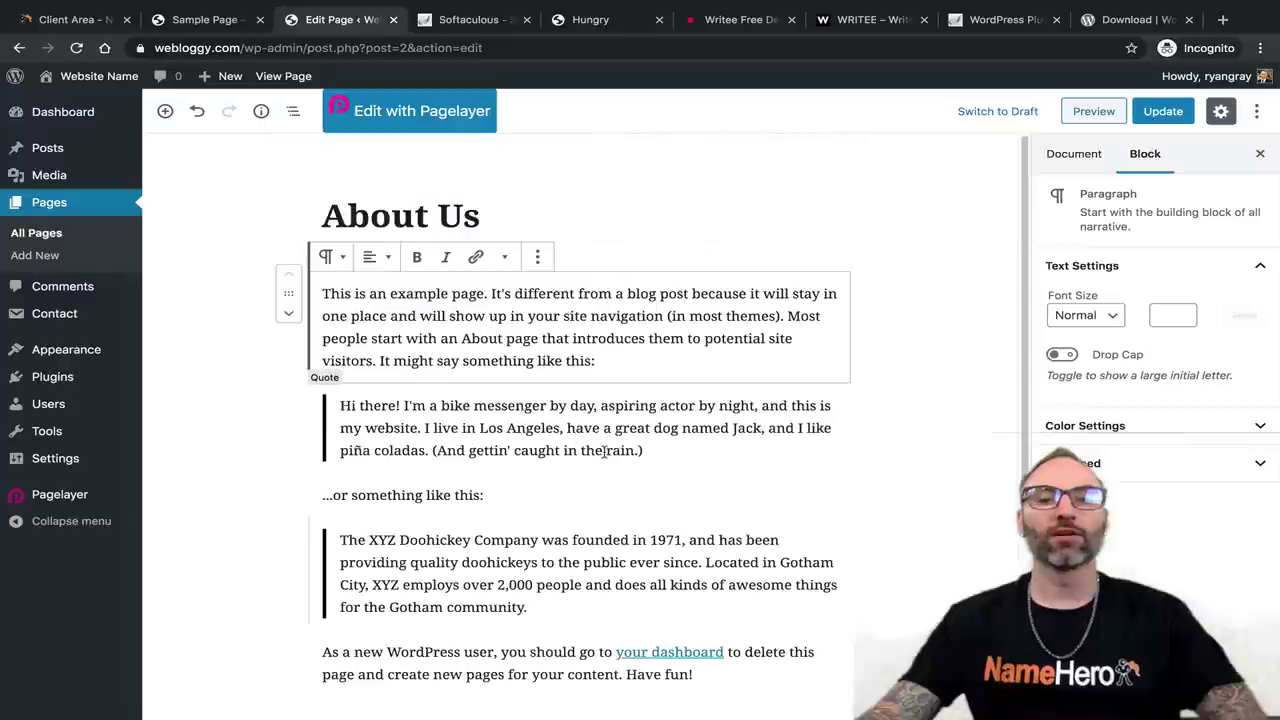
left_click(622, 367)
key("Return")
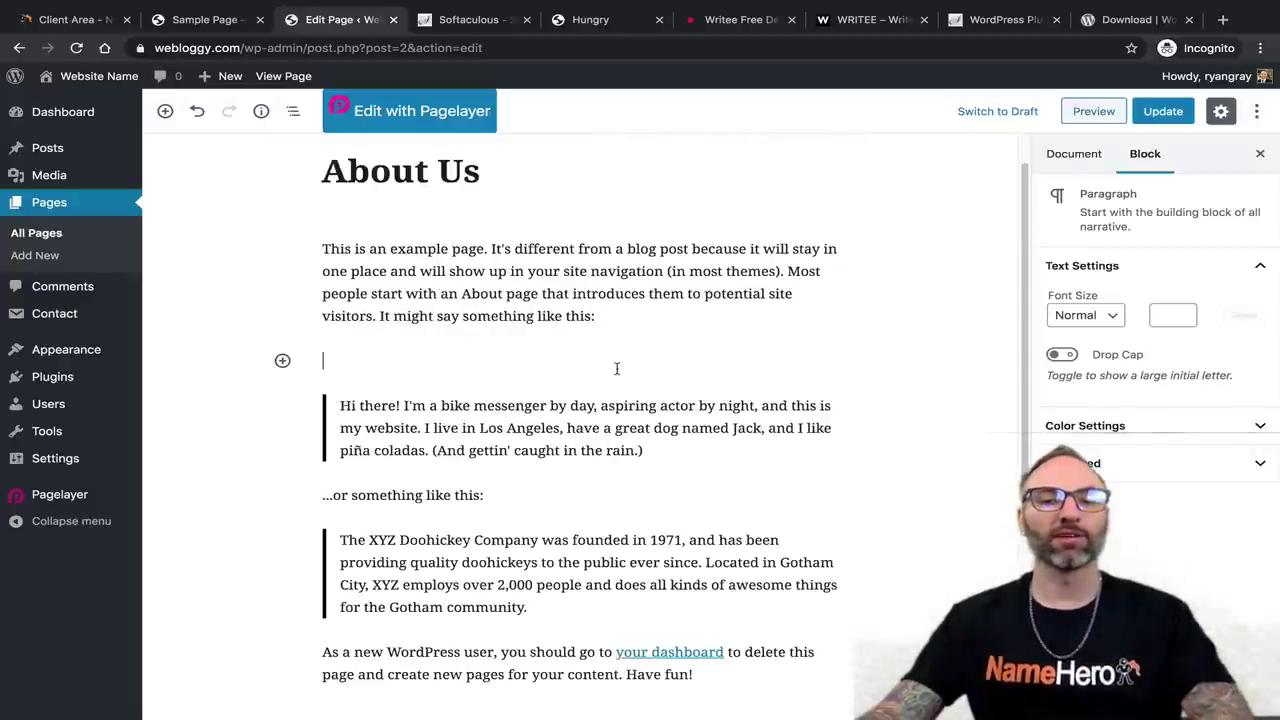
left_click(282, 362)
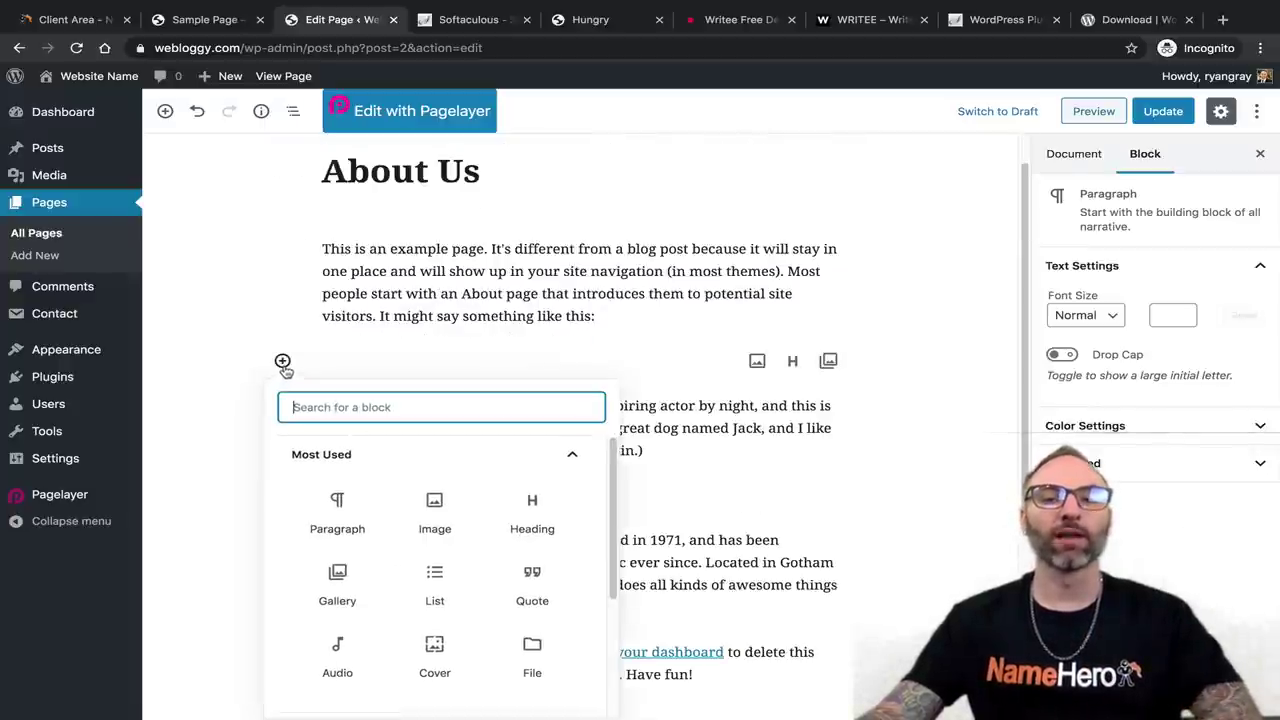
scroll(420, 510, "down", 2)
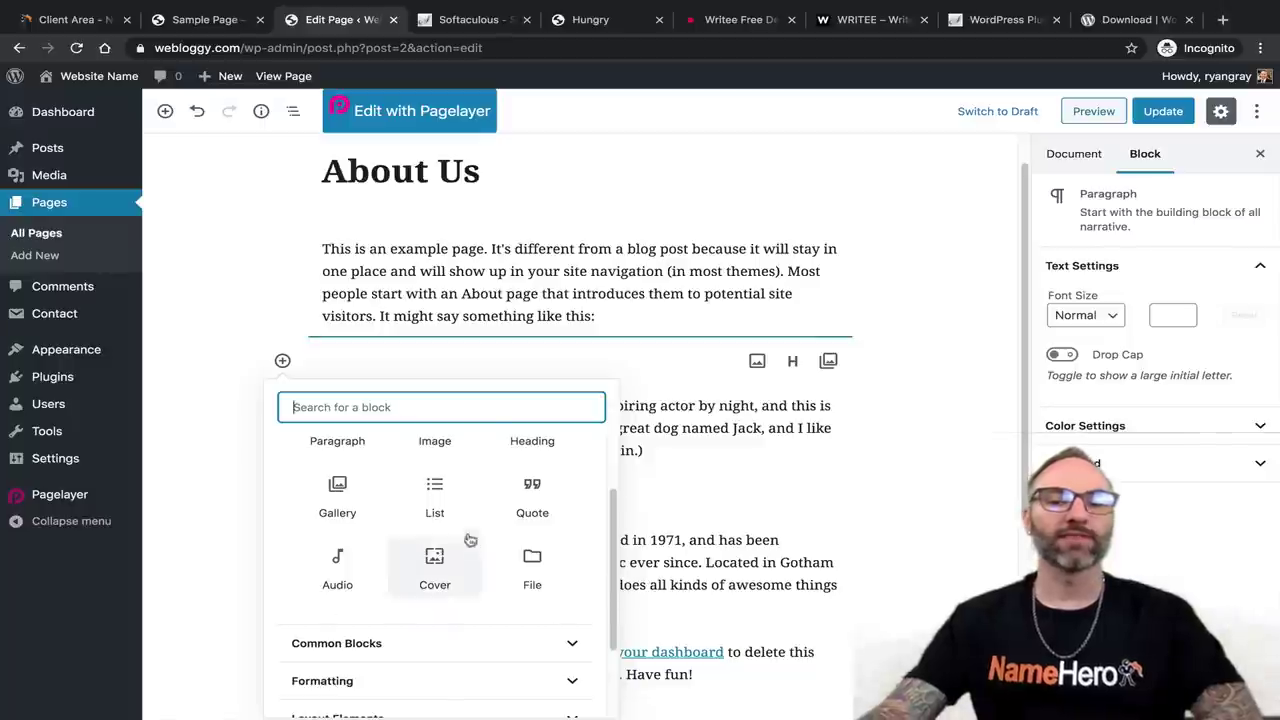
scroll(440, 600, "down", 2)
scroll(434, 600, "up", 4)
scroll(420, 542, "down", 4)
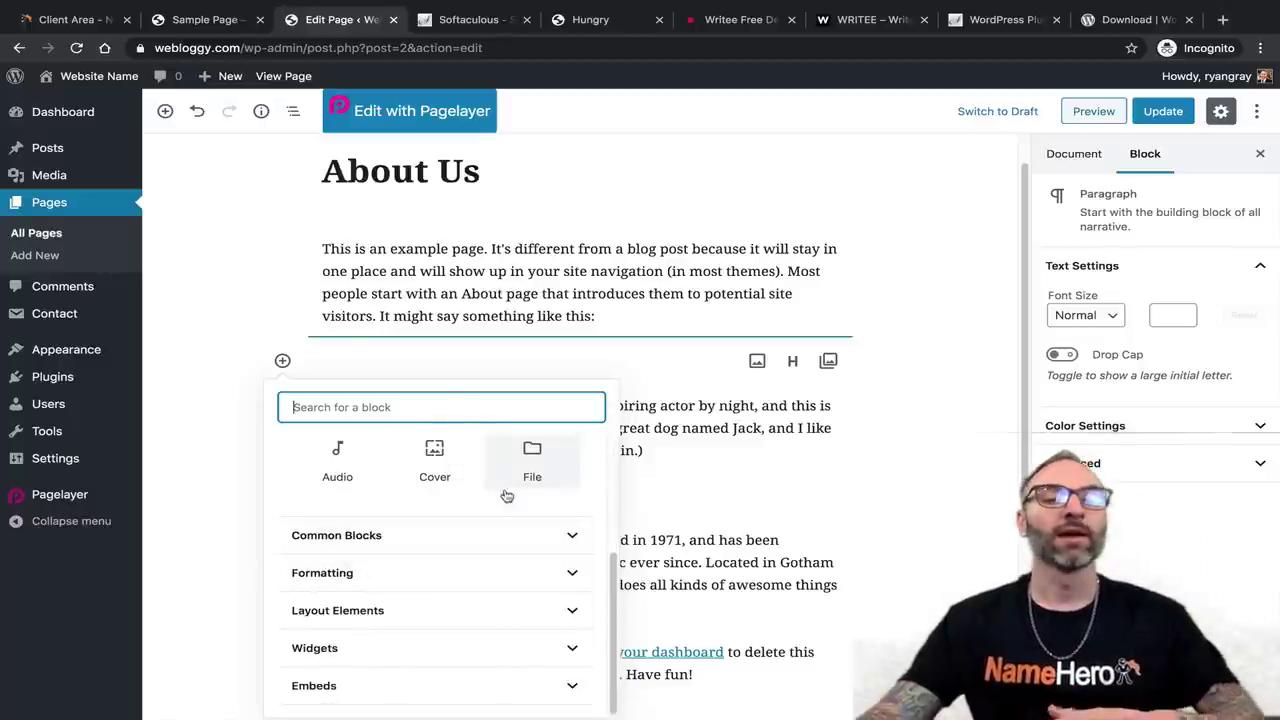
left_click(498, 268)
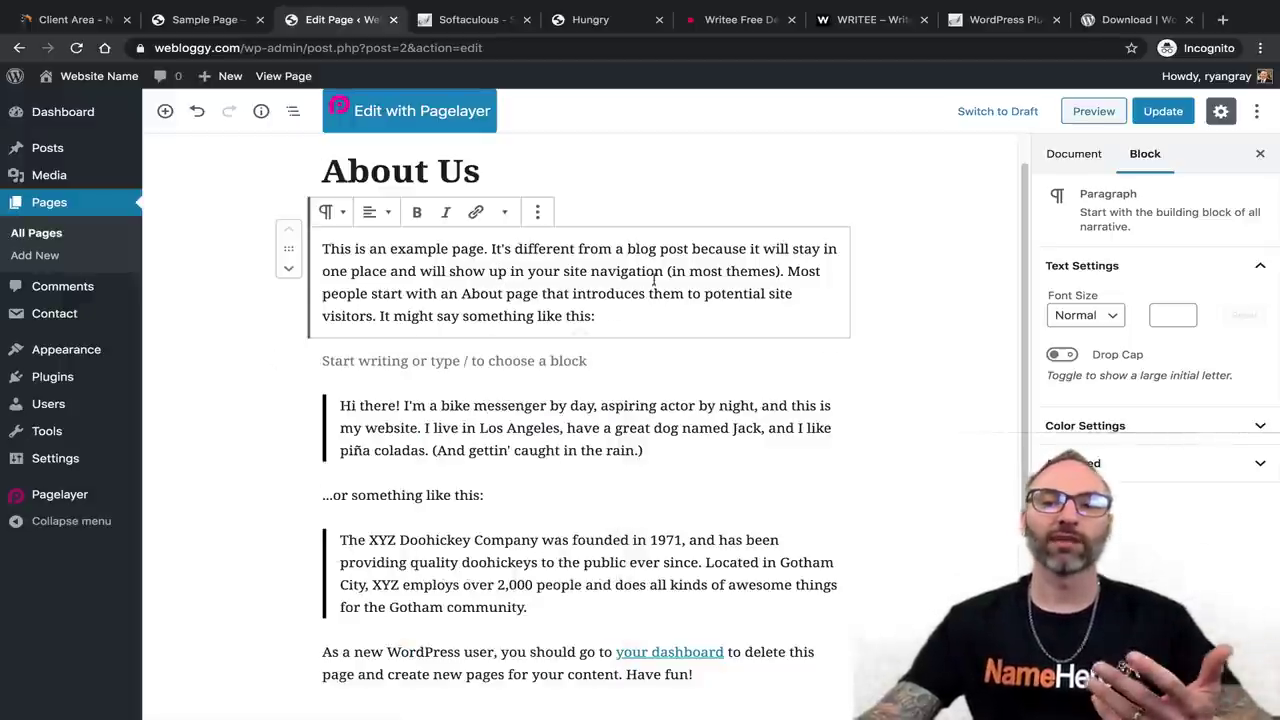
left_click(1163, 111)
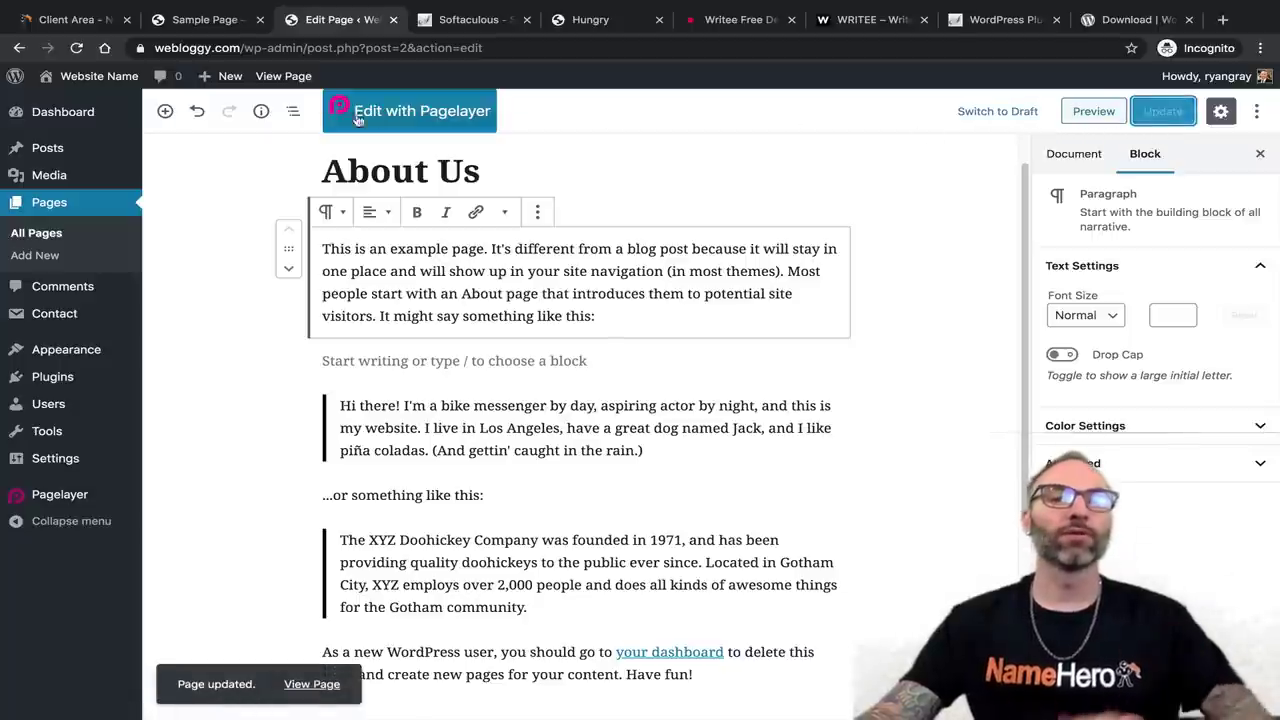
left_click(221, 29)
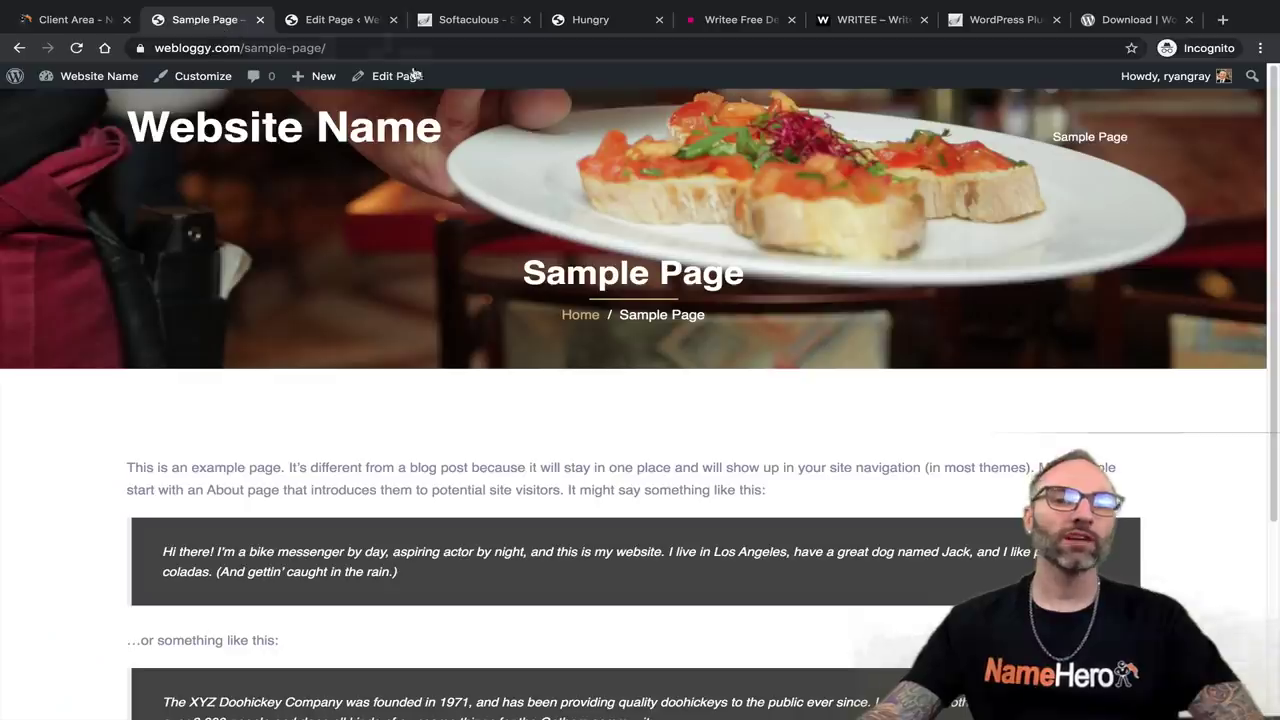
Reload the live page to confirm the About Us title, then open the Welcome to Hungry home page.
left_click(76, 47)
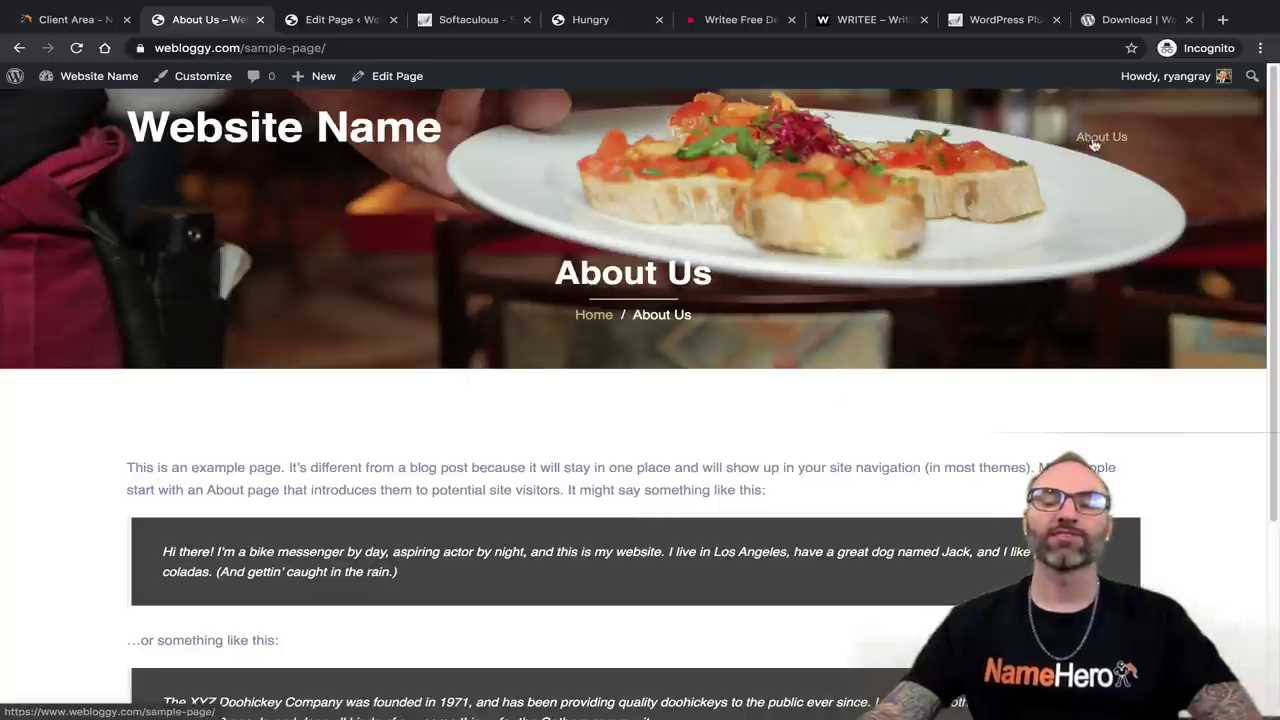
scroll(578, 338, "down", 3)
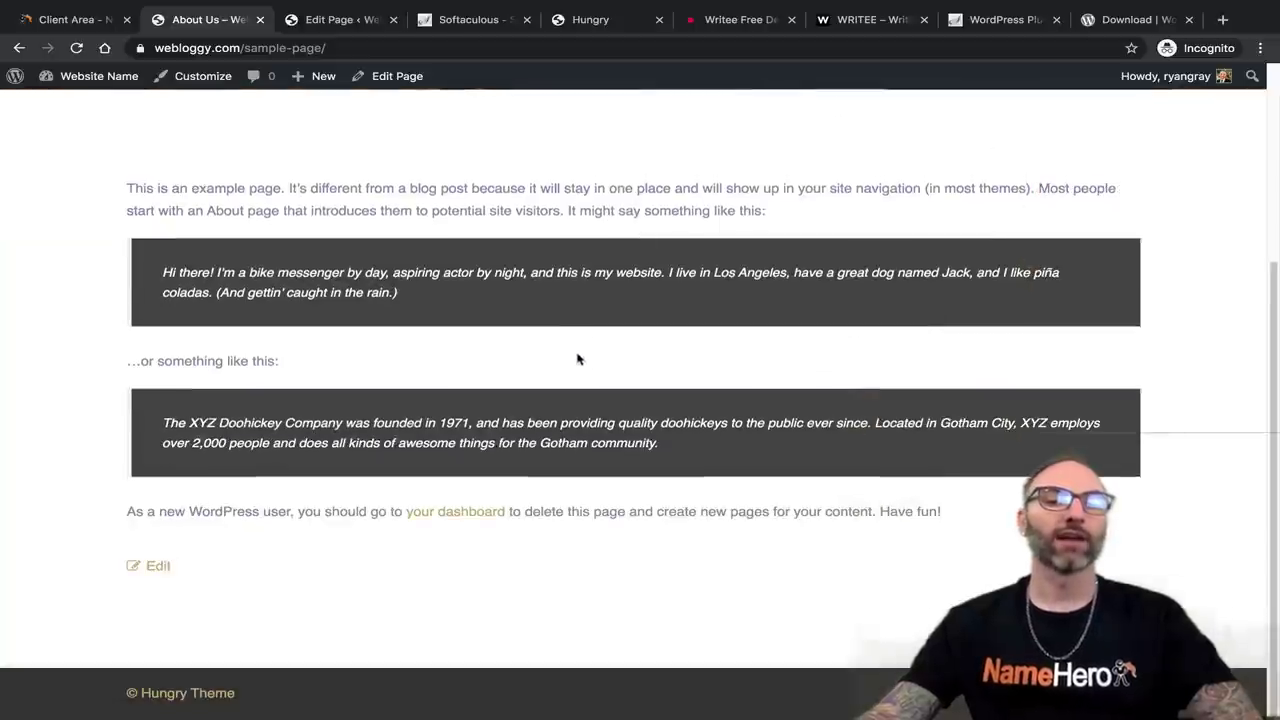
scroll(577, 357, "up", 3)
left_click(270, 150)
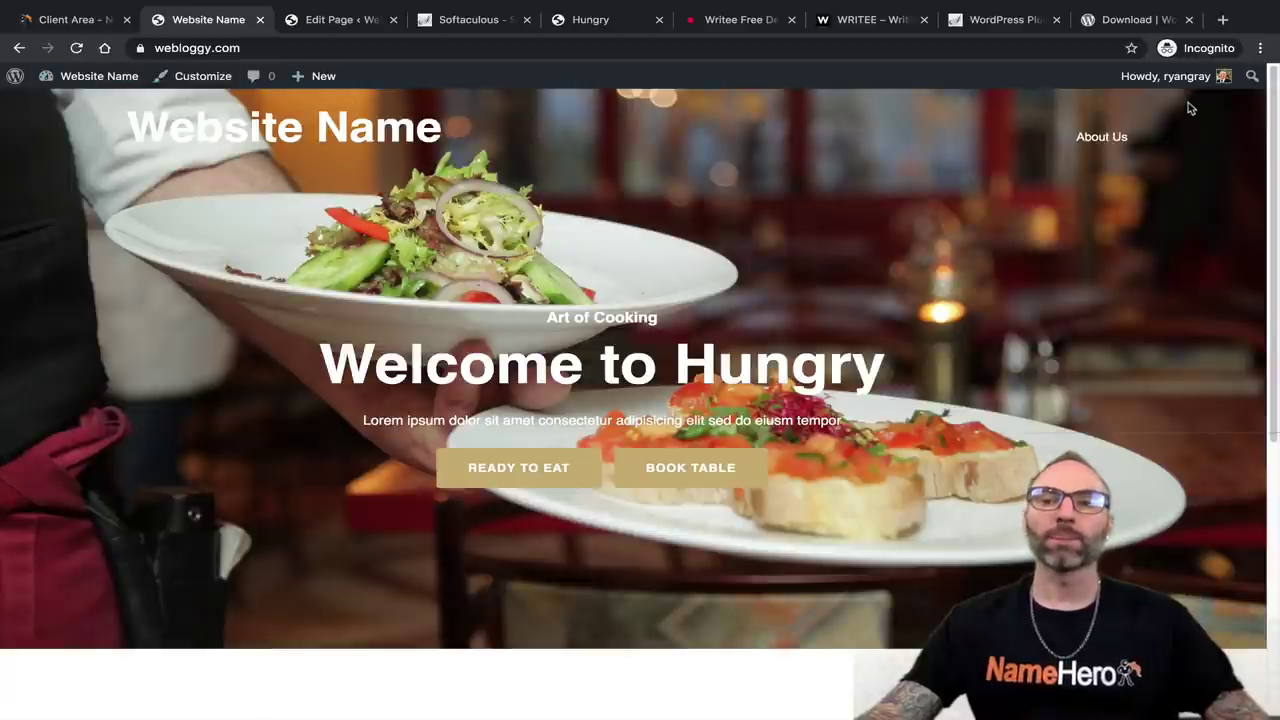
mouse_move(1195, 77)
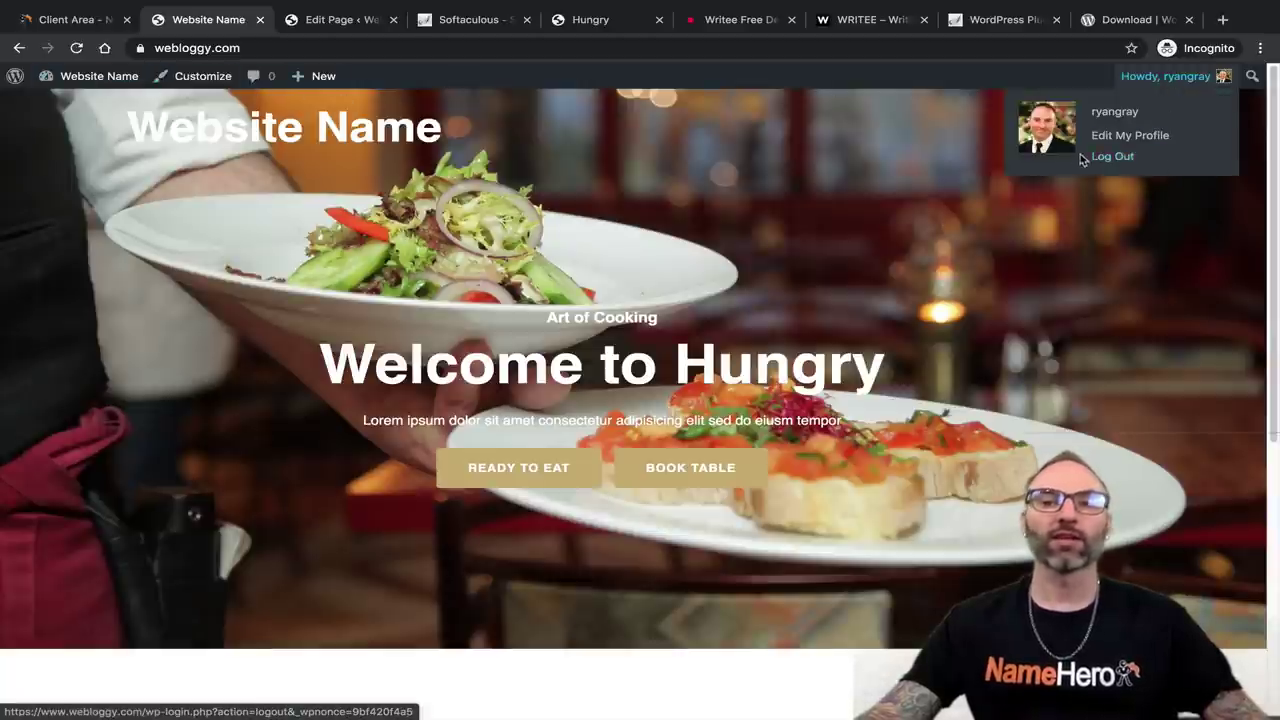
mouse_move(95, 77)
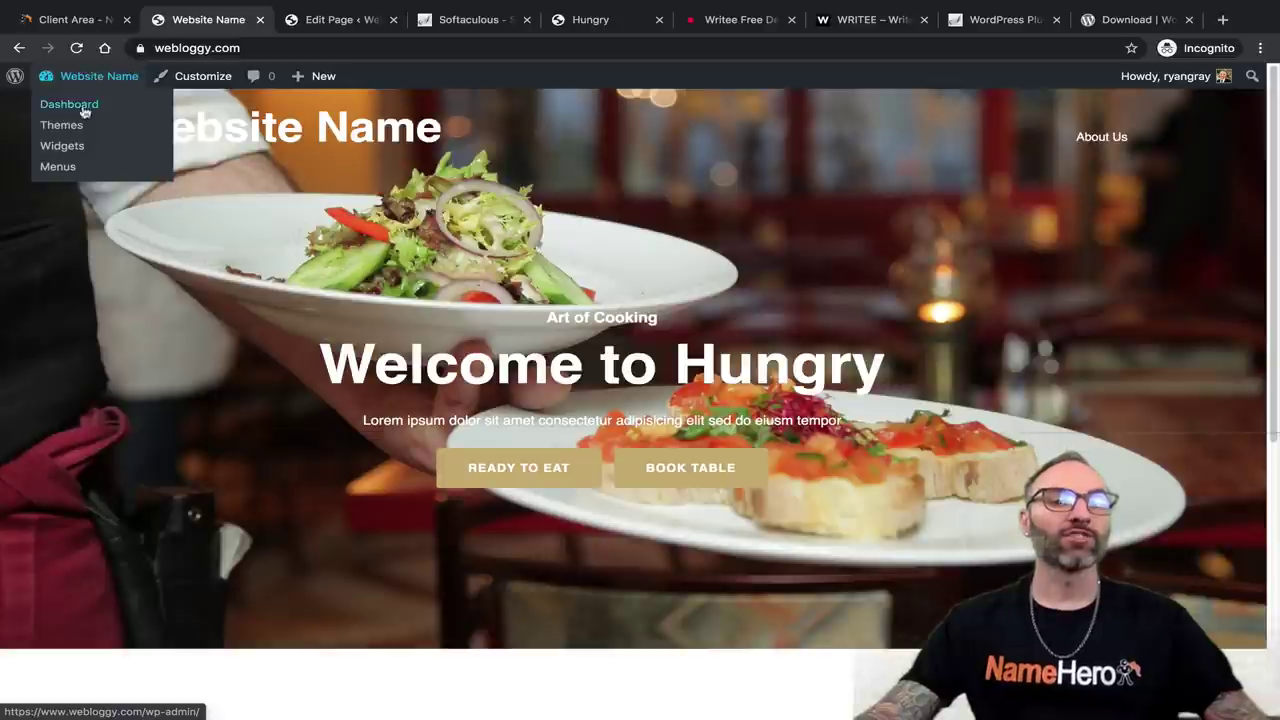
mouse_move(305, 78)
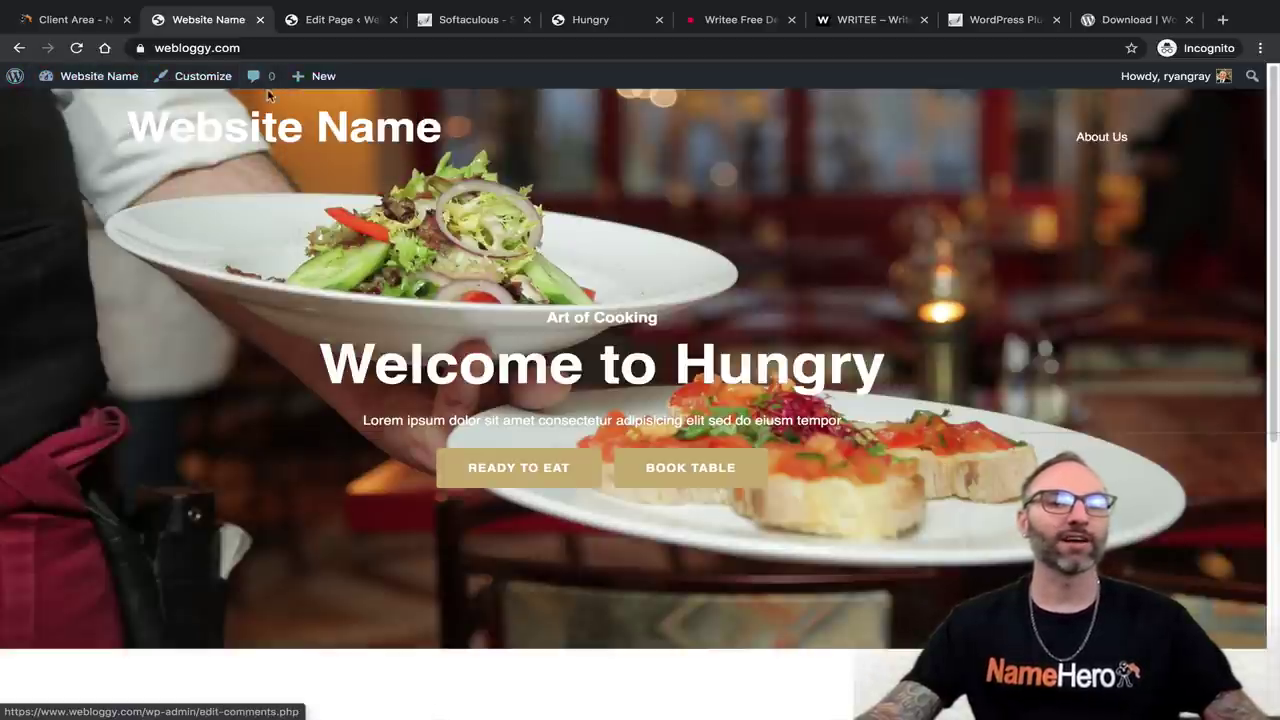
Return to the admin and open Plugins > Add New.
left_click(333, 19)
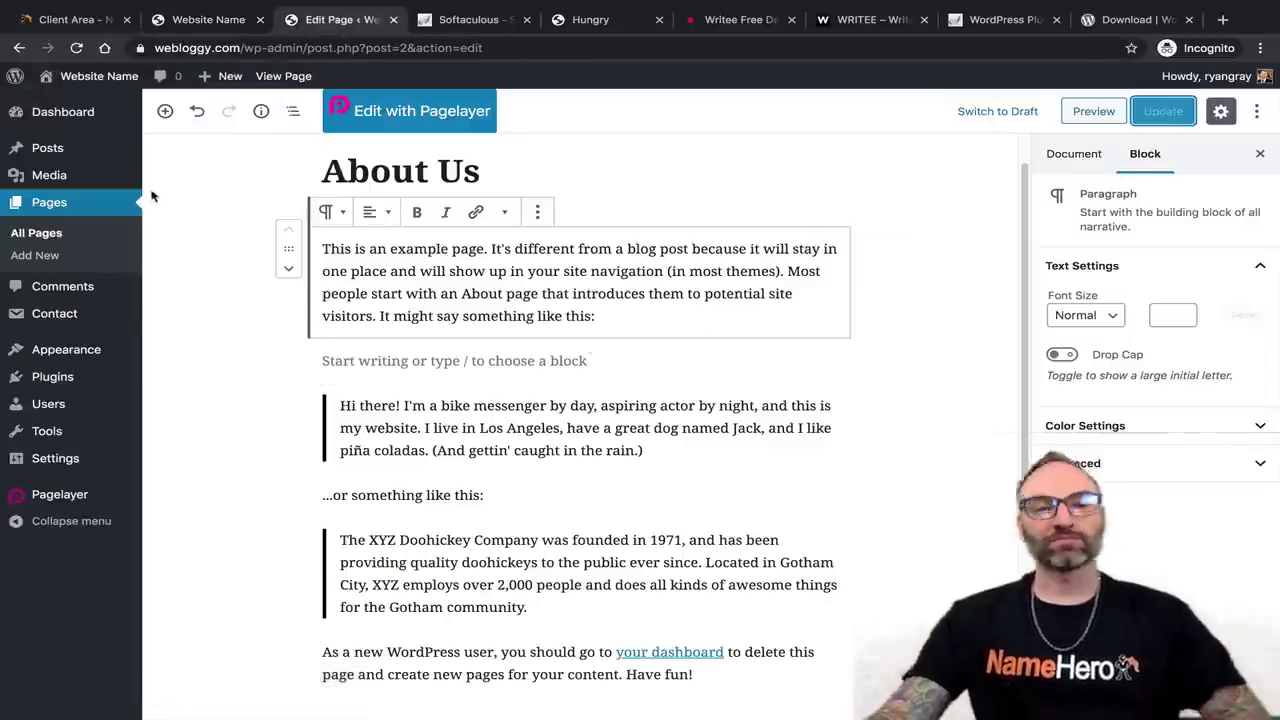
mouse_move(45, 360)
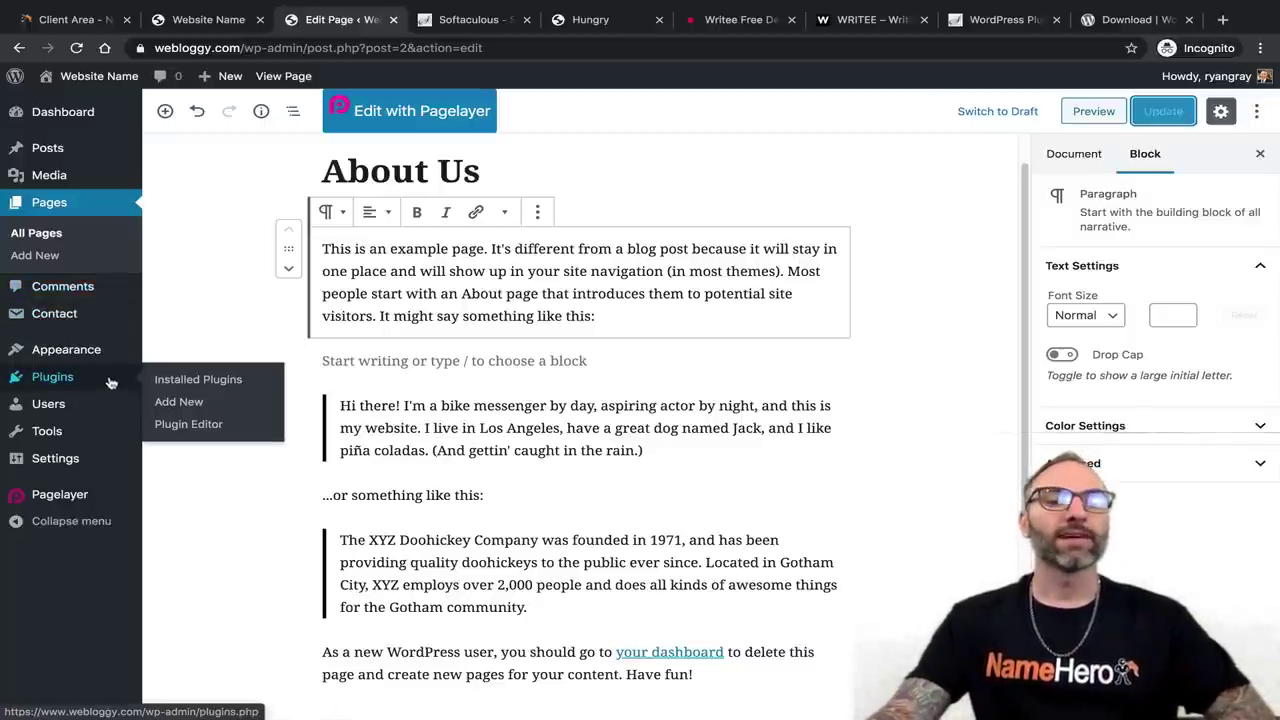
left_click(203, 404)
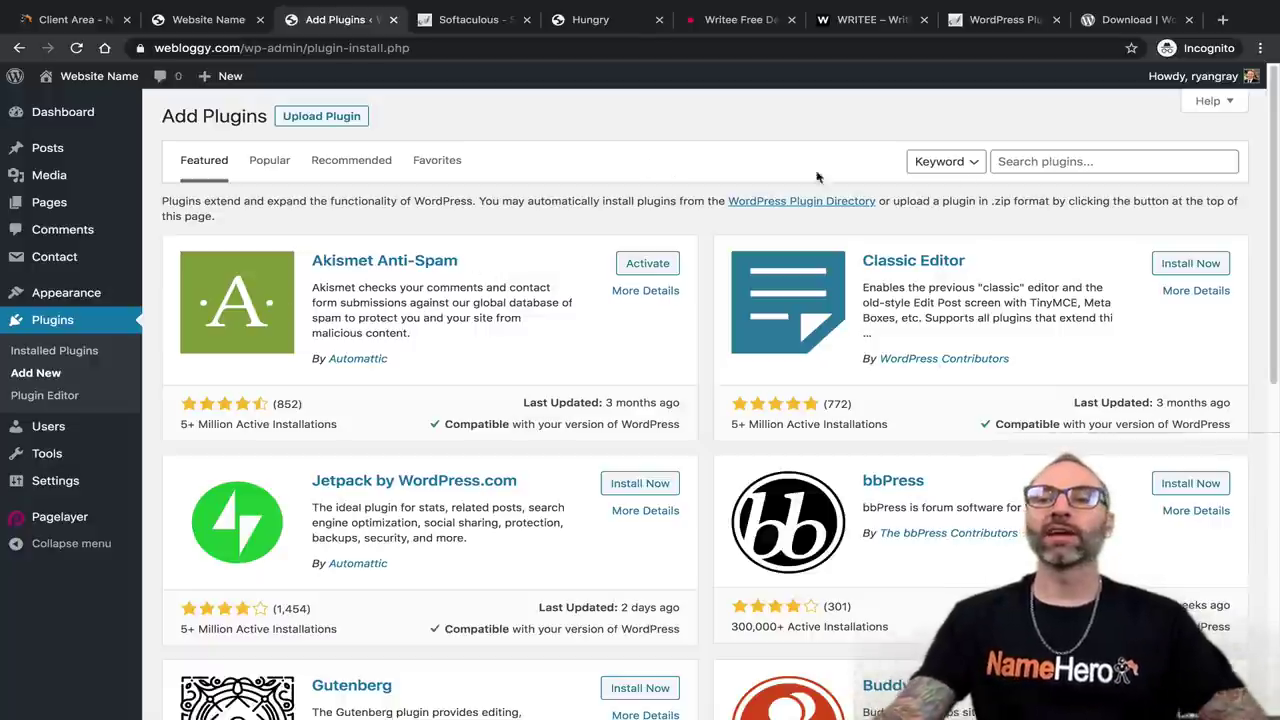
Search plugins for 'contact' and compare the Contact Form 7 and WPForms installation counts.
left_click(1062, 165)
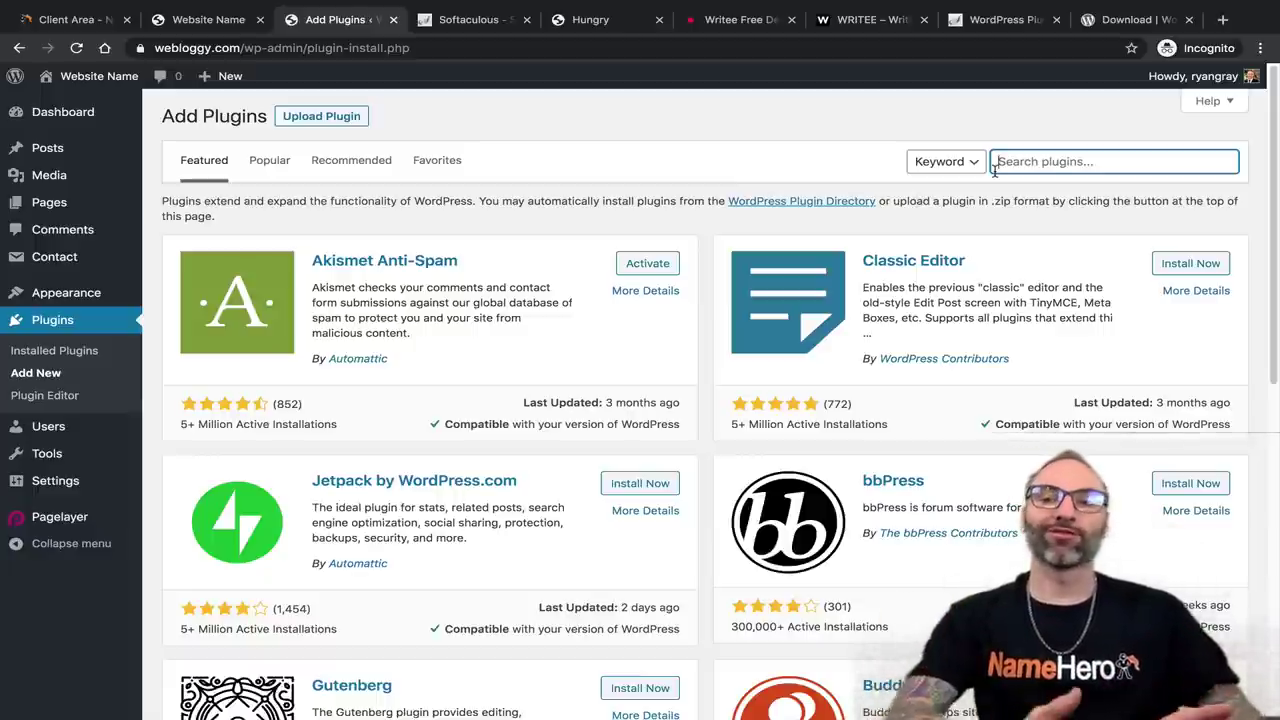
type("contact")
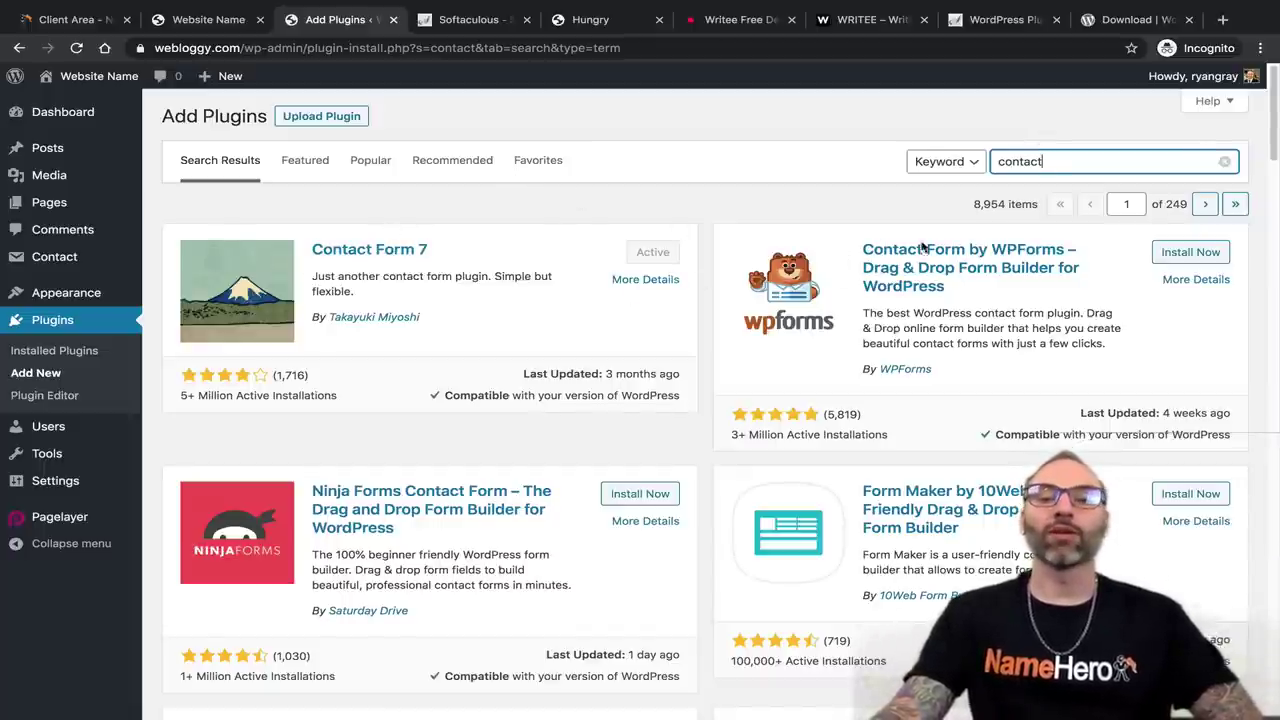
scroll(851, 371, "down", 1)
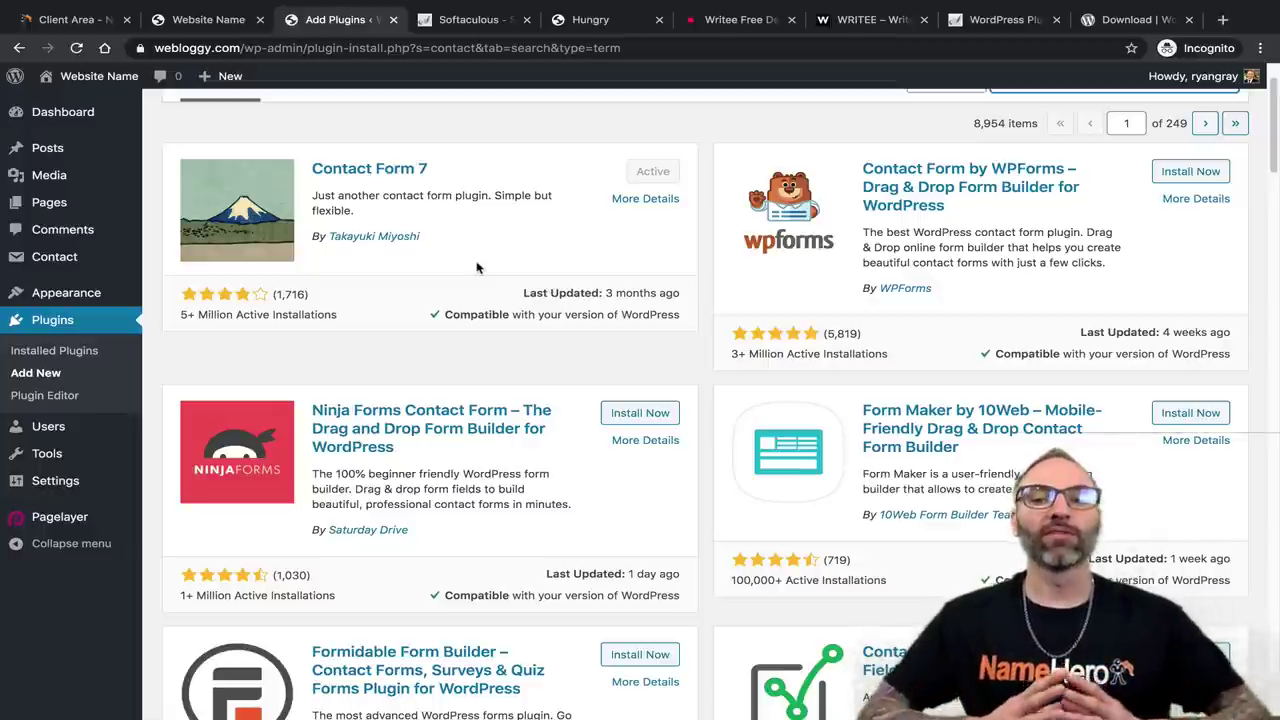
scroll(486, 331, "up", 1)
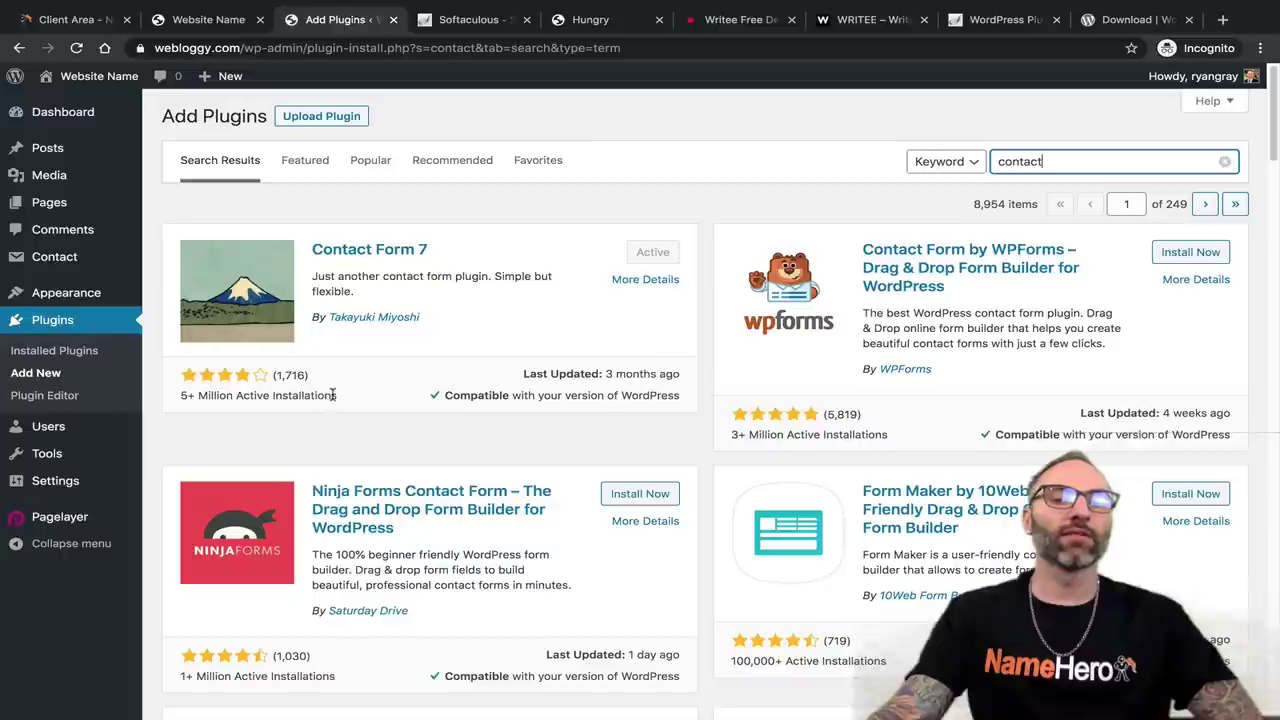
left_click_drag(337, 395, 335, 397)
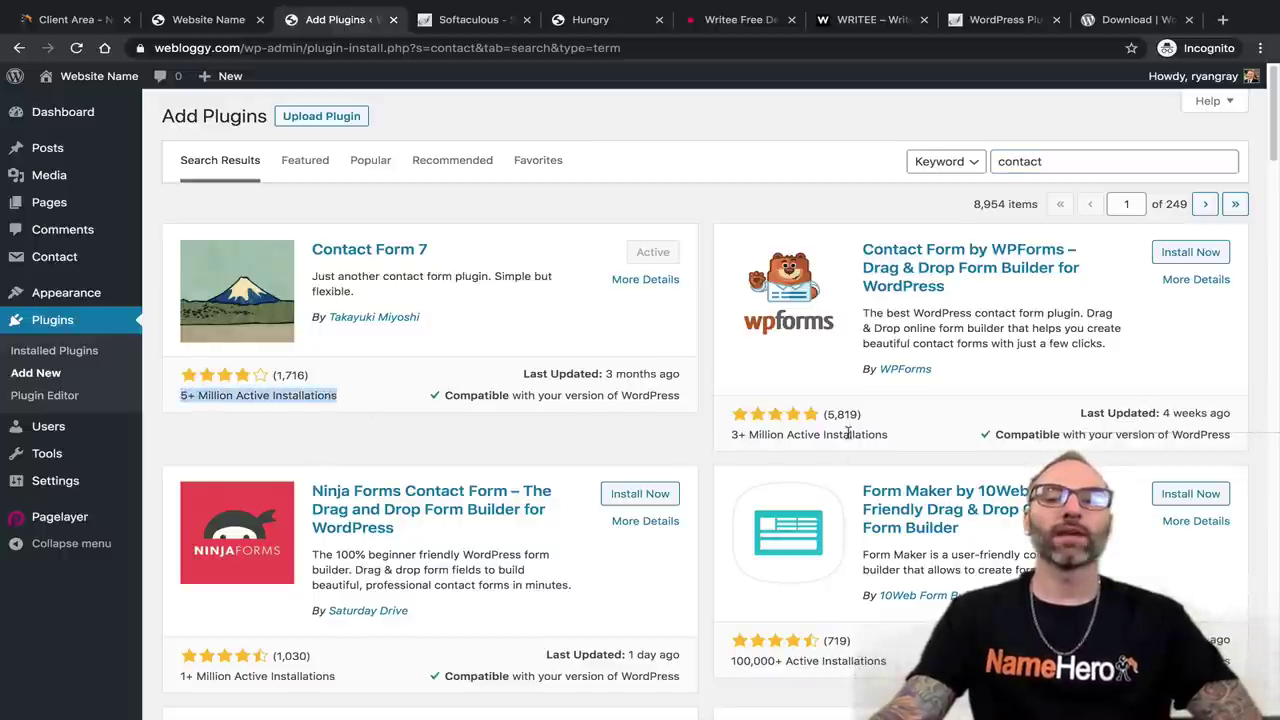
left_click_drag(822, 416, 809, 431)
scroll(809, 431, "down", 1)
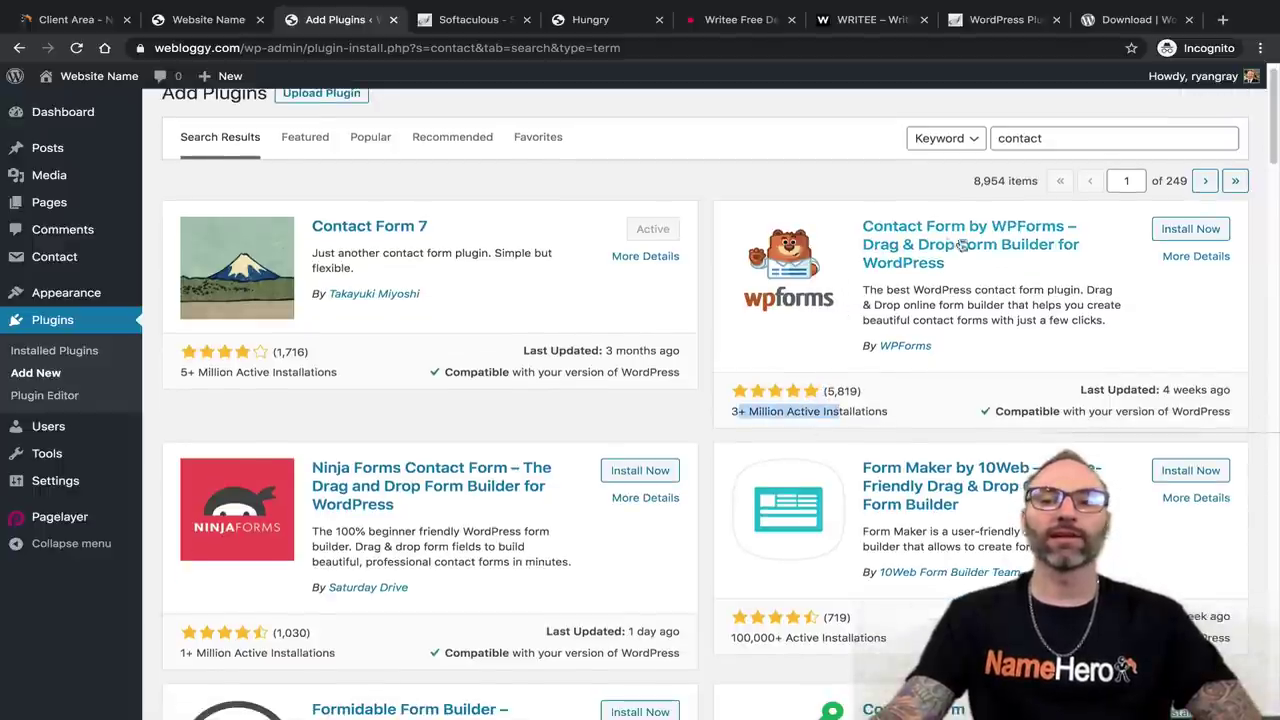
Highlight WPForms' 5,819 ratings and installation count, then scroll through the contact plugin results.
left_click(835, 393)
left_click_drag(822, 391, 858, 392)
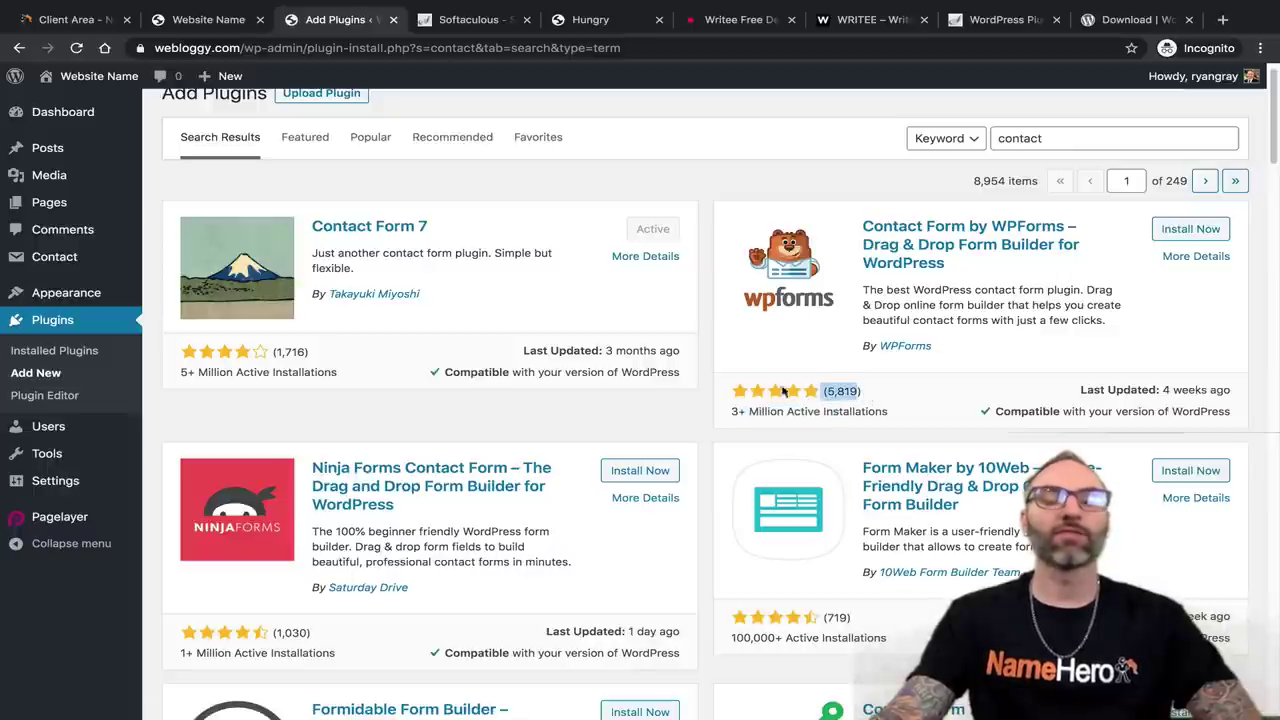
left_click_drag(733, 411, 808, 411)
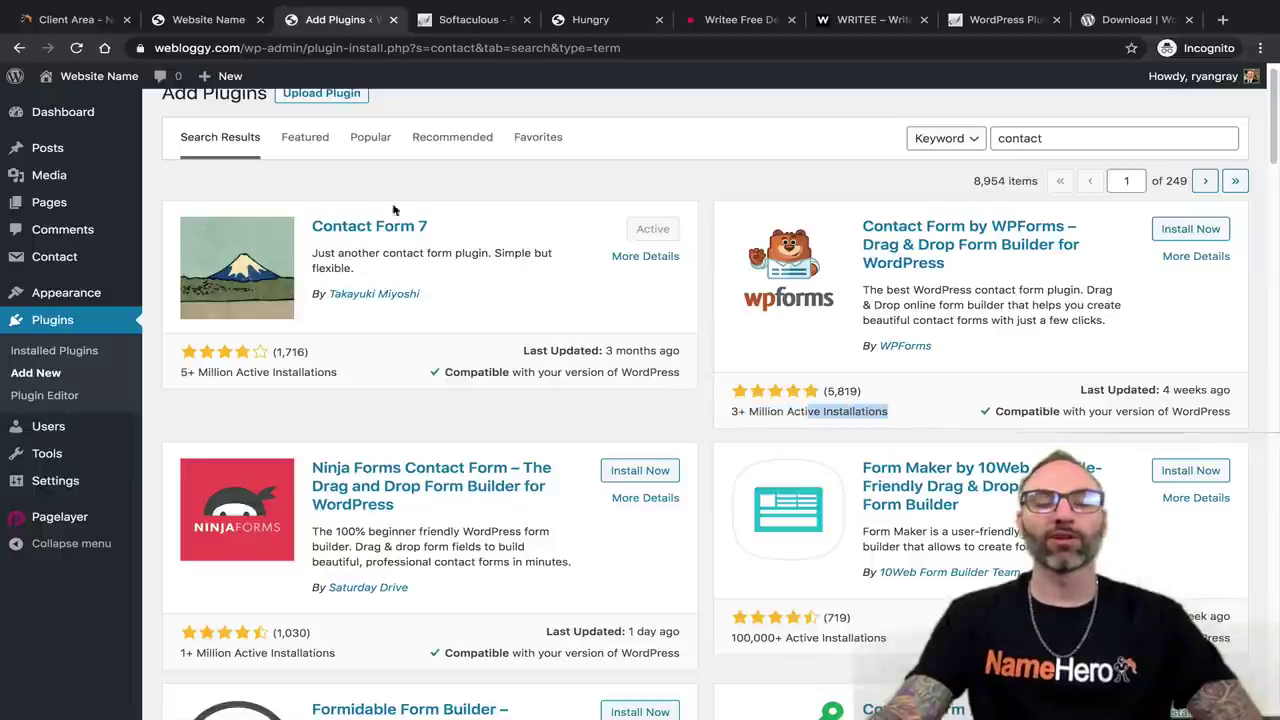
scroll(522, 263, "down", 6)
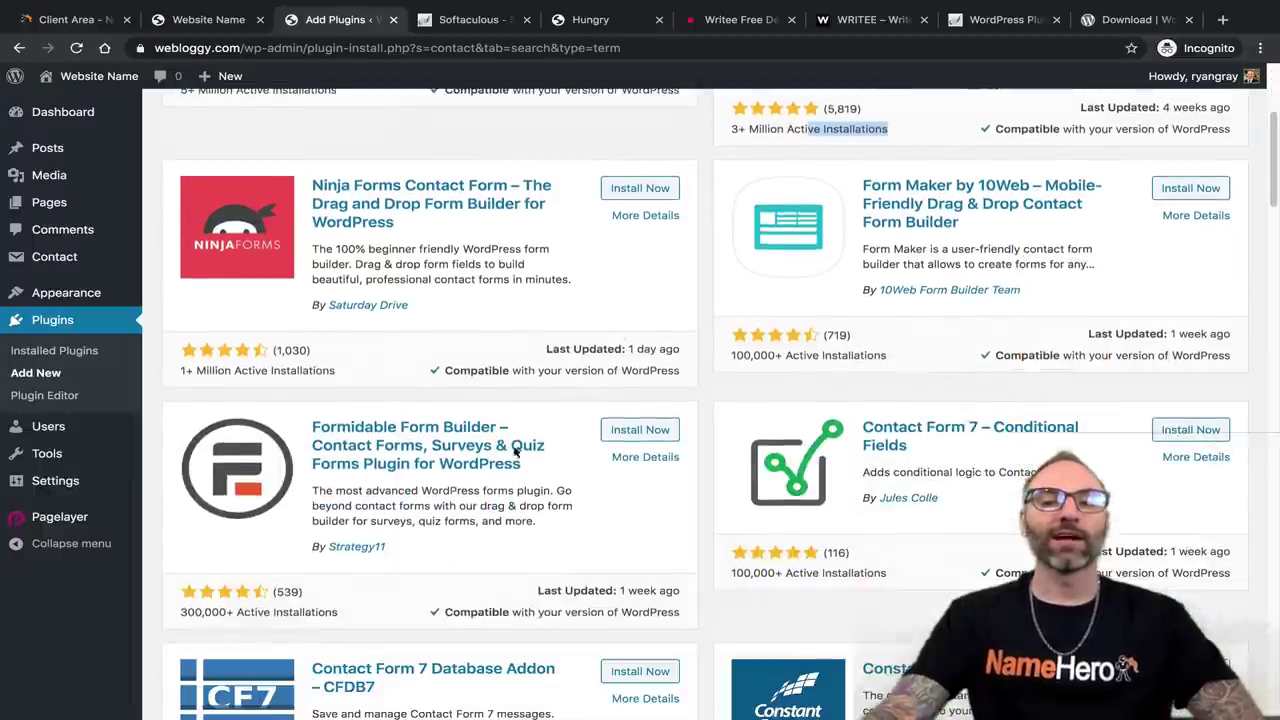
scroll(460, 484, "down", 15)
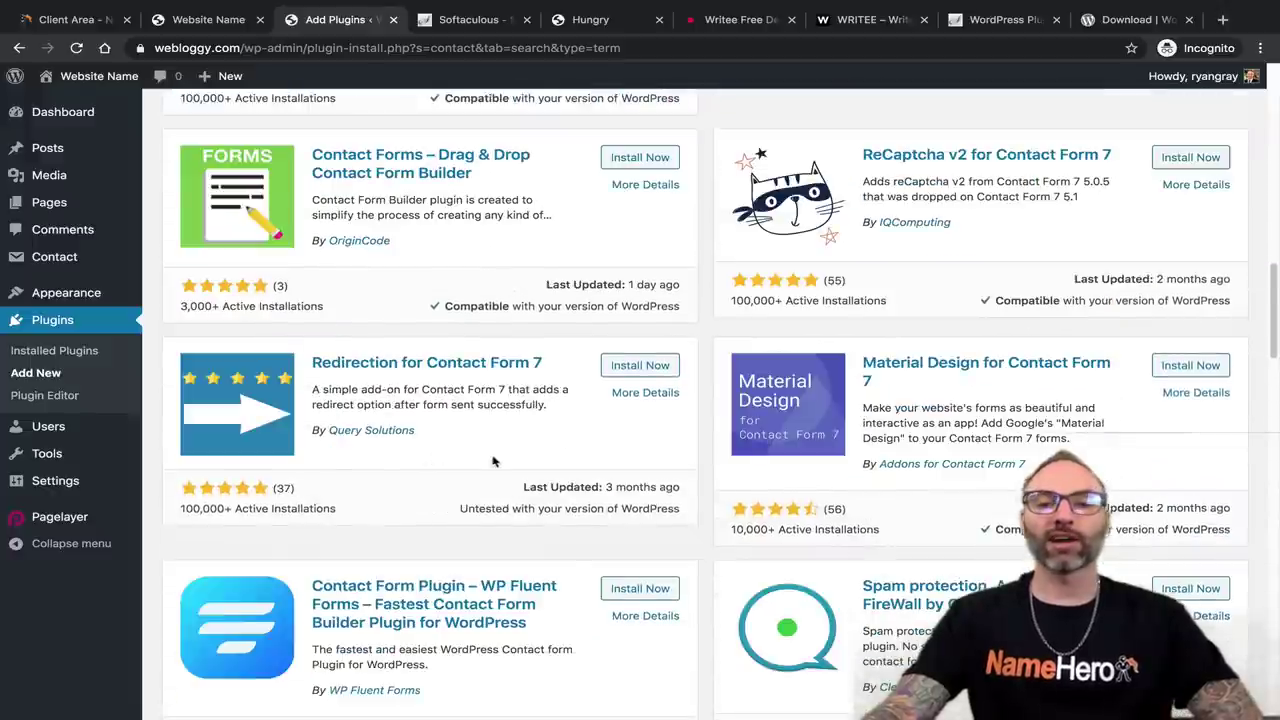
scroll(408, 480, "down", 15)
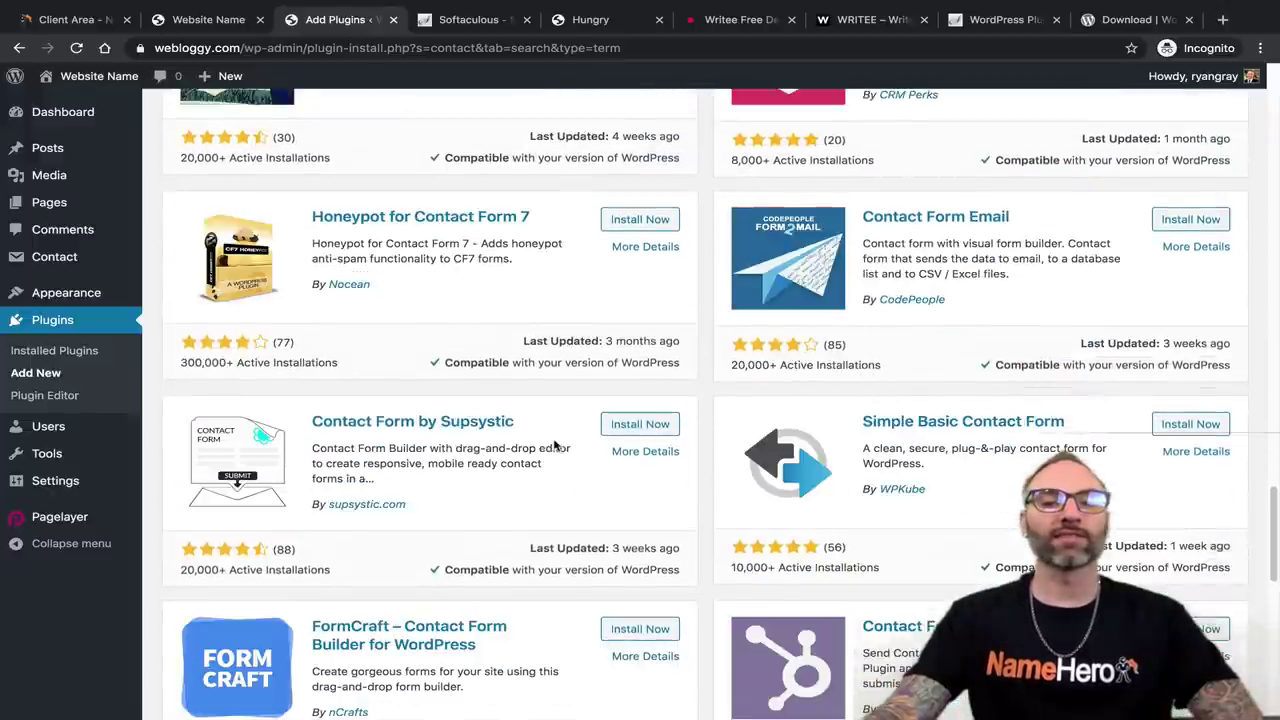
scroll(600, 445, "down", 4)
scroll(620, 450, "up", 4)
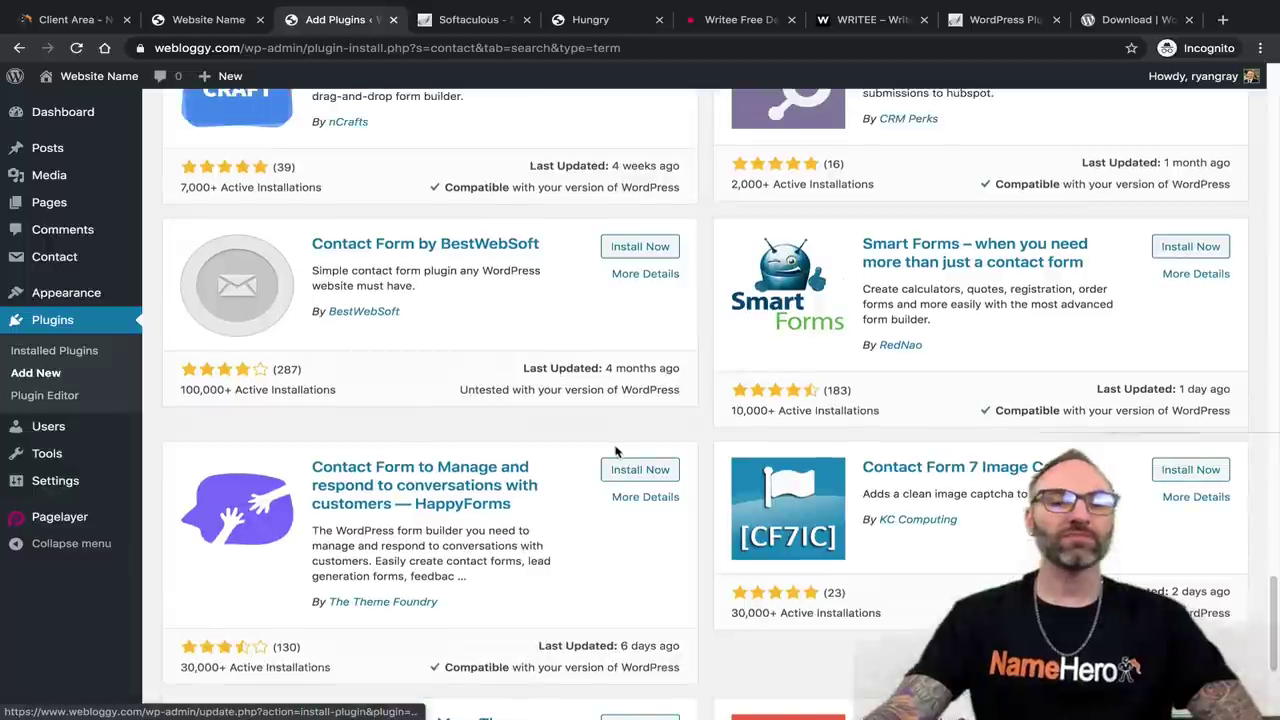
scroll(613, 455, "down", 1)
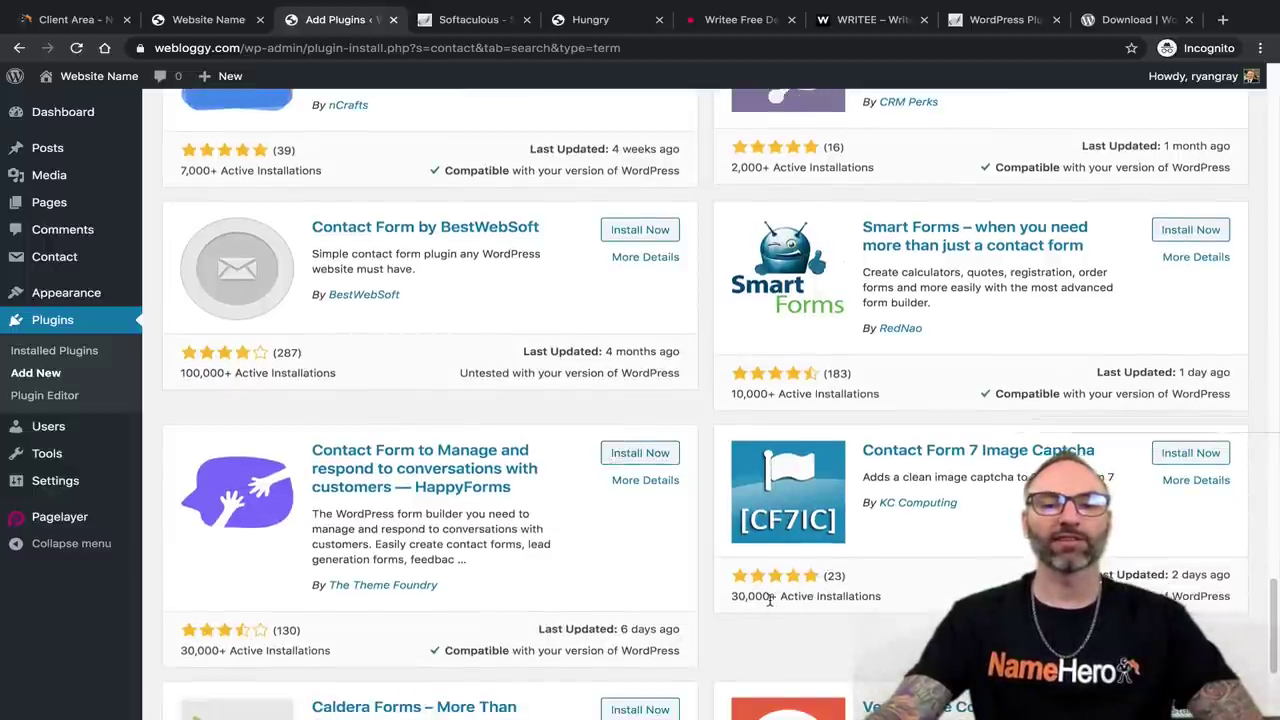
scroll(769, 598, "up", 3)
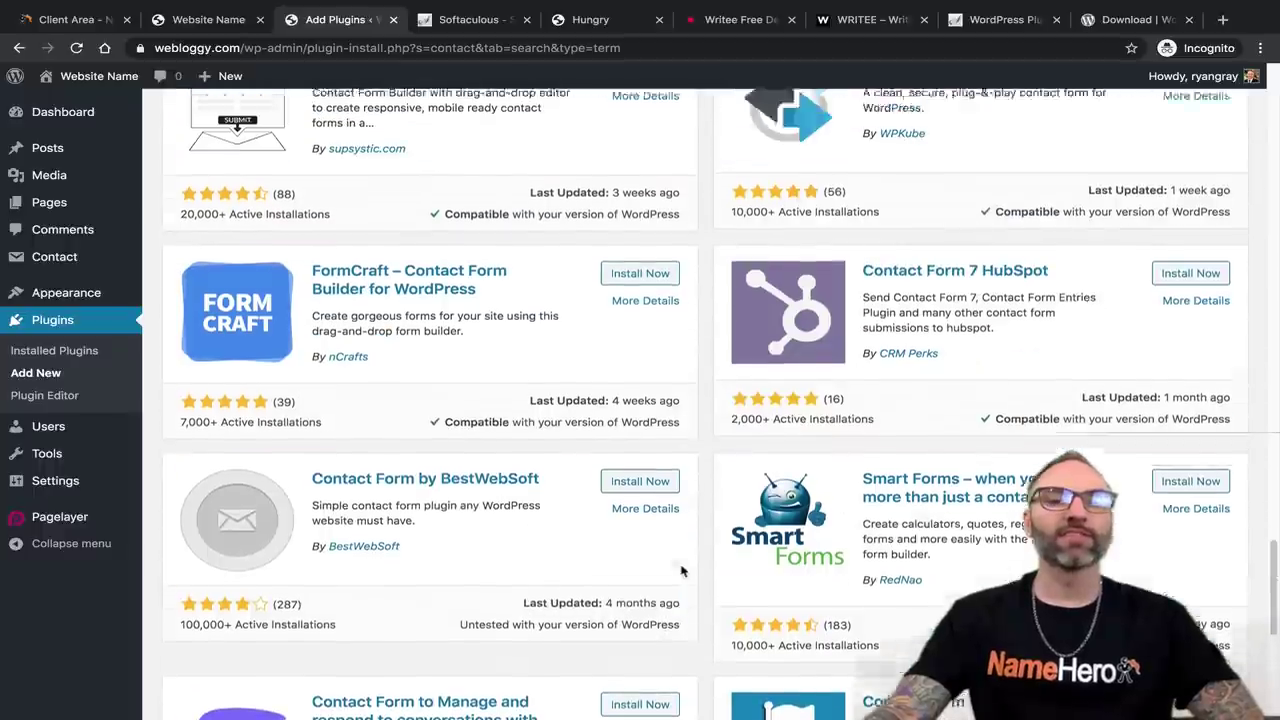
scroll(681, 571, "up", 12)
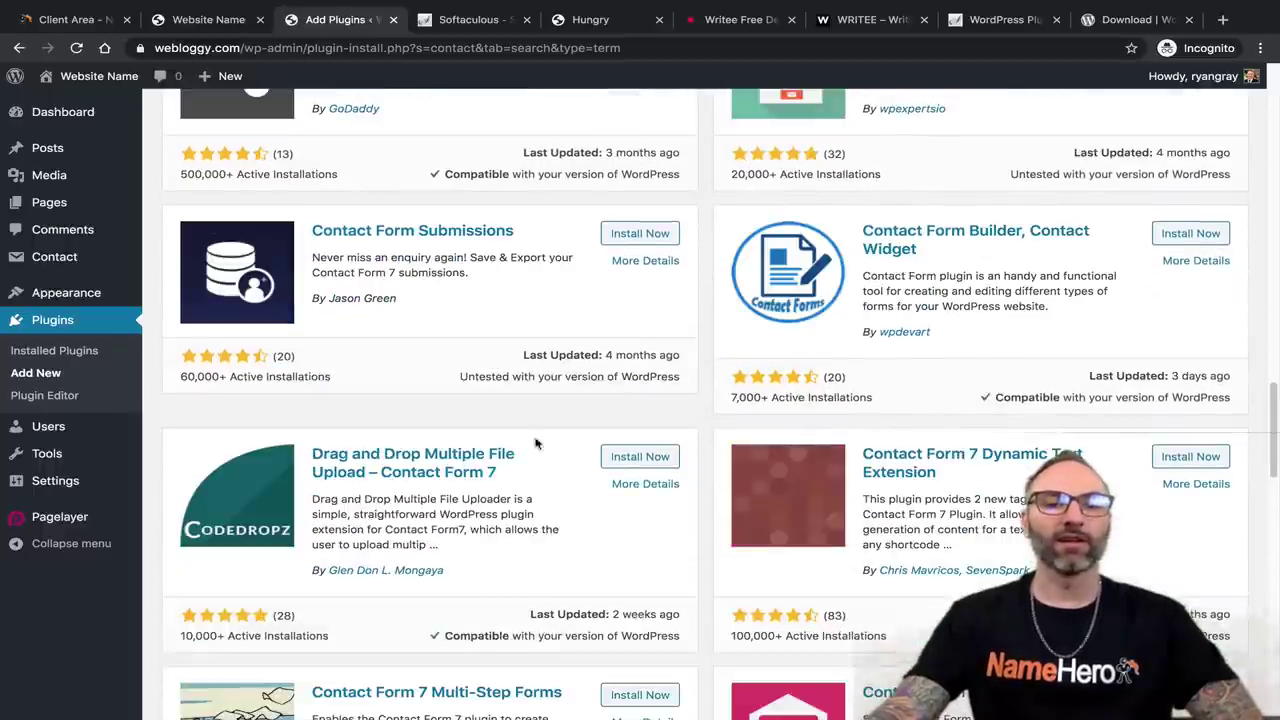
scroll(535, 443, "up", 12)
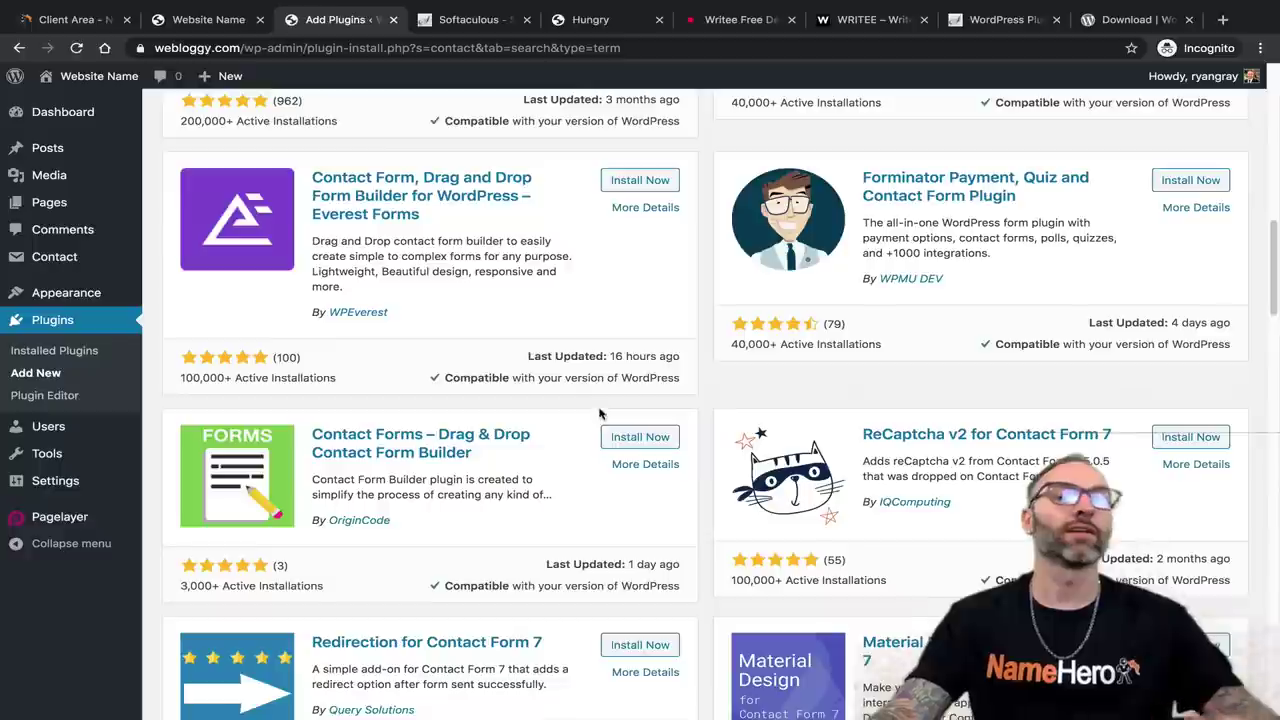
scroll(600, 413, "up", 10)
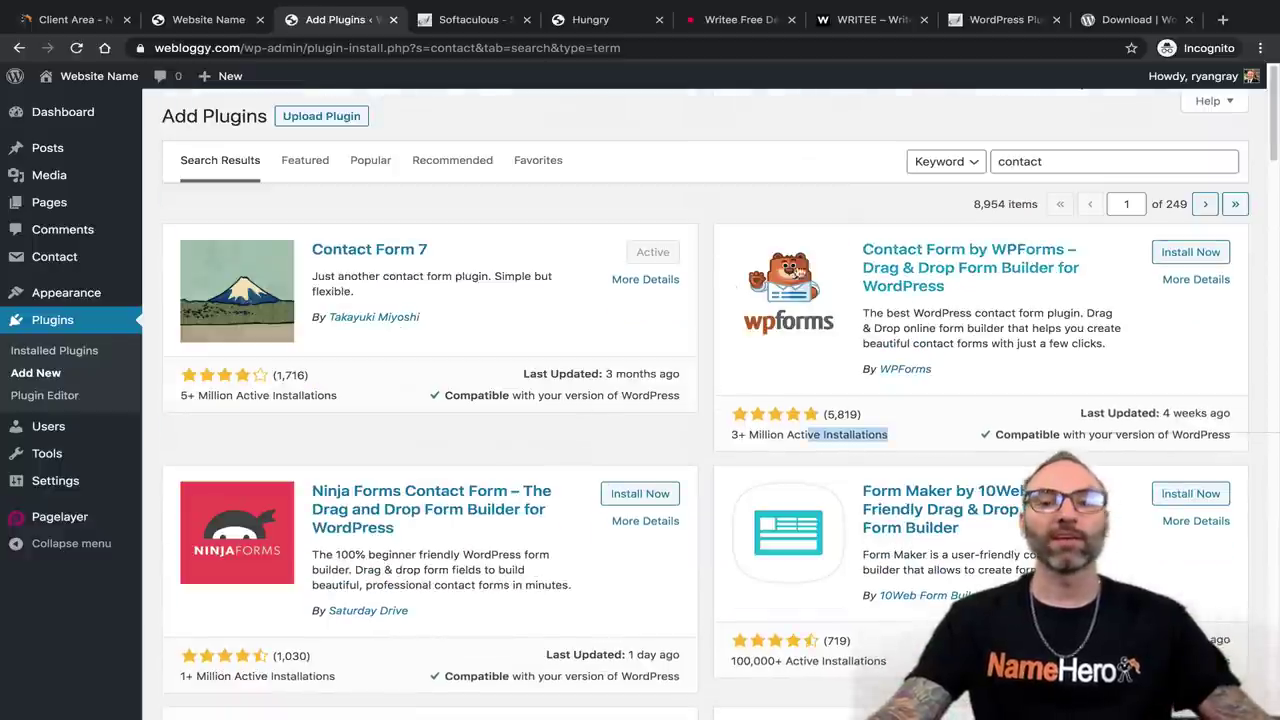
Advance to page 3 of the contact plugin results and start a new search for 'sale'.
left_click(1205, 205)
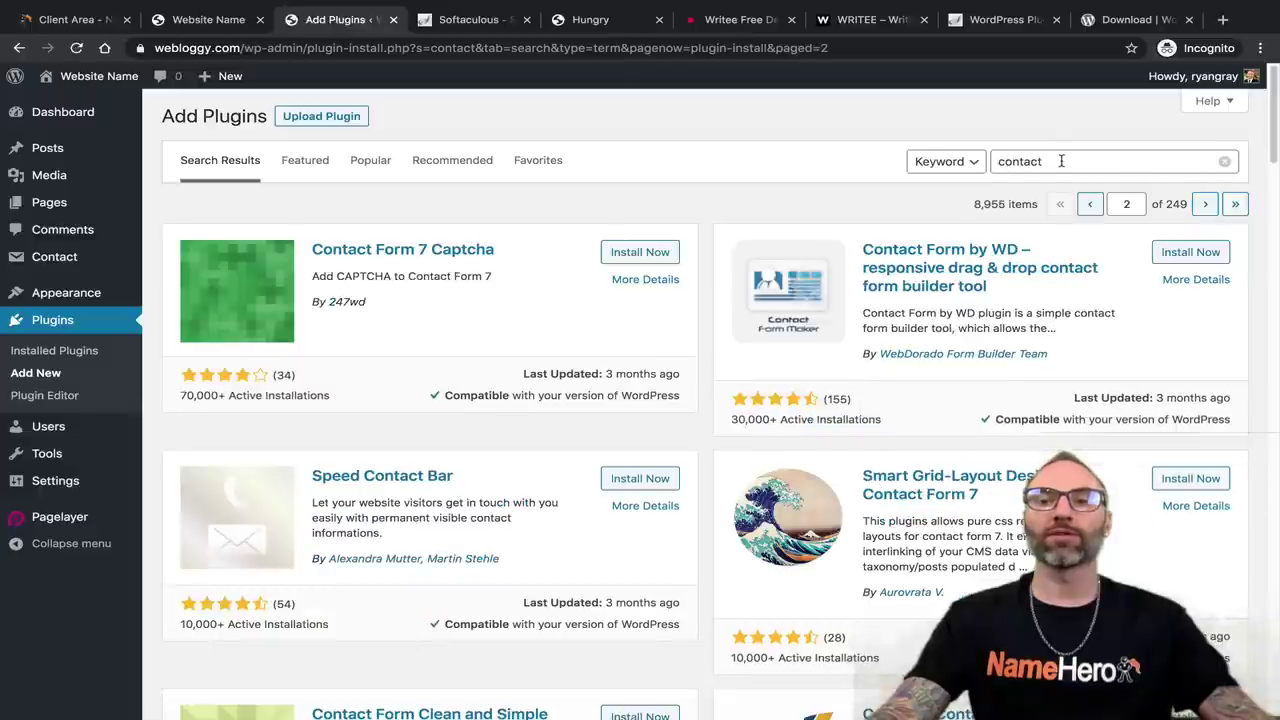
left_click_drag(1060, 161, 870, 166)
left_click(1205, 204)
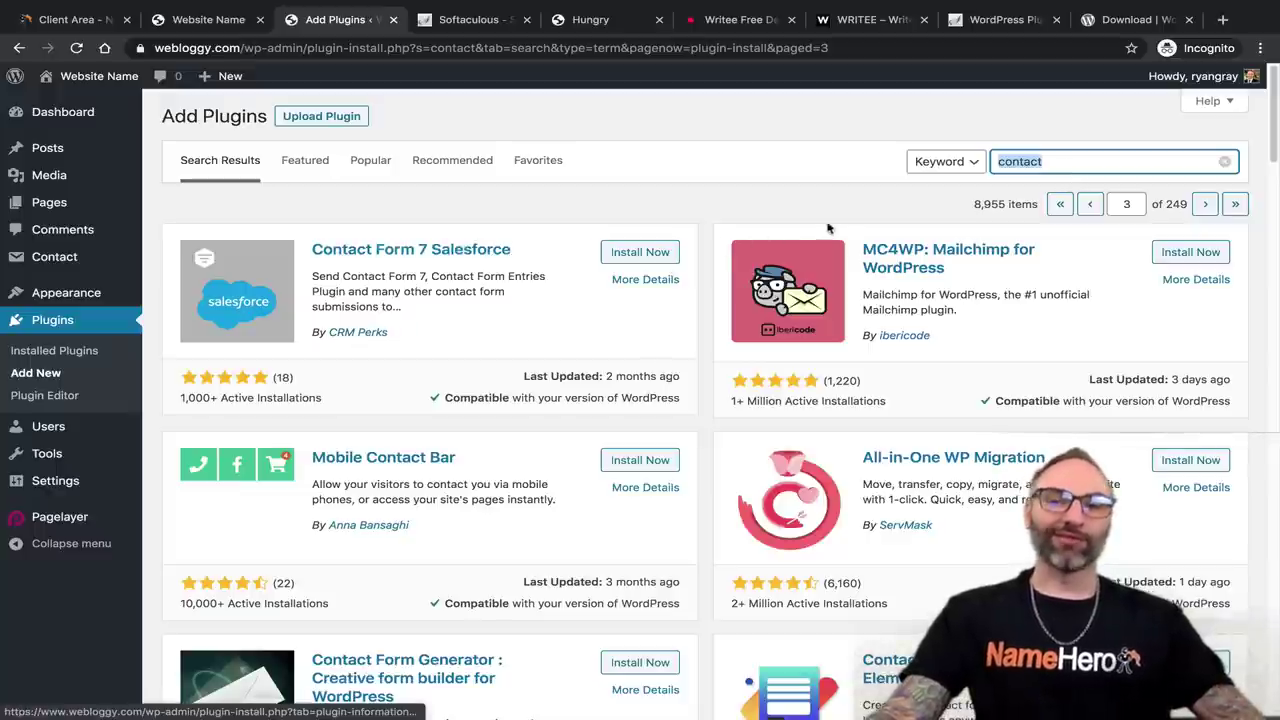
type("sales")
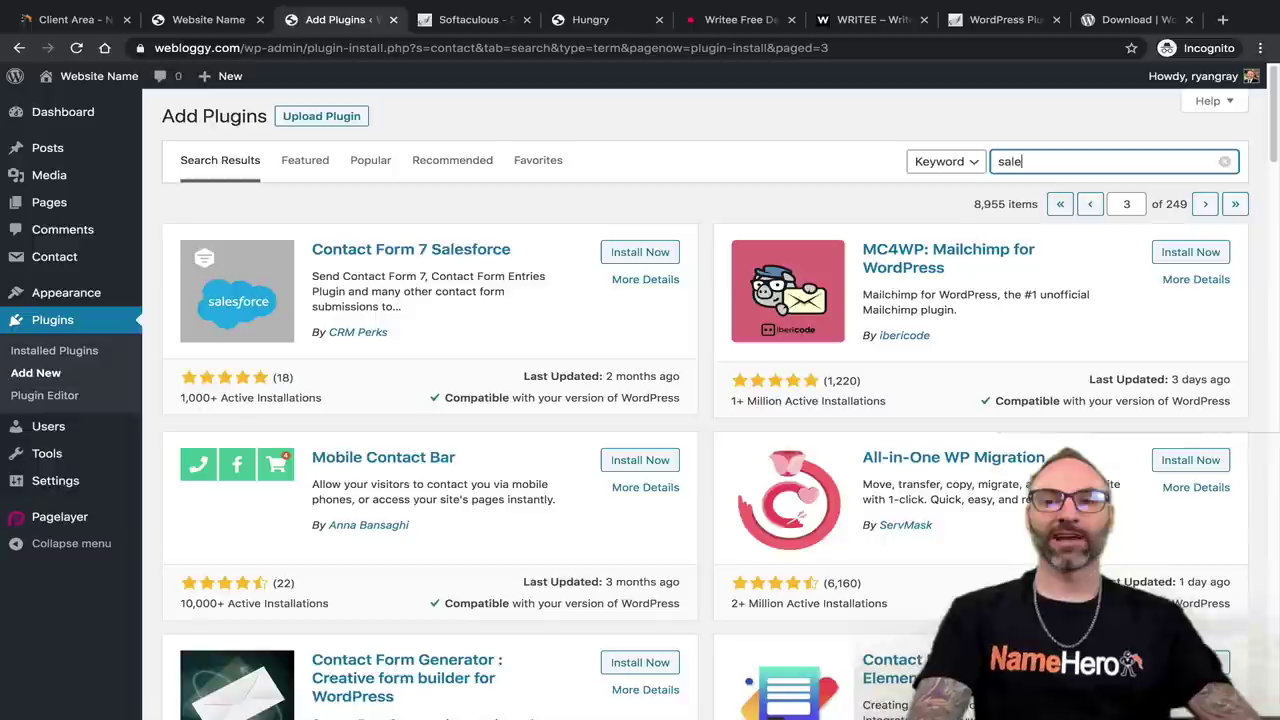
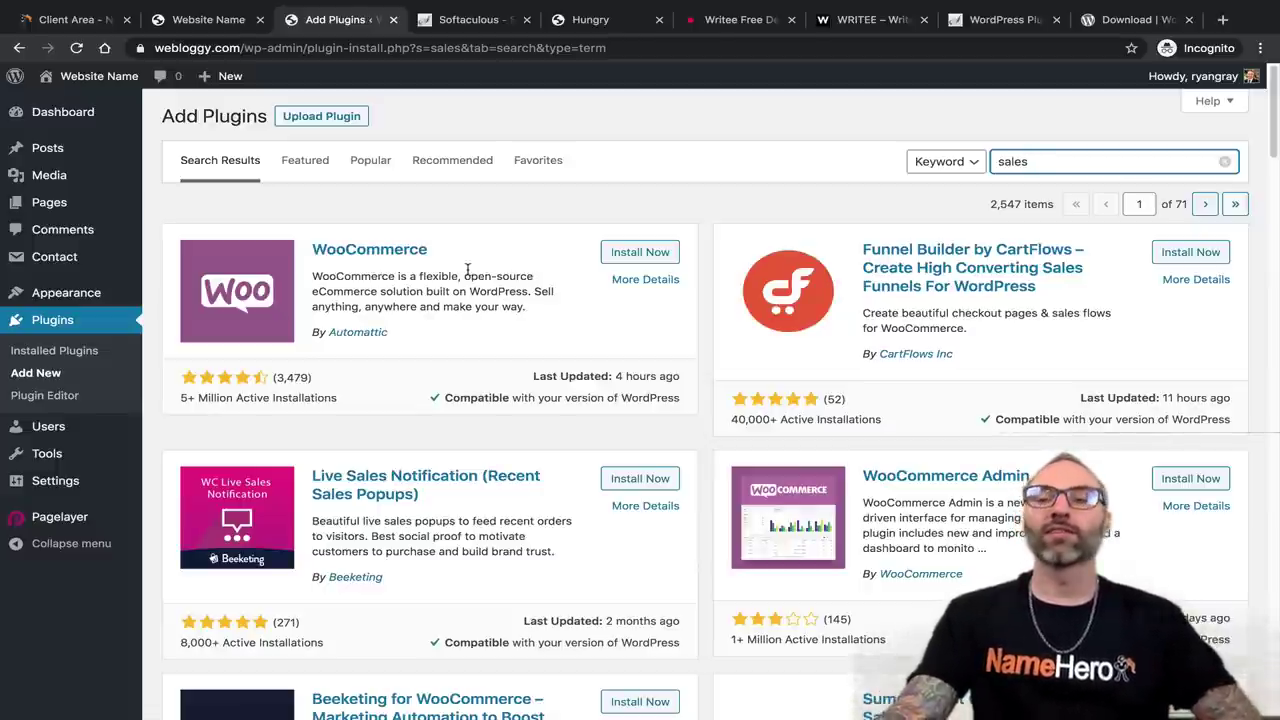
Install WooCommerce, then activate it from the Installed Plugins list.
left_click(613, 262)
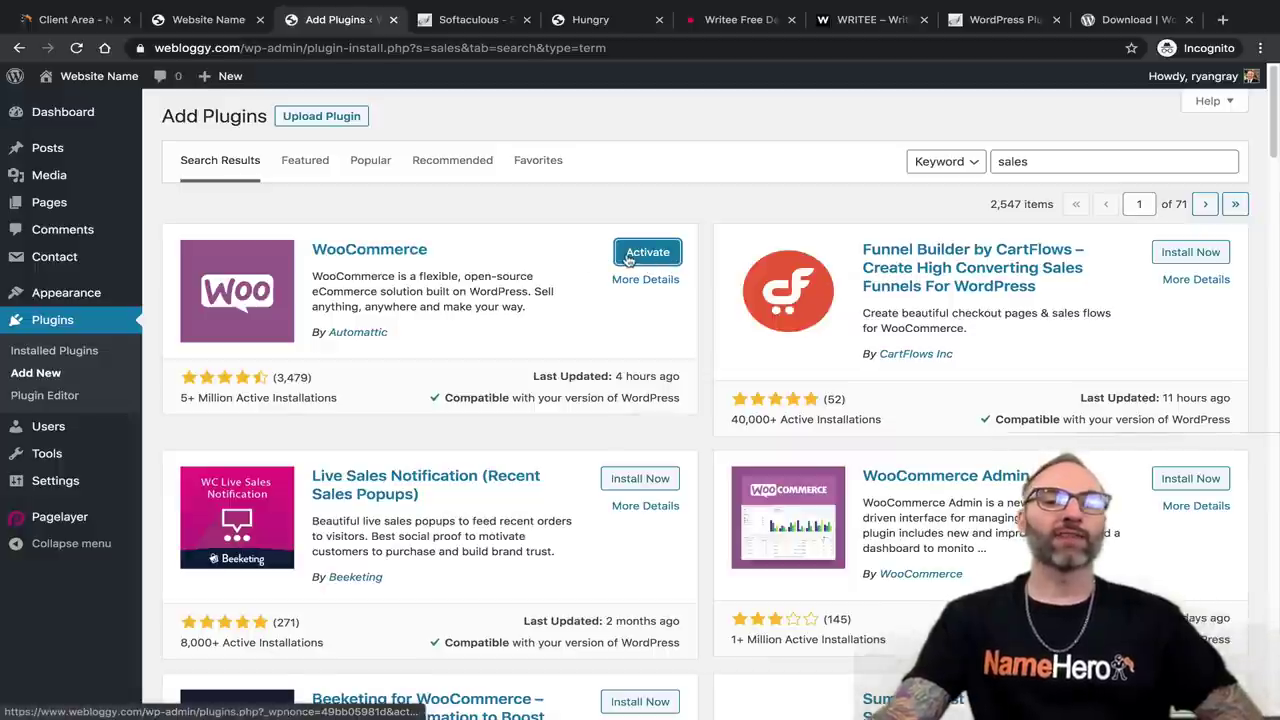
left_click(53, 350)
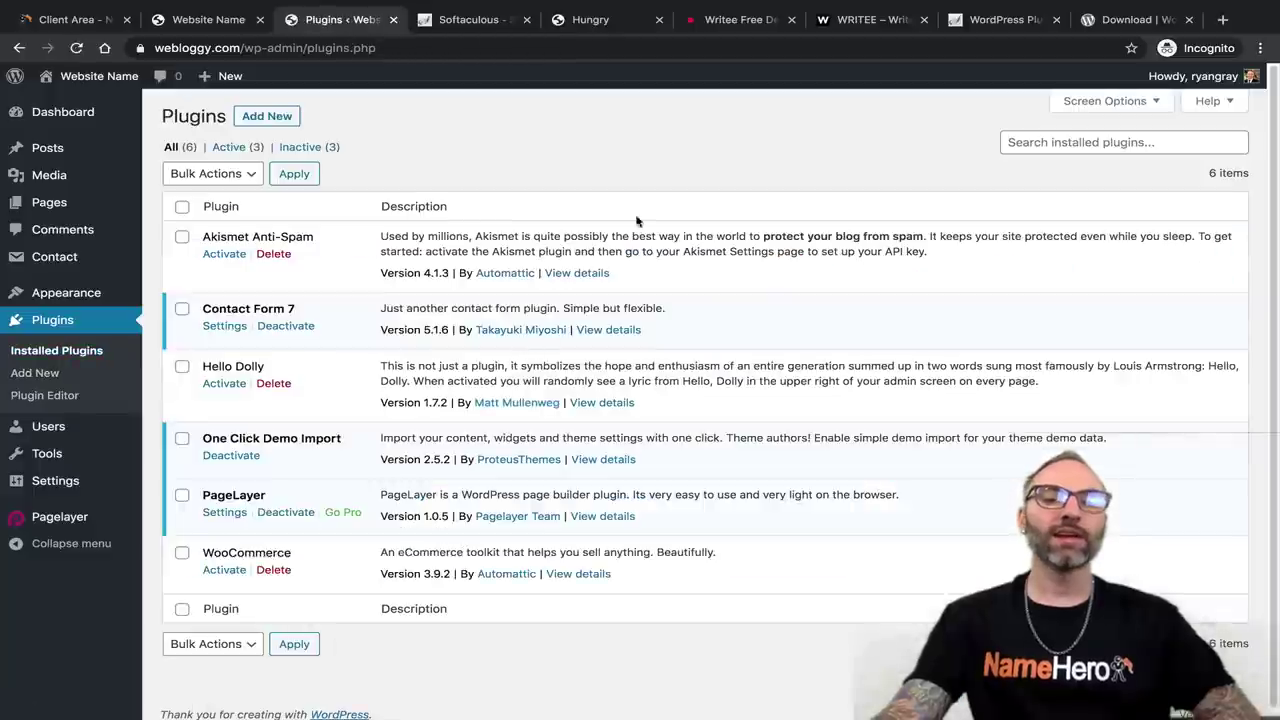
left_click_drag(203, 552, 290, 551)
left_click_drag(424, 552, 677, 580)
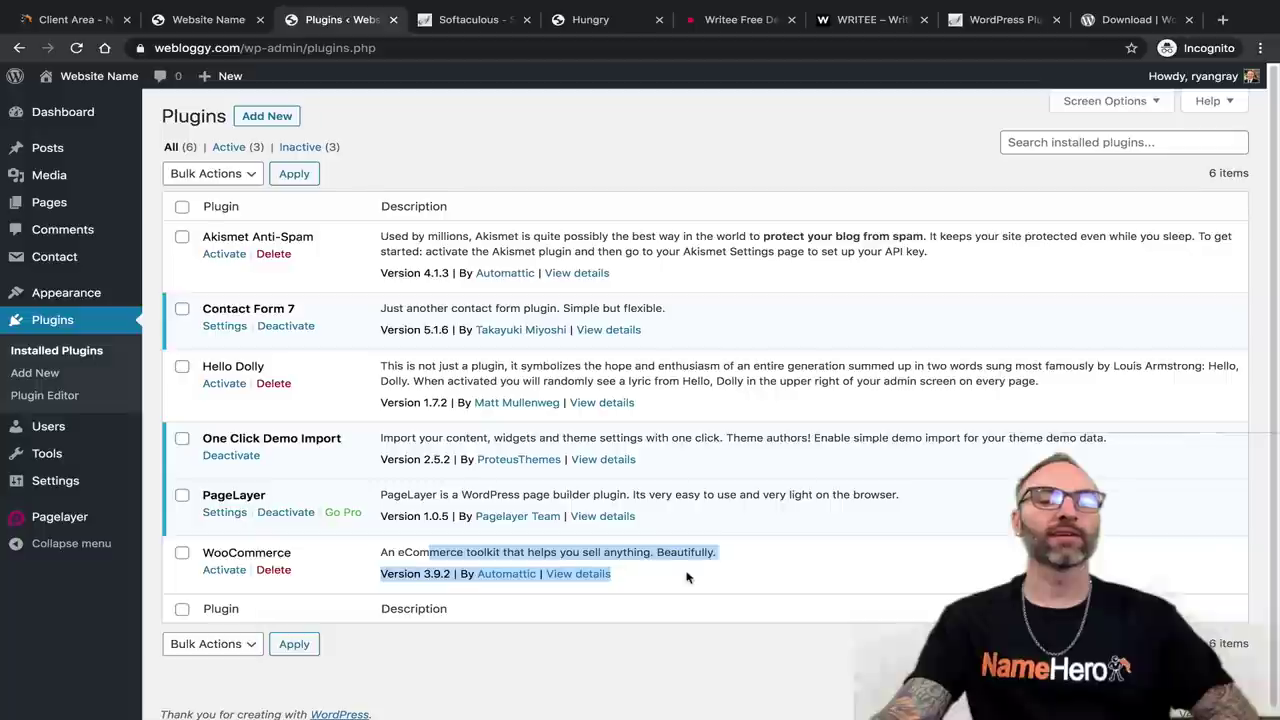
left_click(510, 599)
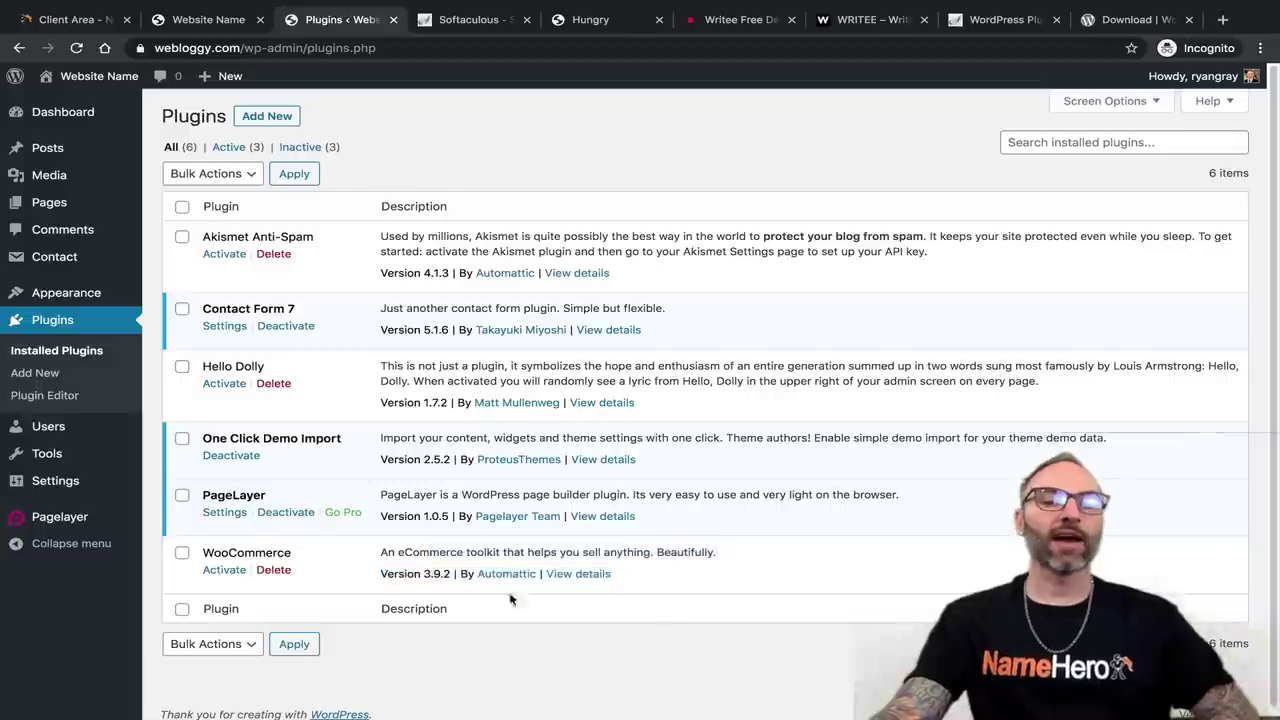
left_click(224, 570)
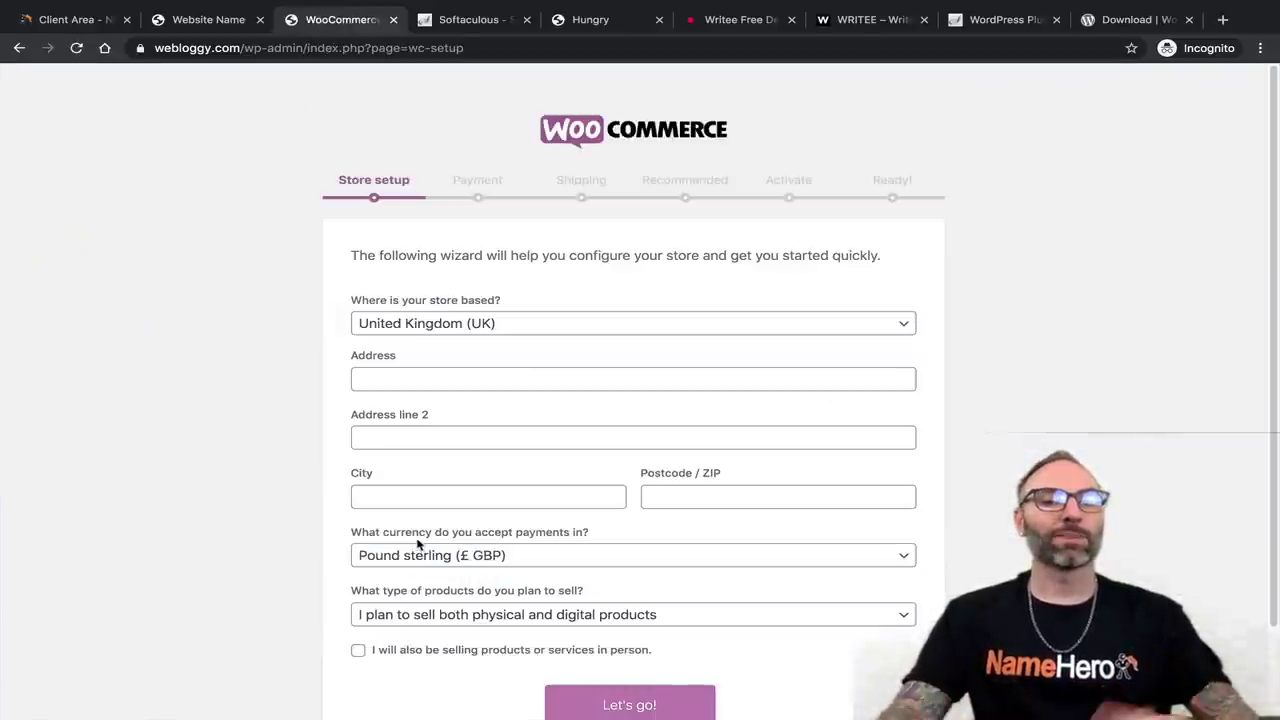
Choose United States (US) as the store country, then skip the wizard with 'Not right now'.
scroll(486, 486, "down", 2)
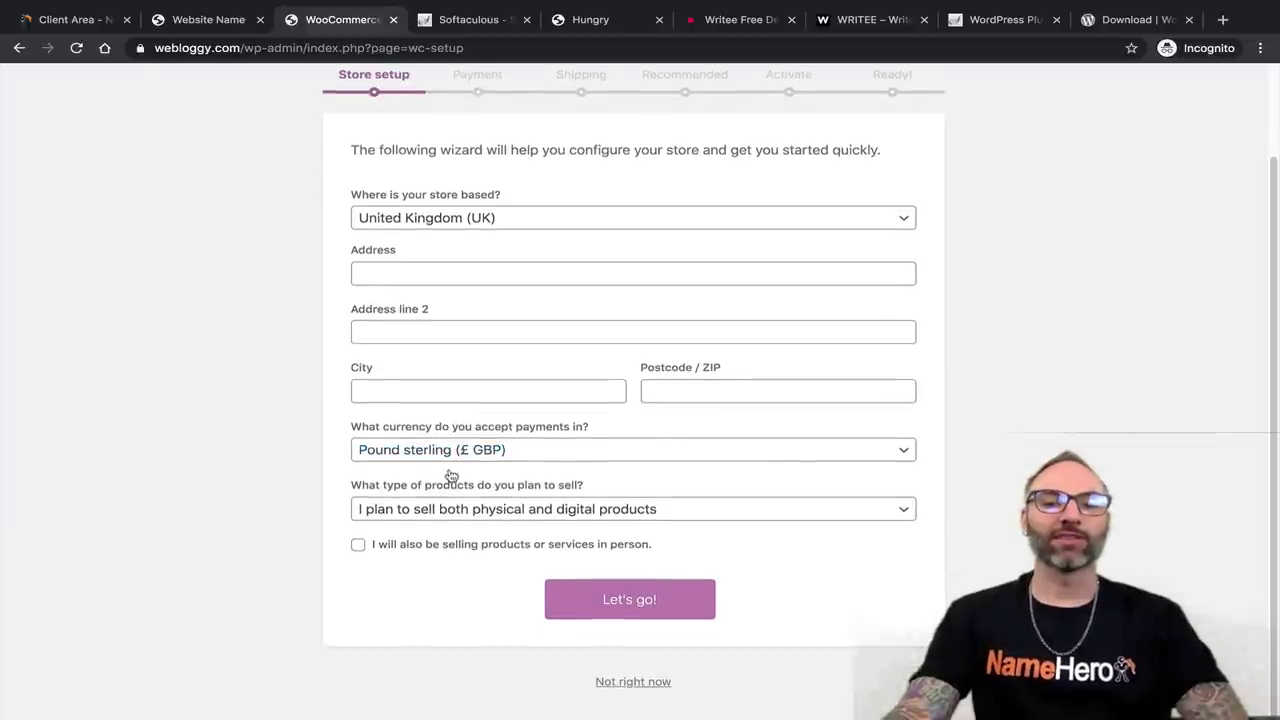
scroll(418, 368, "up", 2)
left_click(412, 325)
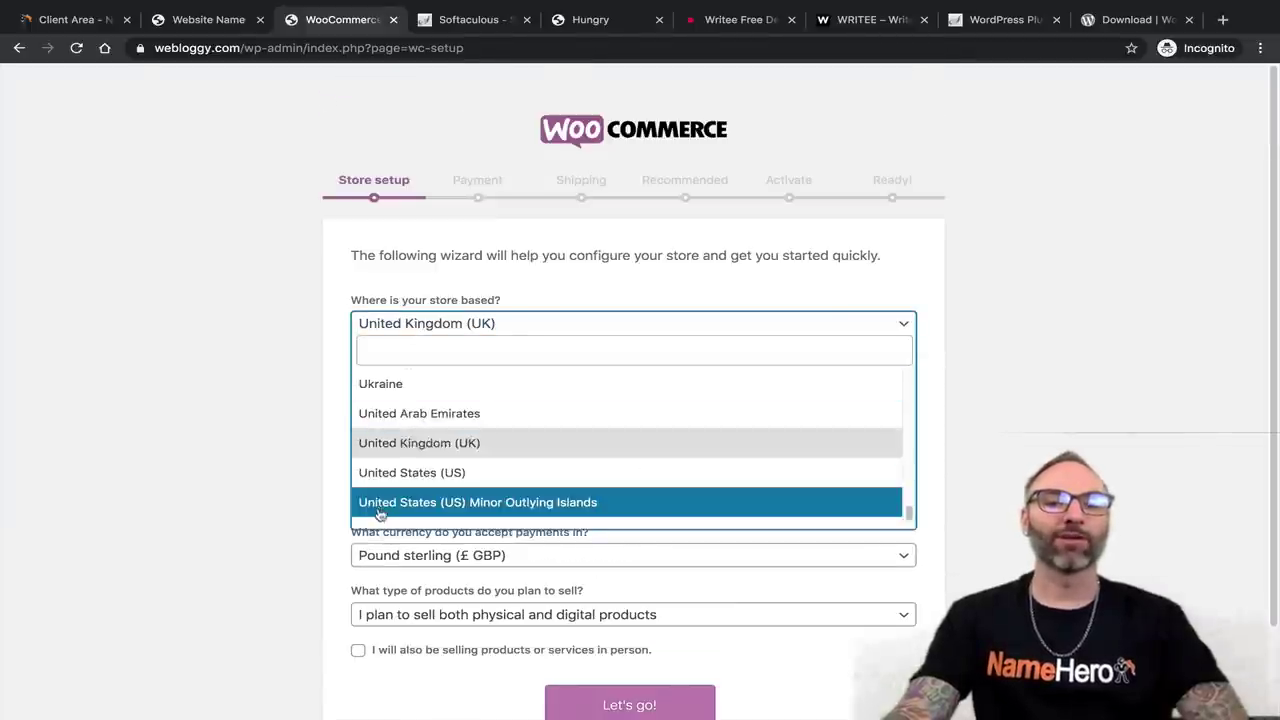
left_click(509, 475)
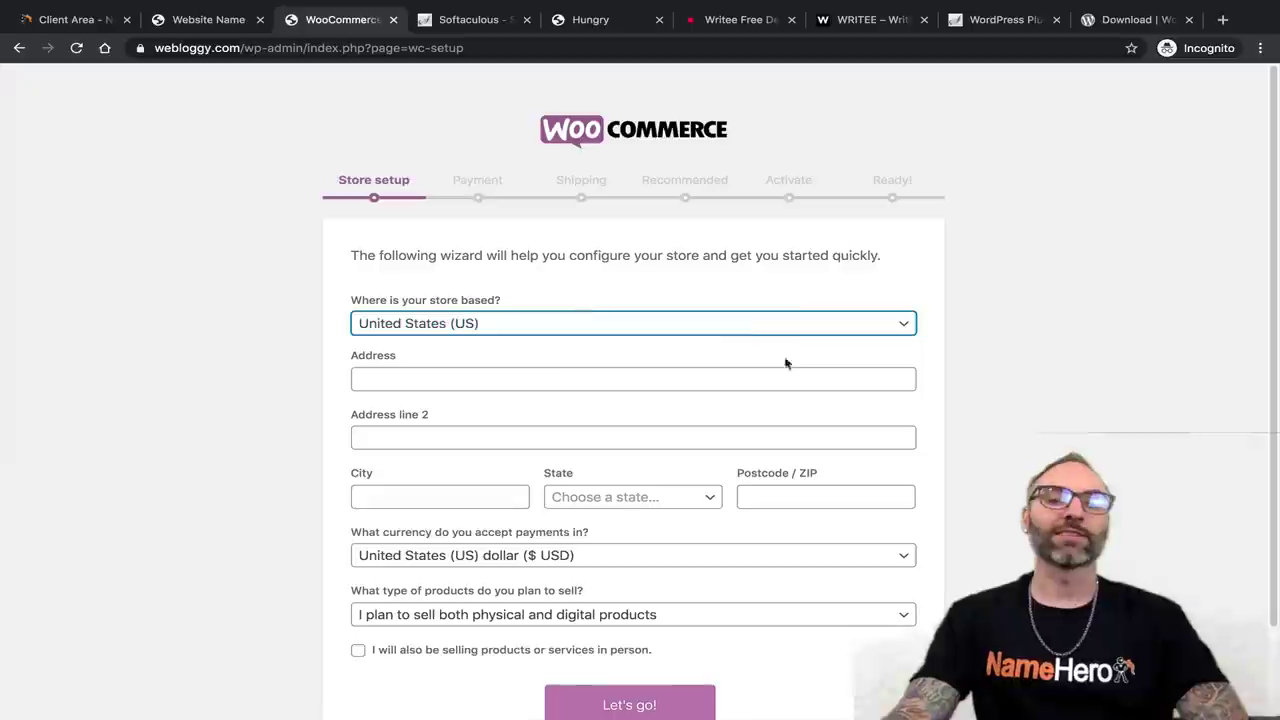
scroll(420, 455, "down", 2)
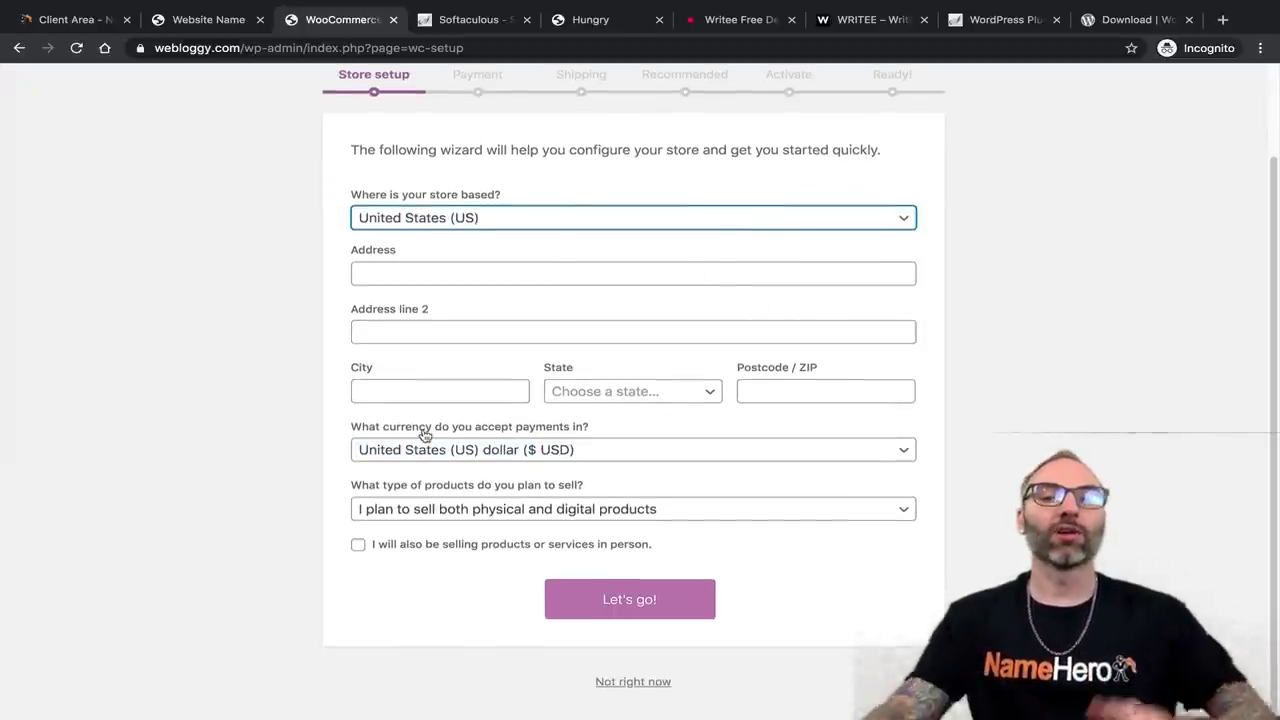
scroll(560, 471, "up", 2)
scroll(690, 290, "down", 2)
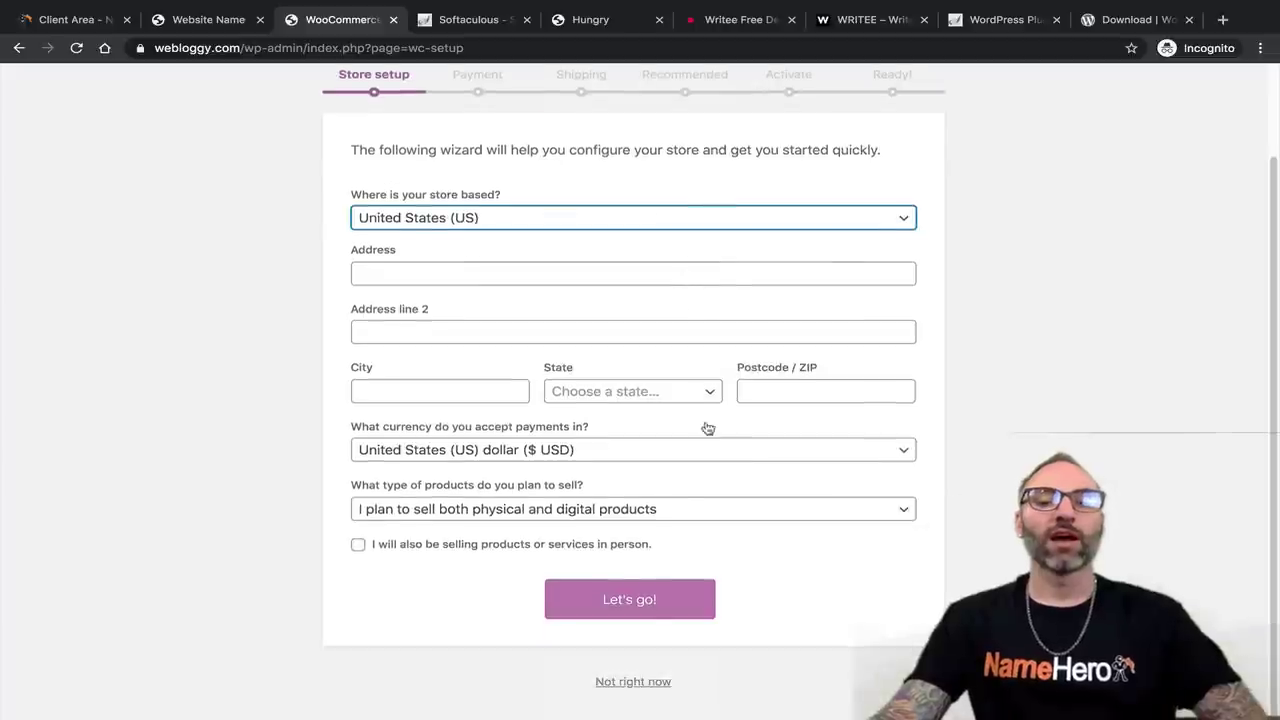
left_click(633, 682)
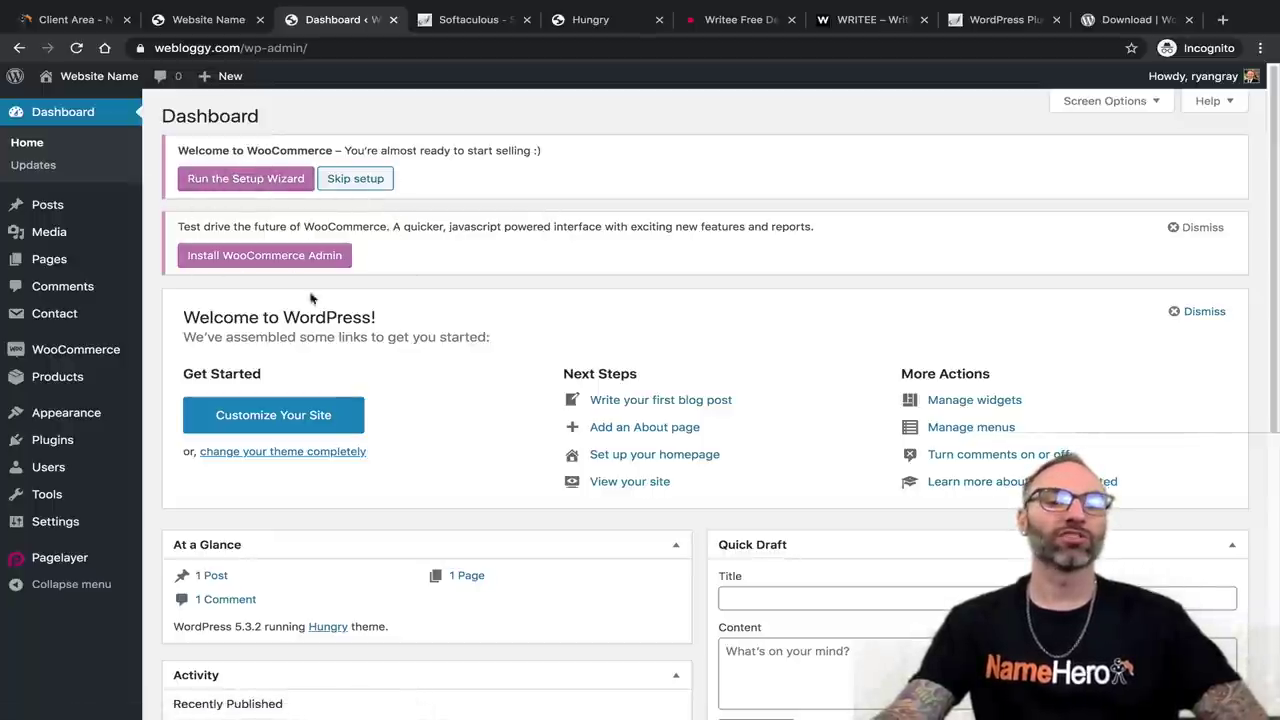
Deactivate the Contact Form 7 plugin in Installed Plugins.
mouse_move(57, 440)
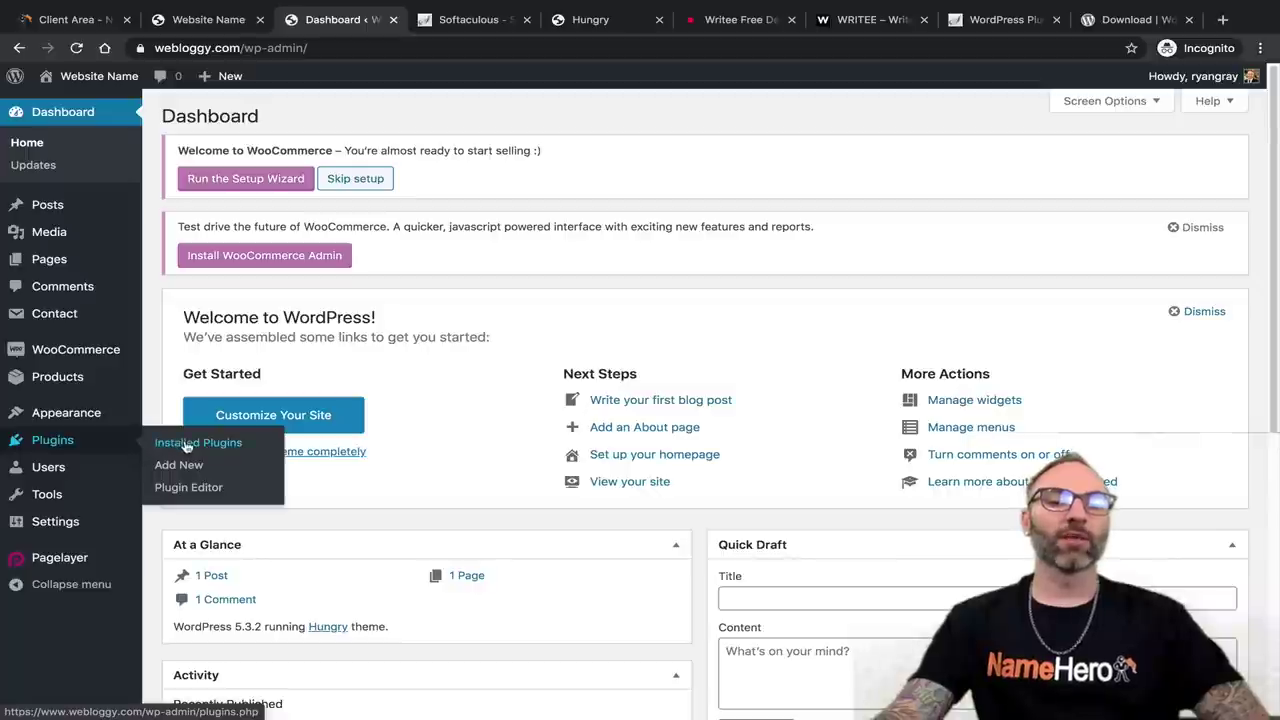
left_click(168, 487)
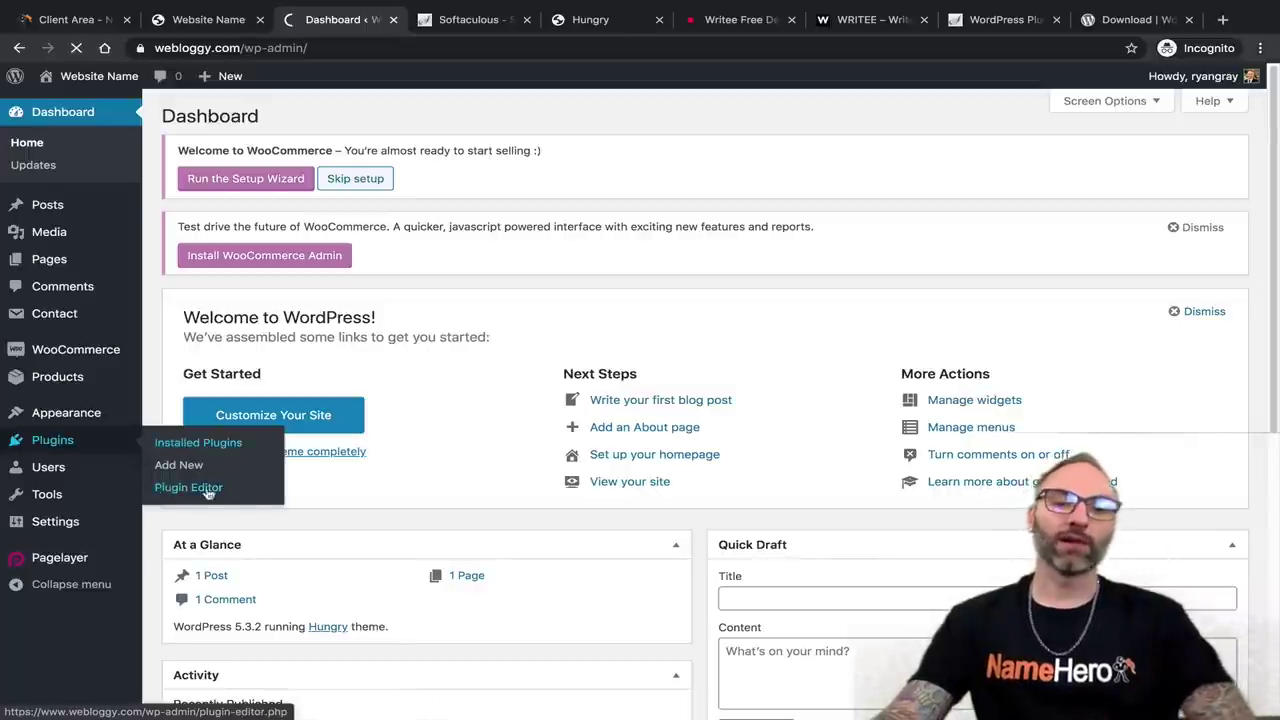
scroll(257, 460, "down", 2)
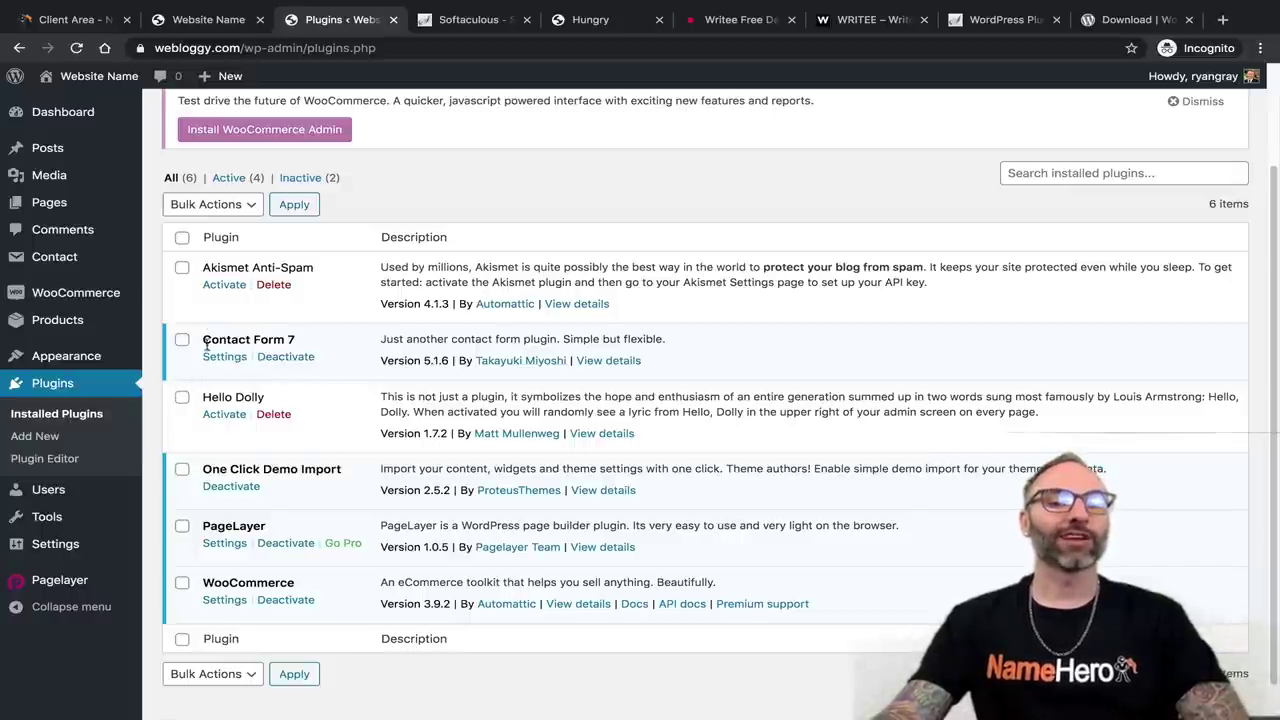
left_click_drag(208, 341, 318, 346)
left_click(286, 357)
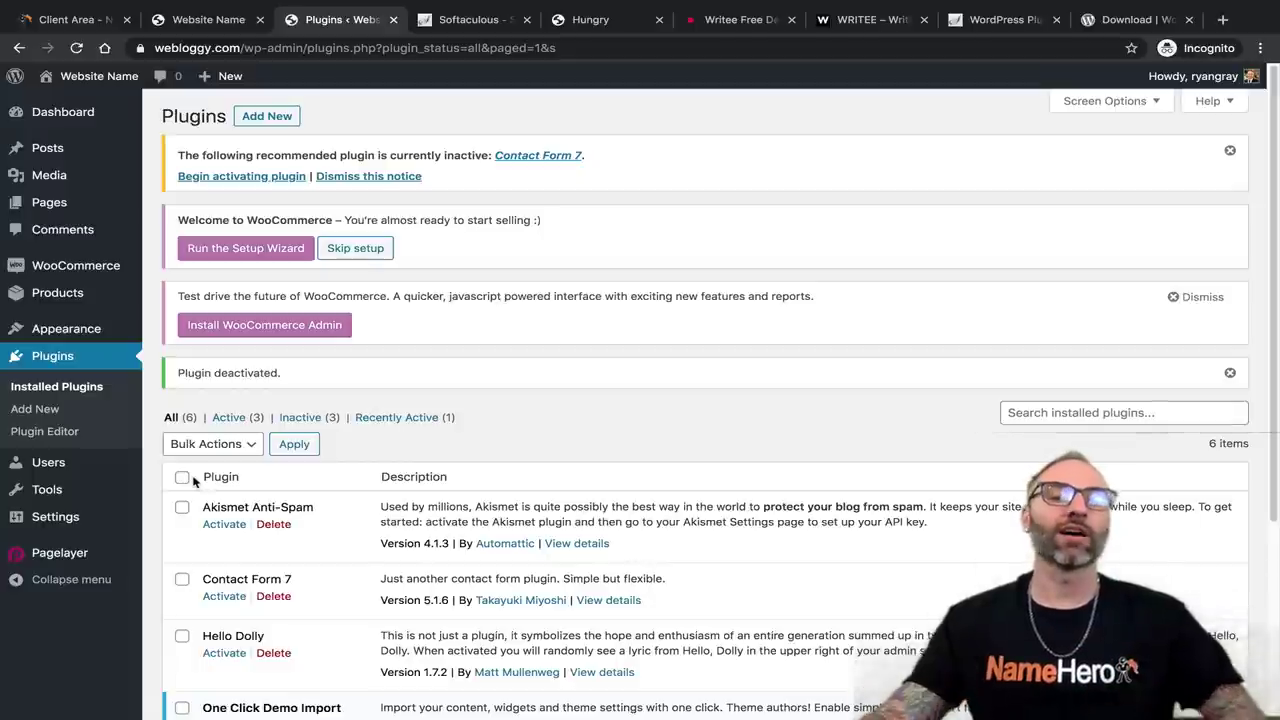
Delete the Hello Dolly plugin and confirm the deletion.
scroll(486, 535, "down", 4)
scroll(390, 446, "up", 2)
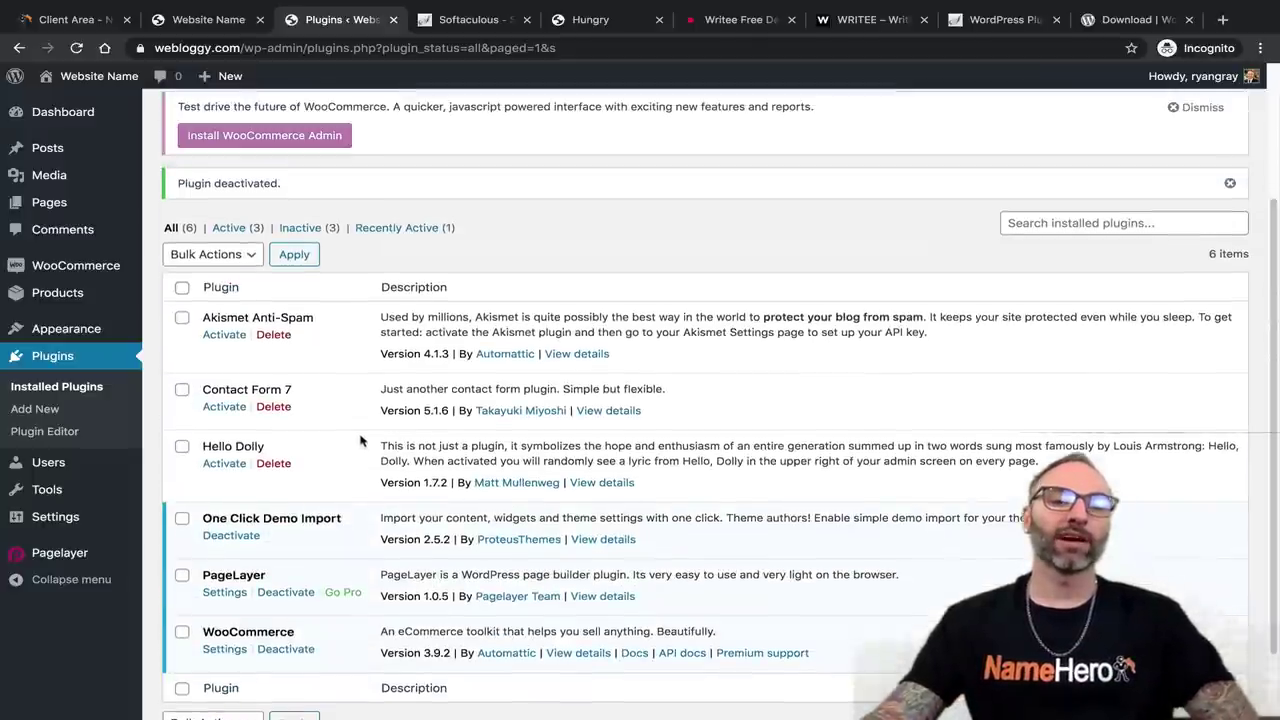
left_click(265, 466)
left_click(786, 140)
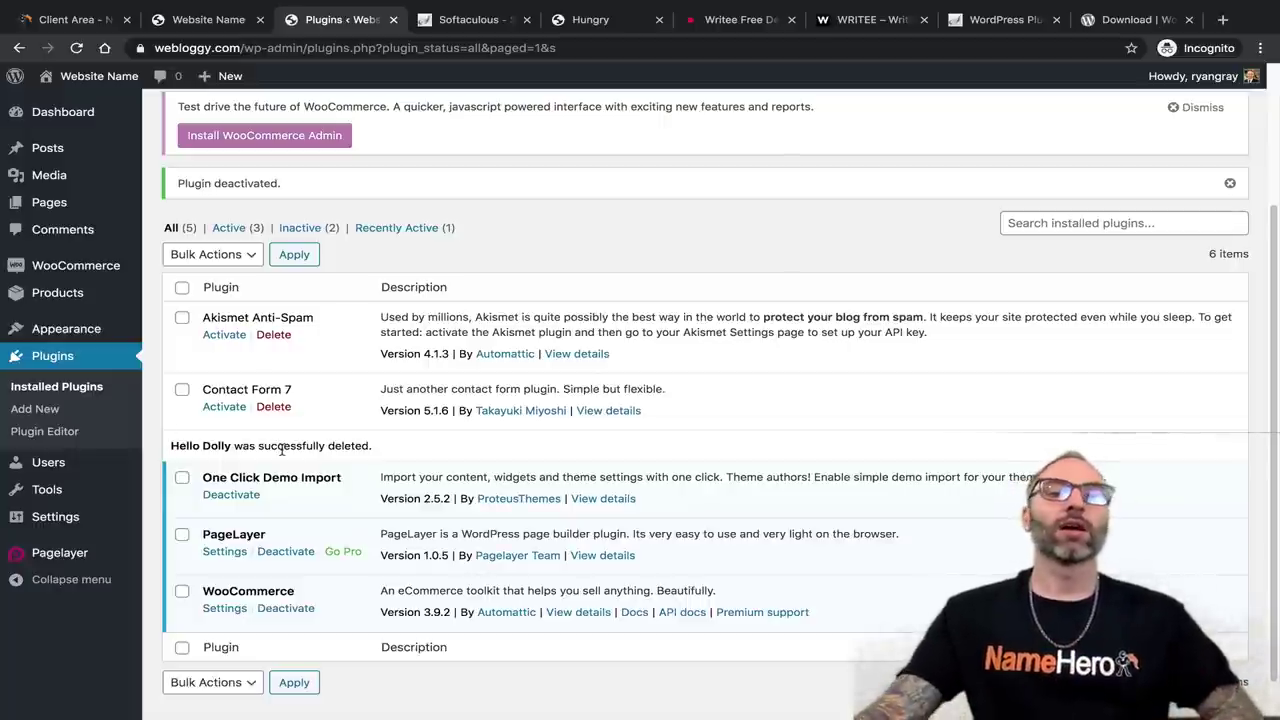
Start a new post briefly, then open a new blank page via Pages > Add New.
mouse_move(50, 148)
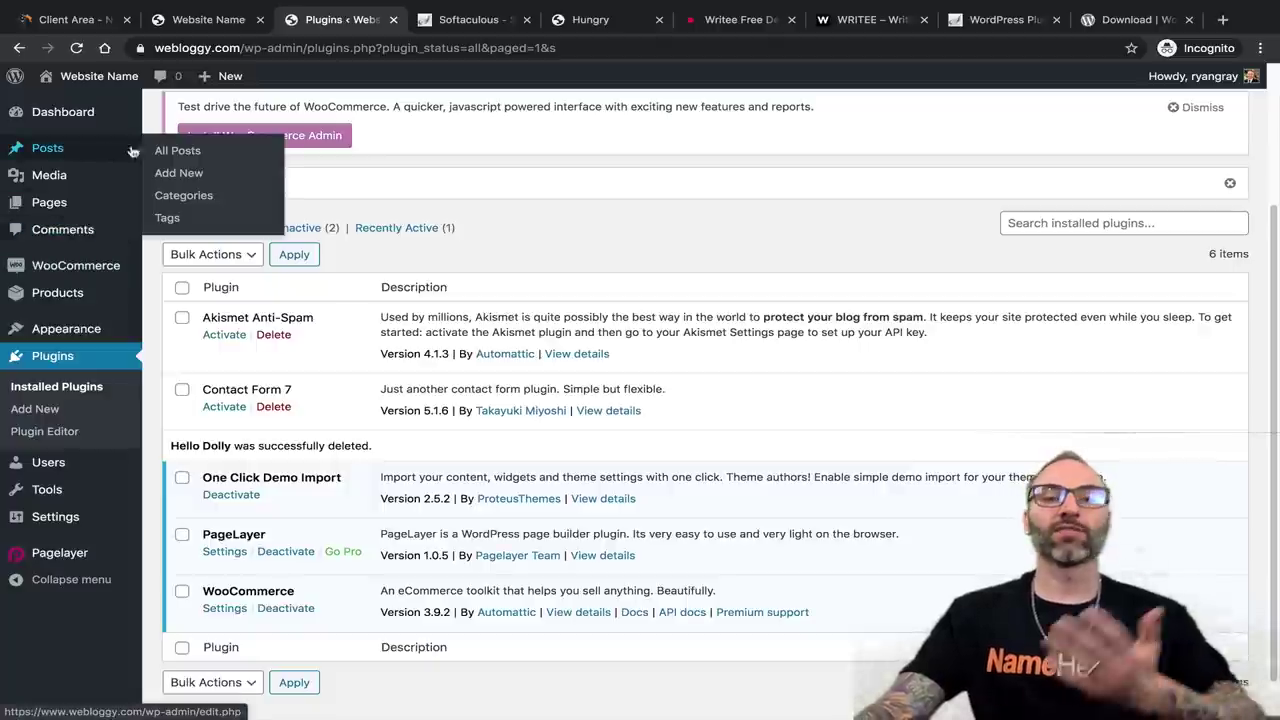
left_click(182, 175)
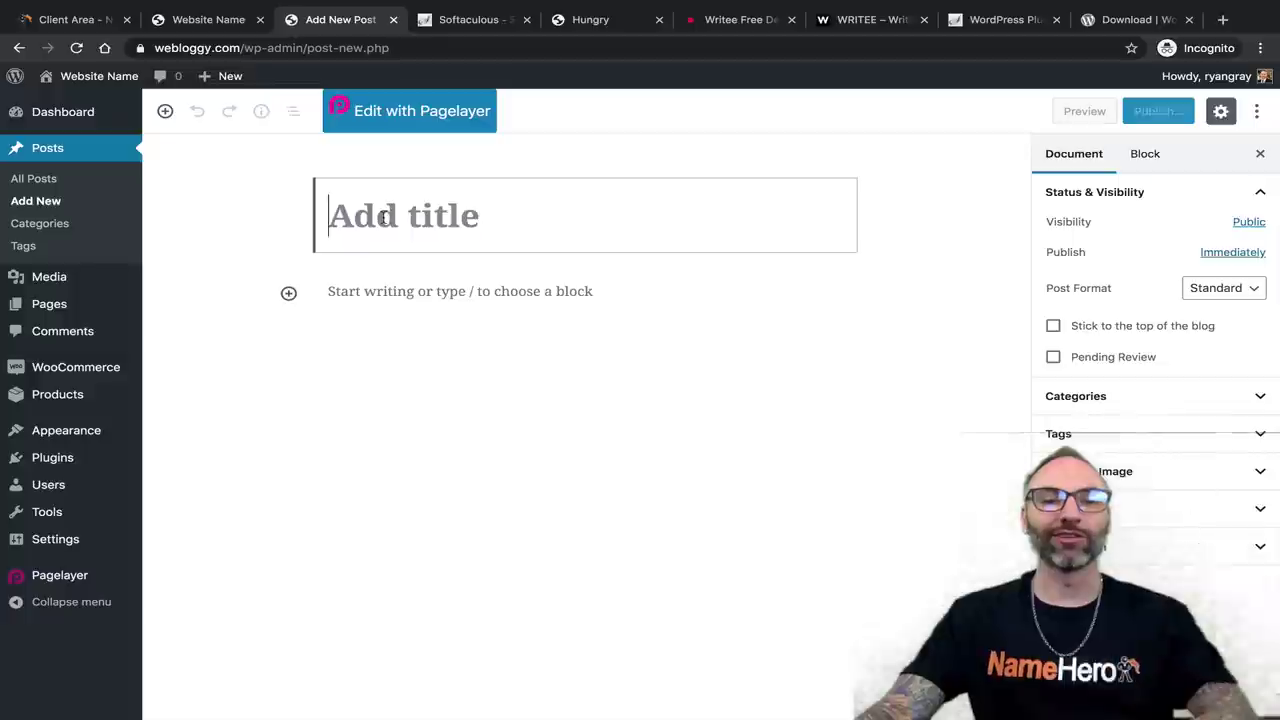
mouse_move(28, 306)
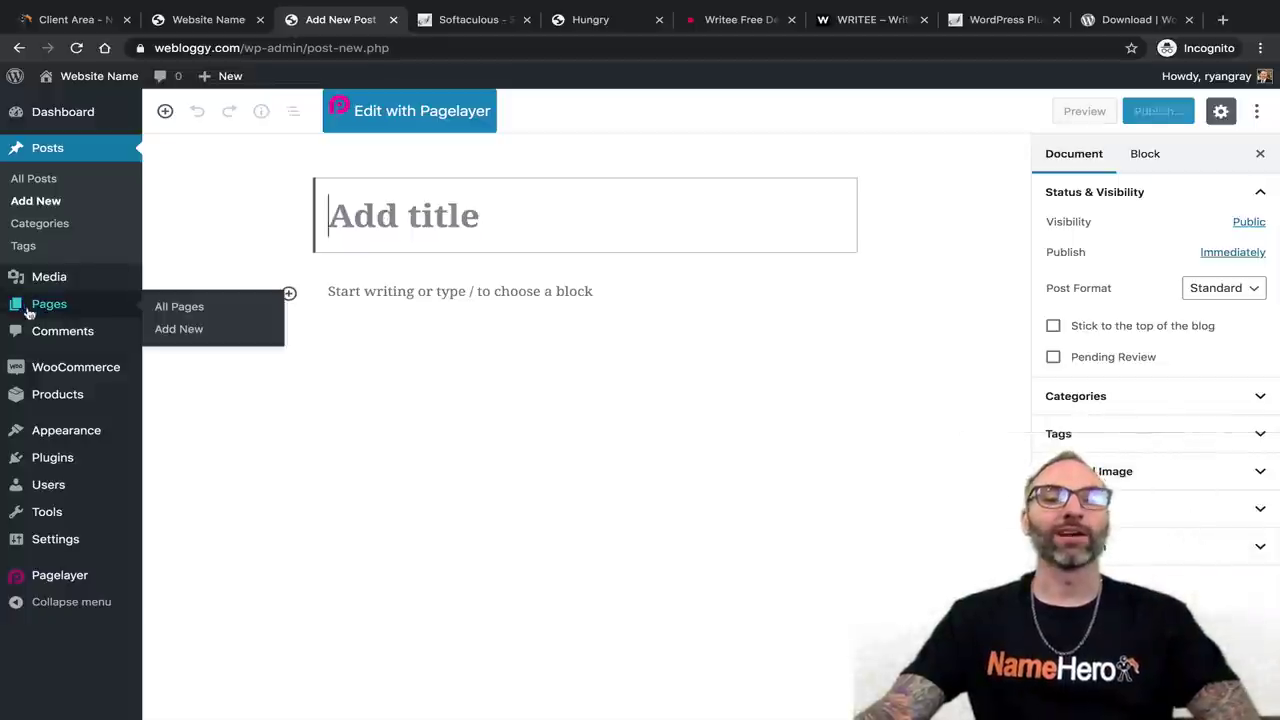
left_click(180, 329)
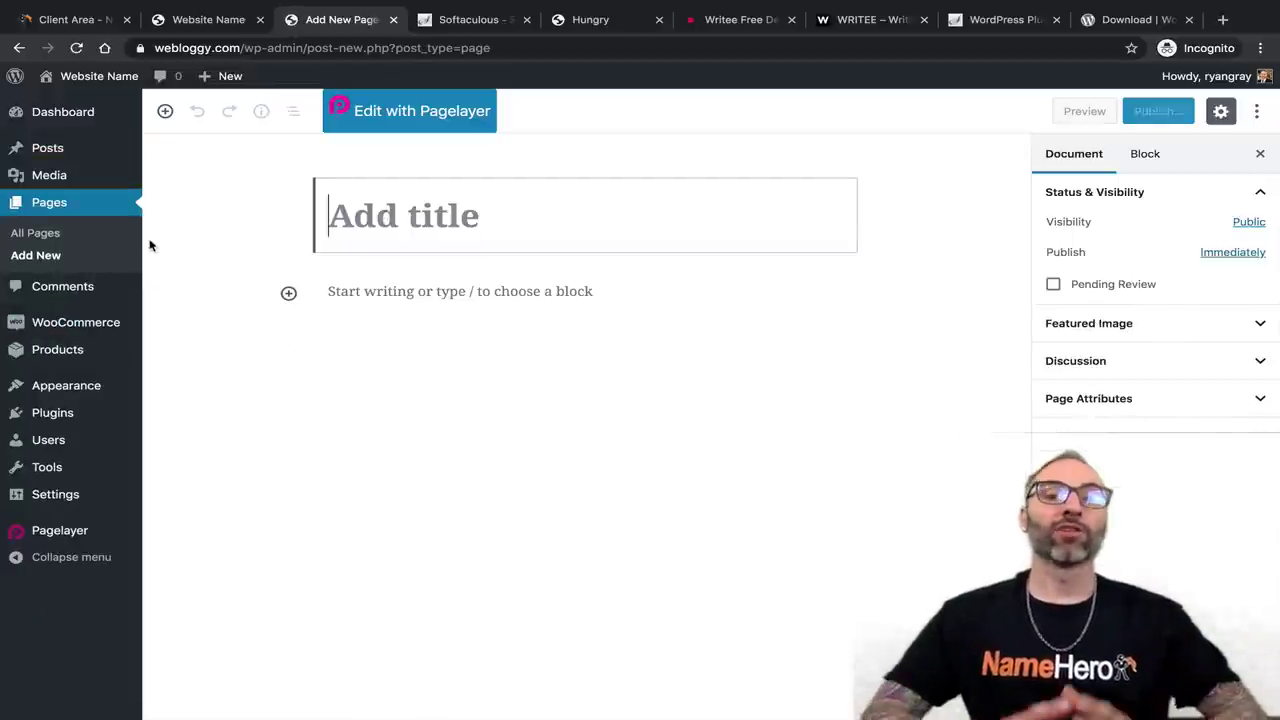